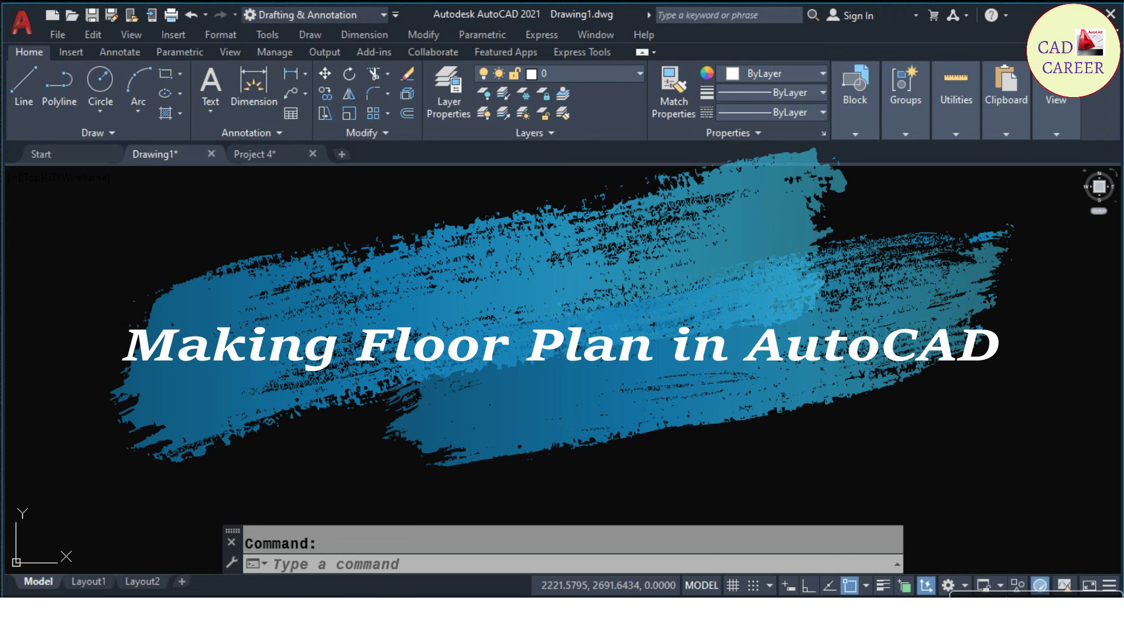
Make the Project 4 floor plan drawing active instead of the empty Drawing1
click(268, 155)
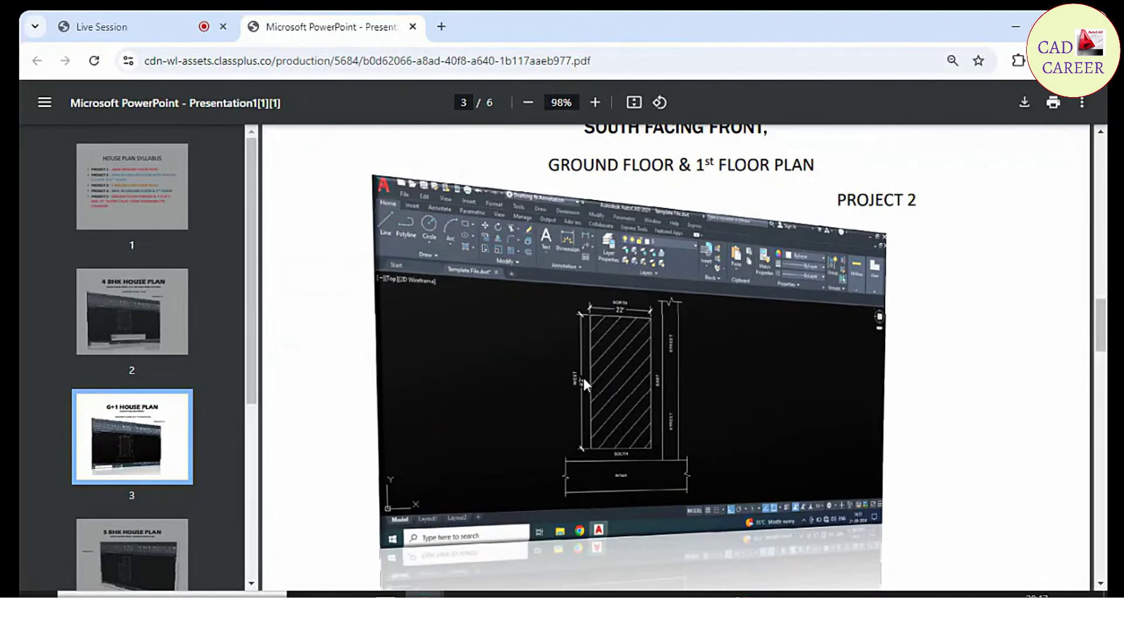
Scroll up the PDF to review the house plan syllabus on page 1
scroll(583, 379, up, 5)
scroll(583, 379, up, 4)
scroll(584, 379, up, 5)
scroll(585, 386, up, 3)
scroll(557, 339, down, 1)
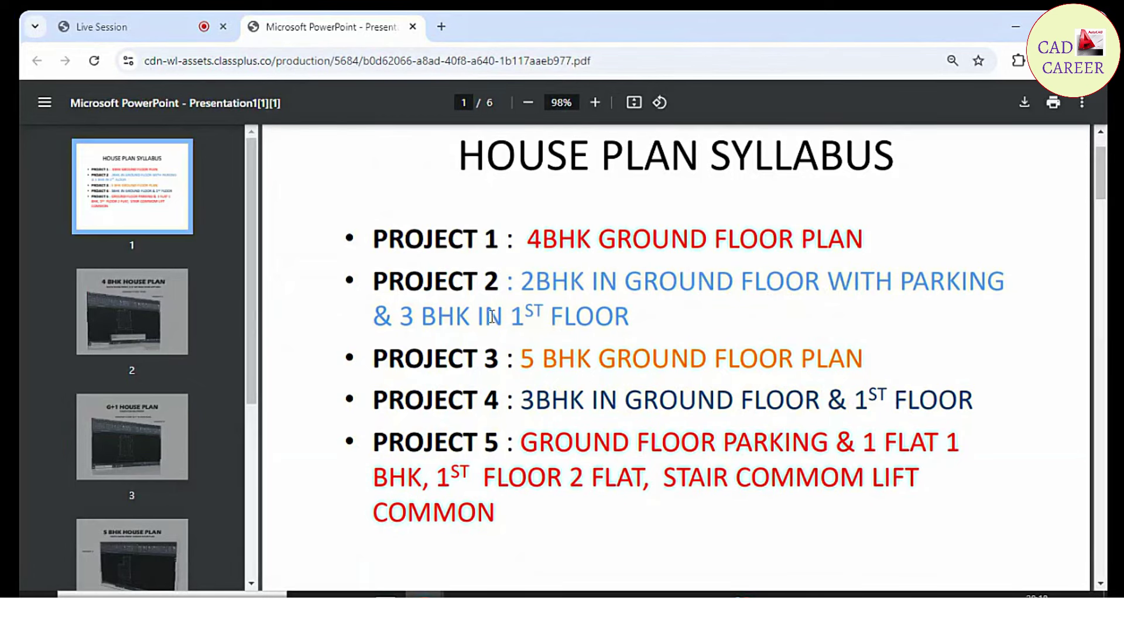
Return to the G+1 House Plan page 3, then switch back to AutoCAD
scroll(515, 317, down, 2)
scroll(514, 316, down, 8)
scroll(515, 316, down, 8)
scroll(514, 317, down, 1)
scroll(514, 317, down, 4)
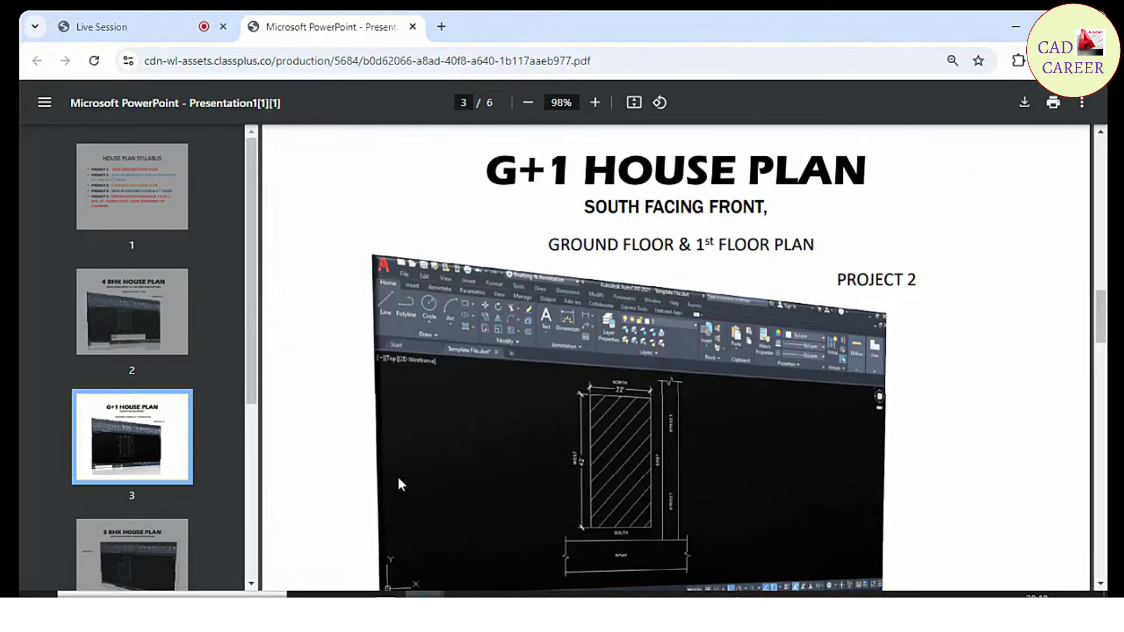
key(alt+Tab)
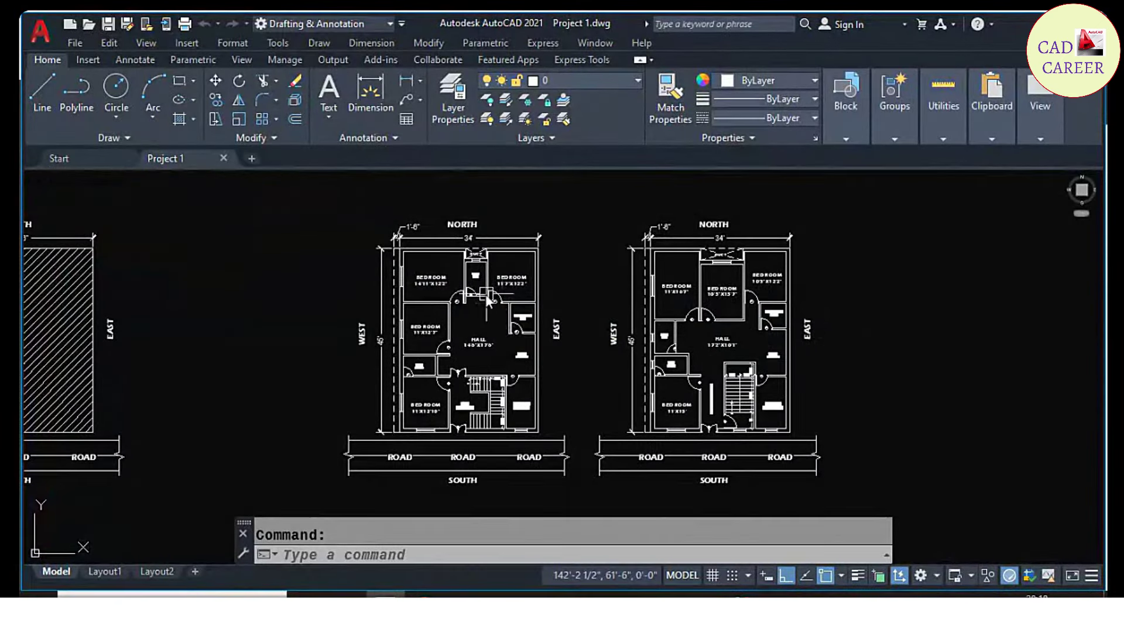
Save the drawing as Project 2.dwg in the HOUSE PLAN BATCH 02 folder
scroll(486, 294, down, 4)
middle_drag(485, 304, 480, 355)
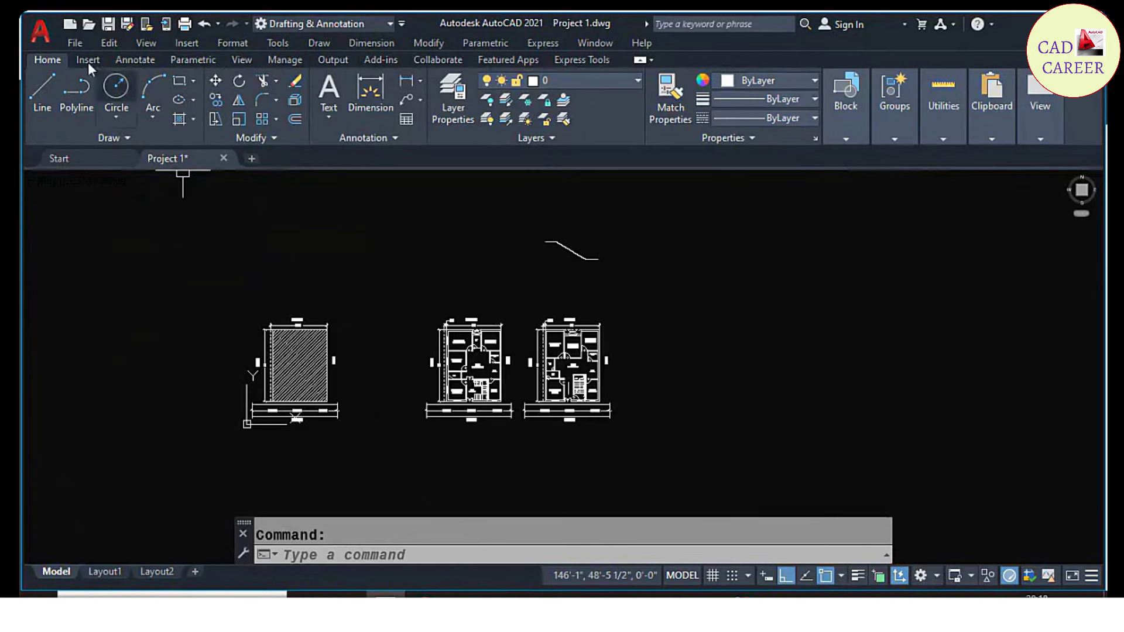
click(77, 40)
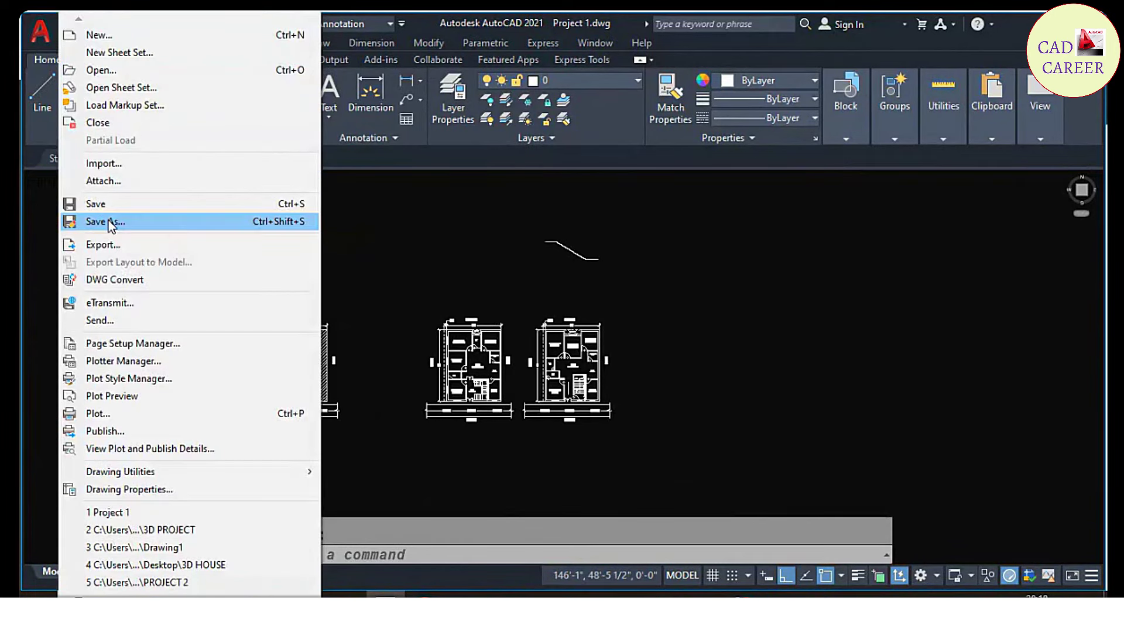
click(108, 222)
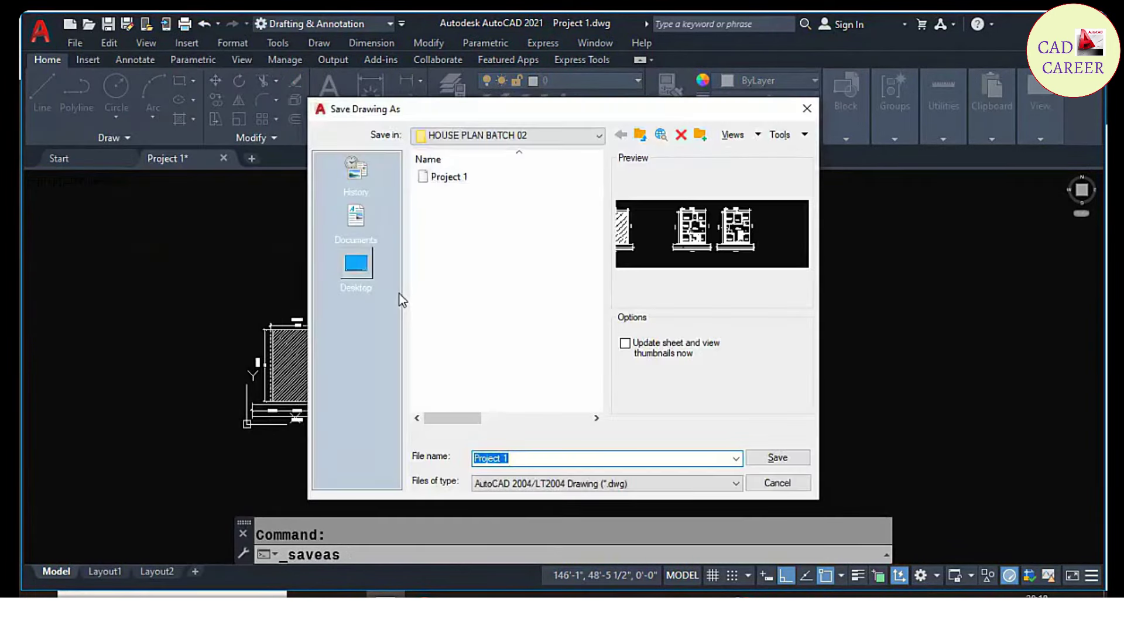
click(523, 458)
key(BackSpace)
text(2)
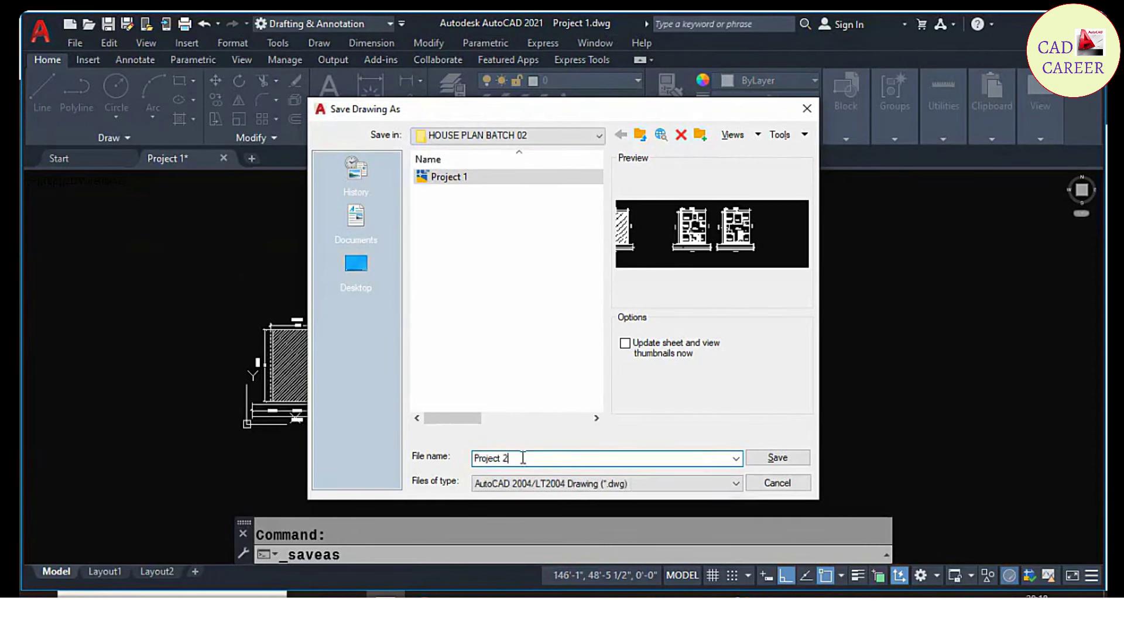
click(772, 462)
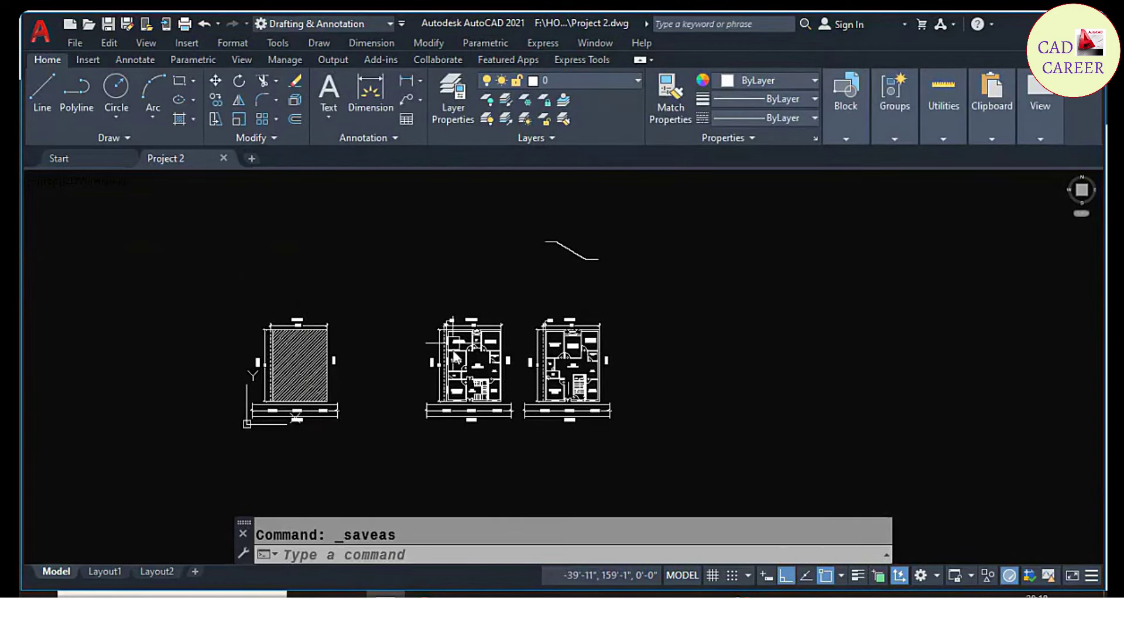
Inspect the plans, briefly selecting the bedroom wall window, then clear the selection
scroll(444, 301, up, 5)
scroll(419, 309, up, 4)
click(444, 297)
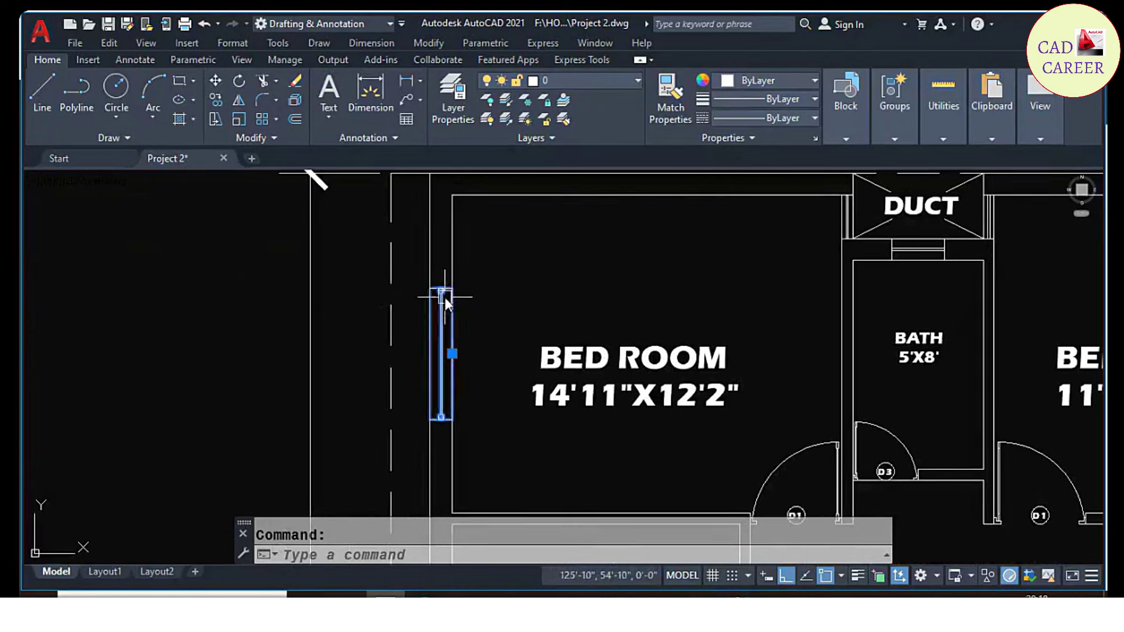
scroll(475, 249, down, 4)
scroll(463, 272, down, 1)
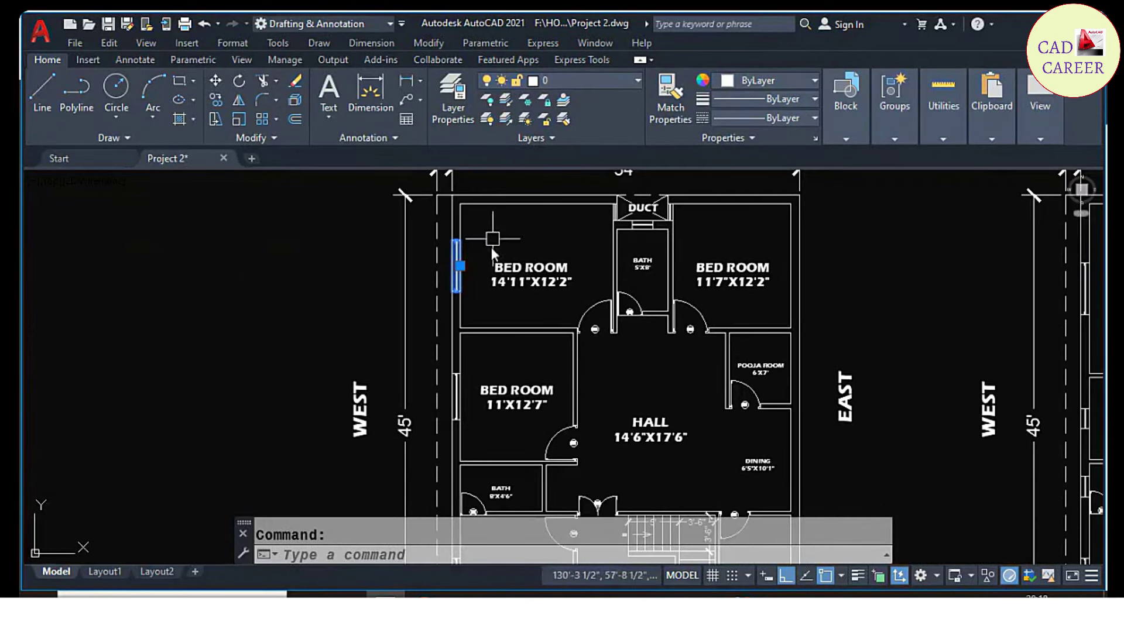
scroll(468, 274, down, 2)
scroll(475, 279, down, 2)
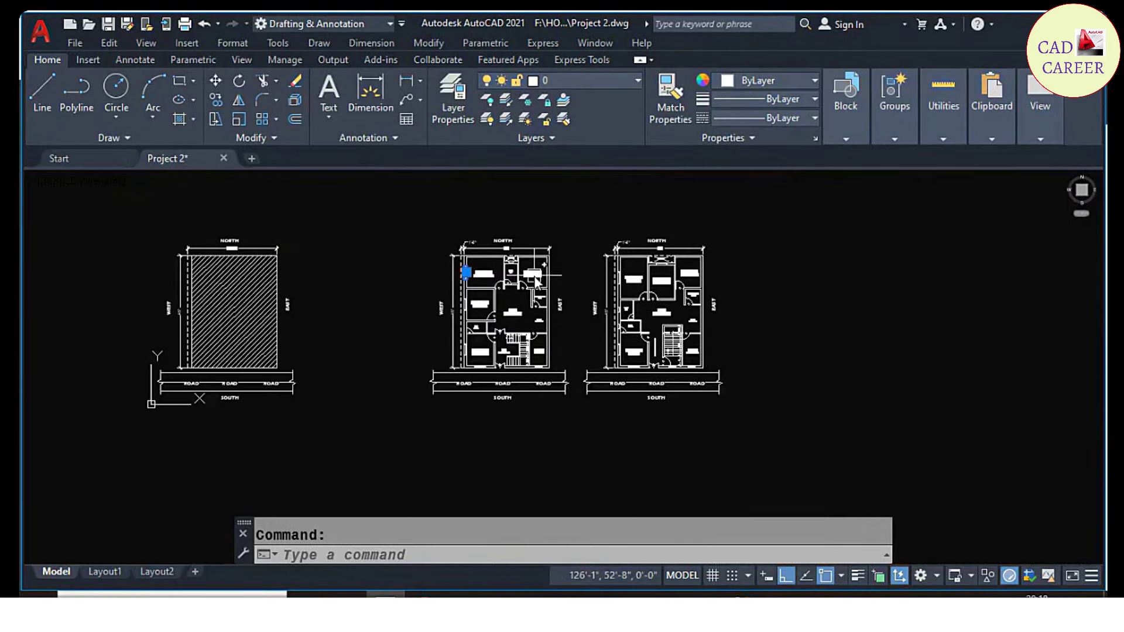
key(Escape)
key(Escape)
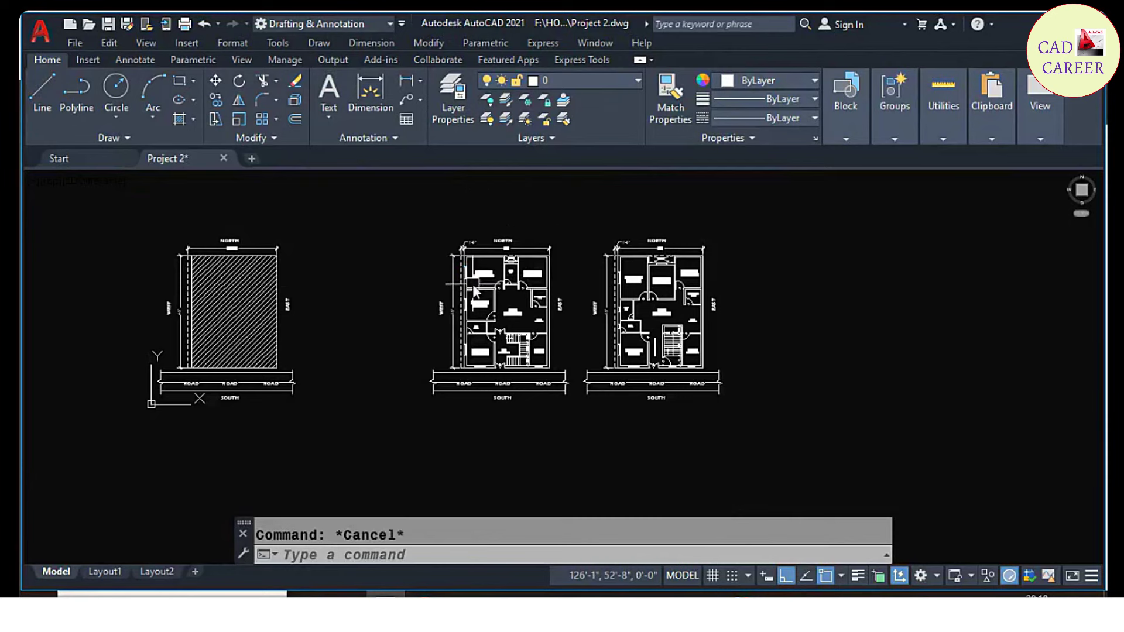
Crossing-select and erase the old plot outline and its hatch
middle_drag(271, 331, 416, 331)
scroll(423, 269, up, 4)
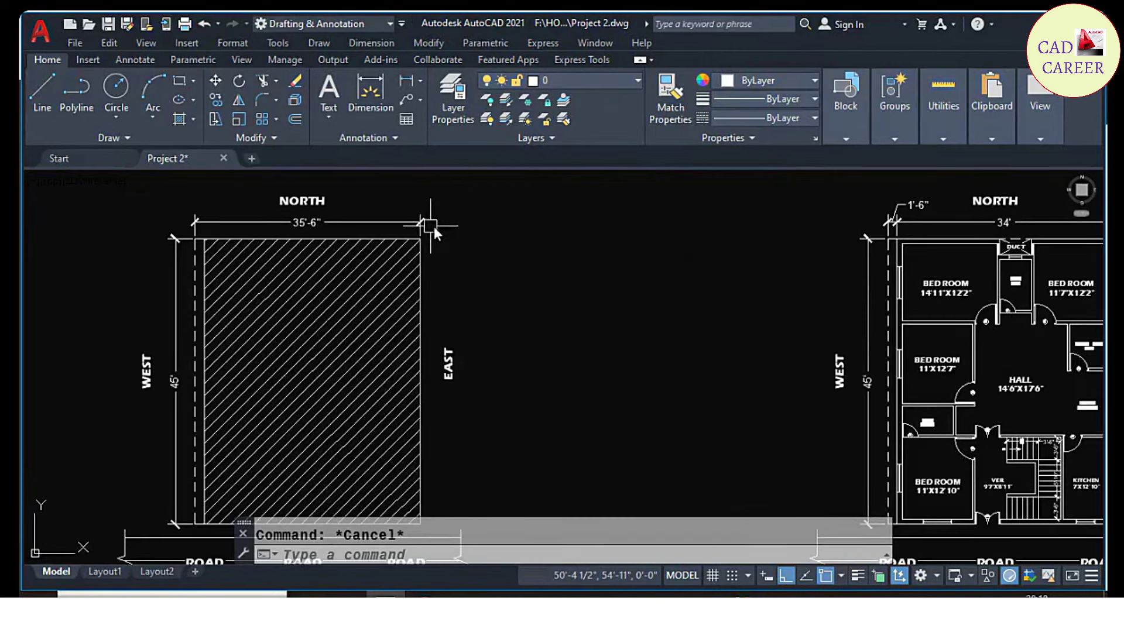
click(441, 231)
click(168, 320)
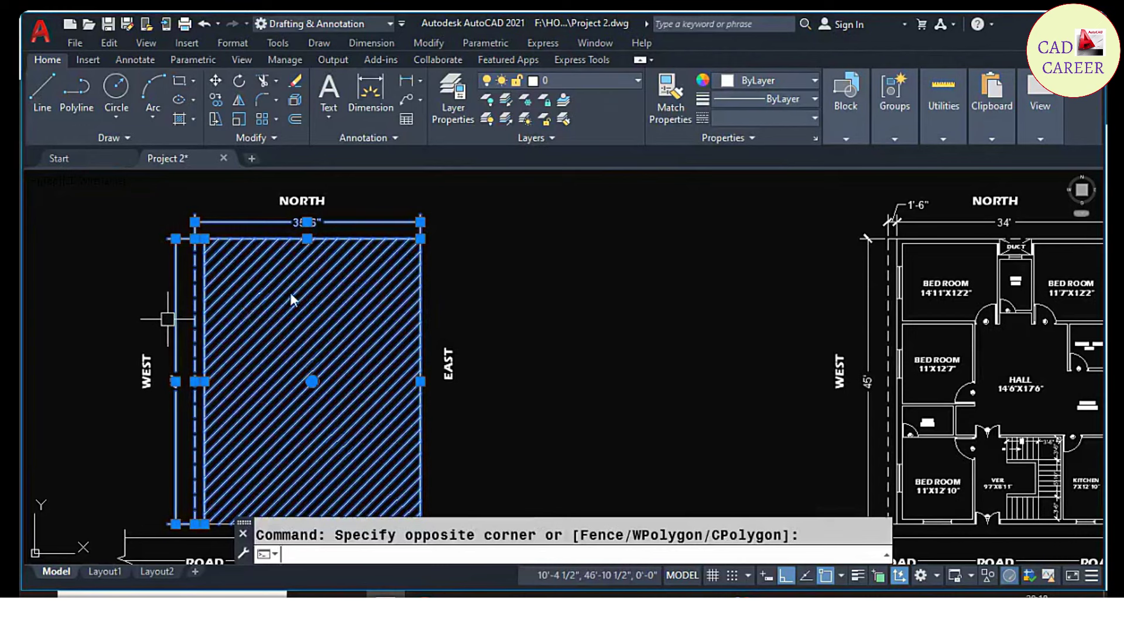
key(Delete)
scroll(390, 239, down, 5)
scroll(351, 325, up, 5)
Erase the line above the road
click(406, 321)
click(363, 381)
text(e)
key(Return)
scroll(370, 379, down, 4)
middle_drag(378, 321, 376, 358)
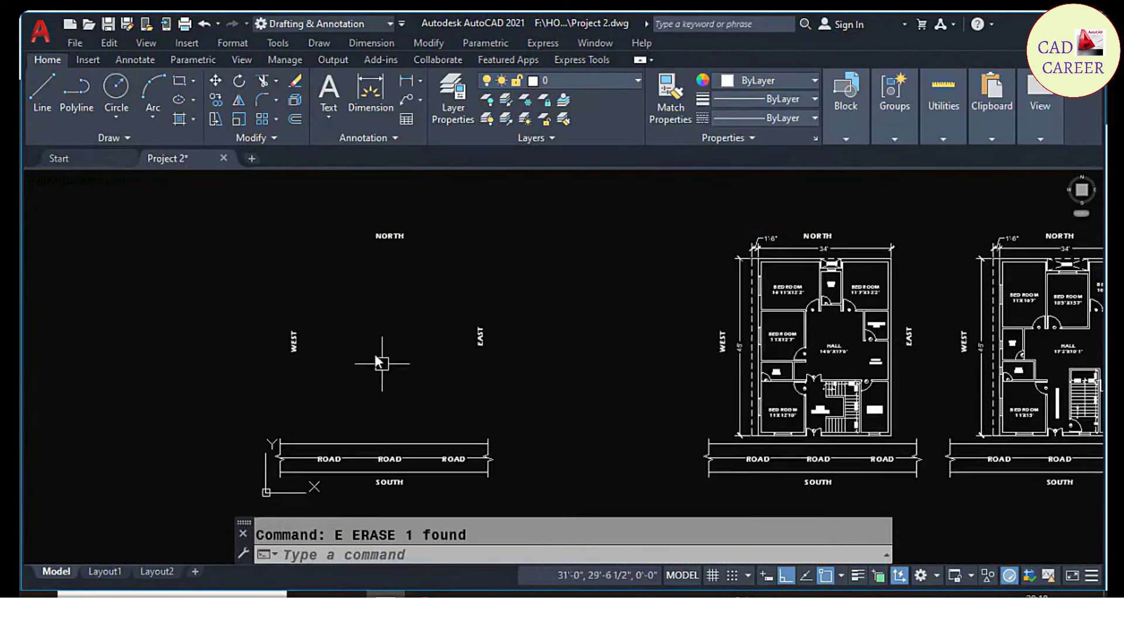
click(183, 85)
click(137, 420)
text(@)
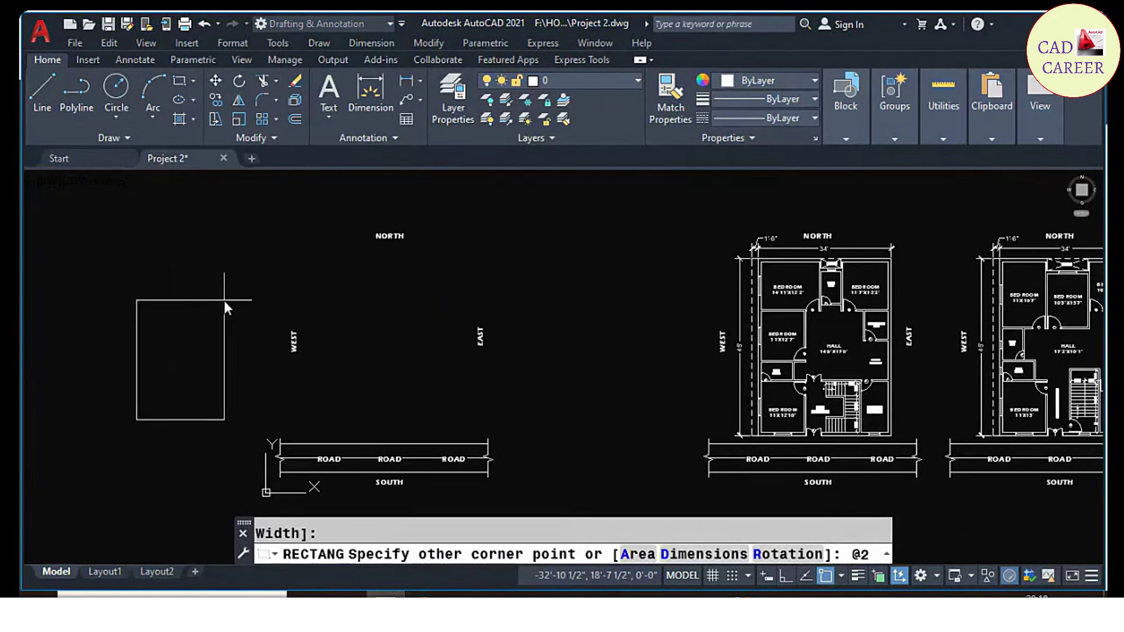
text(22',42)
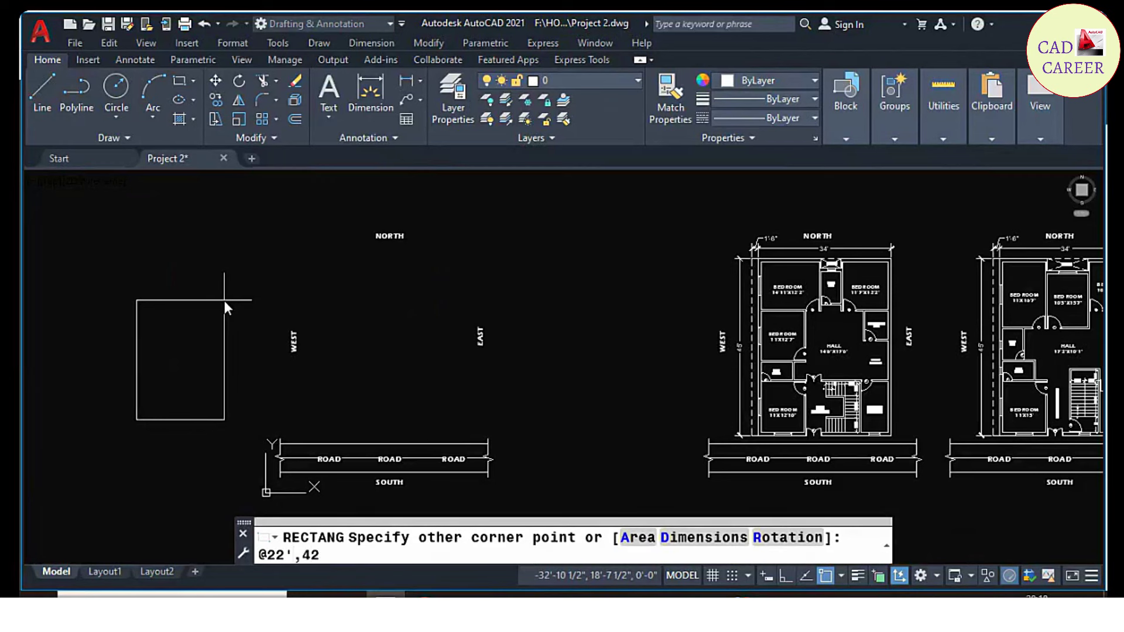
key(Return)
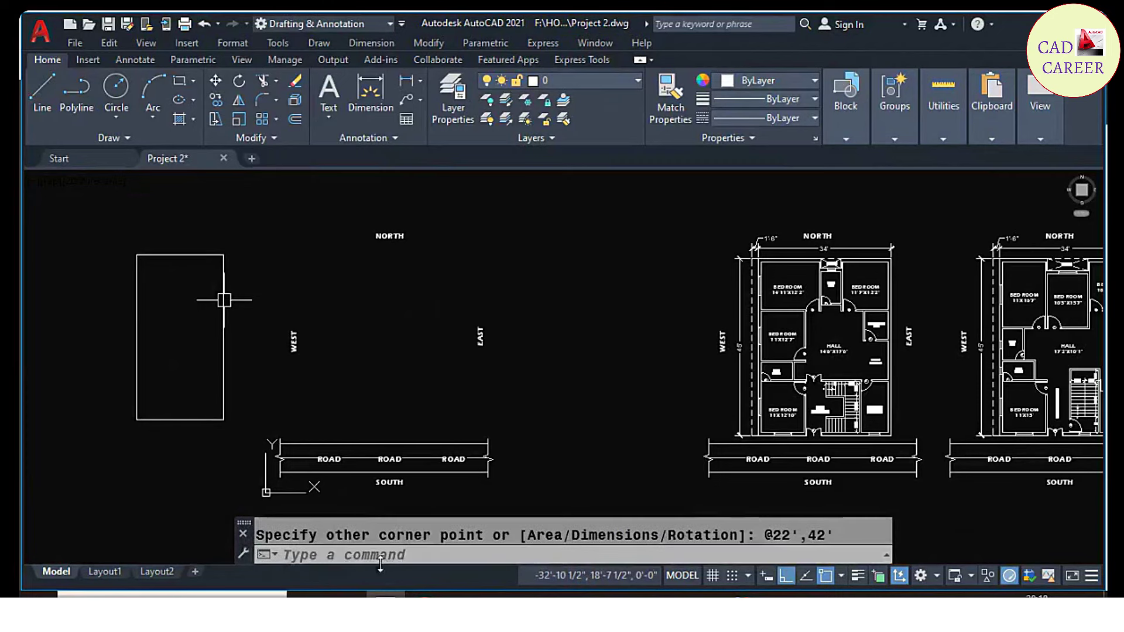
click(392, 551)
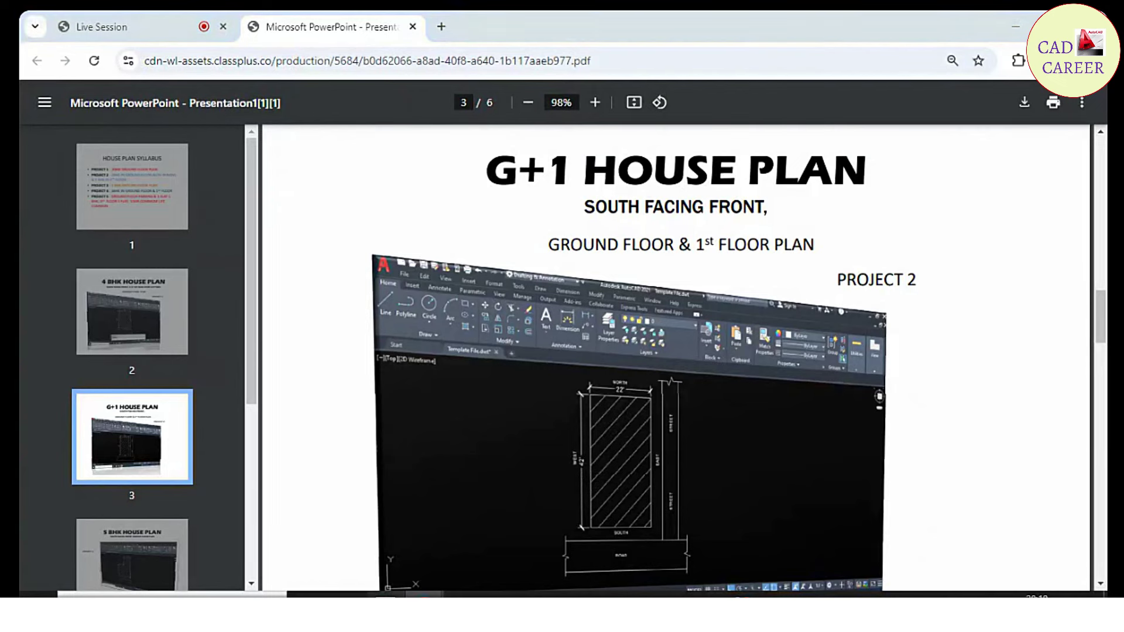
click(385, 594)
scroll(380, 297, up, 1)
scroll(355, 279, up, 2)
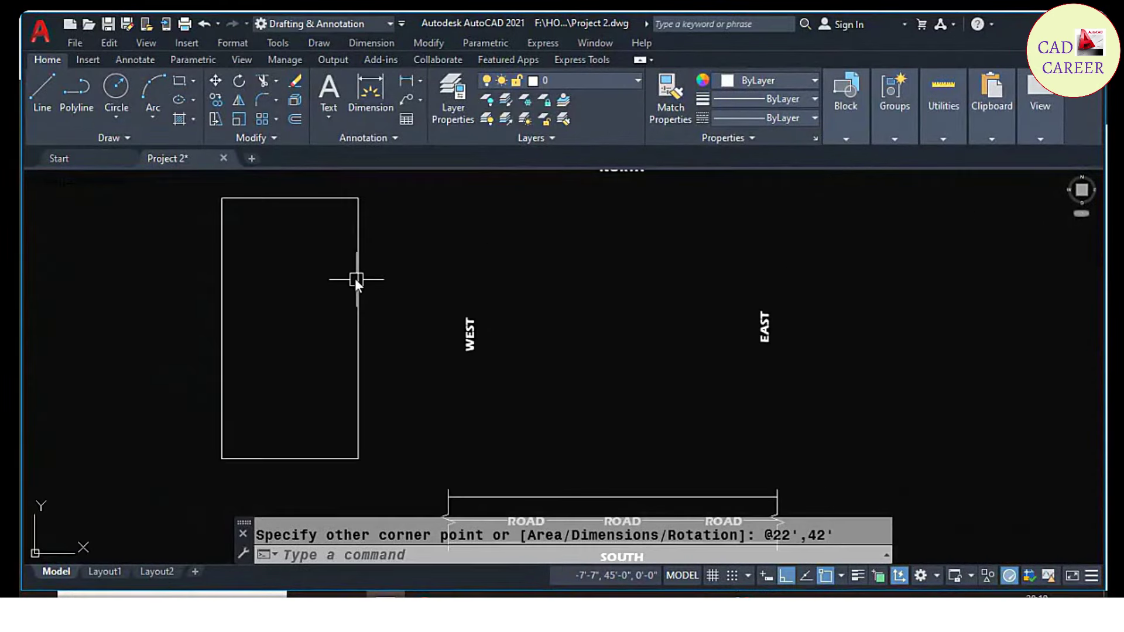
Move the plot rectangle between the WEST and EAST labels
click(356, 266)
click(216, 81)
click(281, 273)
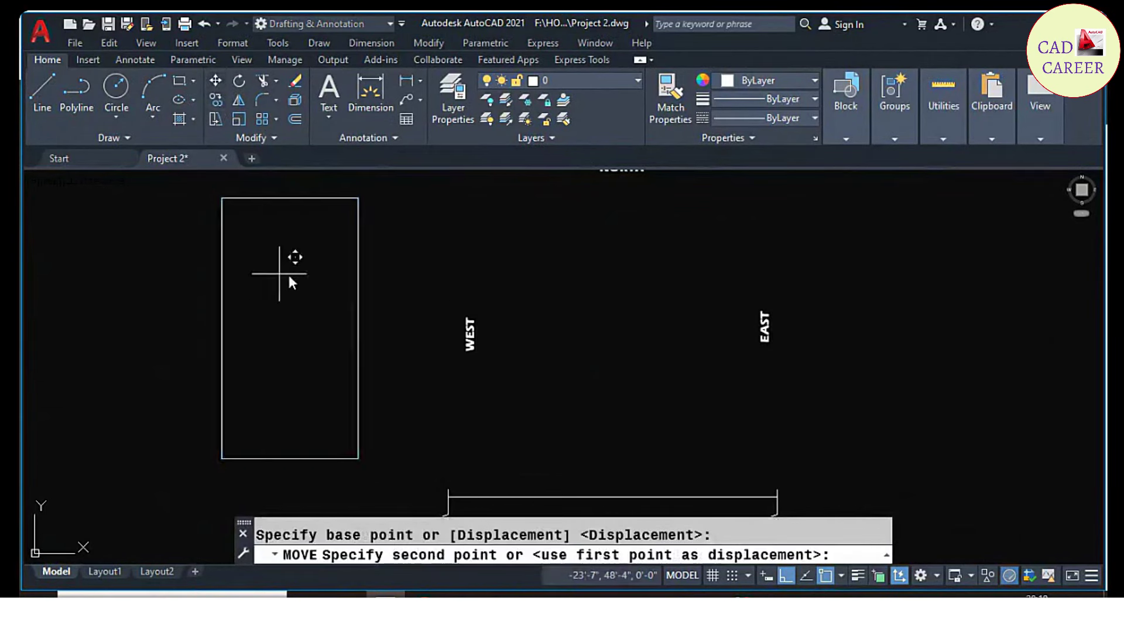
click(602, 294)
key(Escape)
Move the WEST and EAST labels beside the rectangle's left and right edges
click(496, 279)
click(451, 351)
click(215, 80)
click(378, 261)
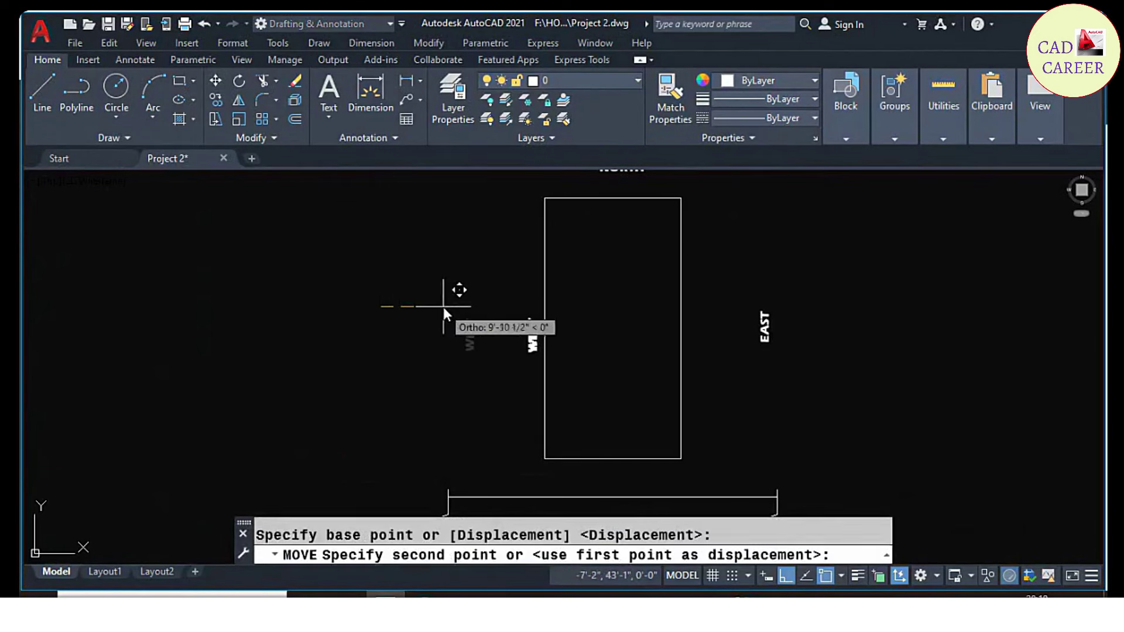
click(445, 299)
click(790, 291)
click(758, 357)
text(m)
key(Return)
click(913, 350)
click(846, 352)
Move the NORTH label down to sit just above the rectangle's top edge
middle_drag(654, 207, 648, 326)
click(671, 251)
click(582, 296)
text(m)
key(Return)
click(762, 257)
click(762, 276)
click(621, 306)
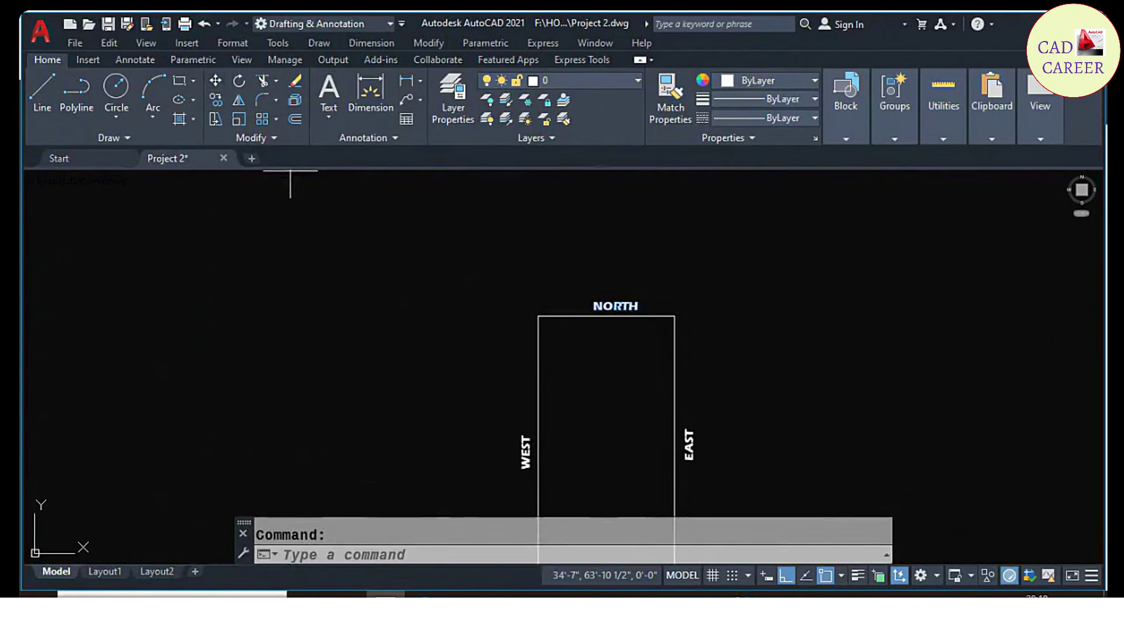
text(m)
key(Return)
click(669, 235)
click(655, 237)
Move the SOUTH label up between the plot and the road
scroll(567, 233, down, 5)
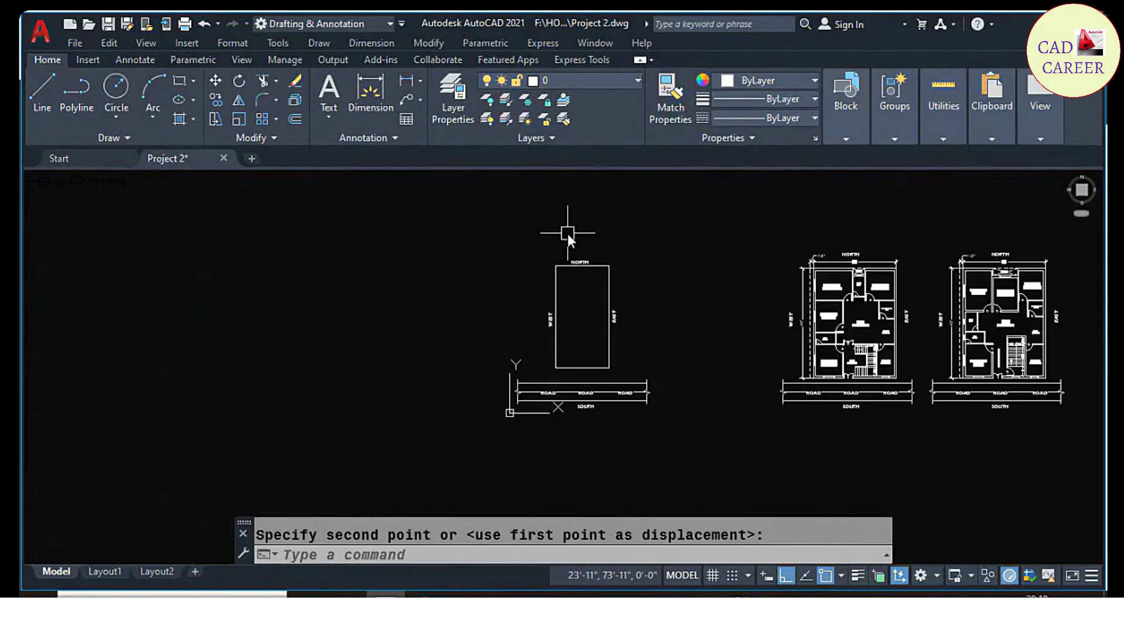
scroll(580, 401, up, 5)
click(589, 429)
key(Escape)
mouse_move(575, 323)
middle_down()
mouse_move(560, 420)
mouse_move(561, 334)
middle_up()
click(569, 438)
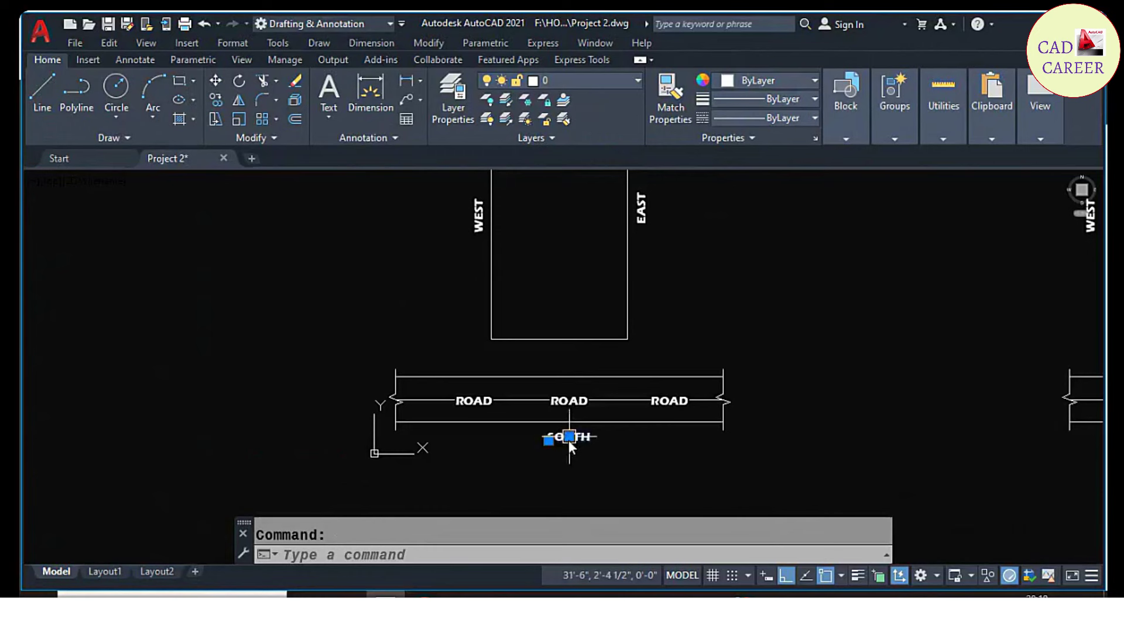
click(214, 84)
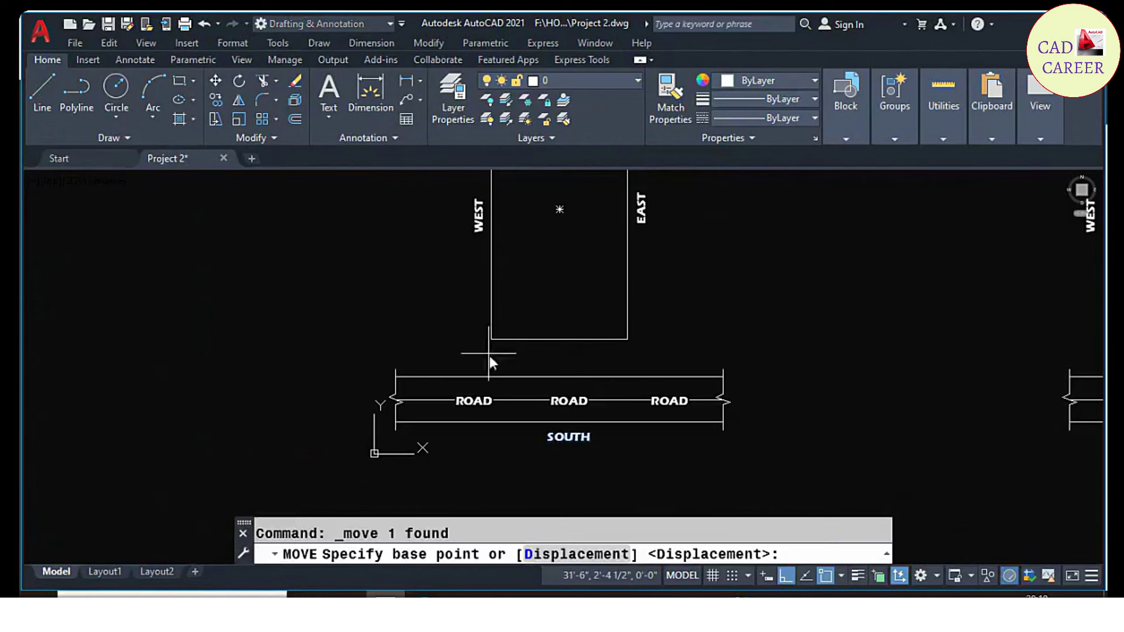
click(571, 436)
scroll(570, 368, up, 2)
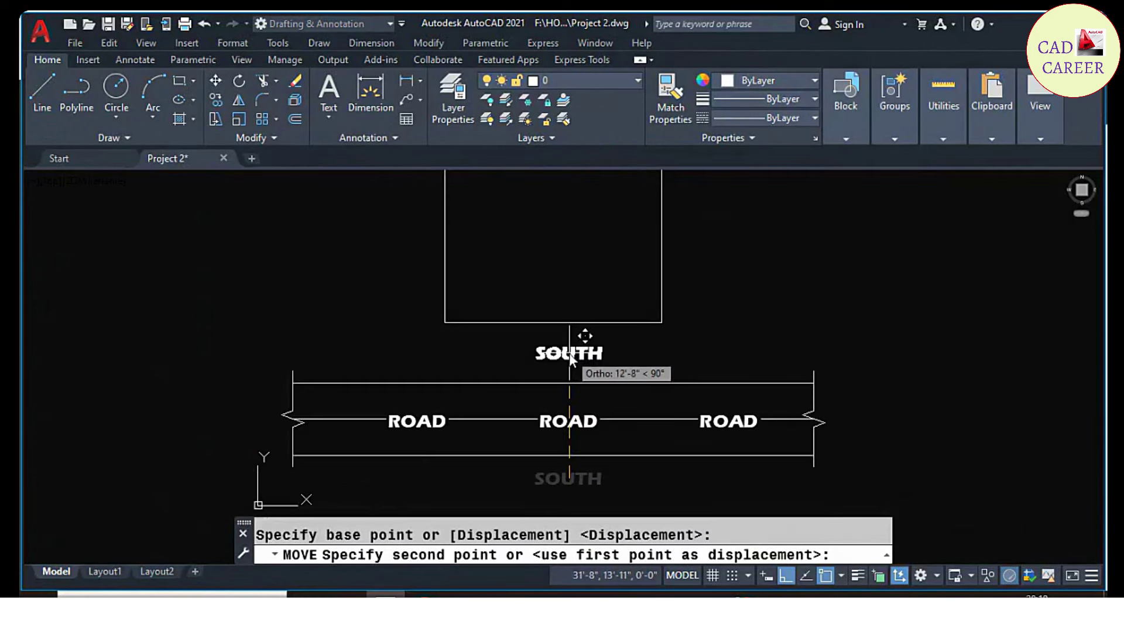
click(569, 353)
Draw a vertical road edge beside the plot and copy it to form the east road's second edge
click(44, 93)
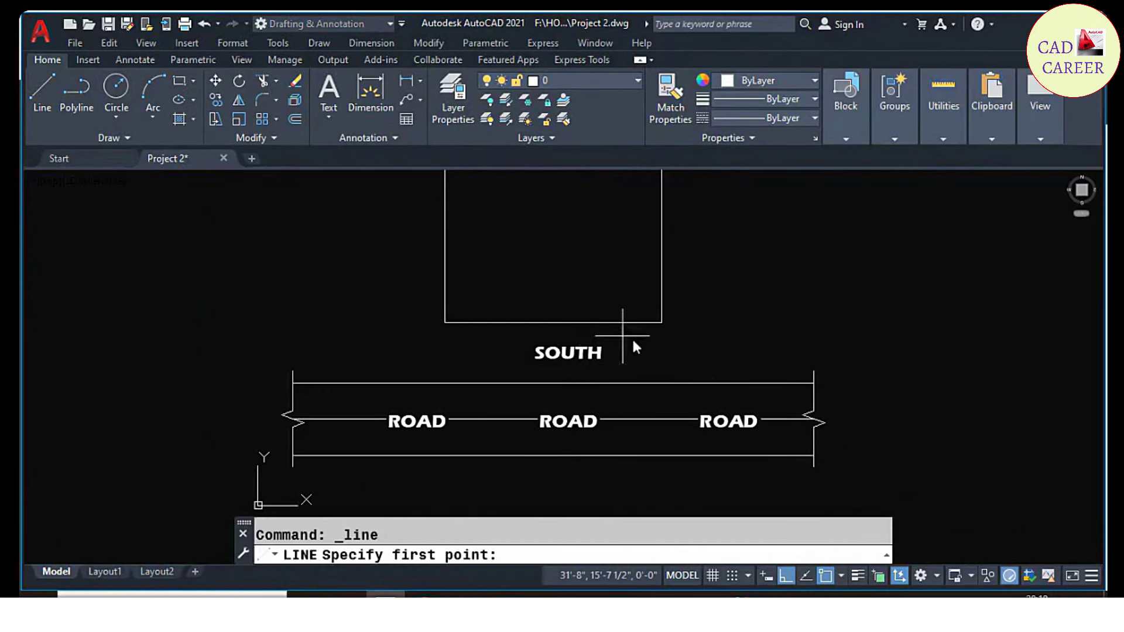
click(696, 384)
scroll(697, 351, down, 4)
scroll(717, 217, up, 5)
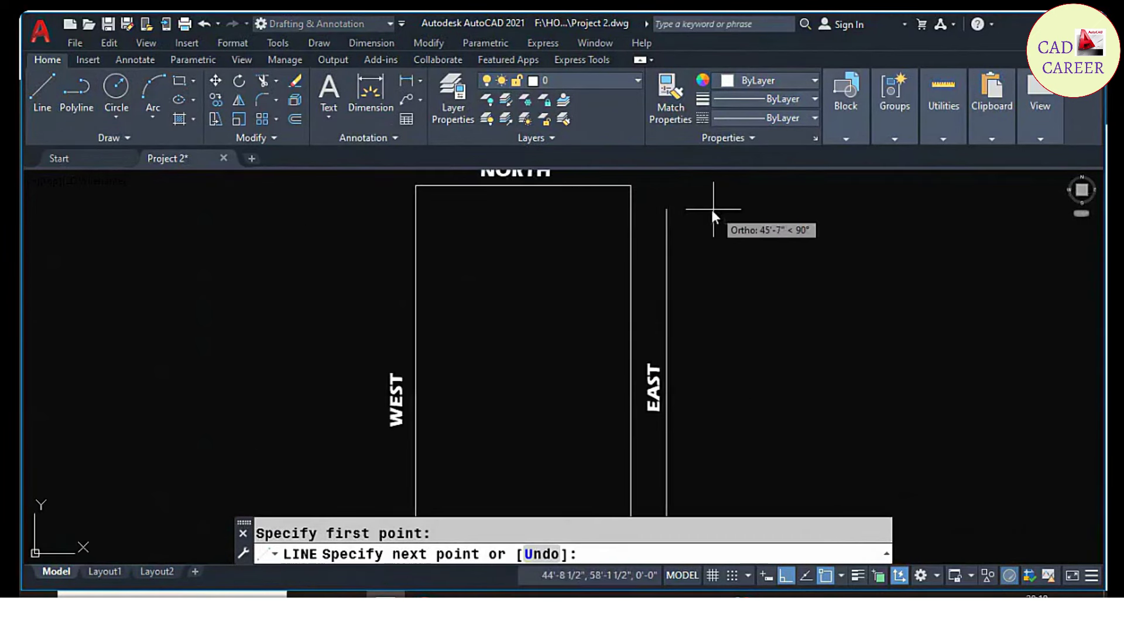
middle_drag(679, 223, 683, 326)
click(665, 221)
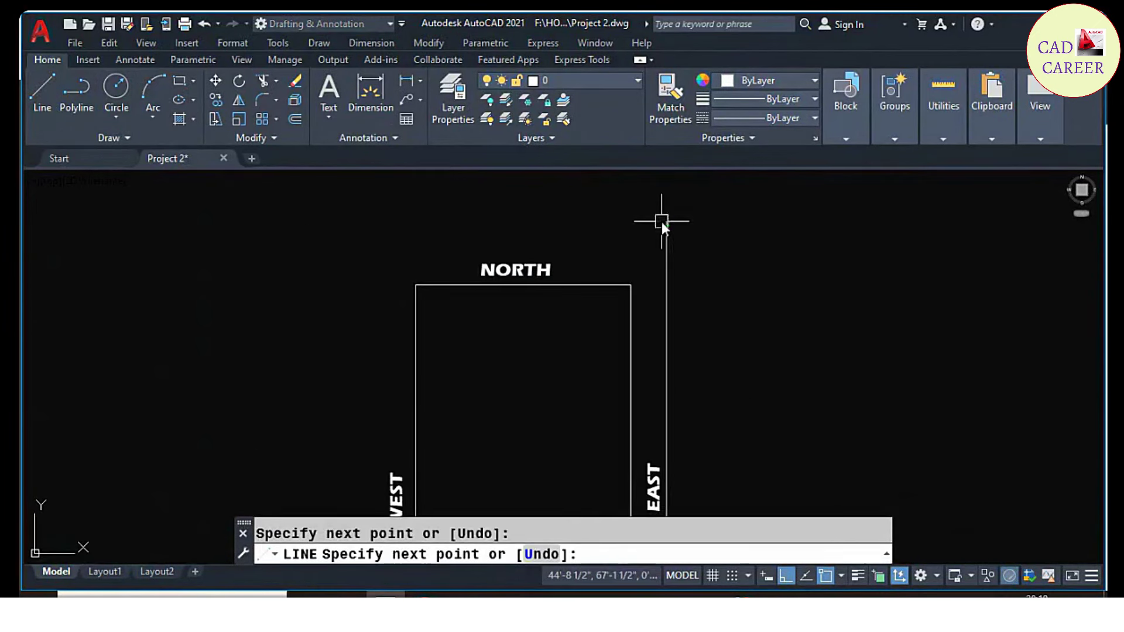
key(Escape)
click(668, 257)
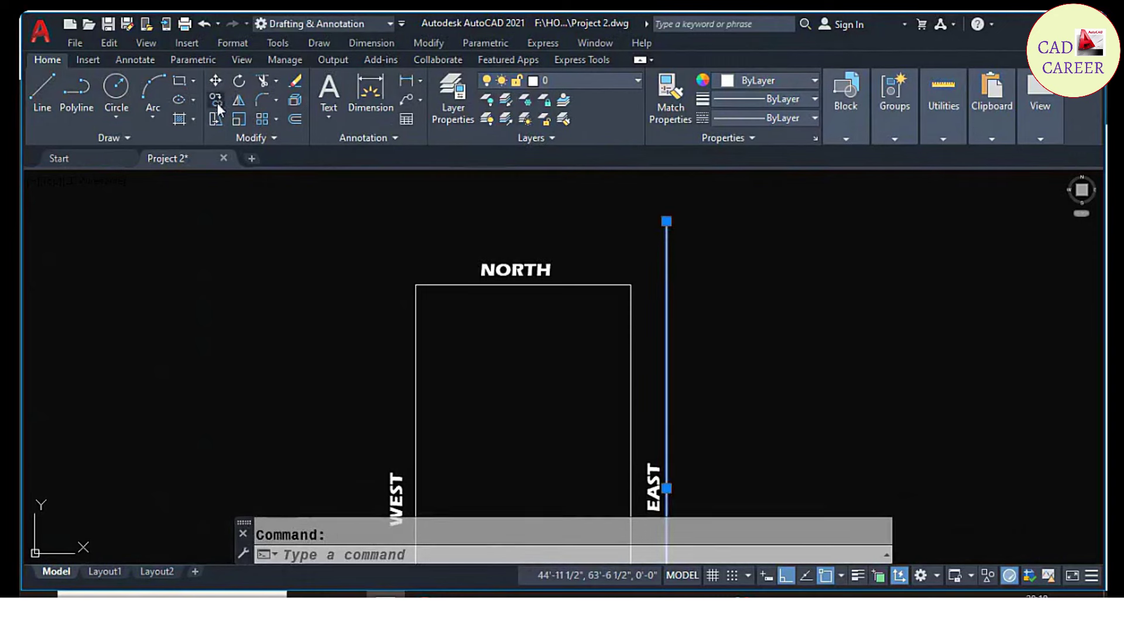
click(215, 100)
click(629, 187)
key(Escape)
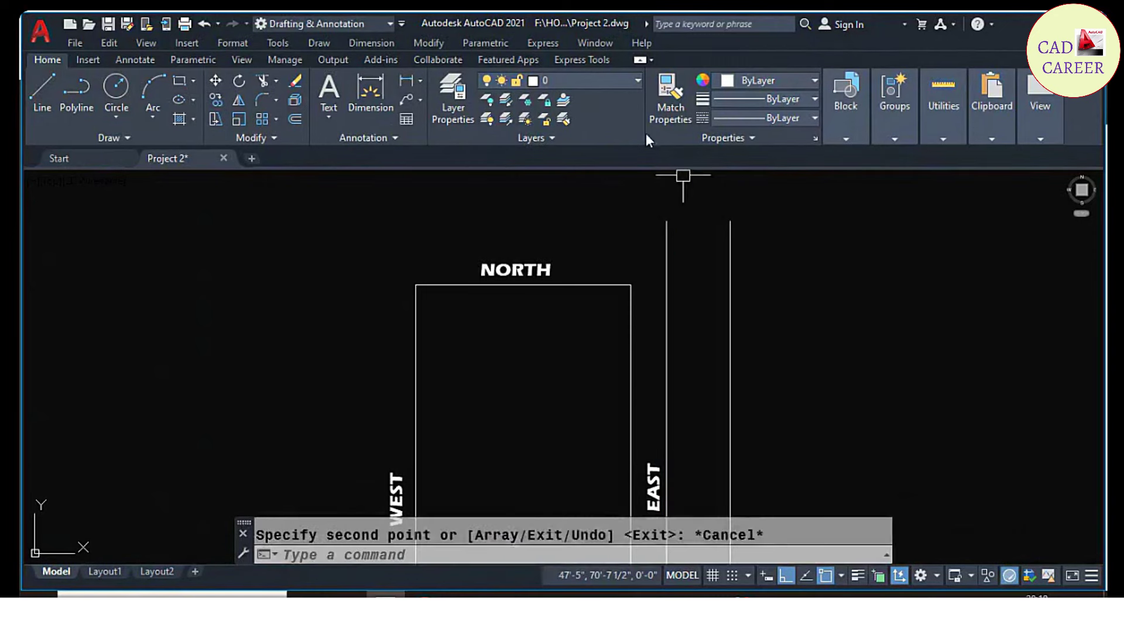
Cap the top of the east road with an Express break-line symbol
click(595, 42)
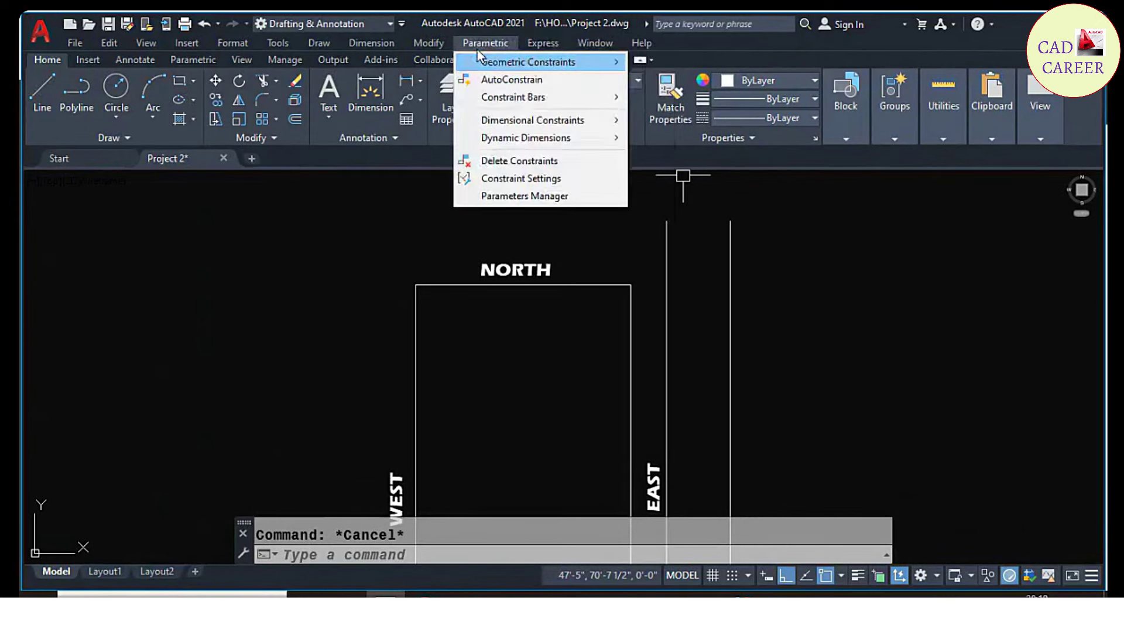
mouse_move(557, 166)
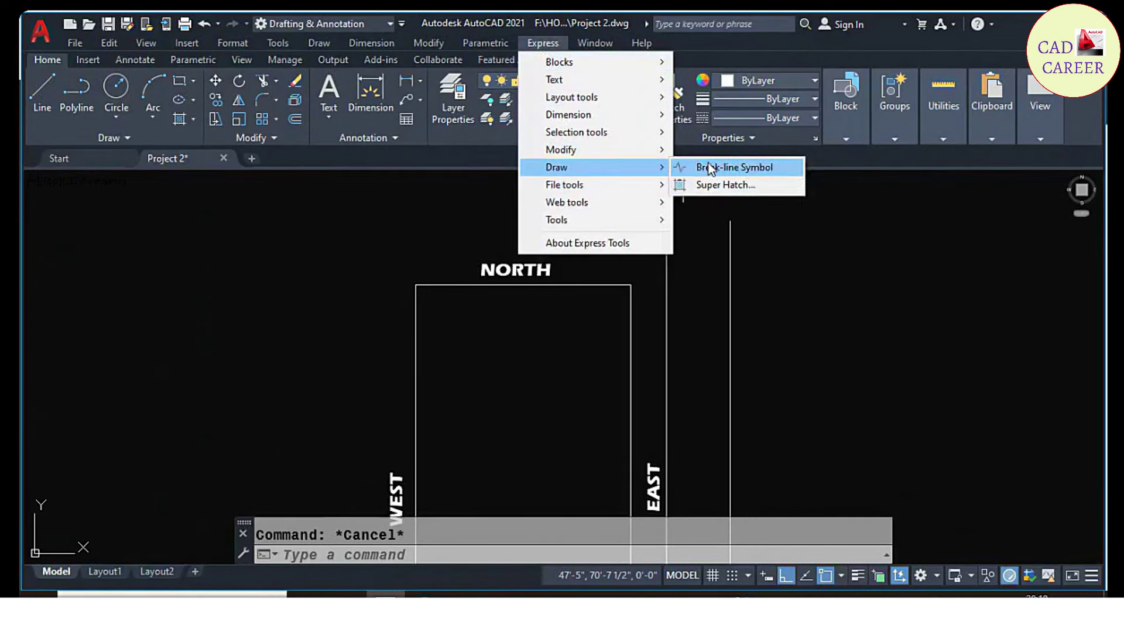
click(711, 167)
click(668, 220)
click(730, 221)
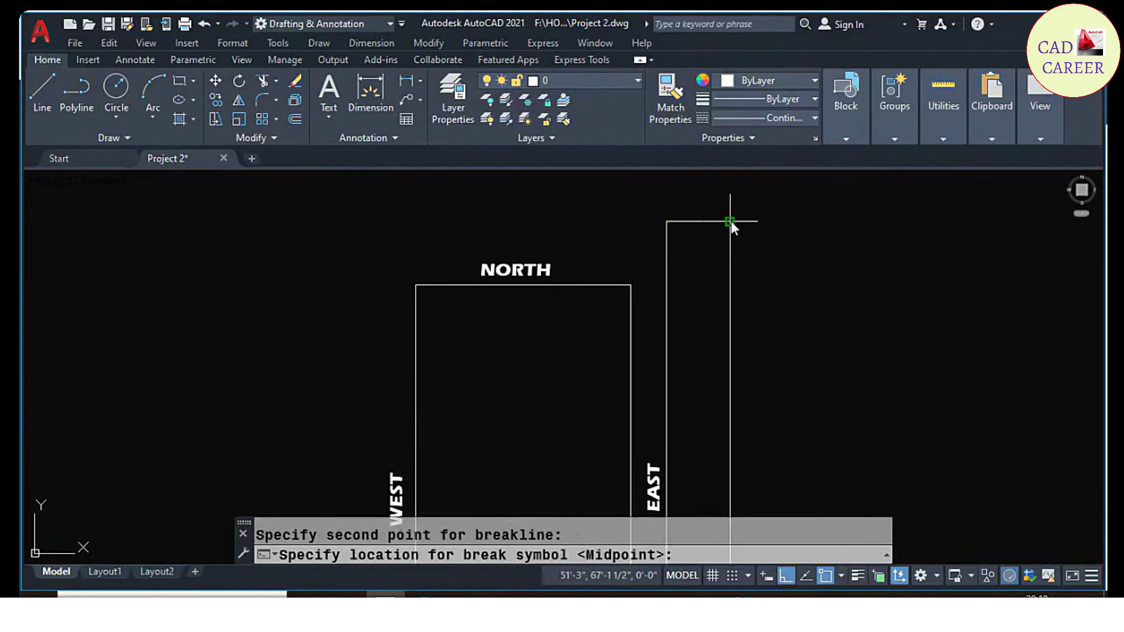
click(697, 220)
scroll(637, 213, down, 3)
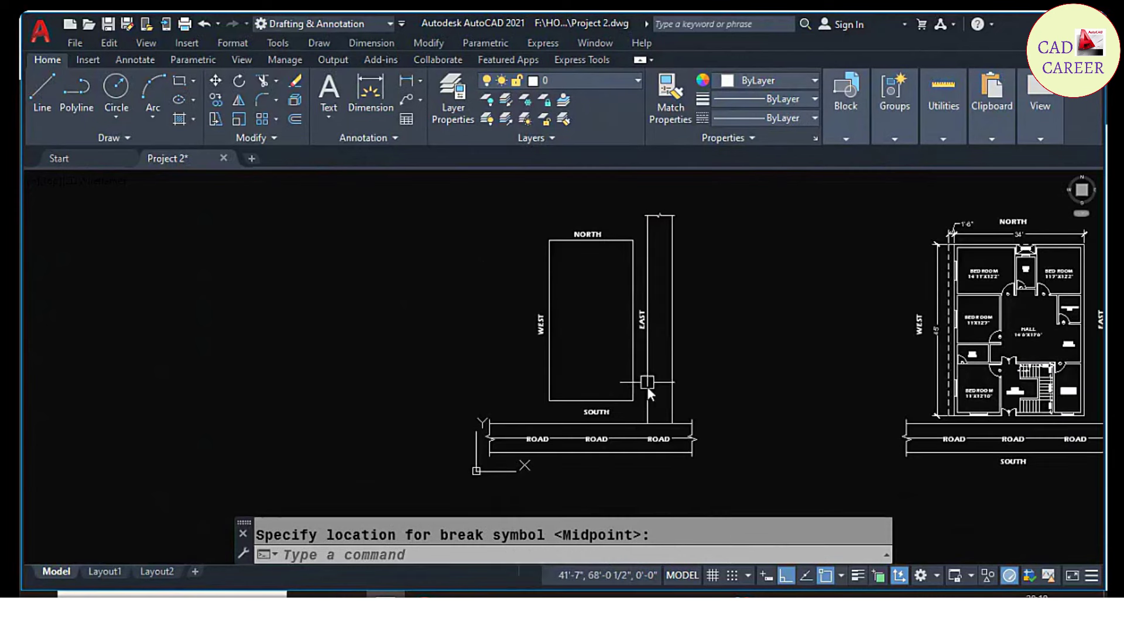
scroll(647, 423, up, 3)
Trim the south road line between the east road edges to open the junction
text(tr)
key(Return)
click(732, 378)
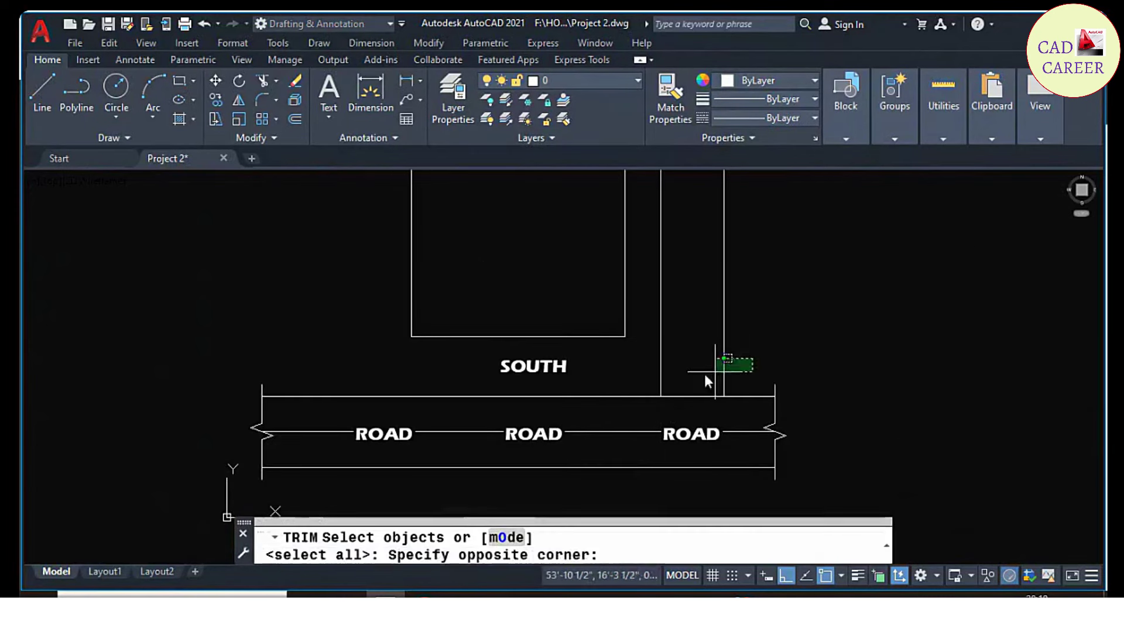
click(646, 379)
key(Return)
click(694, 398)
key(Escape)
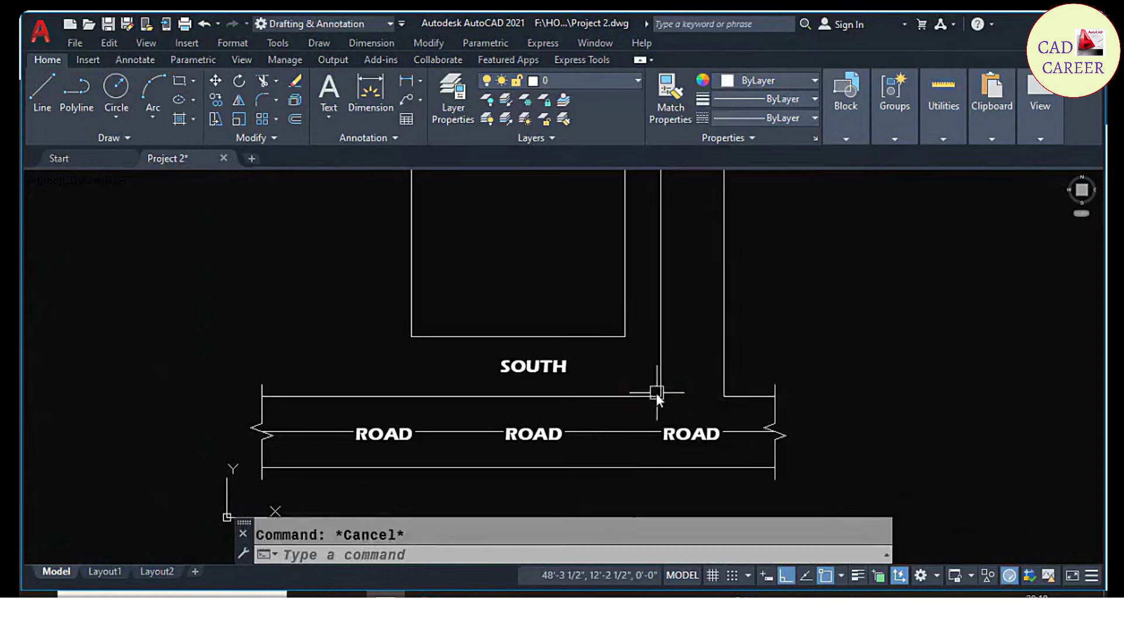
scroll(603, 389, down, 2)
scroll(598, 386, down, 1)
scroll(486, 316, up, 1)
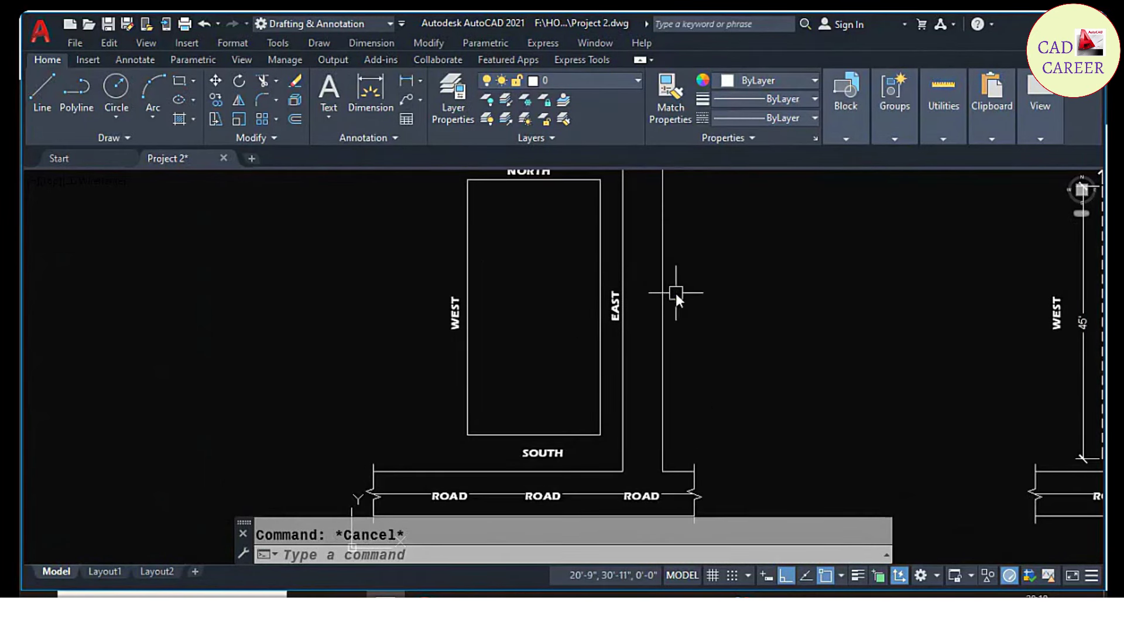
Copy an east road edge to the middle as the road centre line
click(662, 290)
text(co)
key(Return)
click(831, 332)
click(809, 333)
key(Escape)
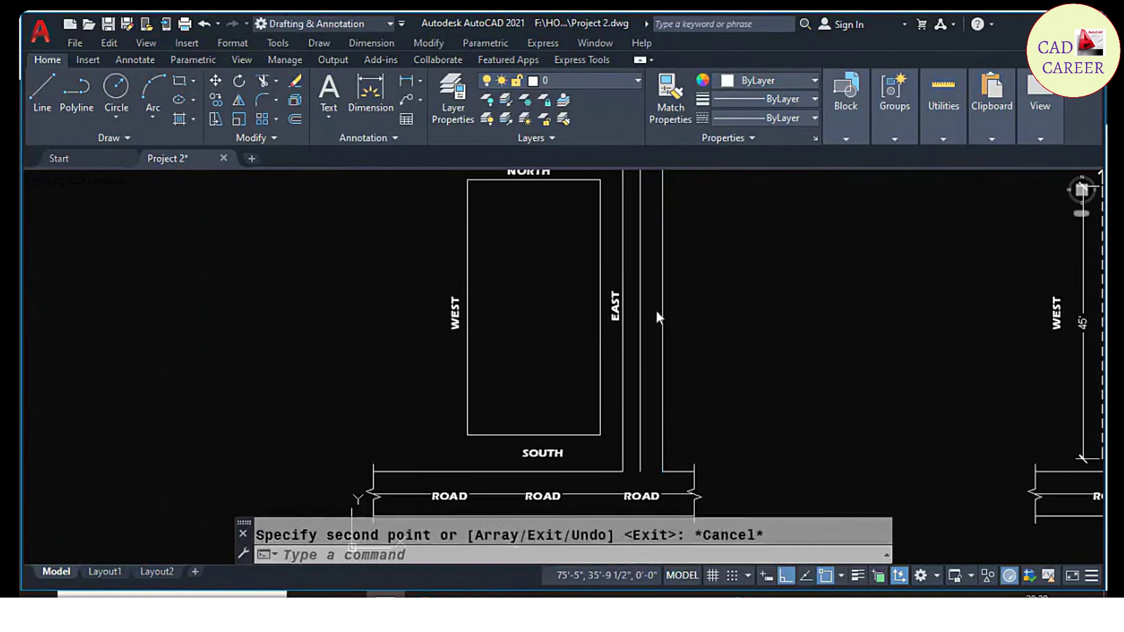
Copy the EAST label into the east road and change its text to ROAD
text(co)
key(Return)
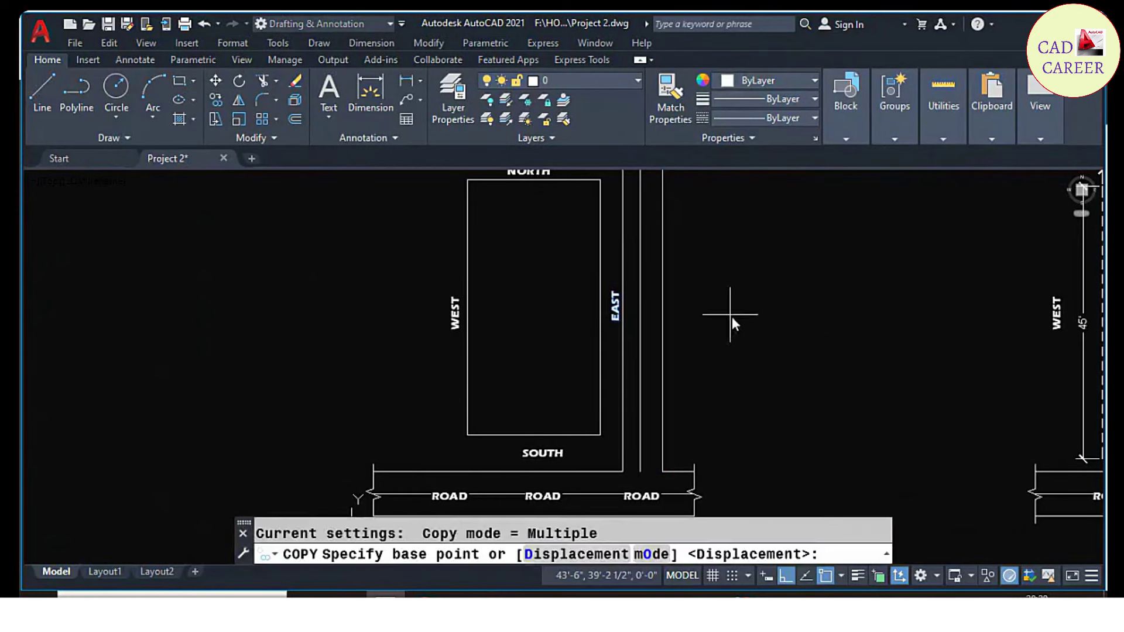
click(747, 340)
click(771, 339)
key(Escape)
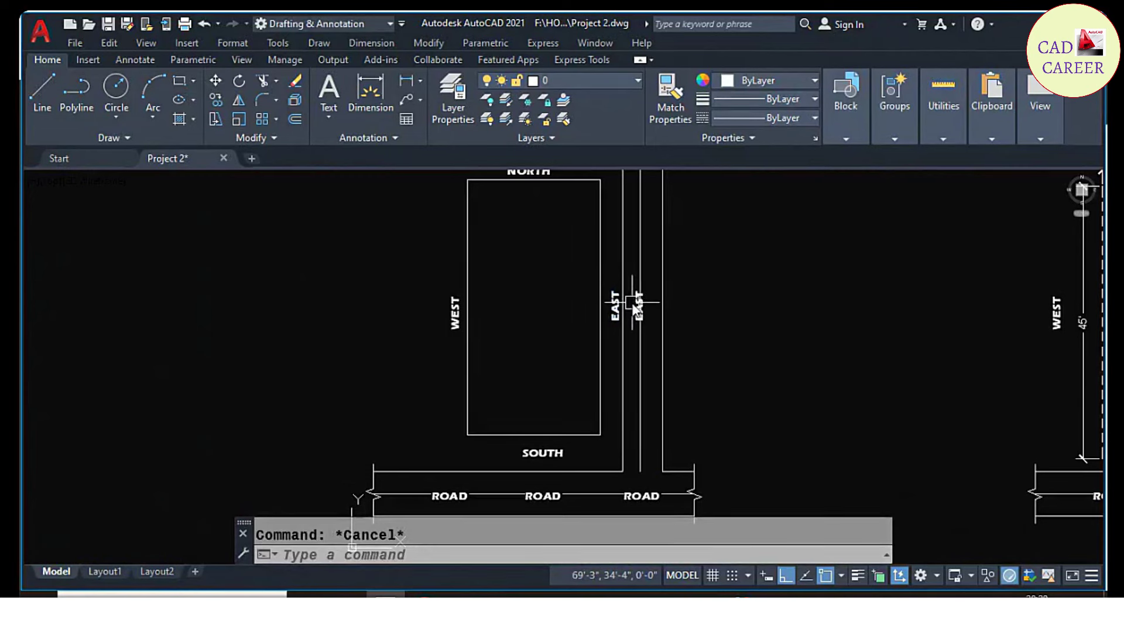
click(641, 307)
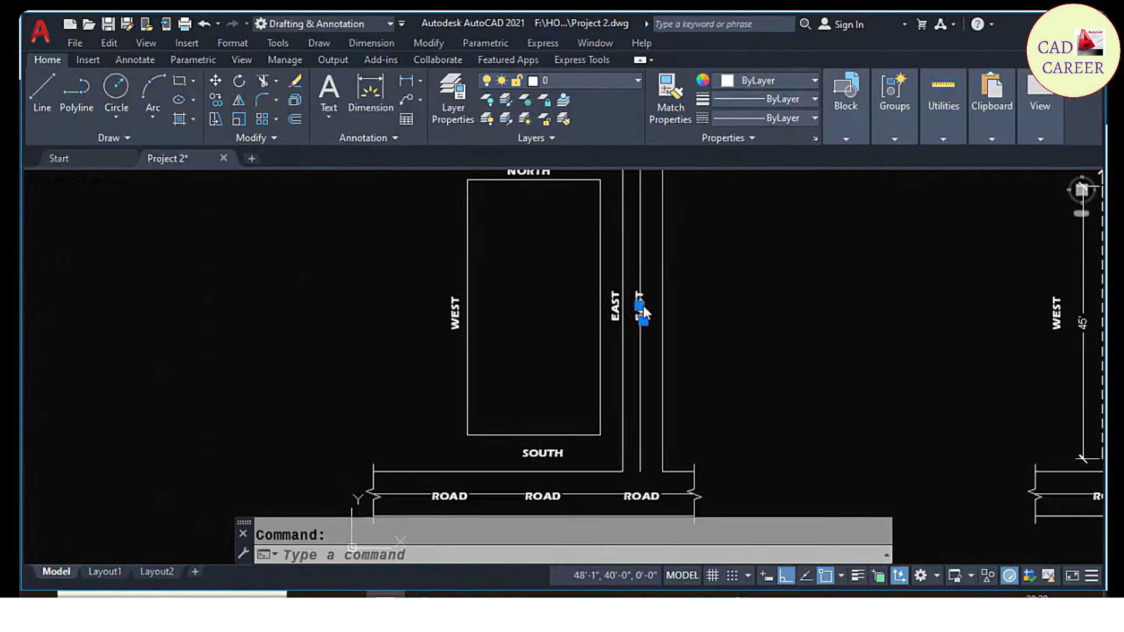
double_click(643, 304)
text(ROAD)
key(Return)
key(Escape)
Start copying the ROAD label further along the east road
click(643, 304)
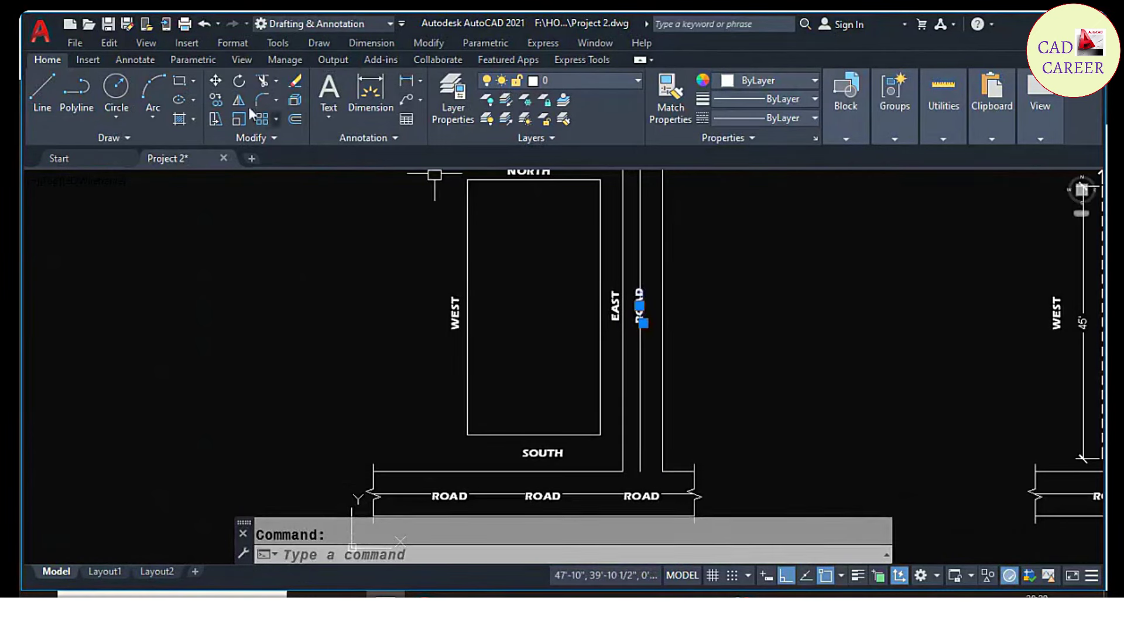
text(co)
key(Return)
click(711, 278)
Place another ROAD label further down the east road
click(712, 400)
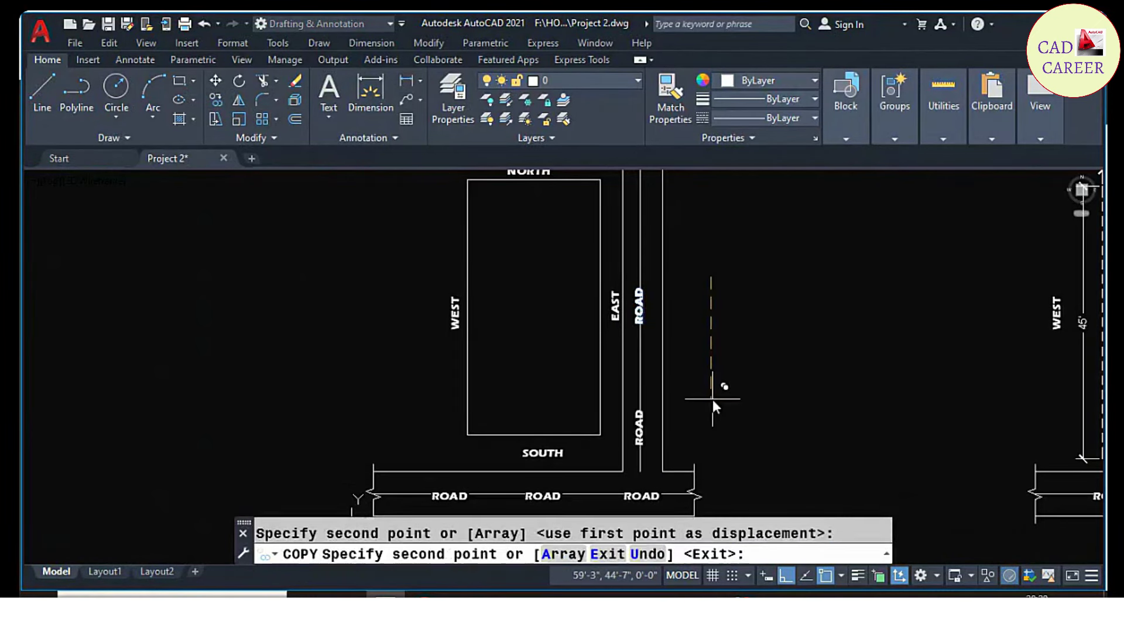
middle_drag(705, 189, 705, 282)
key(Escape)
Trim the east road's centre line out of each of the three ROAD labels
text(TR)
key(Return)
scroll(609, 299, up, 2)
scroll(638, 293, up, 3)
scroll(667, 287, up, 3)
key(Return)
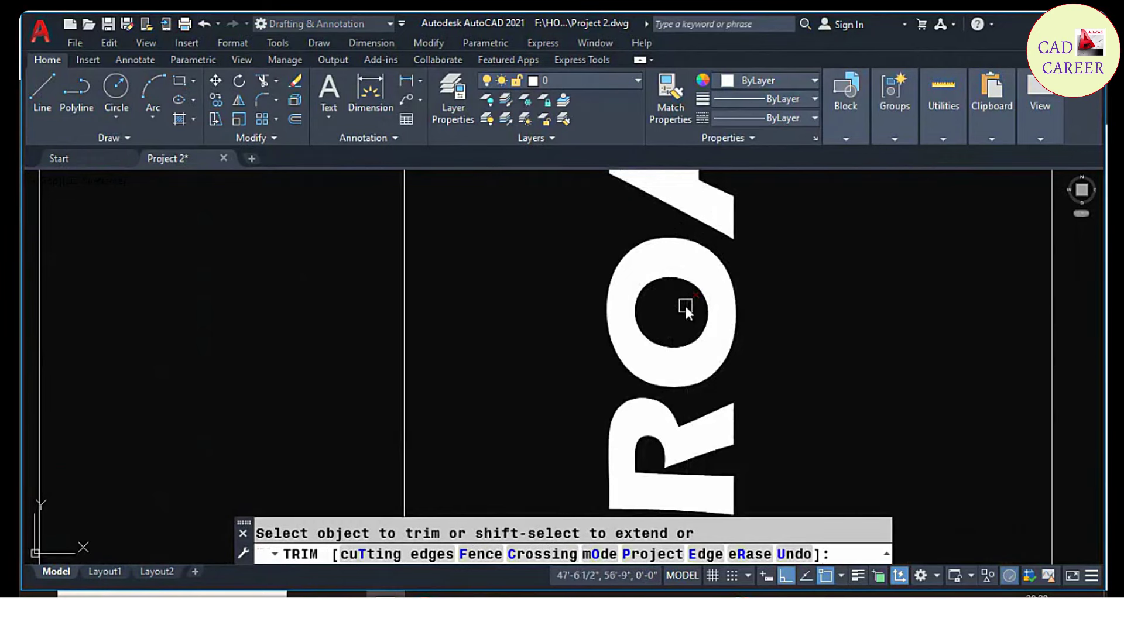
scroll(684, 303, down, 5)
scroll(631, 398, down, 2)
scroll(612, 248, down, 2)
scroll(612, 255, up, 5)
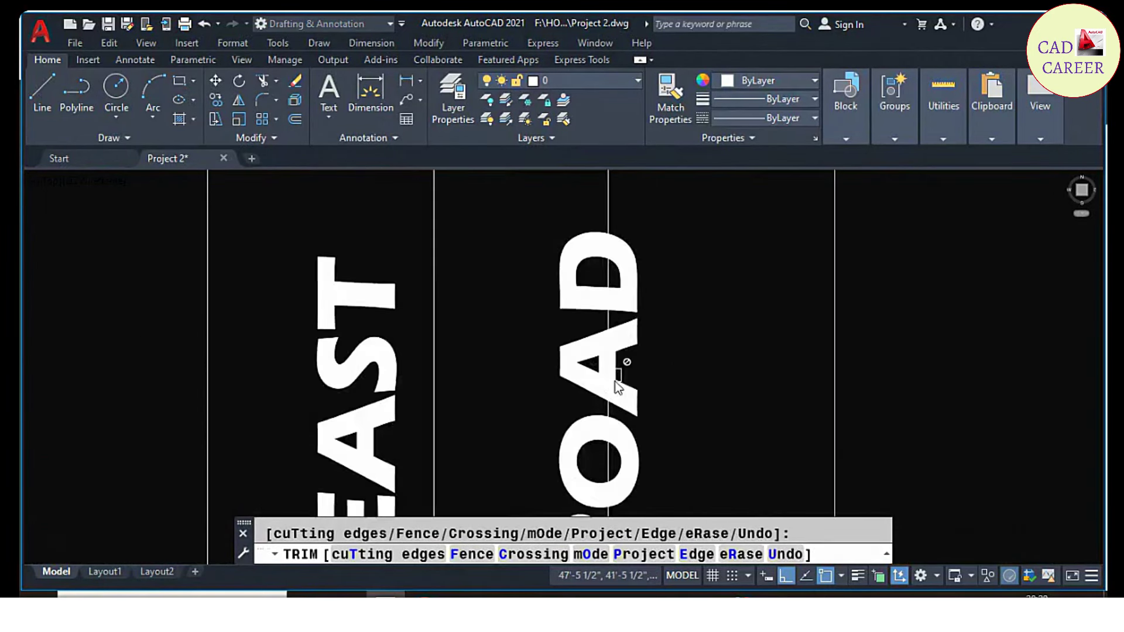
scroll(607, 260, down, 5)
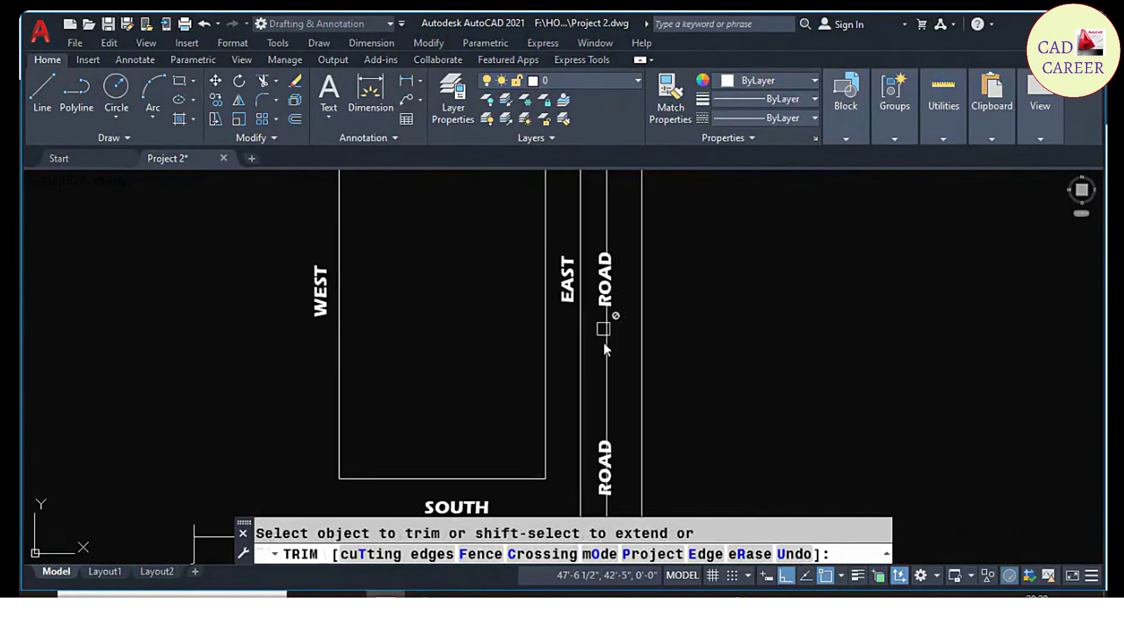
scroll(605, 324, up, 4)
scroll(615, 316, up, 1)
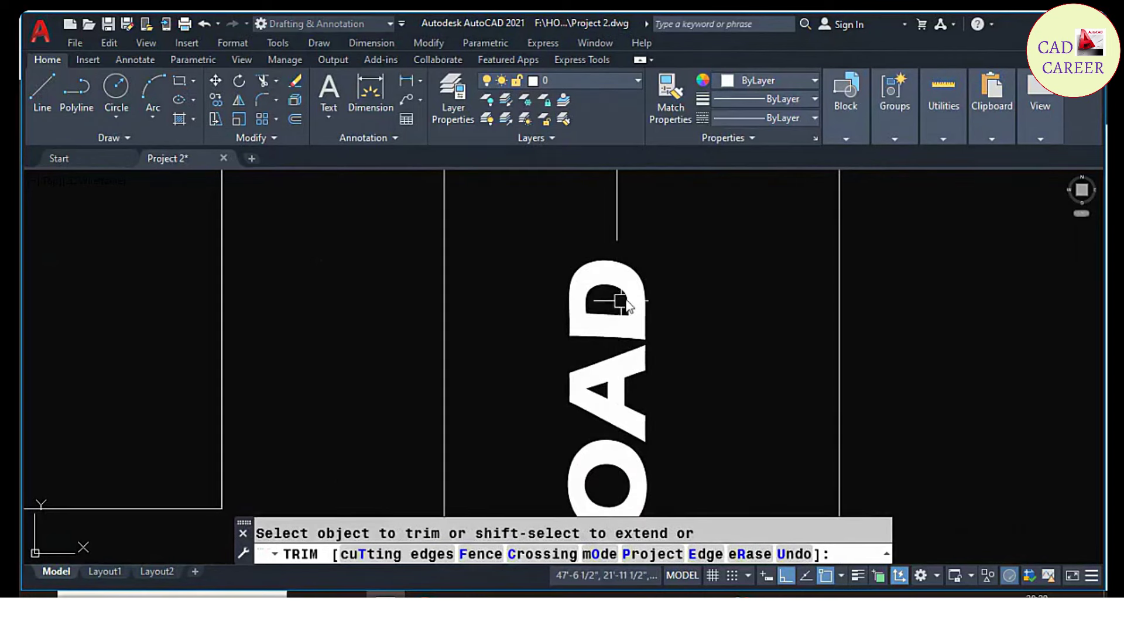
key(Return)
scroll(615, 304, down, 5)
mouse_move(648, 300)
middle_down()
mouse_move(649, 395)
mouse_move(591, 280)
middle_up()
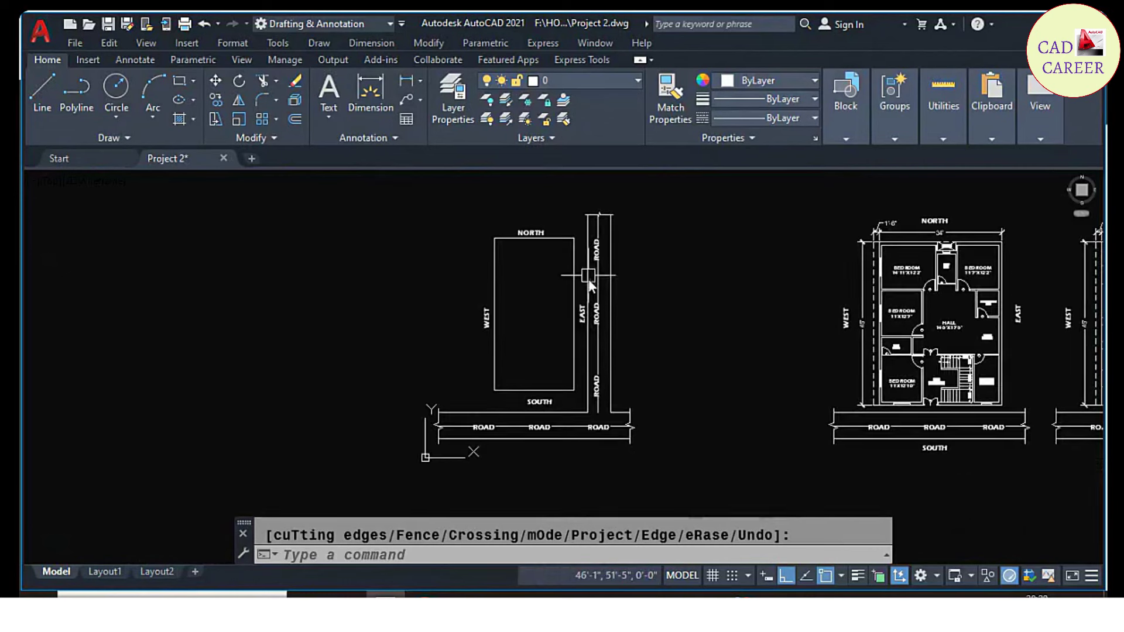
middle_drag(594, 349, 583, 327)
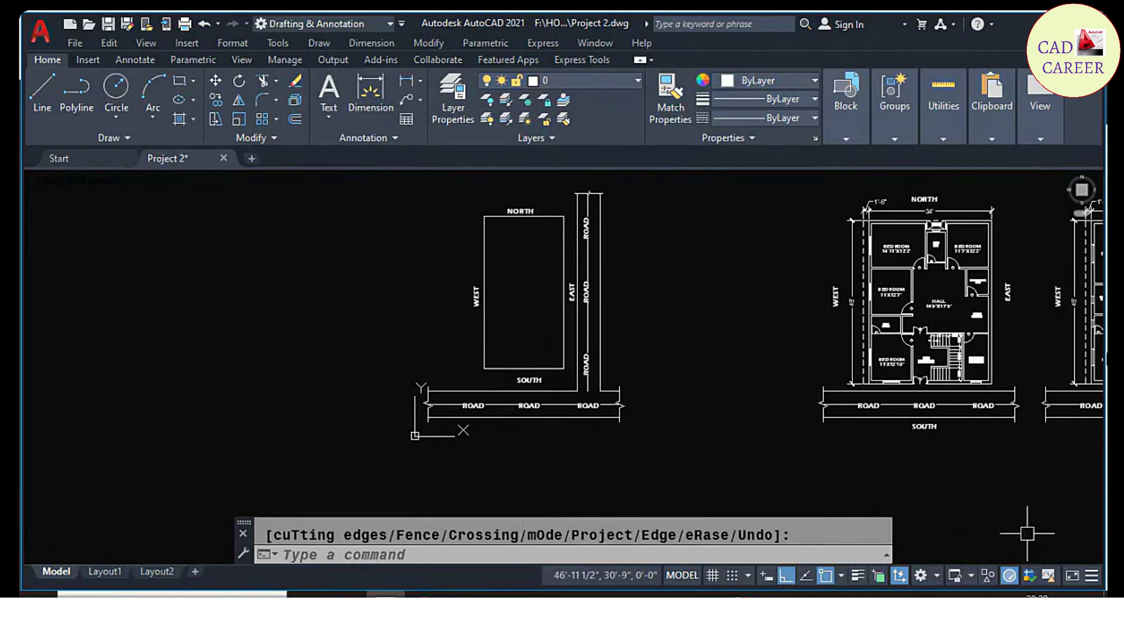
mouse_move(427, 595)
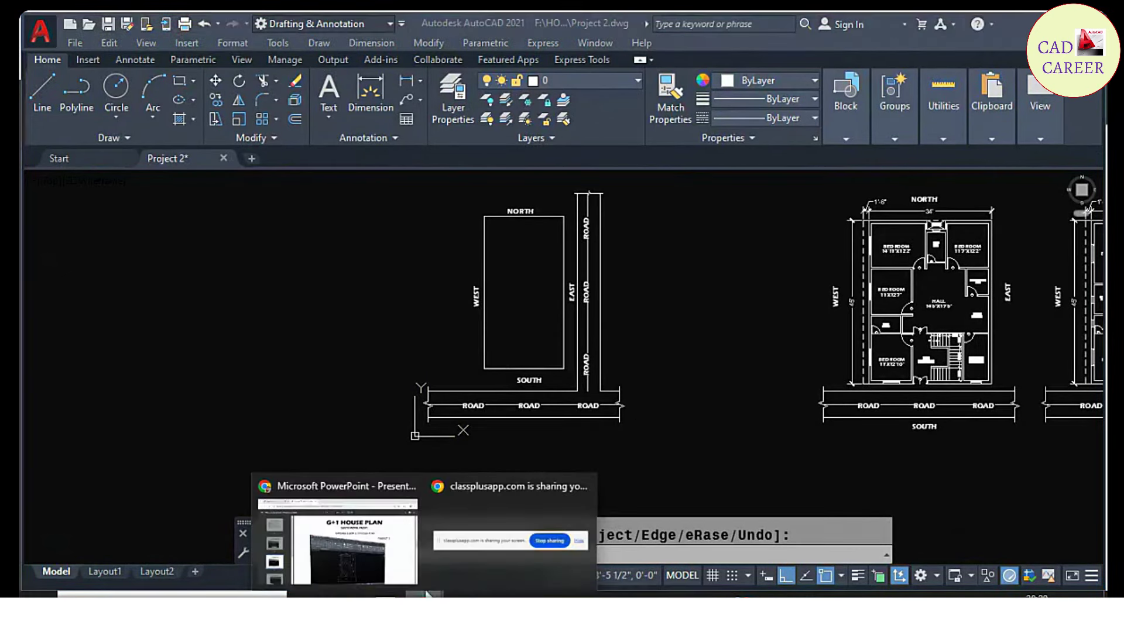
click(370, 567)
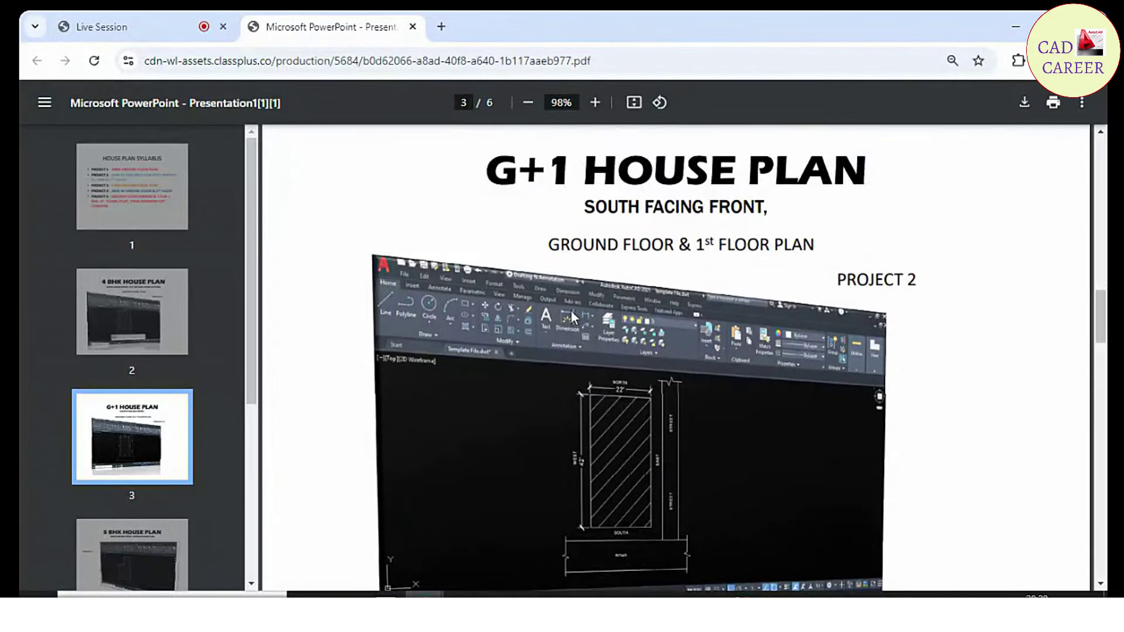
scroll(571, 311, down, 2)
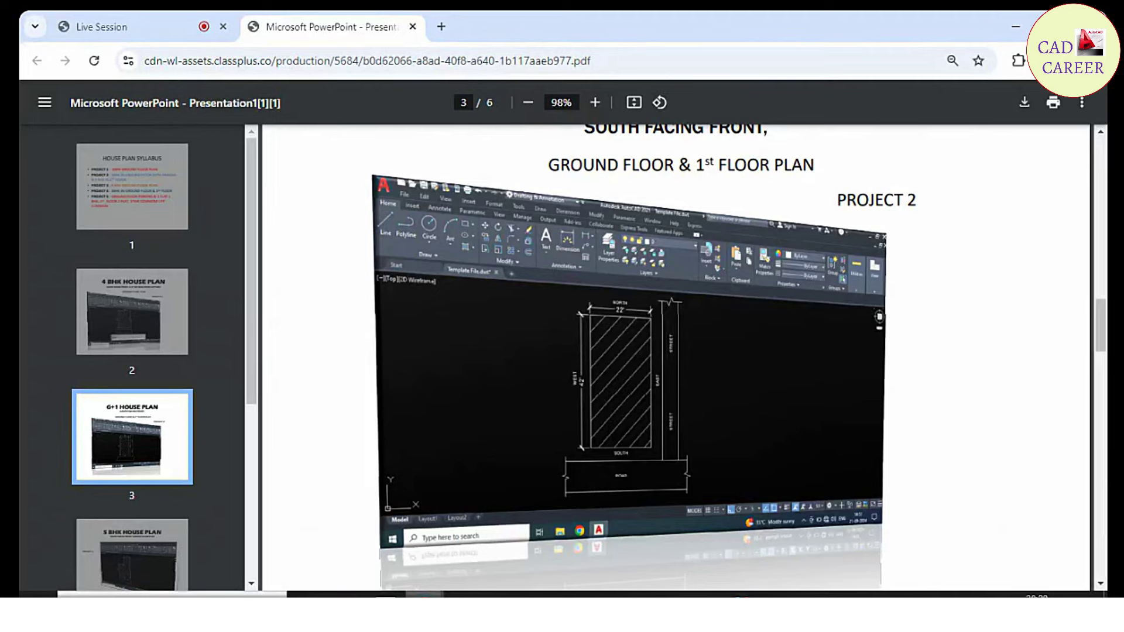
key(alt+Tab)
scroll(543, 407, up, 2)
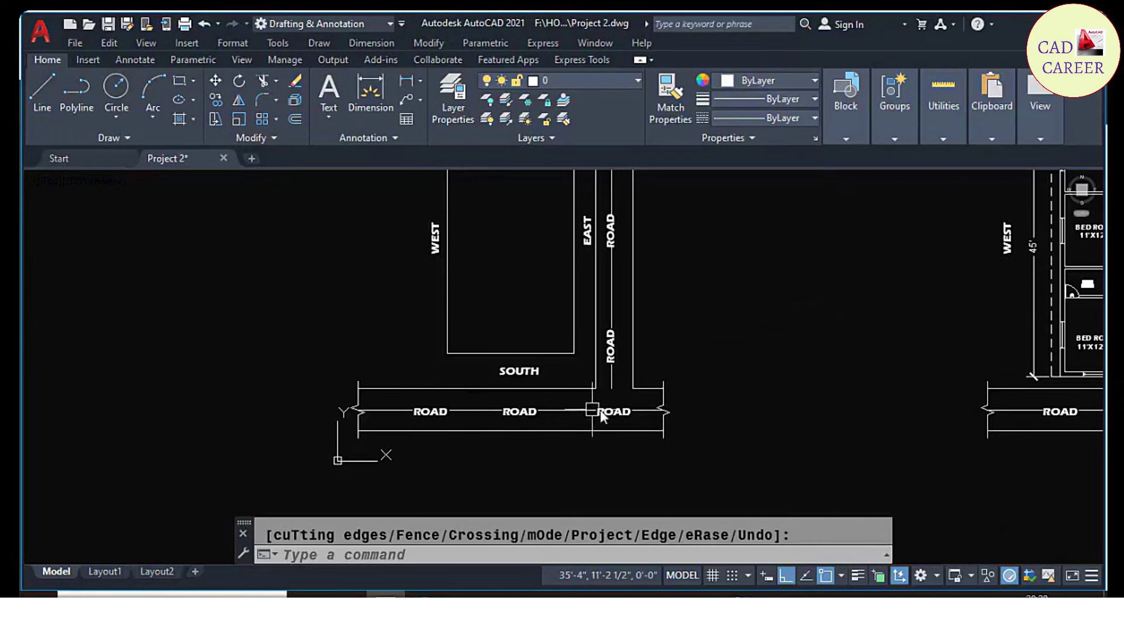
Add a 42' linear dimension beside the plot's west edge
middle_drag(572, 339, 549, 423)
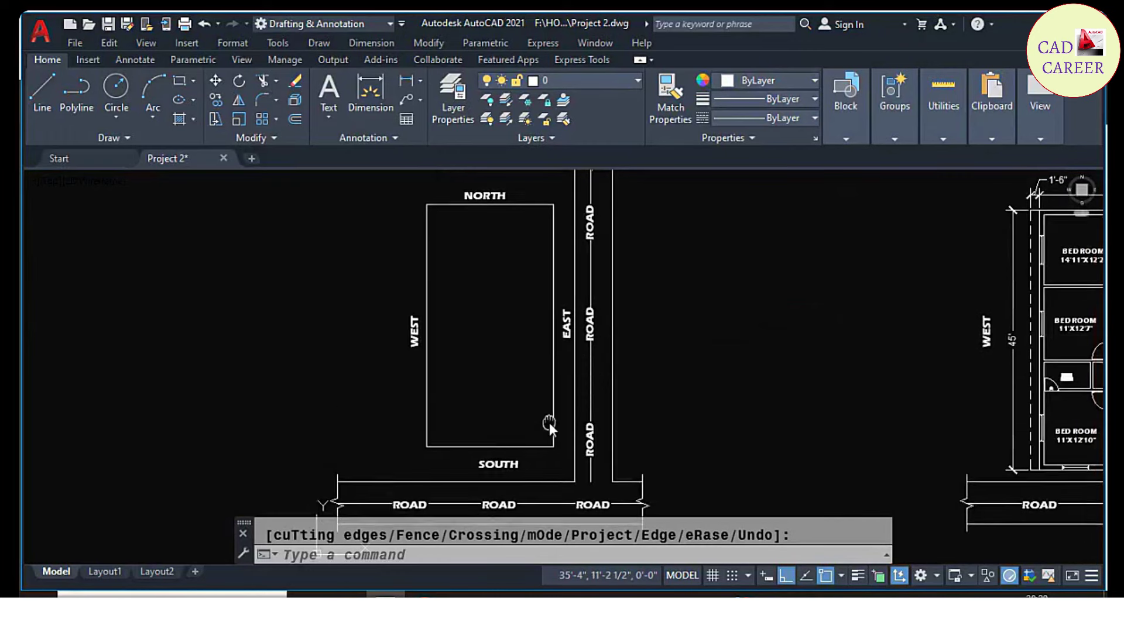
middle_drag(602, 235, 602, 331)
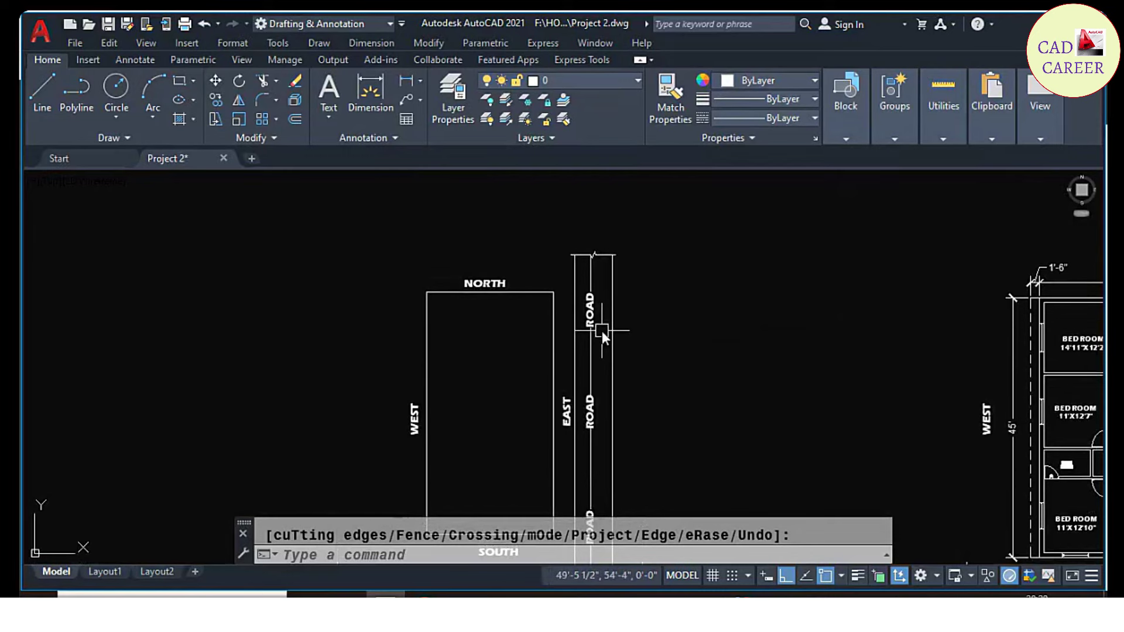
middle_drag(600, 365, 619, 265)
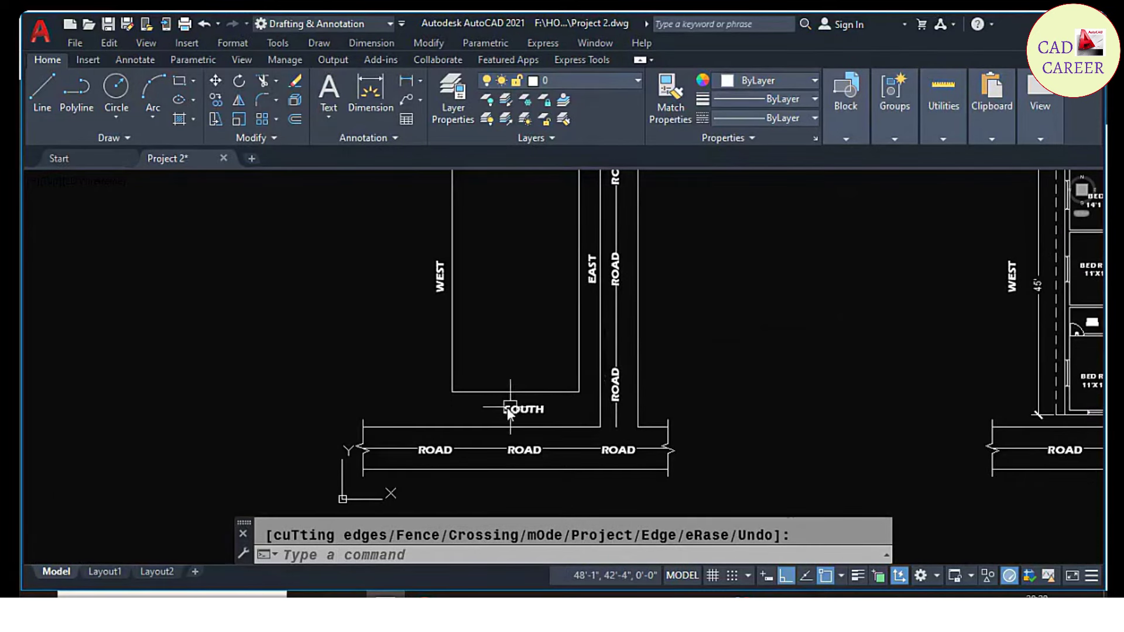
middle_drag(514, 407, 553, 405)
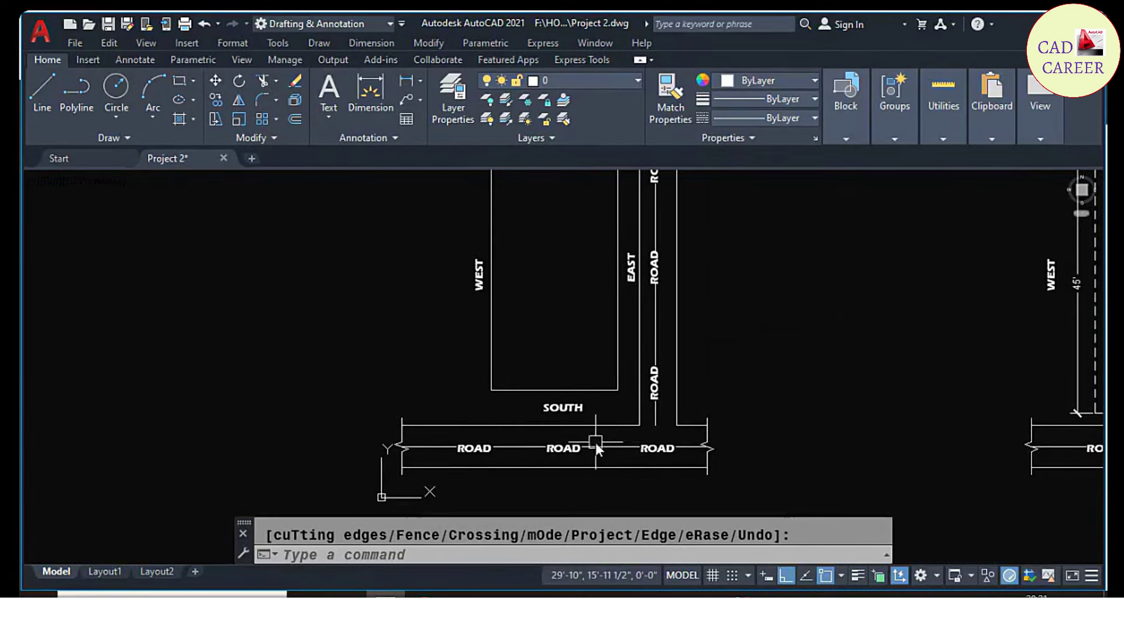
middle_drag(573, 306, 571, 343)
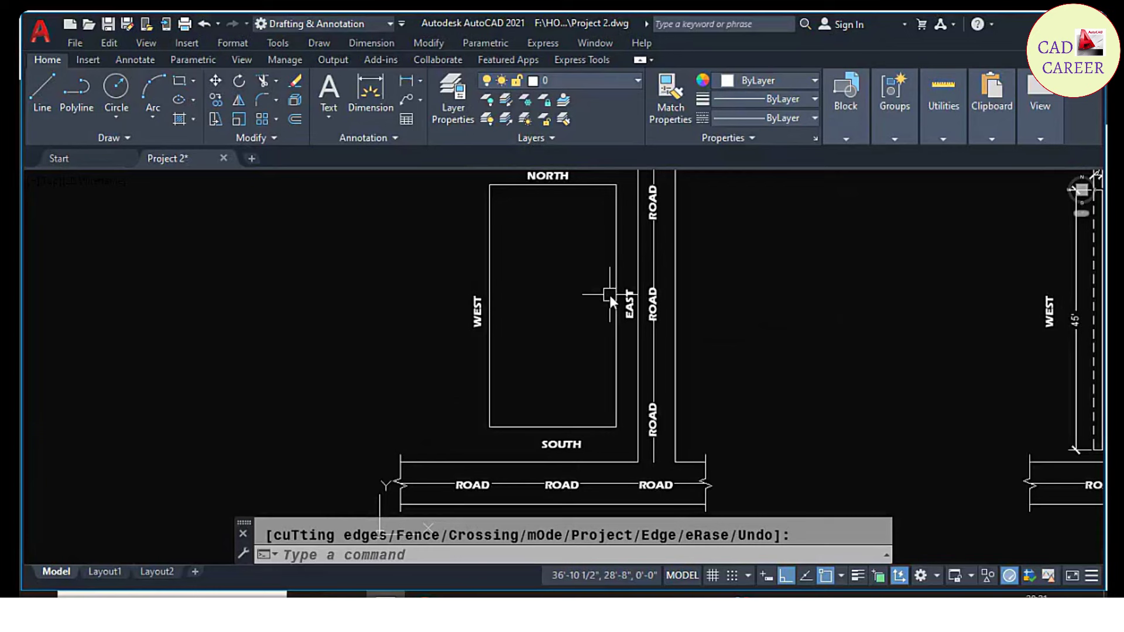
click(406, 82)
key(Return)
click(489, 247)
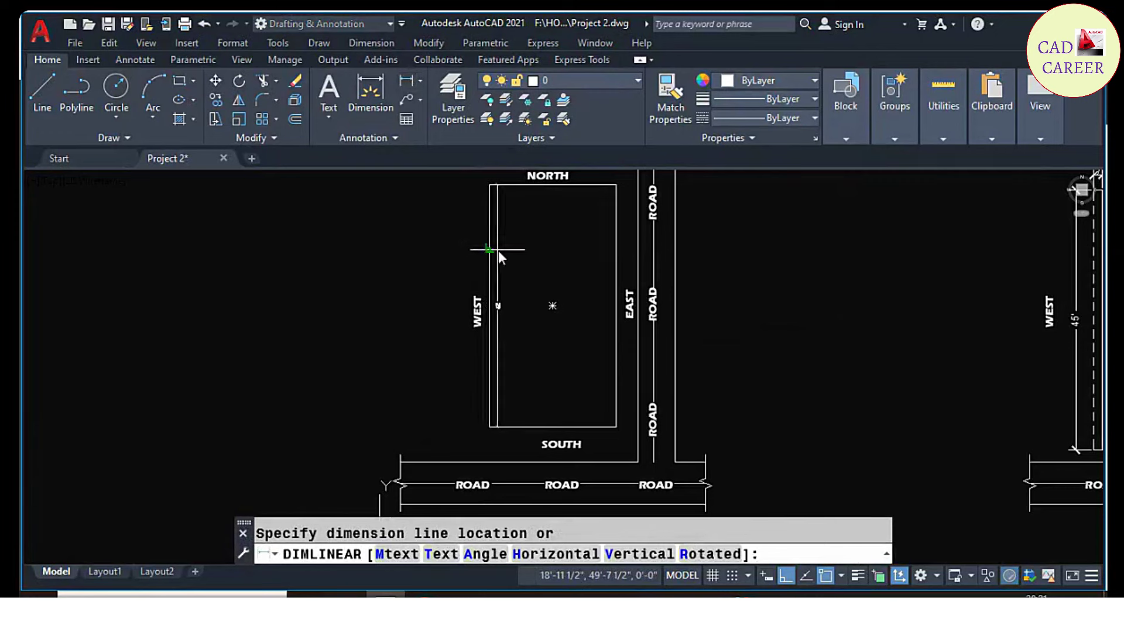
click(502, 257)
Add a 22' linear dimension along the plot's north edge
middle_drag(525, 231, 501, 274)
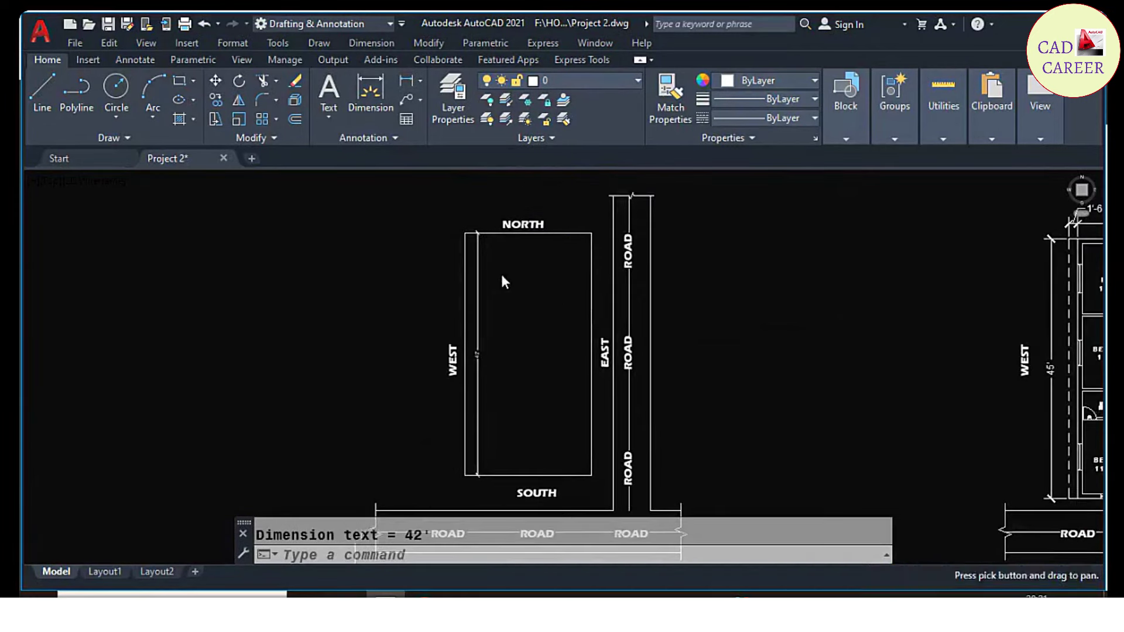
click(411, 78)
key(Return)
scroll(498, 236, up, 2)
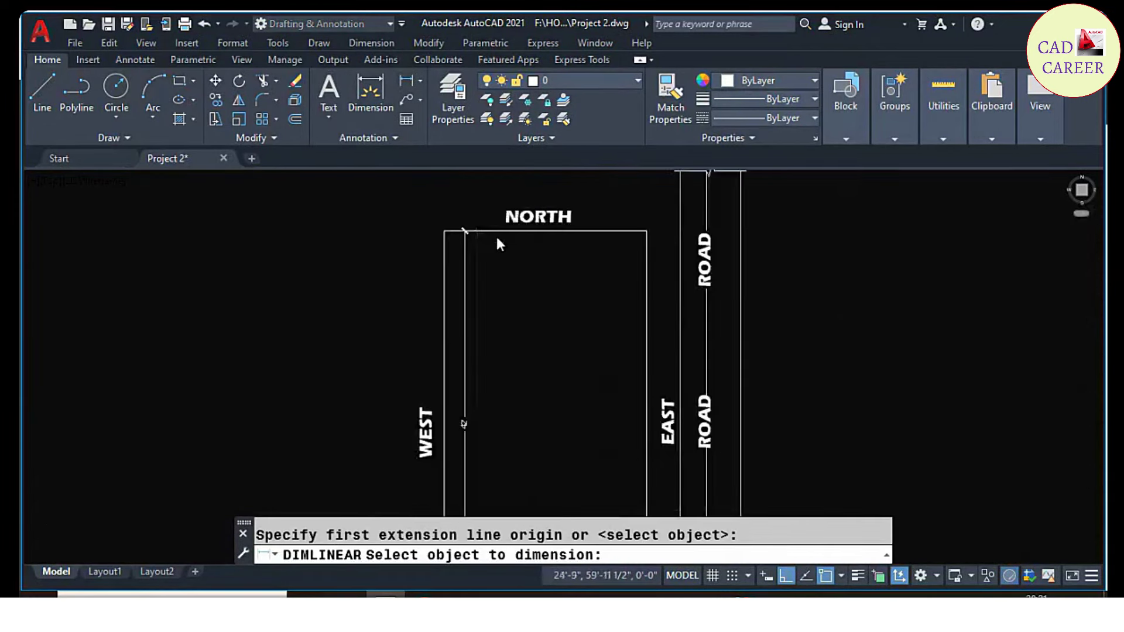
scroll(496, 234, up, 1)
click(497, 229)
click(494, 259)
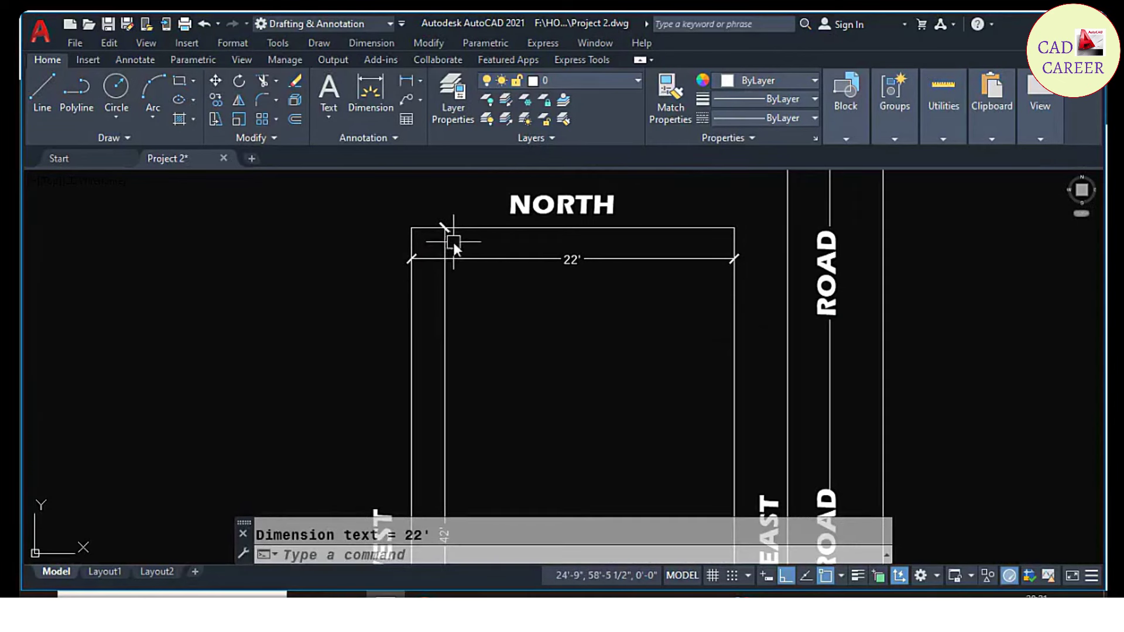
Apply the Outer Dim style to both plot dimensions
drag(452, 240, 424, 293)
click(375, 138)
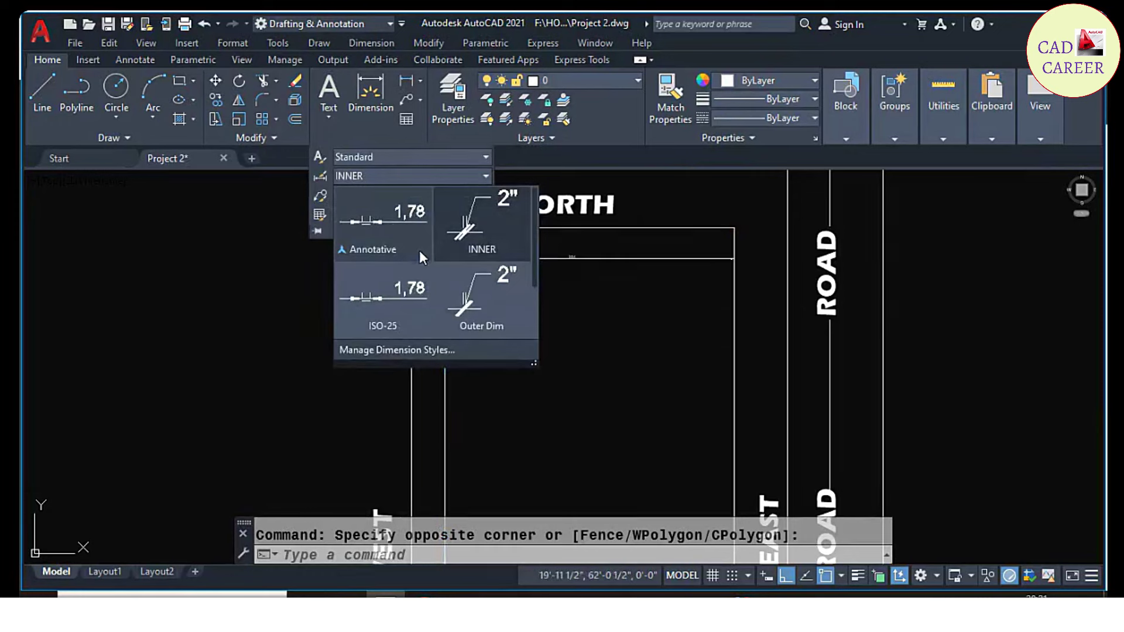
click(495, 304)
scroll(532, 290, down, 4)
scroll(518, 272, down, 1)
Hatch the plot interior with the ANSI32 diagonal pattern at scale 3
text(H)
key(Return)
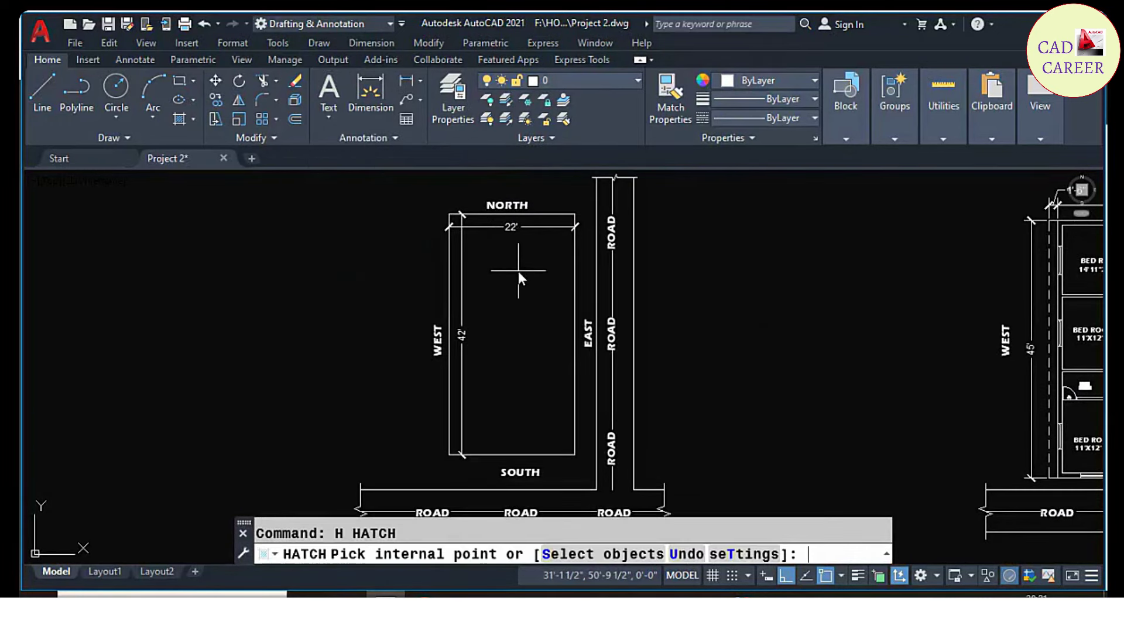
click(519, 275)
click(350, 99)
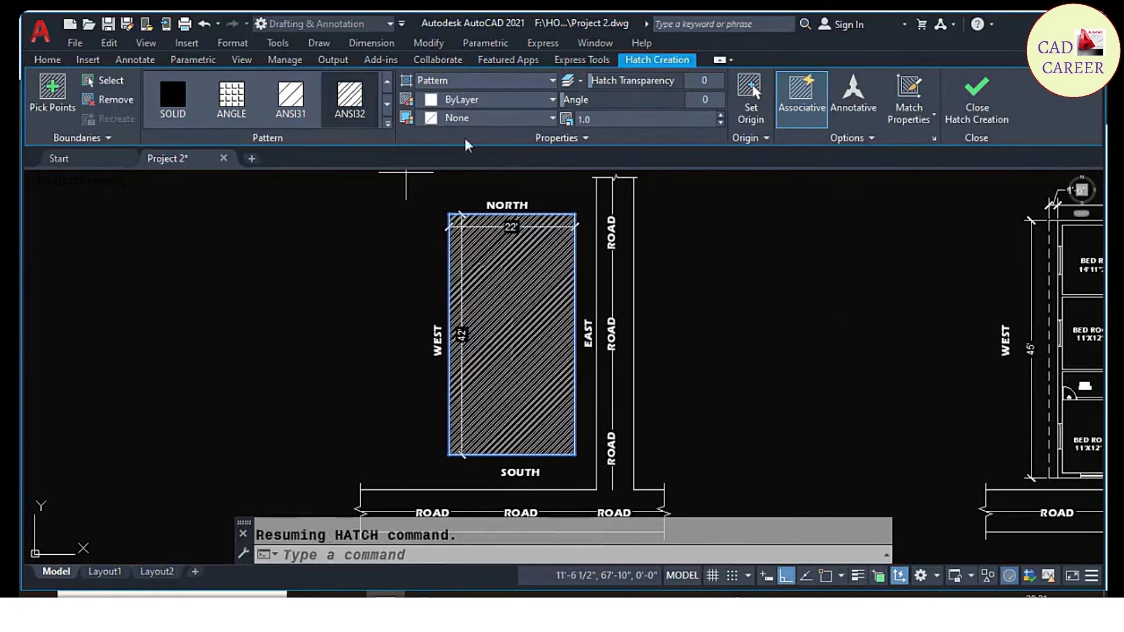
text(5)
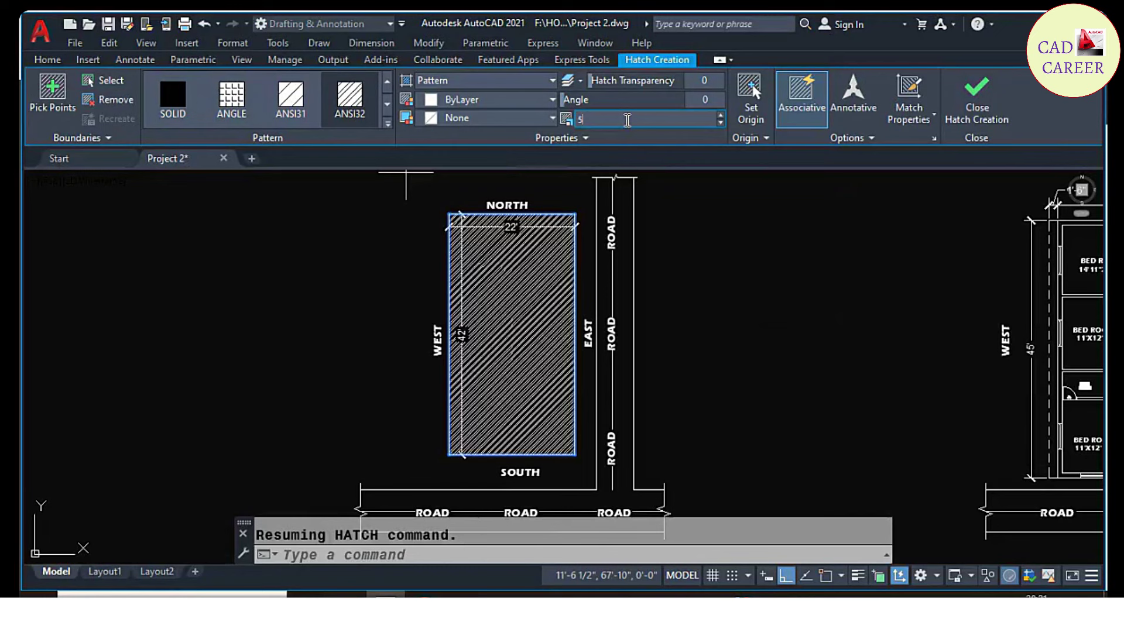
key(Return)
text(3)
key(Return)
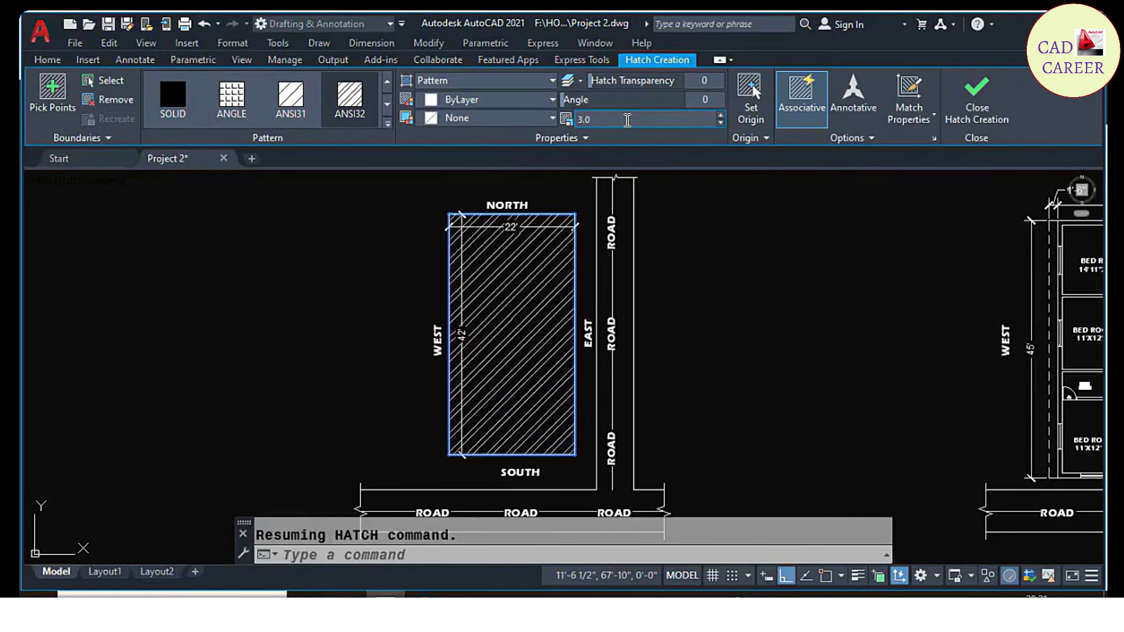
click(976, 96)
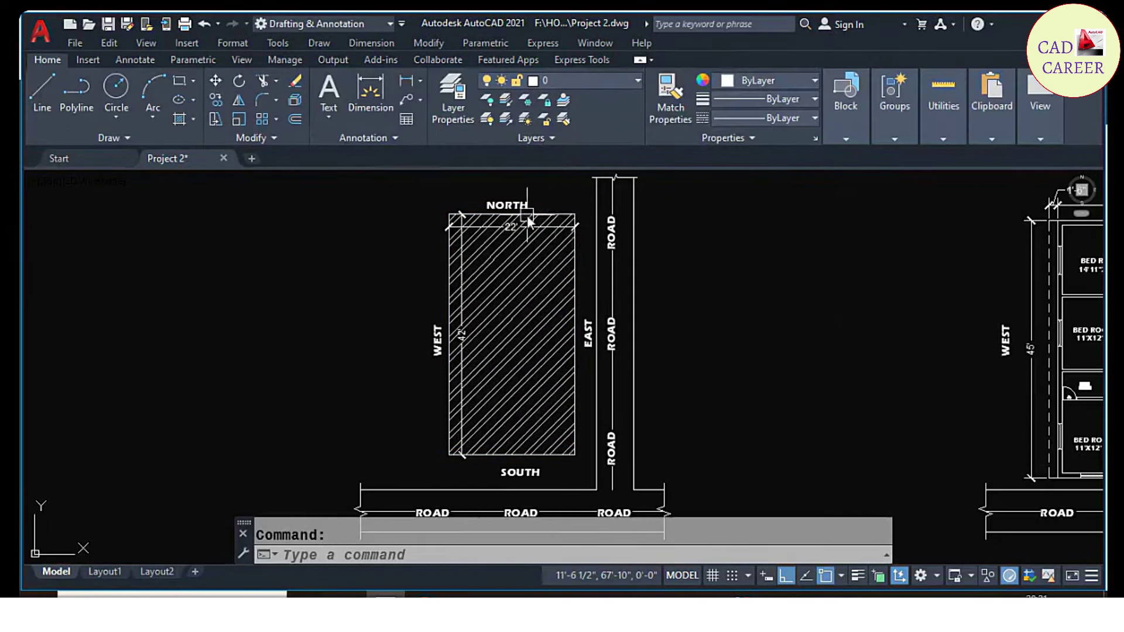
click(556, 212)
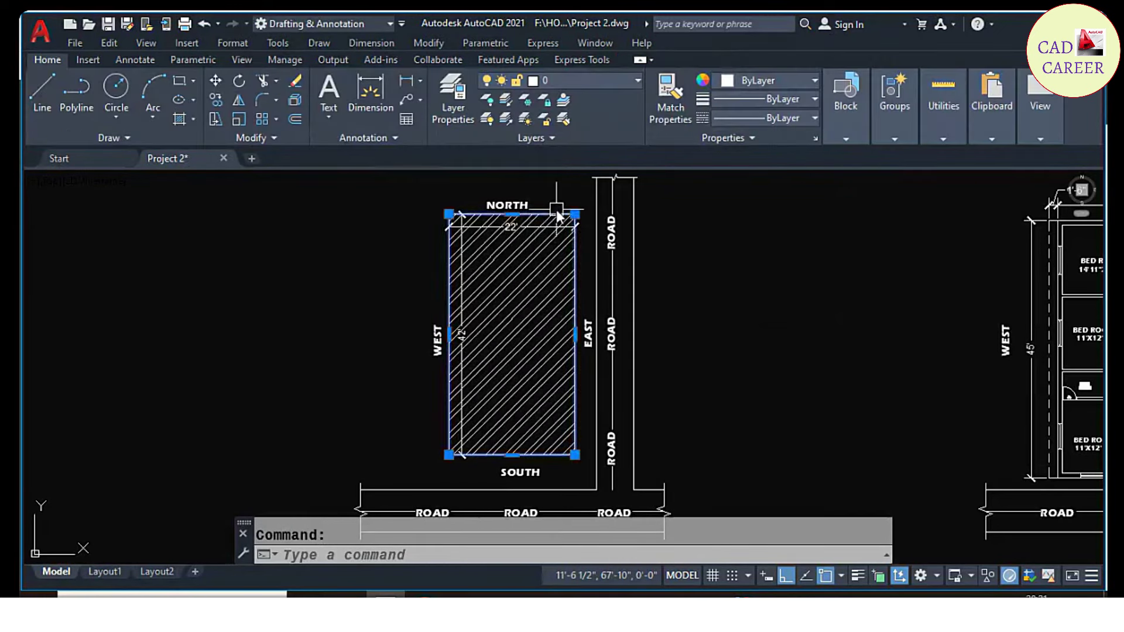
click(216, 100)
Place a copy of the plot rectangle to the right of the floor plans
click(297, 294)
scroll(213, 302, down, 2)
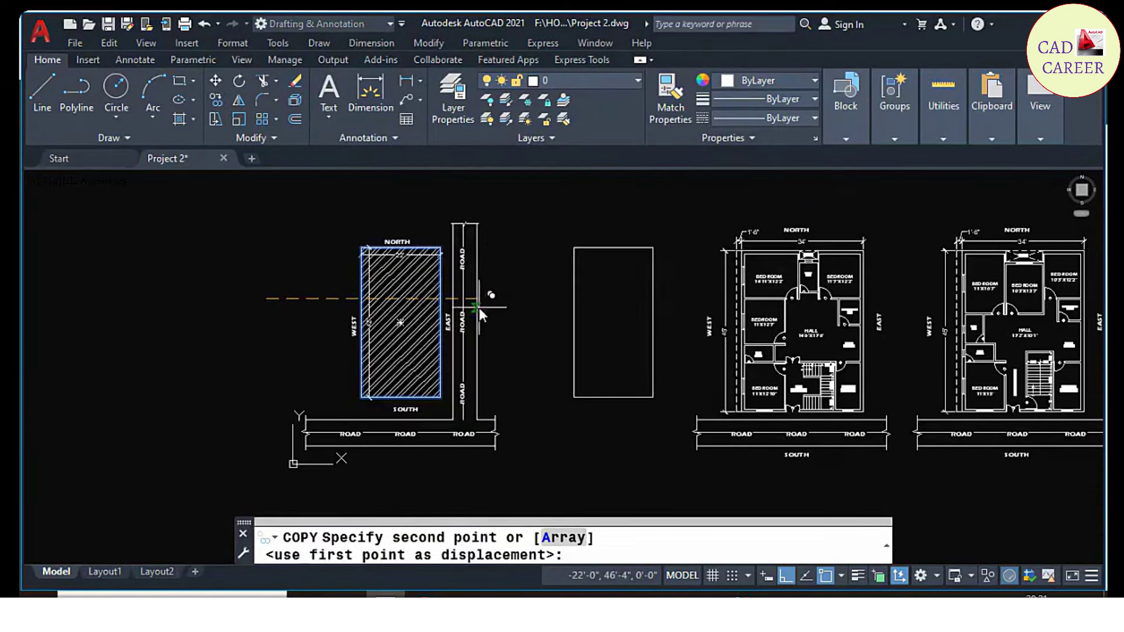
scroll(480, 307, down, 6)
scroll(515, 310, up, 3)
scroll(615, 323, up, 2)
click(658, 325)
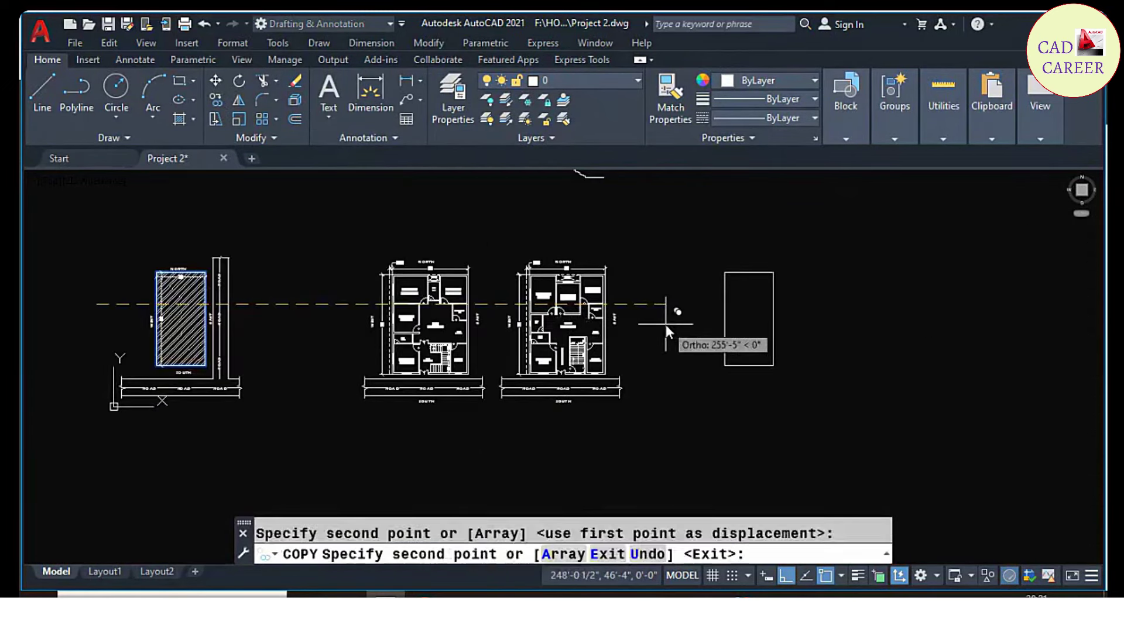
key(Escape)
mouse_move(751, 342)
middle_down()
mouse_move(594, 342)
mouse_move(554, 367)
middle_up()
scroll(594, 342, up, 4)
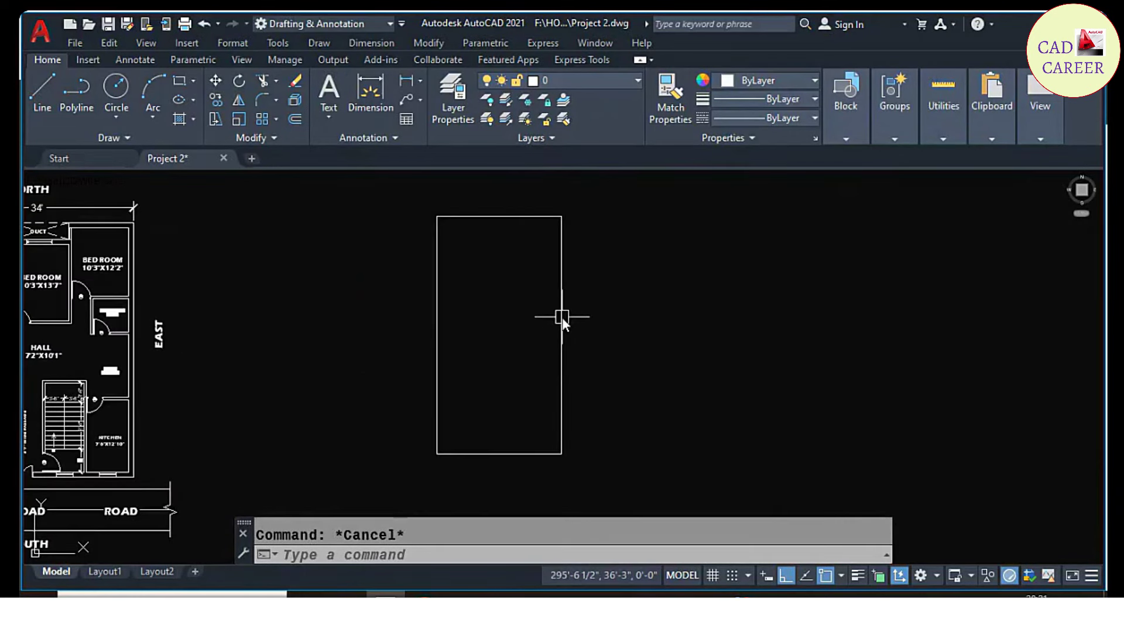
Explode the copied rectangle into four separate edge lines
text(c)
key(BackSpace)
text(x)
key(Return)
click(568, 279)
click(554, 301)
key(Return)
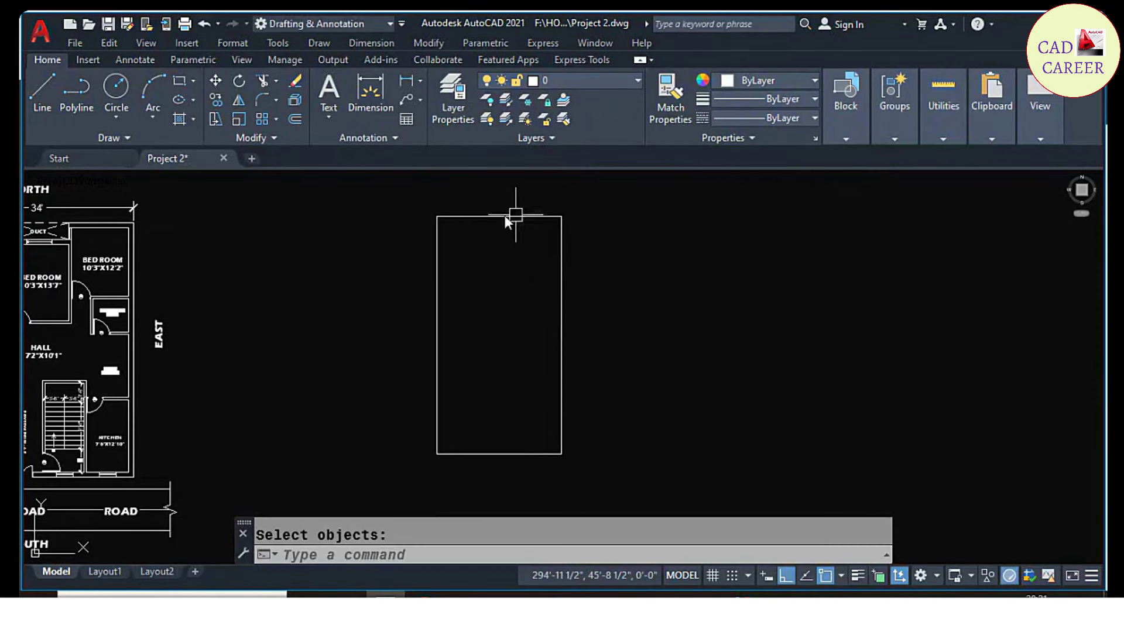
click(509, 215)
click(560, 272)
click(436, 288)
key(Escape)
click(490, 449)
key(Escape)
click(406, 80)
Dimension the copied rectangle's top edge corner to corner as 22', placed above it
scroll(475, 199, up, 4)
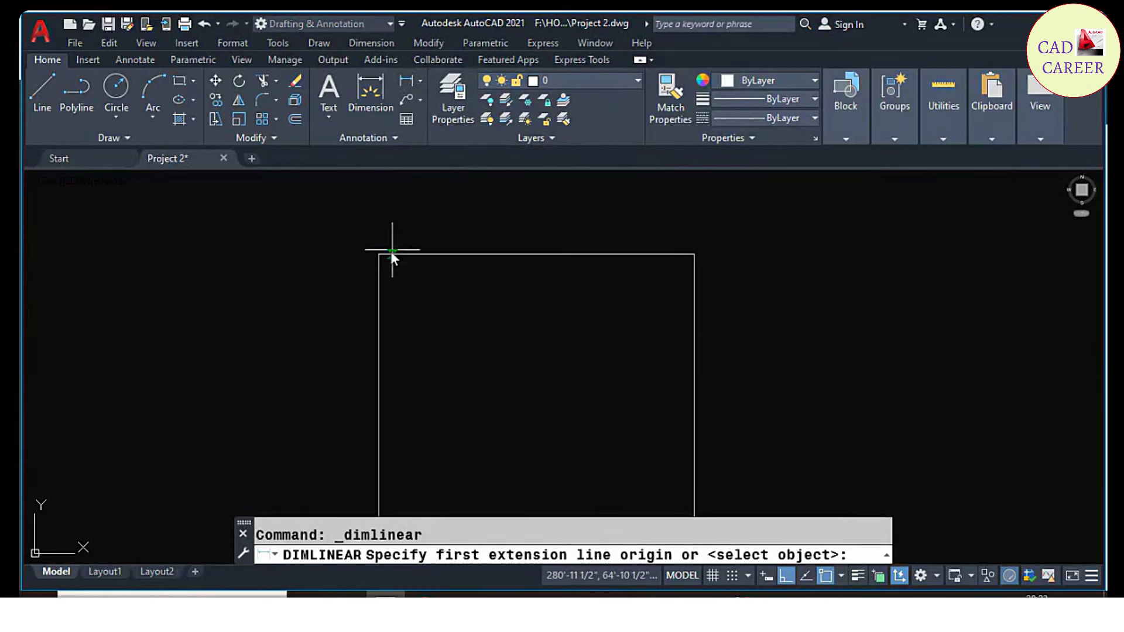
click(380, 255)
click(694, 254)
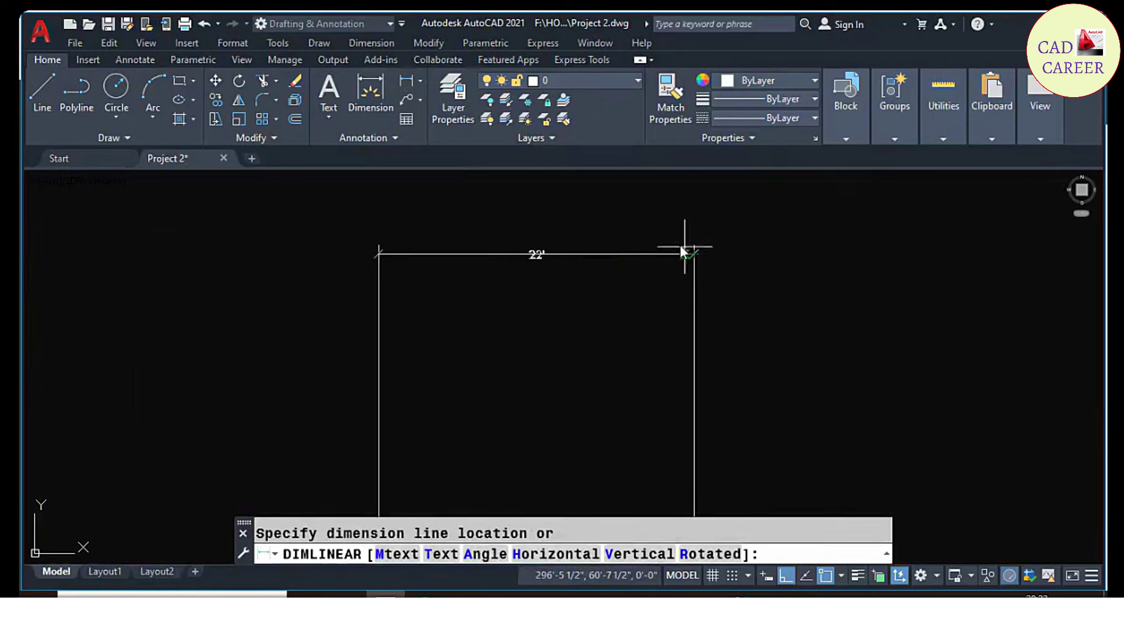
click(606, 226)
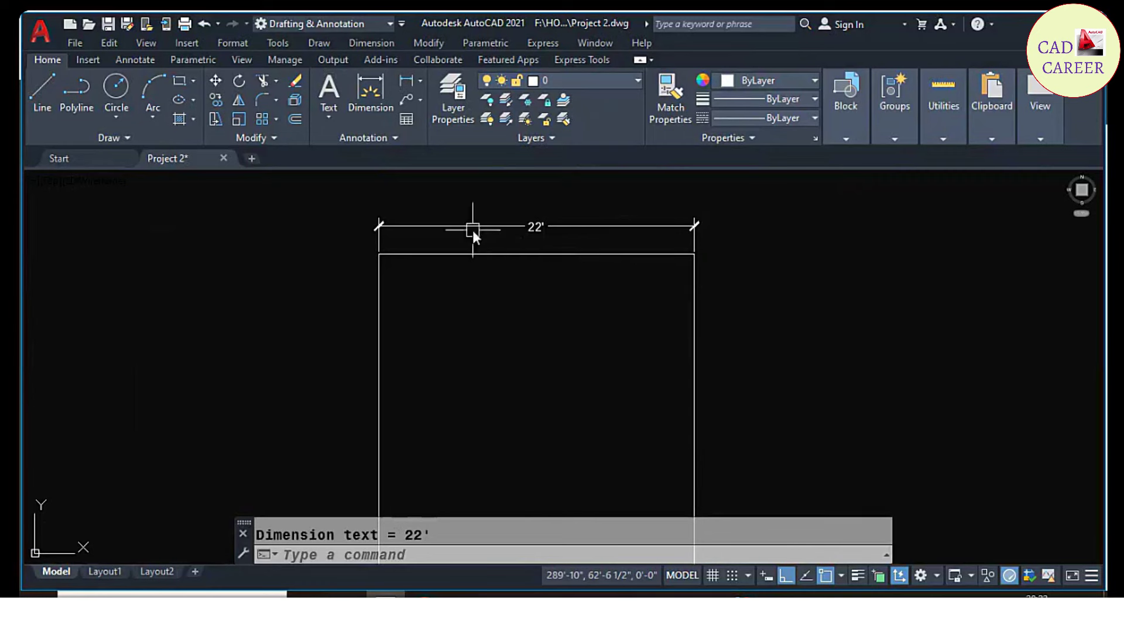
scroll(490, 248, down, 2)
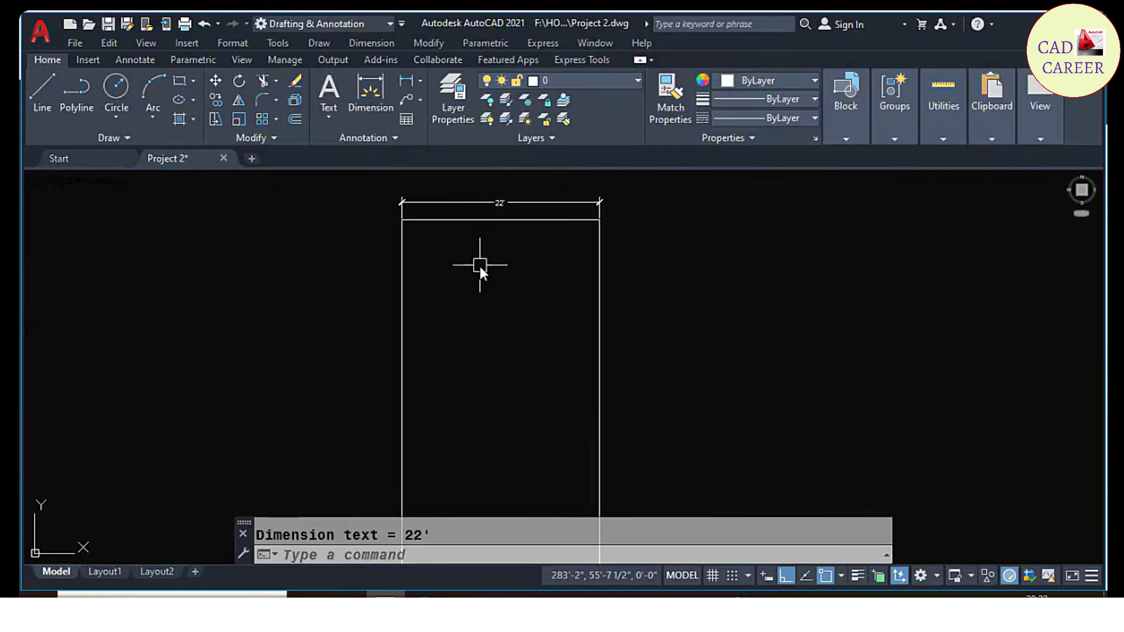
scroll(479, 266, down, 2)
scroll(487, 254, up, 2)
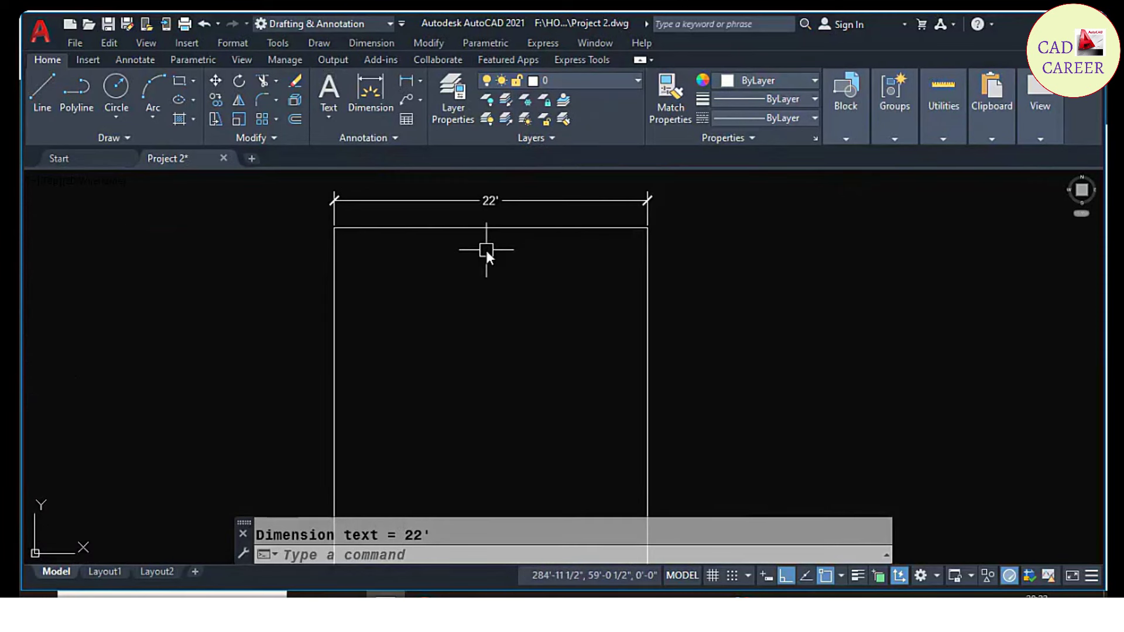
scroll(486, 251, down, 1)
scroll(486, 250, down, 2)
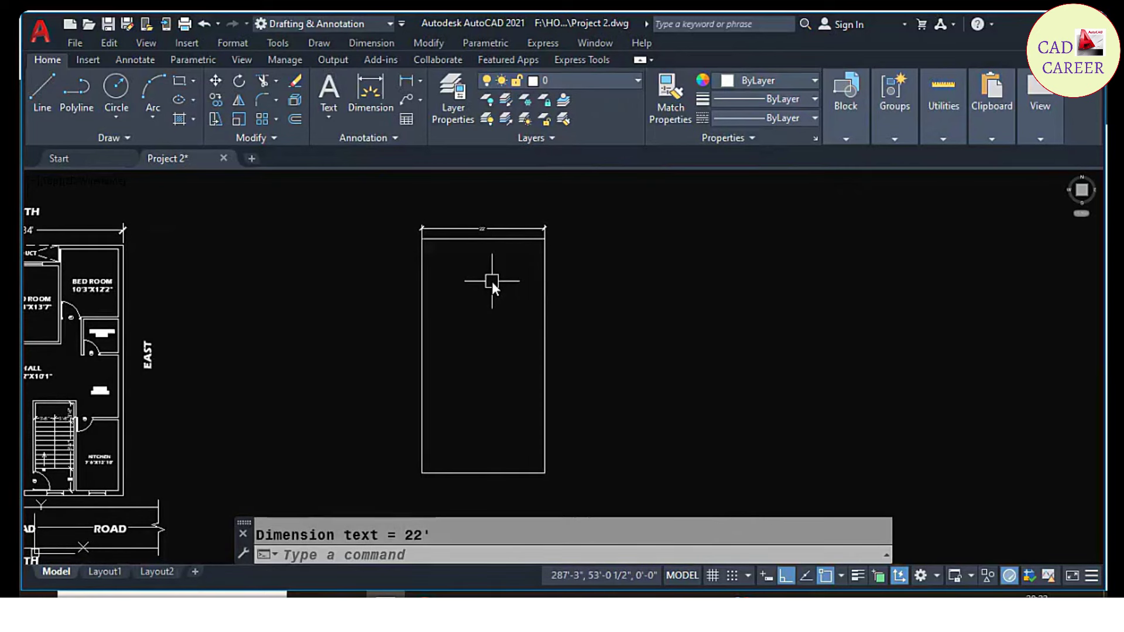
Offset the copied rectangle's left, top, right and bottom edges 10 inward
text(o)
key(Return)
text(10)
key(Return)
click(416, 307)
click(484, 308)
click(477, 241)
click(534, 315)
click(498, 381)
click(477, 470)
click(483, 414)
key(Escape)
Pan and zoom to review the walled rectangle beside the floor plans
middle_drag(506, 407, 500, 306)
scroll(500, 306, down, 3)
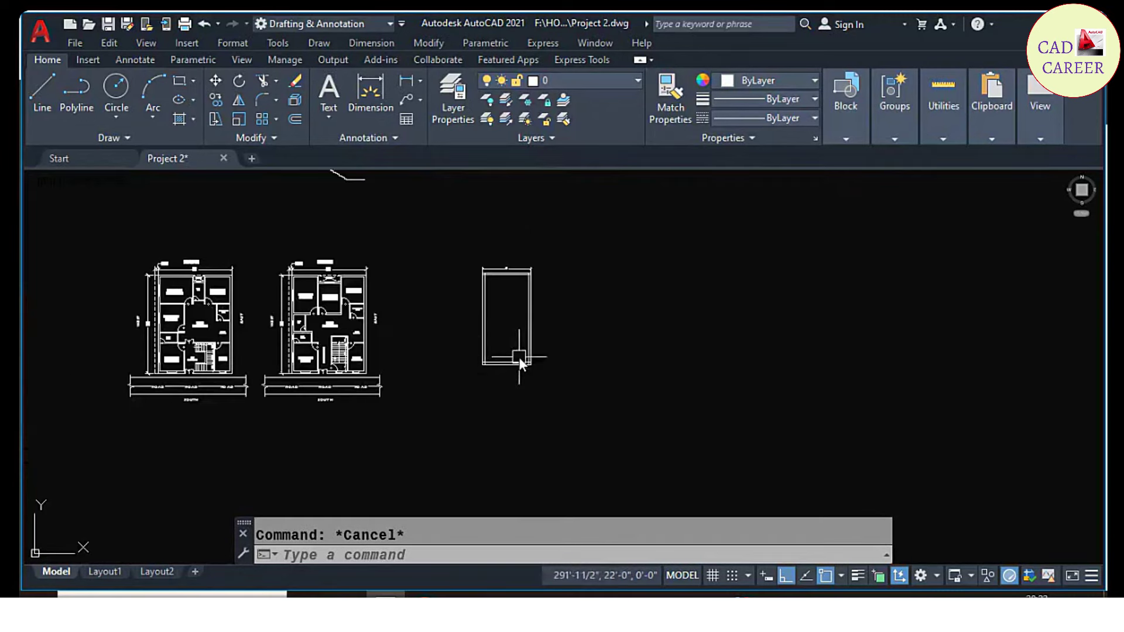
middle_drag(322, 381, 406, 385)
scroll(393, 391, up, 3)
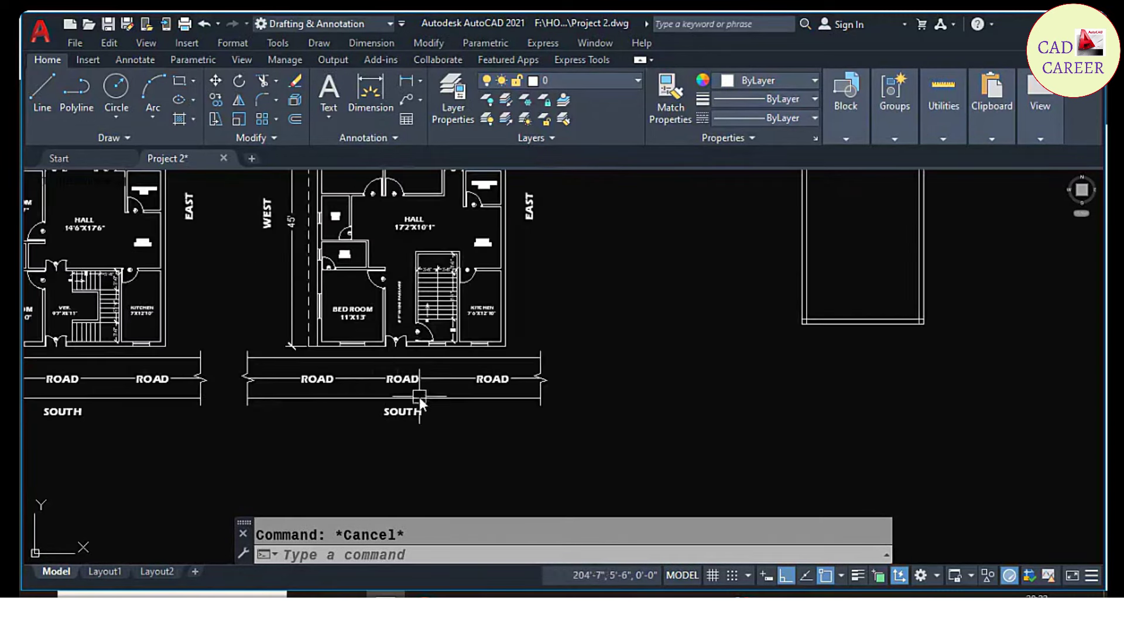
scroll(369, 396, down, 2)
scroll(631, 343, up, 5)
scroll(631, 343, down, 5)
scroll(354, 348, up, 4)
scroll(354, 348, up, 2)
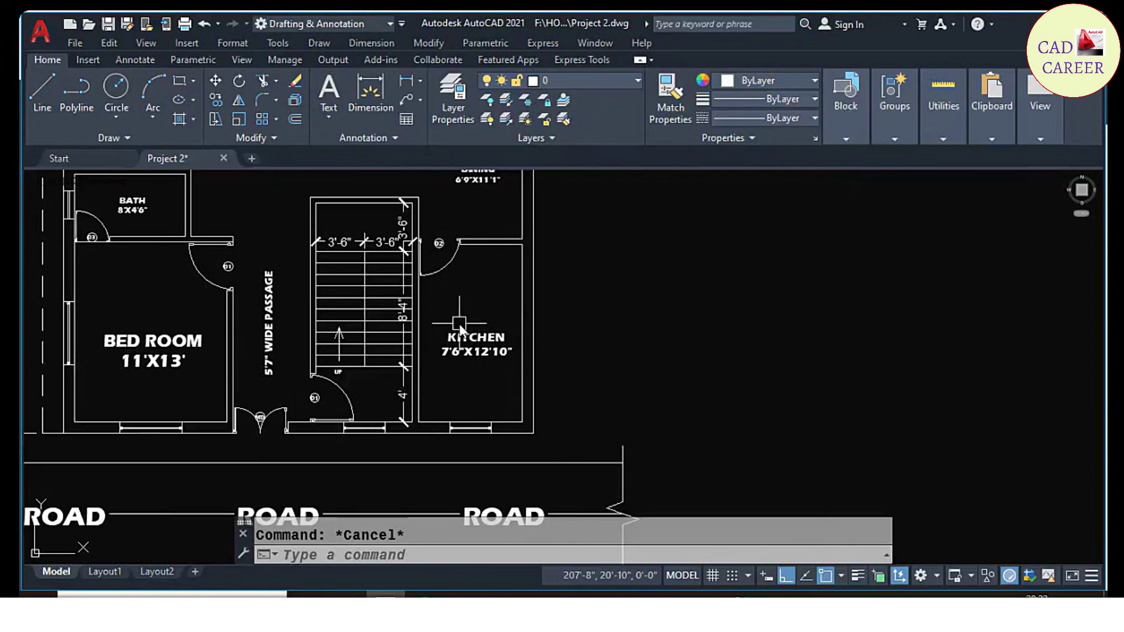
scroll(459, 325, down, 3)
scroll(449, 339, down, 2)
scroll(637, 342, up, 3)
scroll(603, 329, up, 2)
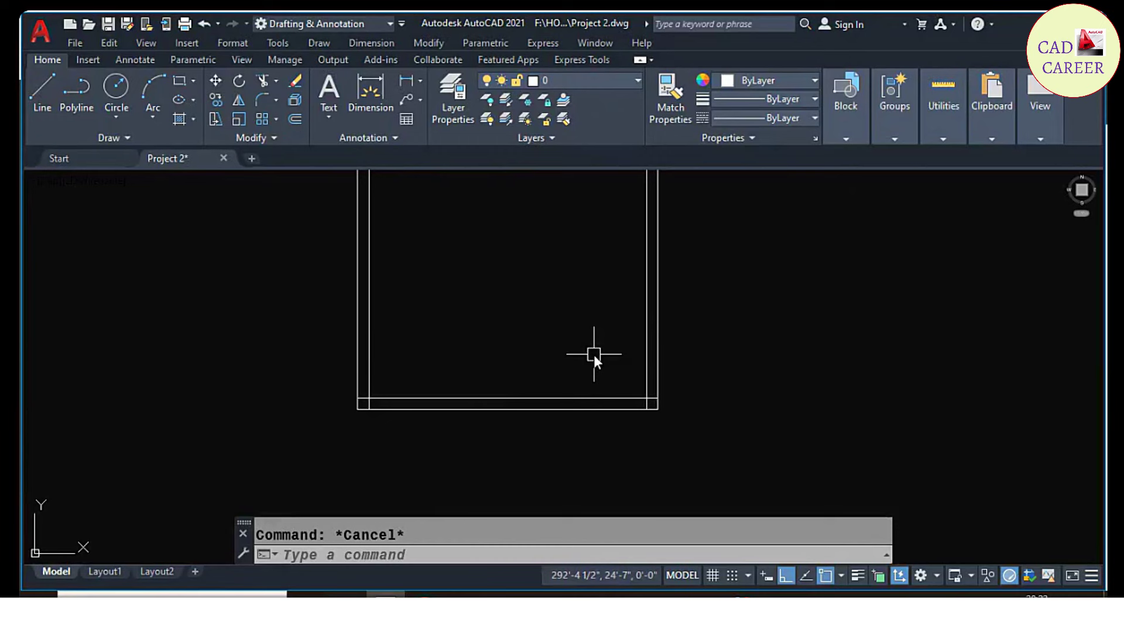
scroll(594, 355, down, 1)
middle_drag(598, 333, 577, 379)
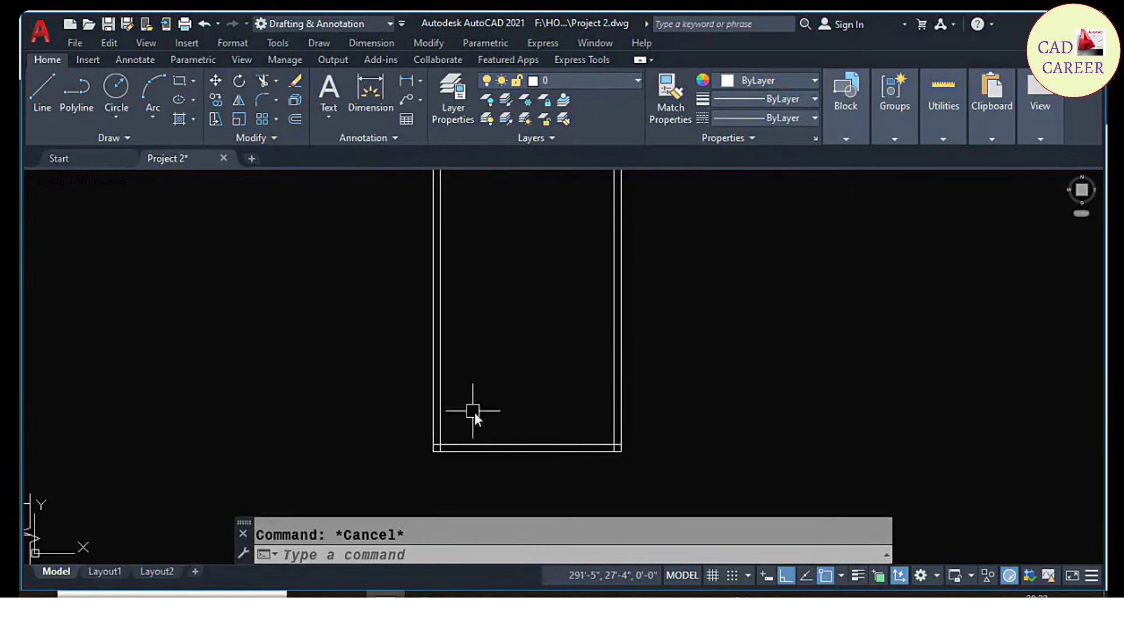
Dimension the 20'-4" inner width between the left and right wall faces
middle_drag(471, 364, 448, 391)
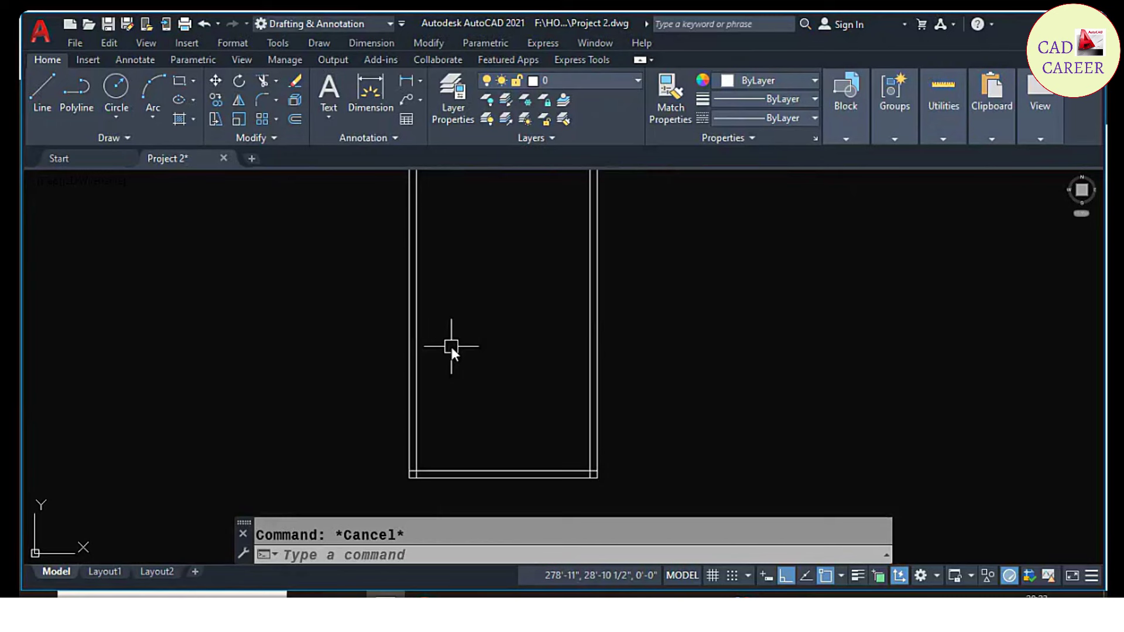
middle_drag(469, 382, 467, 332)
click(406, 82)
click(410, 389)
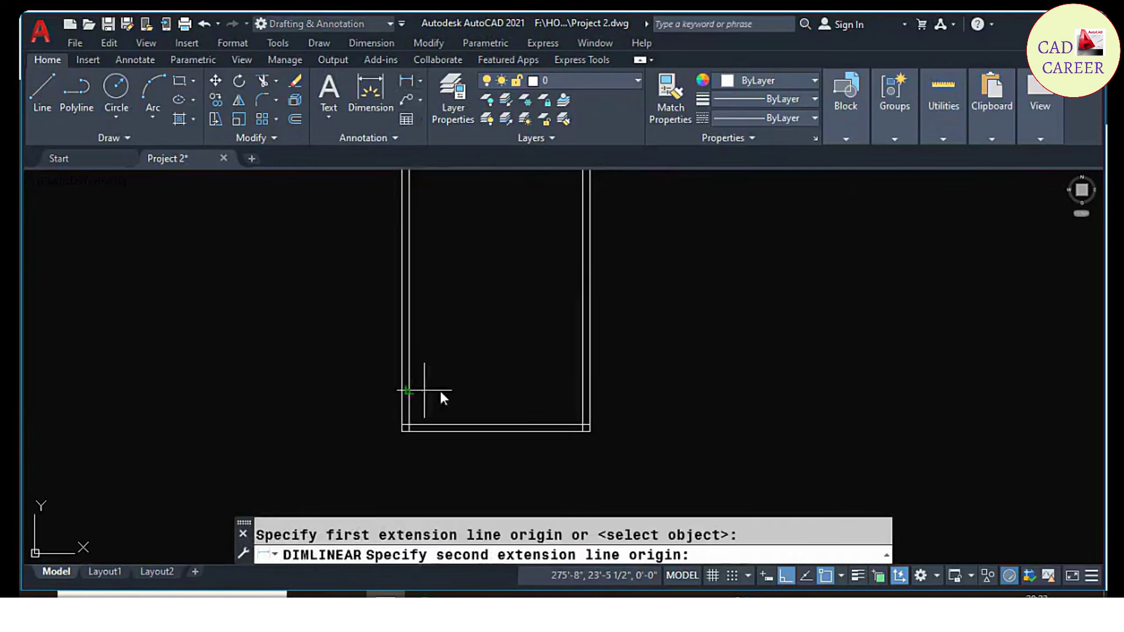
click(579, 389)
scroll(526, 397, up, 5)
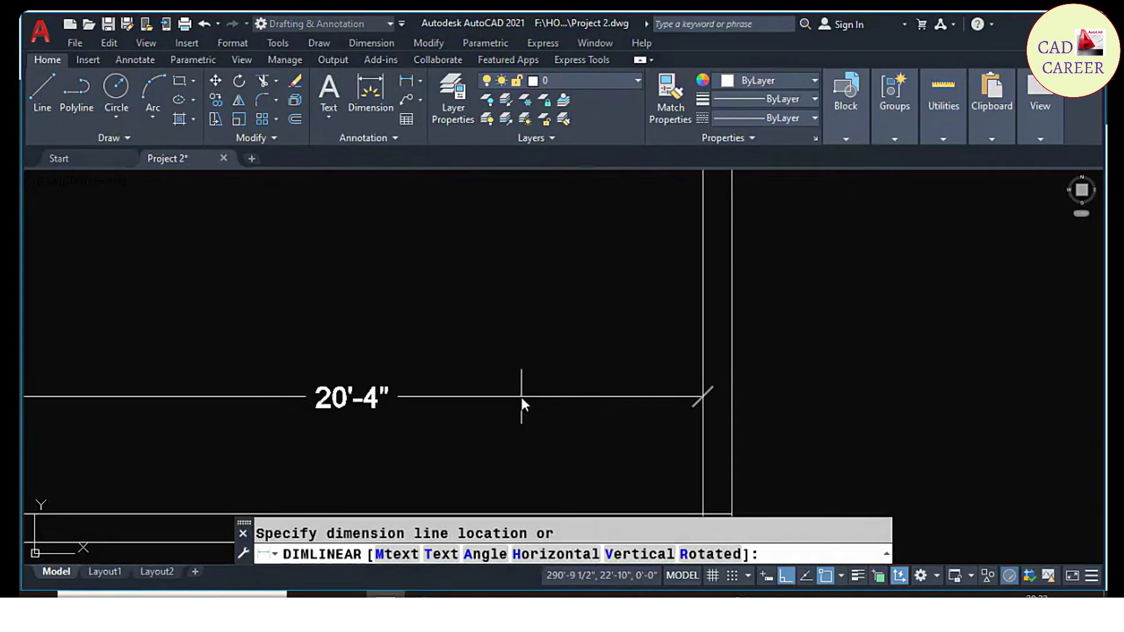
click(521, 396)
scroll(603, 371, down, 3)
scroll(527, 381, up, 4)
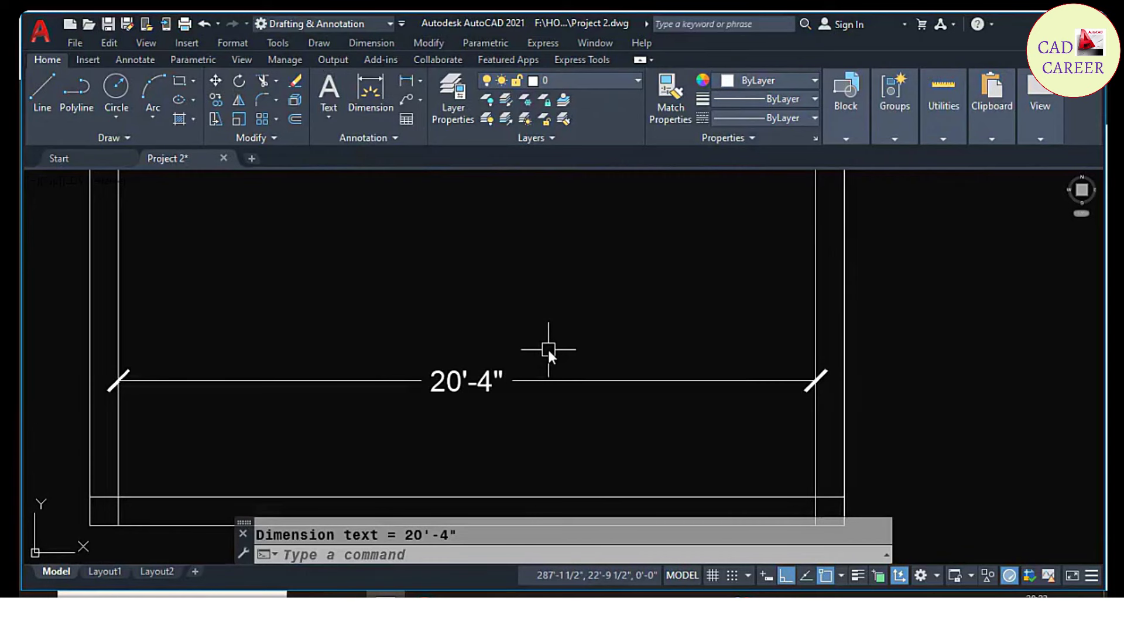
Delete the 20'-4" dimension
scroll(546, 349, down, 4)
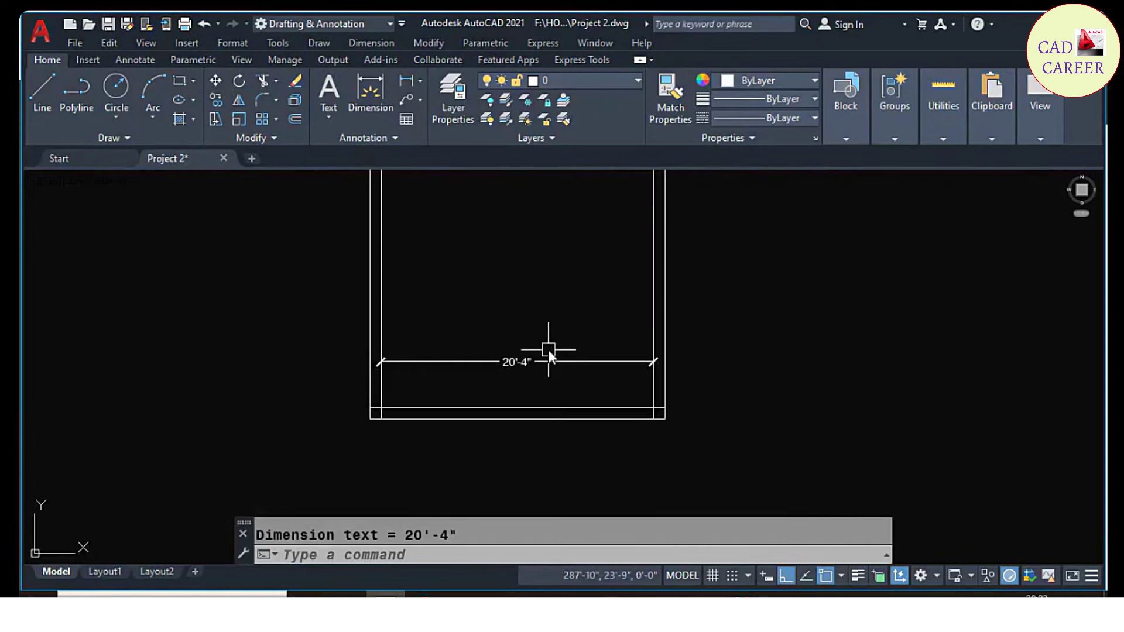
scroll(501, 365, up, 2)
click(498, 368)
text(e)
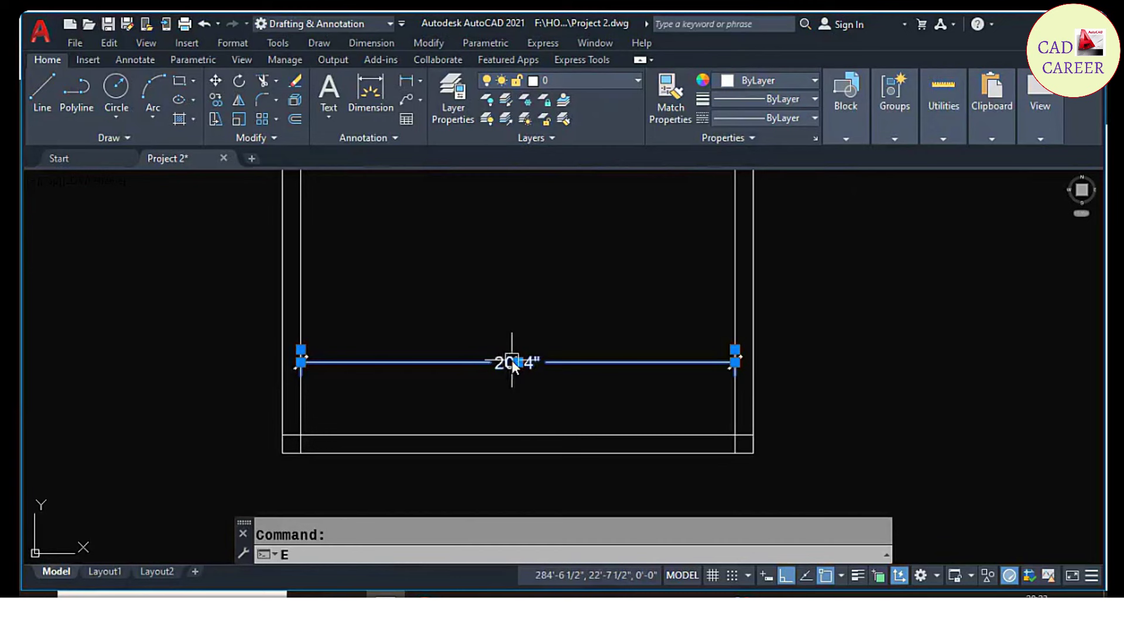
key(Return)
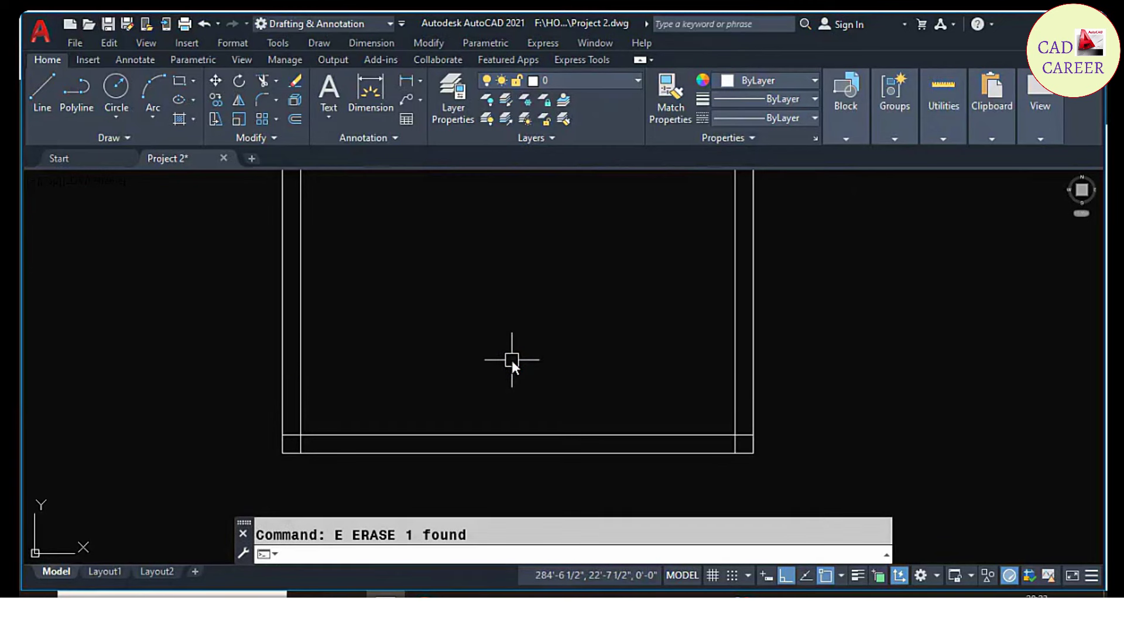
Offset the inner left wall line 12' to the right
click(42, 94)
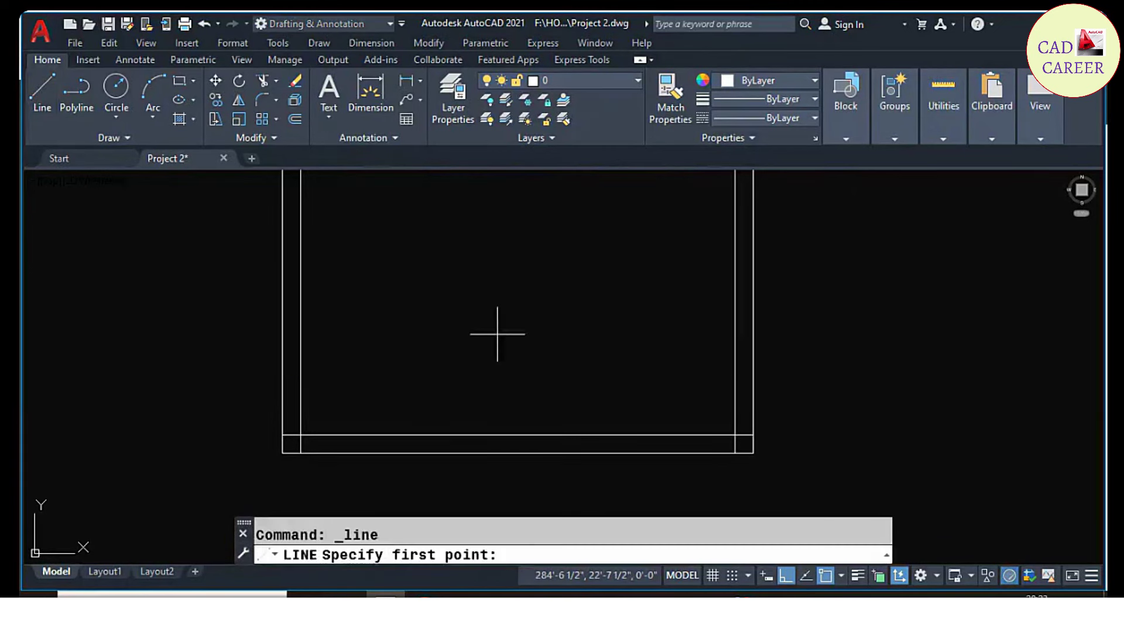
key(Escape)
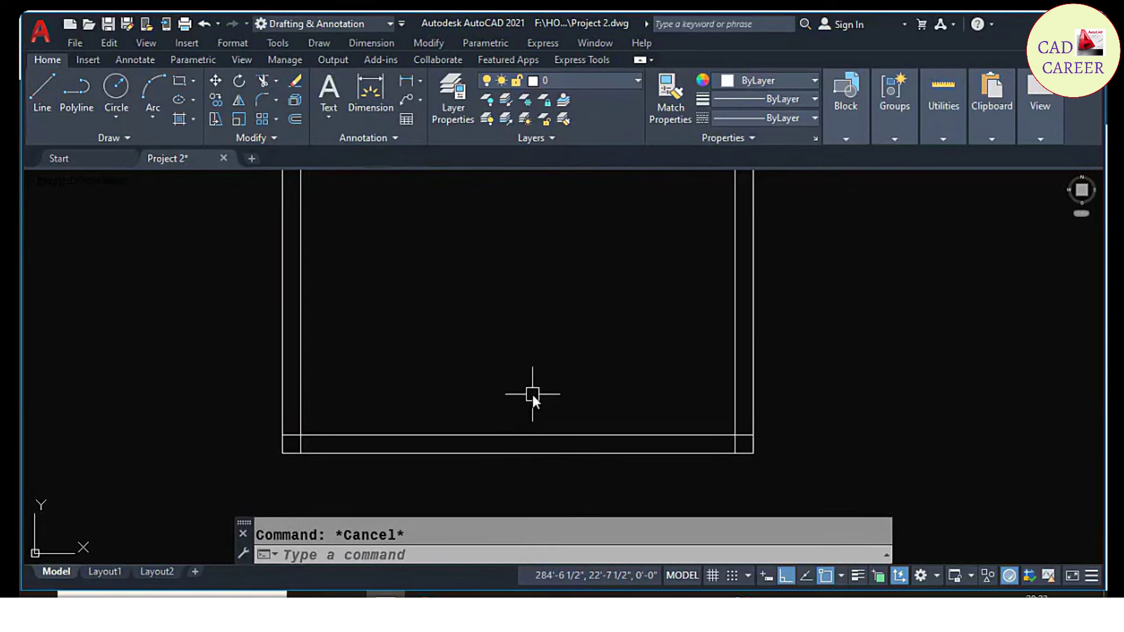
text(o)
key(Return)
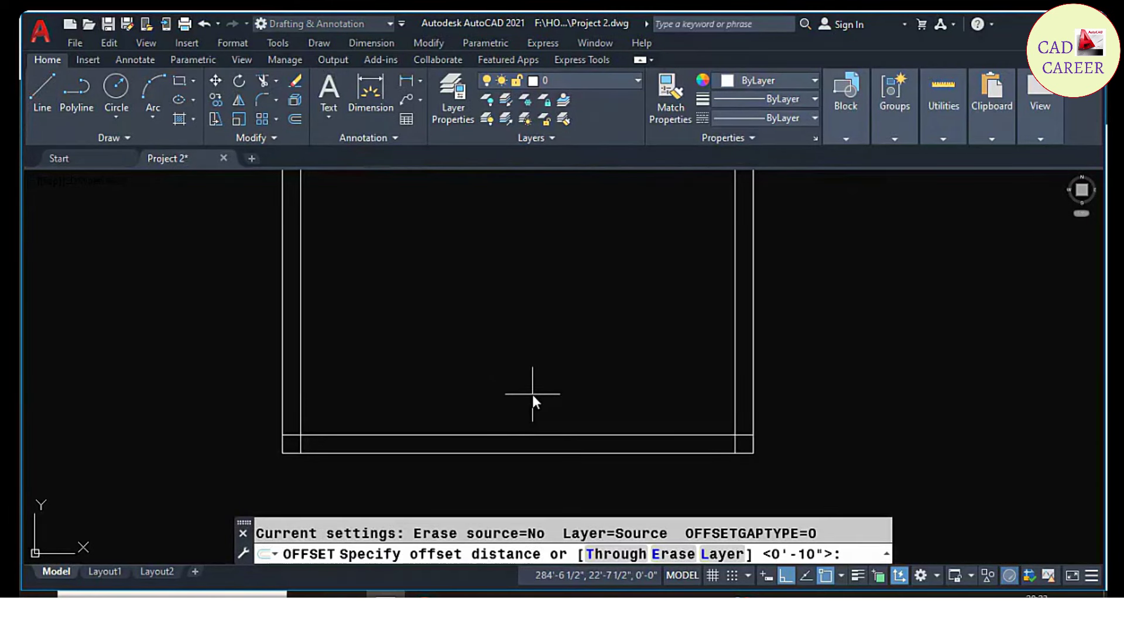
text(12')
key(Return)
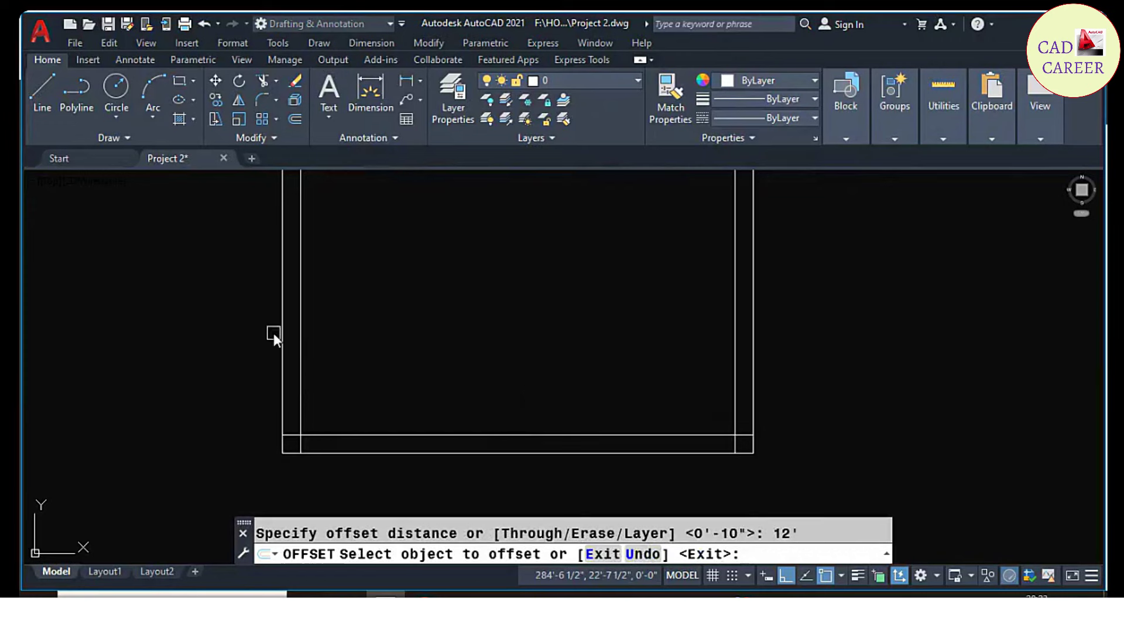
click(306, 322)
click(390, 337)
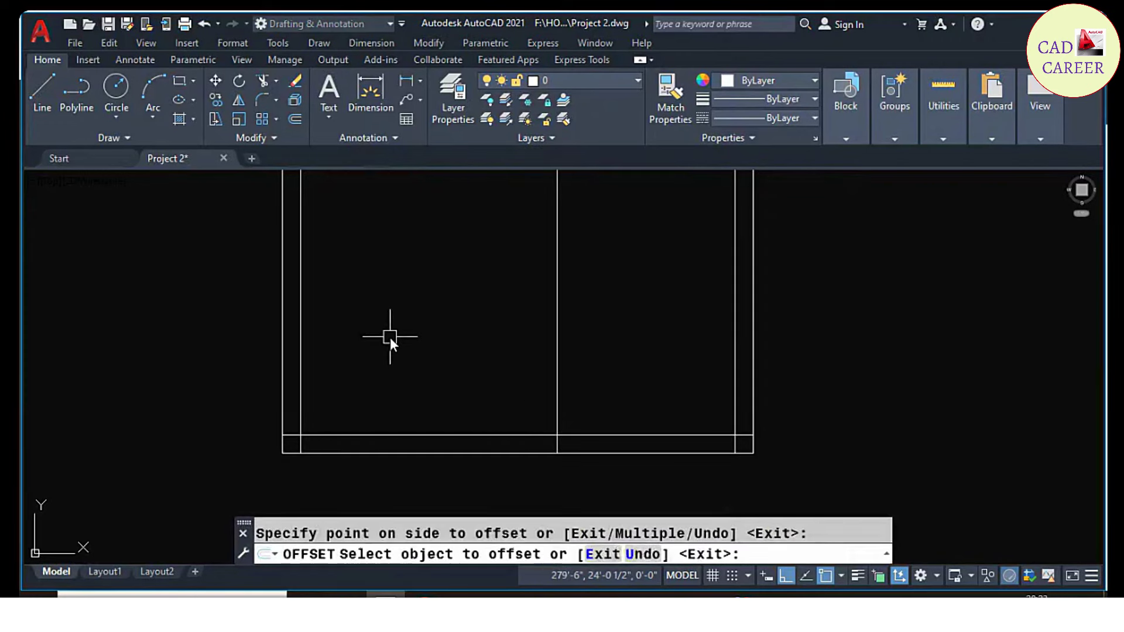
key(Escape)
Offset that new line 5" right to give the partition its thickness
text(o)
key(Return)
text(5)
key(Return)
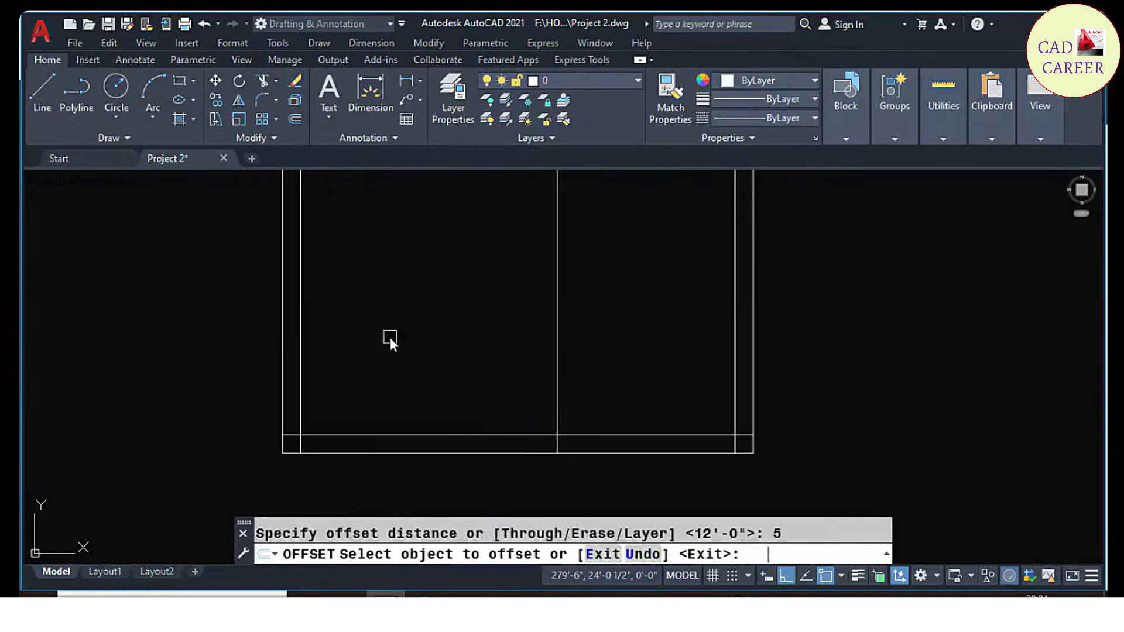
click(557, 345)
click(627, 351)
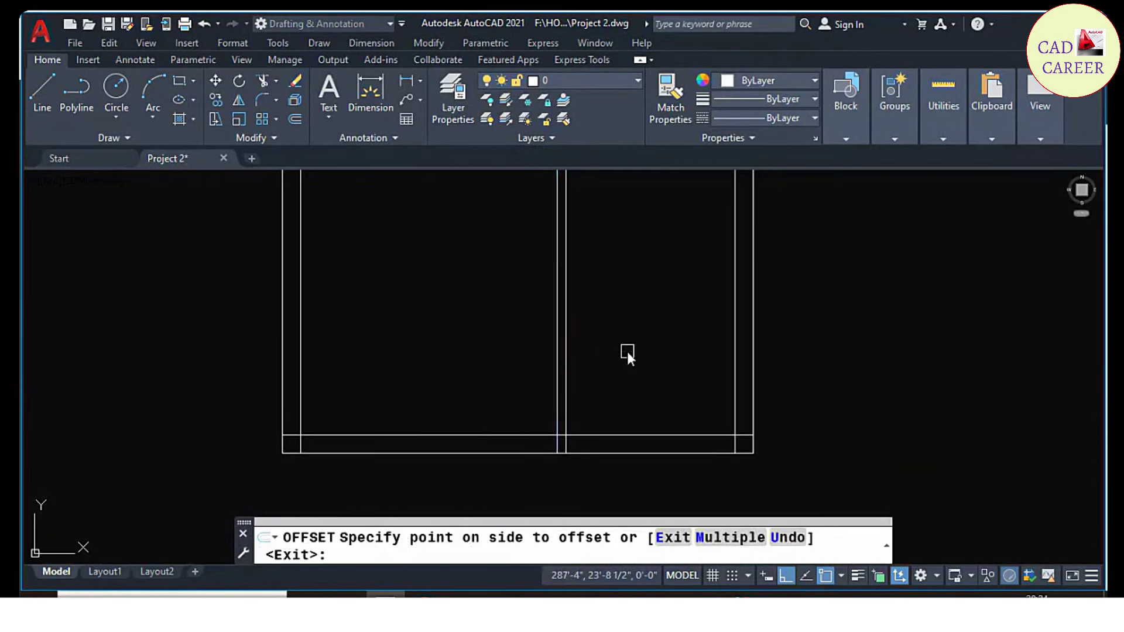
key(Escape)
Dimension the 7'-11" space from the partition to the inner right wall
click(406, 81)
click(566, 373)
click(735, 375)
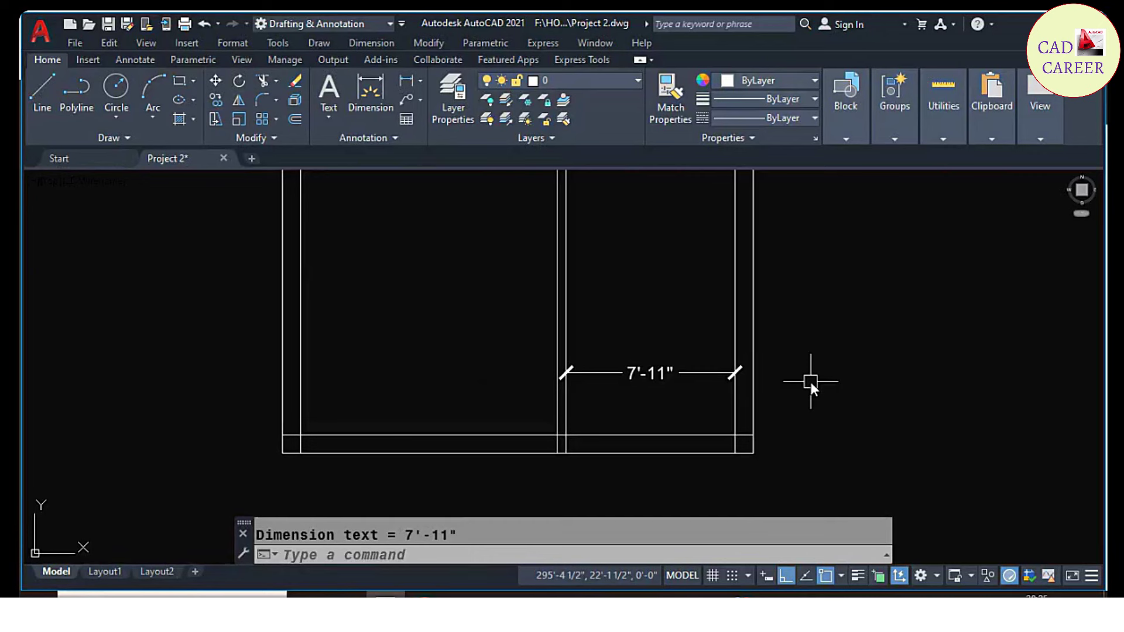
scroll(696, 439, down, 3)
middle_drag(588, 384, 461, 399)
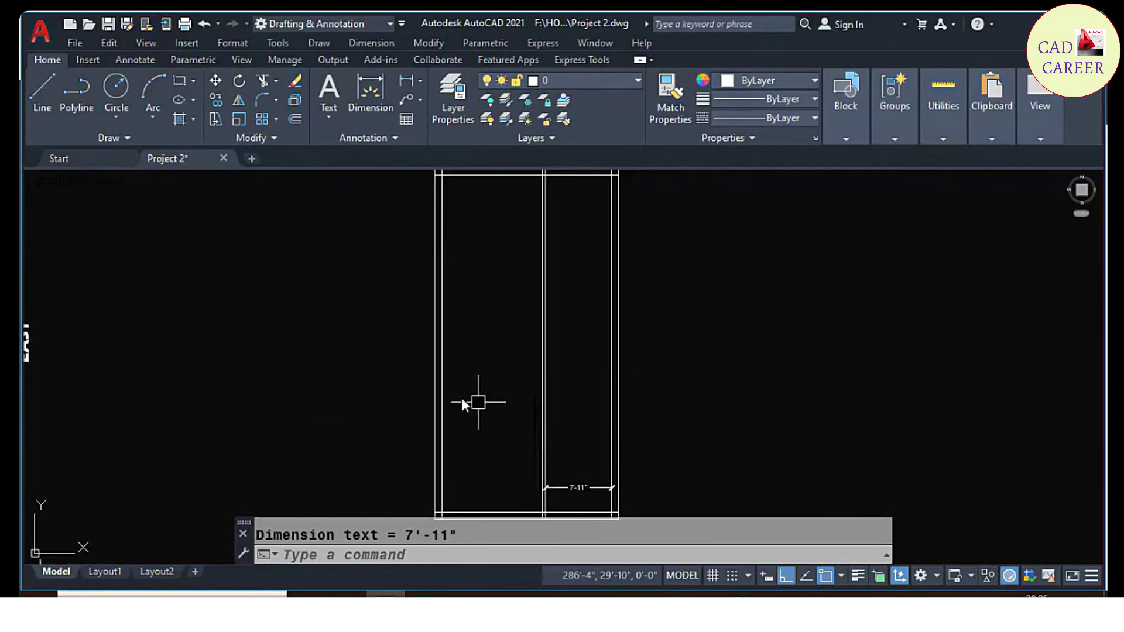
scroll(463, 403, down, 2)
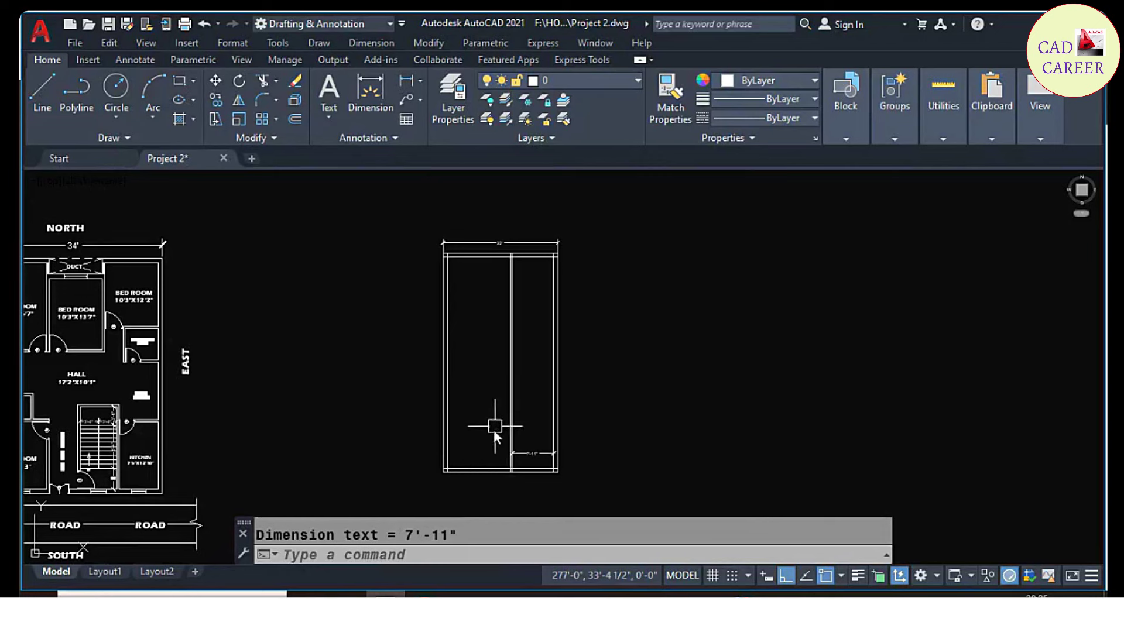
scroll(493, 430, up, 3)
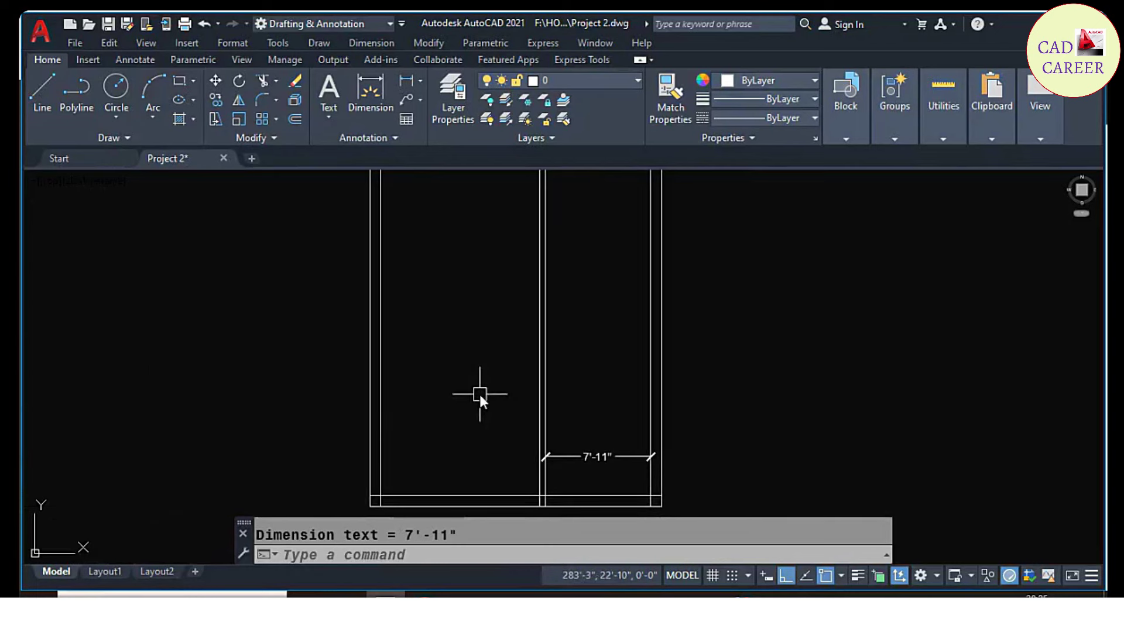
scroll(496, 333, down, 3)
mouse_move(505, 277)
middle_down()
mouse_move(504, 361)
mouse_move(504, 322)
middle_up()
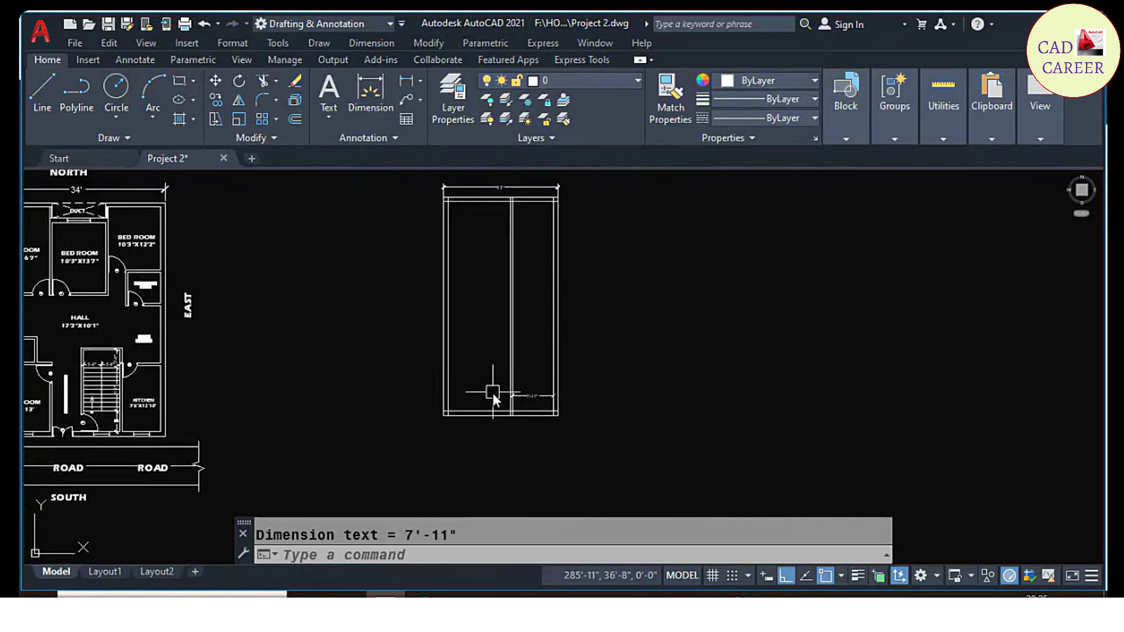
scroll(494, 392, up, 3)
middle_drag(484, 378, 489, 377)
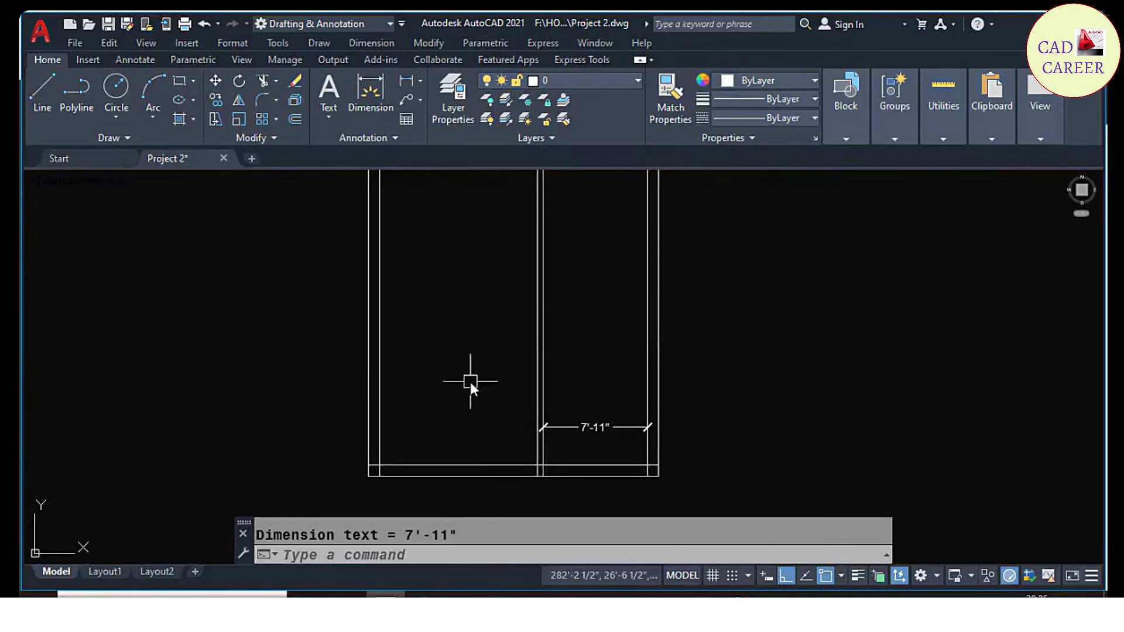
scroll(470, 382, down, 3)
scroll(486, 384, up, 3)
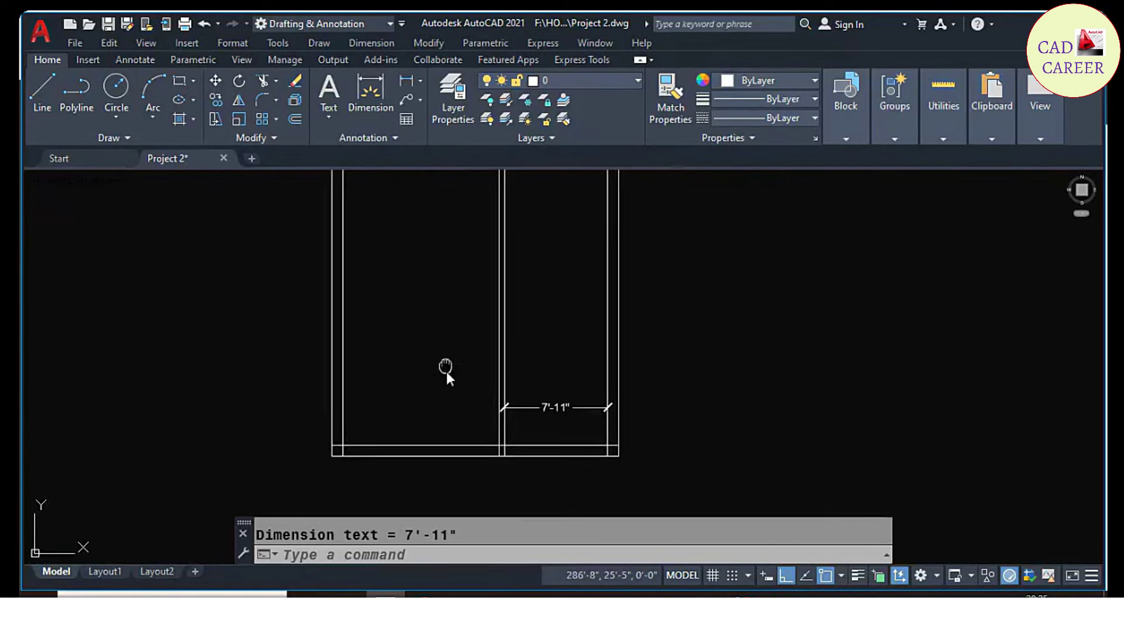
middle_drag(452, 357, 461, 349)
Offset the inner bottom wall line 12' upward
text(o)
key(Return)
text(12')
key(Return)
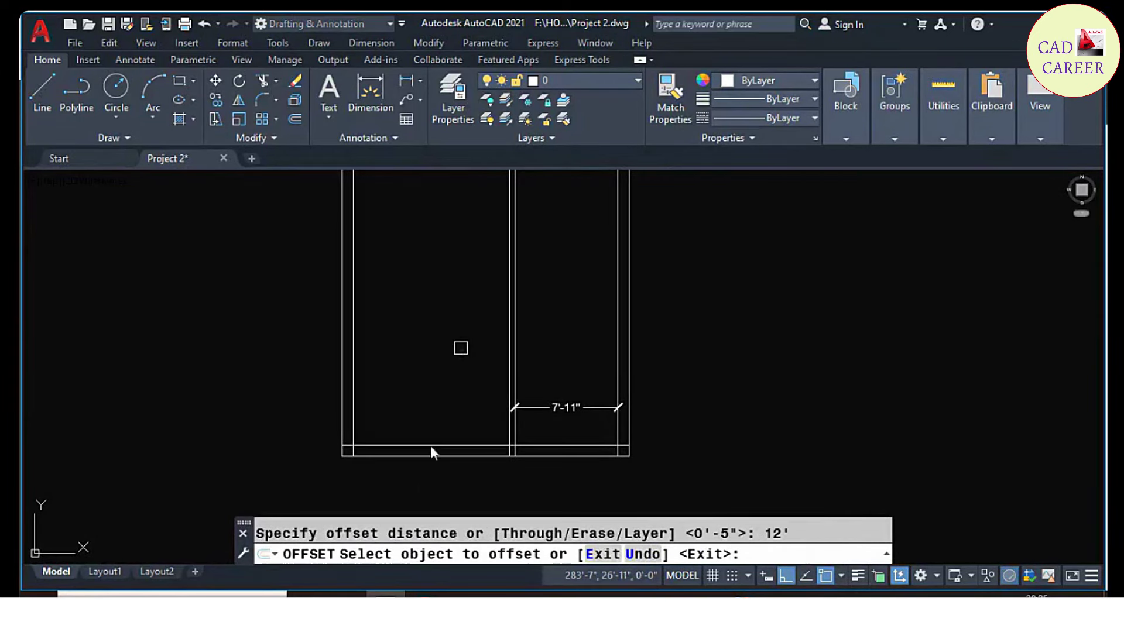
click(409, 446)
click(417, 328)
key(Escape)
Offset the new horizontal line 5" up to form the cross wall's thickness
text(o)
key(Return)
text(5)
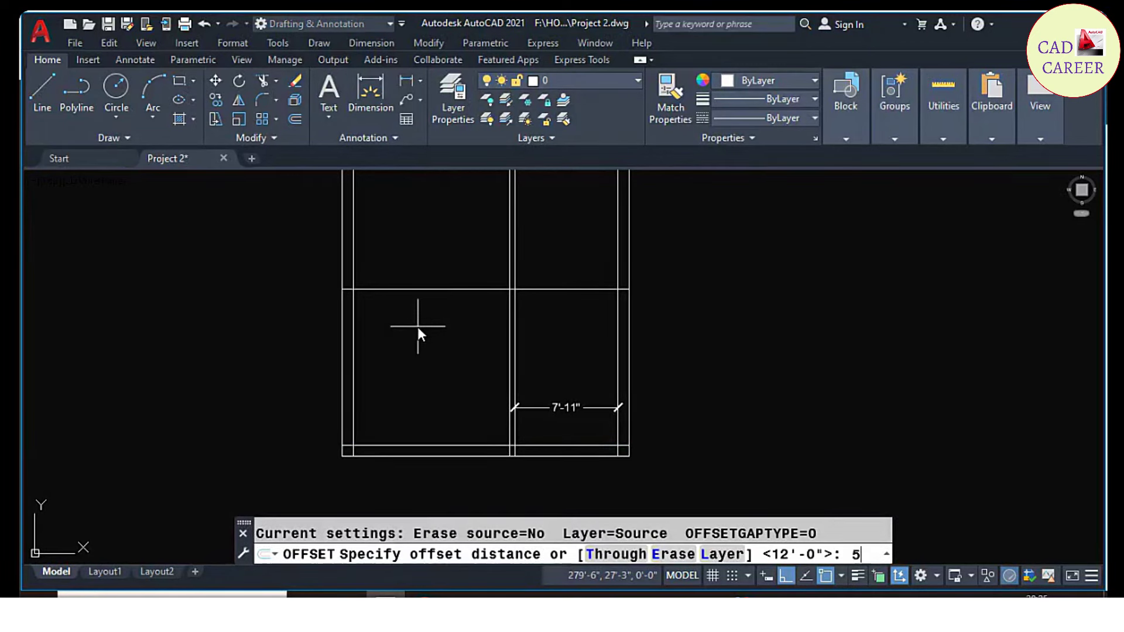
key(Return)
click(418, 289)
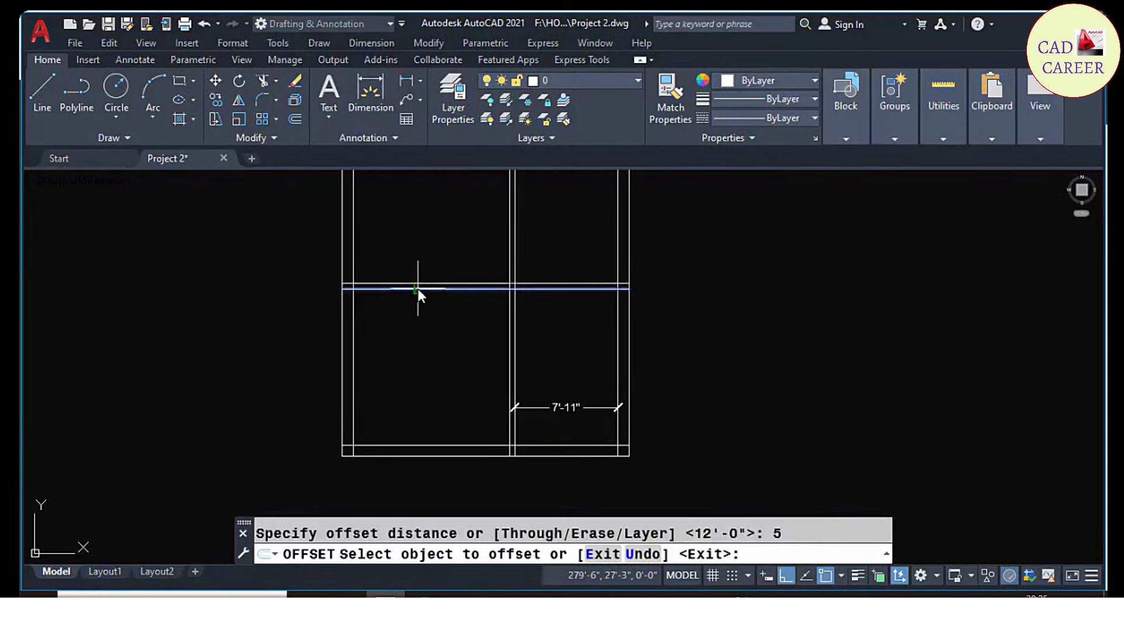
key(Escape)
Start a trim and a dimension to the bottom wall, cancelling both
text(tr)
key(Return)
click(556, 231)
click(503, 282)
key(Escape)
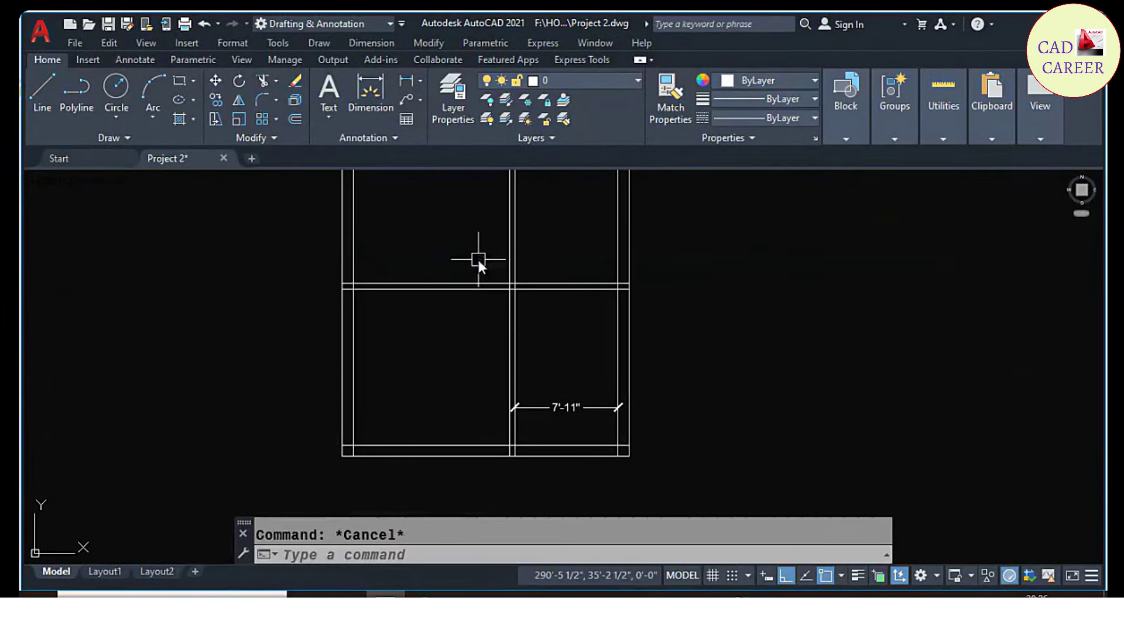
click(413, 82)
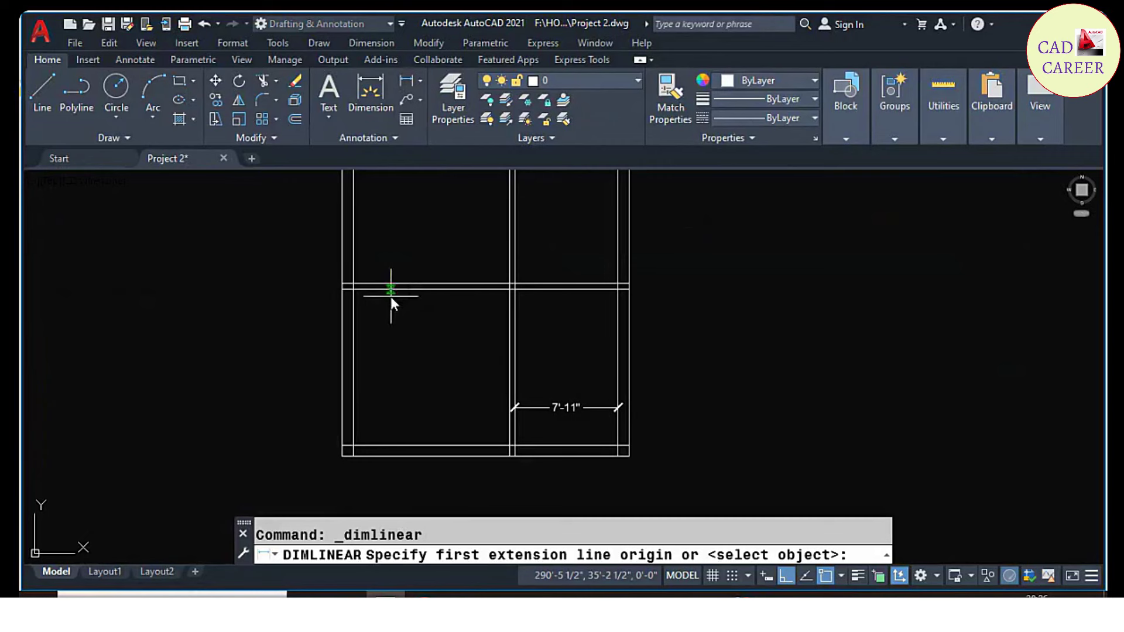
click(391, 290)
click(387, 445)
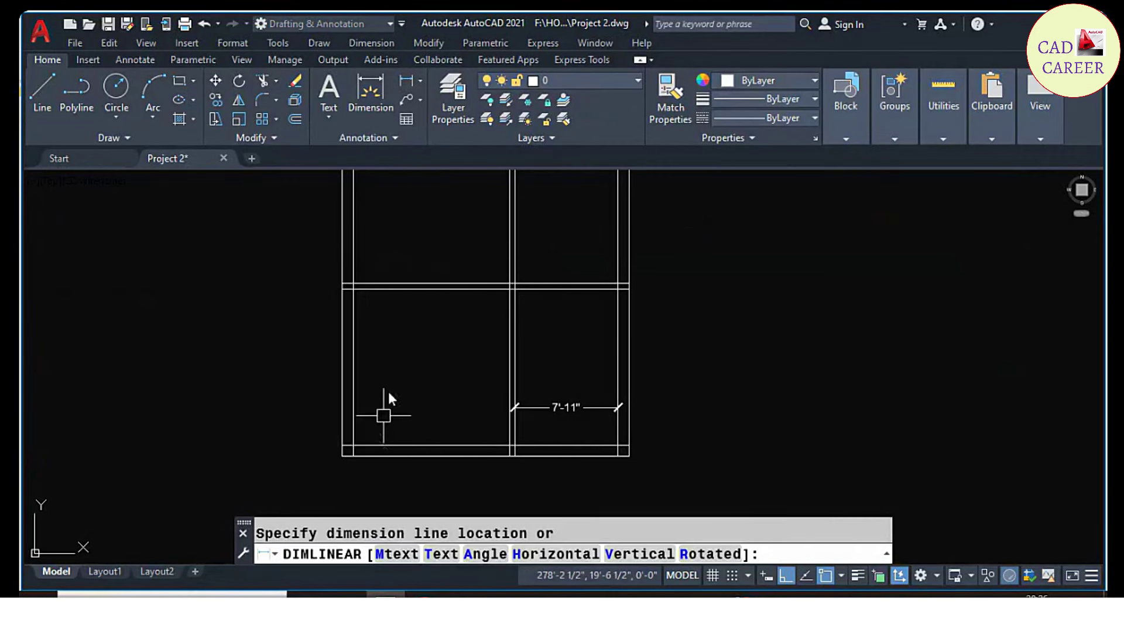
key(Escape)
Move both cross wall lines 3' up, placing the wall 15' above the bottom
click(447, 259)
click(424, 316)
text(m)
key(Return)
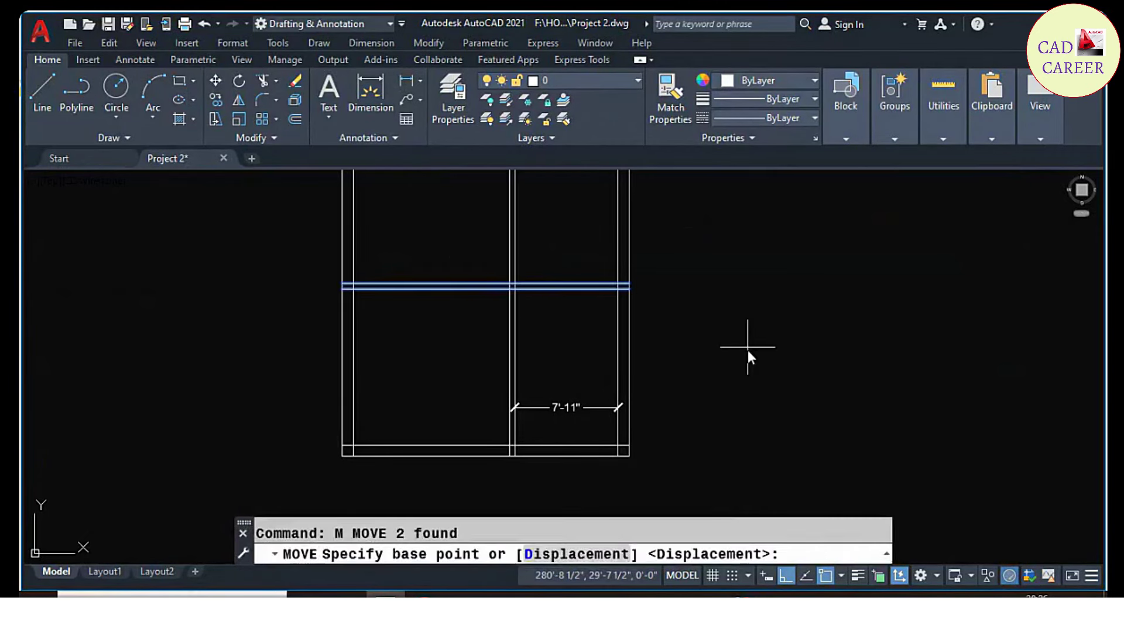
click(747, 348)
text(3')
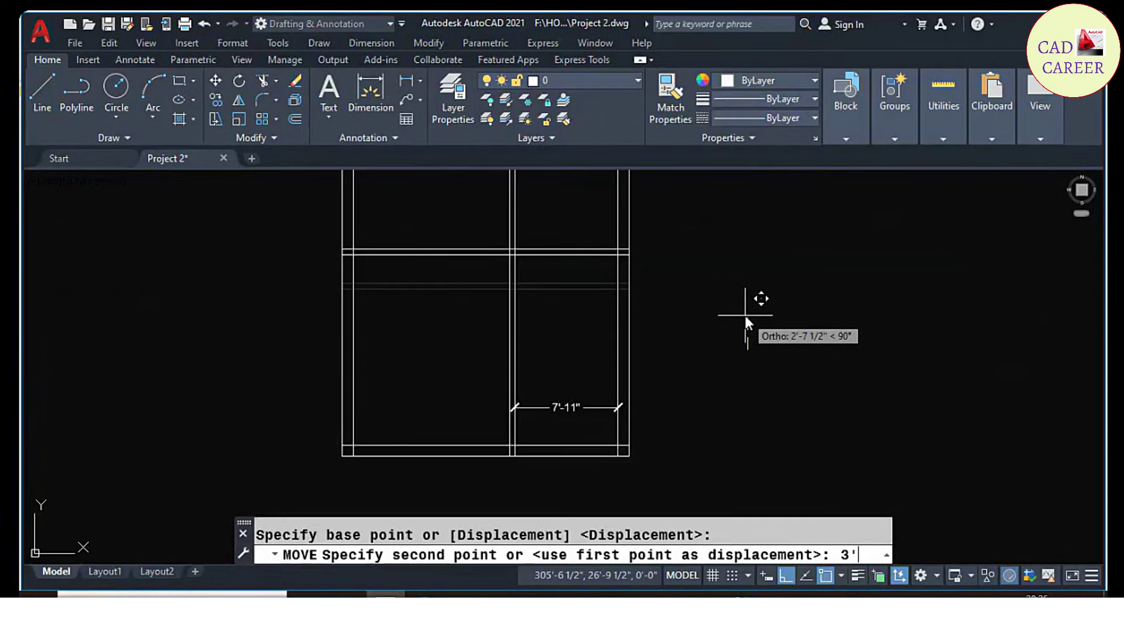
key(Return)
middle_drag(521, 290, 519, 344)
Trim the vertical partition above the cross wall, using the wall lines as cutting edges
text(tr)
key(Return)
click(547, 244)
click(501, 321)
key(Return)
click(485, 252)
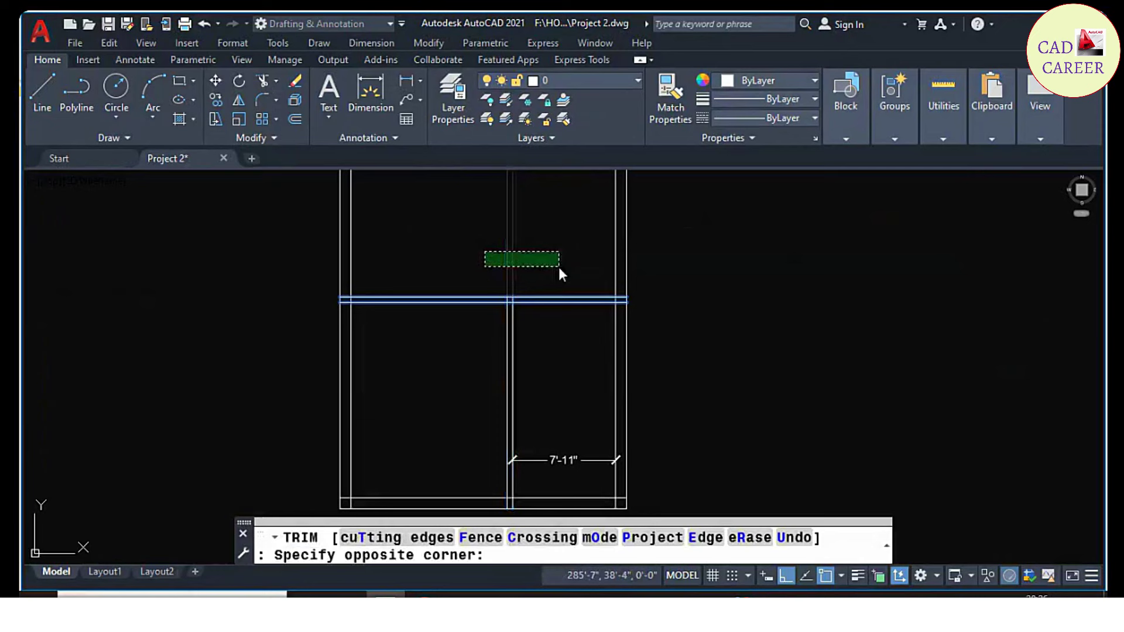
click(557, 264)
key(Escape)
scroll(412, 333, down, 2)
scroll(404, 311, up, 2)
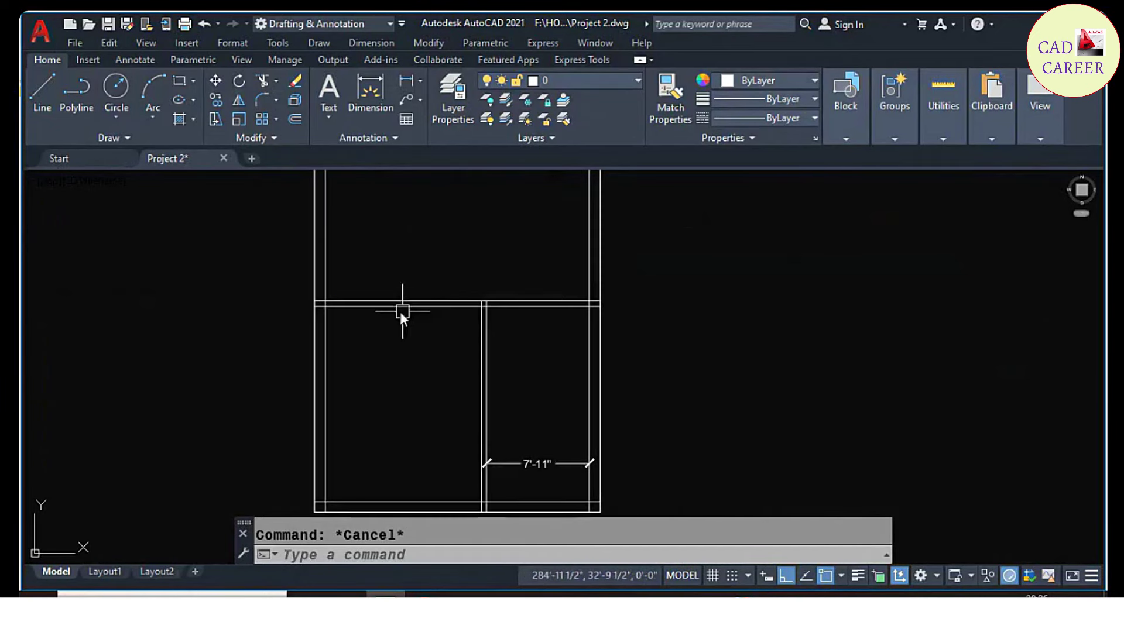
middle_drag(399, 342, 399, 420)
scroll(397, 382, down, 2)
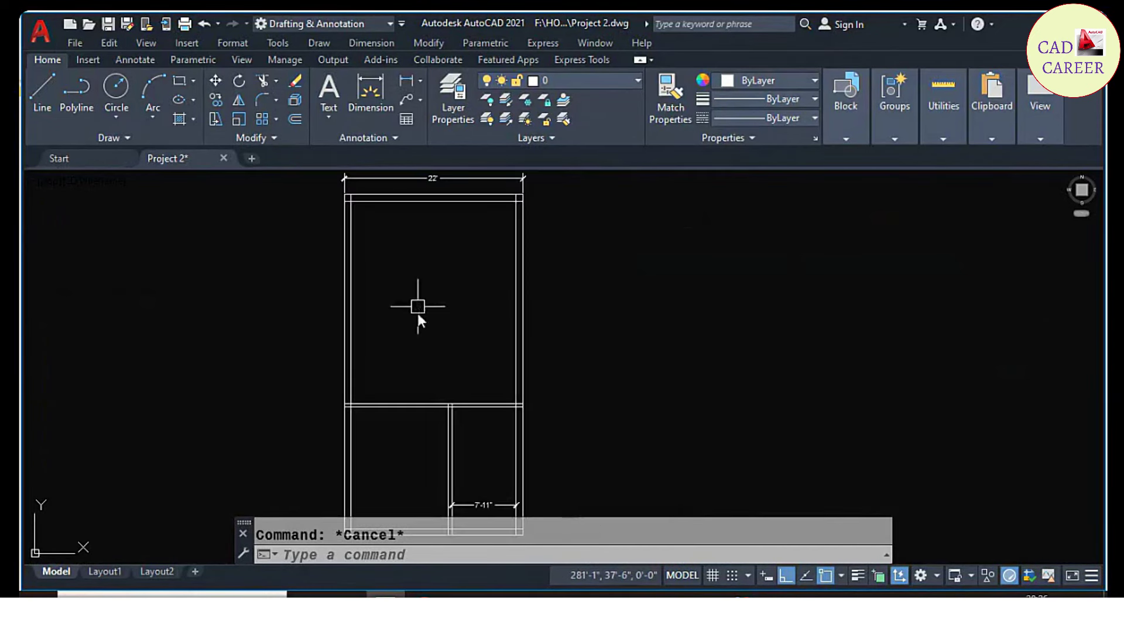
Add a 24'-11" dimension, then delete it
click(406, 82)
click(392, 215)
click(391, 416)
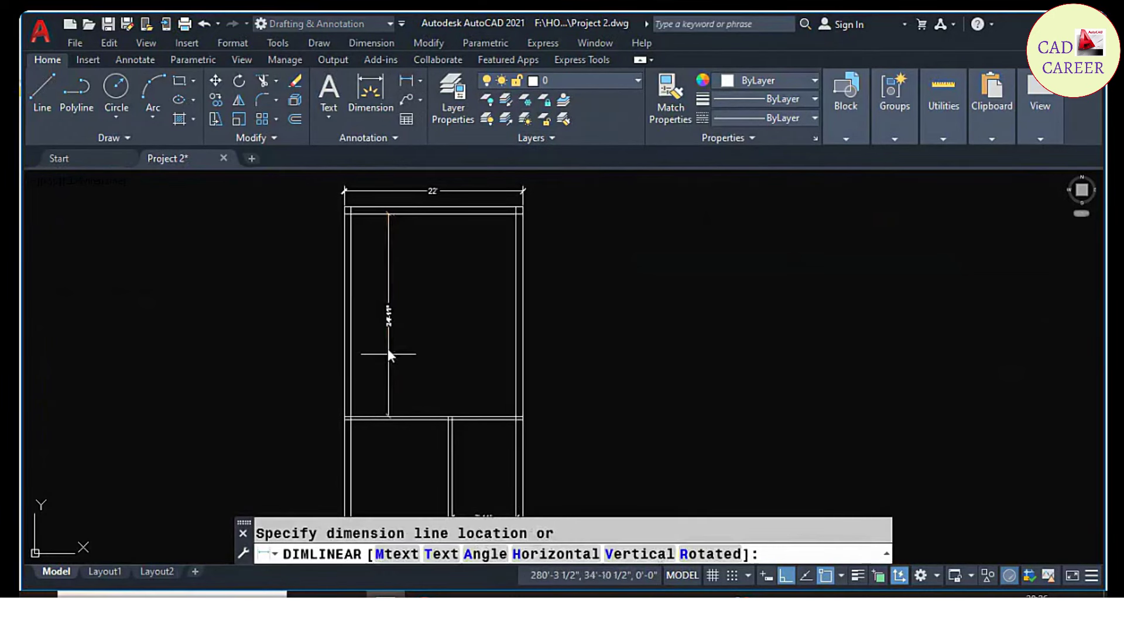
scroll(387, 349, up, 5)
click(382, 331)
scroll(413, 315, down, 2)
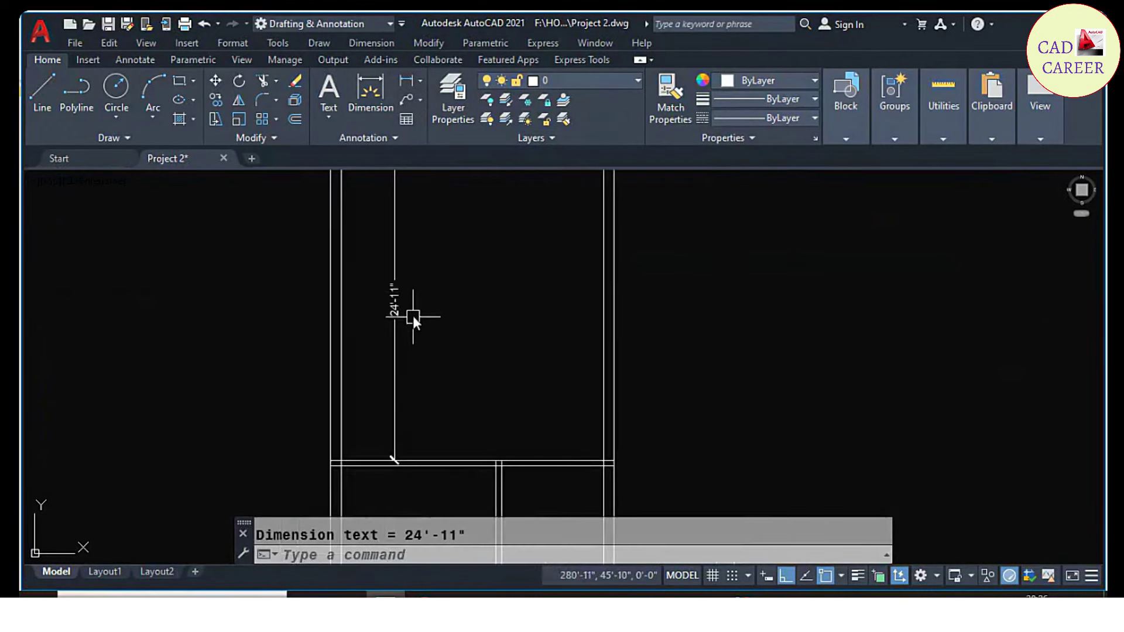
middle_drag(411, 312, 410, 374)
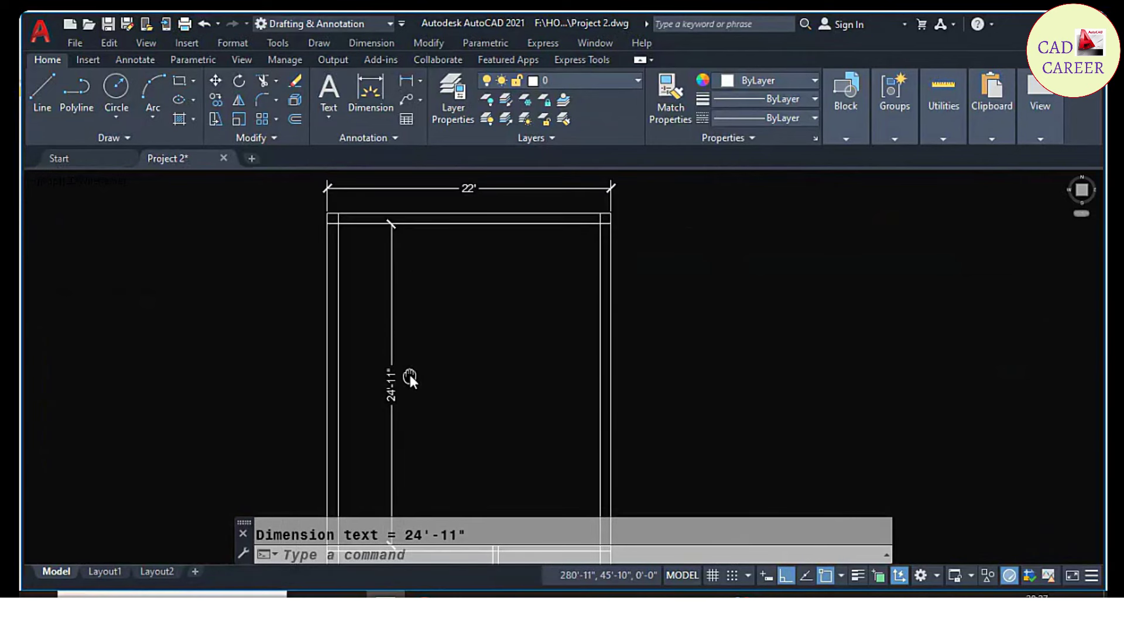
click(393, 290)
text(E)
key(Return)
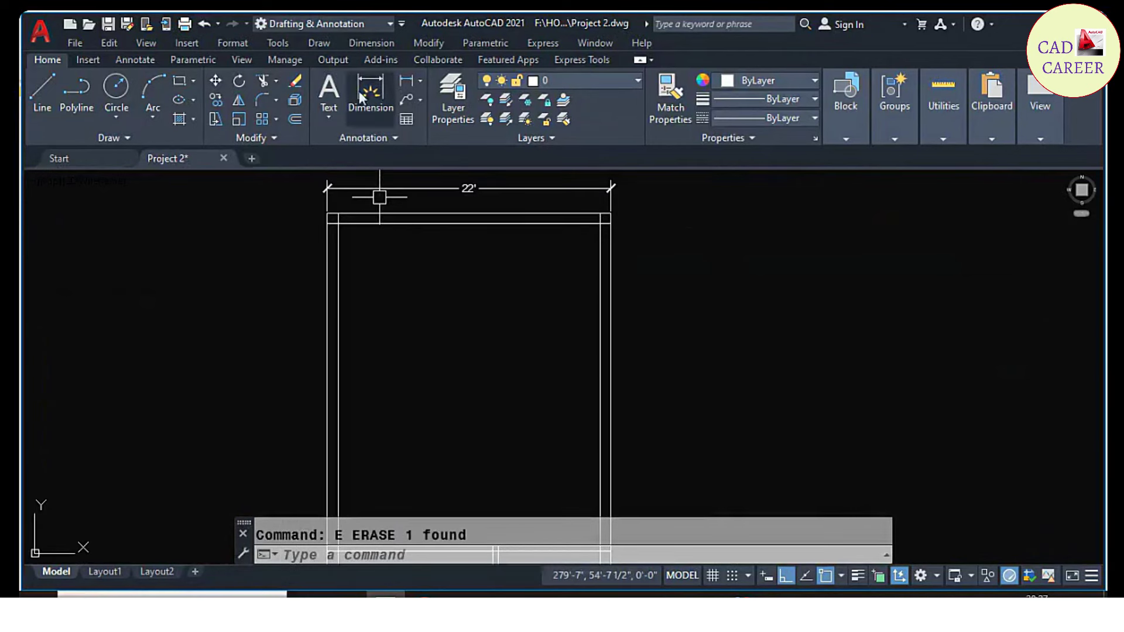
Draw a 5"-thick double-line partition down from the top wall's midpoint
click(42, 91)
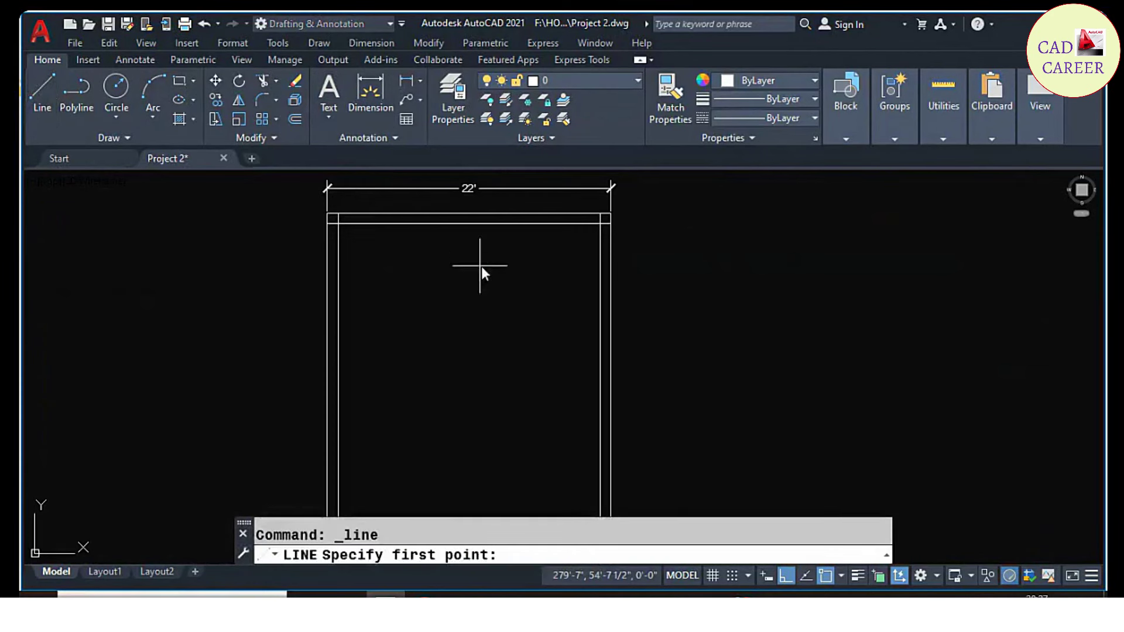
click(466, 224)
click(465, 406)
key(Escape)
text(o)
key(Return)
text(5)
key(Return)
click(472, 283)
click(427, 266)
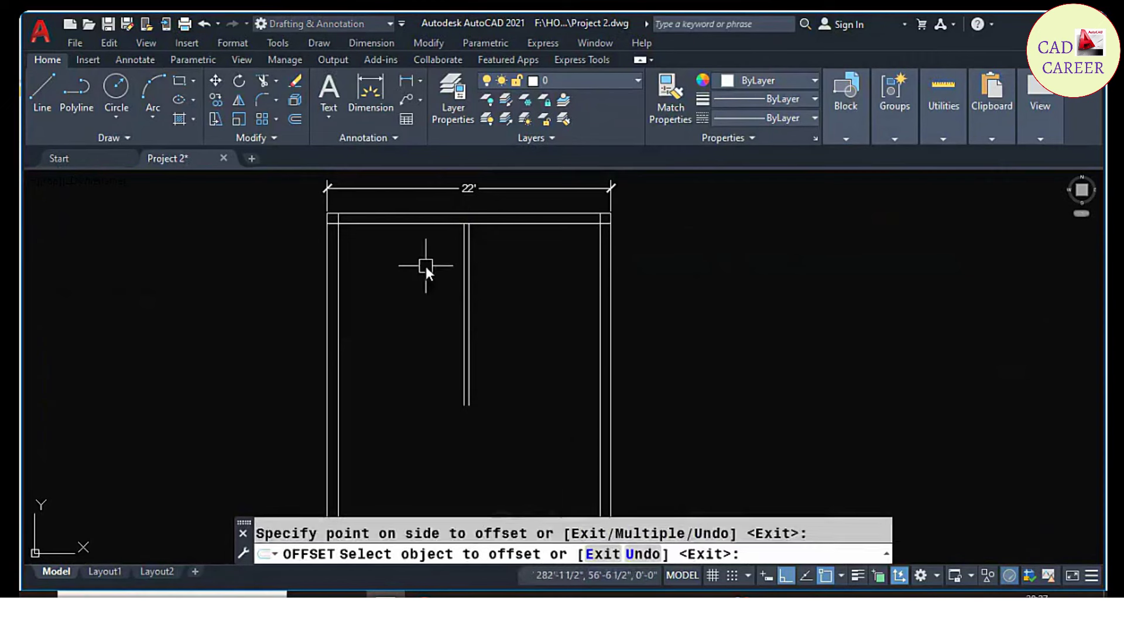
key(Escape)
Dimension the top rooms on either side of the partition as 9'-9" and 10'-2"
click(406, 82)
click(347, 256)
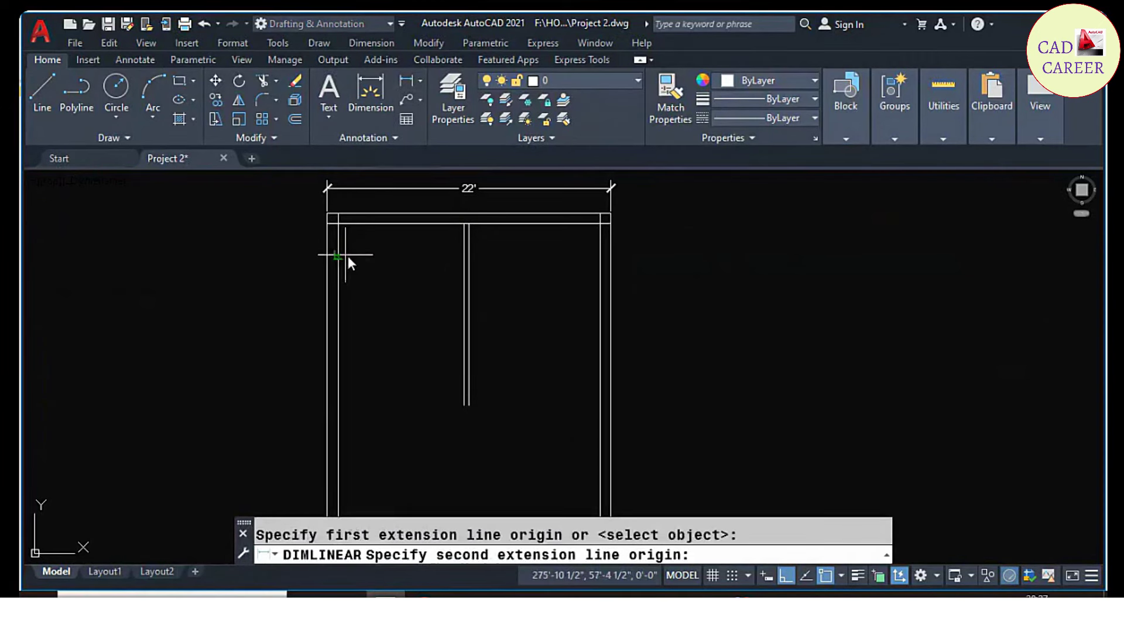
click(463, 258)
scroll(437, 257, up, 4)
click(423, 261)
key(Return)
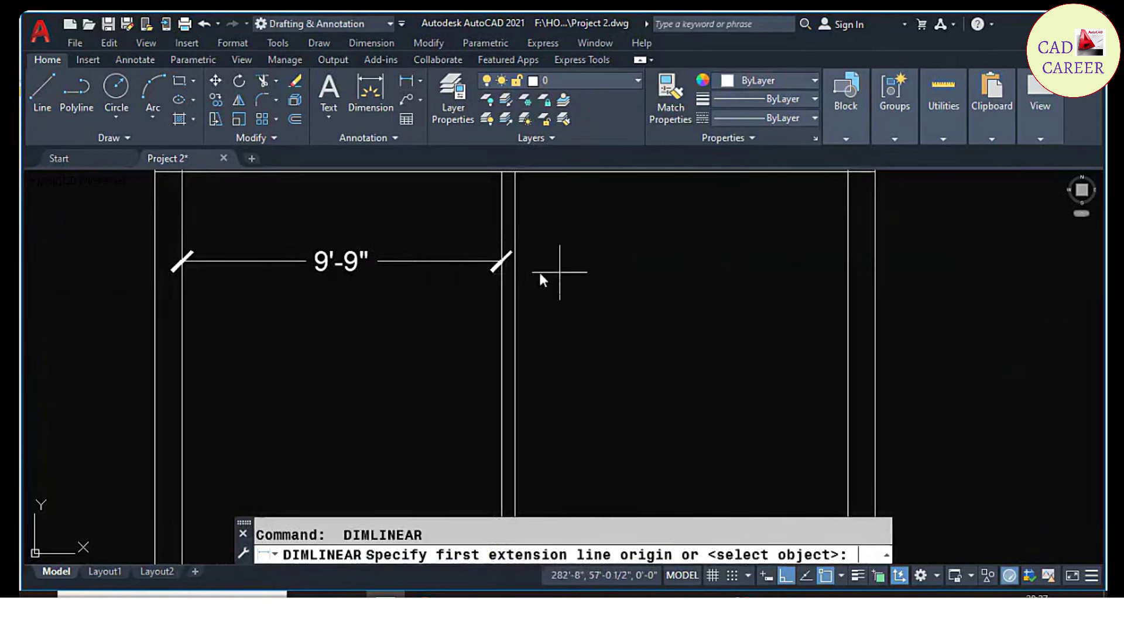
click(518, 267)
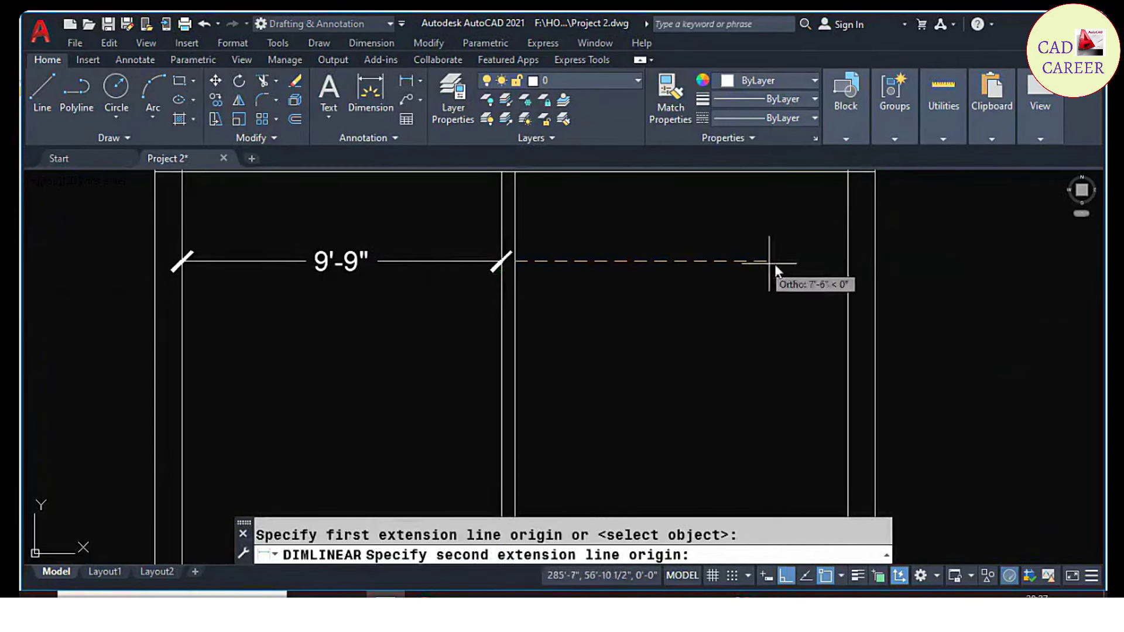
click(846, 267)
click(729, 265)
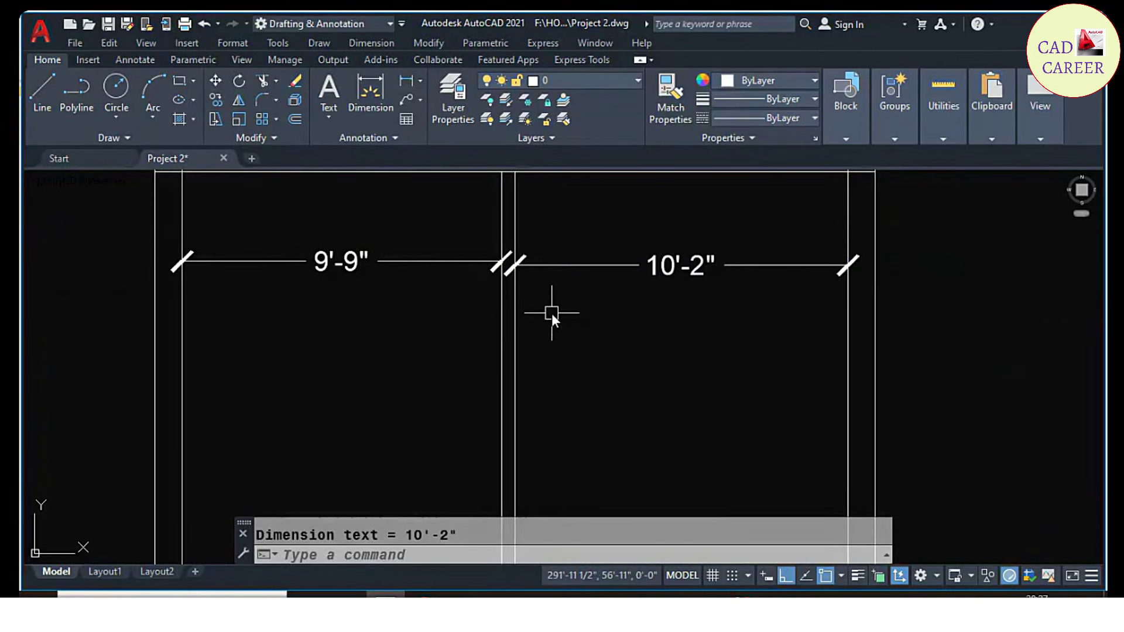
scroll(521, 311, down, 4)
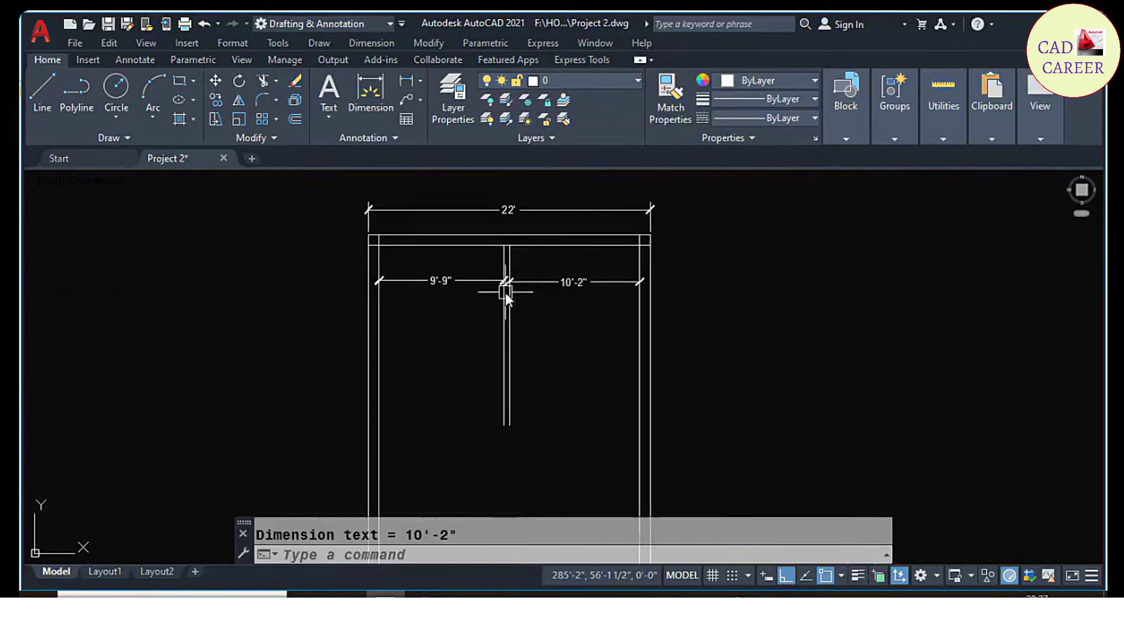
scroll(511, 300, up, 2)
Move the upper partition wall 2" to the left
click(521, 327)
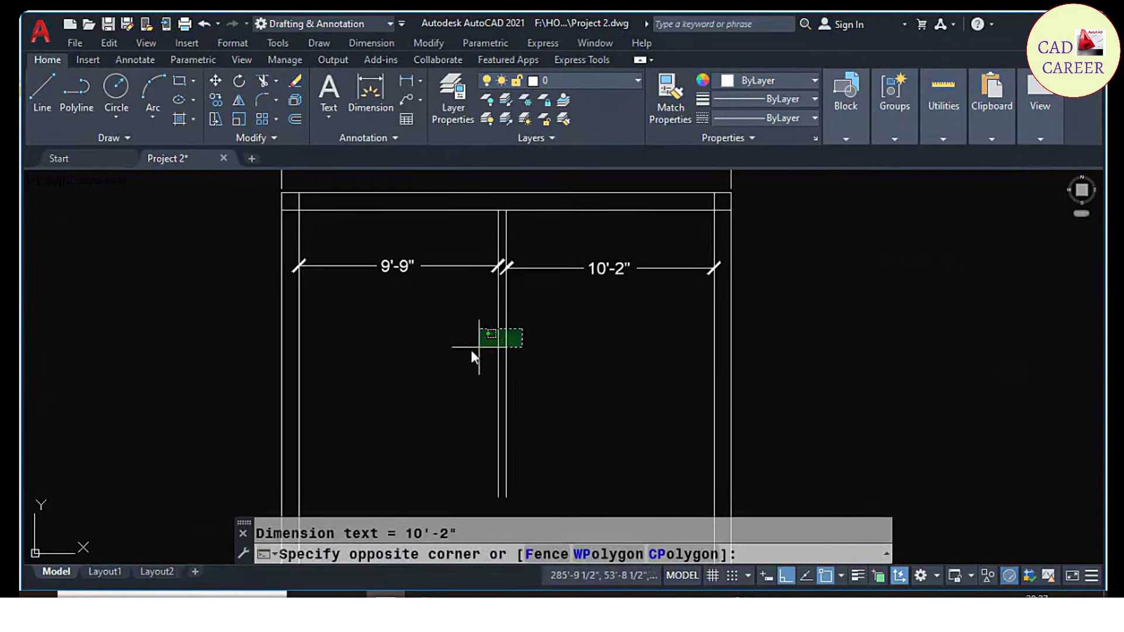
click(472, 347)
text(m)
key(Return)
click(549, 362)
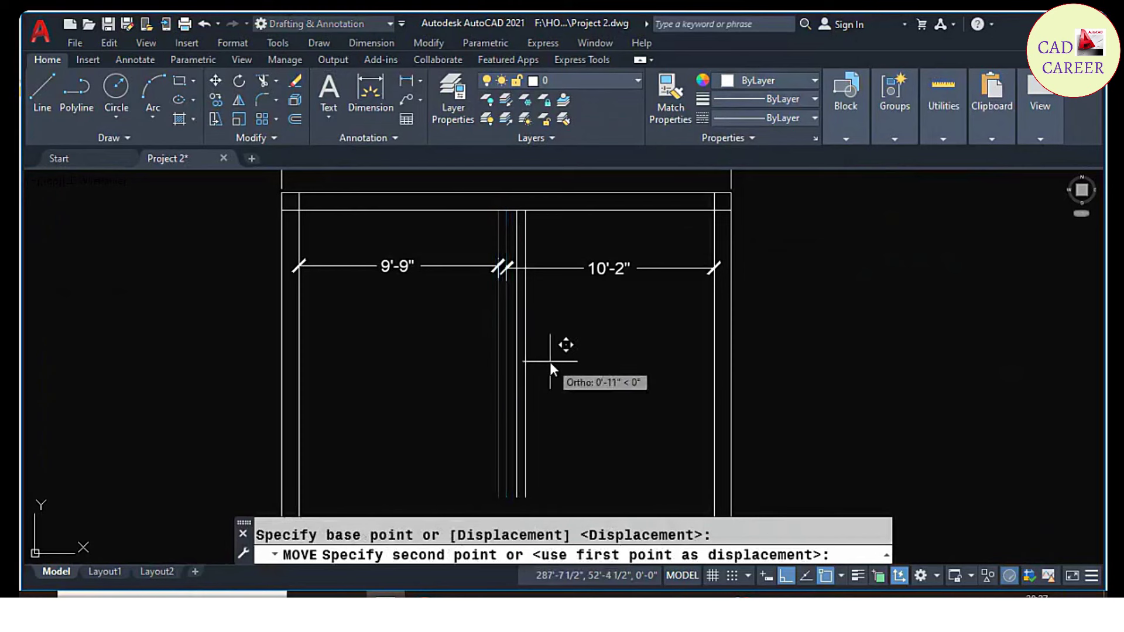
text(2)
key(Return)
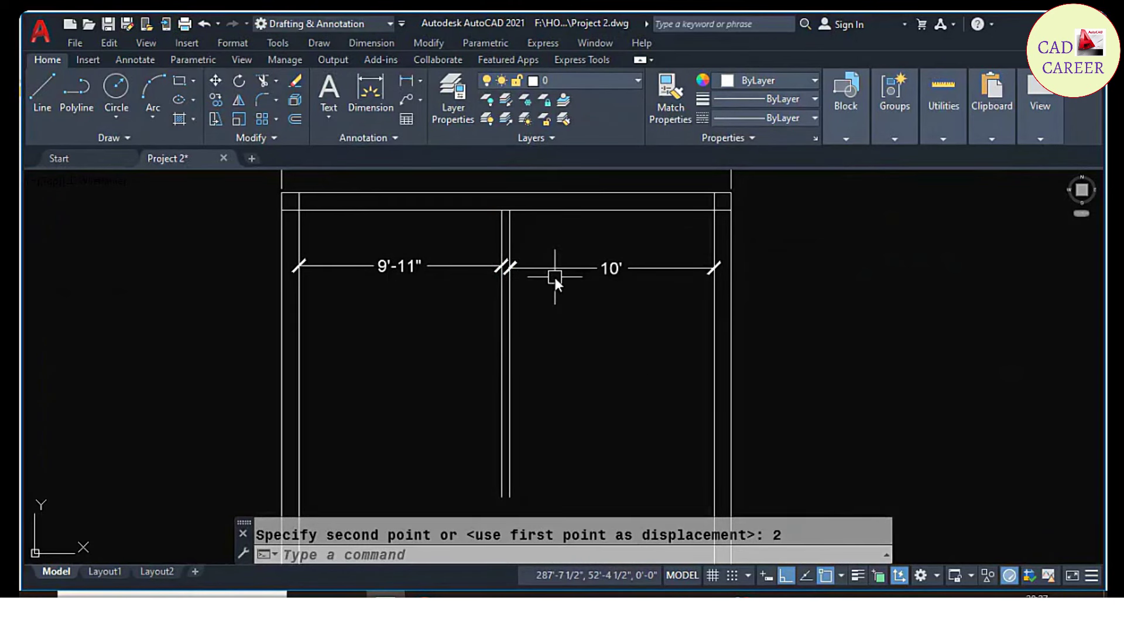
Offset the top wall line 12' downward
text(o)
key(Return)
text(12')
key(Return)
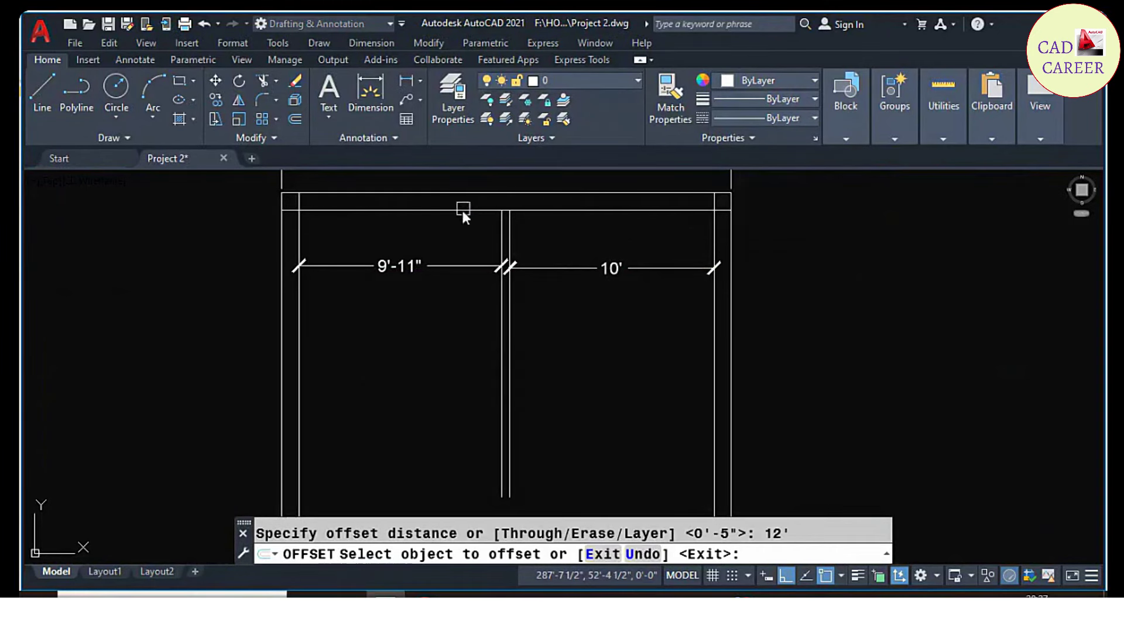
click(462, 210)
scroll(461, 210, down, 4)
click(461, 281)
key(Escape)
Offset that line 5" to give the new cross wall its thickness
scroll(460, 287, up, 4)
key(Return)
text(5)
key(Return)
click(447, 340)
key(Escape)
scroll(486, 325, down, 4)
scroll(486, 325, up, 4)
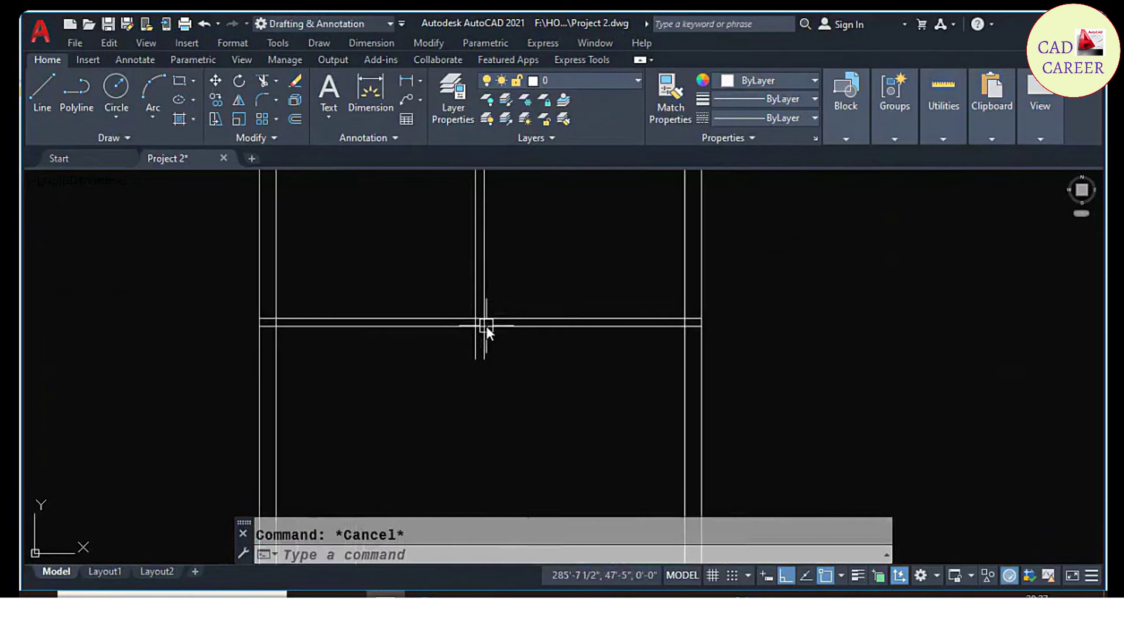
Trim the crossing wall lines where the partition meets the new cross wall
text(tr)
key(Return)
click(504, 290)
click(432, 360)
click(467, 366)
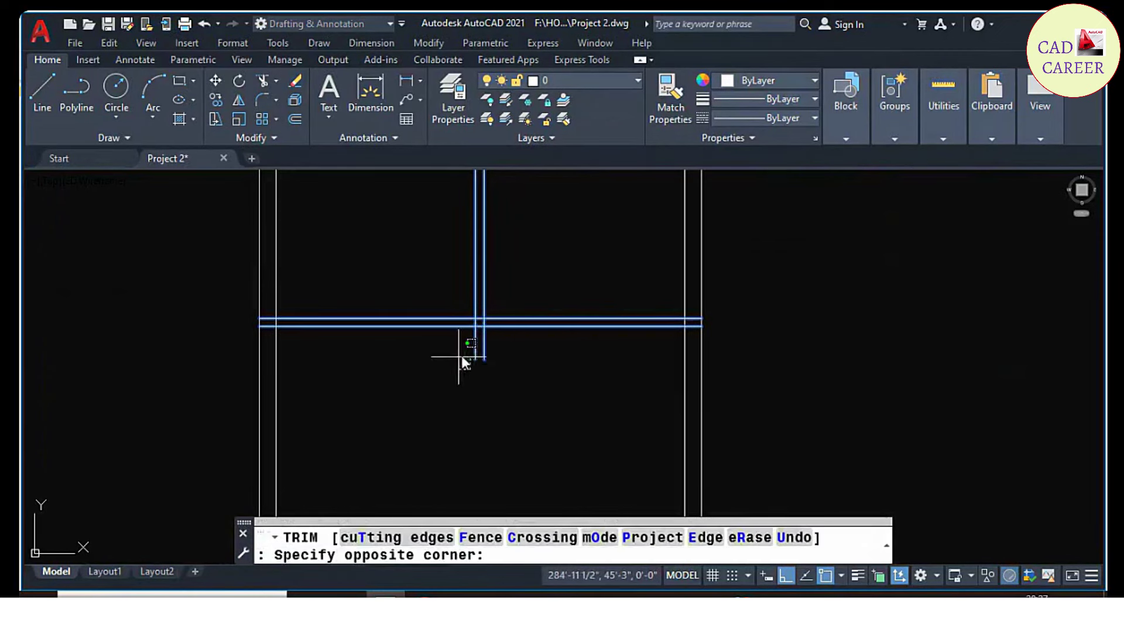
key(Escape)
scroll(501, 301, down, 3)
middle_drag(501, 301, 491, 315)
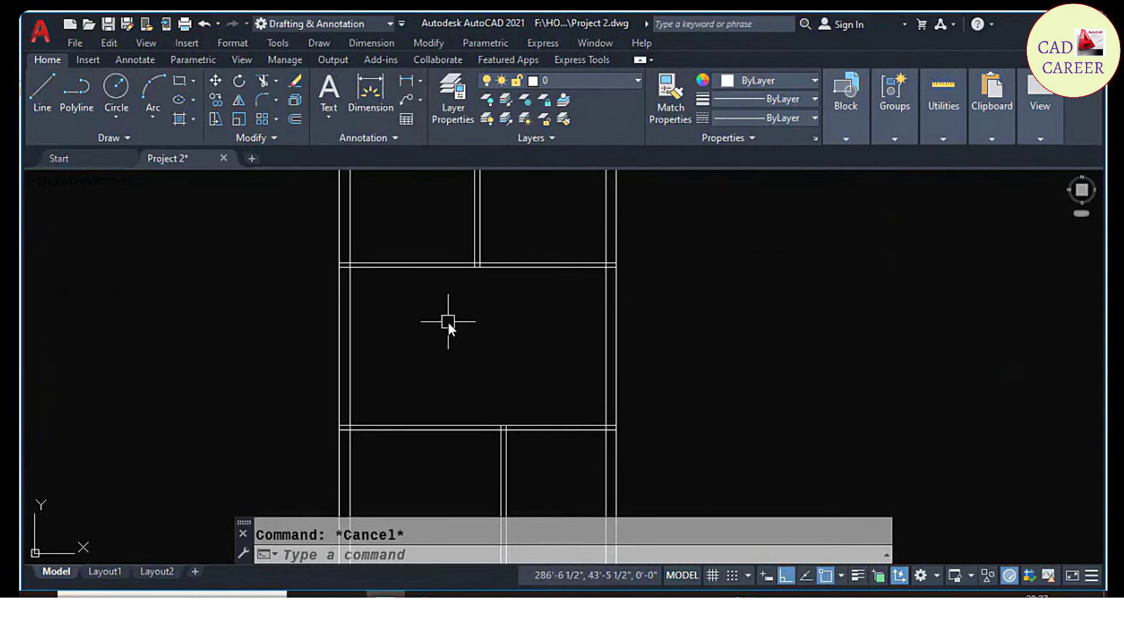
middle_drag(451, 350, 448, 329)
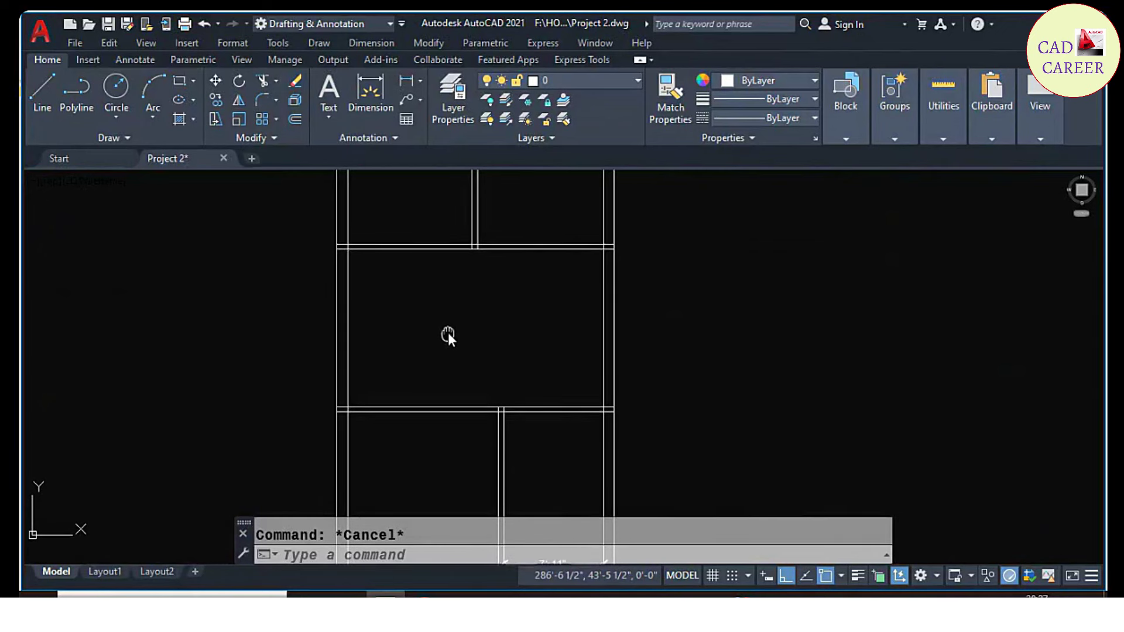
middle_drag(452, 322, 452, 377)
scroll(452, 352, down, 2)
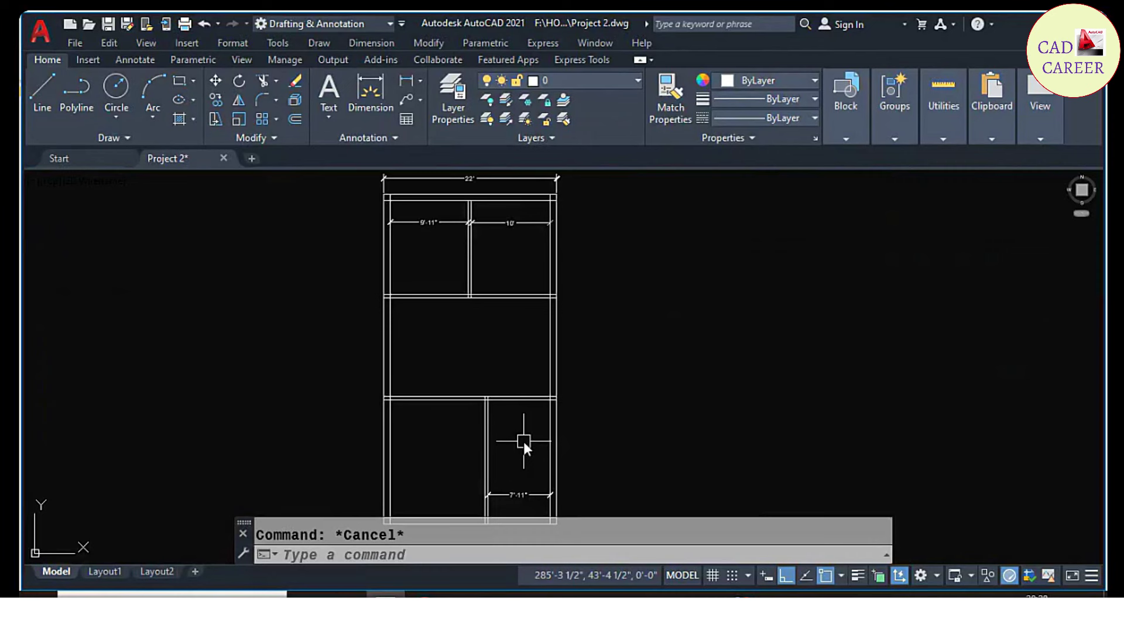
middle_drag(523, 442, 523, 427)
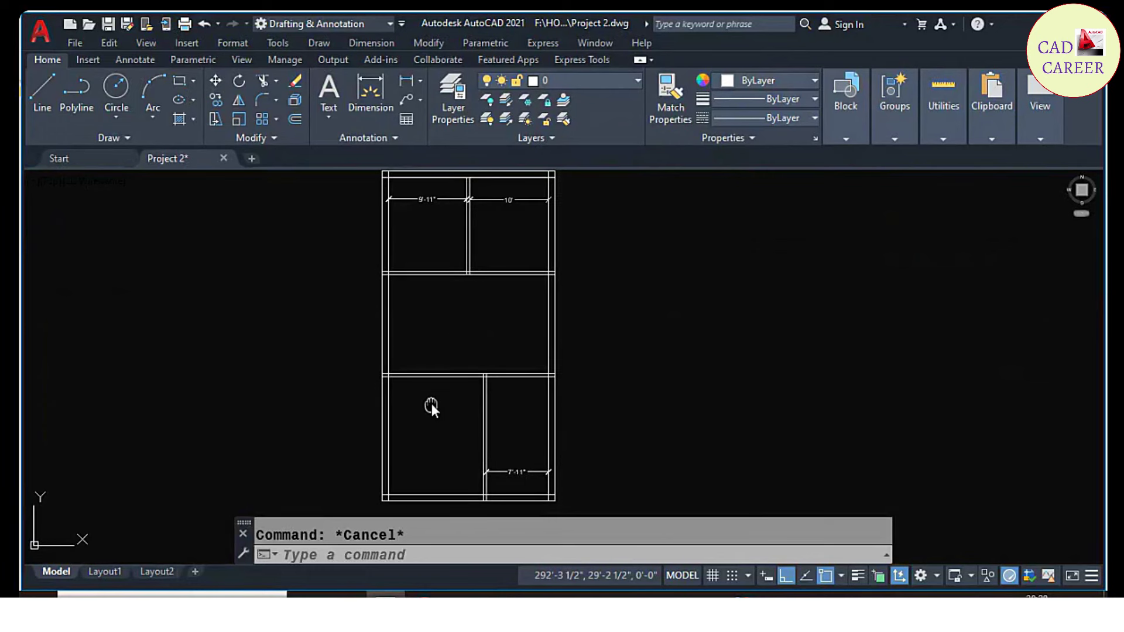
middle_drag(431, 403, 431, 423)
Offset the partition wall line 4' to the left to mark the opening
scroll(428, 391, up, 4)
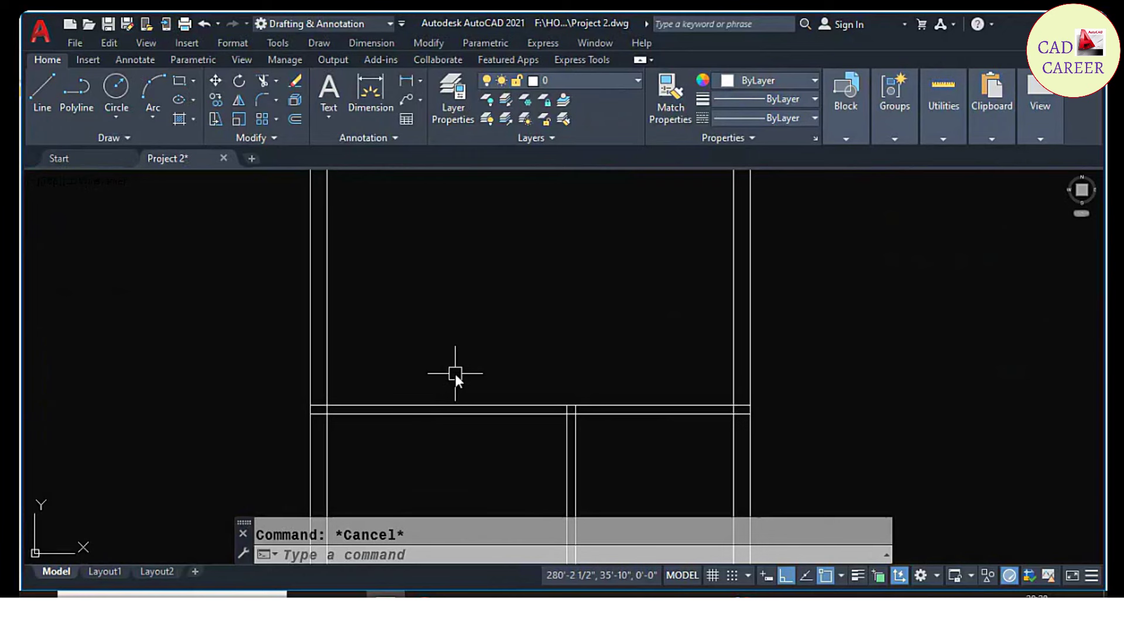
text(o)
key(Return)
text(4)
key(Return)
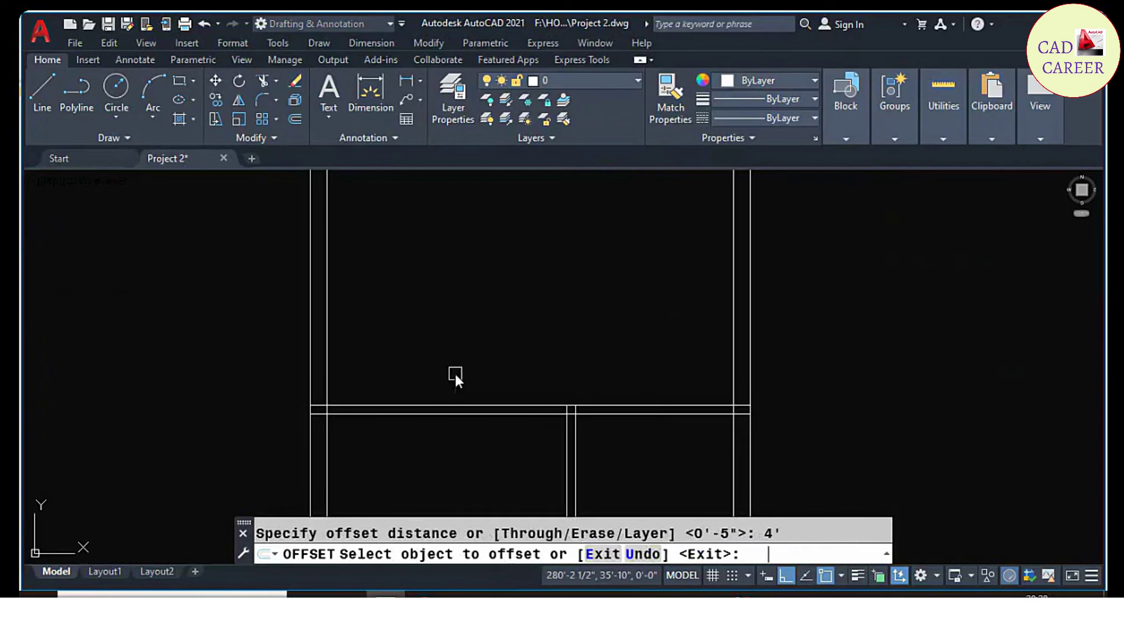
click(567, 445)
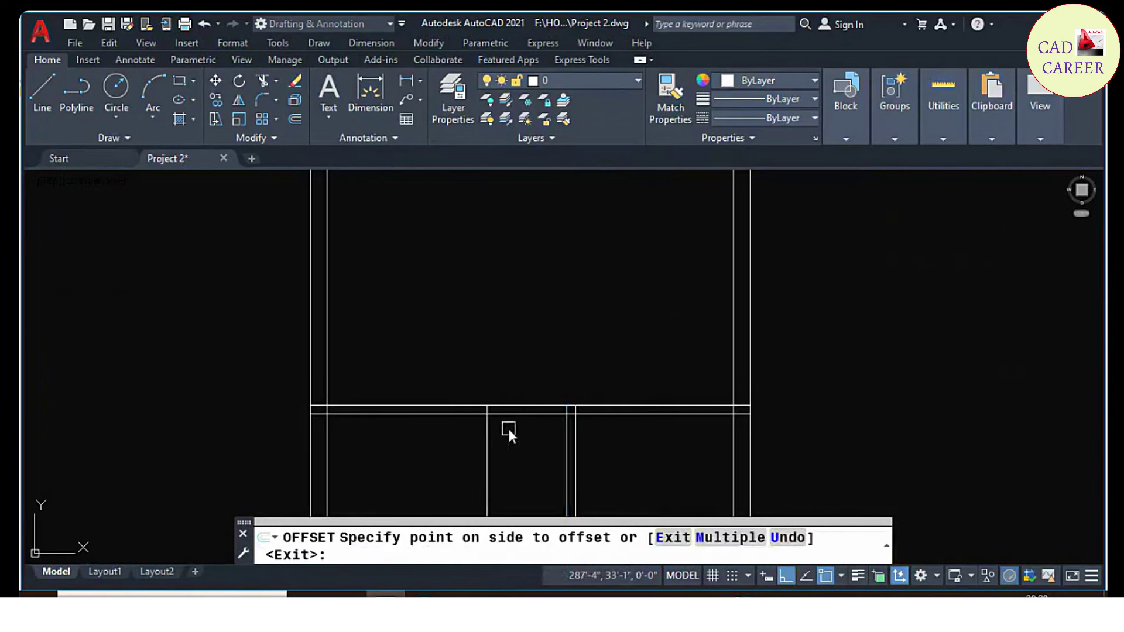
click(508, 430)
key(Escape)
middle_drag(534, 398, 532, 386)
Trim away the cross-wall segment and leftover line inside the 4' opening
text(tr)
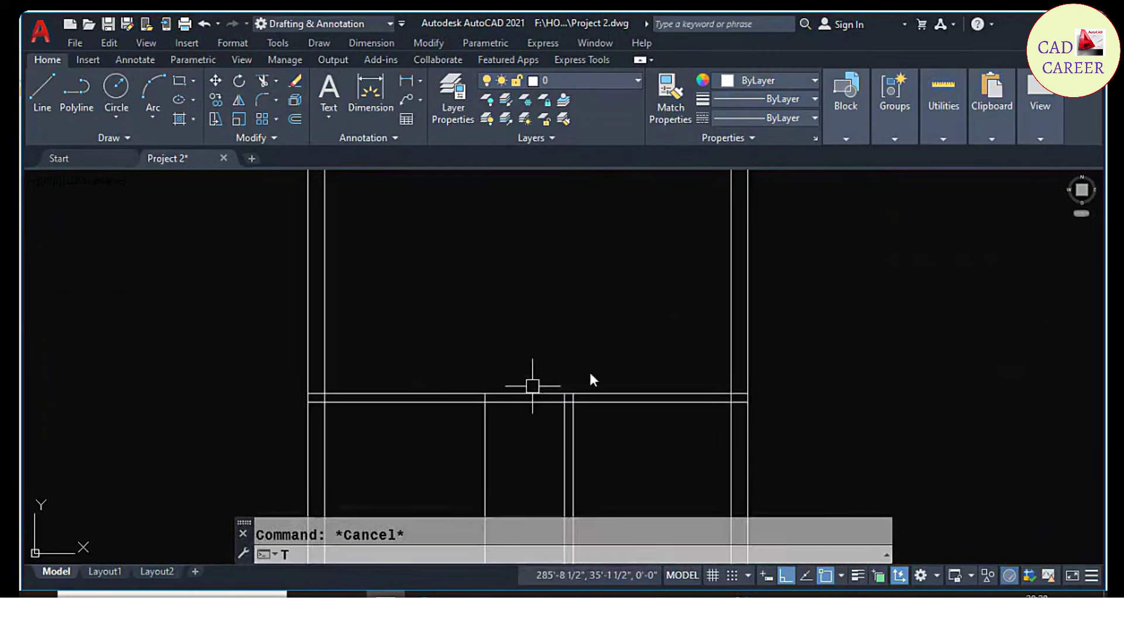
key(Return)
click(612, 353)
click(448, 434)
key(Return)
click(534, 347)
click(516, 416)
click(463, 449)
key(Return)
scroll(456, 416, down, 2)
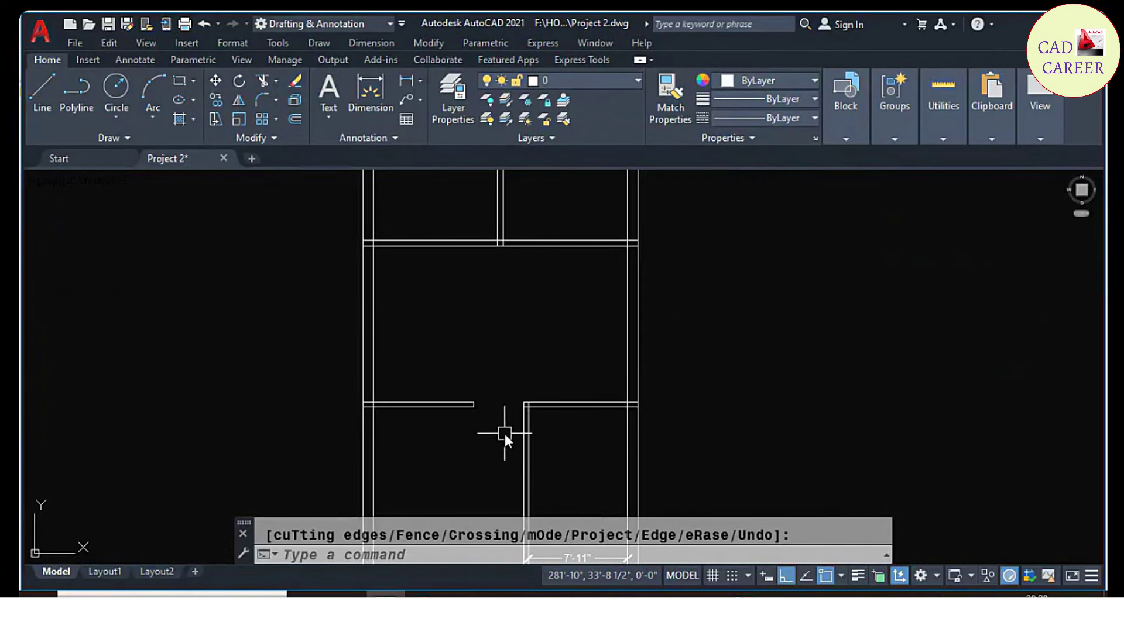
middle_drag(504, 431, 438, 391)
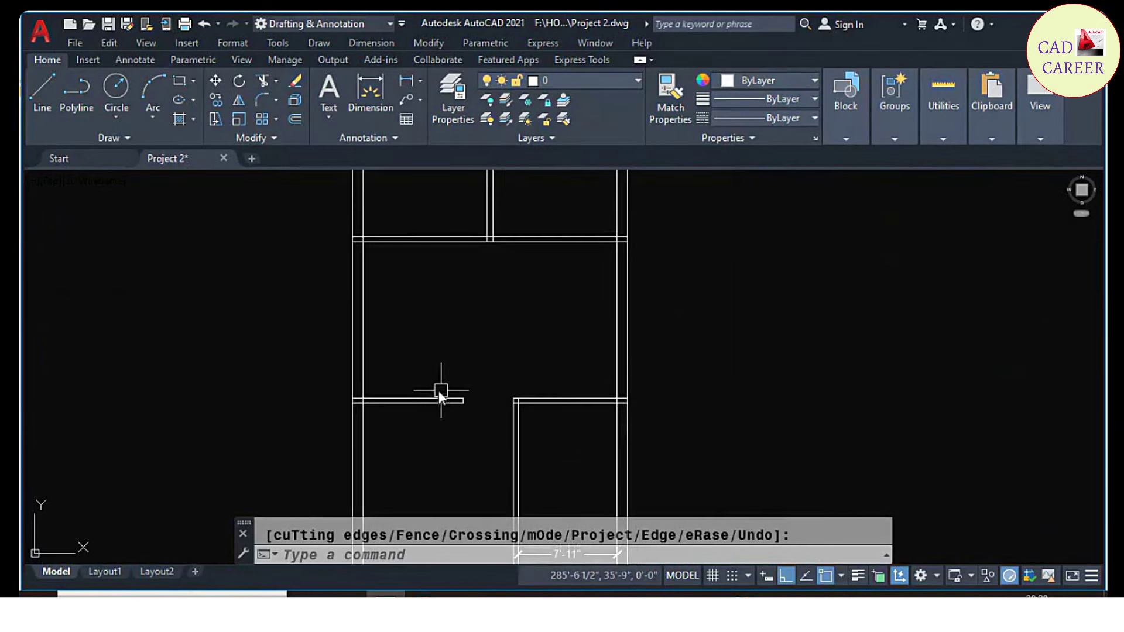
middle_drag(424, 346, 423, 378)
key(Escape)
Begin a new offset with a 3'6" distance
text(o)
key(Return)
text(3')
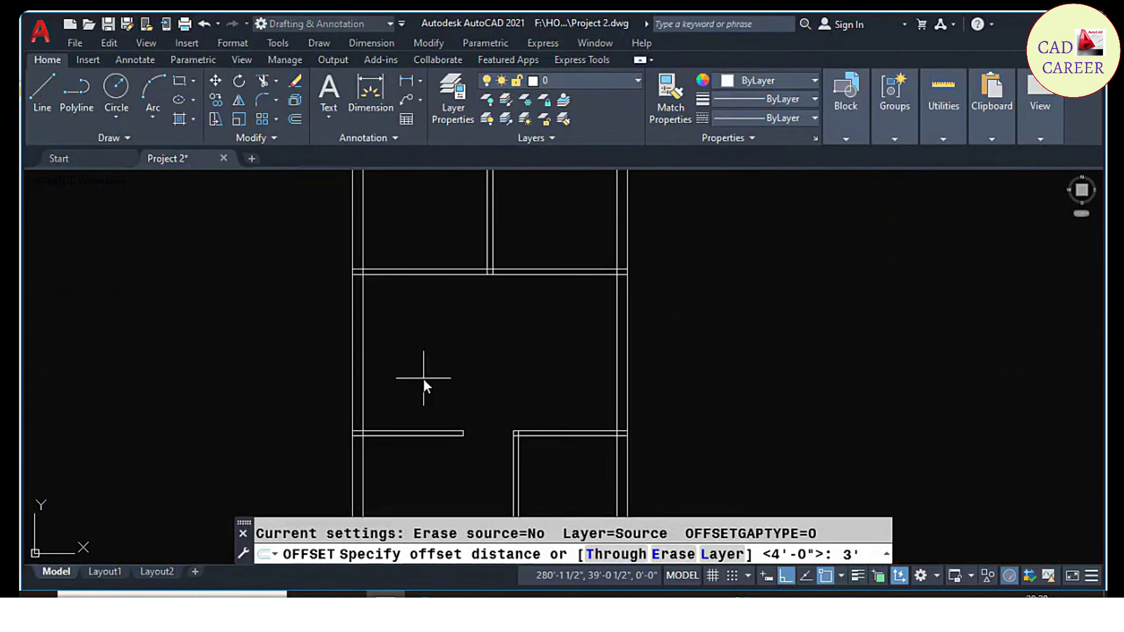
text(6)
Offset the cross wall and side wall lines 3'6" into the middle room
key(Return)
scroll(405, 414, up, 4)
click(385, 462)
click(363, 378)
click(297, 309)
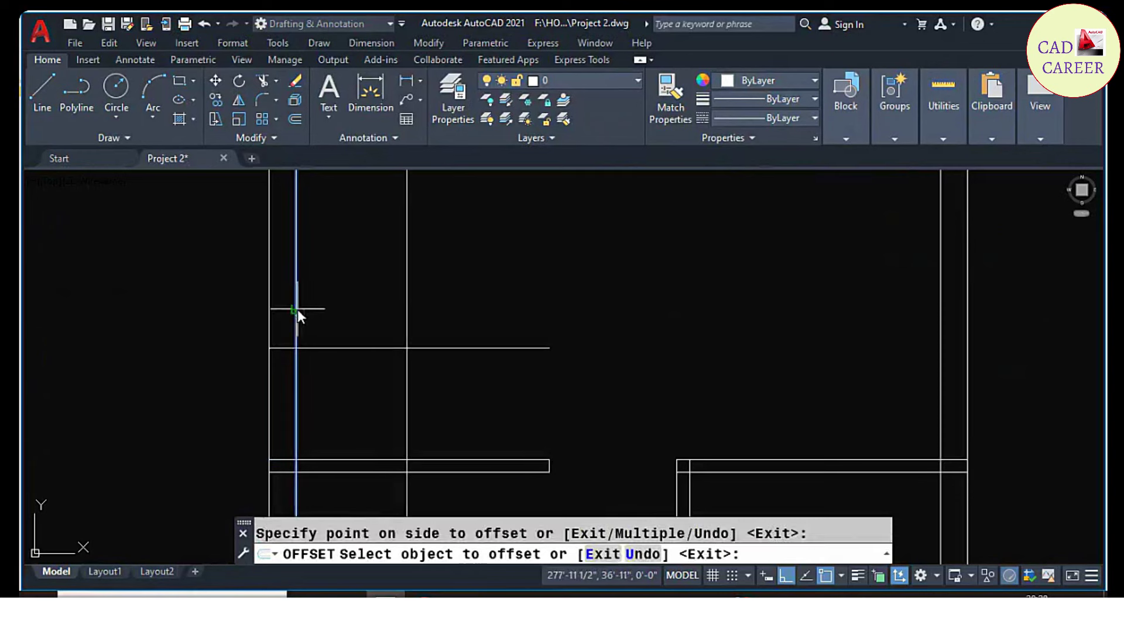
click(353, 312)
key(Escape)
scroll(389, 335, down, 4)
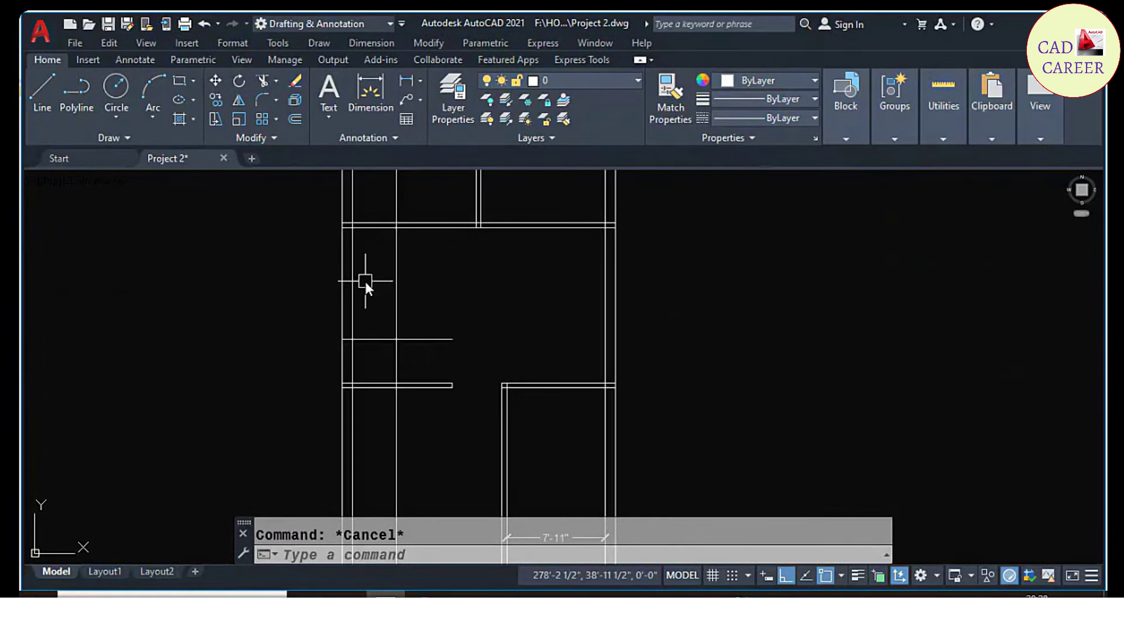
Try trimming with the top edge and new vertical line as cutting edges, then cancel
text(TR)
key(Return)
scroll(399, 389, up, 4)
click(403, 382)
key(Return)
key(Escape)
key(Return)
click(276, 232)
key(Return)
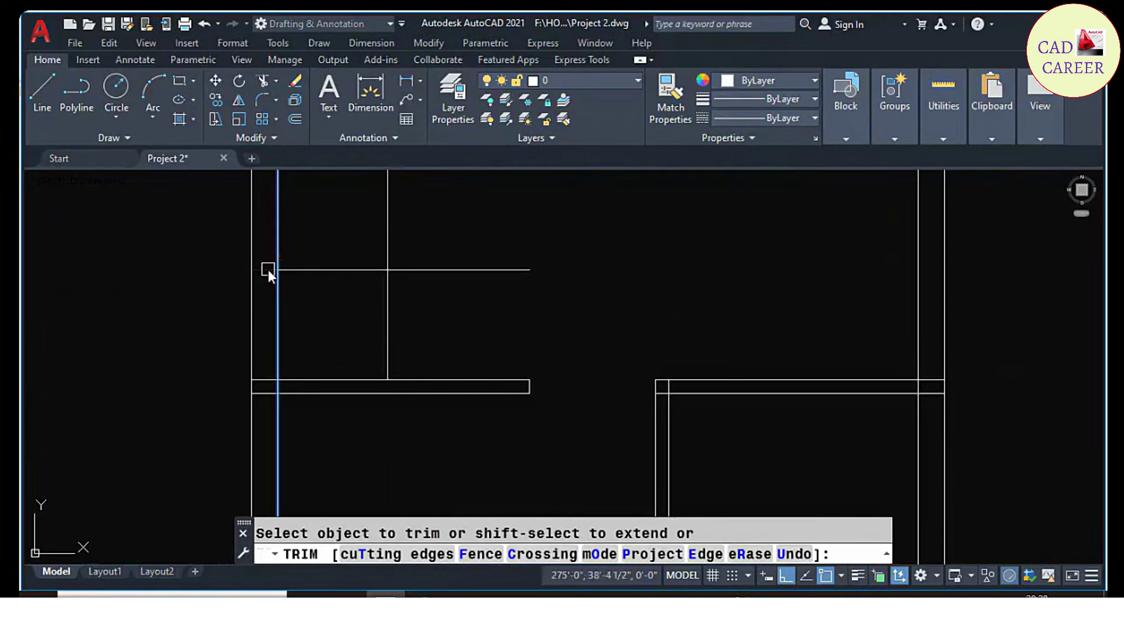
key(Escape)
Pan and zoom over to centre the stepped stair section profile
scroll(396, 312, down, 2)
scroll(410, 314, down, 3)
scroll(351, 317, down, 2)
mouse_move(306, 318)
middle_down()
mouse_move(530, 328)
mouse_move(708, 382)
middle_up()
scroll(671, 298, down, 4)
scroll(583, 283, up, 5)
scroll(583, 283, up, 4)
middle_drag(510, 251, 543, 326)
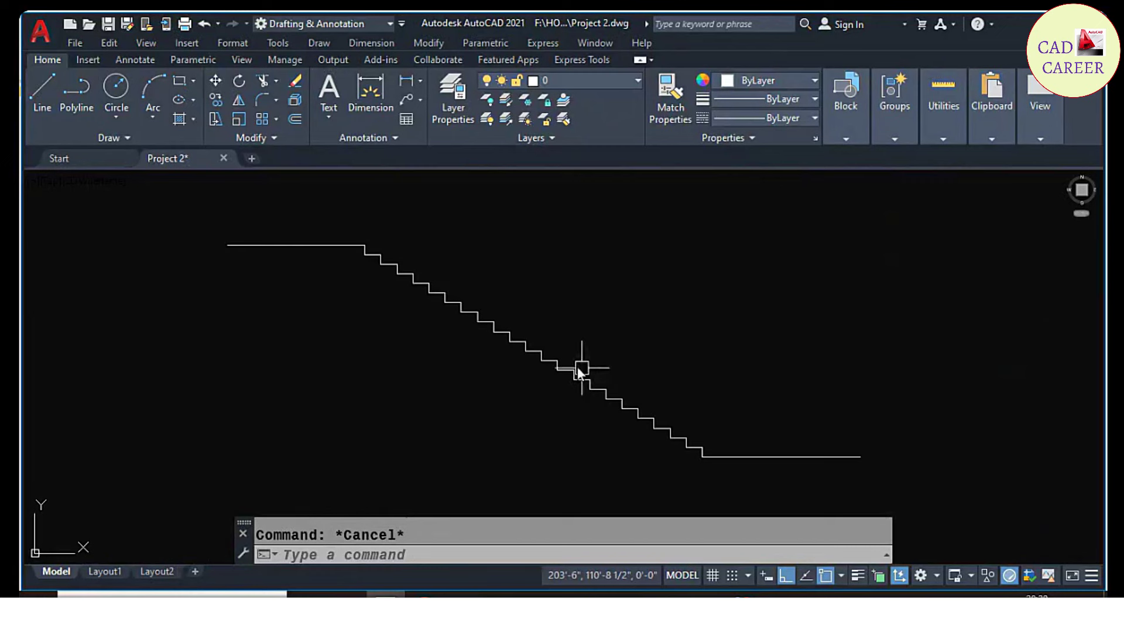
Offset the staircase edge line 10" to draw the first two tread lines
scroll(459, 339, down, 5)
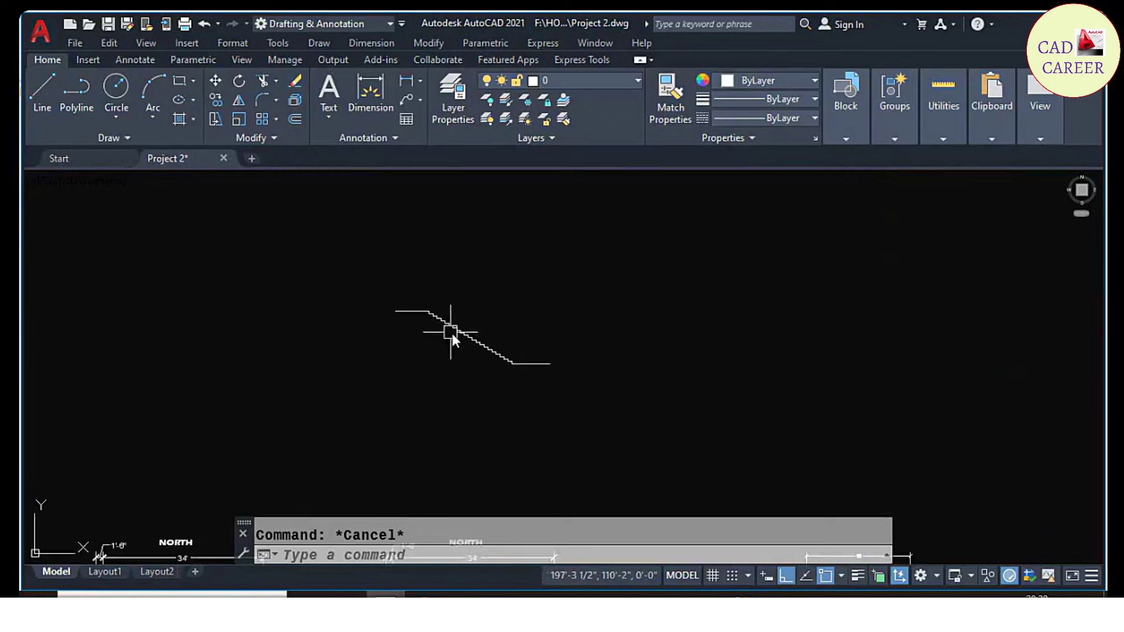
scroll(452, 333, down, 3)
scroll(602, 445, up, 3)
scroll(585, 431, up, 3)
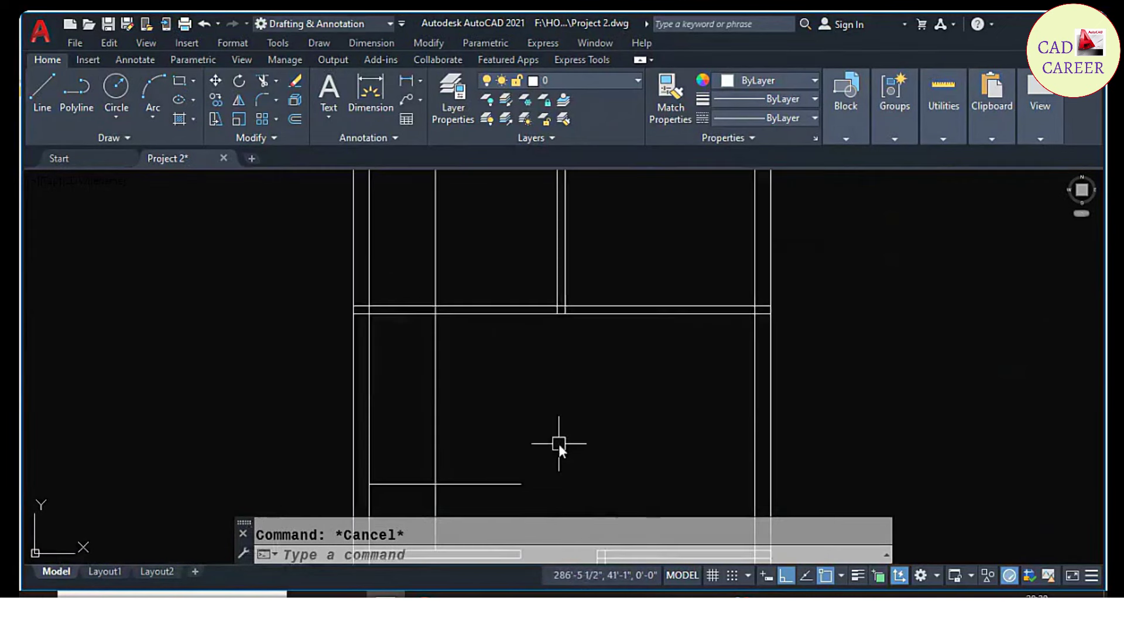
scroll(559, 444, up, 2)
text(o)
key(Return)
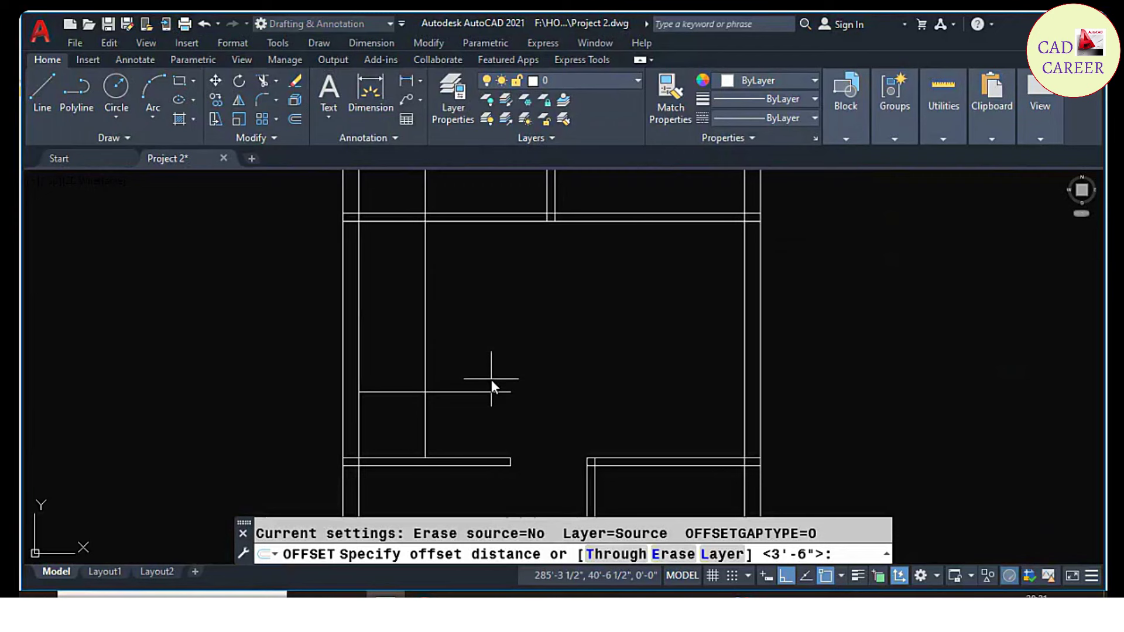
text(10)
key(Return)
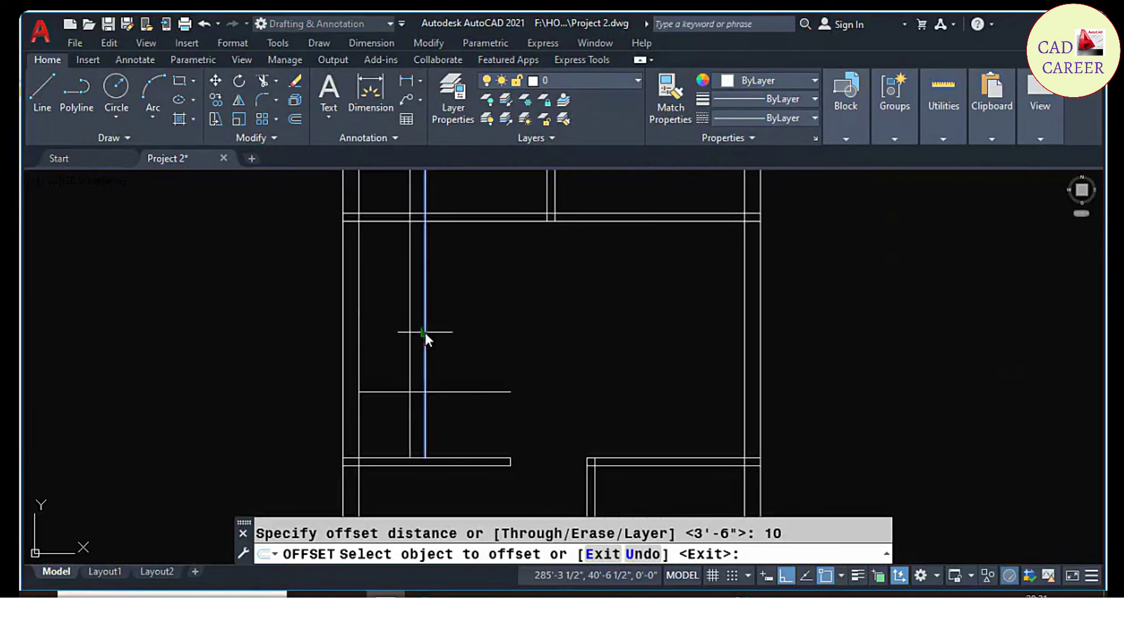
click(426, 333)
click(443, 318)
click(476, 336)
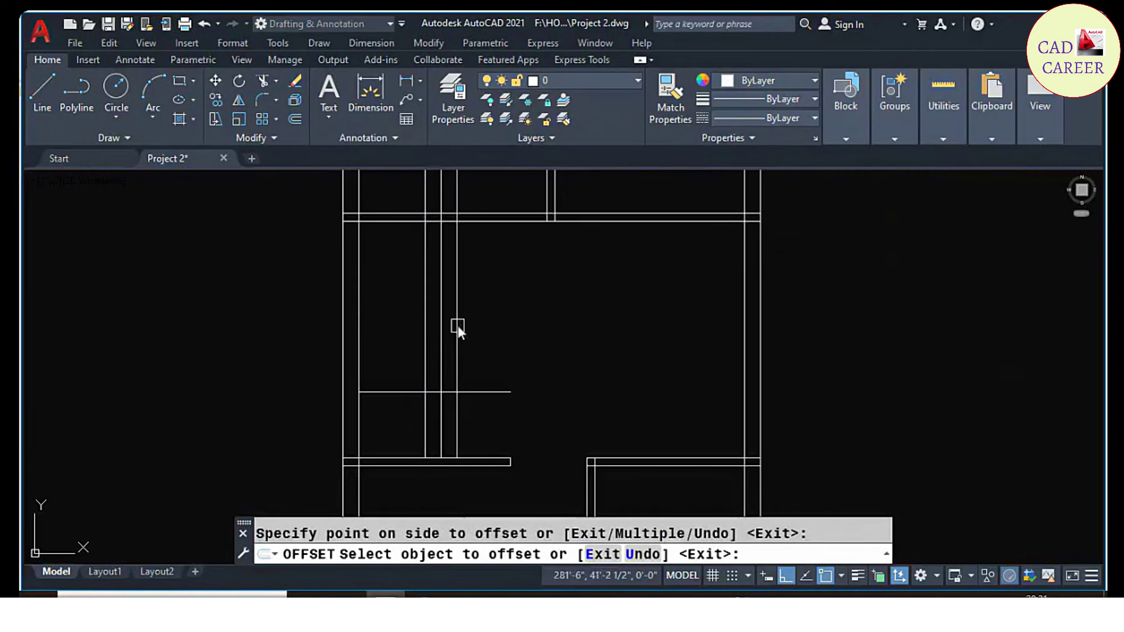
click(510, 339)
Add two more tread lines, each 10" from the previous one
click(473, 321)
click(520, 326)
click(488, 313)
click(524, 328)
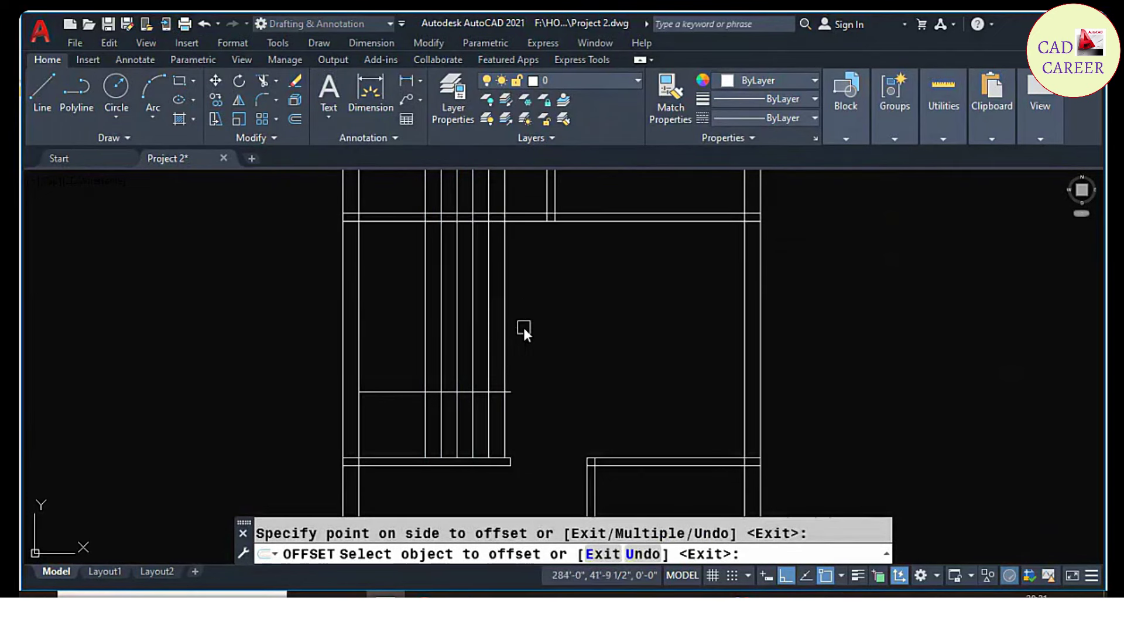
key(Escape)
middle_drag(462, 363, 462, 371)
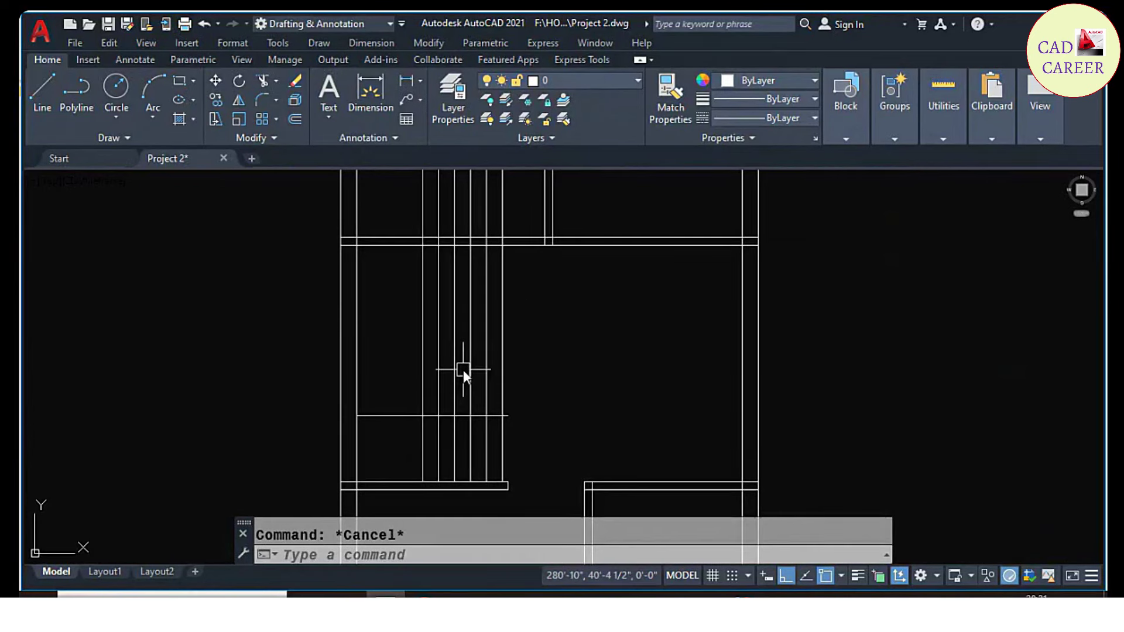
Begin a new offset with a 3'6" distance
text(o)
key(Return)
text(3'6)
Offset the horizontal stair line 3'6" downward
key(Return)
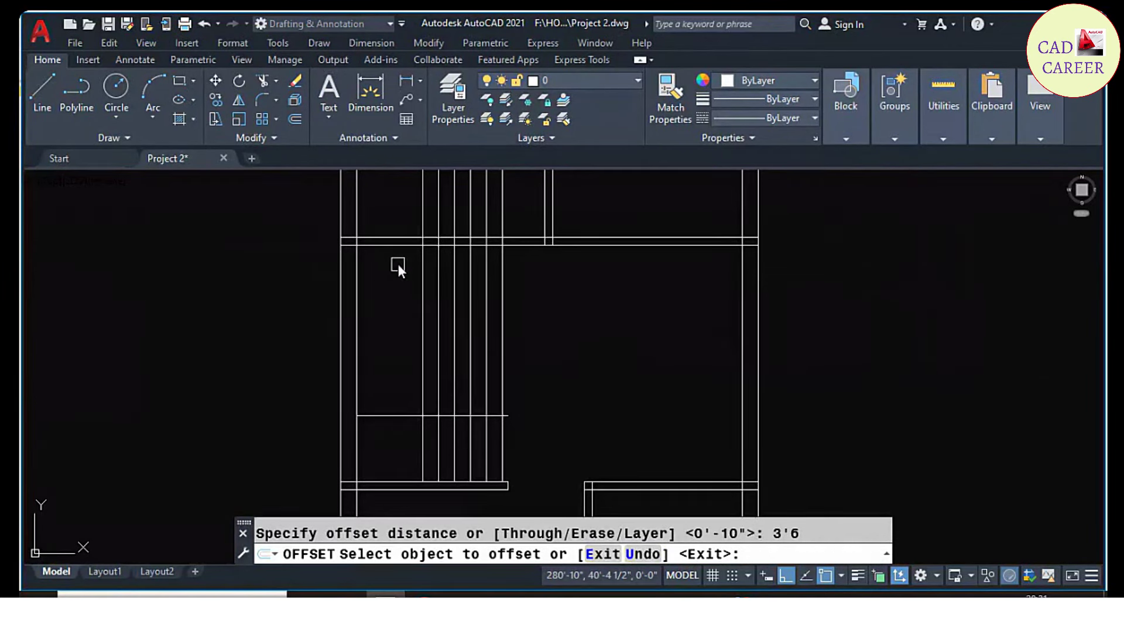
click(398, 246)
click(410, 294)
key(Escape)
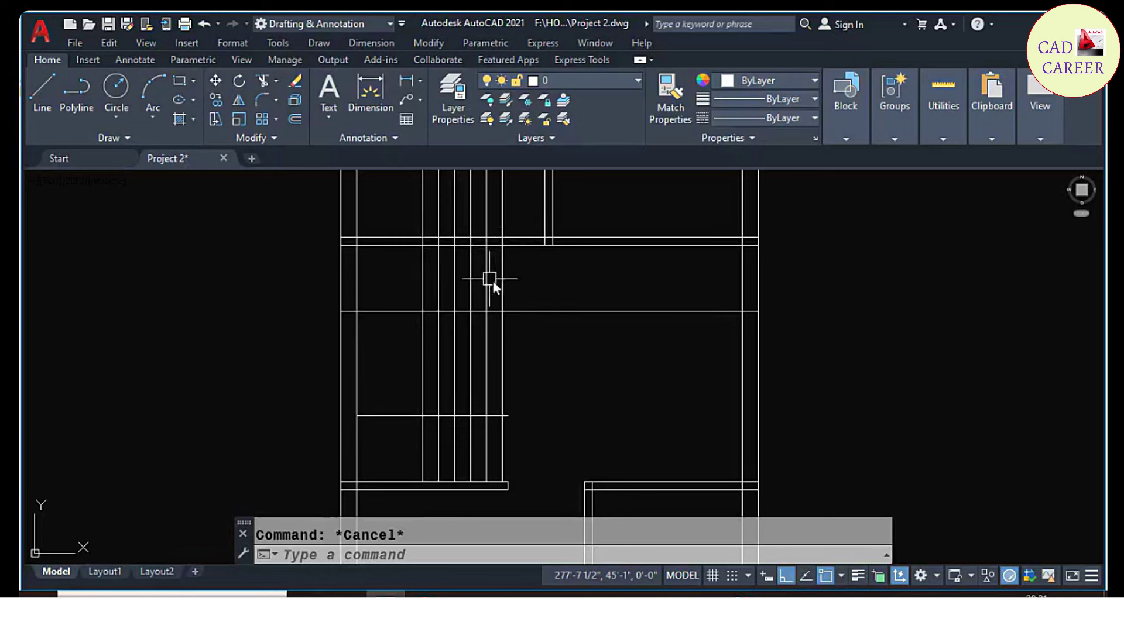
middle_drag(493, 280, 495, 271)
Undo the previous trim and erase the five old vertical stair lines
text(tr)
key(Return)
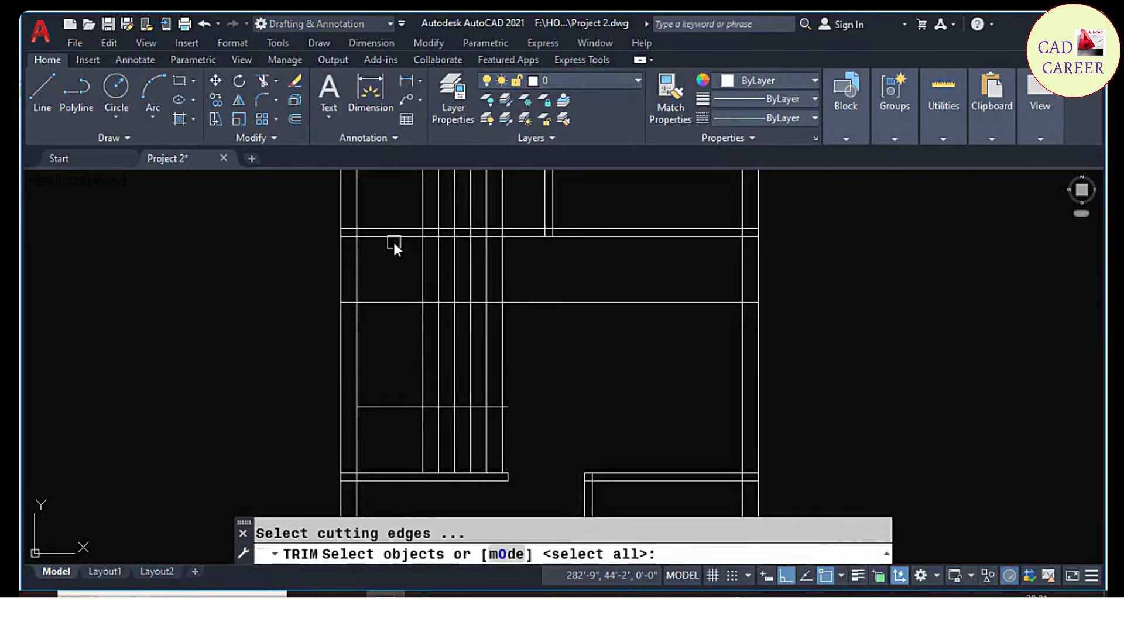
key(Escape)
key(ctrl+z)
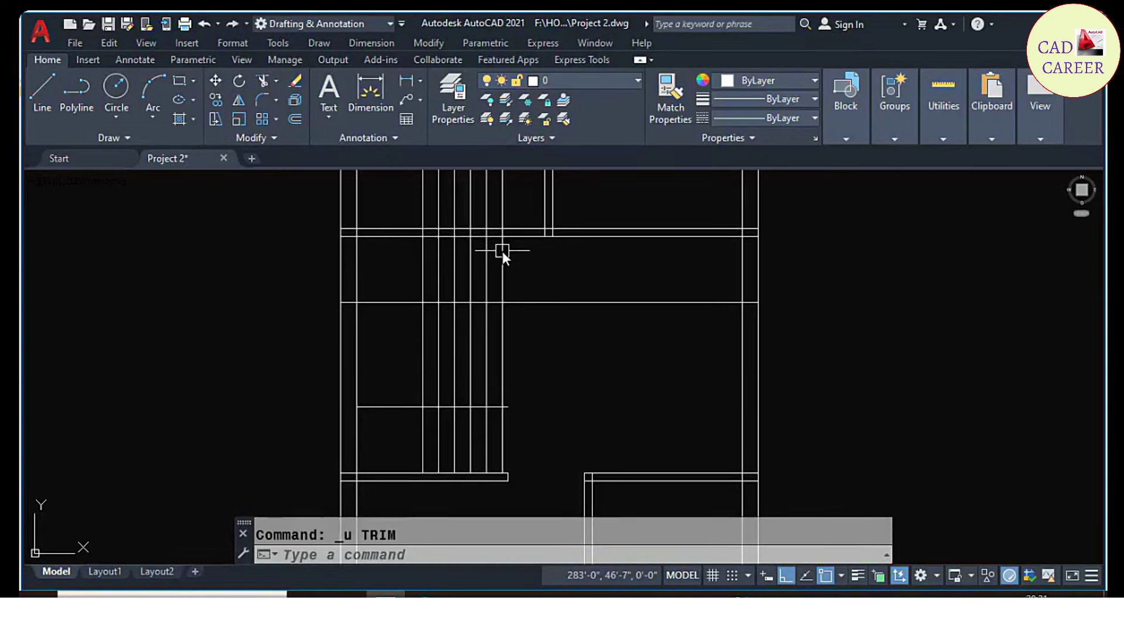
key(Escape)
click(524, 263)
click(418, 297)
text(e)
key(Return)
Offset a vertical stair line 3'6" to the side
middle_drag(486, 294, 486, 344)
text(o)
key(Return)
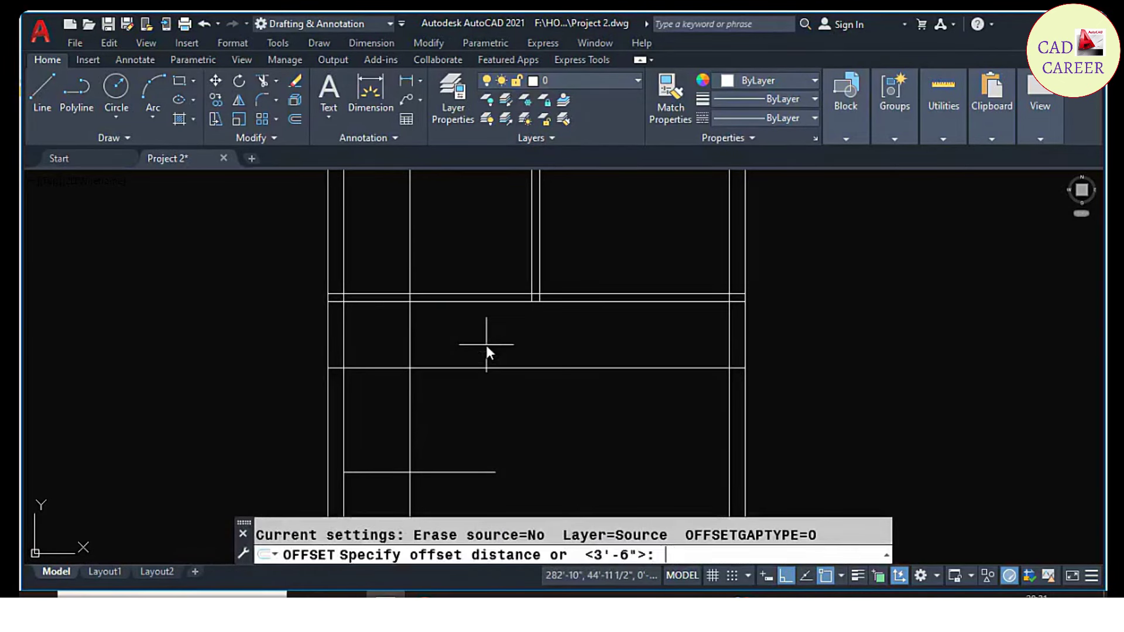
text(3'6)
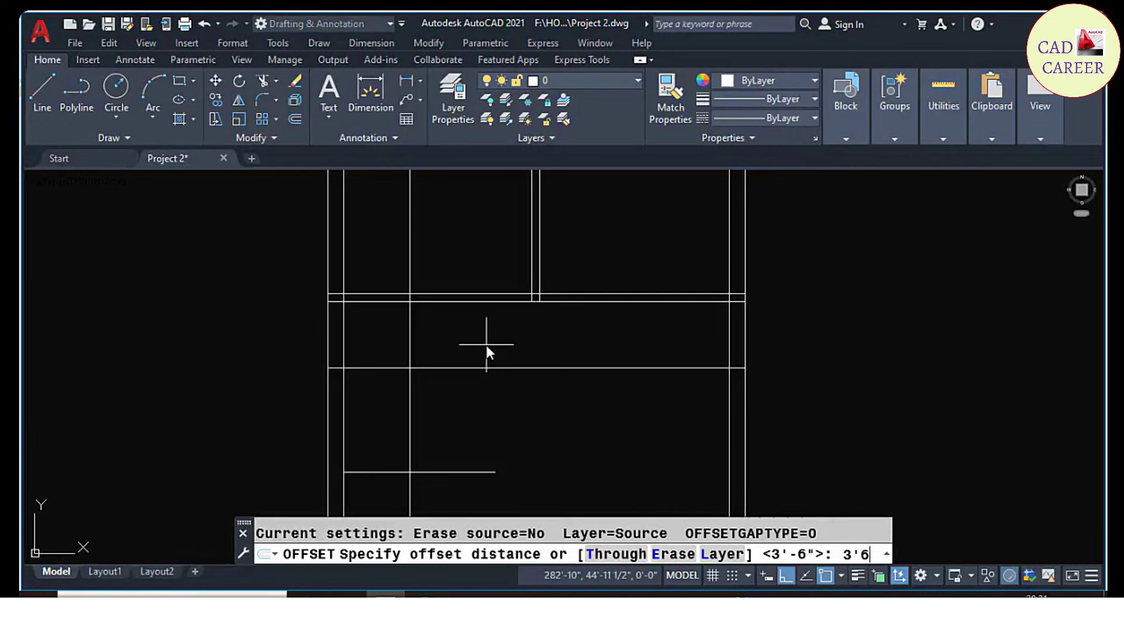
key(Return)
click(533, 266)
click(494, 259)
key(Escape)
mouse_move(476, 305)
middle_down()
mouse_move(471, 274)
mouse_move(471, 324)
middle_up()
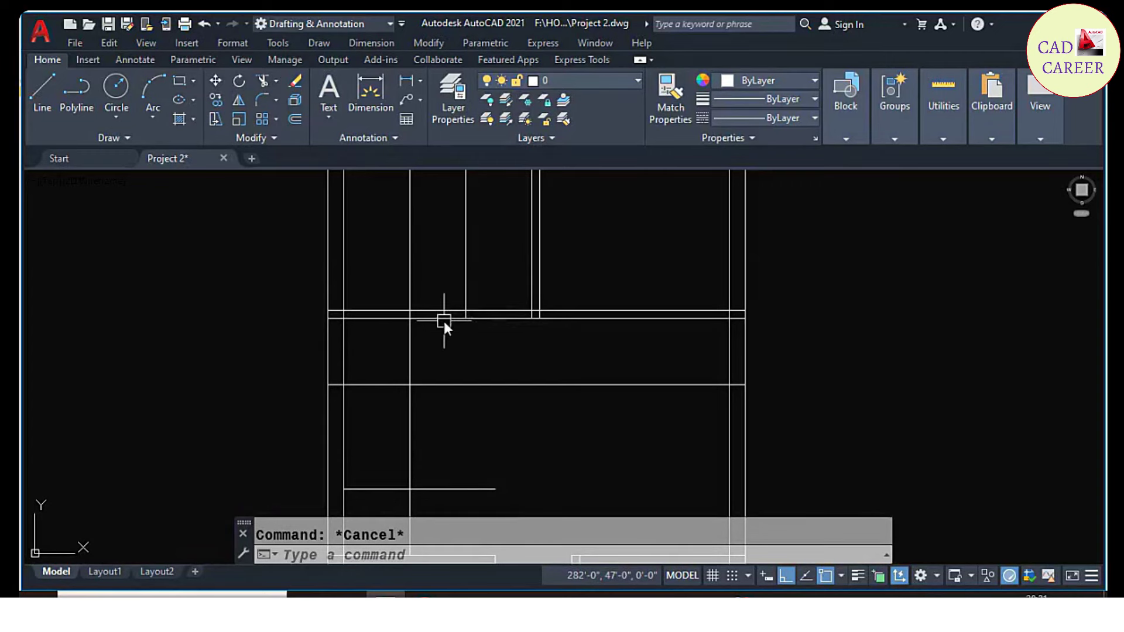
Draw two new tread lines spaced 10" apart from the vertical line
text(o)
key(Return)
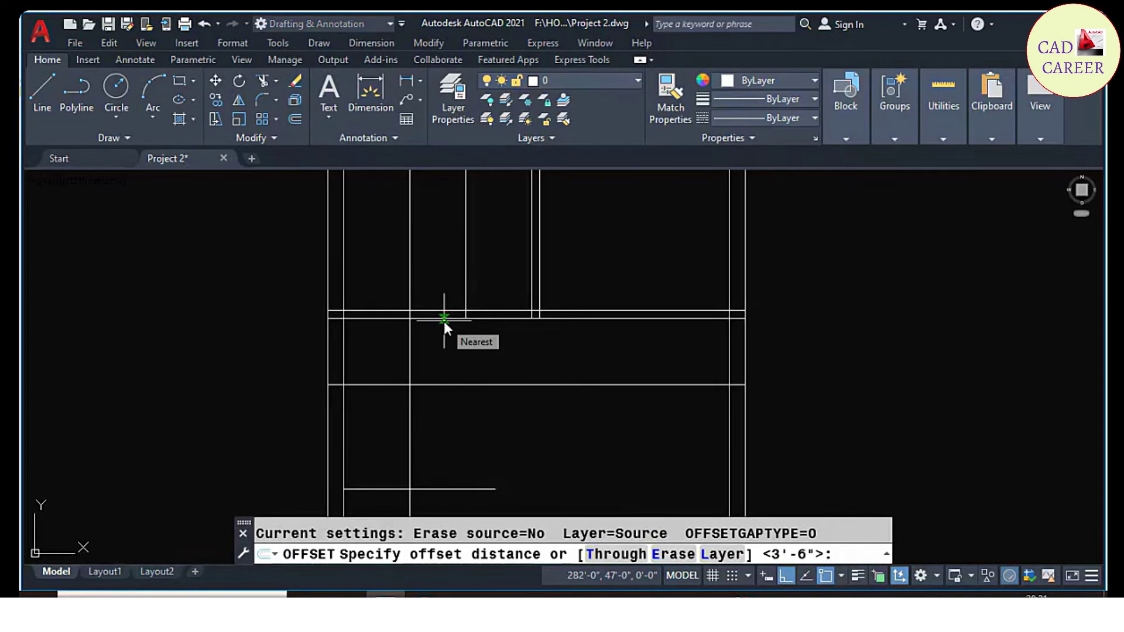
text(10)
key(Return)
click(410, 339)
click(419, 346)
click(437, 347)
click(456, 356)
key(Escape)
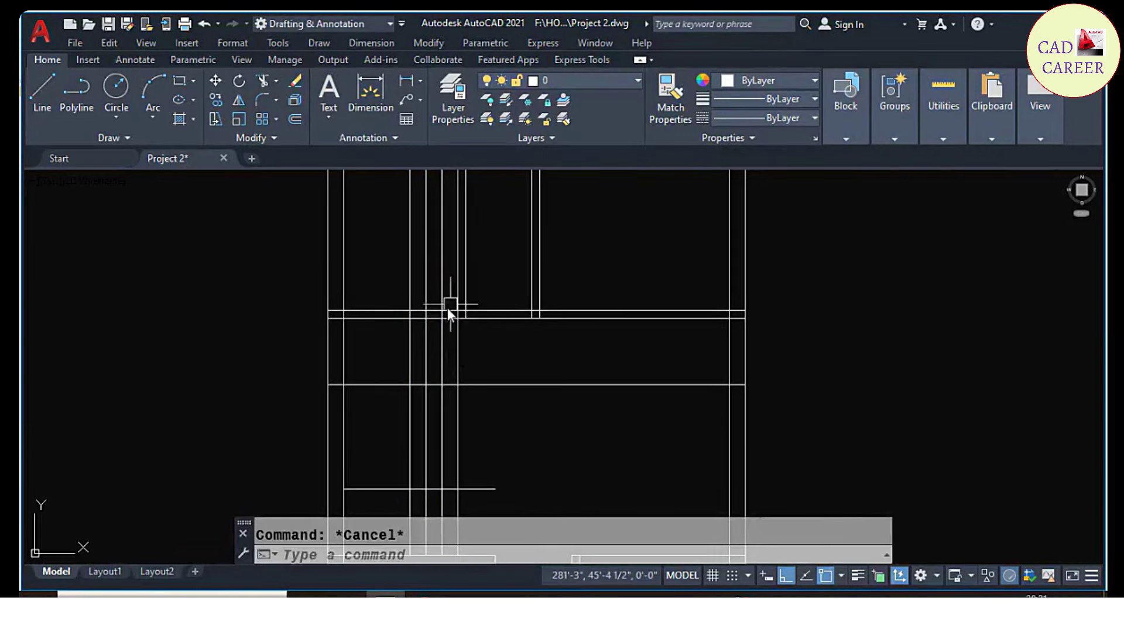
middle_drag(491, 441, 459, 427)
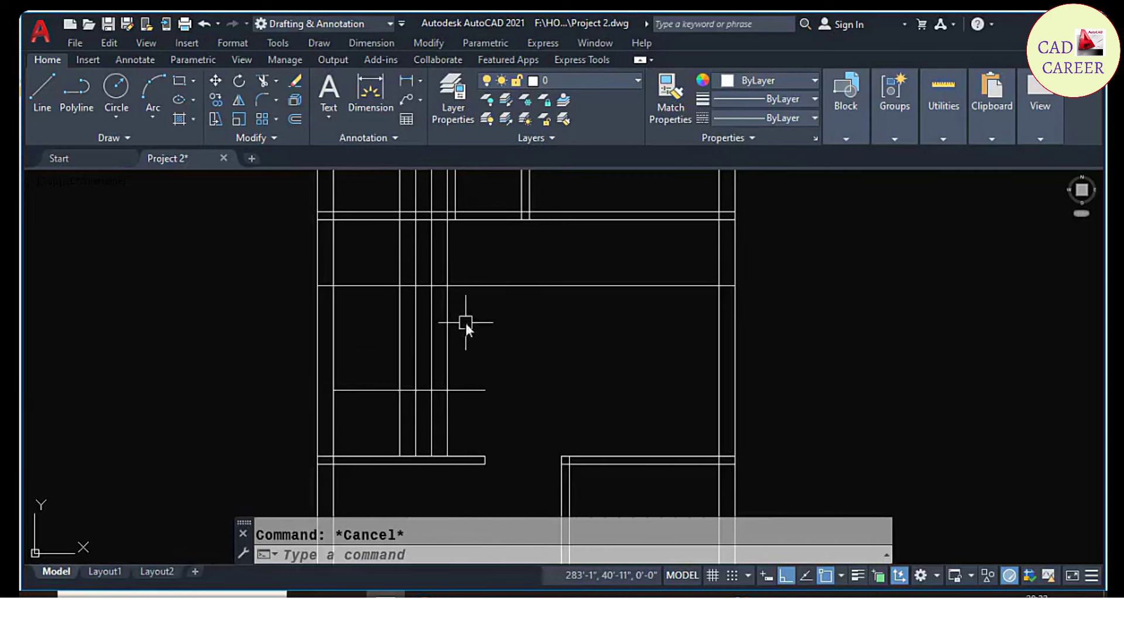
Trim the four vertical tread lines above the horizontal boundary line
middle_drag(466, 322, 468, 399)
text(TR)
key(Return)
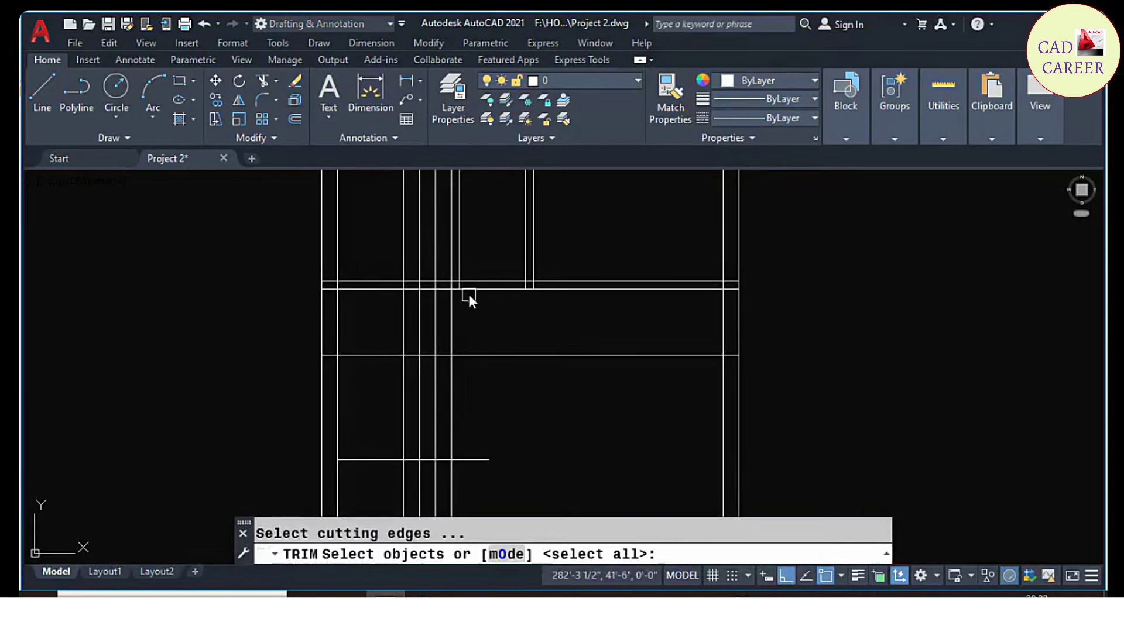
click(468, 289)
scroll(451, 270, up, 5)
key(Return)
click(450, 247)
click(218, 280)
key(Escape)
scroll(374, 298, down, 5)
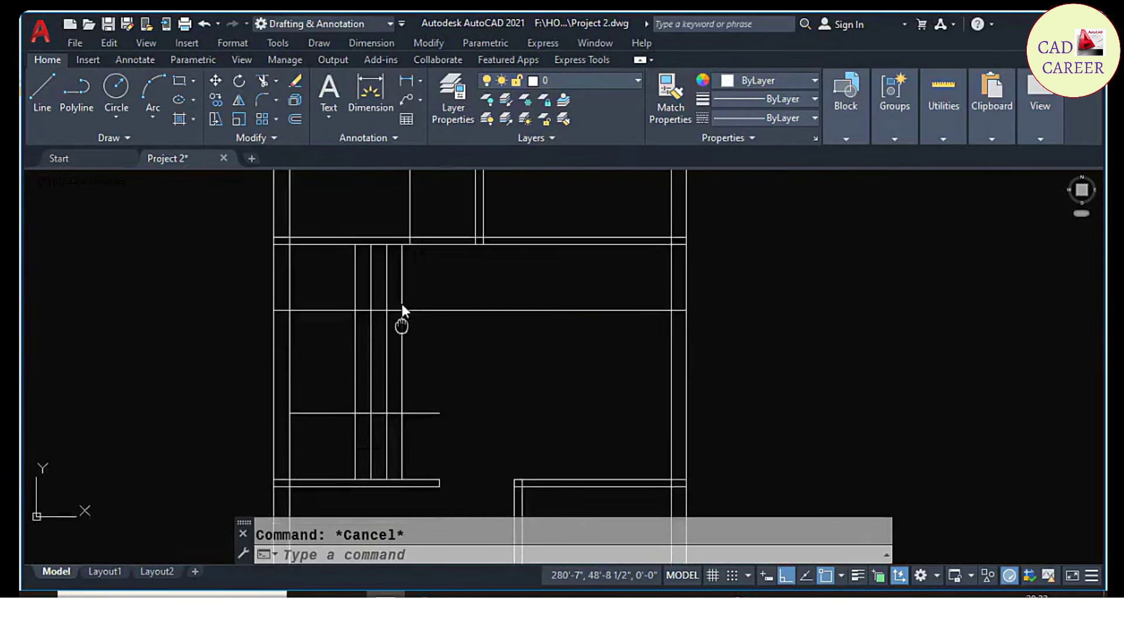
Trim the verticals between three vertical and two horizontal boundary lines
text(TR)
key(Return)
click(427, 232)
click(364, 390)
key(Return)
click(410, 292)
click(358, 345)
key(Return)
Offset the vertical stair line twice by 10 inches to add two tread lines
text(O)
key(Return)
text(10)
key(Return)
click(402, 405)
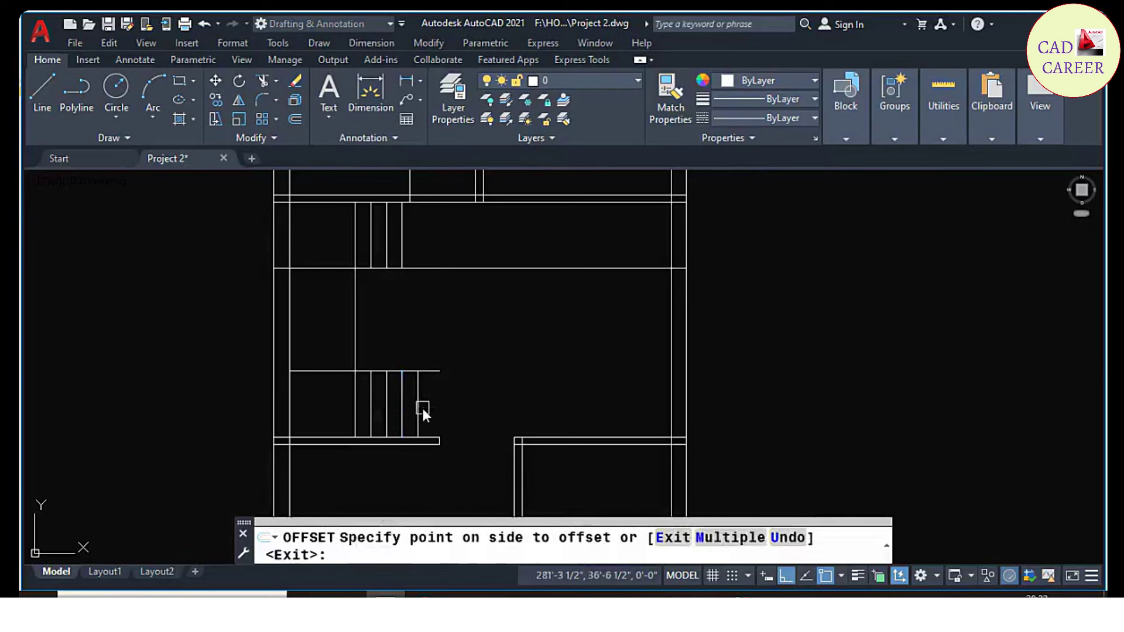
click(417, 404)
click(469, 405)
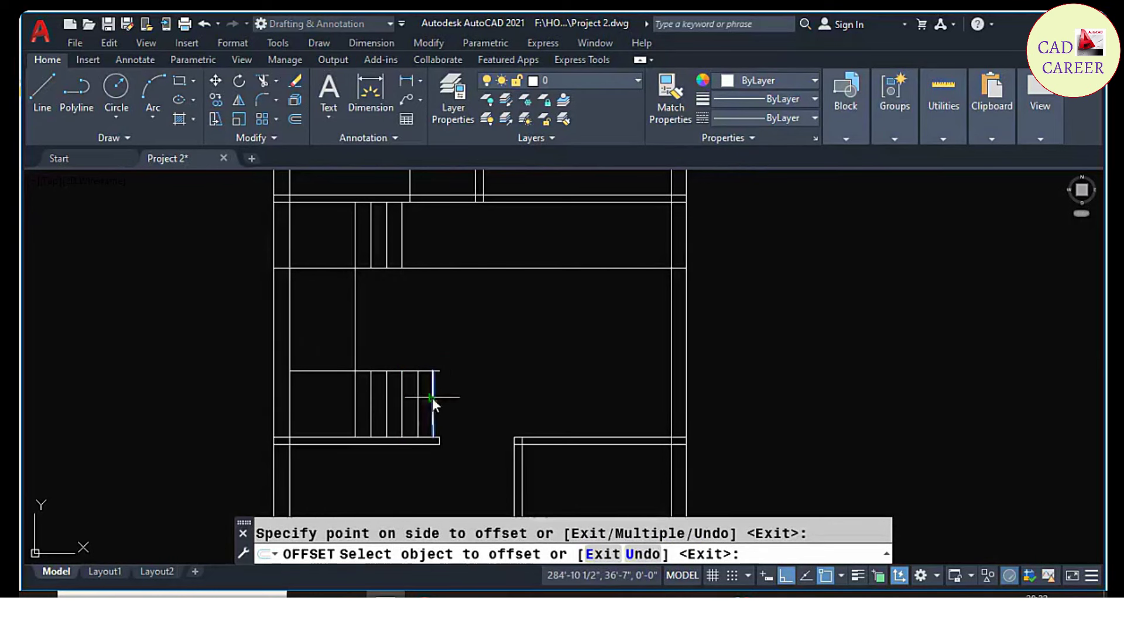
click(433, 398)
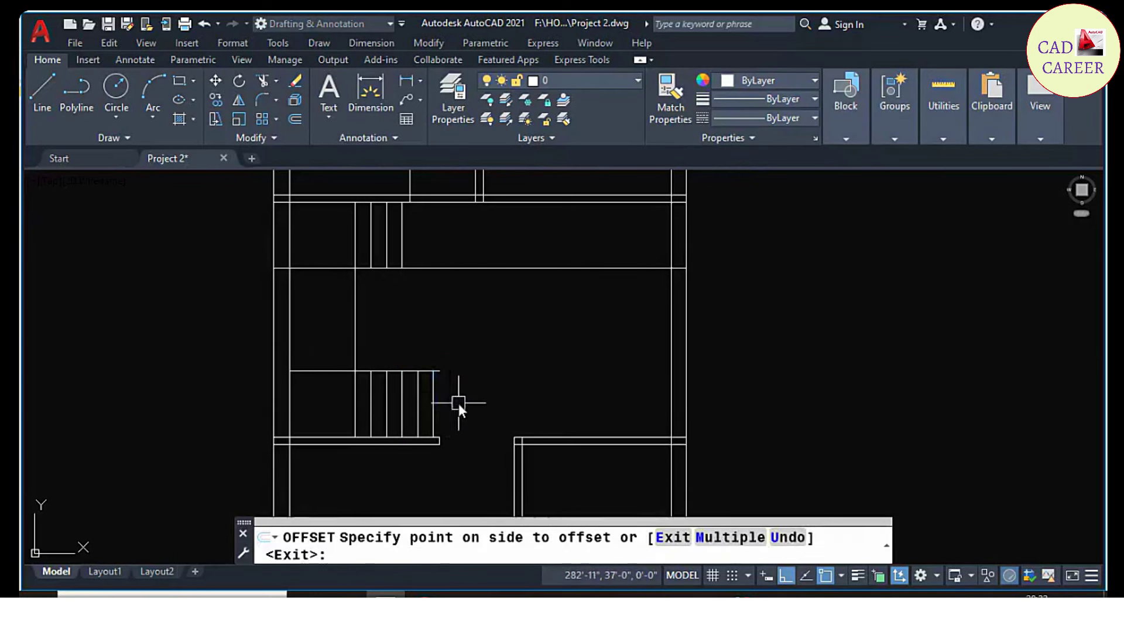
key(Escape)
Pick a vertical line as trim boundary, then cancel the trim
middle_drag(432, 390, 438, 416)
text(tr)
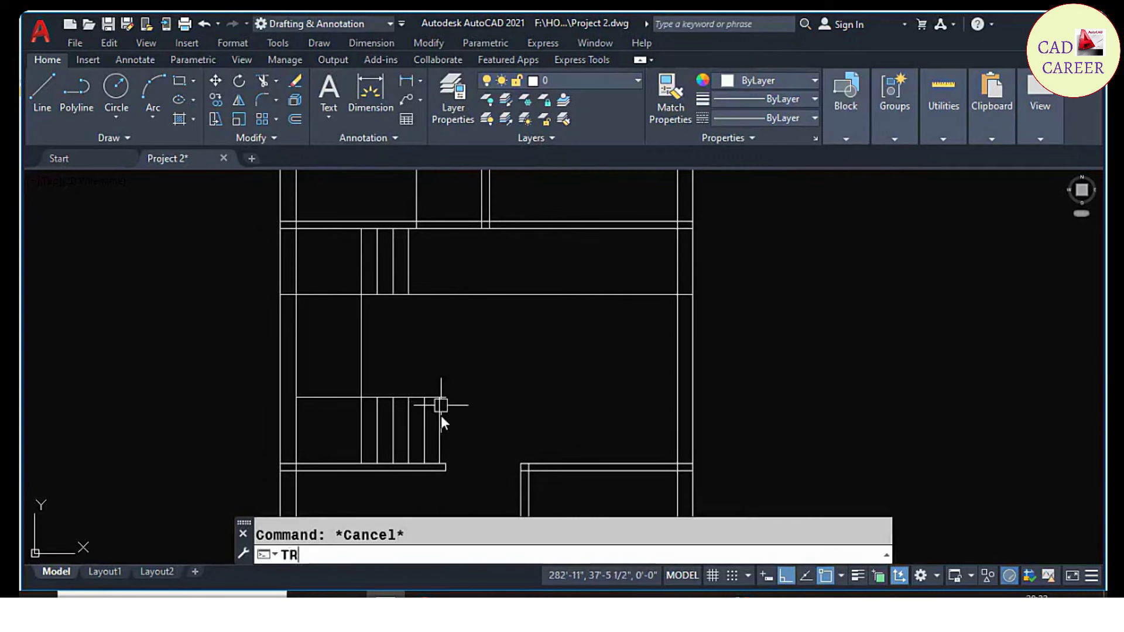
key(Return)
click(441, 427)
key(Return)
key(Escape)
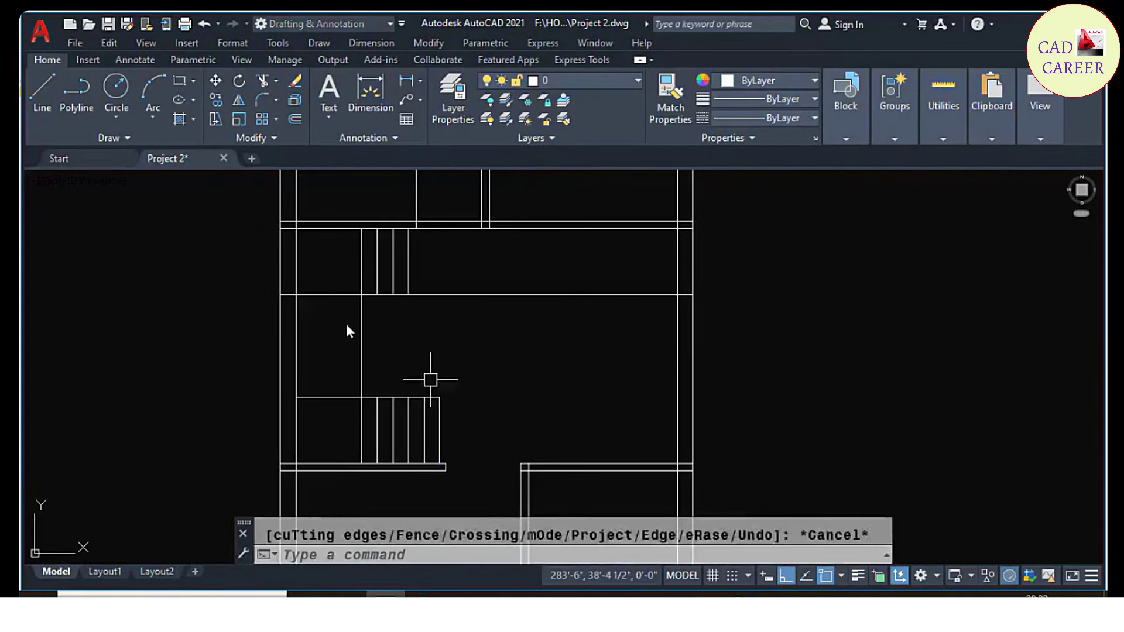
Offset the flight's top horizontal line upward to add two tread lines 10 inches apart
text(a)
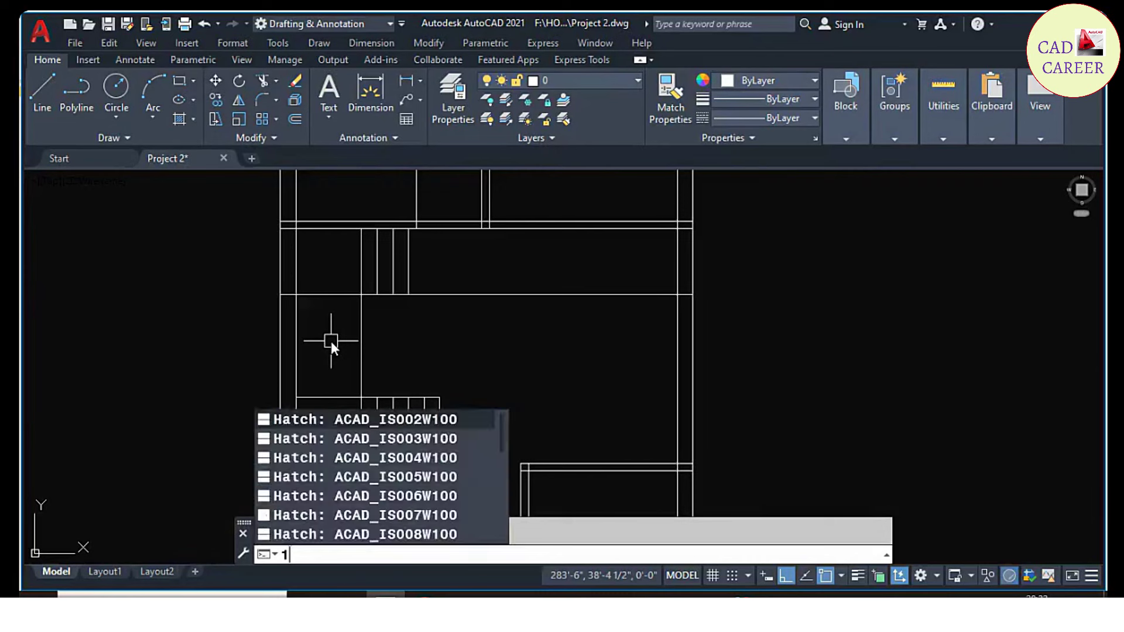
key(BackSpace)
text(0)
key(BackSpace)
text(o)
key(Return)
key(Return)
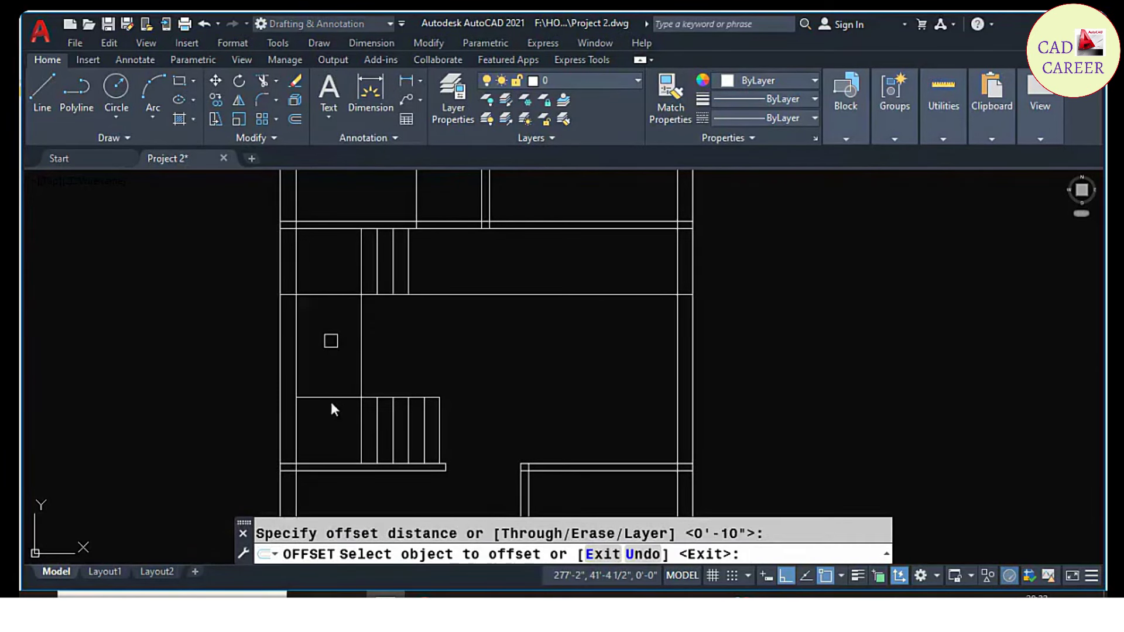
click(331, 398)
click(328, 346)
click(335, 382)
click(331, 354)
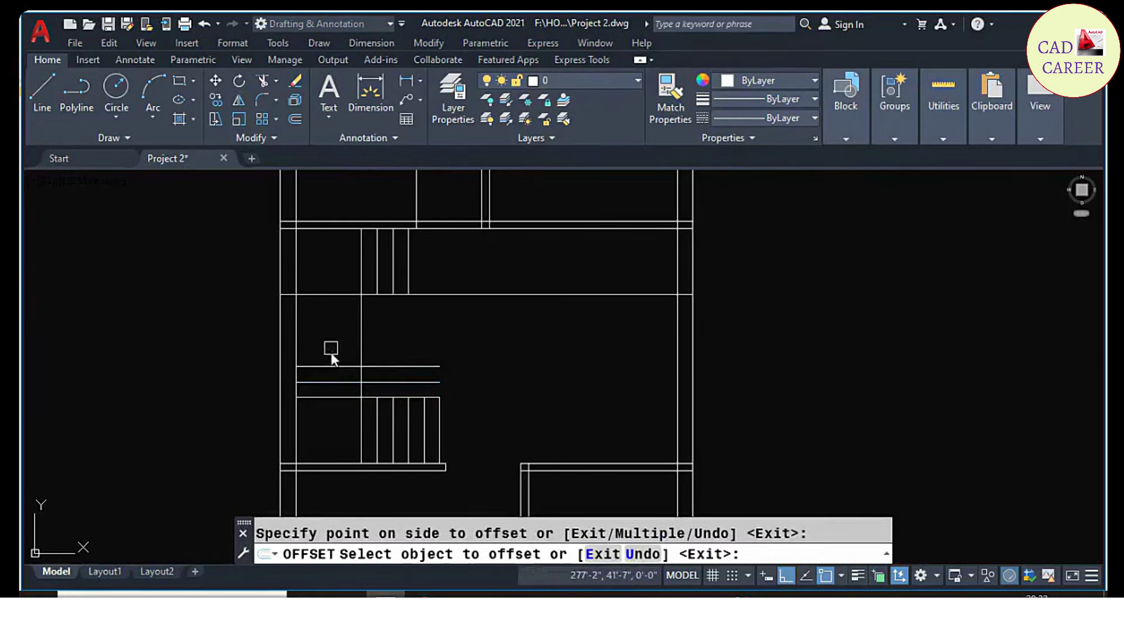
Add the remaining horizontal tread lines 10 inches apart to complete the left flight
click(327, 331)
click(328, 351)
click(325, 328)
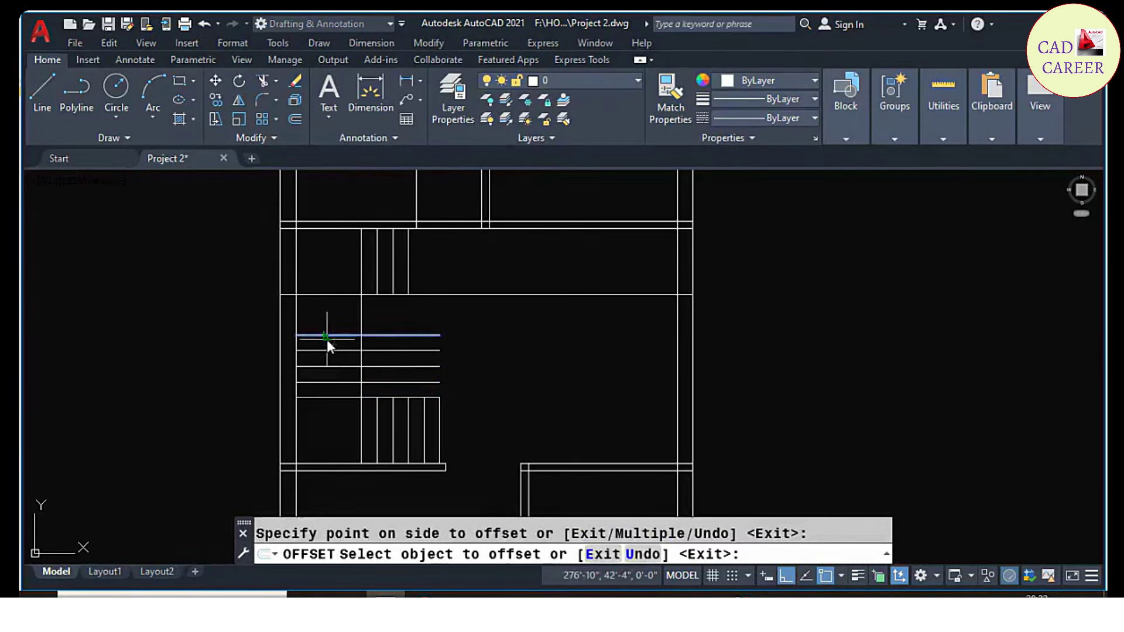
click(325, 319)
click(322, 293)
key(Escape)
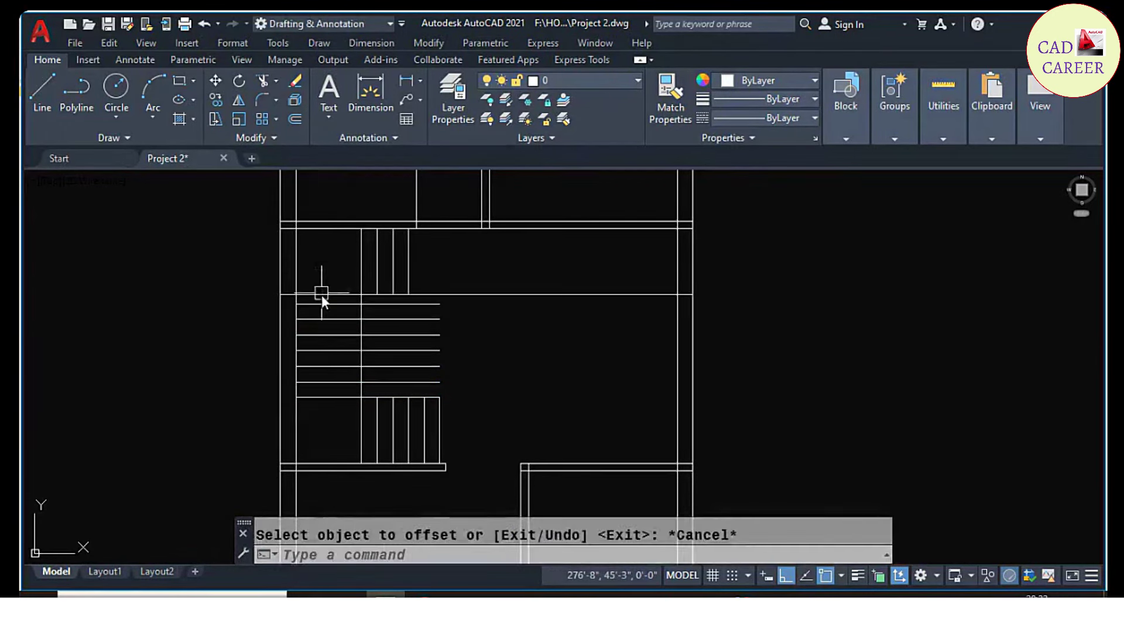
Begin a linear dimension between two of the new tread lines
scroll(322, 295, up, 4)
click(401, 83)
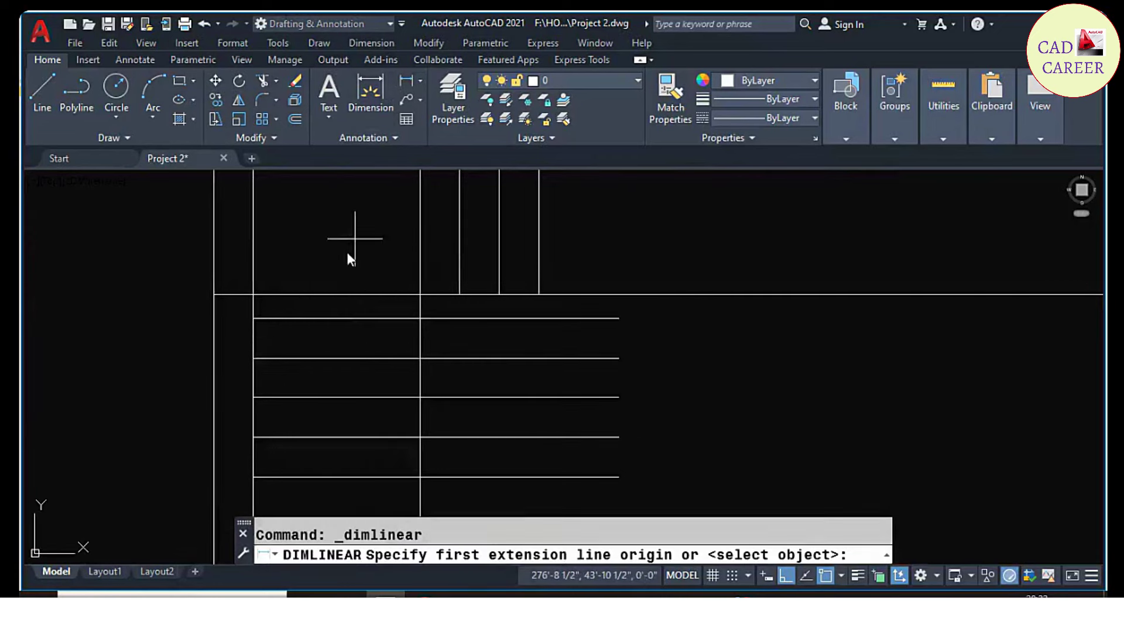
click(326, 295)
click(326, 318)
Cancel the dimension and move the window-selected stair and landing lines down 4
scroll(325, 315, down, 3)
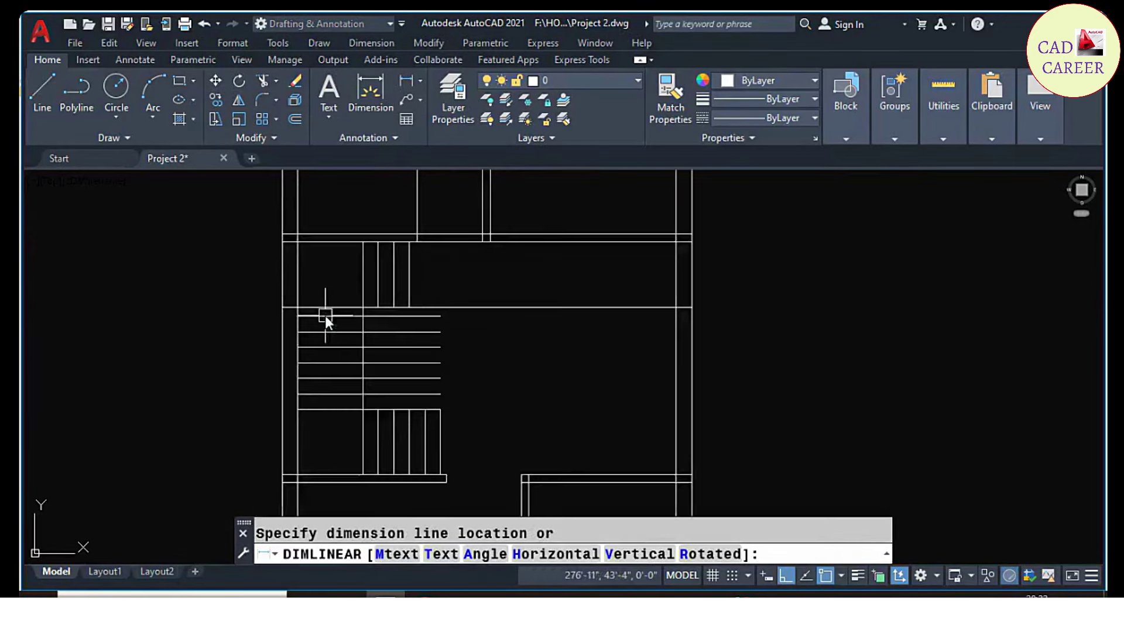
scroll(324, 345, down, 2)
key(Escape)
scroll(293, 386, up, 3)
click(250, 413)
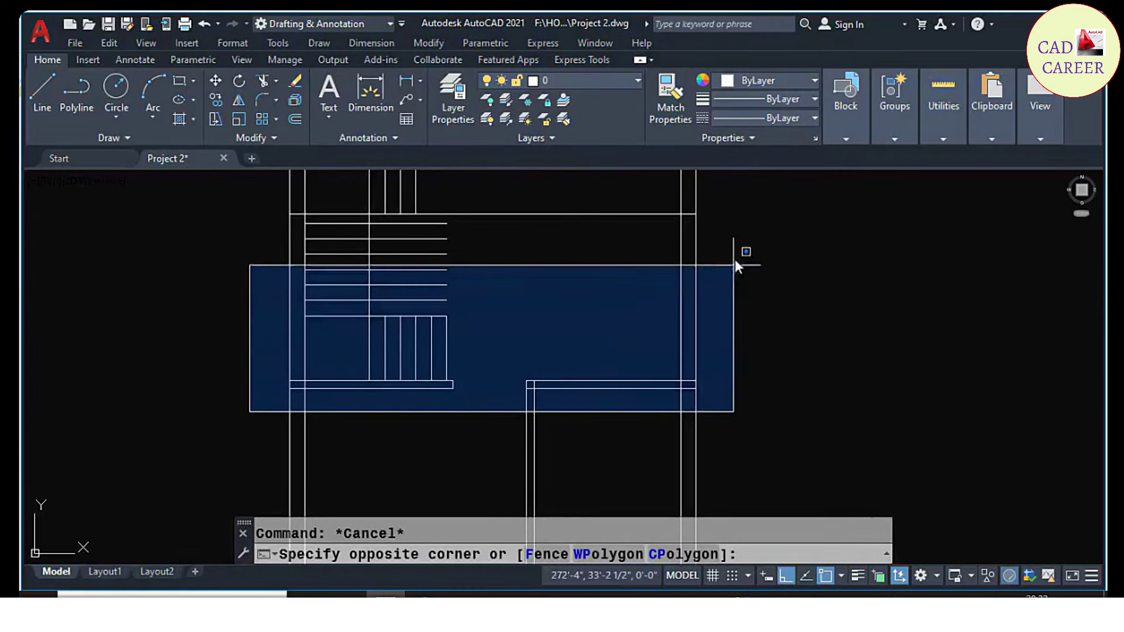
click(743, 219)
text(m)
key(Return)
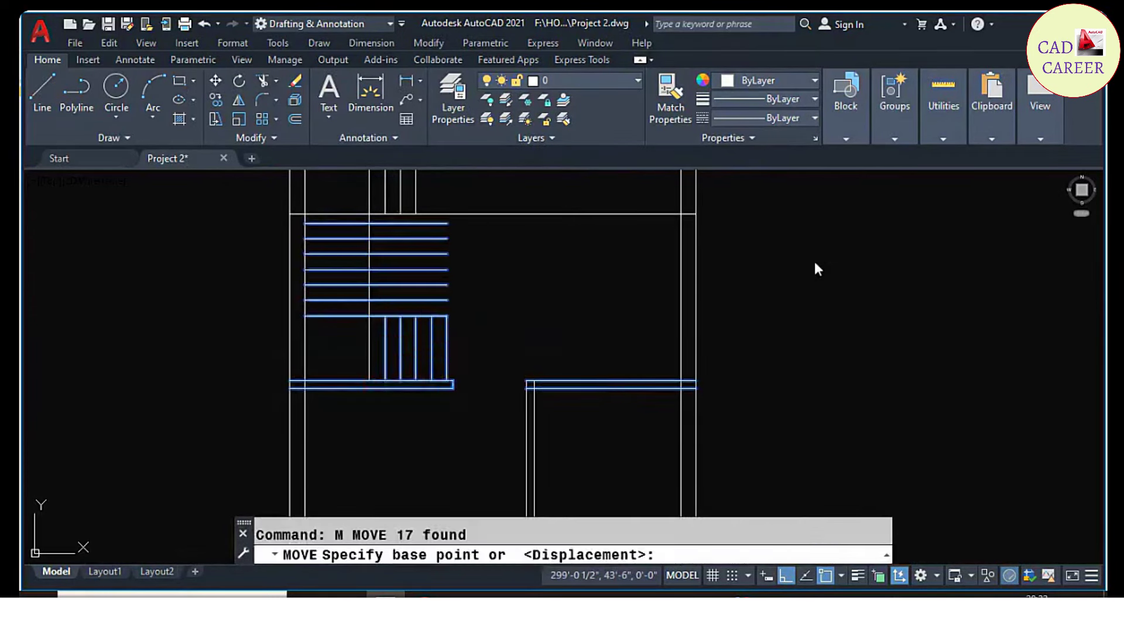
click(814, 259)
text(4)
key(Return)
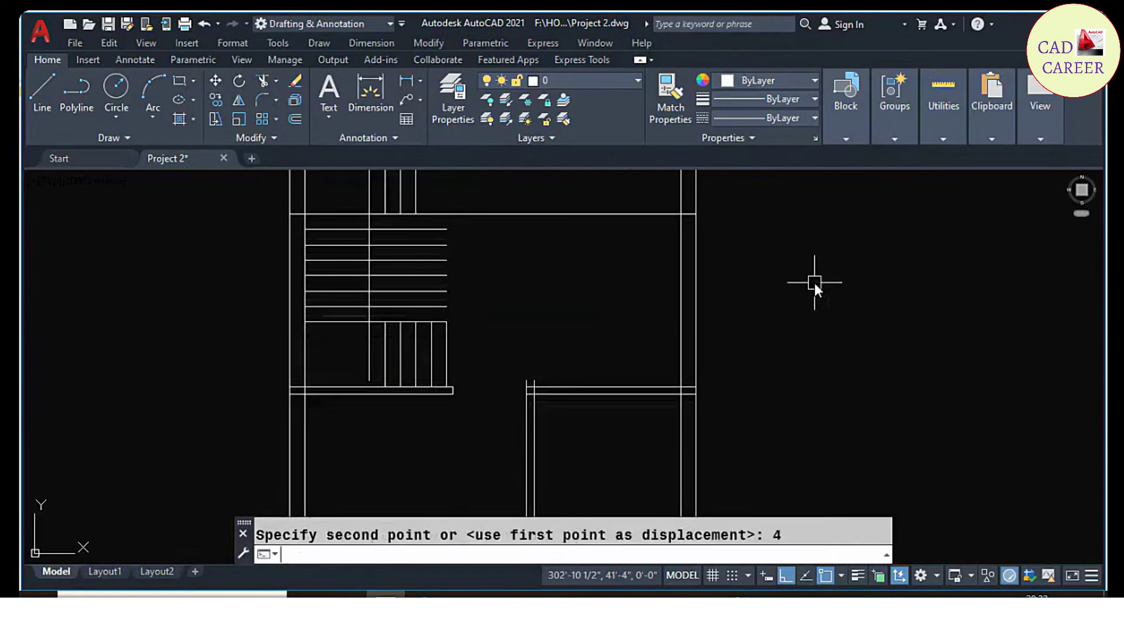
Pick horizontal and extra boundary lines for a trim, then cancel it
text(tr)
key(Return)
click(561, 387)
click(582, 345)
click(513, 382)
key(Return)
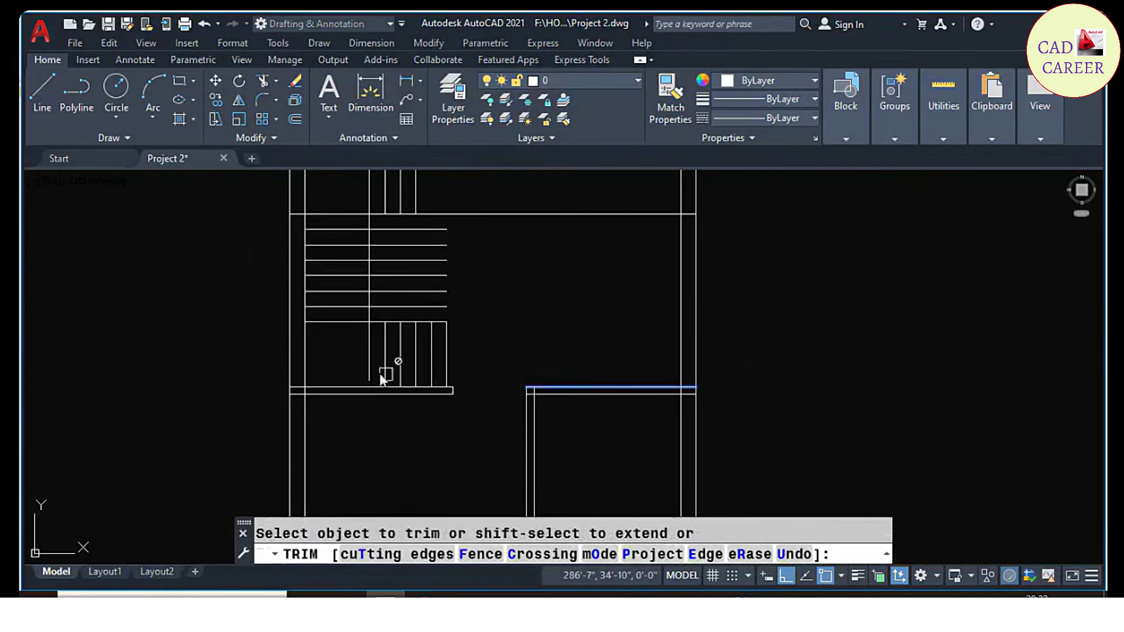
key(Escape)
Trim the stair lines extending past the vertical boundary line
text(tr)
key(Return)
click(364, 347)
key(Return)
click(483, 230)
click(370, 334)
key(Escape)
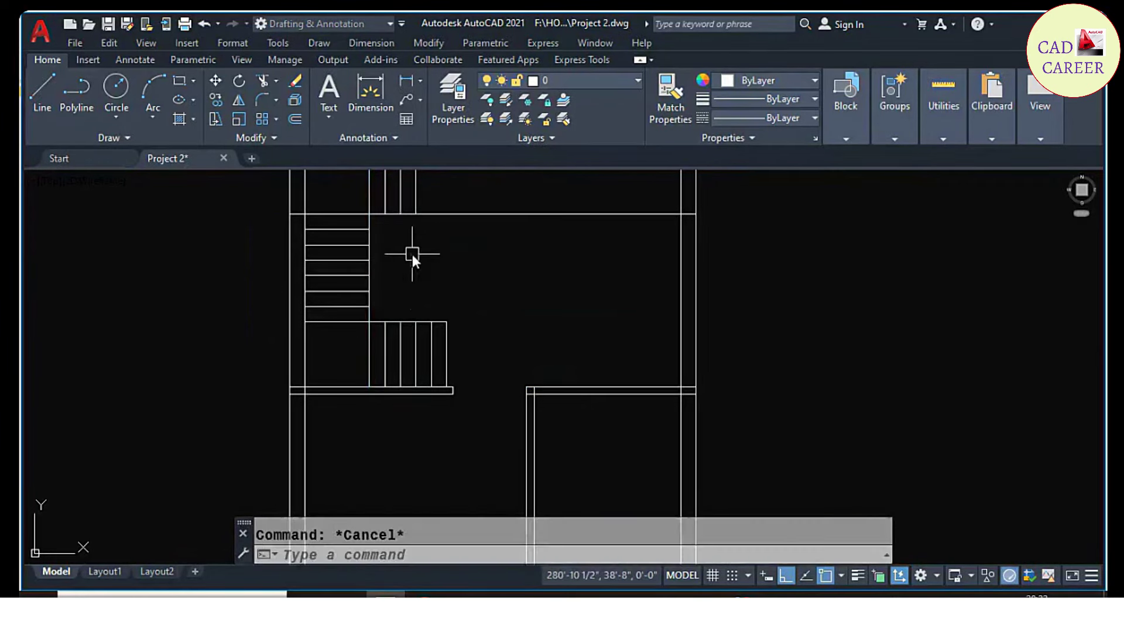
Pick a vertical stair line as trim boundary, then cancel the trim
middle_drag(412, 254, 427, 345)
text(Tr)
key(Return)
click(428, 275)
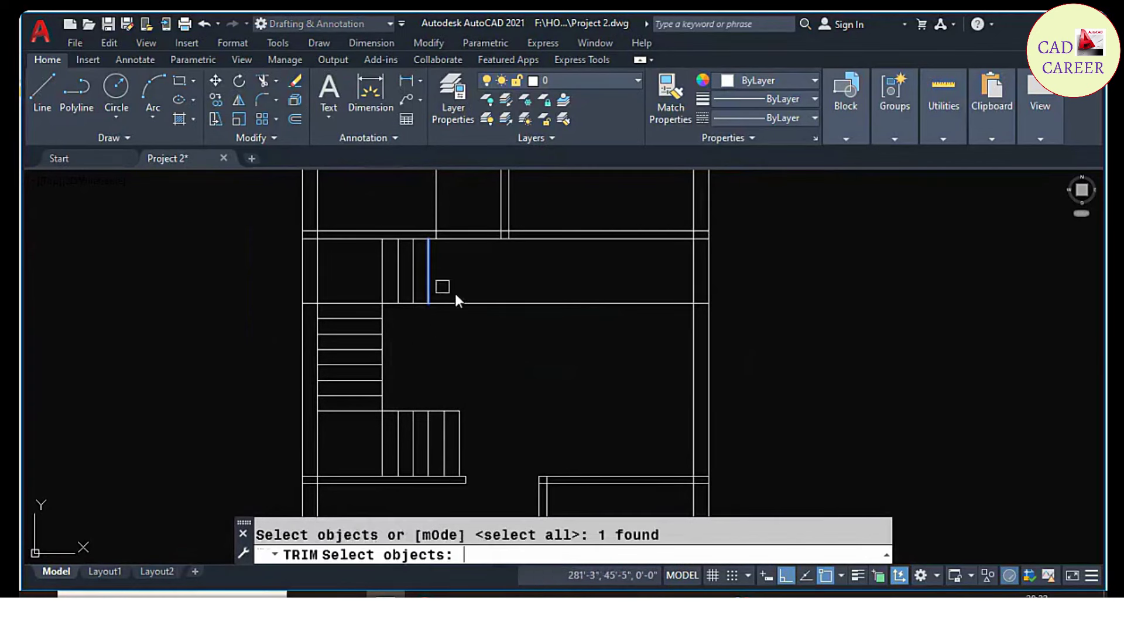
key(Return)
key(Escape)
Trim off the extra line segment at a vertical stair line
middle_drag(472, 330, 472, 318)
text(TR)
key(Return)
click(323, 269)
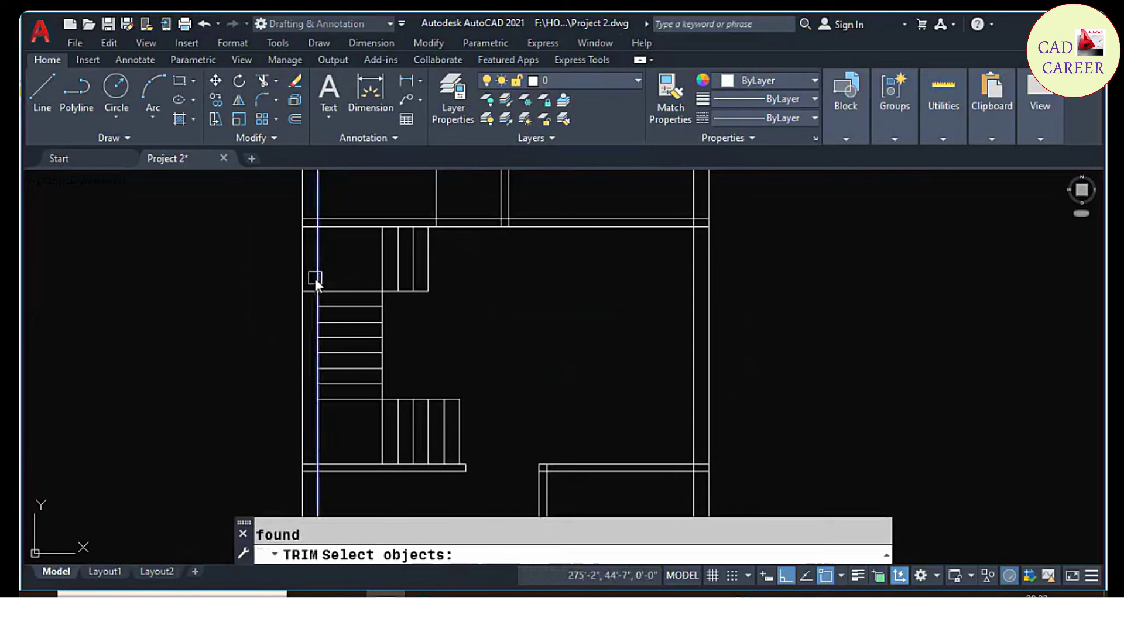
scroll(310, 287, up, 5)
key(Return)
click(315, 299)
key(Return)
scroll(332, 269, down, 3)
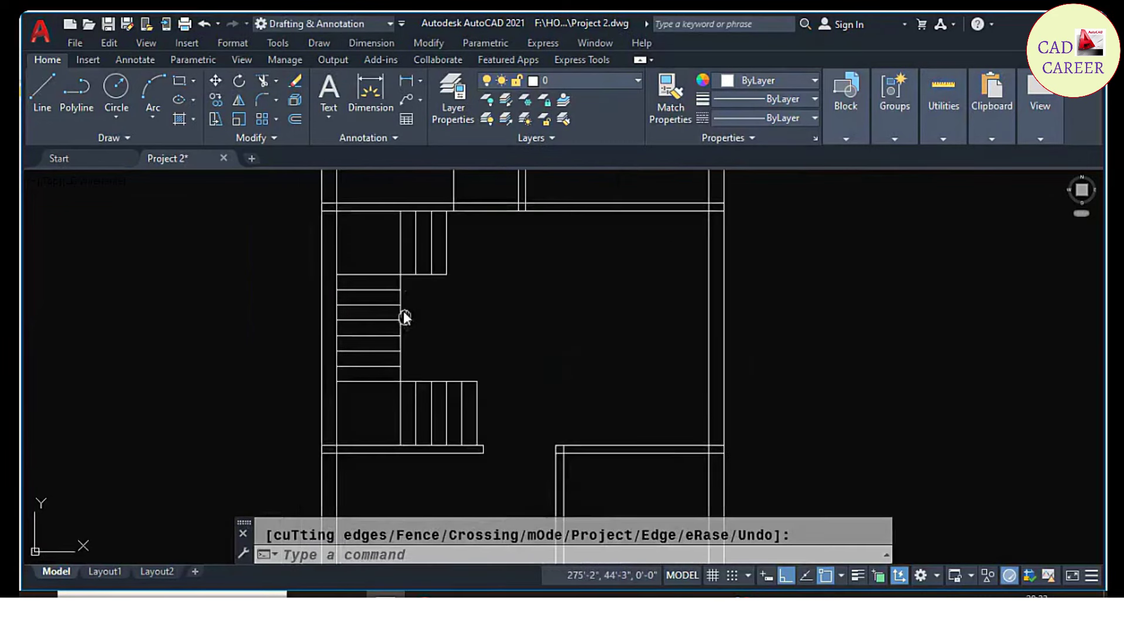
Window-select the lower, upper and middle flight tread lines and erase them
click(489, 365)
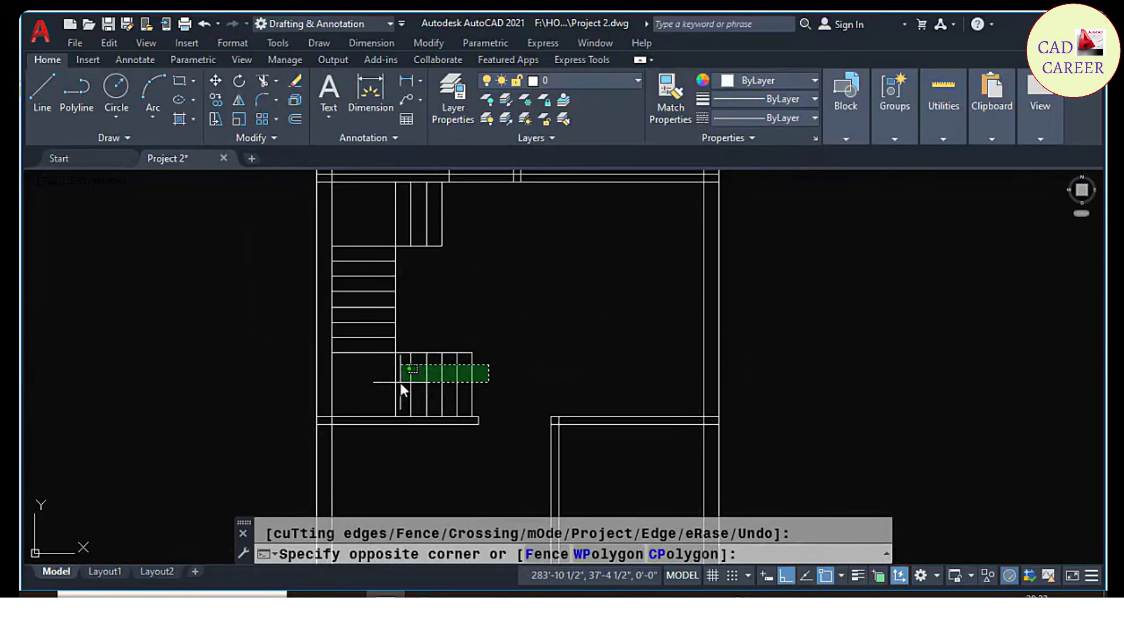
click(401, 381)
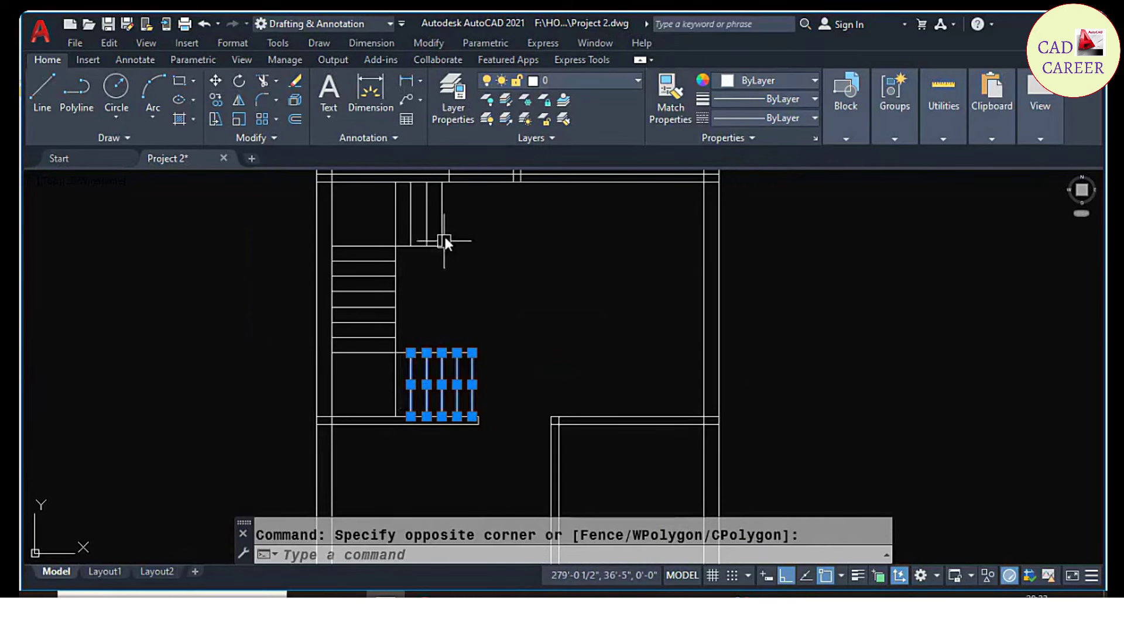
click(454, 202)
click(406, 213)
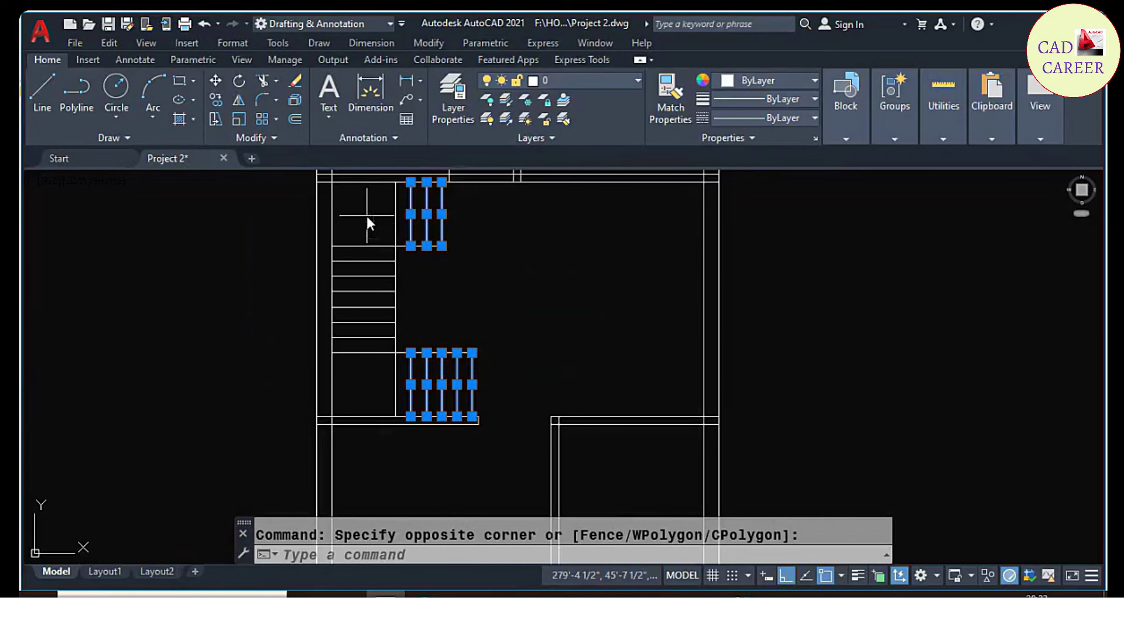
click(367, 216)
click(346, 368)
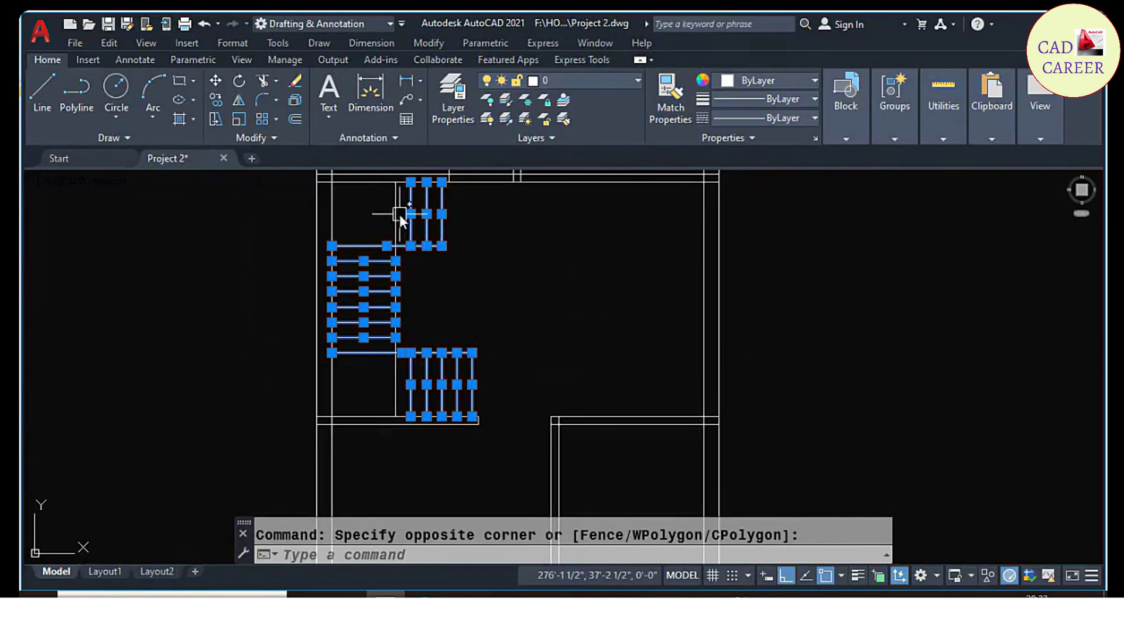
text(e)
key(Return)
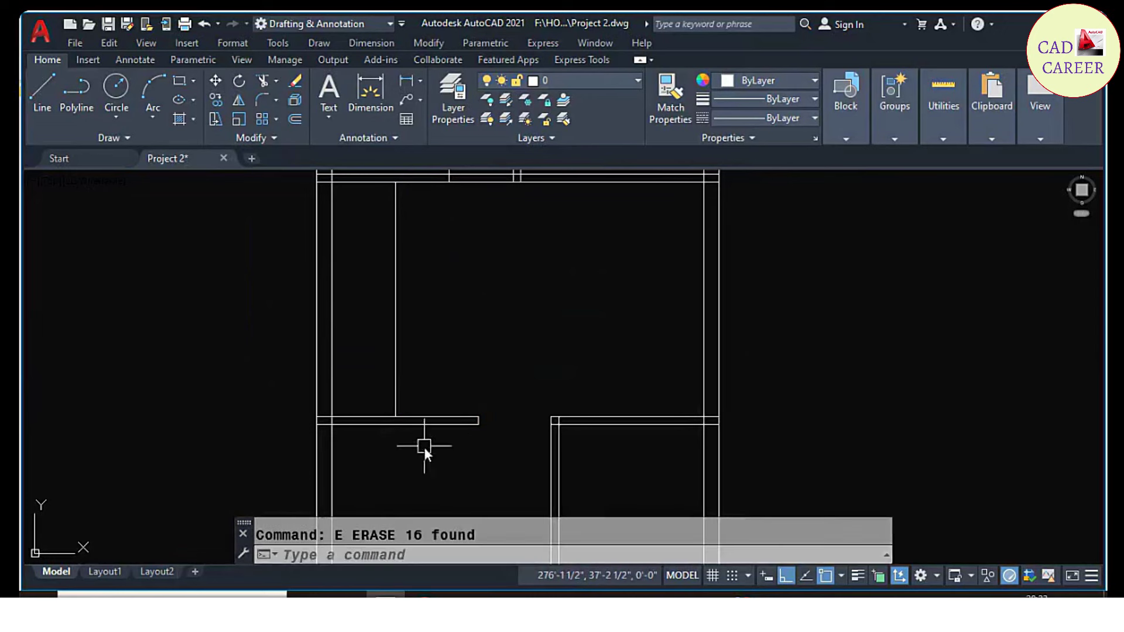
Undo the erase with Ctrl+Z, bringing back both vertical flights and the horizontal flight
key(ctrl+z)
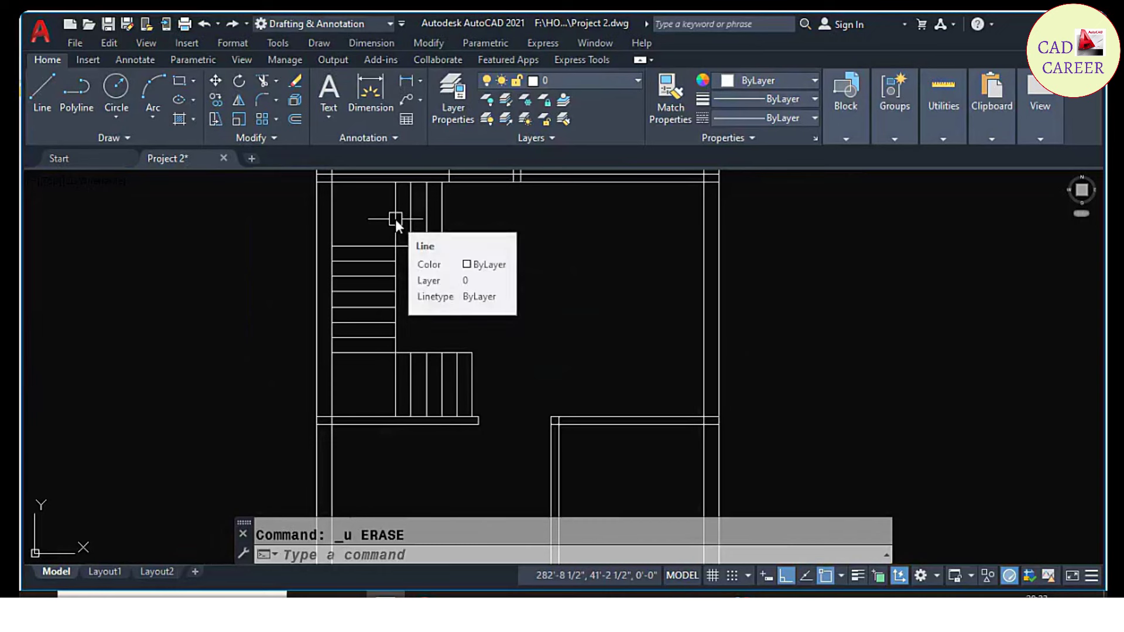
mouse_move(470, 228)
middle_down()
mouse_move(469, 310)
mouse_move(473, 271)
middle_up()
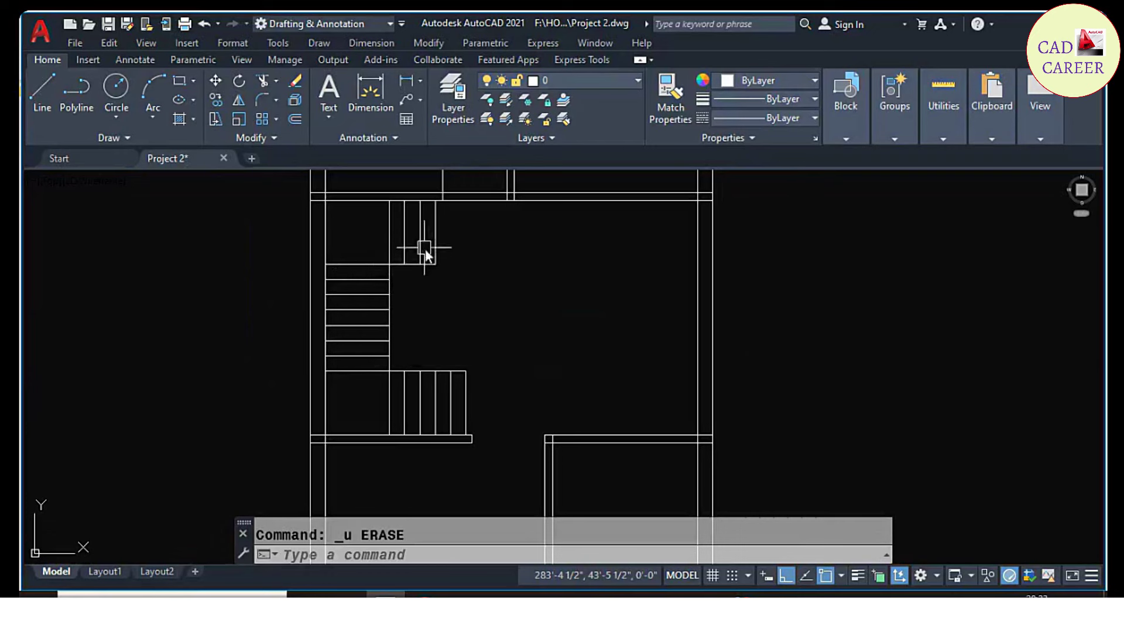
middle_drag(438, 338, 442, 327)
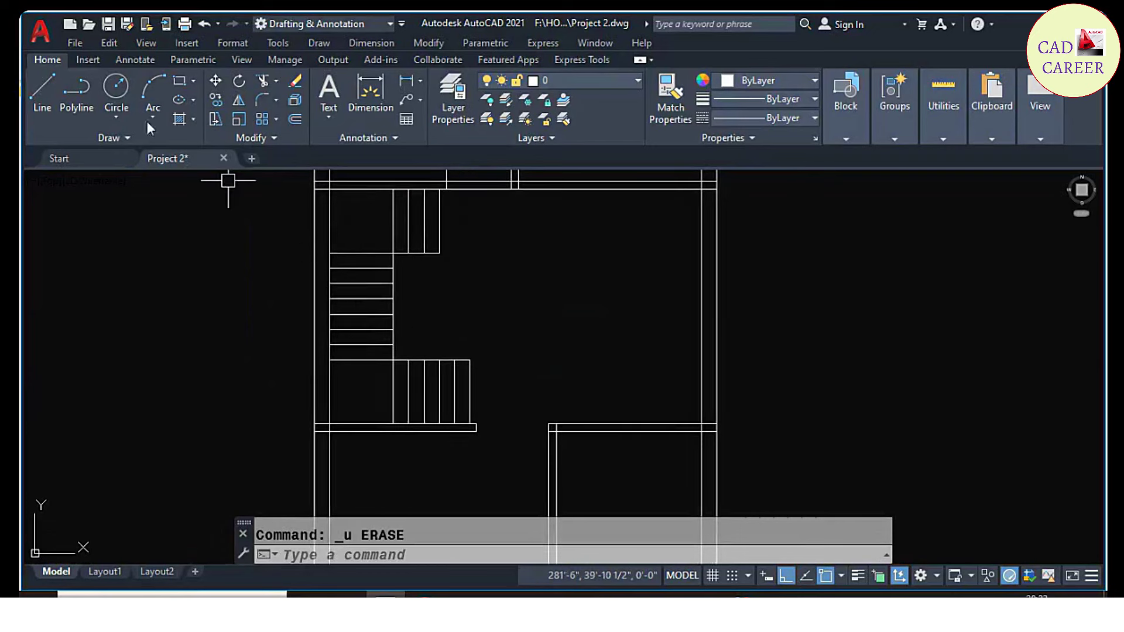
Draw a diagonal line across the lower landing and another across the upper landing
click(42, 94)
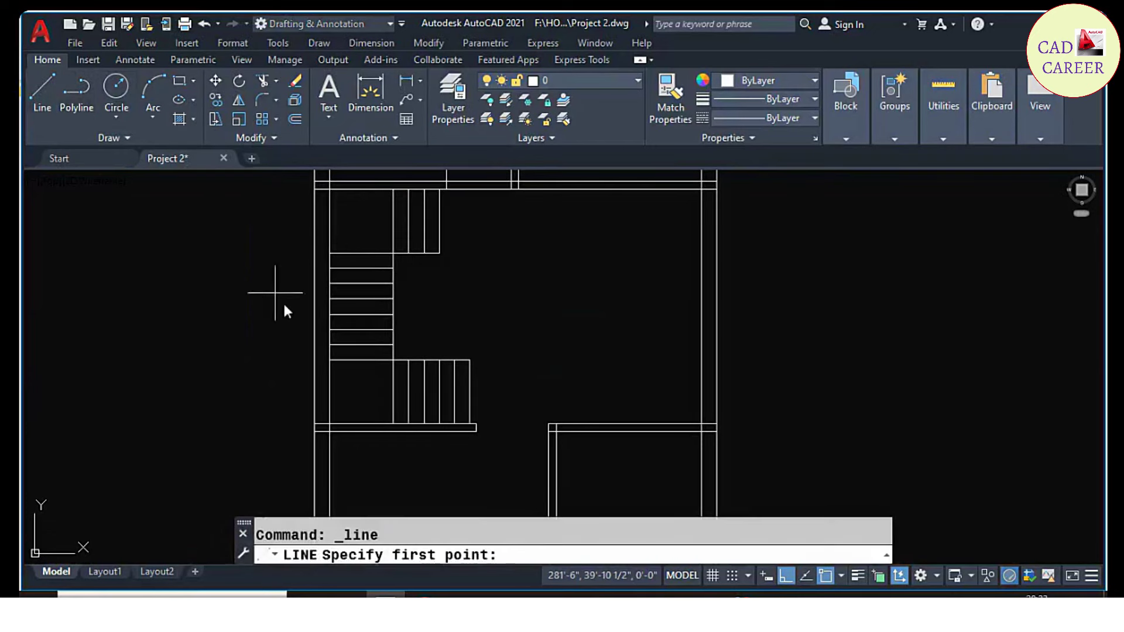
click(332, 422)
click(393, 360)
key(Escape)
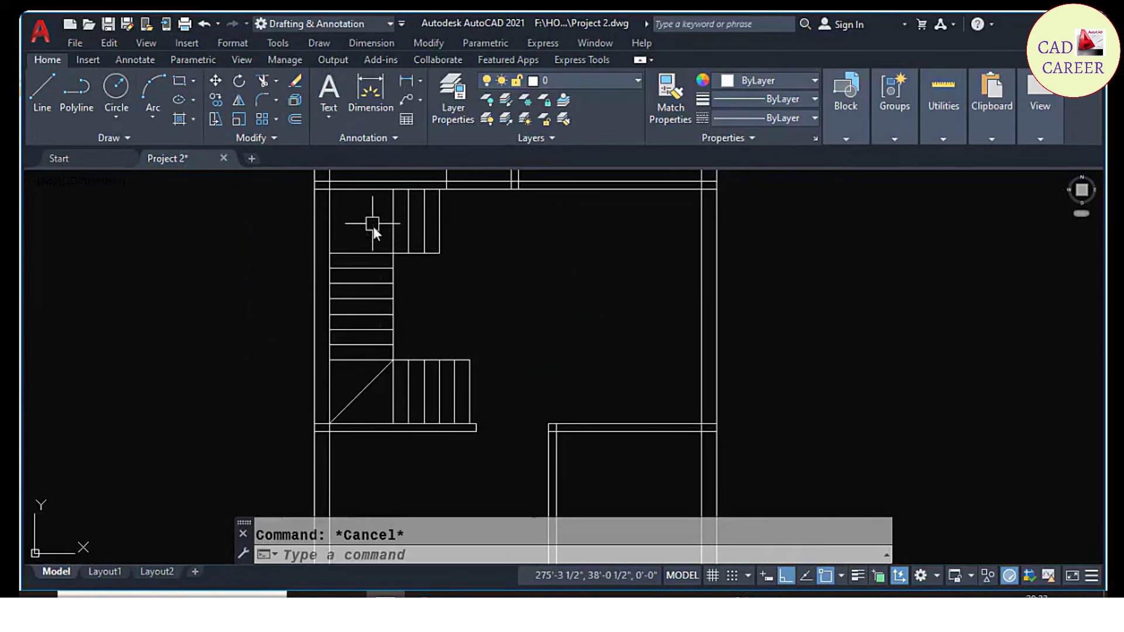
key(Return)
click(392, 253)
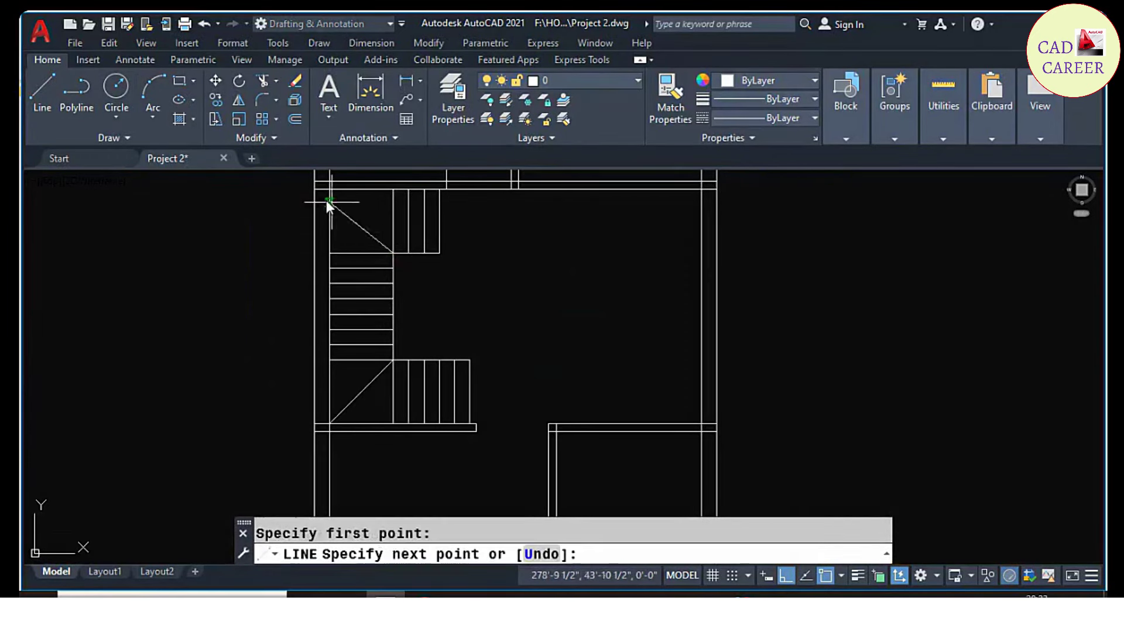
click(330, 190)
key(Escape)
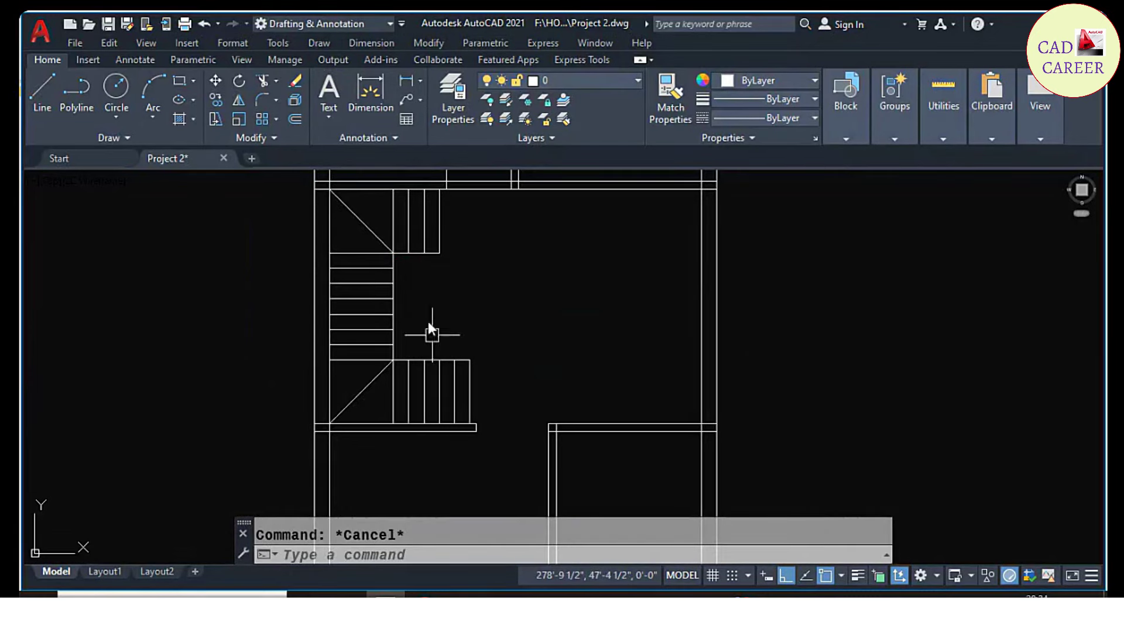
scroll(427, 322, down, 5)
scroll(424, 345, up, 3)
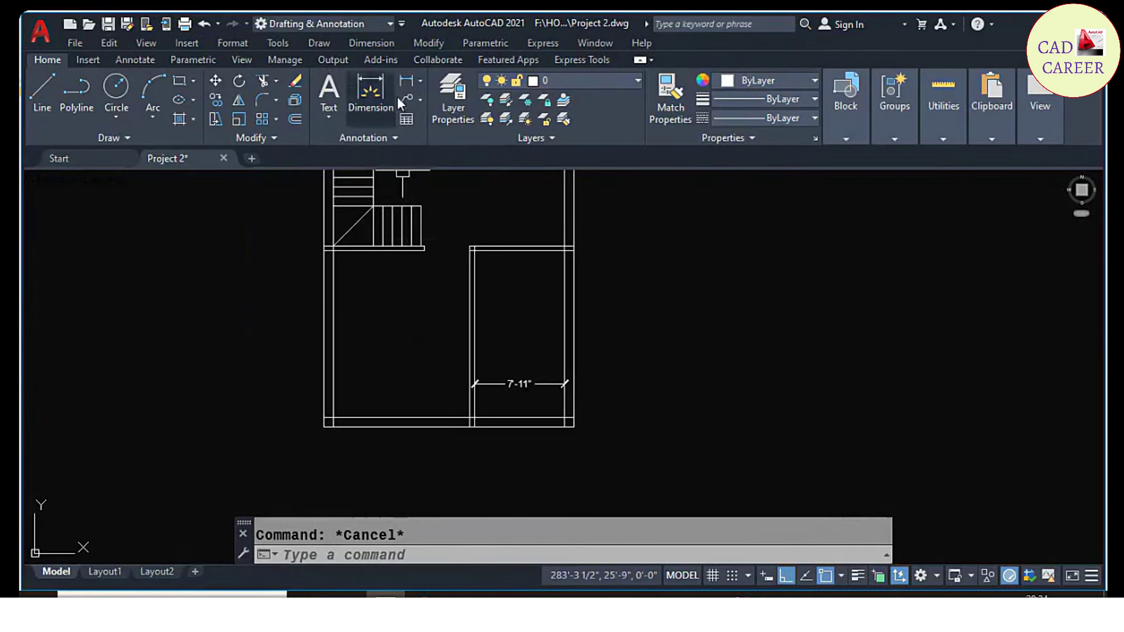
Start a linear dimension along the stair flight, then cancel it unfinished
click(408, 82)
click(357, 258)
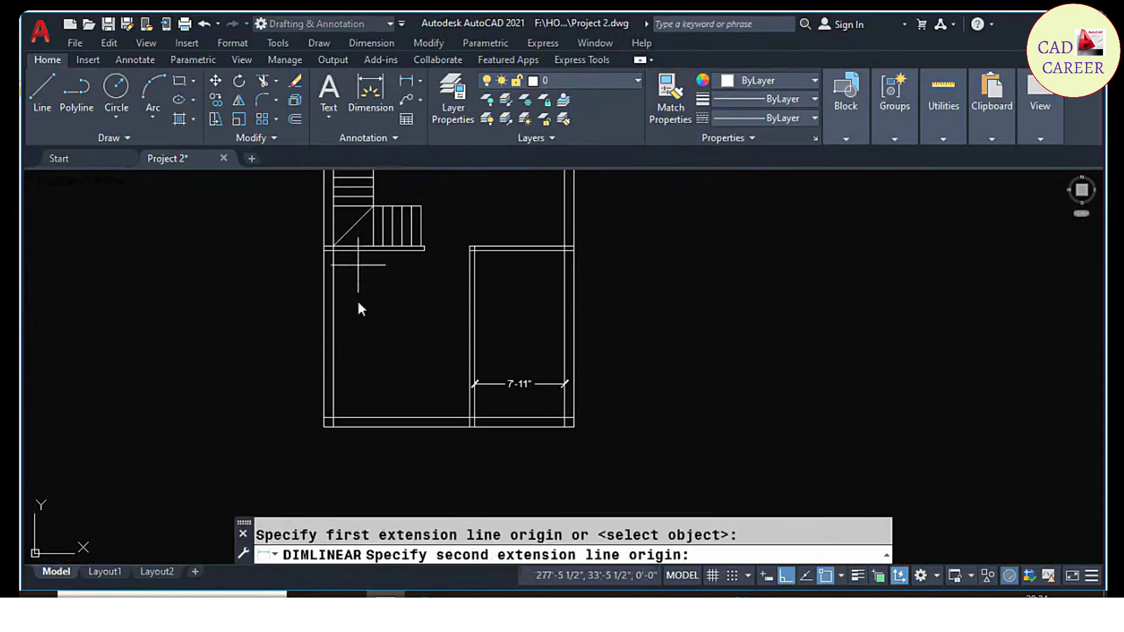
click(357, 419)
scroll(352, 348, up, 5)
key(Escape)
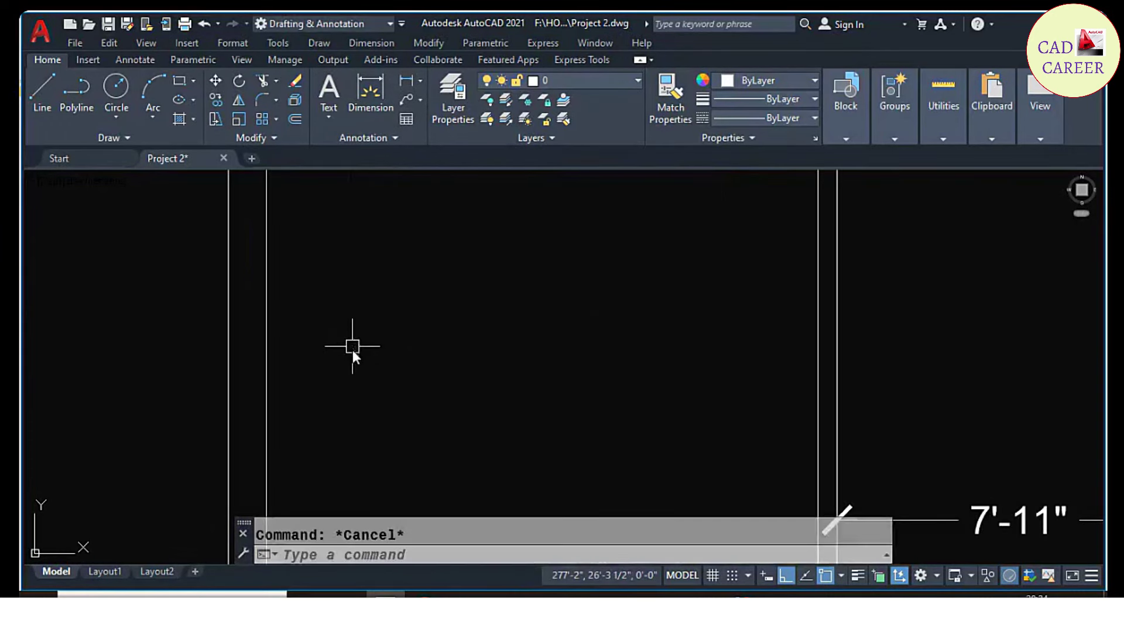
scroll(353, 347, down, 4)
scroll(364, 256, up, 2)
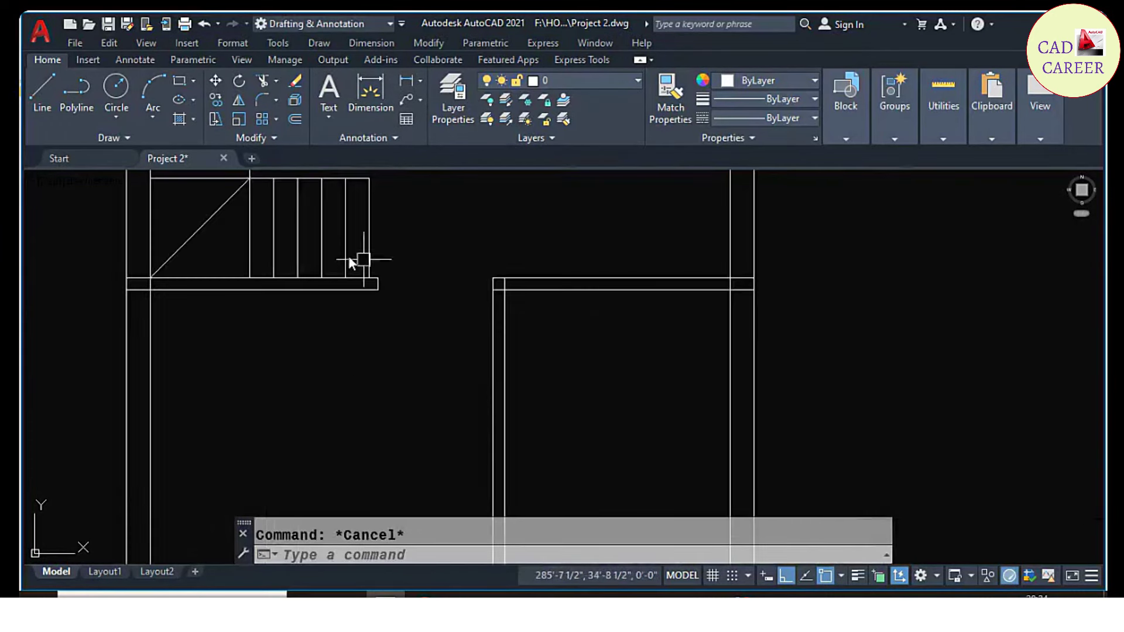
Draw a line below the landing: 12 down, then 30 across to the room wall
click(37, 103)
click(375, 289)
text(12)
key(Return)
text(30)
key(Return)
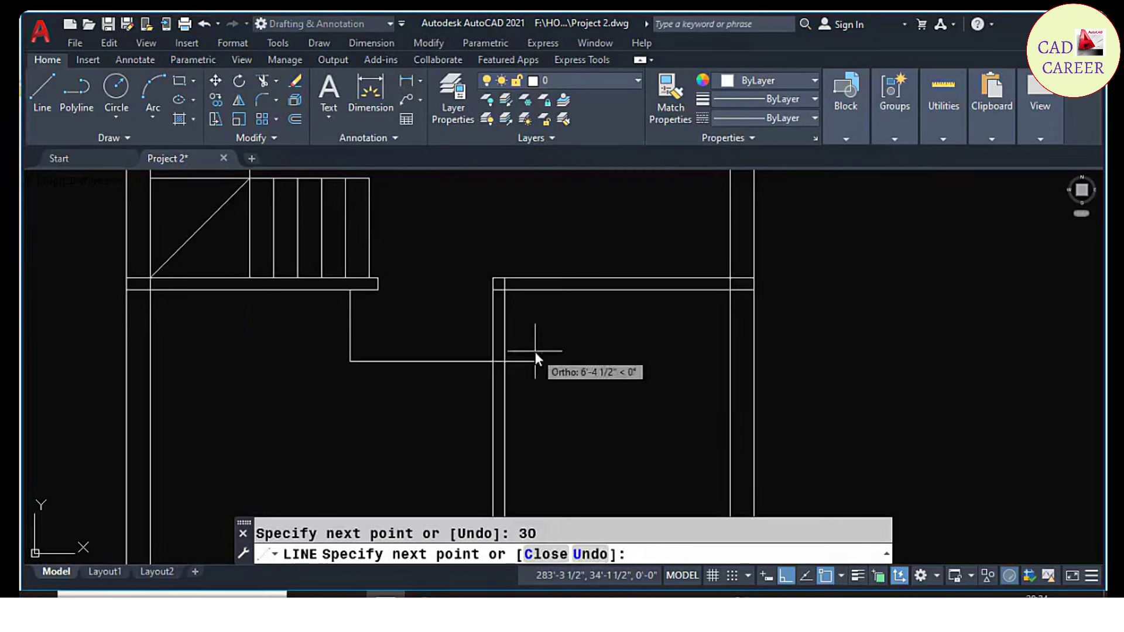
click(487, 364)
key(Escape)
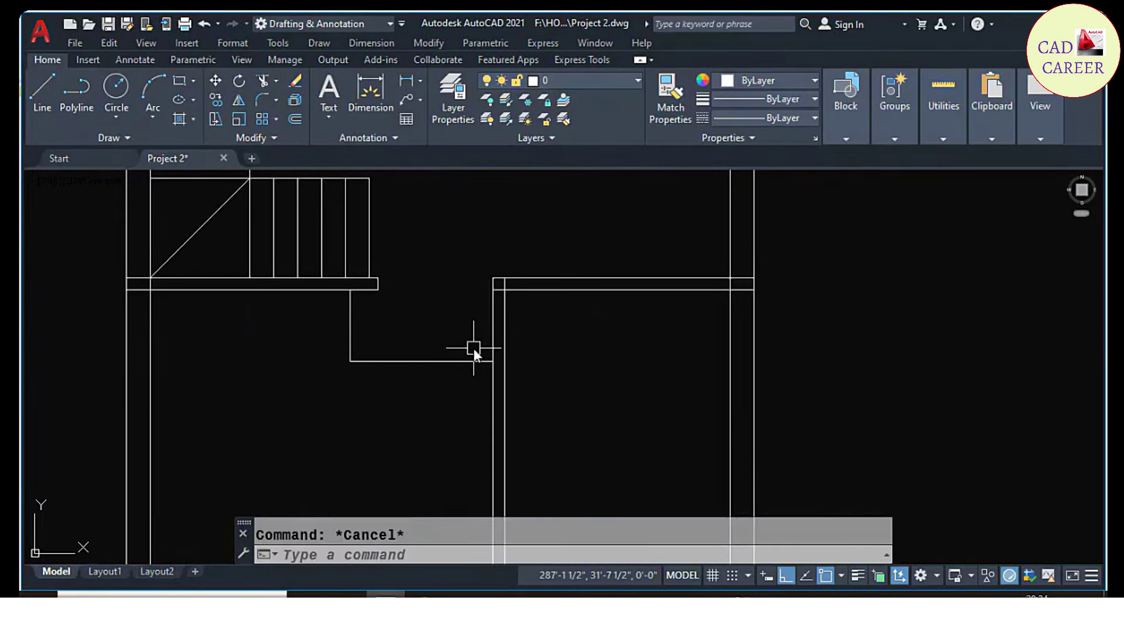
Offset the bottom step line 10 twice toward the landing to form entry steps
text(o)
key(Return)
text(10)
key(Return)
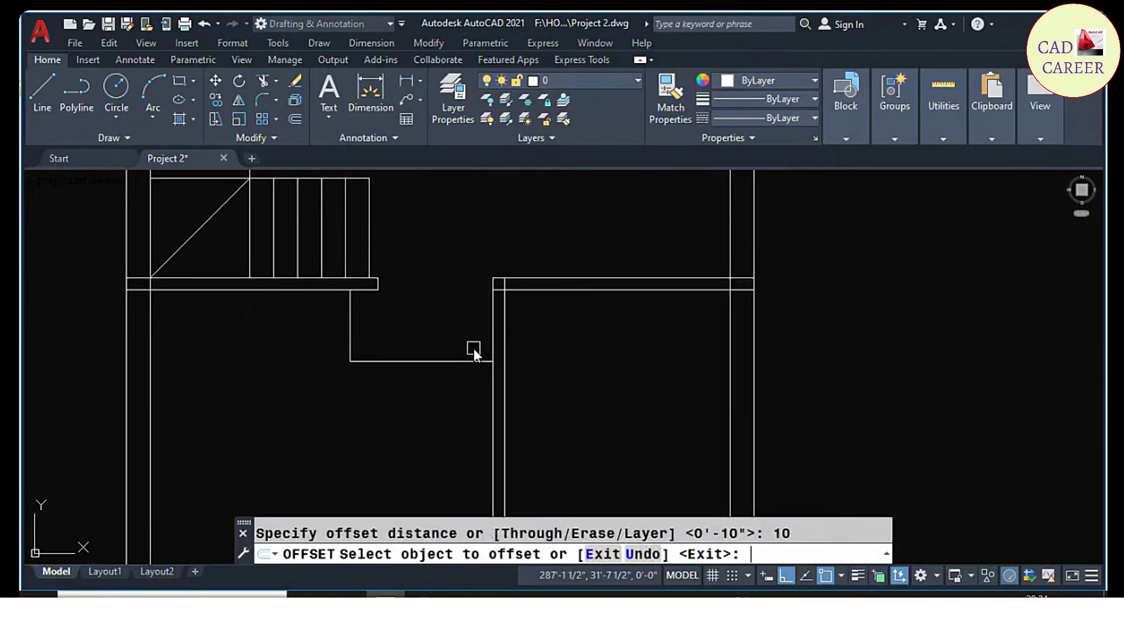
click(444, 361)
click(438, 322)
click(435, 315)
click(433, 274)
key(Escape)
key(Escape)
scroll(440, 294, down, 4)
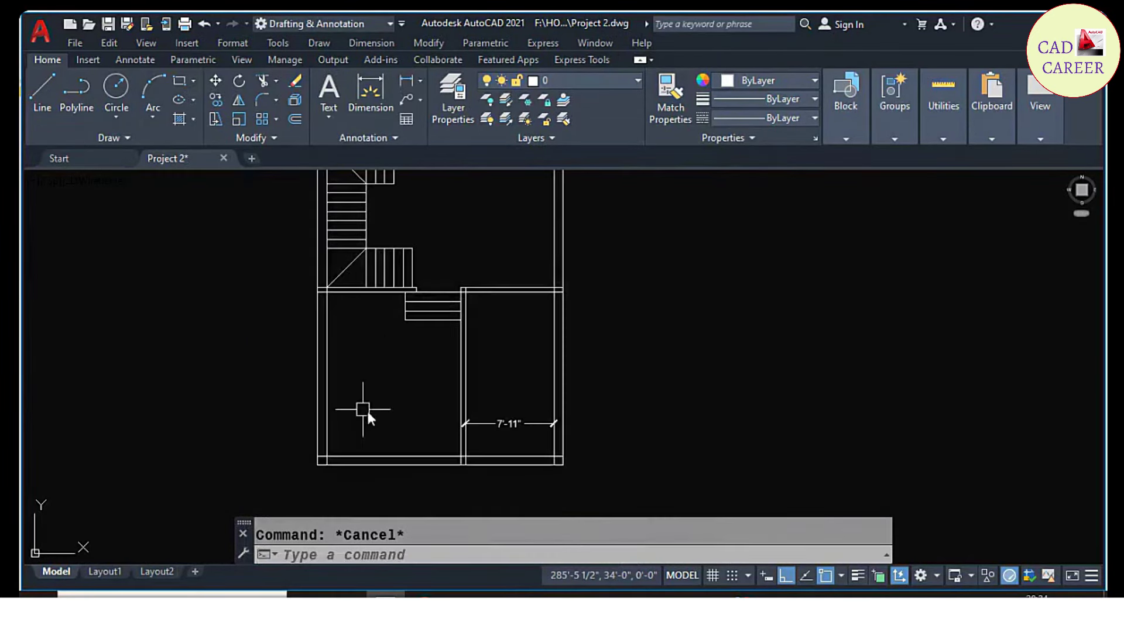
middle_drag(398, 385, 405, 400)
middle_drag(391, 304, 365, 315)
scroll(365, 315, up, 4)
Zoom out until the walled house plan and the reference floor plan both fit on screen
scroll(392, 273, down, 2)
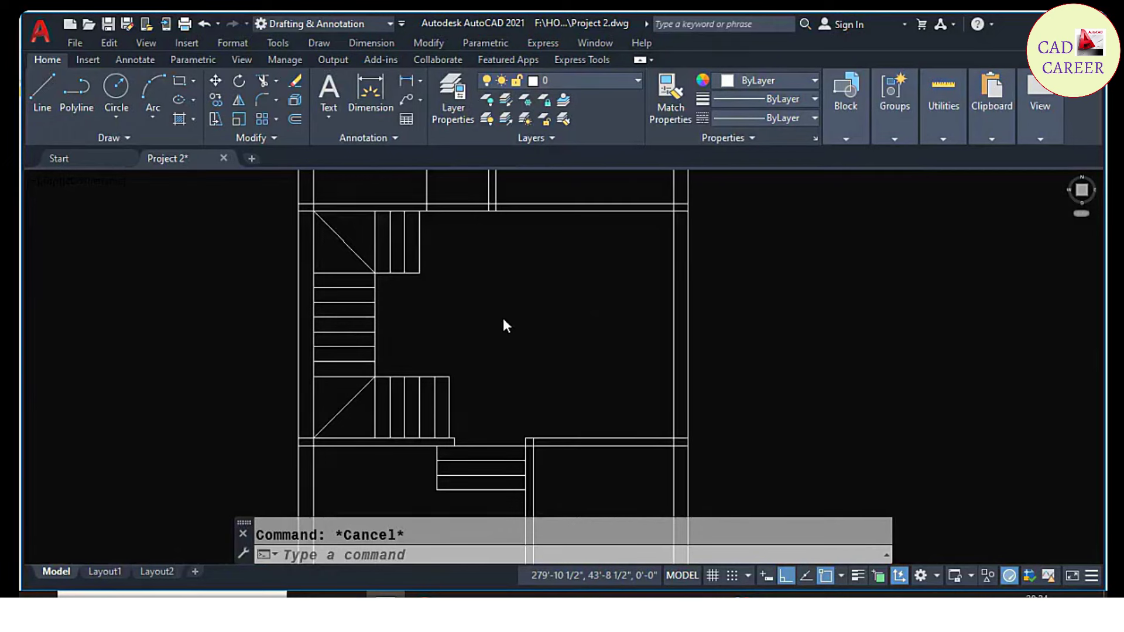
scroll(507, 326, down, 5)
scroll(476, 301, down, 1)
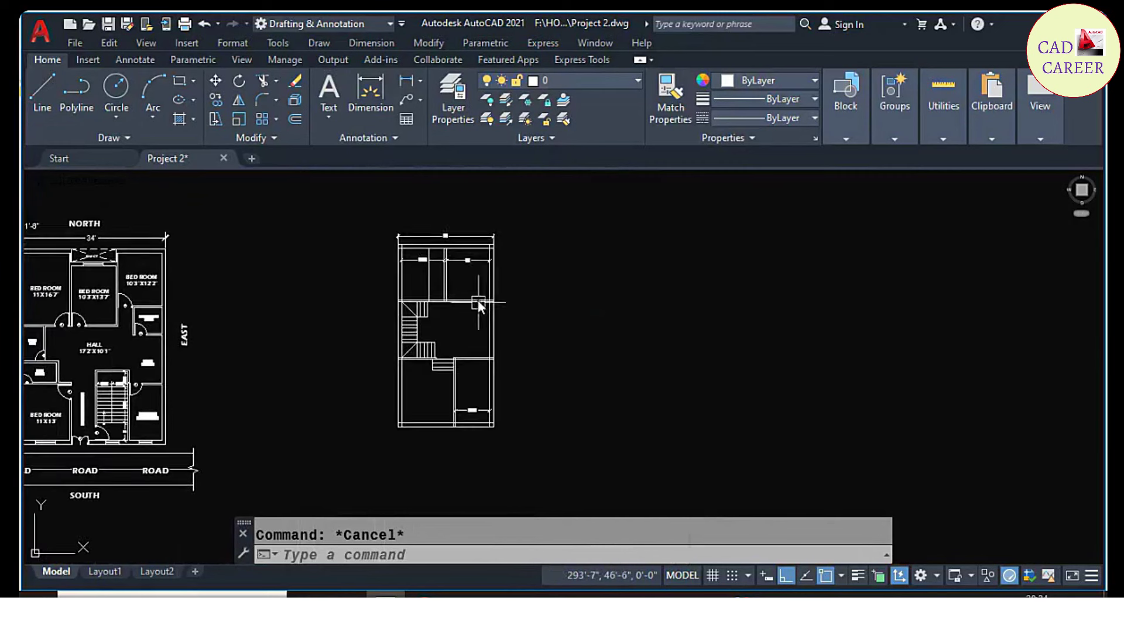
Draw an 11' vertical line in empty space beside the plan
click(50, 97)
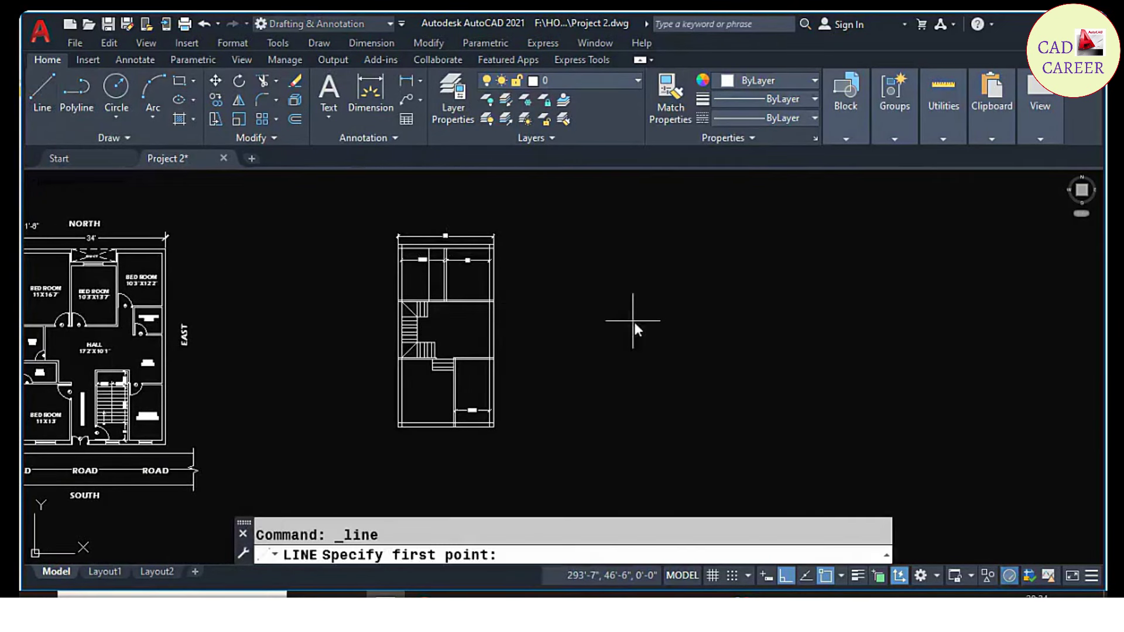
click(641, 360)
text(11')
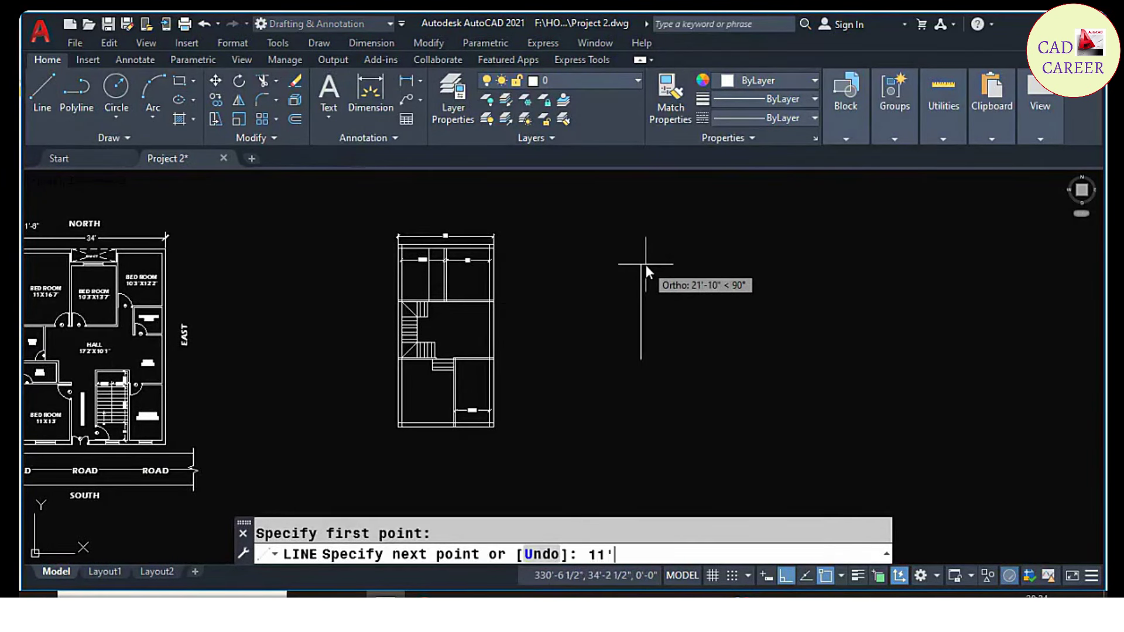
key(Return)
key(Escape)
scroll(655, 345, up, 3)
middle_drag(655, 346, 517, 352)
middle_drag(477, 309, 472, 353)
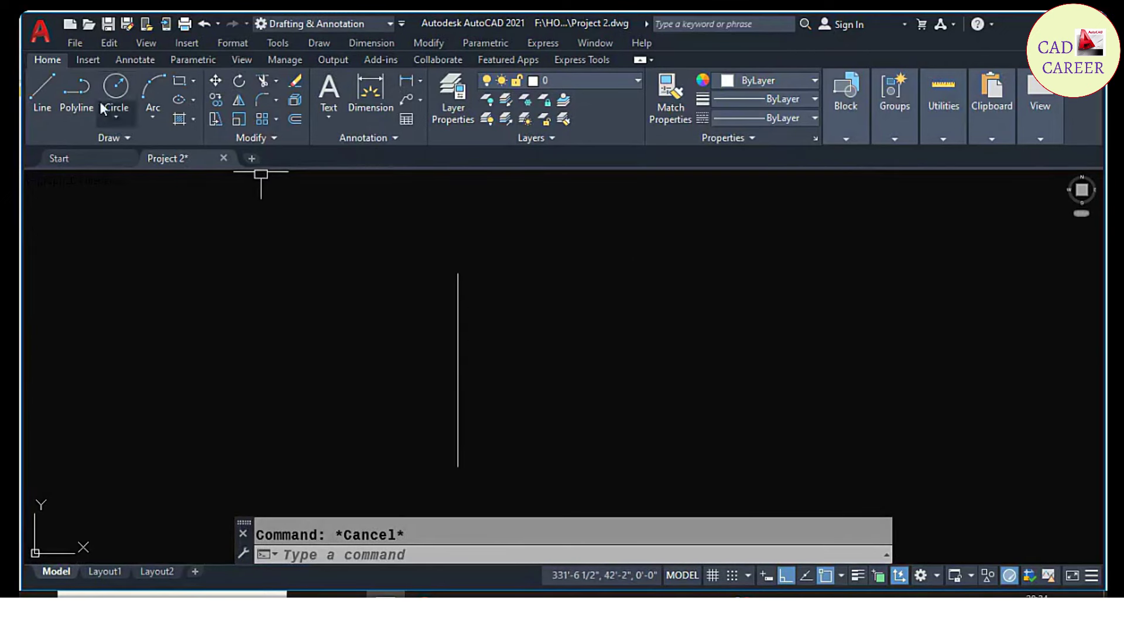
From the vertical line's top, draw a 7 tread and a 10 riser
click(42, 88)
click(464, 276)
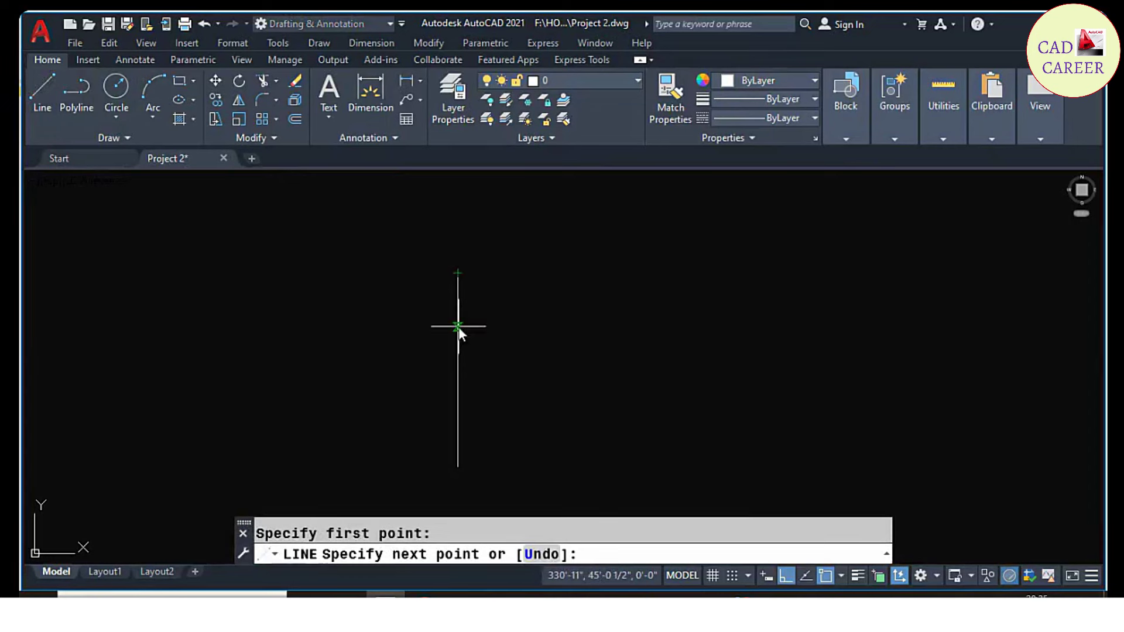
text(7)
key(Return)
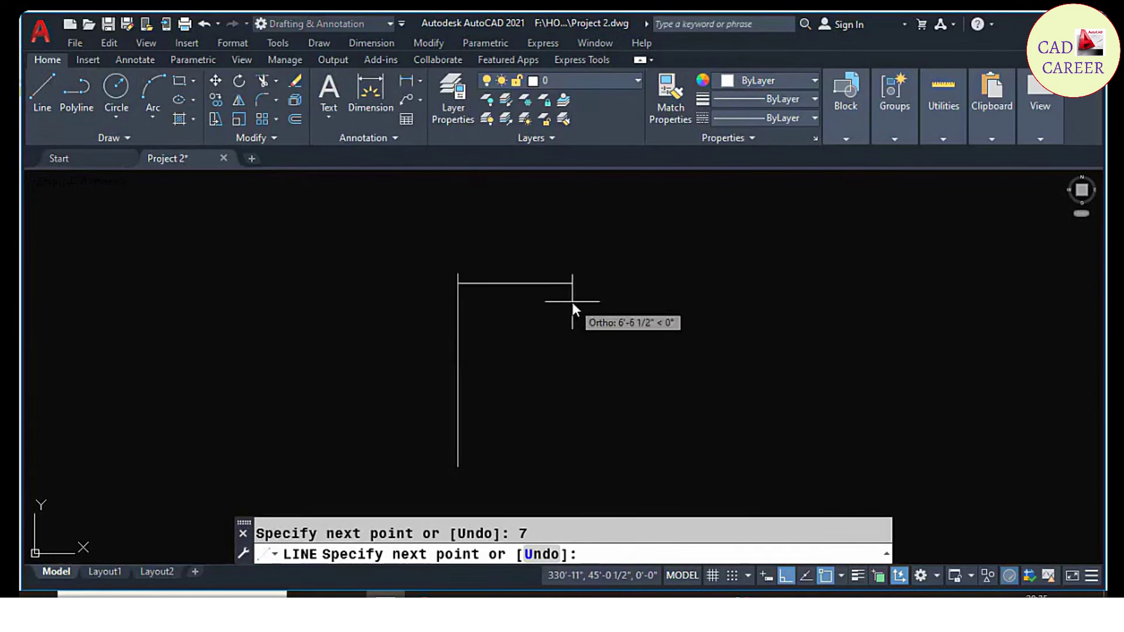
text(10)
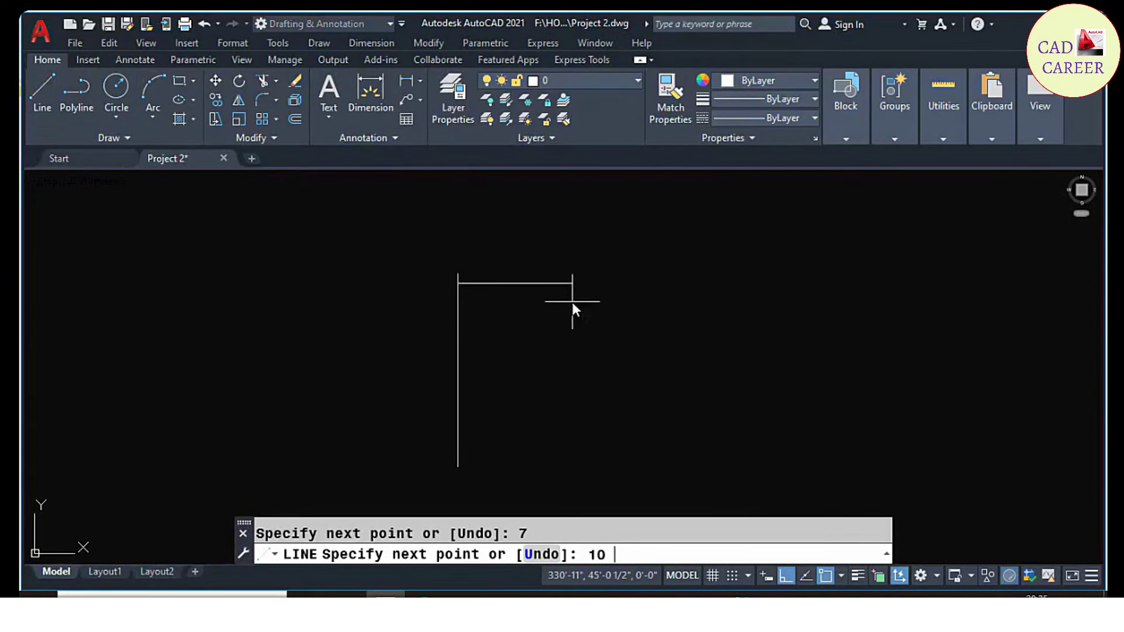
key(Return)
Copy the tread-and-riser step four times end to end down the profile
click(414, 309)
click(563, 223)
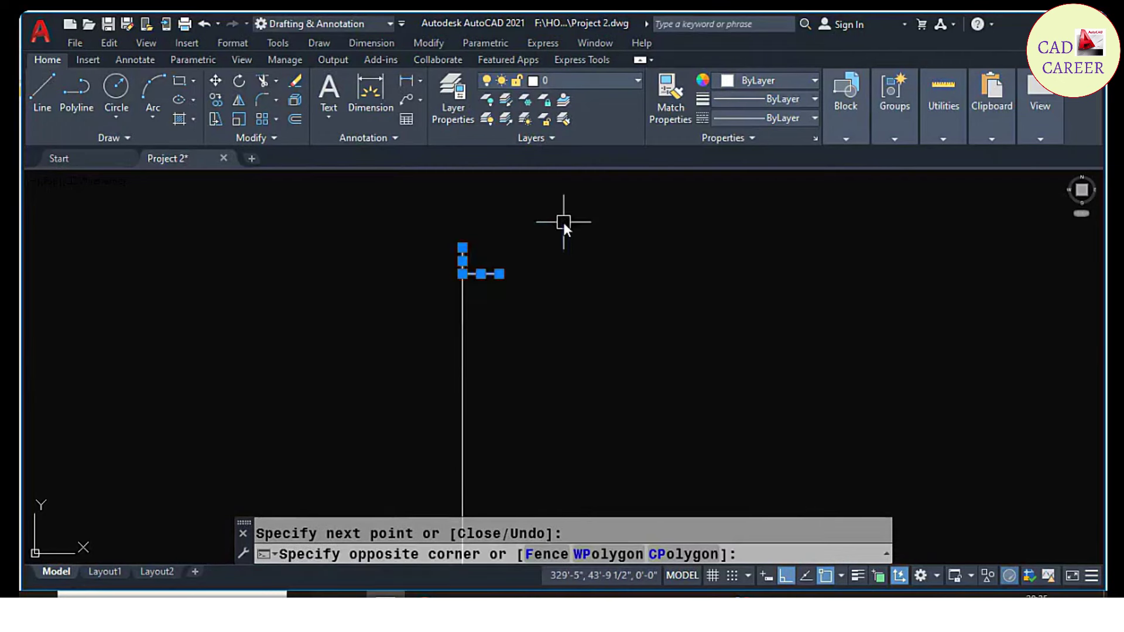
click(213, 100)
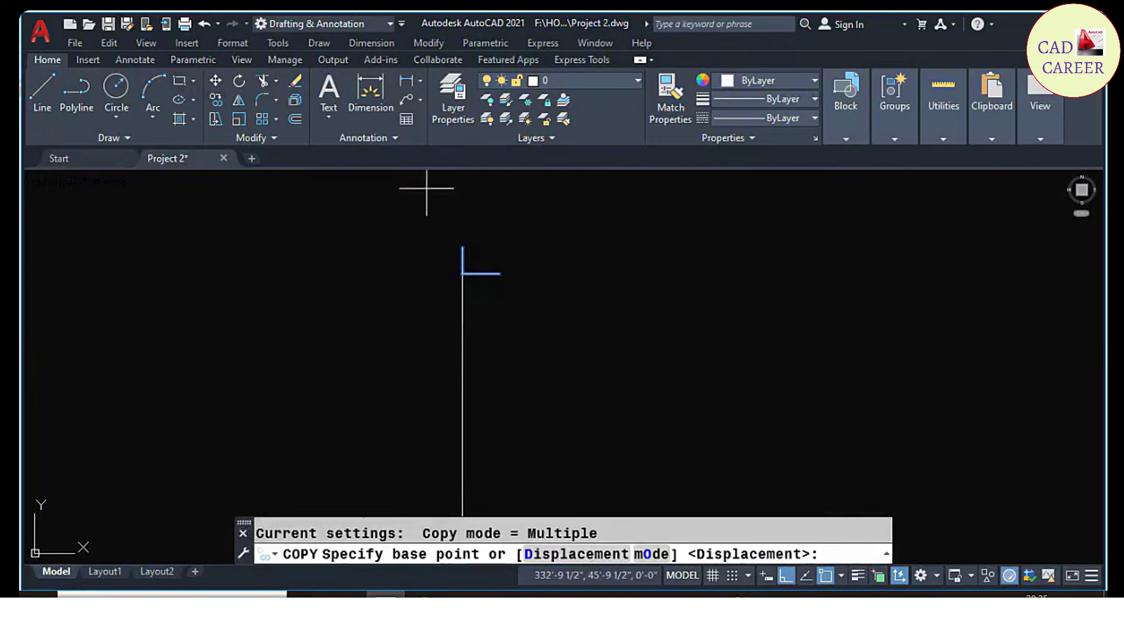
click(463, 247)
click(500, 274)
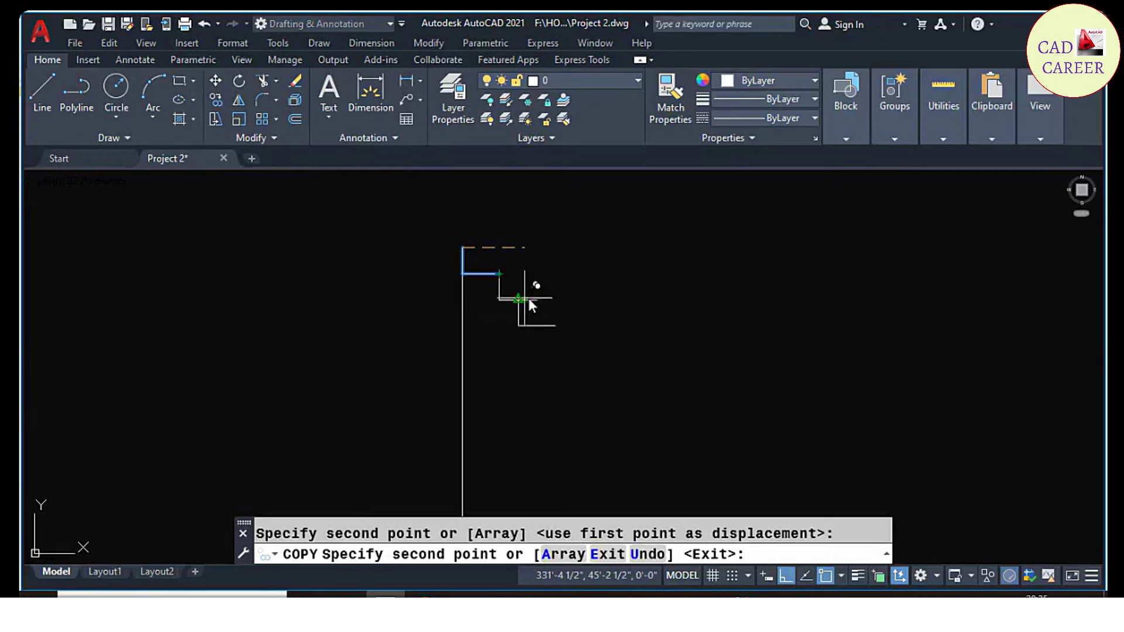
click(537, 300)
click(574, 326)
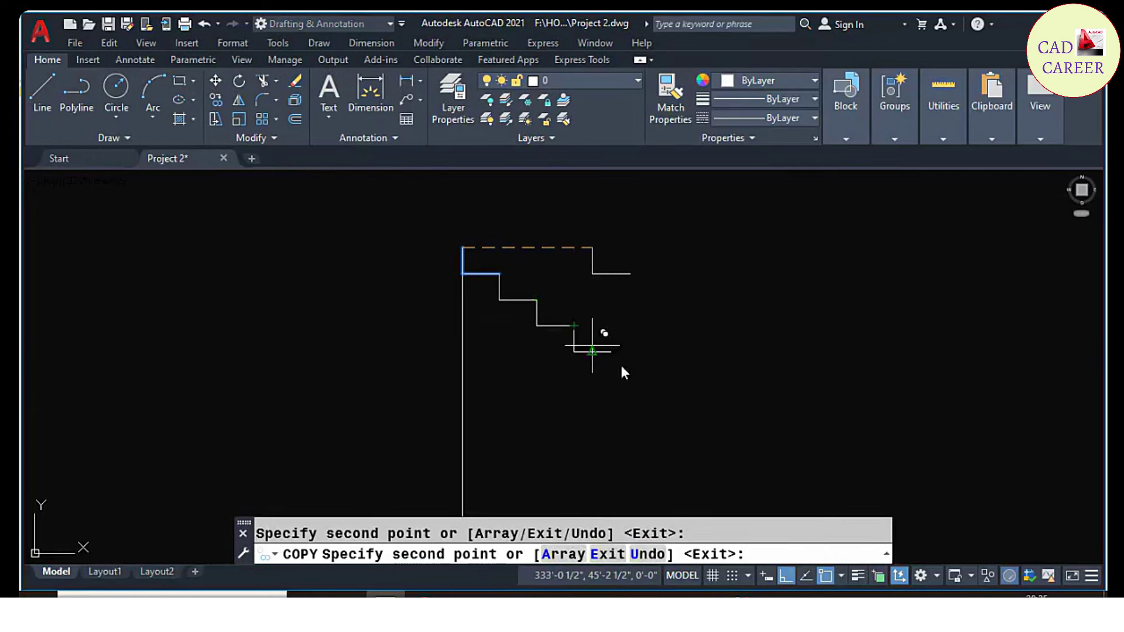
click(611, 352)
middle_drag(627, 368, 512, 278)
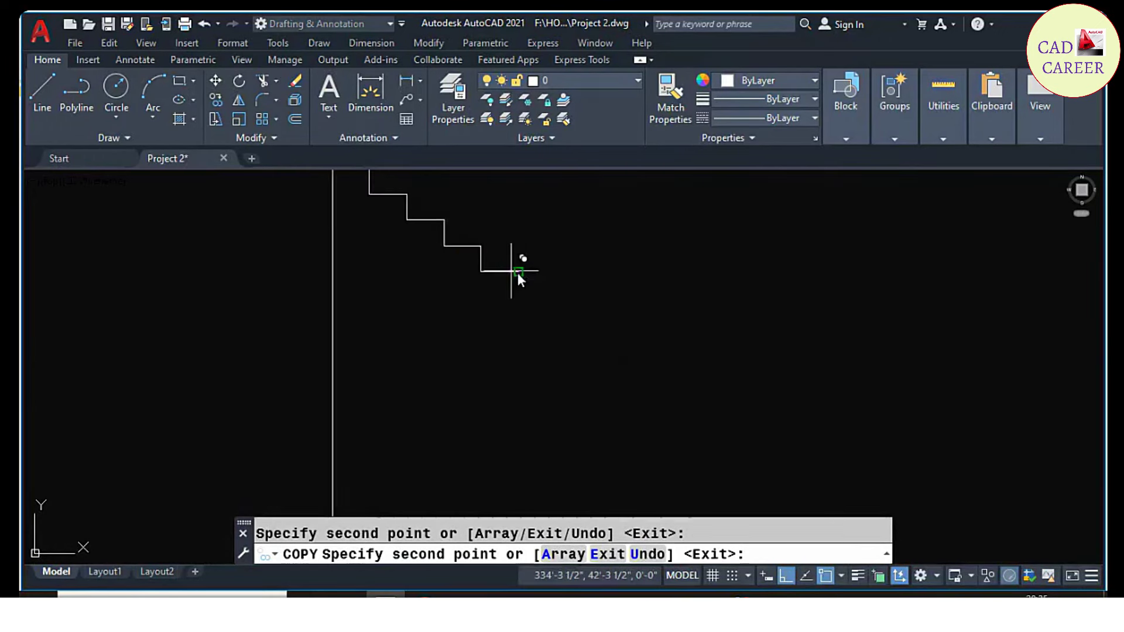
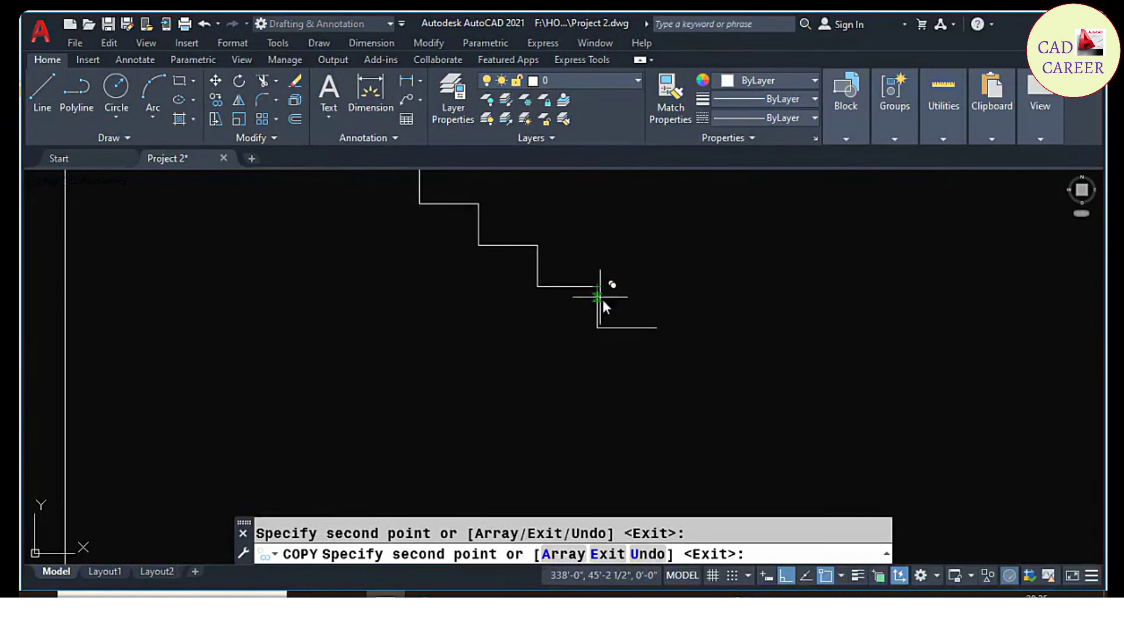
Add six more stair-step copies down to the right, each snapped to the previous step's end
click(668, 340)
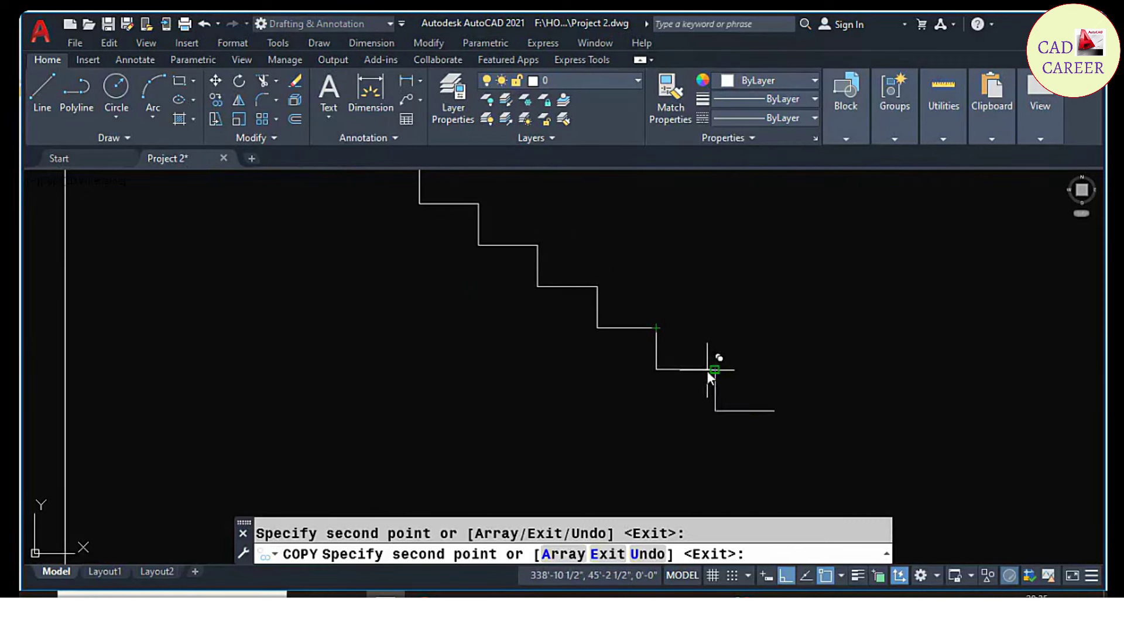
scroll(703, 372, down, 2)
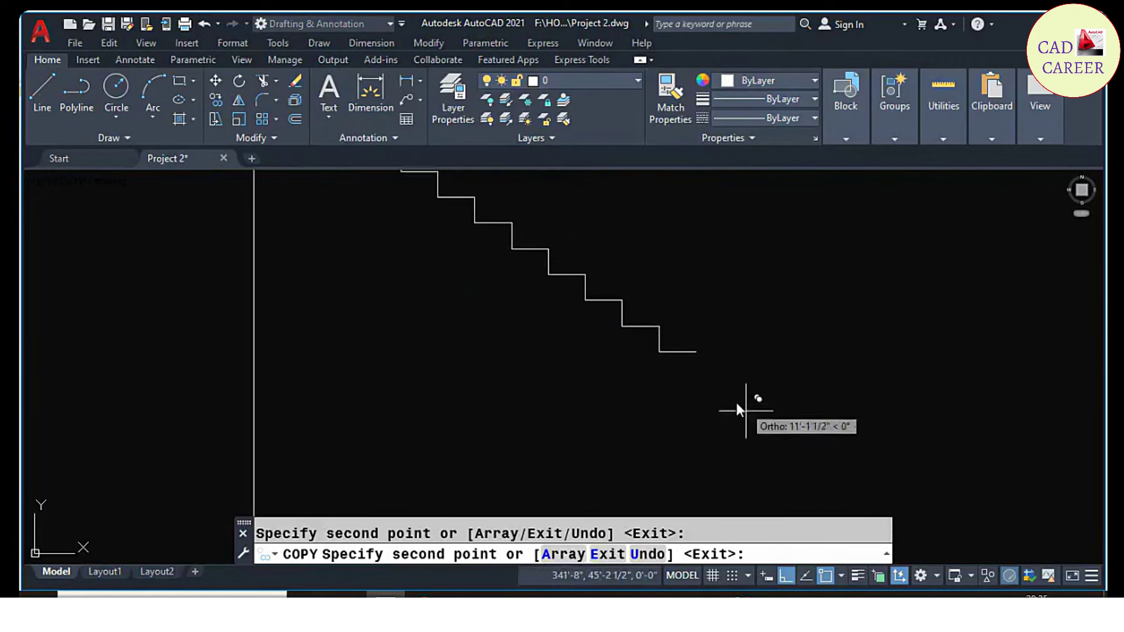
click(734, 378)
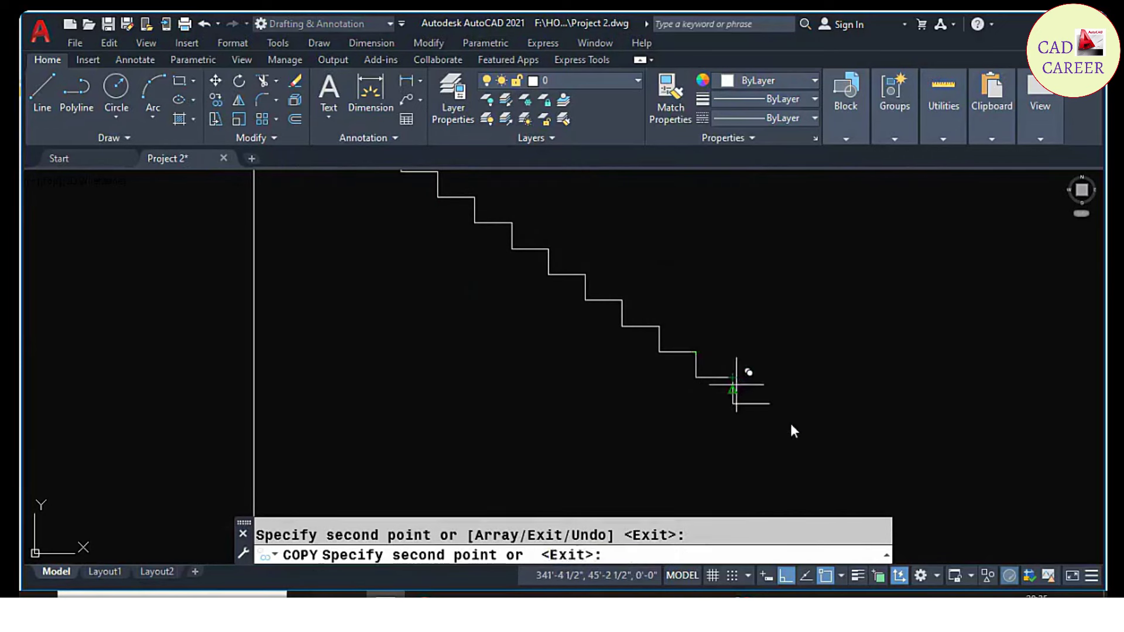
middle_drag(791, 423, 710, 370)
click(691, 355)
click(732, 374)
click(761, 401)
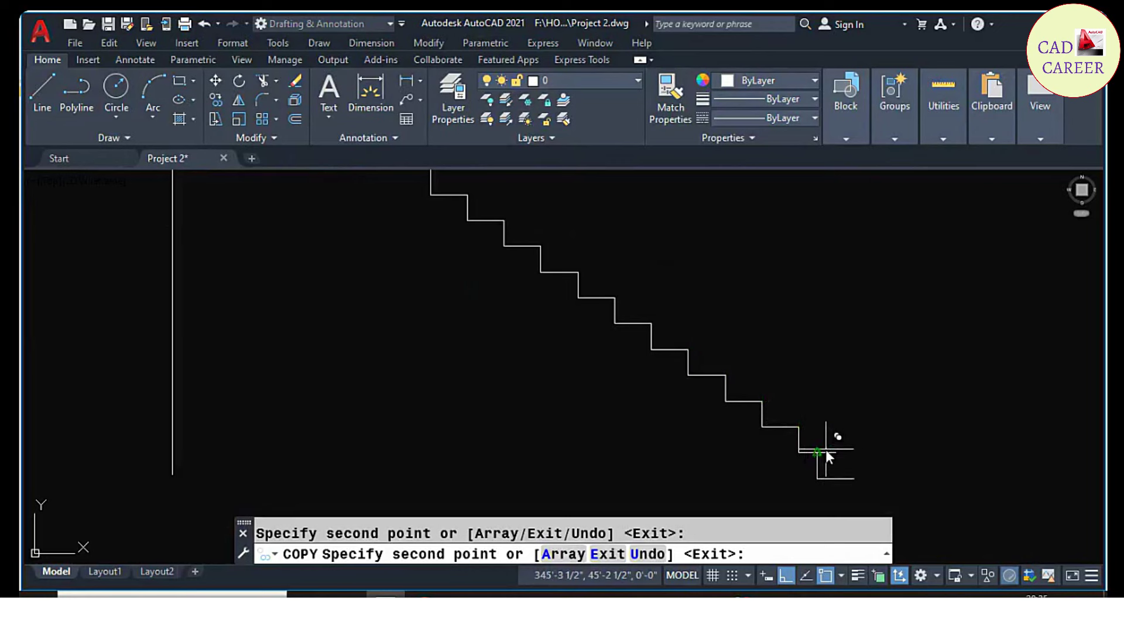
middle_drag(849, 466, 755, 371)
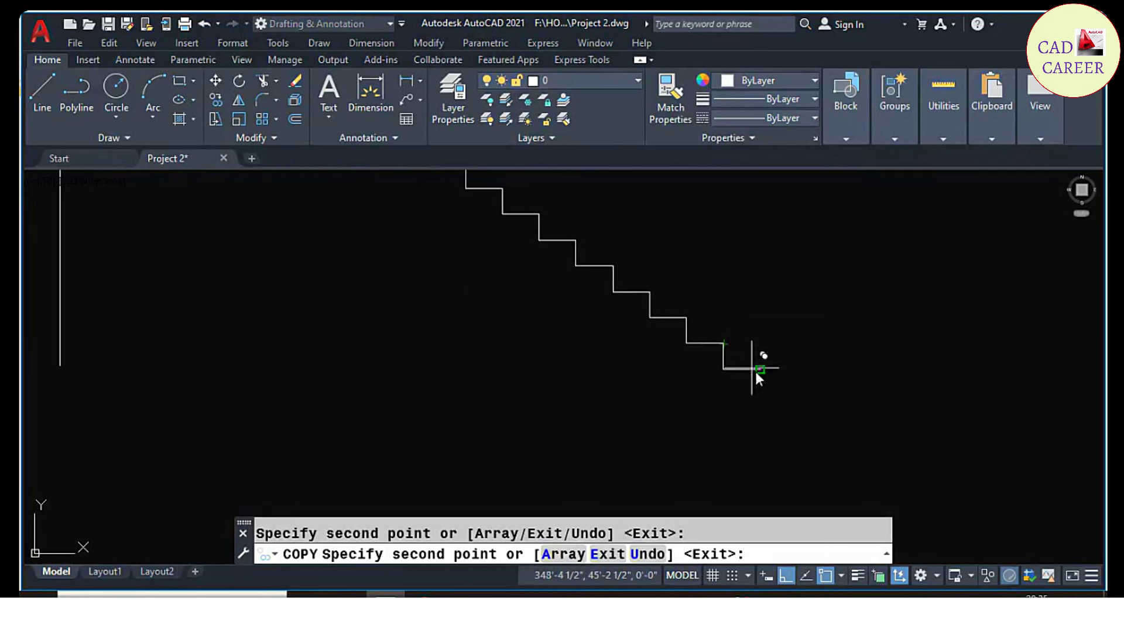
click(795, 394)
key(Escape)
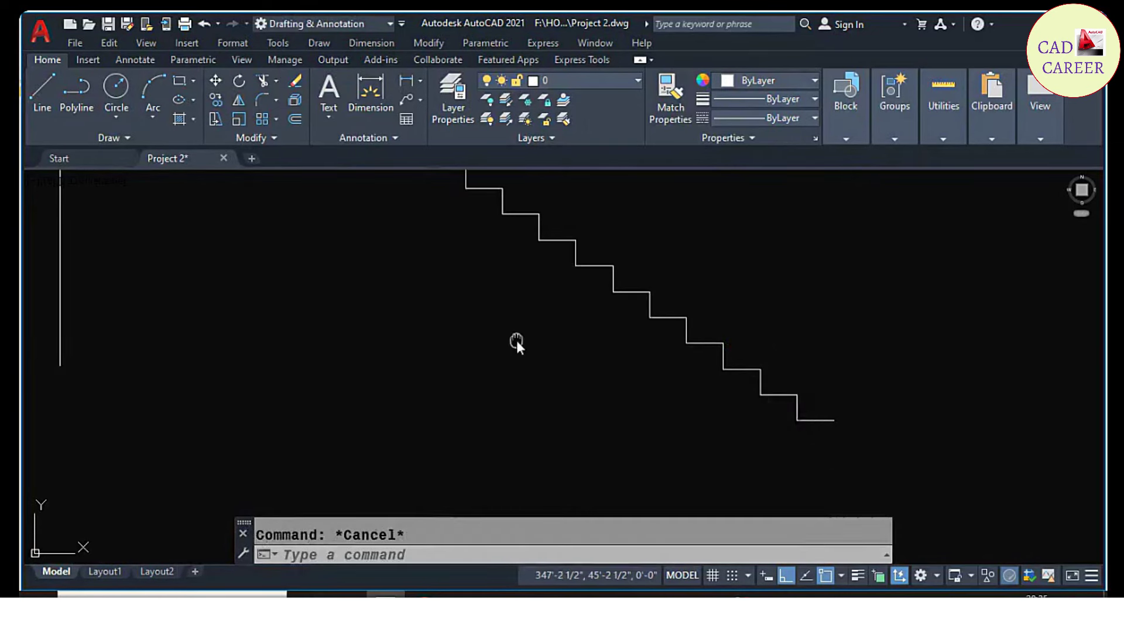
Draw a base line from the bottom of the left wall across to the stairs
click(46, 98)
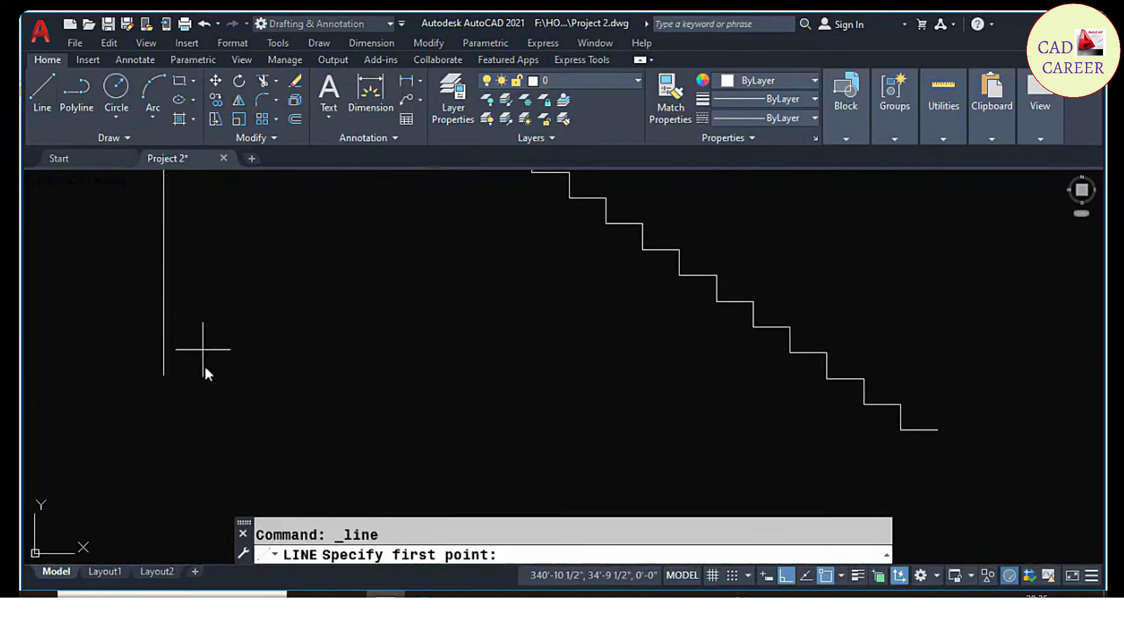
click(167, 383)
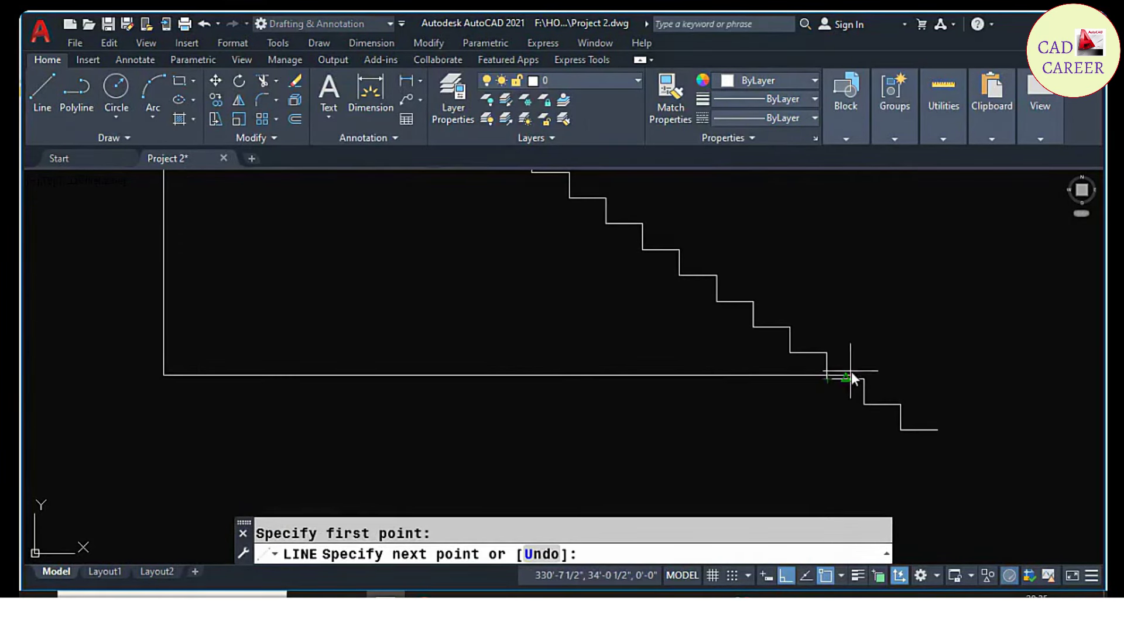
scroll(835, 376, up, 6)
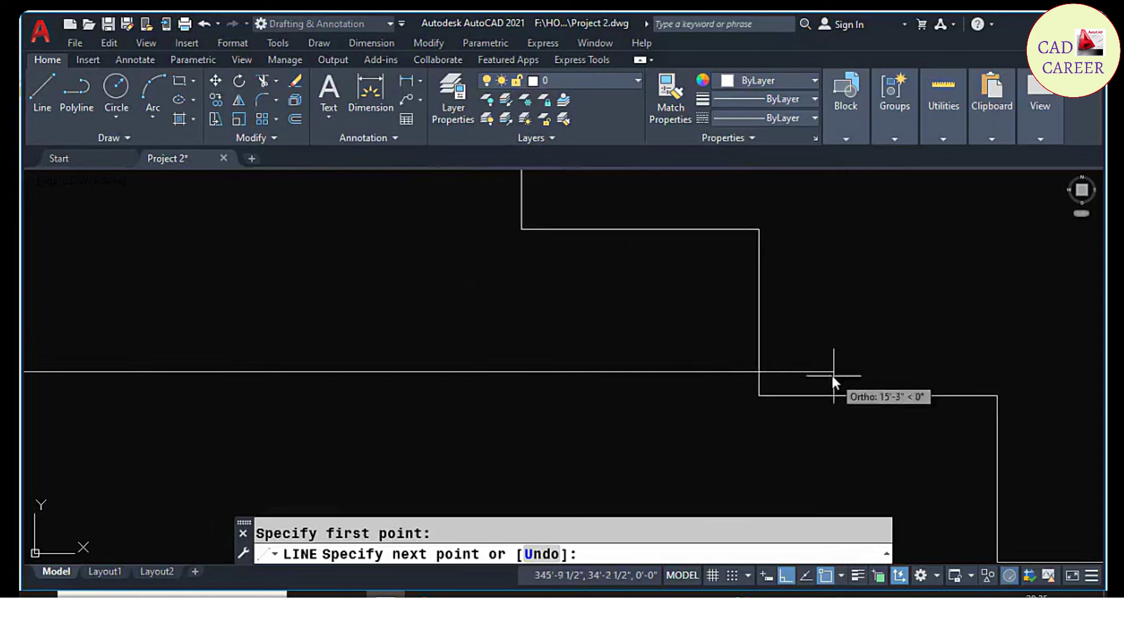
click(757, 373)
scroll(758, 372, down, 4)
click(1039, 357)
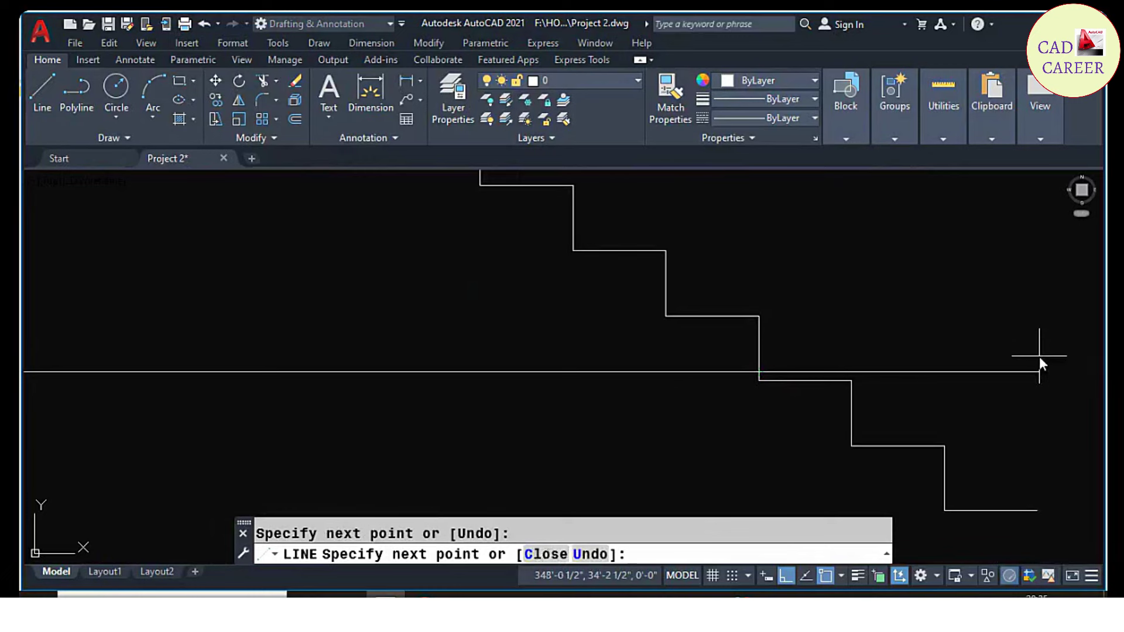
key(Escape)
Window-select the surplus steps below the base line and erase them
middle_drag(810, 434, 755, 357)
click(662, 486)
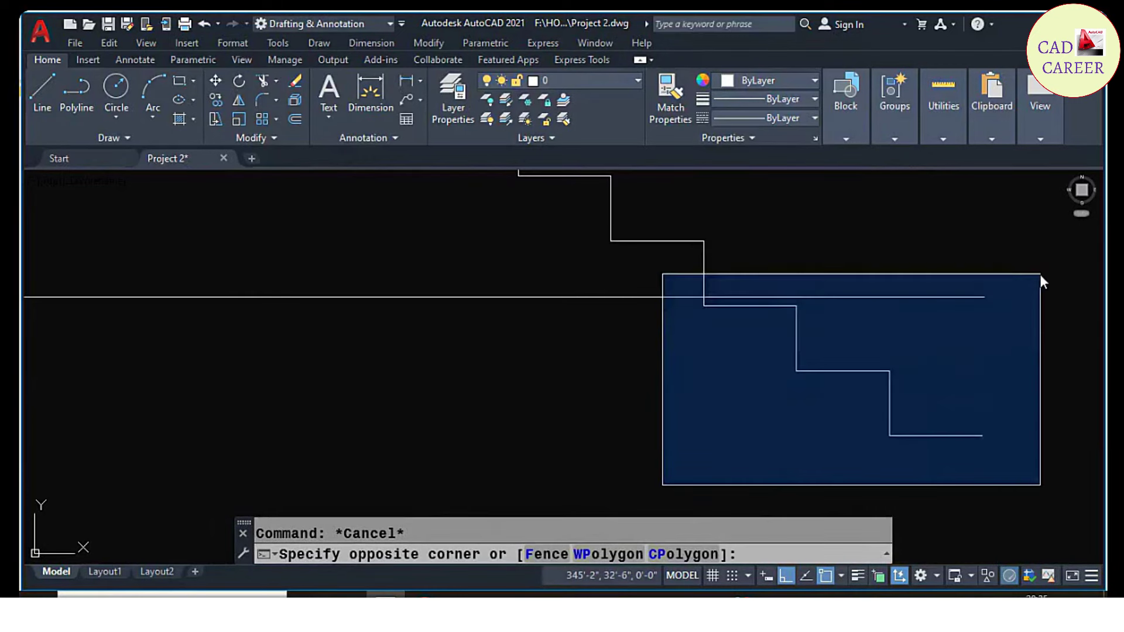
click(1040, 274)
text(e)
key(Return)
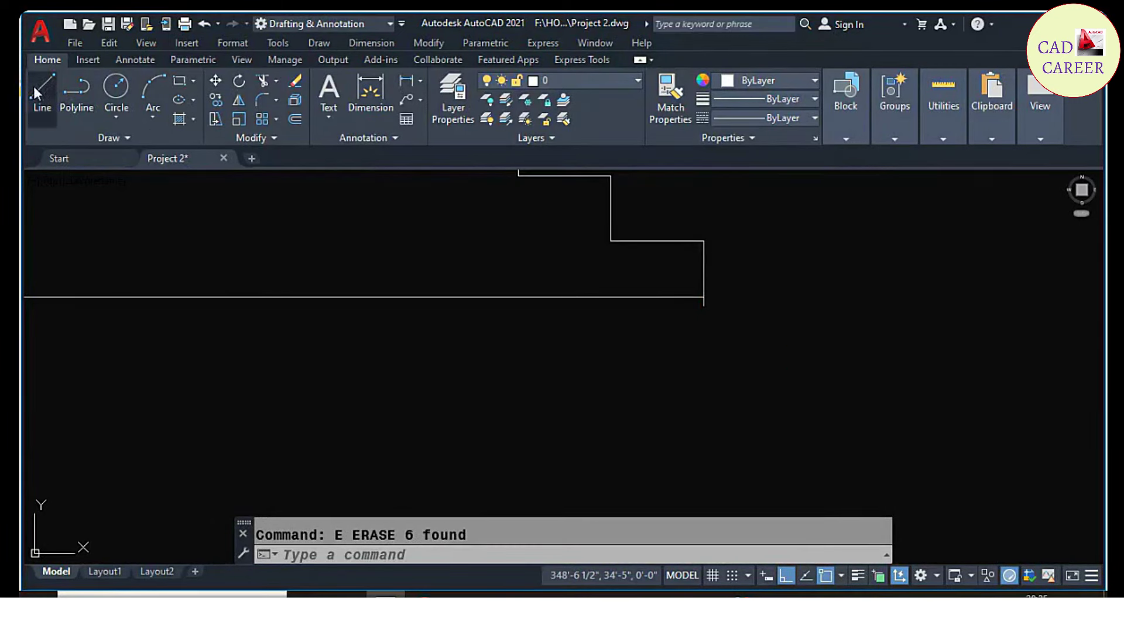
Draw a short line extending the base line to the right
click(36, 89)
click(704, 297)
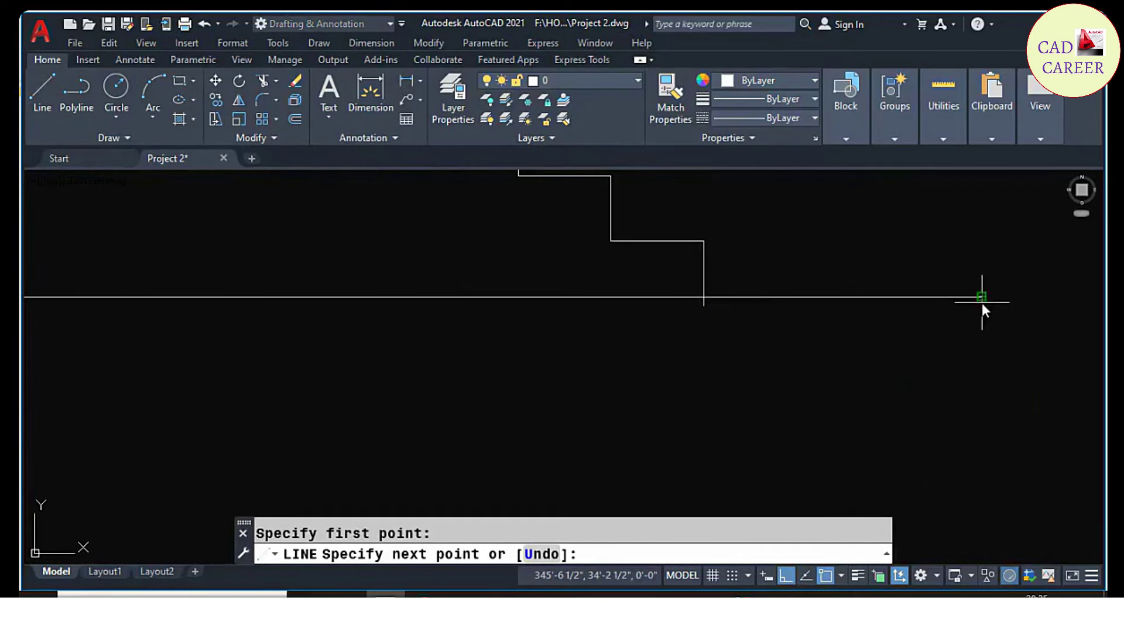
click(982, 303)
key(Escape)
Trim away the short stub below the base line
mouse_move(687, 289)
middle_down()
mouse_move(687, 340)
mouse_move(642, 408)
middle_up()
scroll(679, 357, down, 3)
scroll(702, 413, up, 2)
scroll(685, 399, up, 4)
scroll(685, 397, up, 2)
click(262, 80)
key(Return)
click(635, 373)
key(Escape)
Add a 6" linear dimension beside the last stair step
click(402, 83)
click(635, 270)
click(640, 360)
scroll(650, 357, down, 3)
scroll(688, 351, up, 1)
click(693, 350)
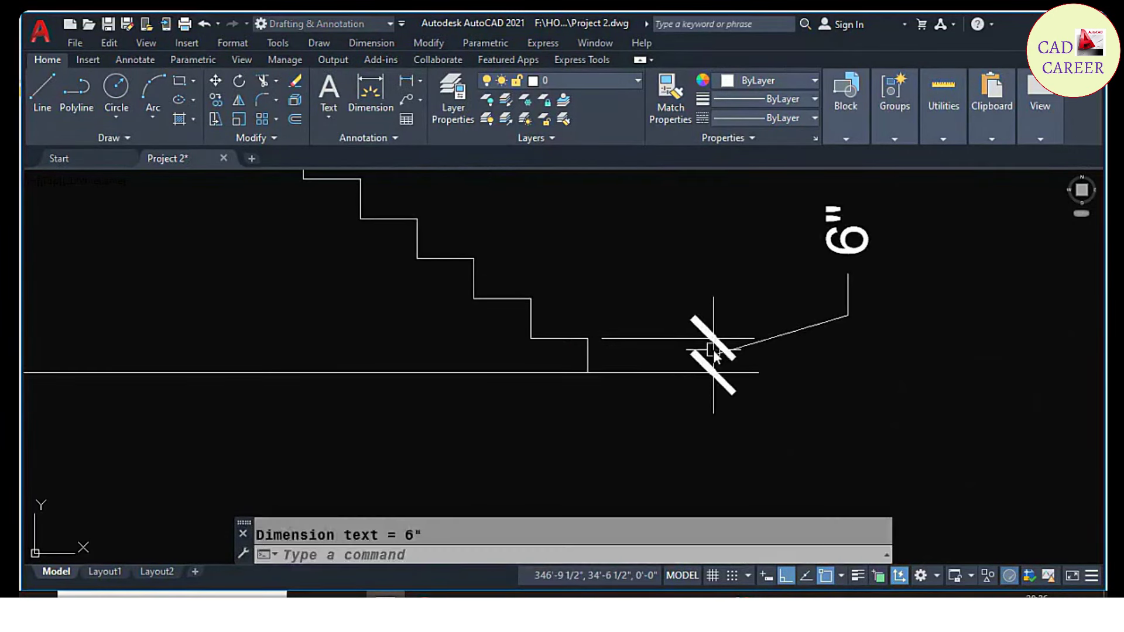
key(Escape)
scroll(714, 350, down, 2)
scroll(700, 356, down, 2)
Delete the left vertical line of the staircase profile
middle_drag(644, 288, 657, 340)
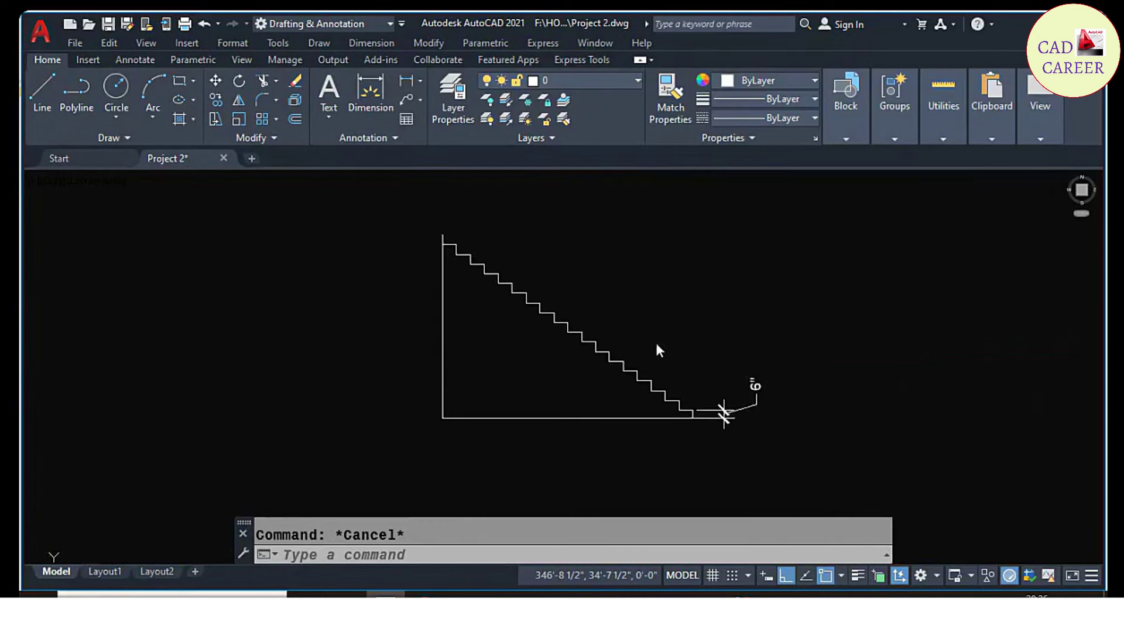
click(477, 295)
click(423, 323)
key(Delete)
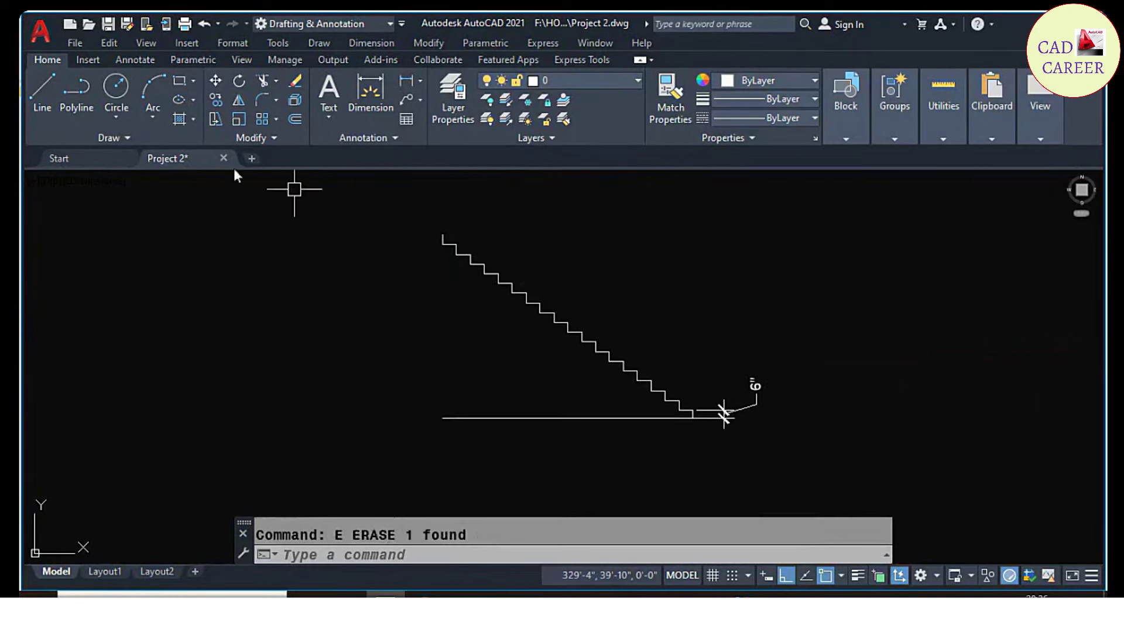
Draw a landing line leftward from the top step's end
click(42, 93)
scroll(440, 231, up, 3)
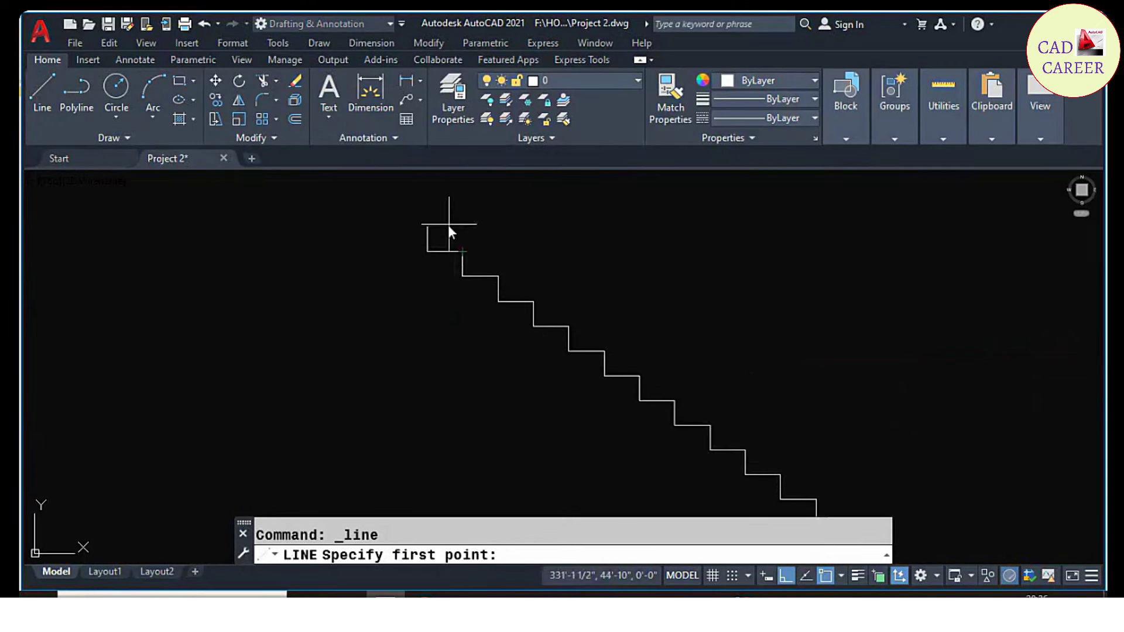
click(429, 227)
click(235, 241)
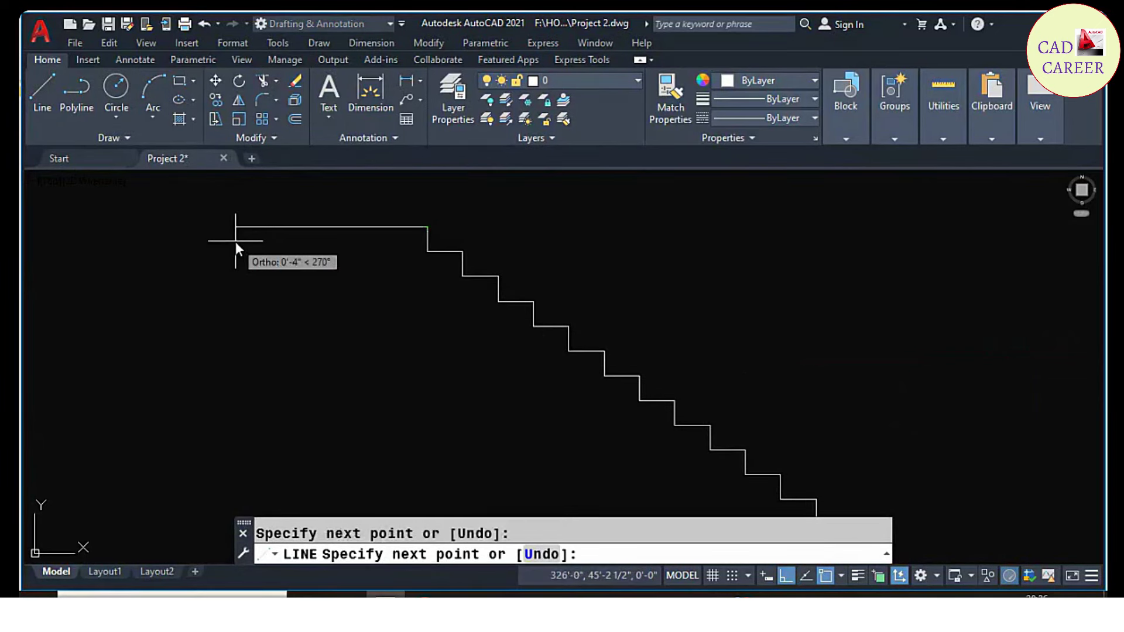
key(Escape)
scroll(430, 255, down, 2)
scroll(445, 264, down, 2)
scroll(523, 337, down, 1)
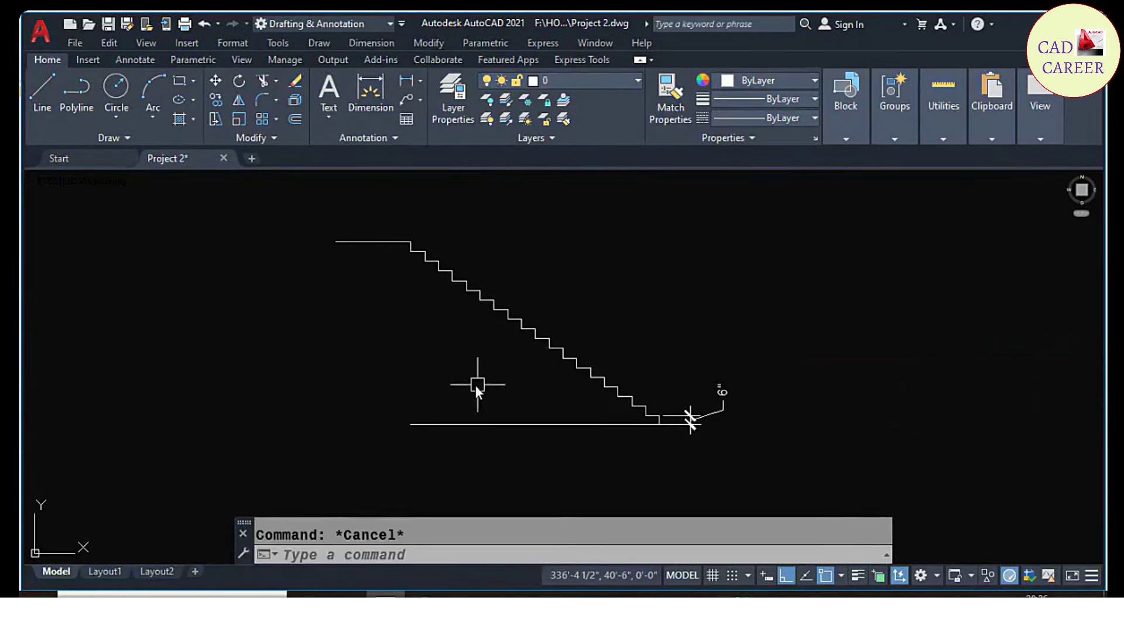
Erase the bottom horizontal base line
click(431, 424)
text(e)
key(Return)
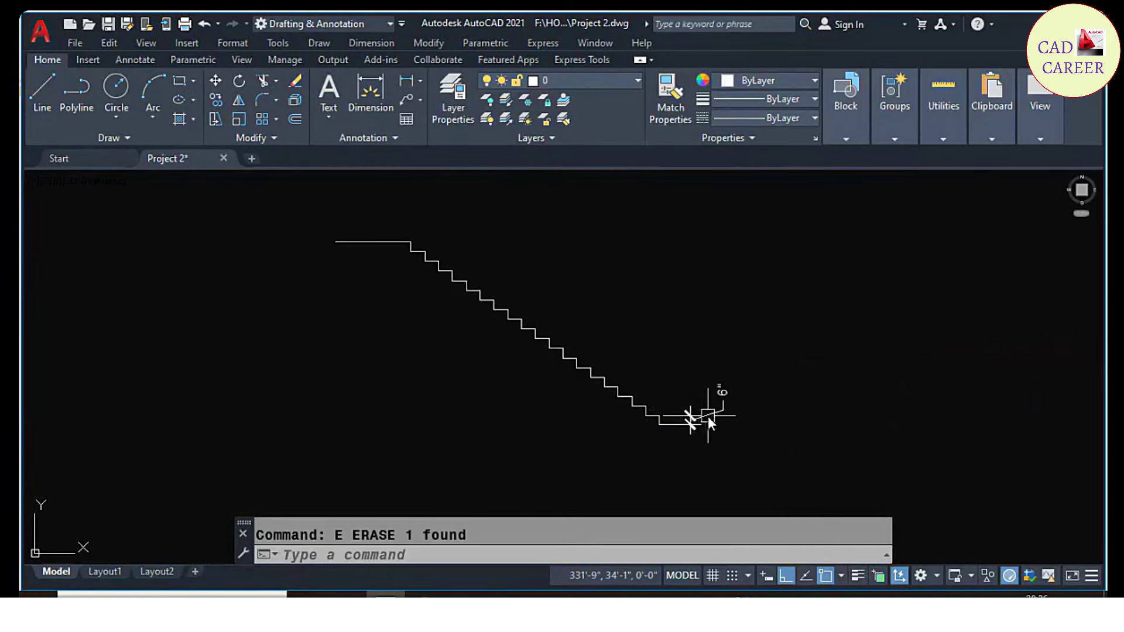
Add an 11' vertical dimension for the overall stair height on the left
click(403, 84)
click(367, 241)
click(662, 425)
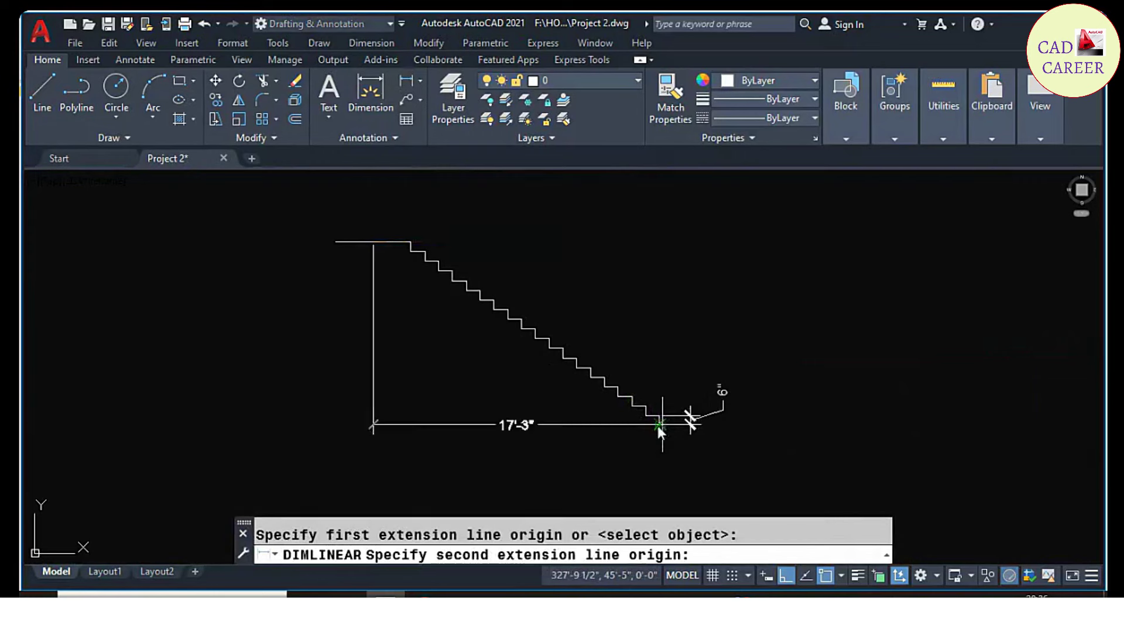
click(308, 404)
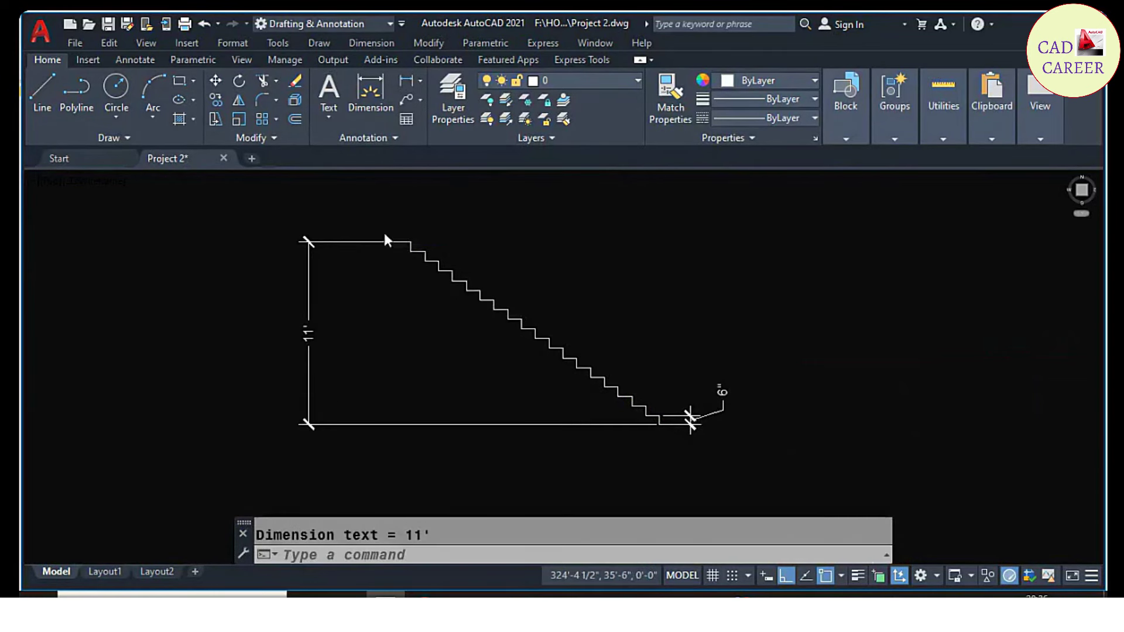
scroll(384, 233, up, 3)
scroll(505, 302, up, 2)
click(467, 283)
click(400, 294)
click(494, 399)
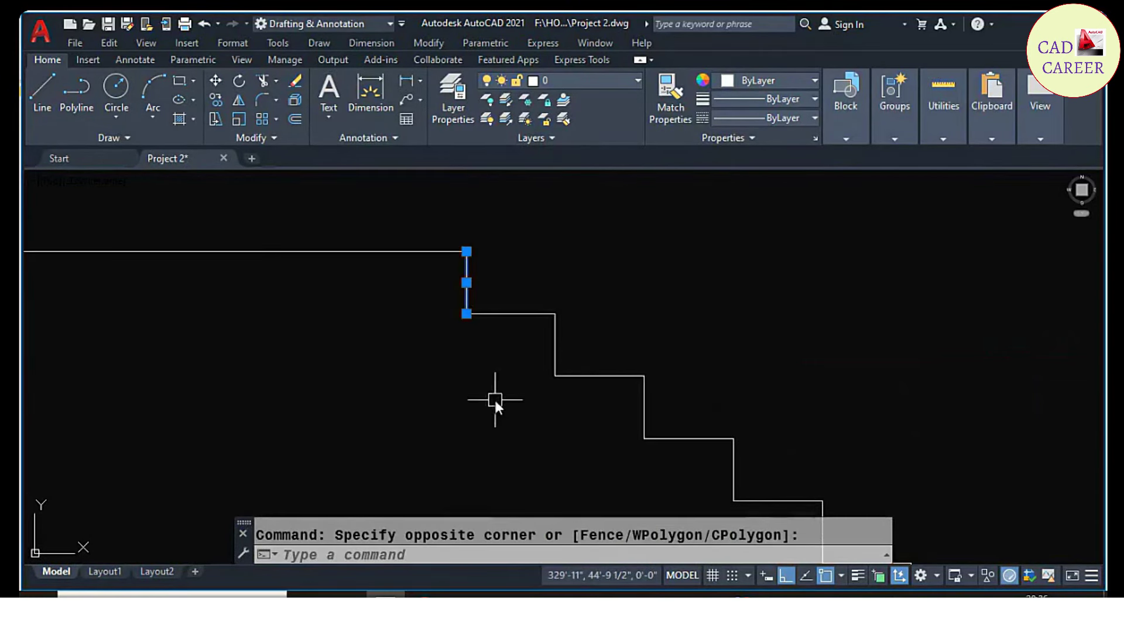
click(574, 282)
middle_drag(611, 465, 459, 340)
click(452, 356)
click(515, 228)
click(536, 412)
click(599, 301)
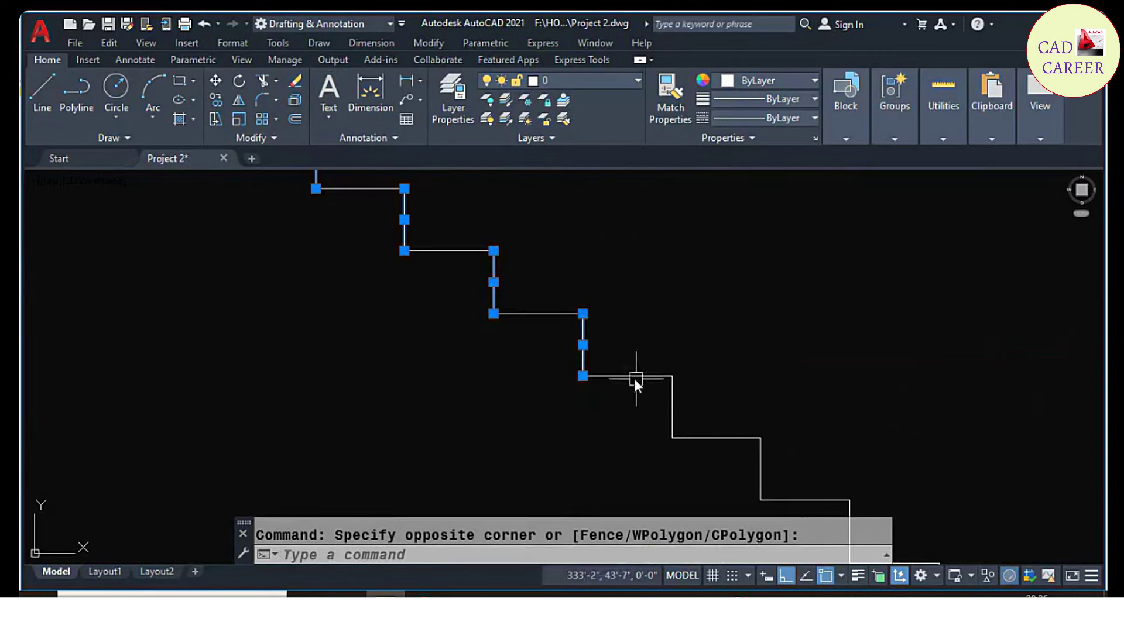
middle_drag(465, 355, 495, 375)
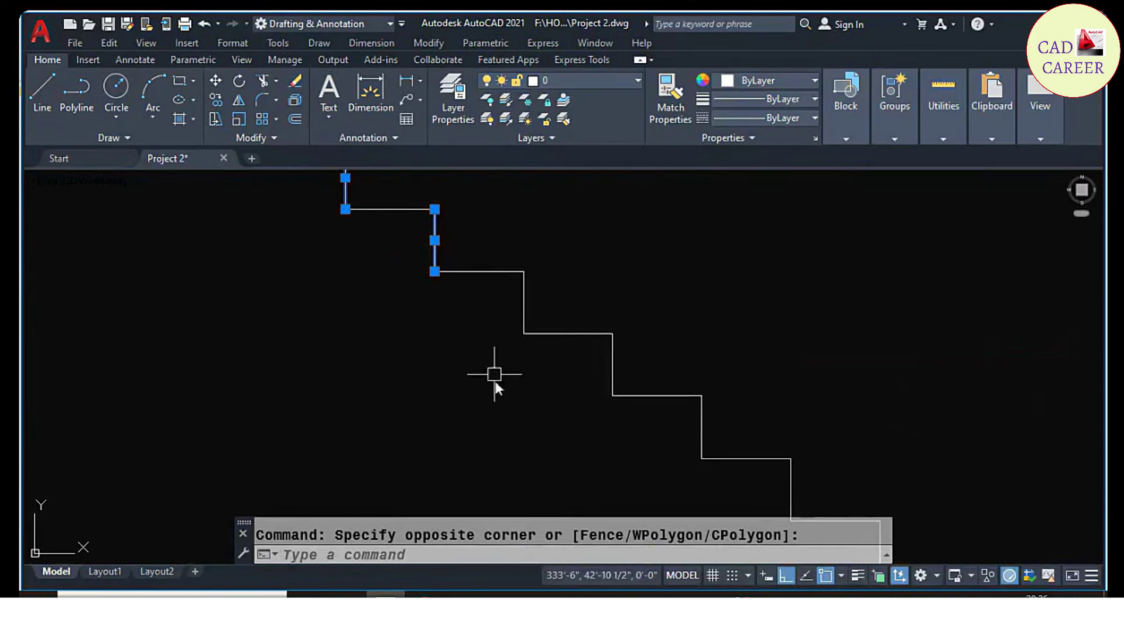
click(574, 307)
click(631, 370)
middle_drag(632, 370, 632, 363)
click(538, 317)
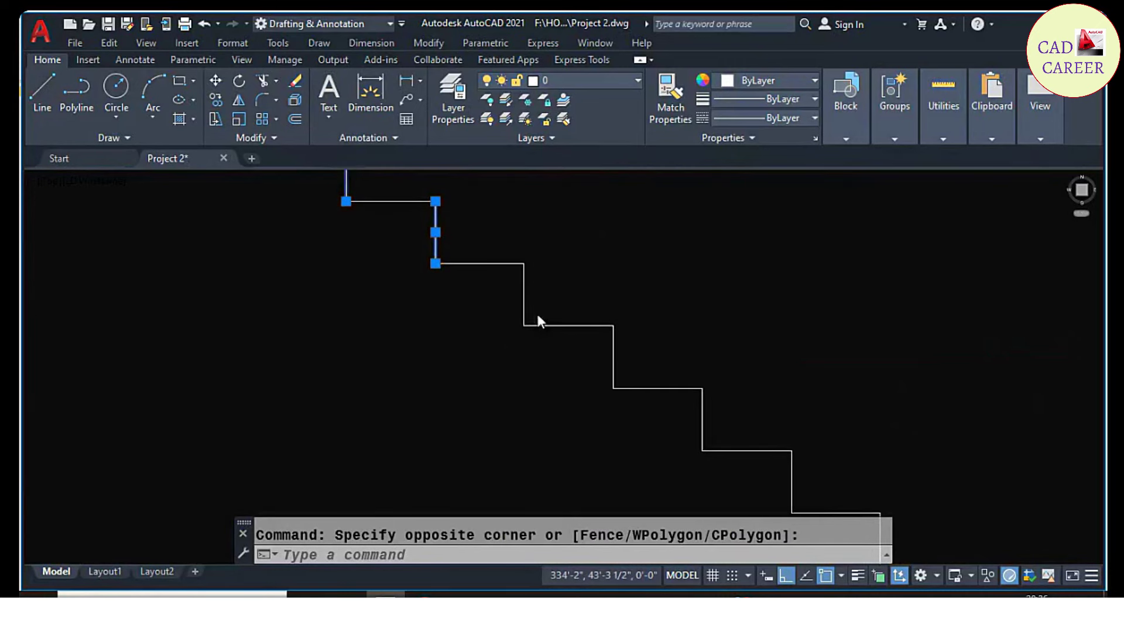
click(476, 372)
click(574, 229)
click(560, 385)
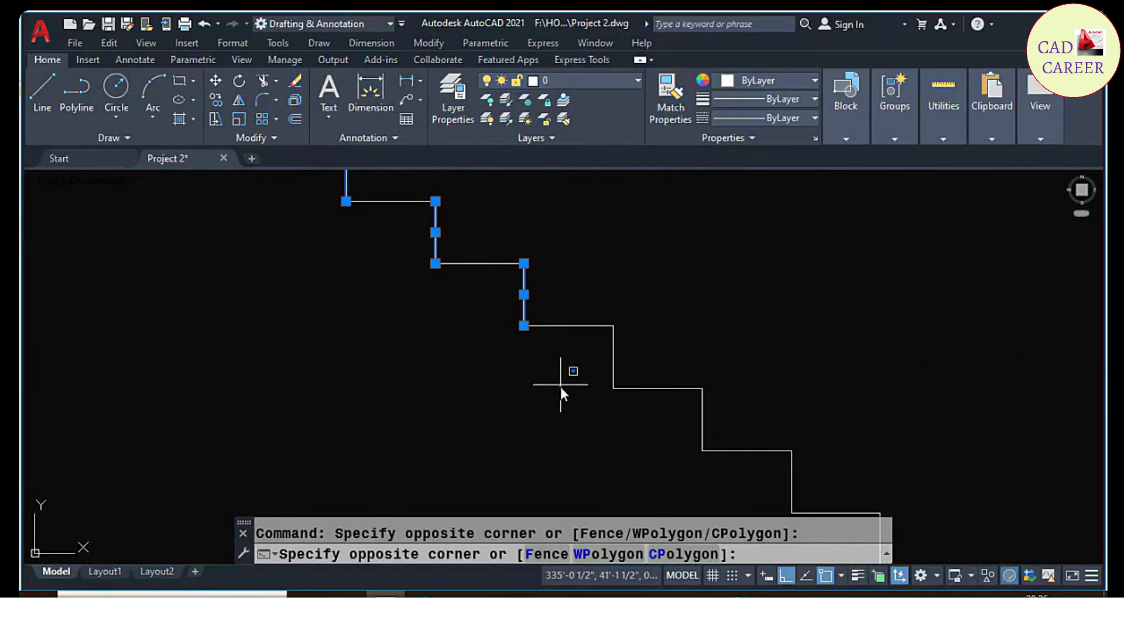
click(613, 357)
click(636, 291)
click(656, 342)
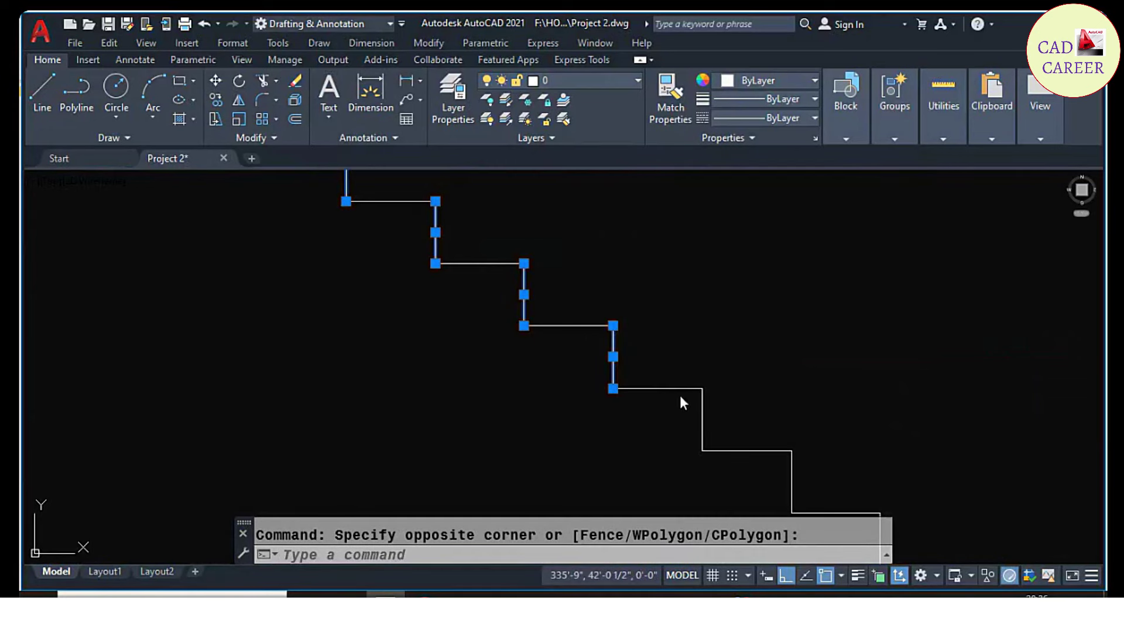
middle_drag(402, 311, 480, 322)
click(467, 335)
click(553, 191)
click(554, 377)
click(636, 234)
click(643, 428)
click(726, 305)
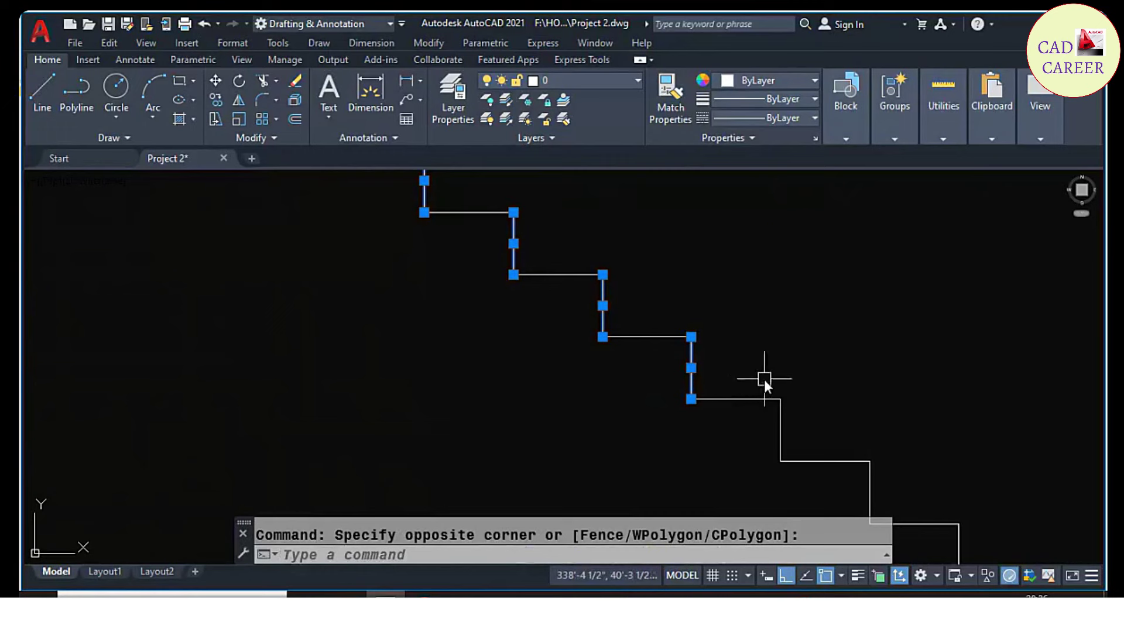
middle_drag(582, 298, 469, 294)
click(455, 364)
click(519, 253)
click(550, 413)
click(617, 307)
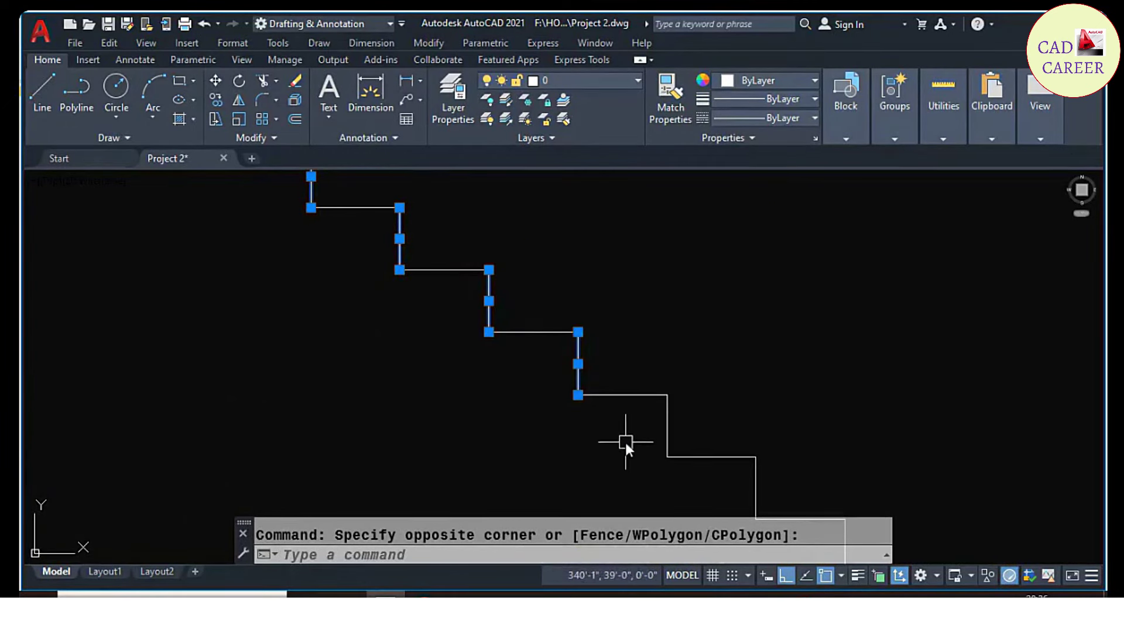
click(628, 472)
click(697, 363)
middle_drag(758, 404, 615, 261)
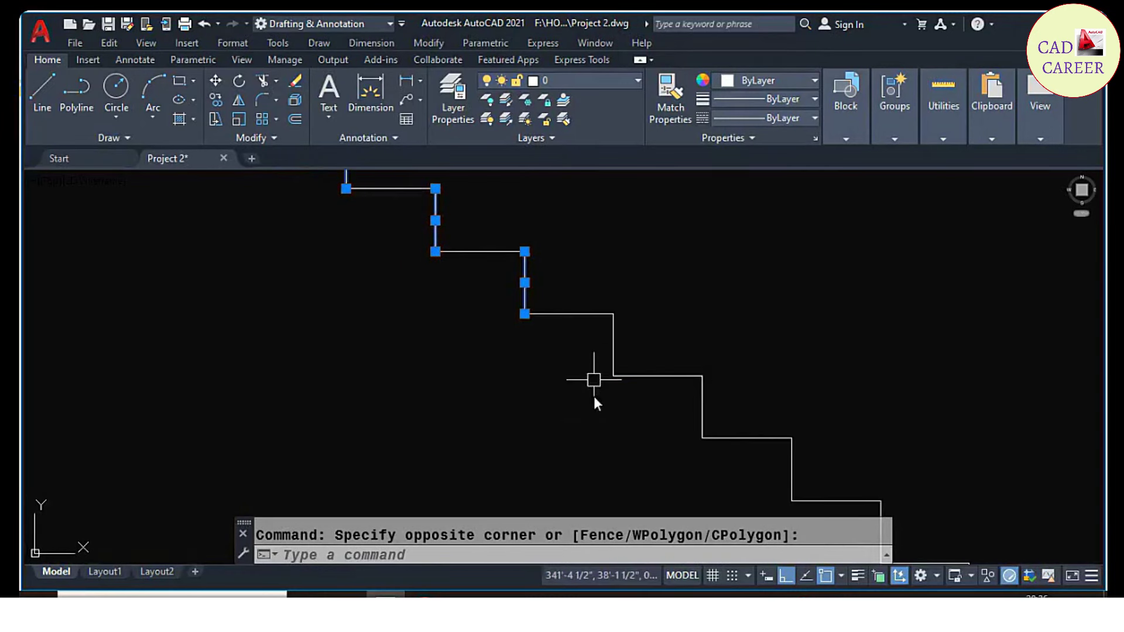
click(595, 445)
click(655, 276)
click(677, 452)
click(714, 375)
middle_drag(607, 264, 589, 254)
click(569, 390)
click(658, 233)
click(672, 436)
click(724, 311)
middle_drag(685, 288, 595, 254)
click(585, 386)
click(641, 284)
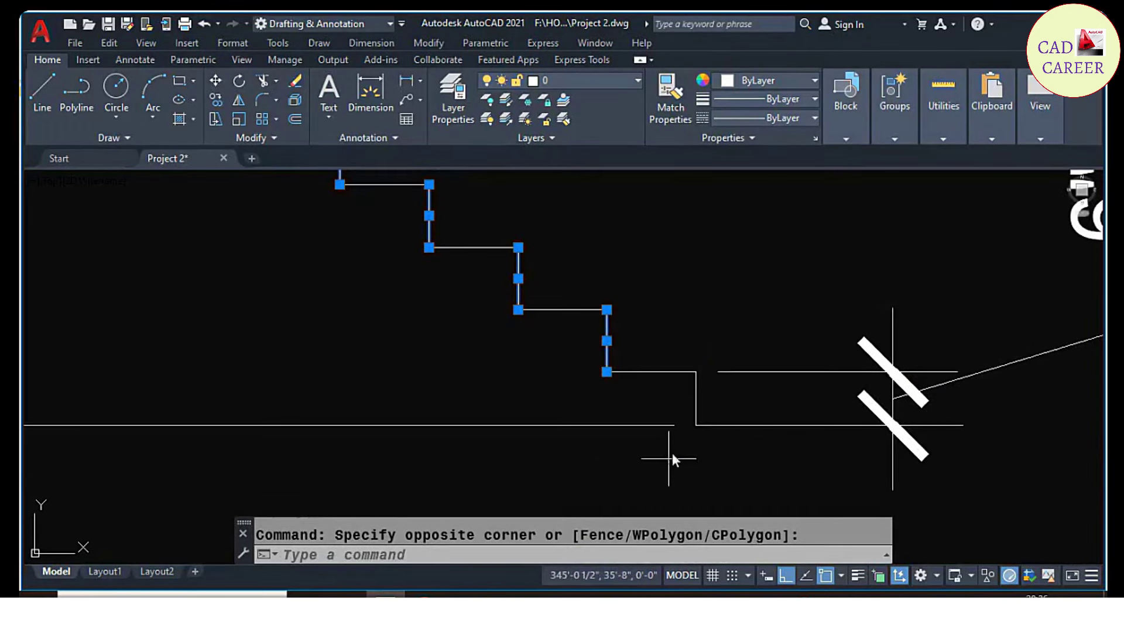
key(Escape)
Zoom to the floor-plan staircase and erase the upper landing's diagonal line
scroll(718, 381, down, 5)
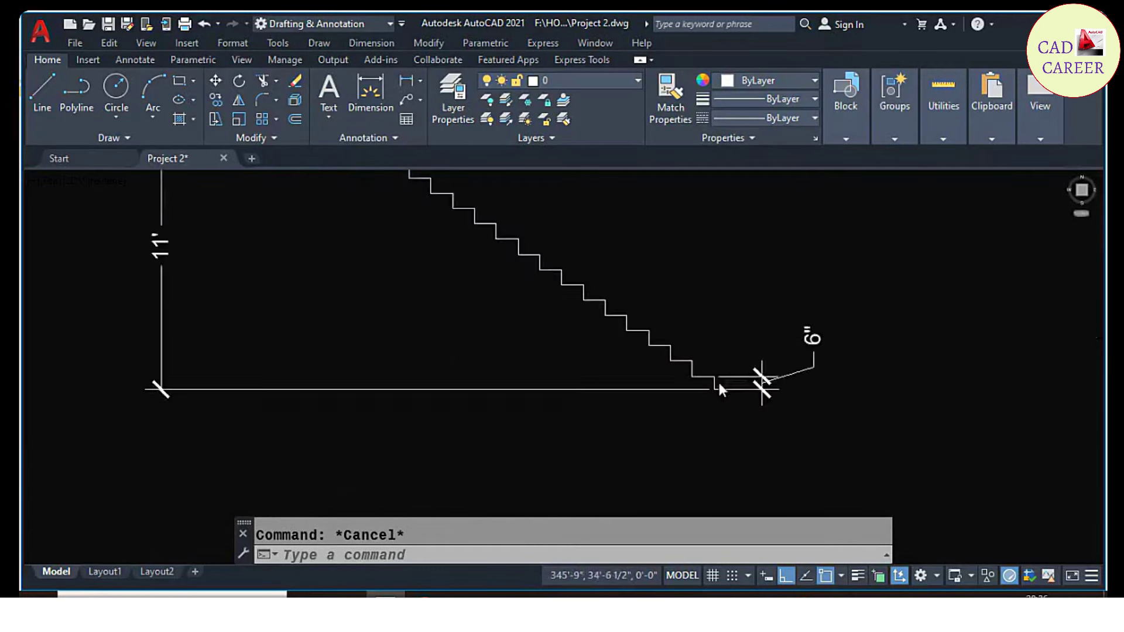
scroll(718, 381, down, 6)
middle_drag(381, 322, 568, 305)
scroll(476, 316, up, 4)
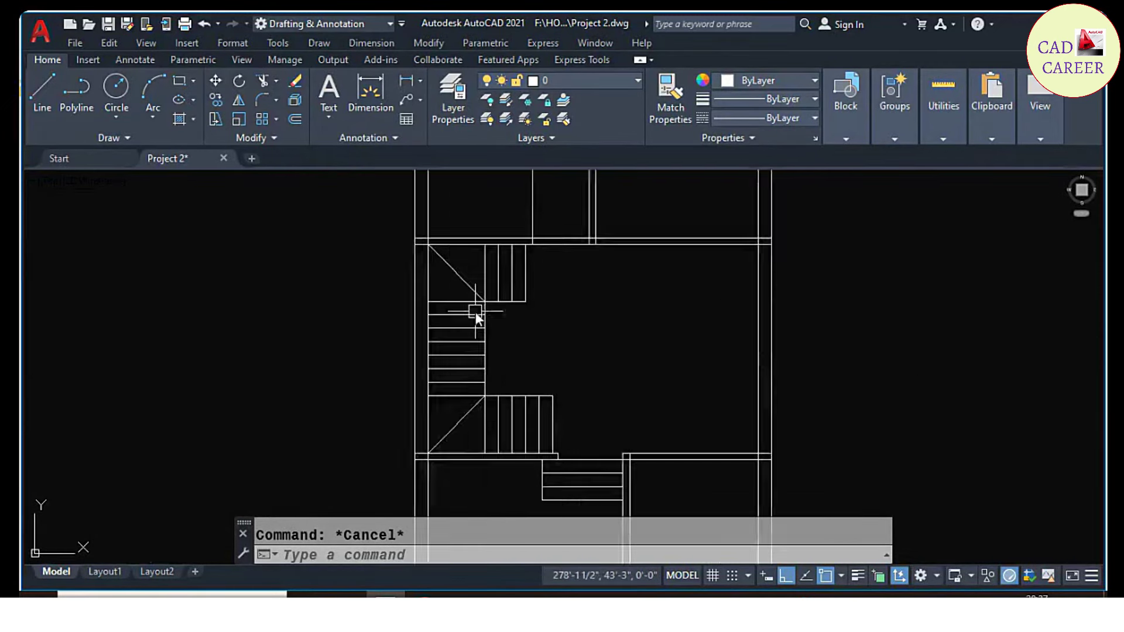
scroll(475, 311, up, 2)
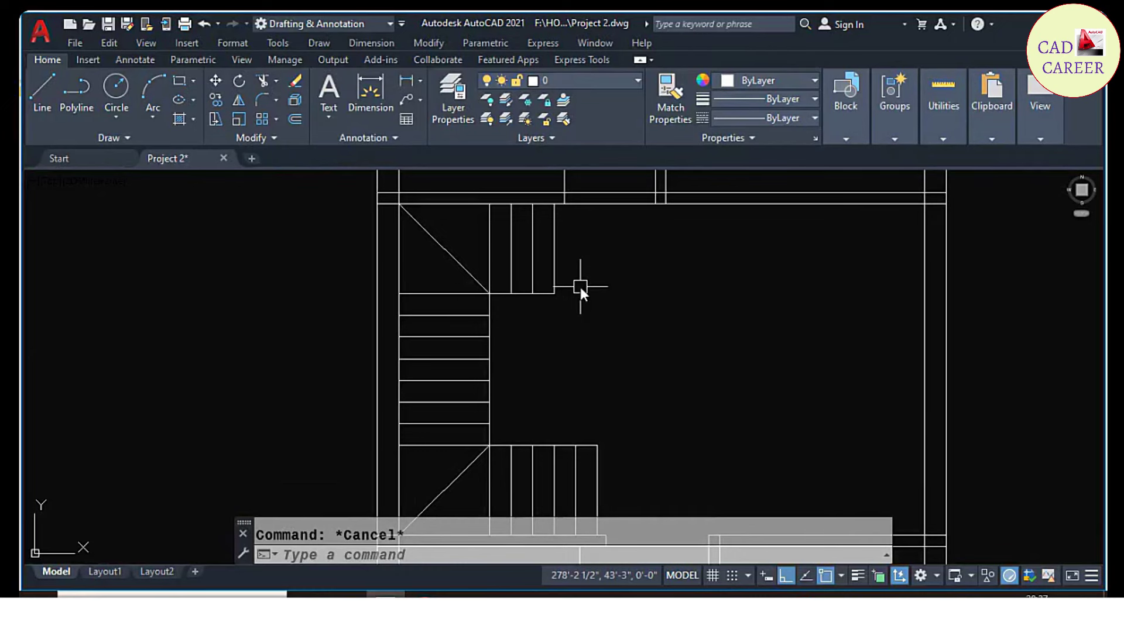
middle_drag(581, 312, 535, 258)
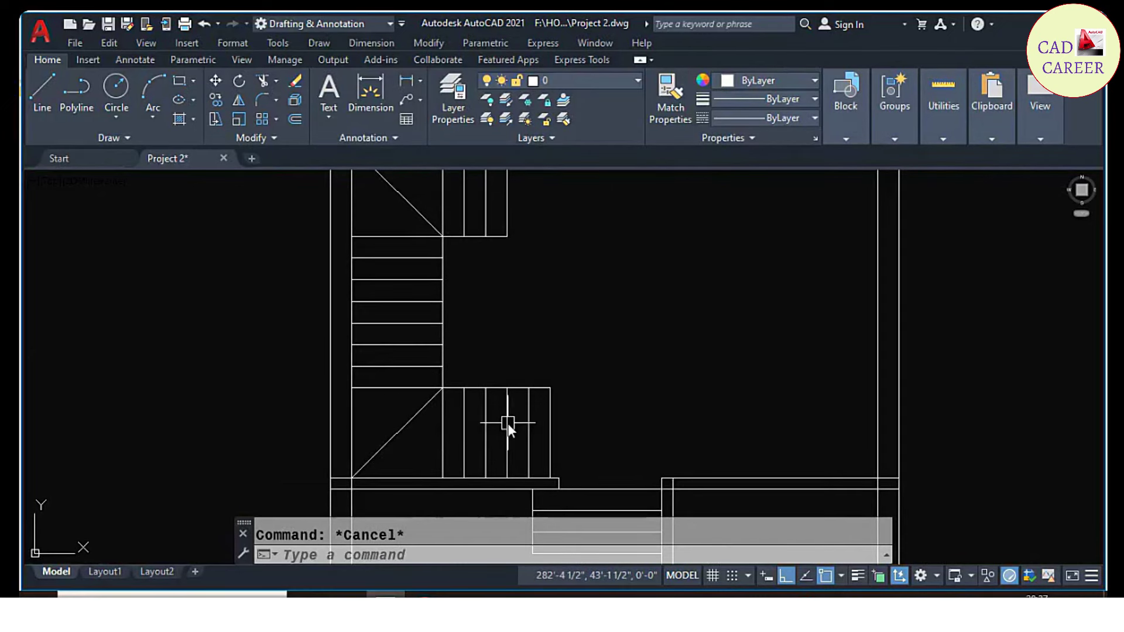
scroll(503, 311, down, 2)
scroll(464, 369, up, 1)
scroll(455, 395, down, 1)
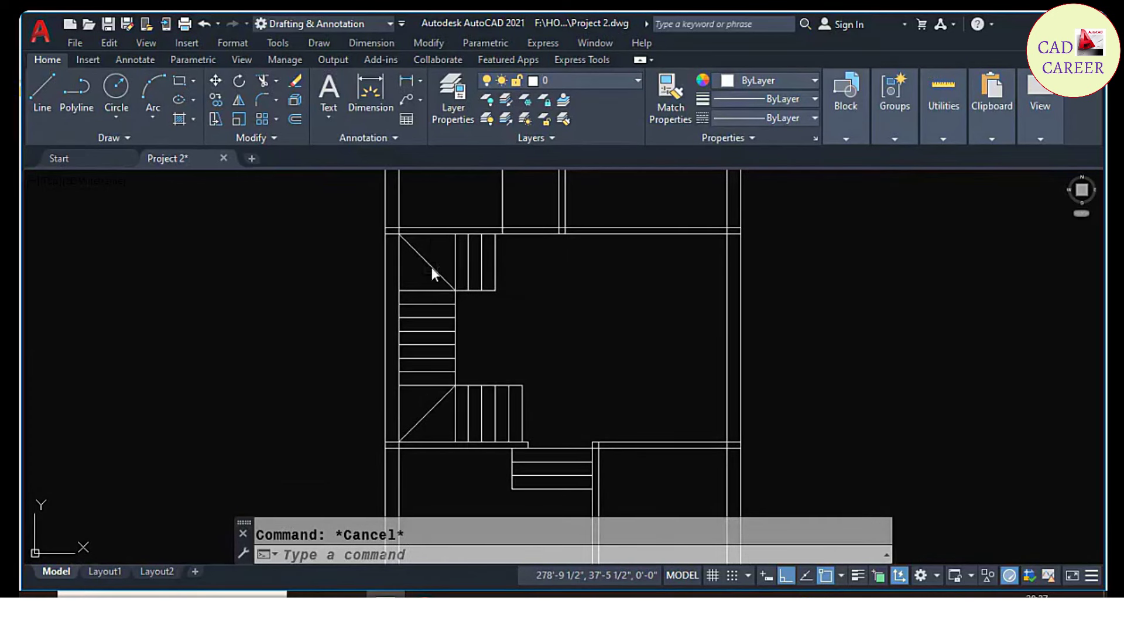
click(431, 267)
click(295, 85)
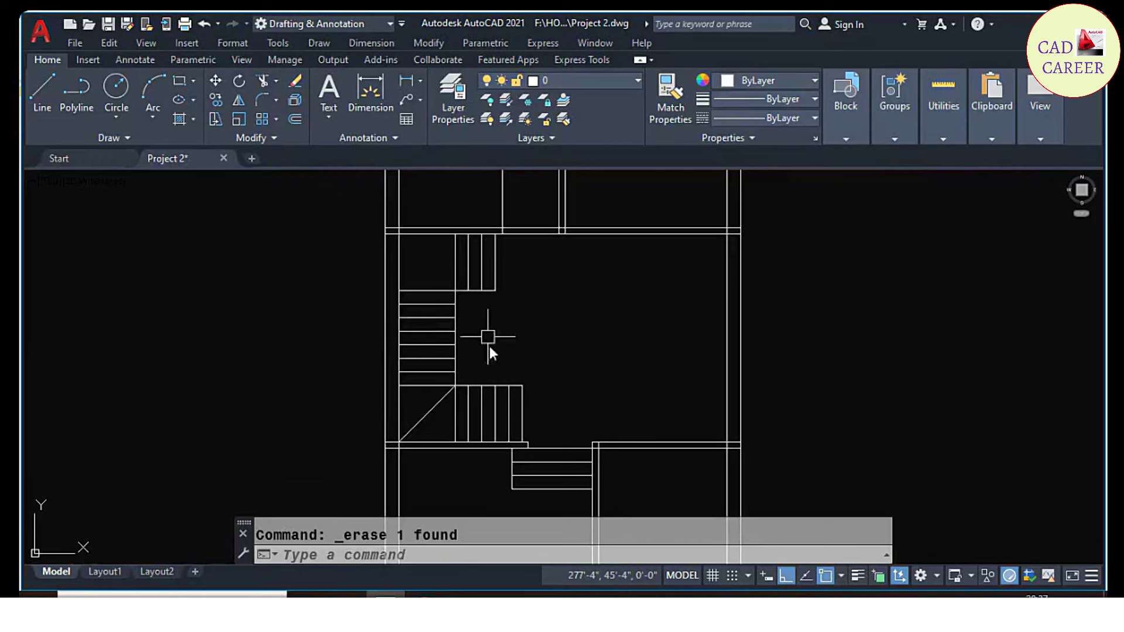
scroll(516, 420, up, 2)
Trim the wall lines across the opening using crossing-selected cutting edges
click(533, 393)
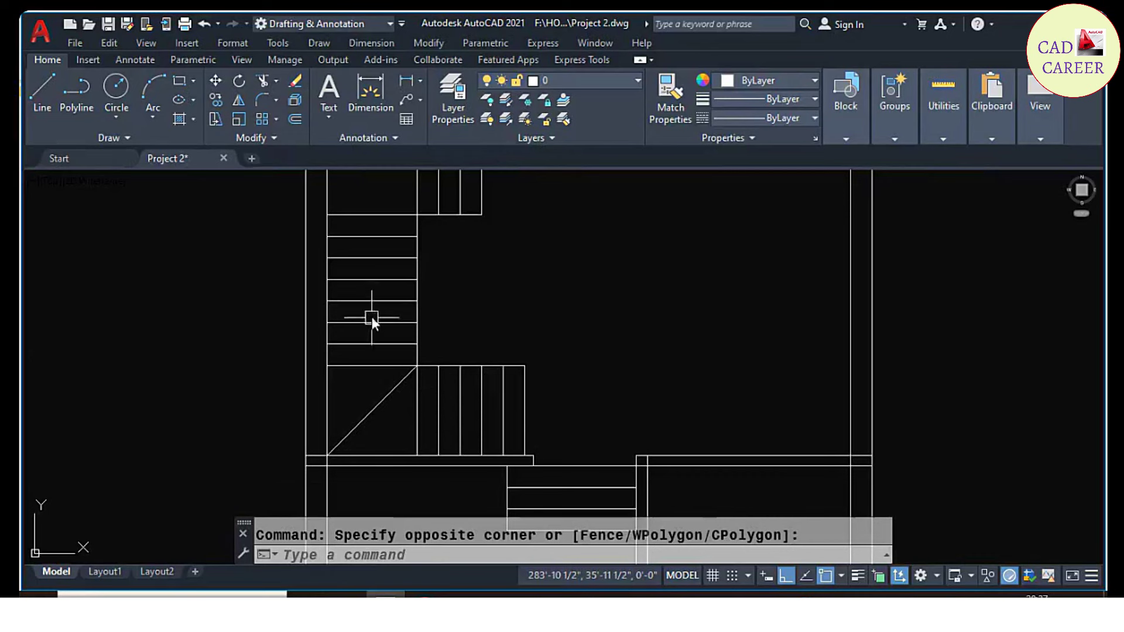
middle_drag(378, 216, 399, 339)
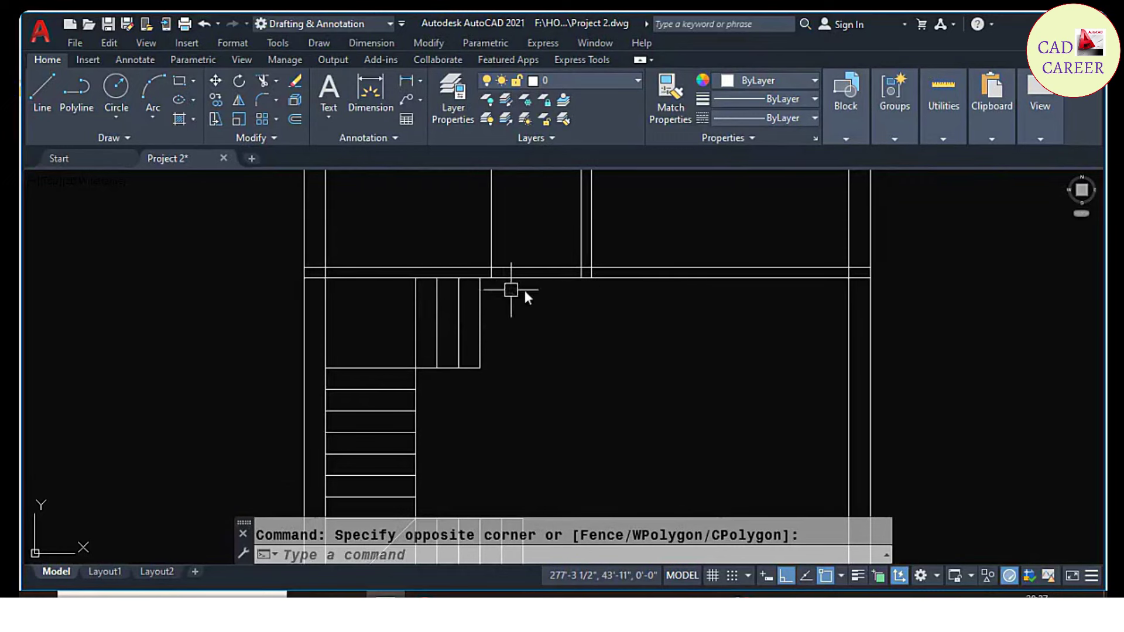
scroll(528, 286, up, 5)
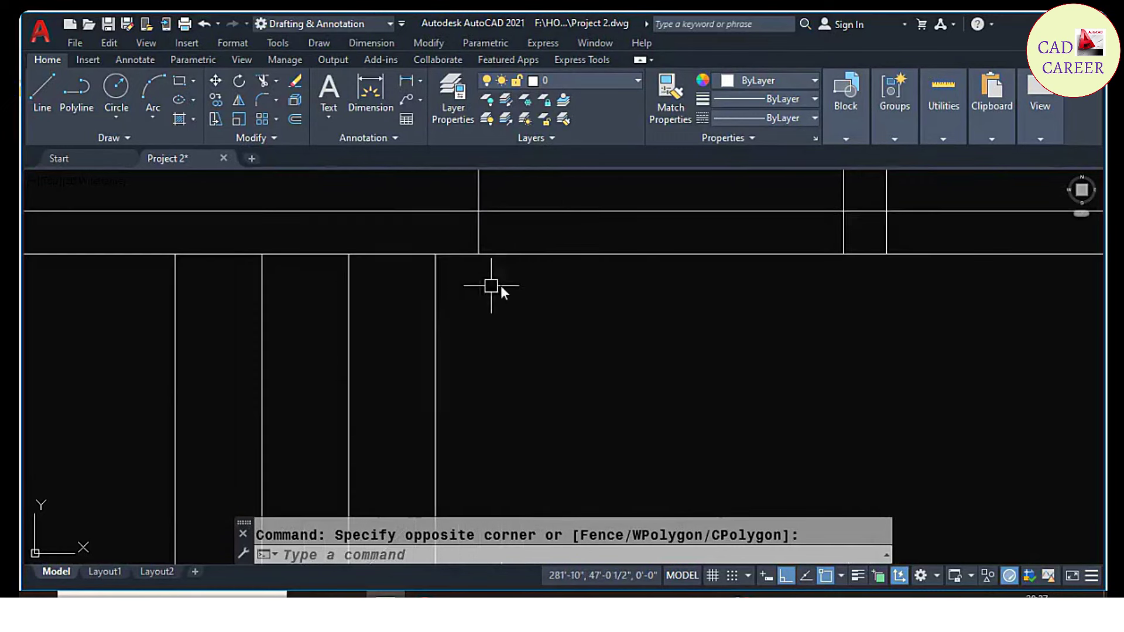
scroll(537, 296, down, 2)
text(tr)
key(Return)
click(824, 194)
click(528, 305)
key(Return)
click(603, 236)
click(572, 306)
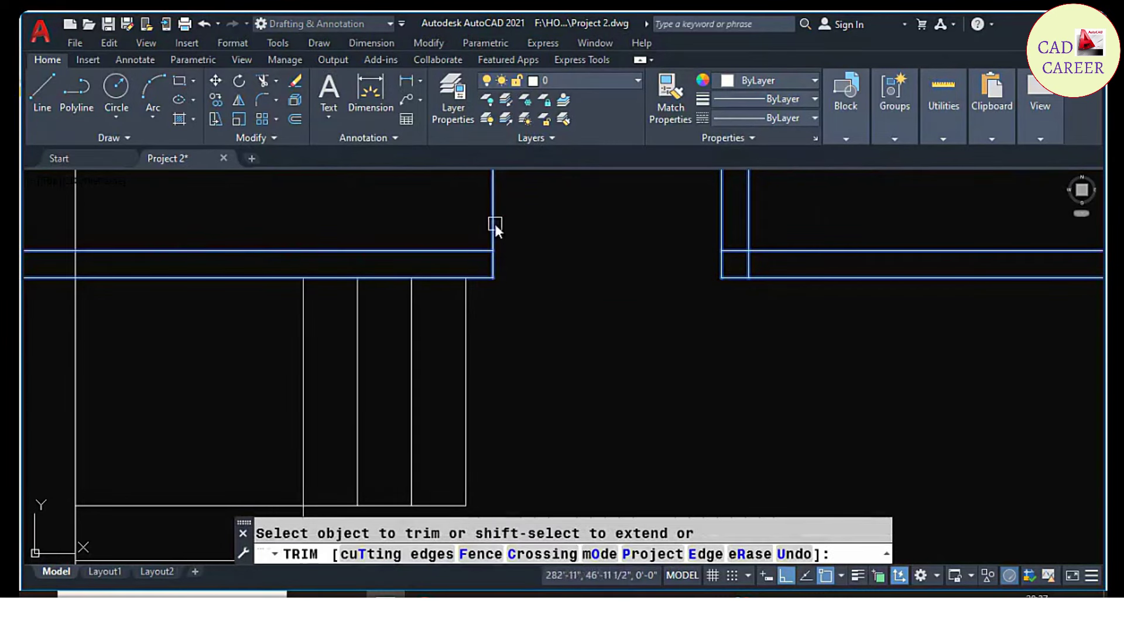
key(Escape)
Offset the left wall line 3'6" into the room
scroll(473, 330, down, 5)
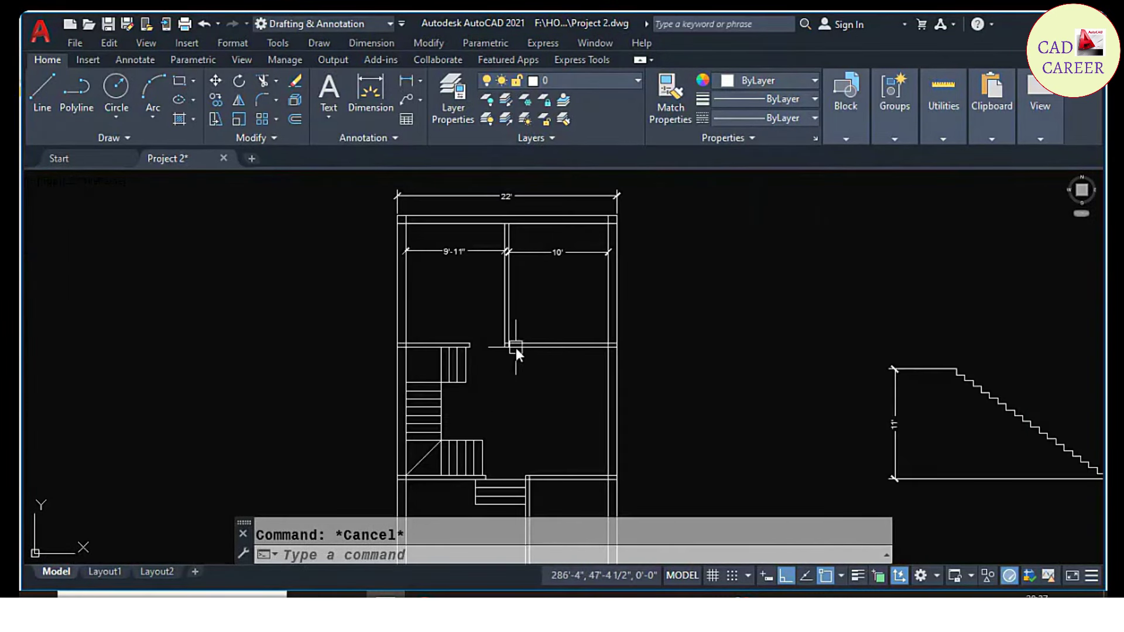
text(o)
key(Return)
text(3')
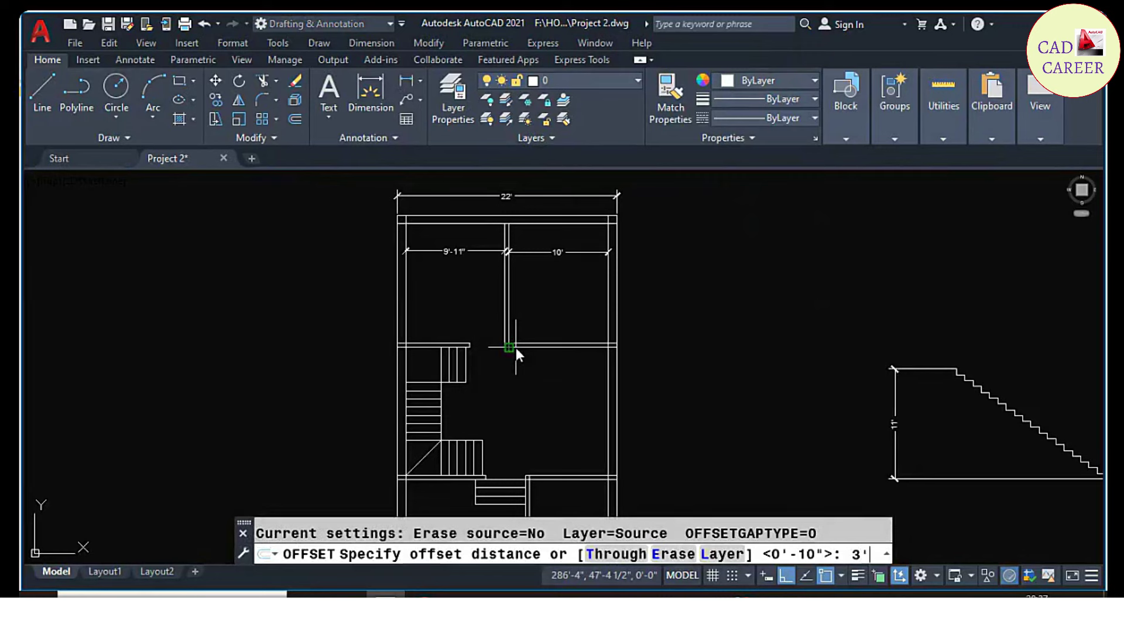
text(6)
scroll(515, 334, up, 4)
click(495, 335)
click(553, 335)
key(Escape)
Trim the wall segments and offset line to open the 3'6" gap
text(R)
key(Return)
click(635, 314)
click(431, 432)
key(Return)
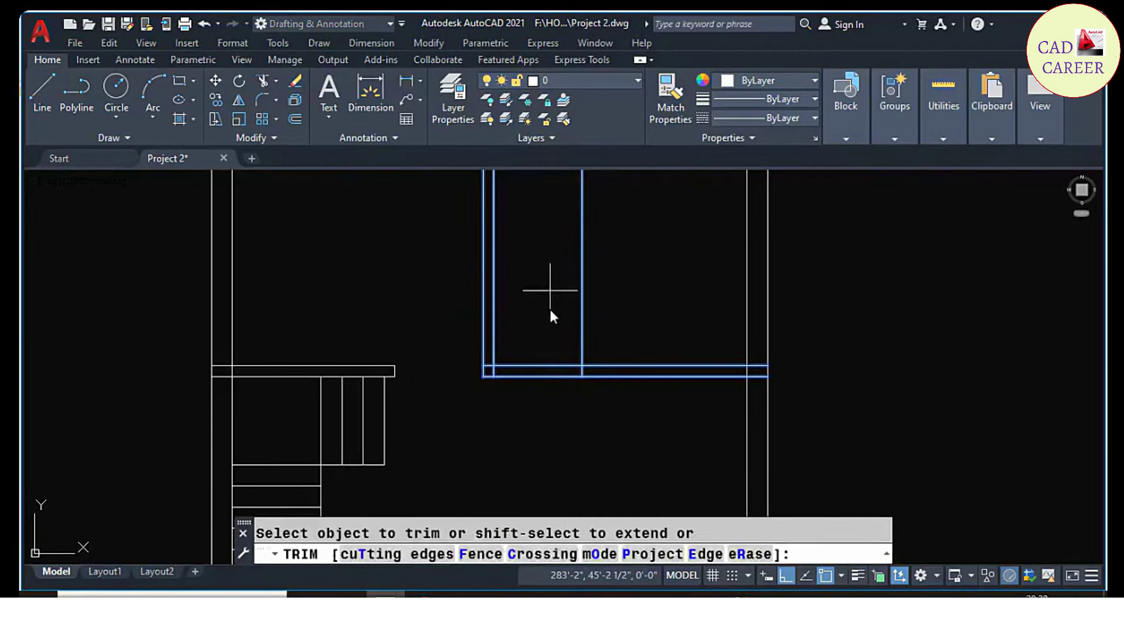
click(541, 351)
click(529, 403)
click(547, 283)
click(620, 325)
key(Escape)
Erase the leftover wall stub at the bottom of the opening
click(458, 374)
click(529, 329)
text(E)
key(Return)
scroll(527, 306, down, 5)
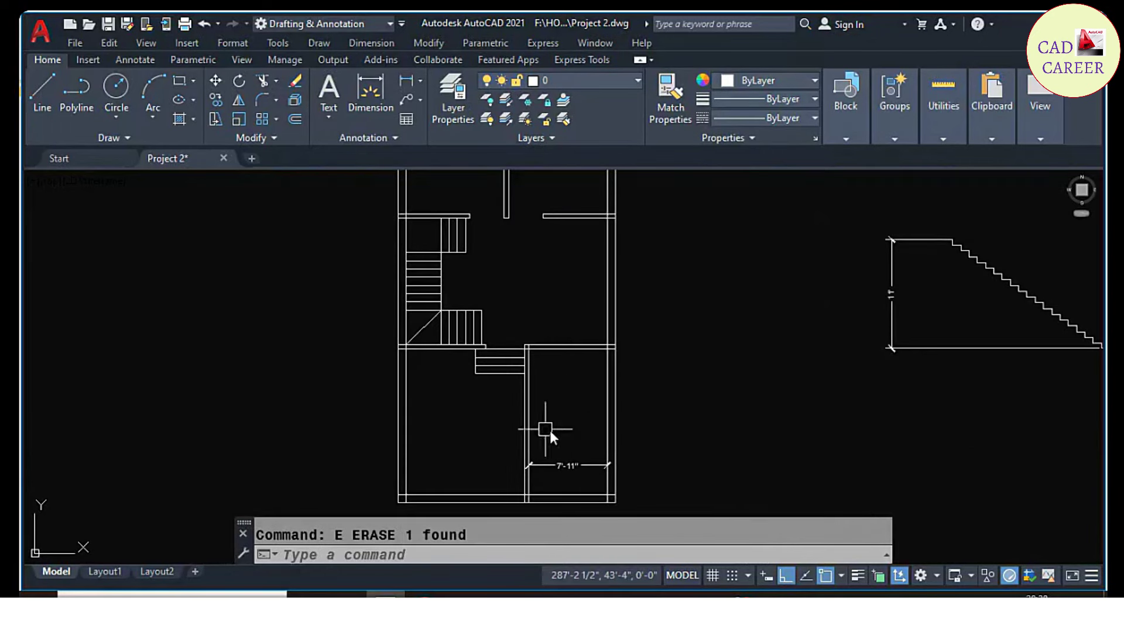
scroll(552, 375, down, 1)
scroll(554, 356, up, 3)
scroll(541, 304, down, 1)
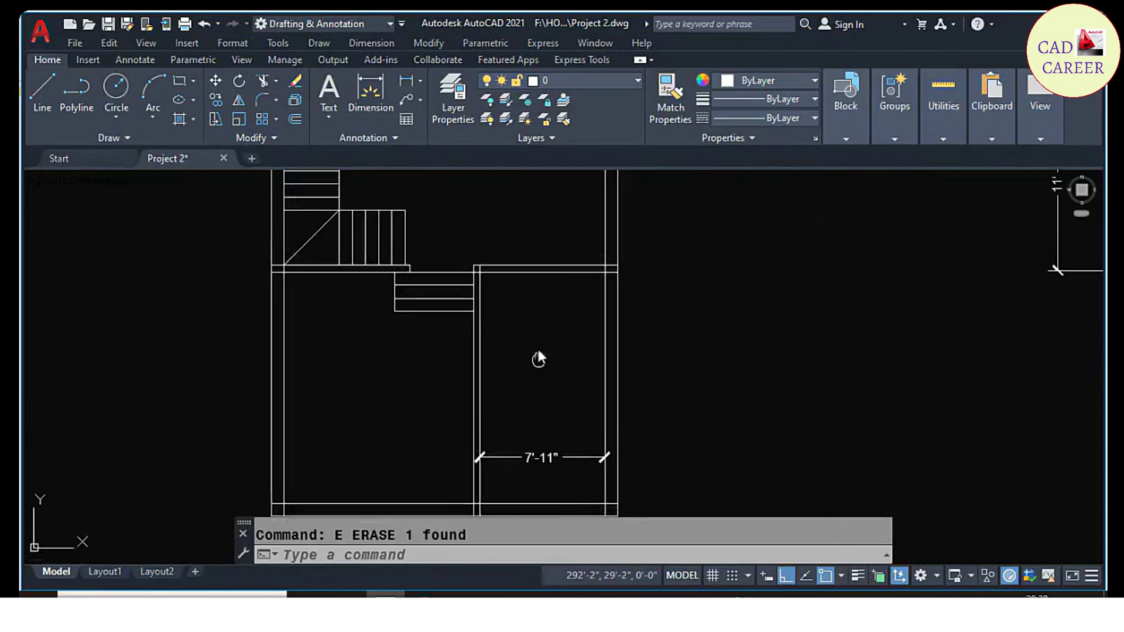
scroll(539, 359, up, 1)
Dimension the lower-right room's right side as 14'-8"
click(410, 82)
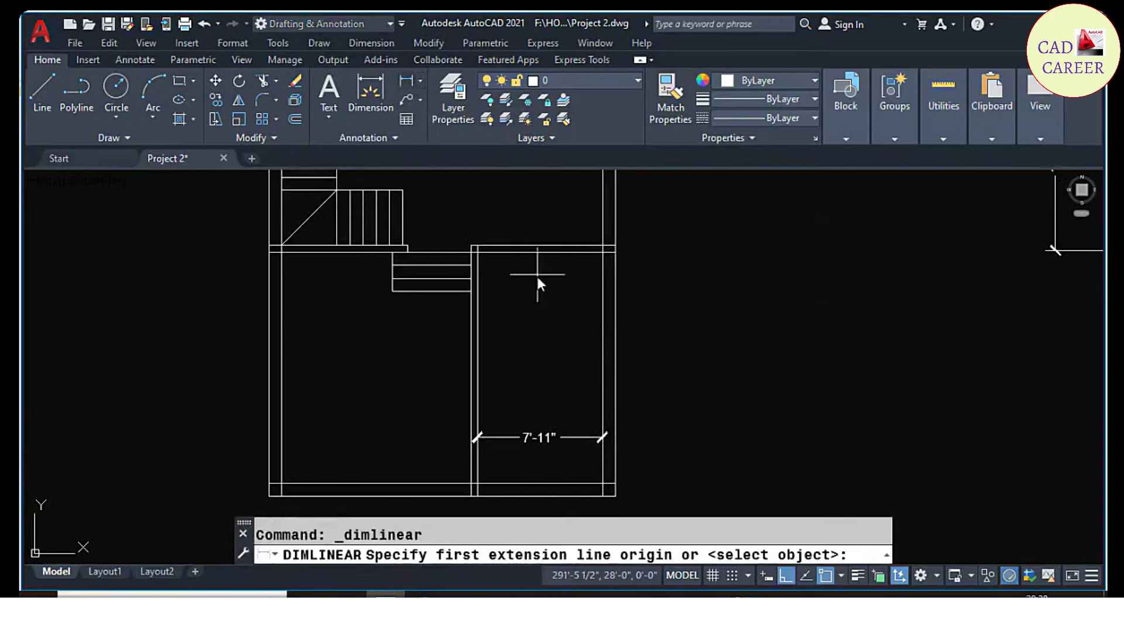
click(562, 258)
click(565, 484)
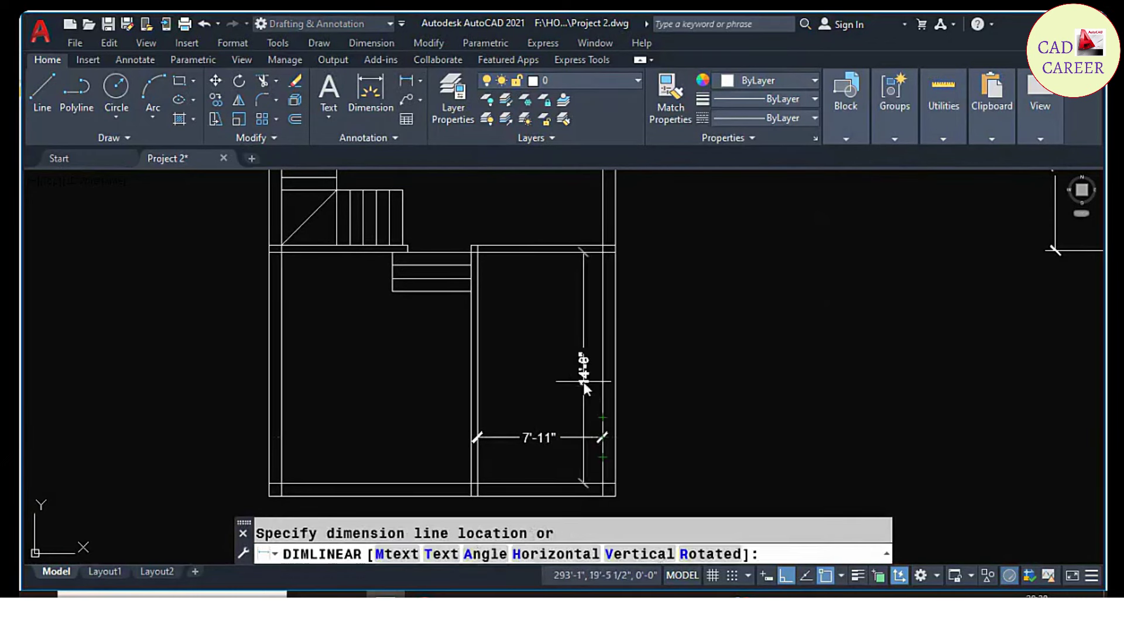
click(584, 375)
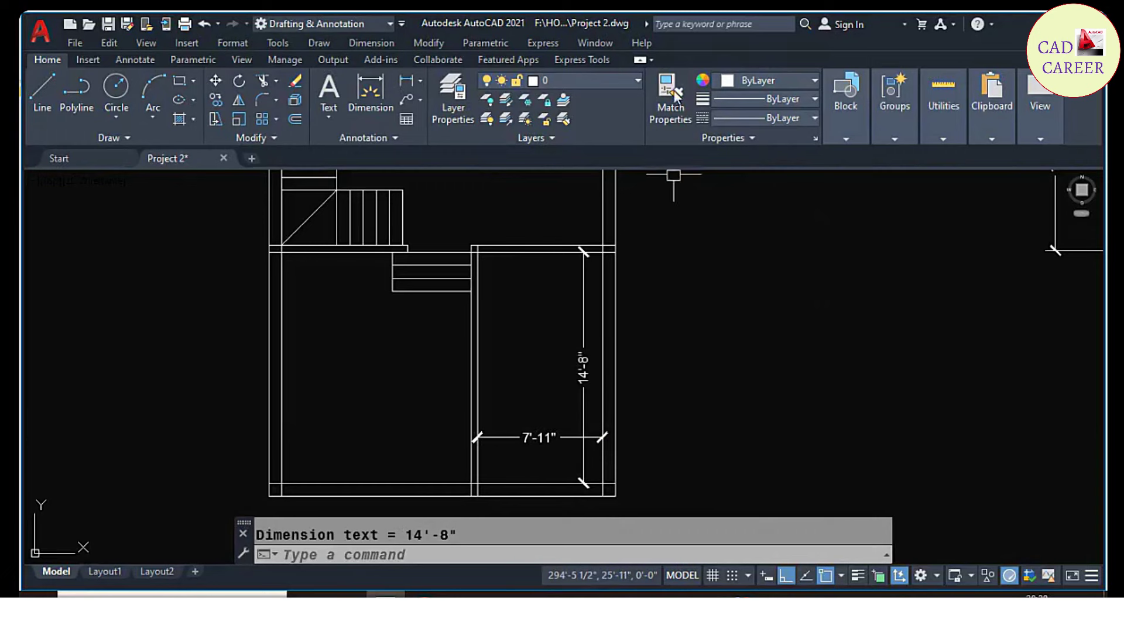
Move the room's top wall pair 6' down so the room measures 8'-8"
click(537, 221)
click(516, 298)
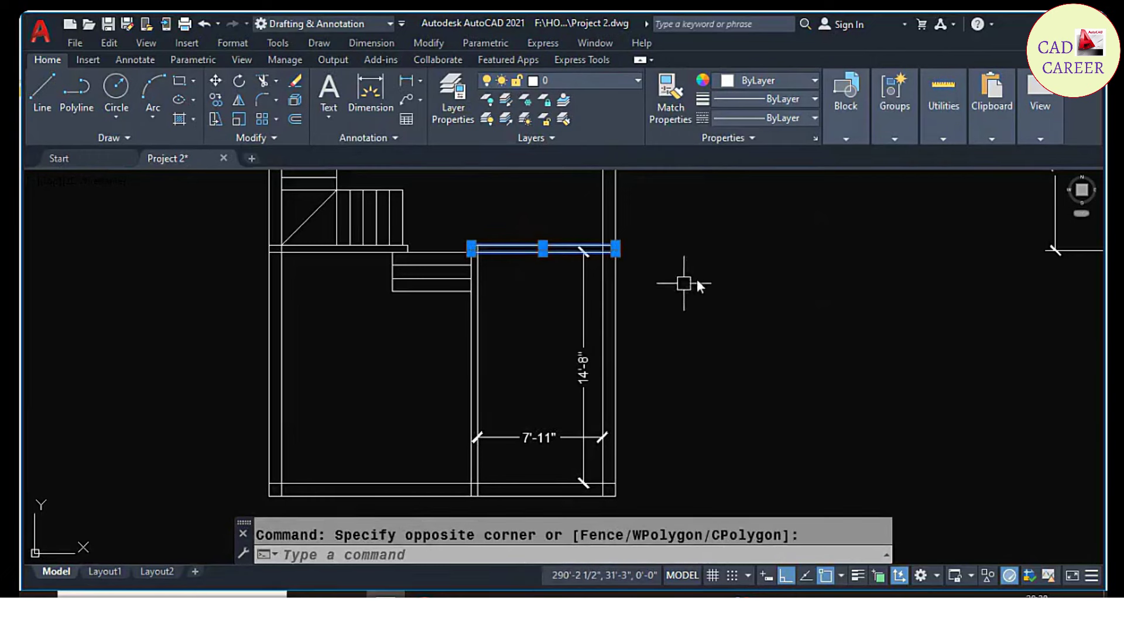
text(m)
key(Return)
click(788, 255)
text(6')
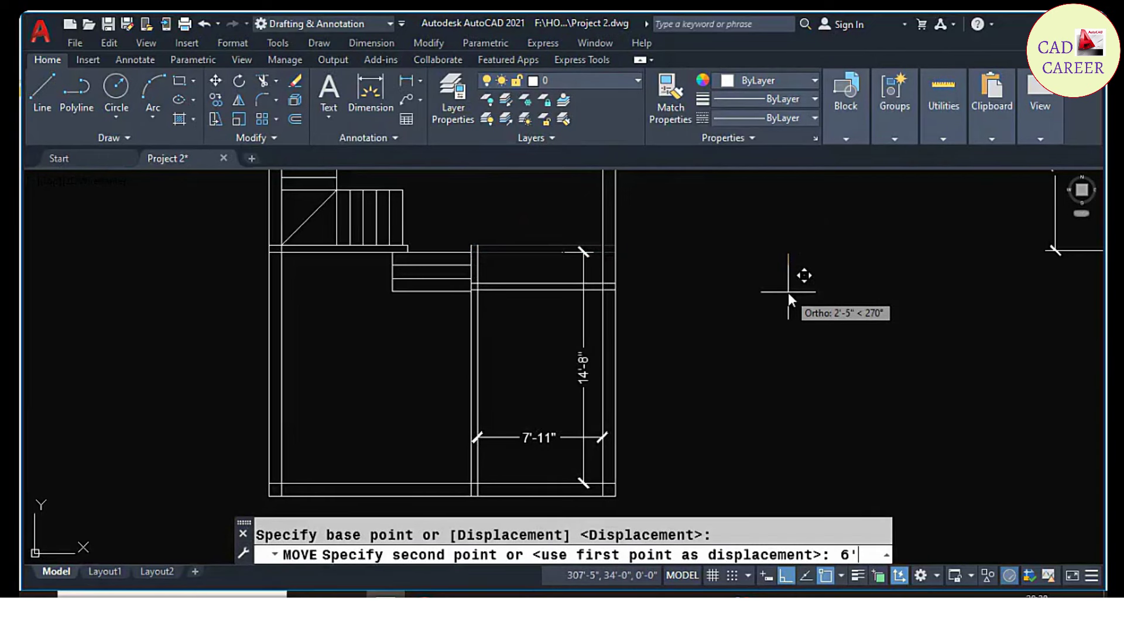
key(Return)
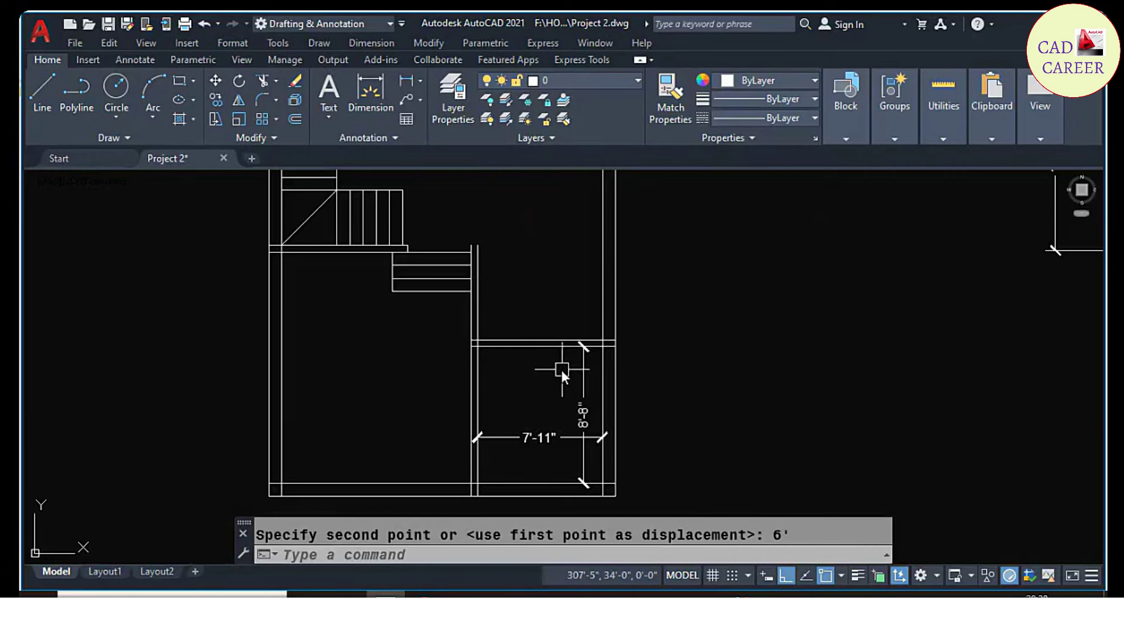
middle_drag(562, 370, 542, 339)
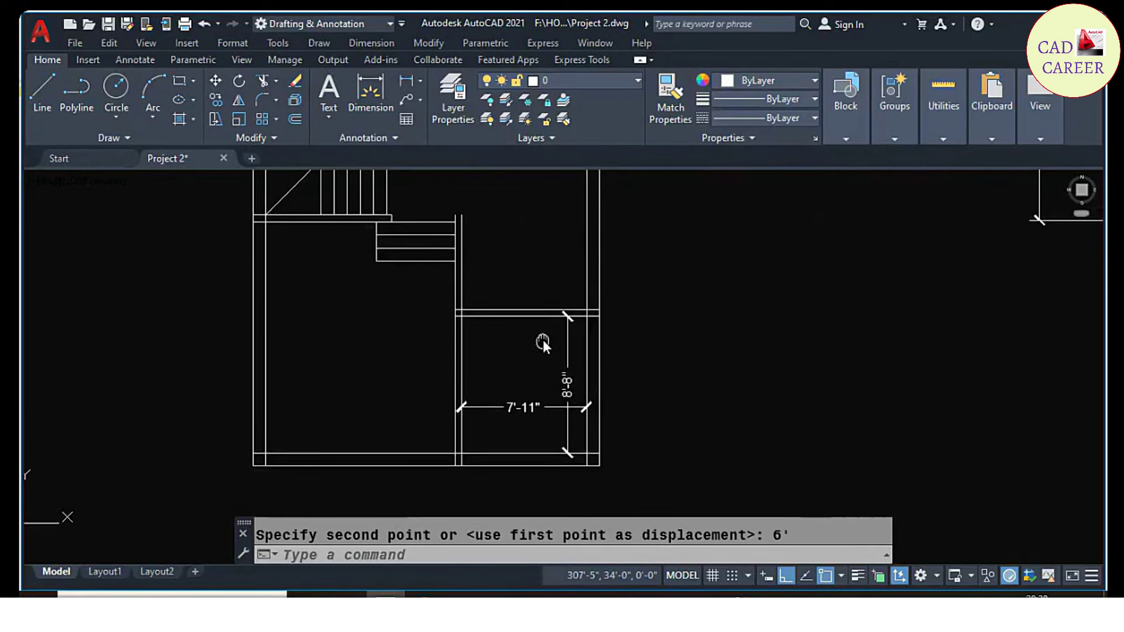
middle_drag(543, 340, 543, 353)
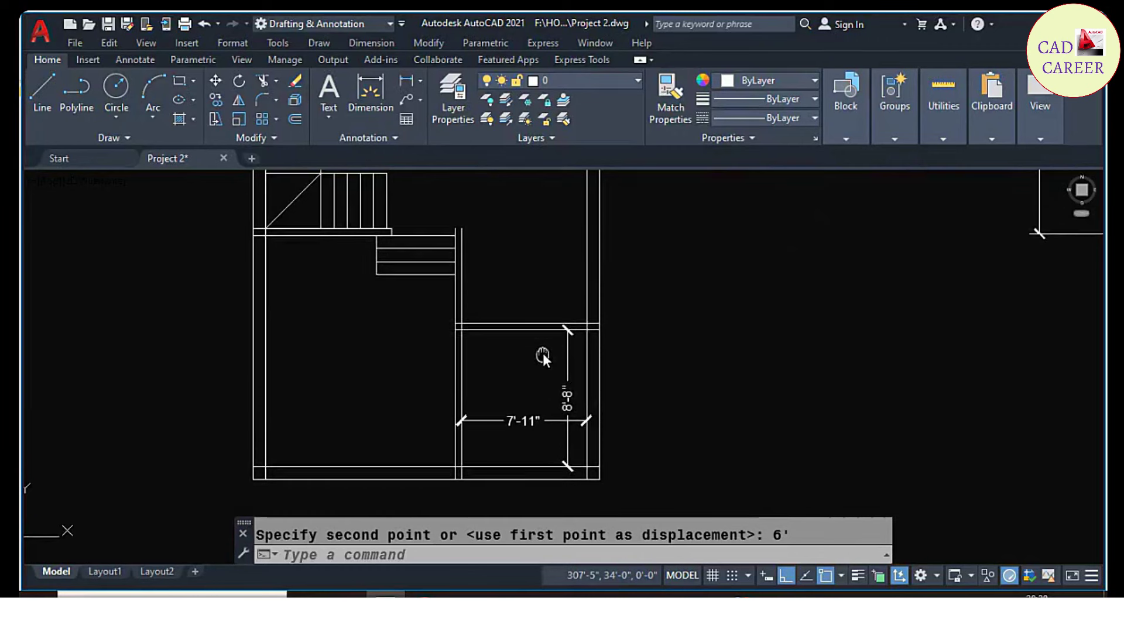
click(32, 88)
Draw a short line starting at the stair corner
scroll(451, 221, up, 1)
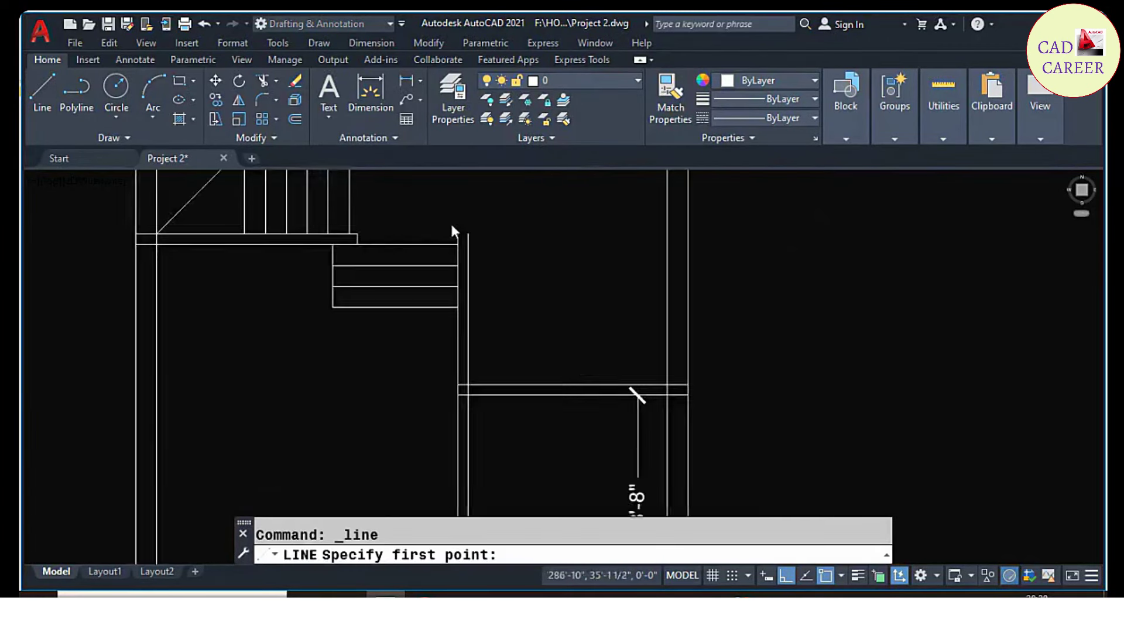
scroll(454, 233, up, 3)
click(460, 242)
right_click(472, 244)
click(512, 253)
scroll(552, 290, down, 2)
scroll(593, 304, down, 2)
scroll(588, 316, down, 3)
scroll(586, 326, up, 5)
Offset the wall line beside the staircase by 3'
text(o)
key(Return)
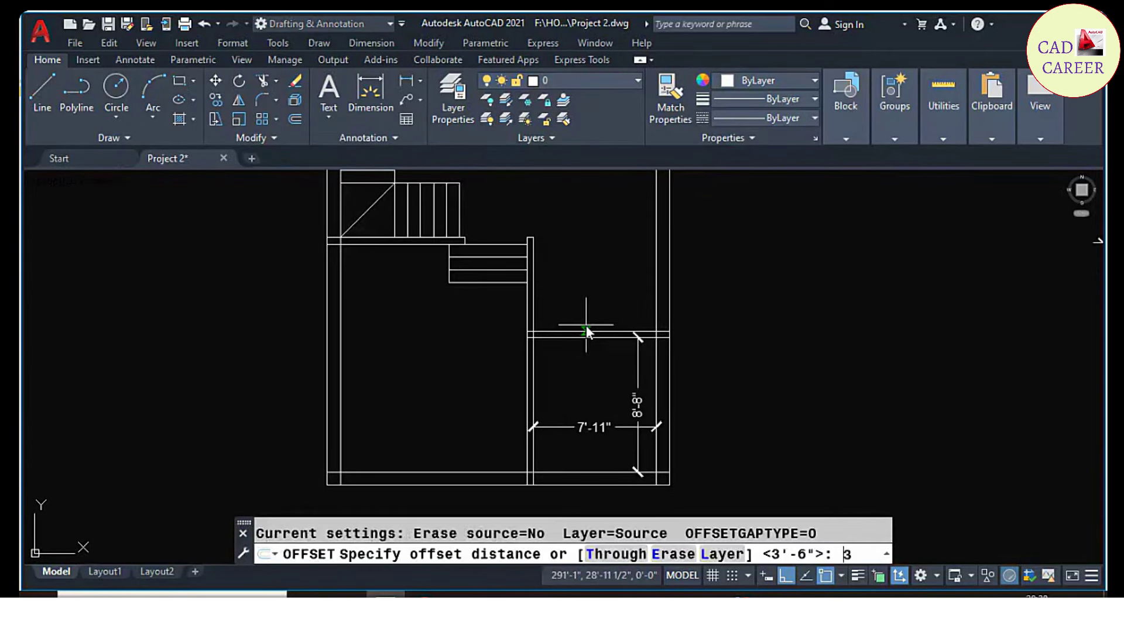
text(3')
key(Return)
scroll(486, 293, up, 3)
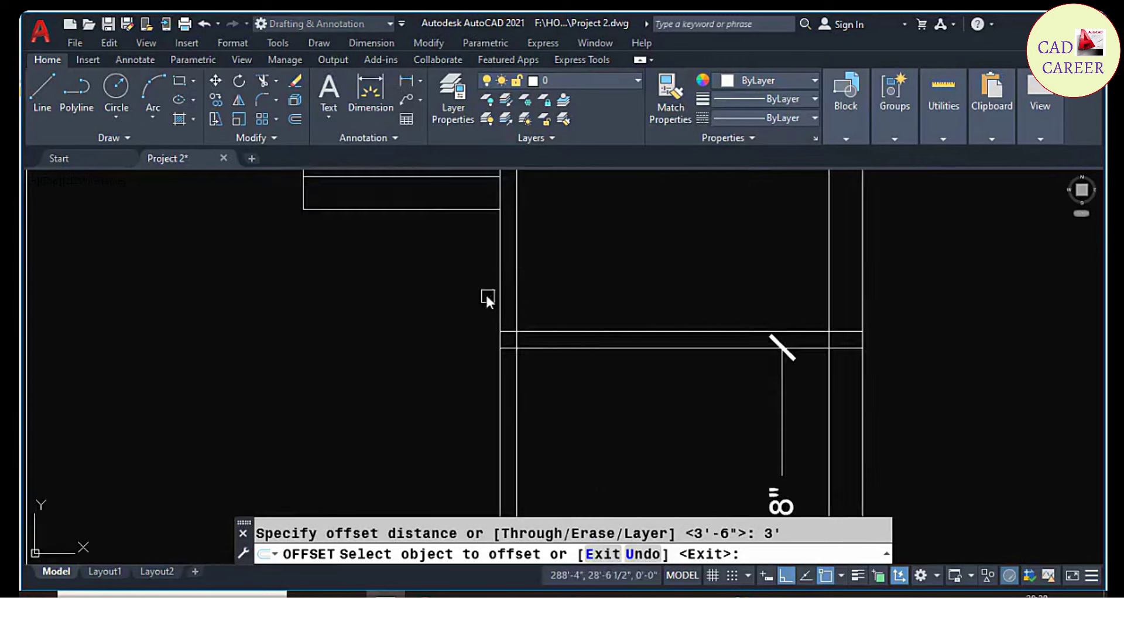
click(517, 281)
key(Escape)
Trim the wall lines and the vertical lines above and below to open the gap
text(ts or)
key(Return)
click(700, 287)
click(566, 347)
key(Return)
click(593, 250)
click(561, 384)
click(582, 230)
click(660, 275)
click(665, 427)
click(606, 377)
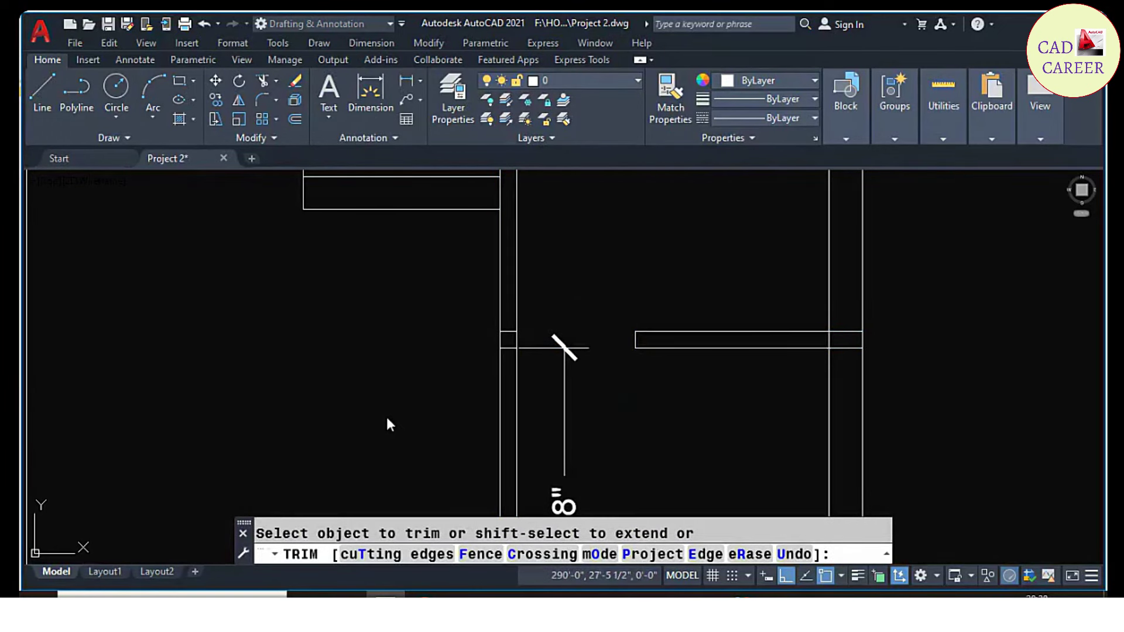
key(Escape)
Erase the leftover short wall stubs and stray horizontal and vertical lines
click(427, 396)
click(543, 325)
key(Delete)
click(591, 279)
key(Escape)
click(588, 287)
click(557, 403)
text(e)
key(Return)
Shift the plan view left and begin a linear dimension
scroll(578, 296, down, 5)
scroll(613, 290, up, 5)
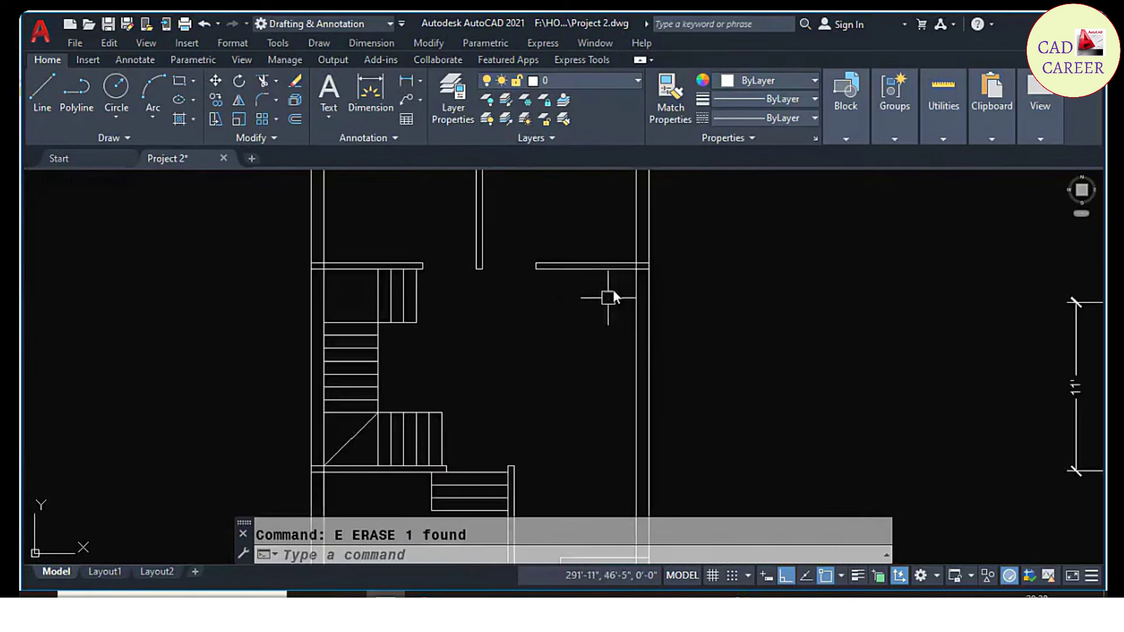
middle_drag(596, 290, 541, 293)
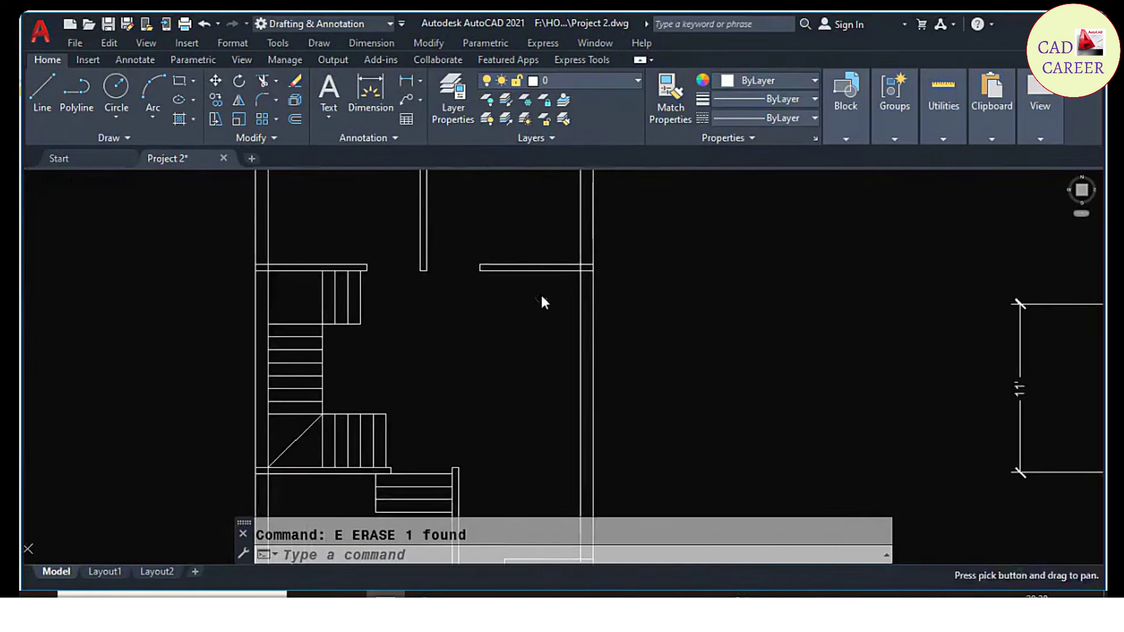
click(407, 81)
scroll(509, 263, up, 4)
Pick two dimension points along the wall, then cancel the dimension
click(431, 282)
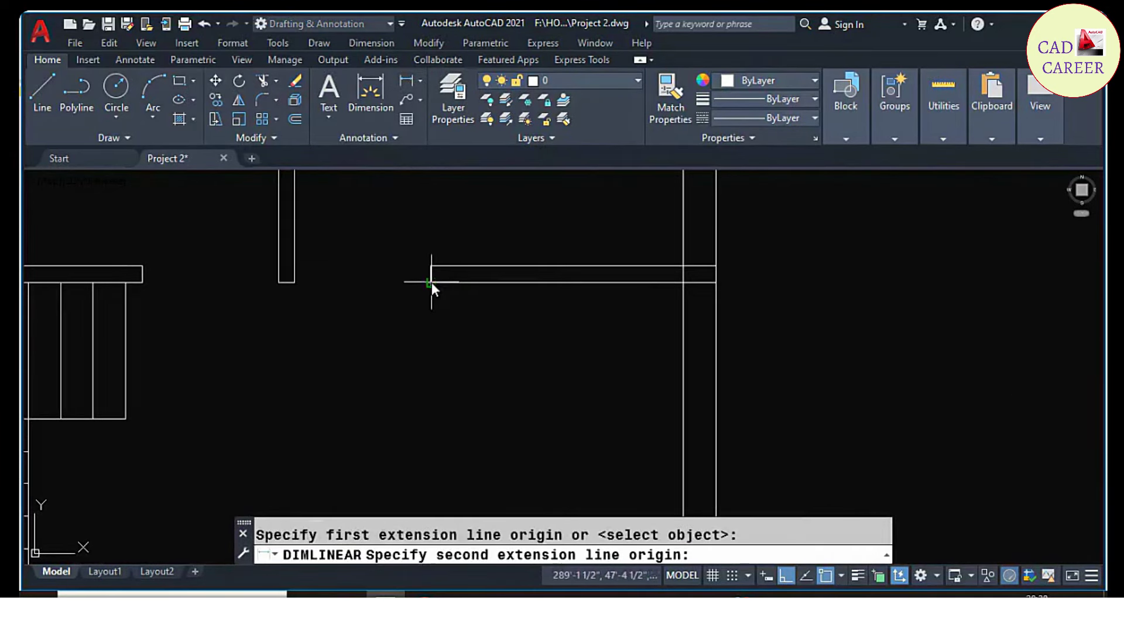
click(682, 283)
key(Escape)
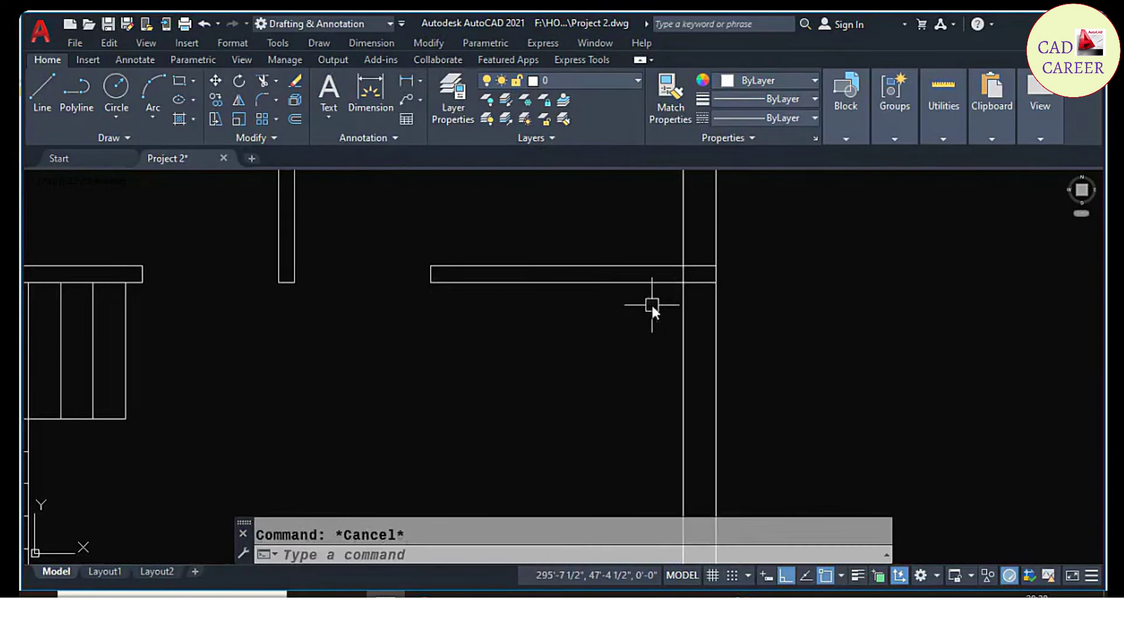
middle_drag(650, 295, 641, 262)
Offset the vertical wall line 4'6" to the left
text(o)
key(Return)
text(5)
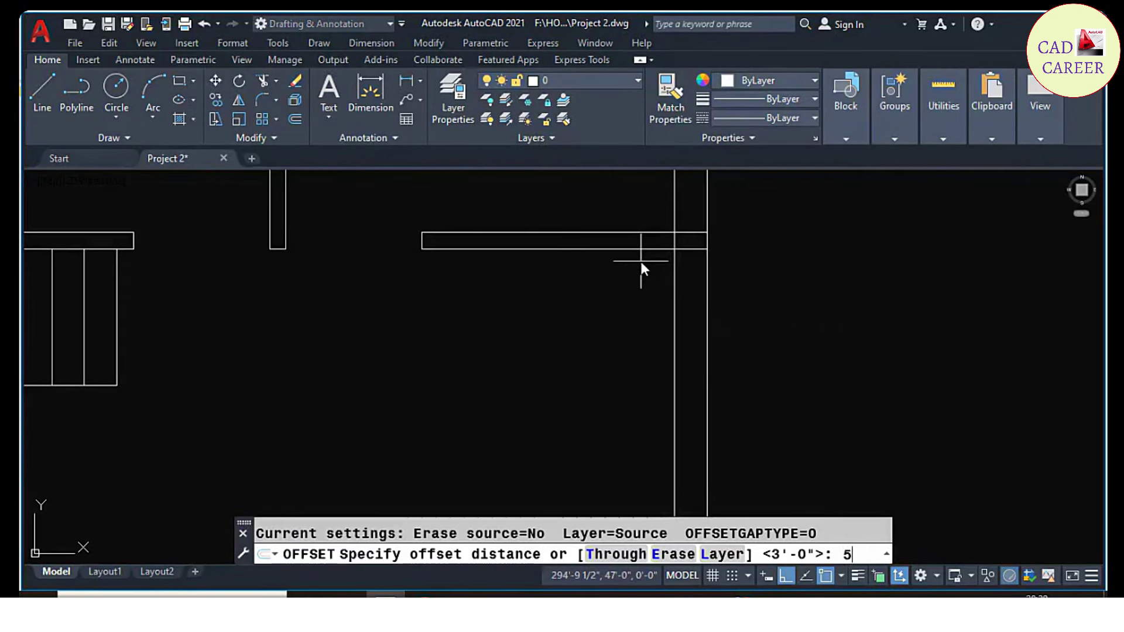
key(BackSpace)
text(4'6)
key(Return)
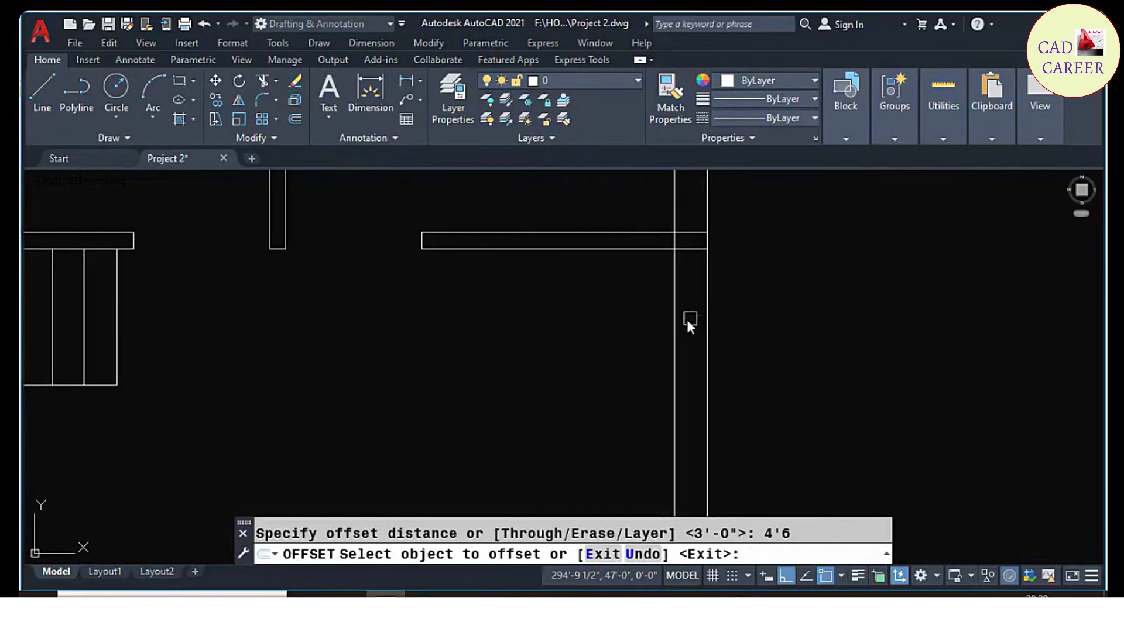
click(680, 321)
click(570, 321)
key(Escape)
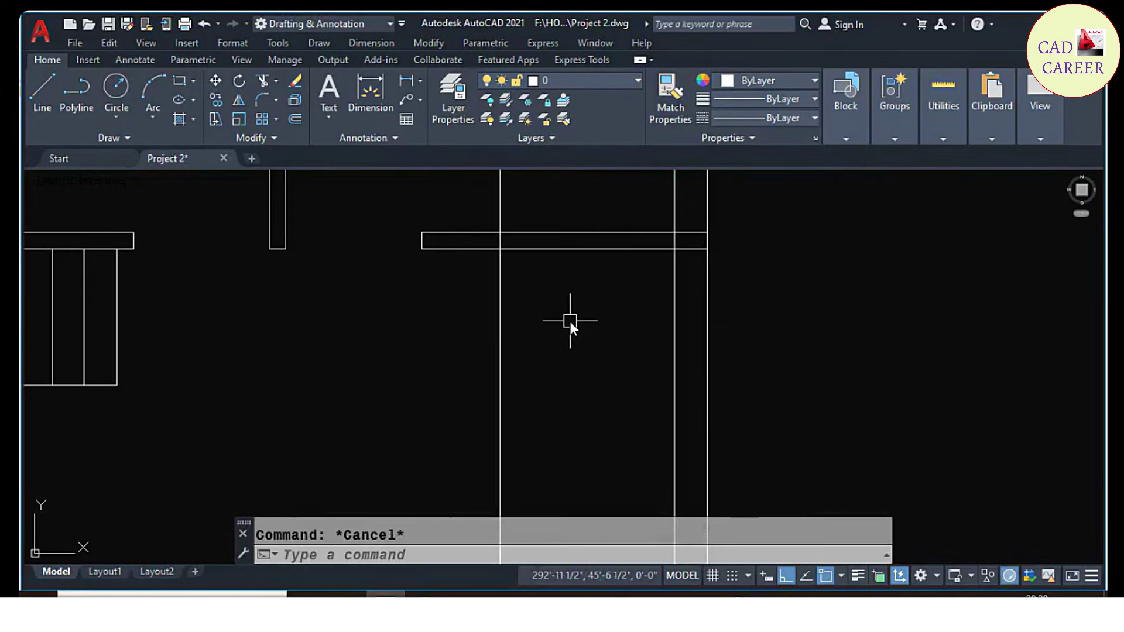
Offset the new vertical line a further 5" for wall thickness
text(o)
key(Return)
text(5)
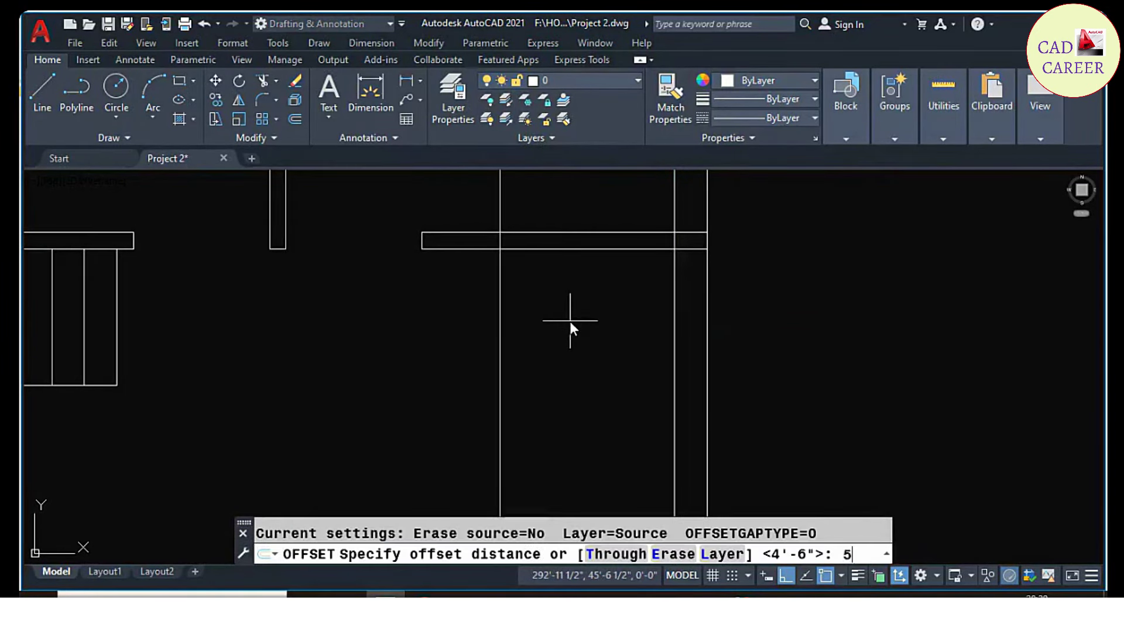
key(Return)
click(499, 288)
key(Escape)
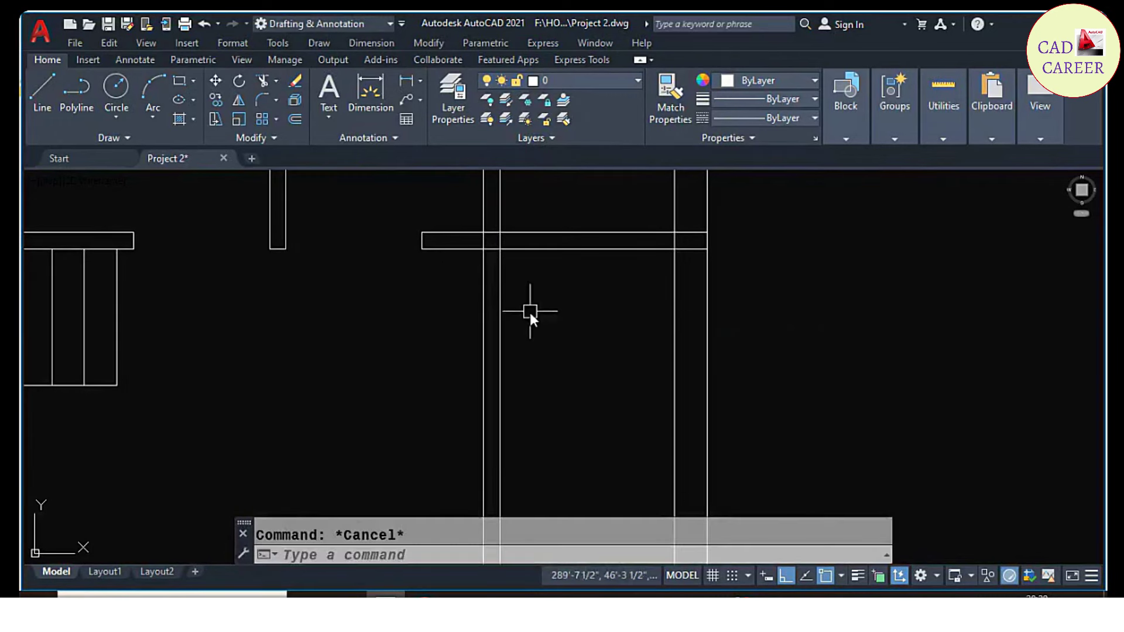
scroll(529, 311, down, 3)
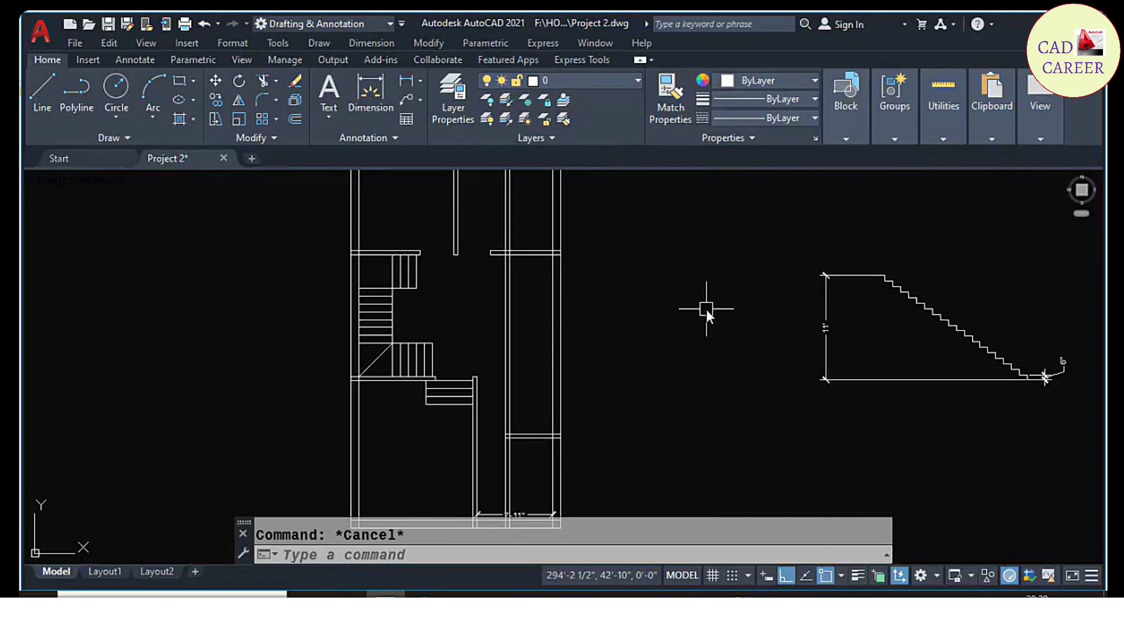
Zoom out and pan right over both floor plans and stair drawings, then zoom into the stair plan
scroll(644, 323, down, 3)
scroll(604, 339, down, 2)
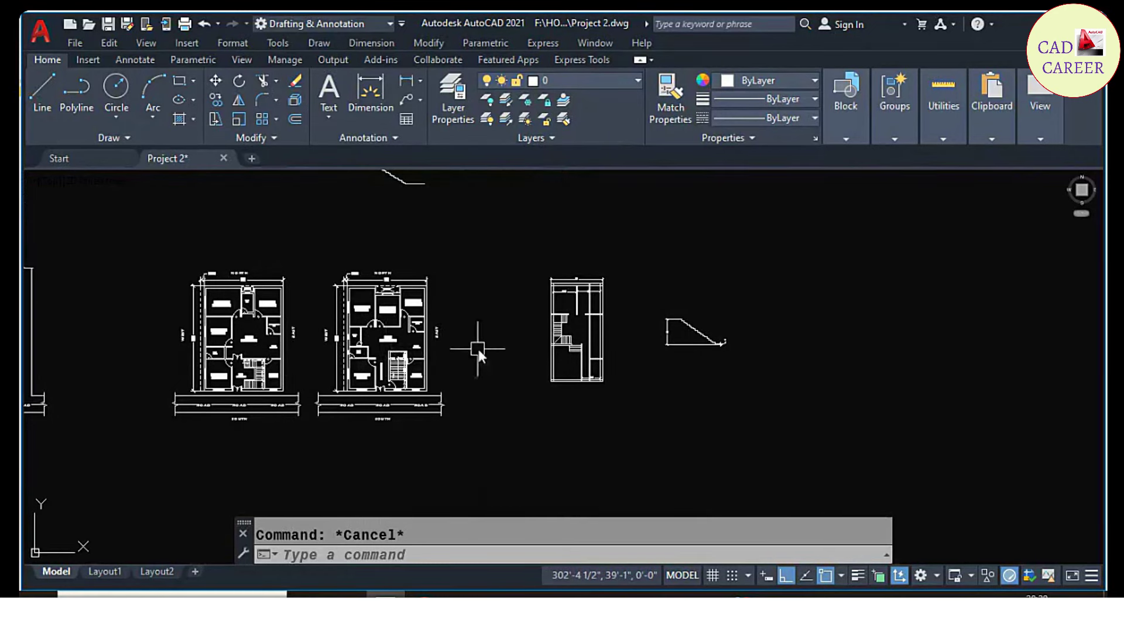
scroll(606, 348, up, 2)
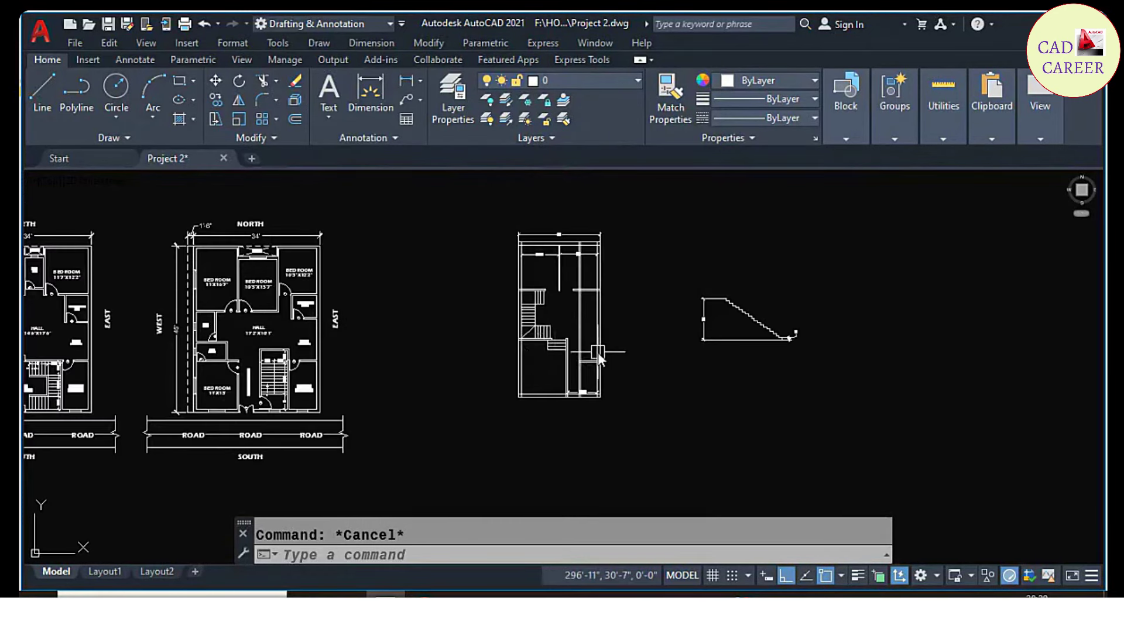
mouse_move(599, 349)
middle_down()
mouse_move(693, 351)
mouse_move(585, 356)
middle_up()
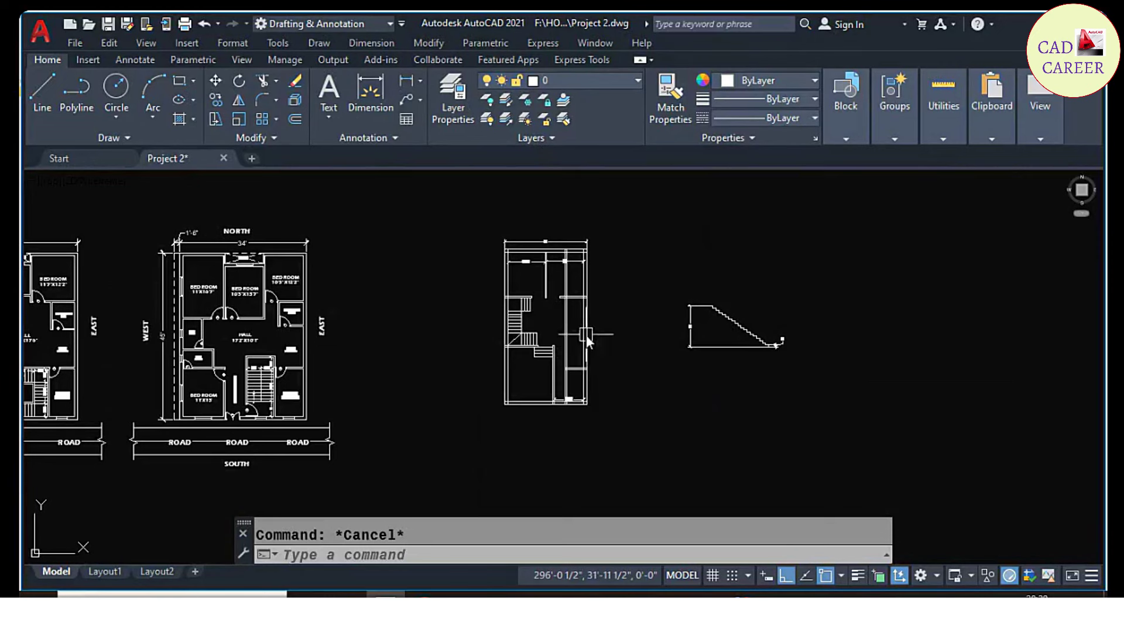
scroll(584, 311, up, 4)
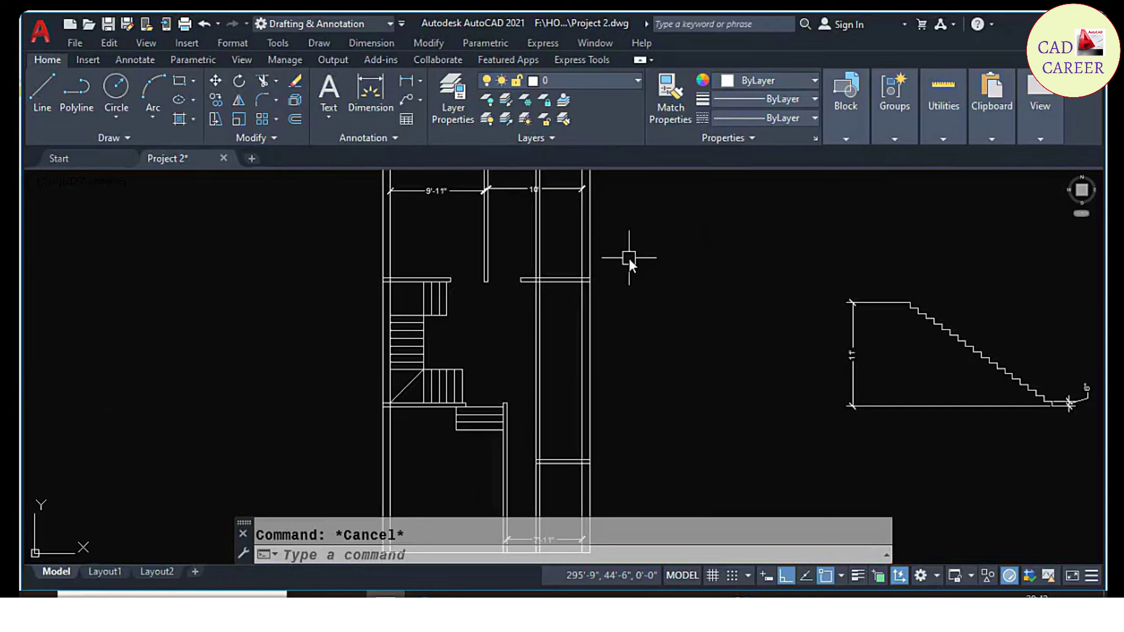
Offset the horizontal wall line 8' downward
text(o)
key(Return)
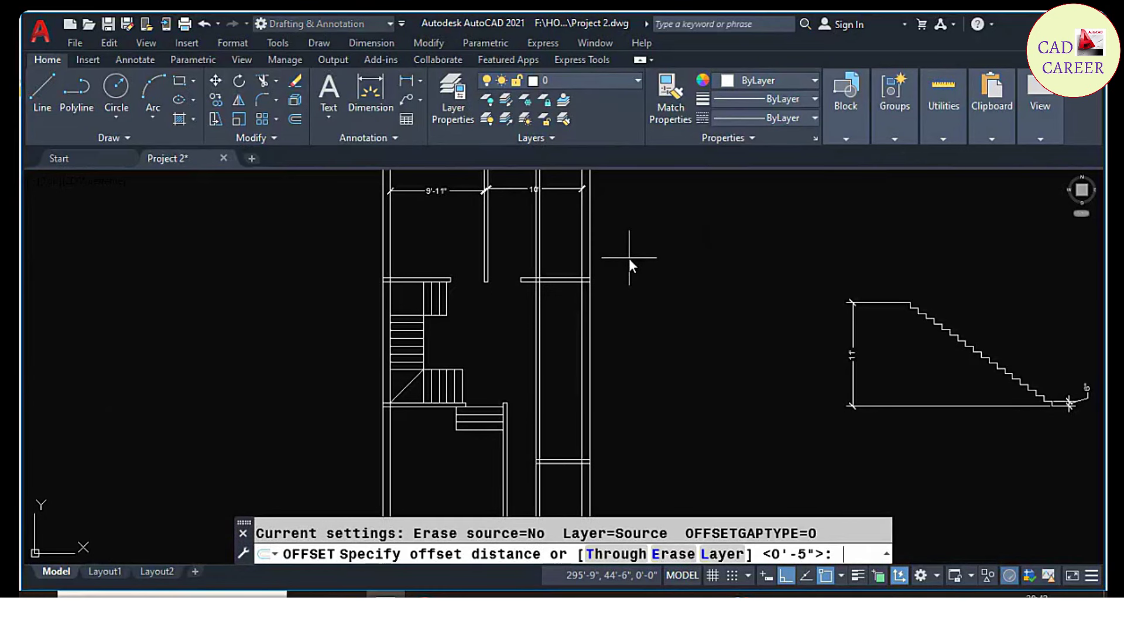
text(8')
key(Return)
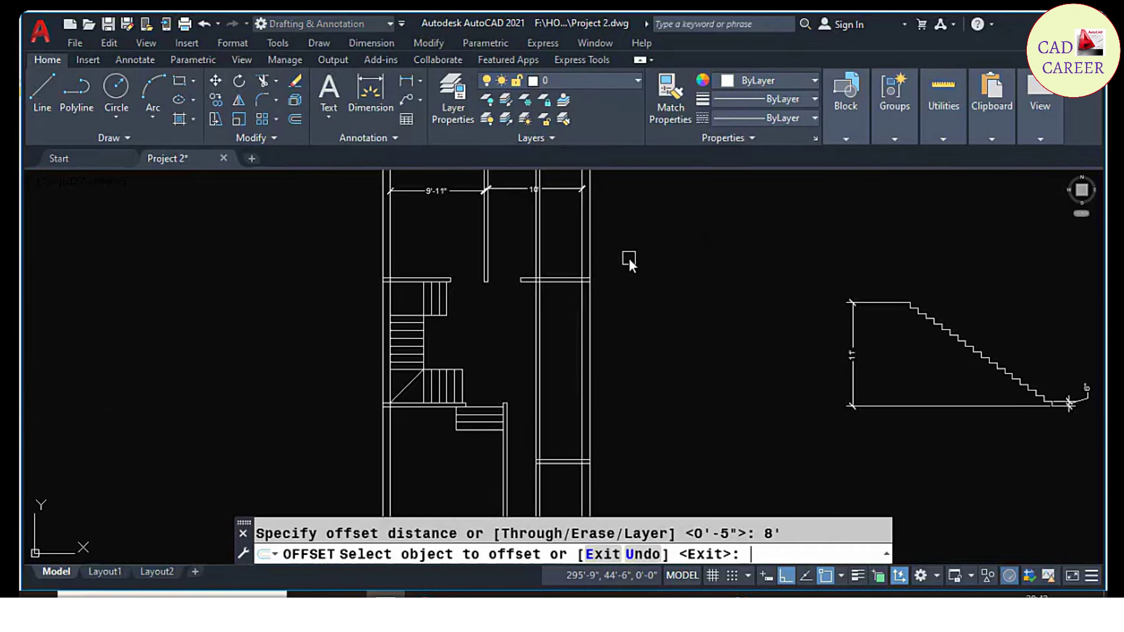
scroll(579, 289, up, 5)
click(535, 264)
scroll(536, 266, down, 2)
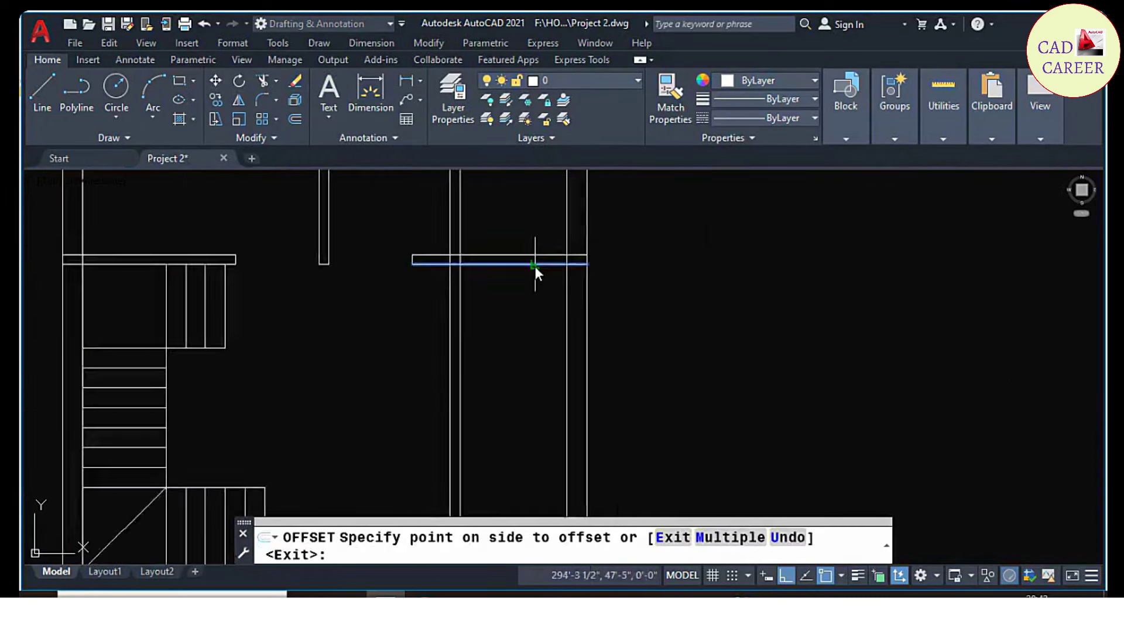
scroll(535, 266, down, 2)
click(534, 307)
key(Escape)
Offset the new horizontal line 5" below for wall thickness
scroll(532, 307, up, 4)
key(Return)
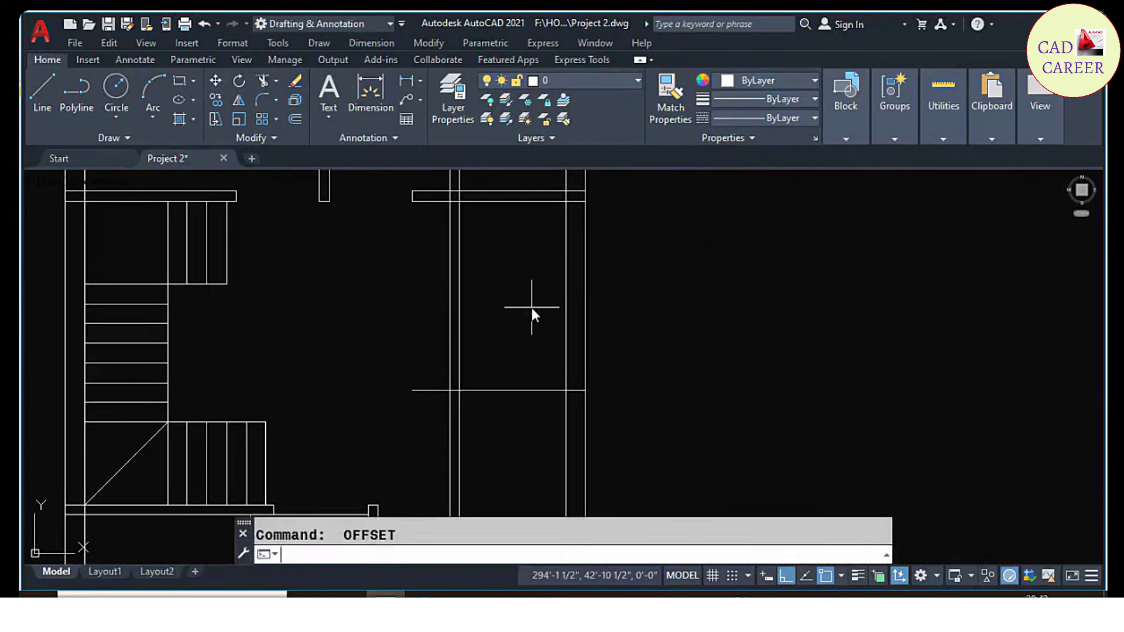
text(5)
key(Return)
click(497, 388)
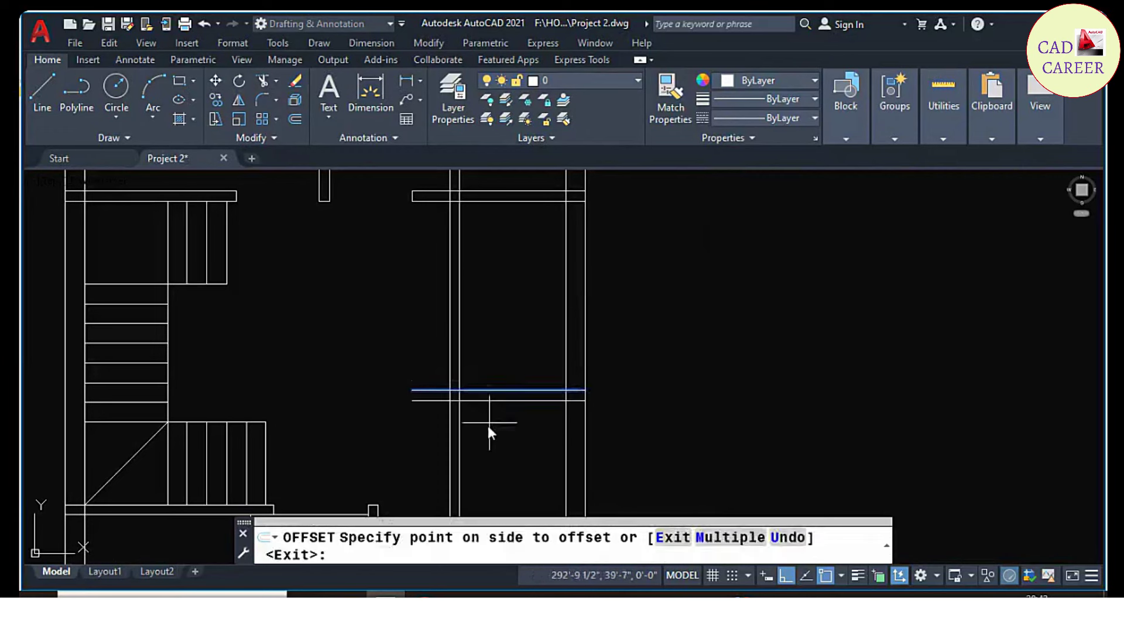
click(487, 427)
key(Escape)
Trim the overlapping line ends of the new wall into a clean corner
text(TR)
key(Return)
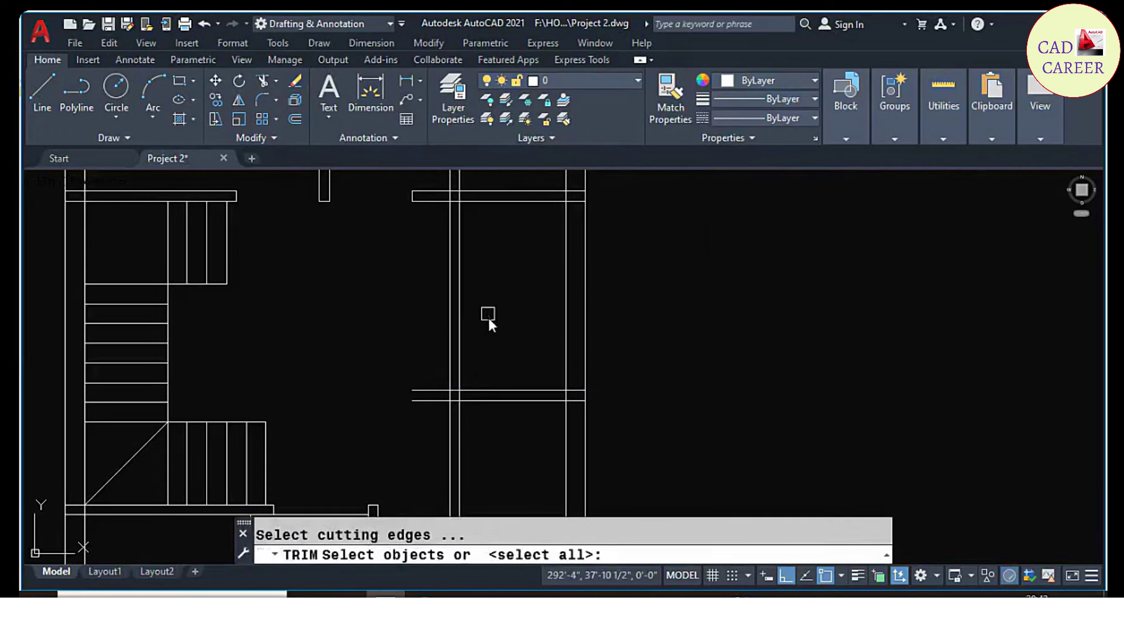
drag(488, 318, 423, 425)
click(404, 418)
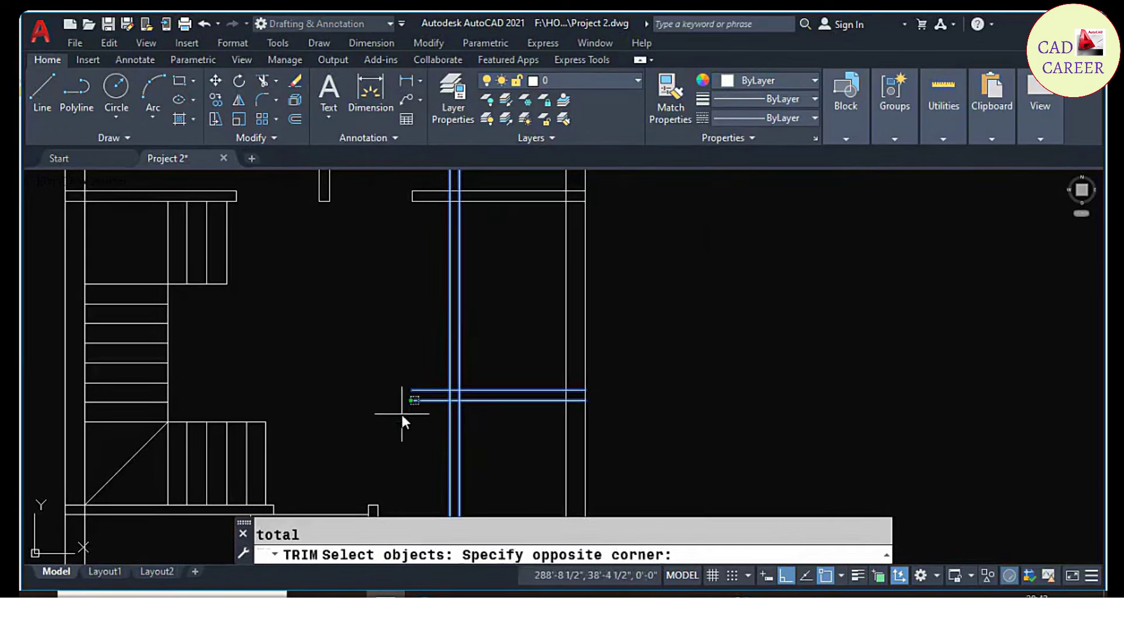
click(408, 400)
key(Return)
click(419, 348)
click(392, 429)
click(487, 447)
click(437, 469)
middle_drag(499, 298, 499, 382)
key(Escape)
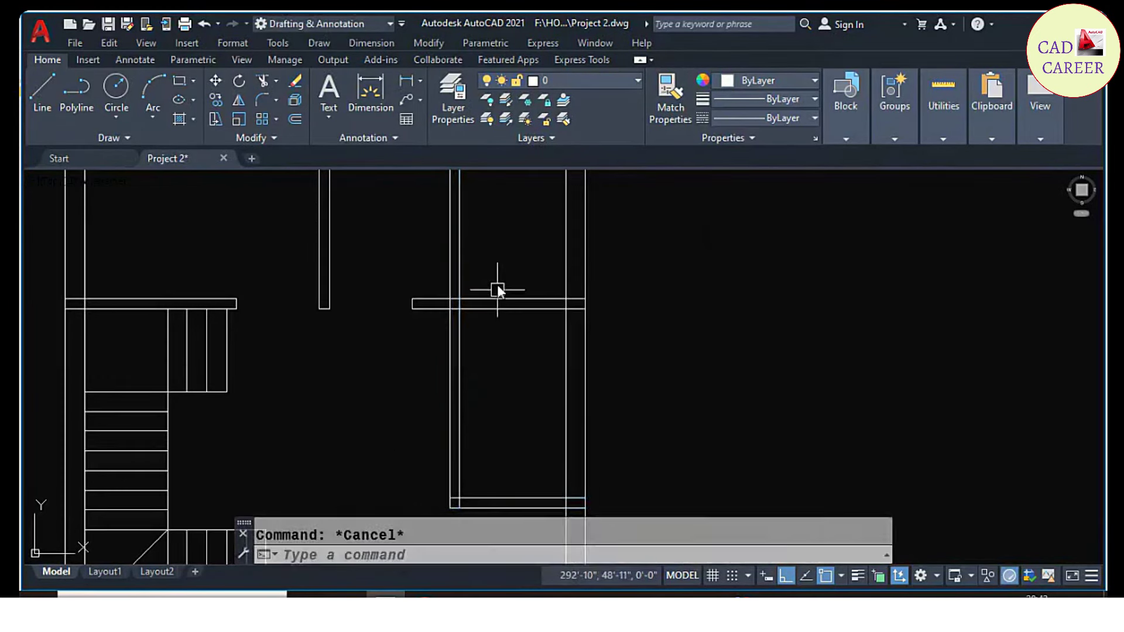
Trim the vertical lines above the new wall
key(Return)
click(484, 242)
click(434, 349)
key(Return)
click(420, 217)
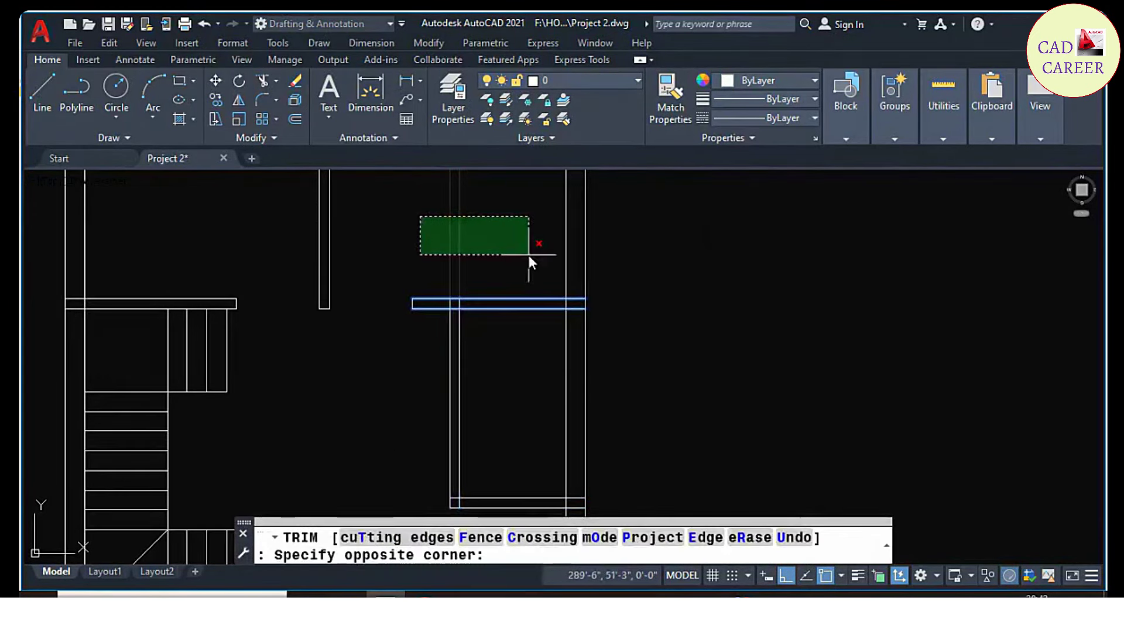
click(529, 252)
key(Escape)
Offset the small room's upper wall line by 2'6"
scroll(496, 219, down, 4)
scroll(496, 279, up, 4)
mouse_move(454, 283)
middle_down()
mouse_move(448, 351)
mouse_move(465, 231)
middle_up()
middle_drag(499, 375, 497, 479)
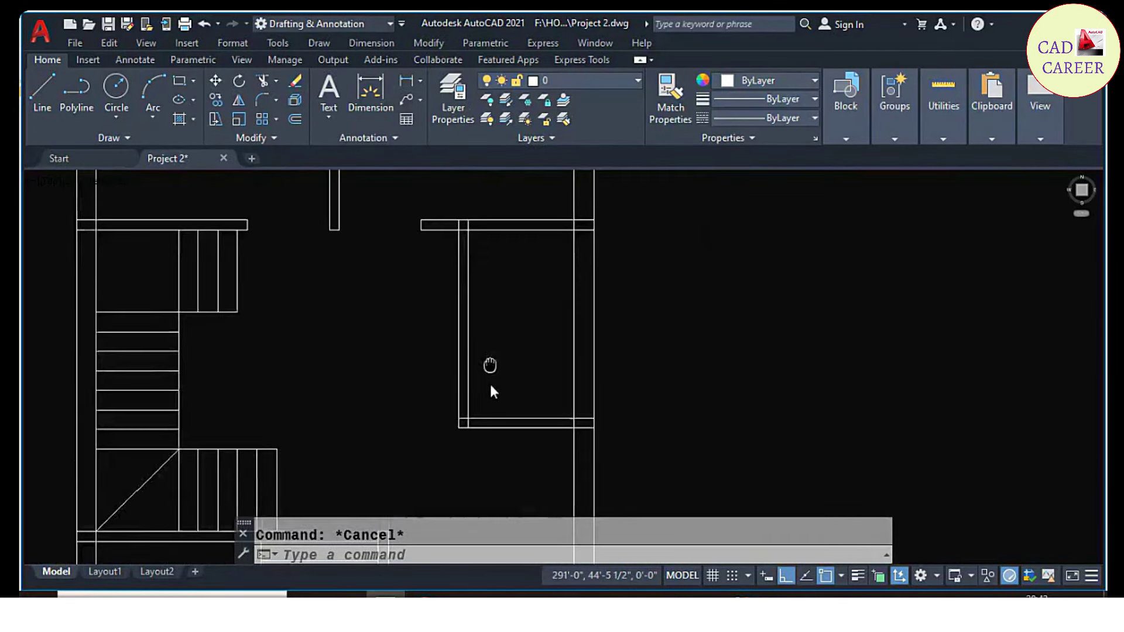
text(o)
key(Return)
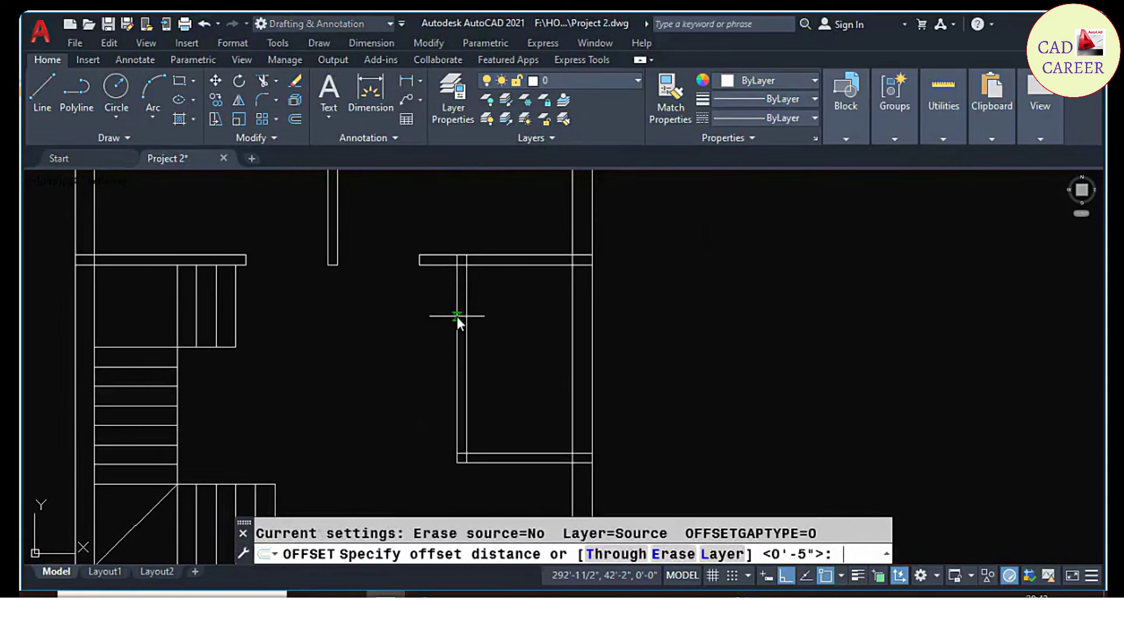
text(2'6)
key(Return)
click(501, 262)
key(Escape)
Trim the 2'6" opening into the wall and erase the two leftover short lines
text(ts or)
key(Return)
click(501, 211)
click(444, 371)
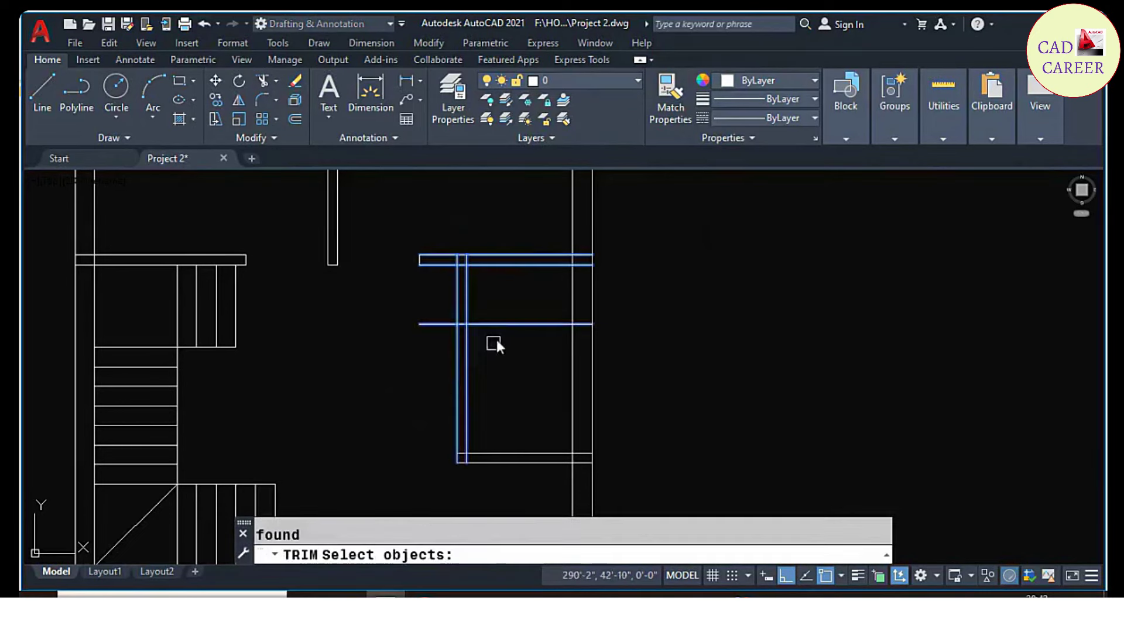
key(Return)
click(447, 300)
click(421, 351)
key(Escape)
click(476, 287)
click(532, 234)
text(E)
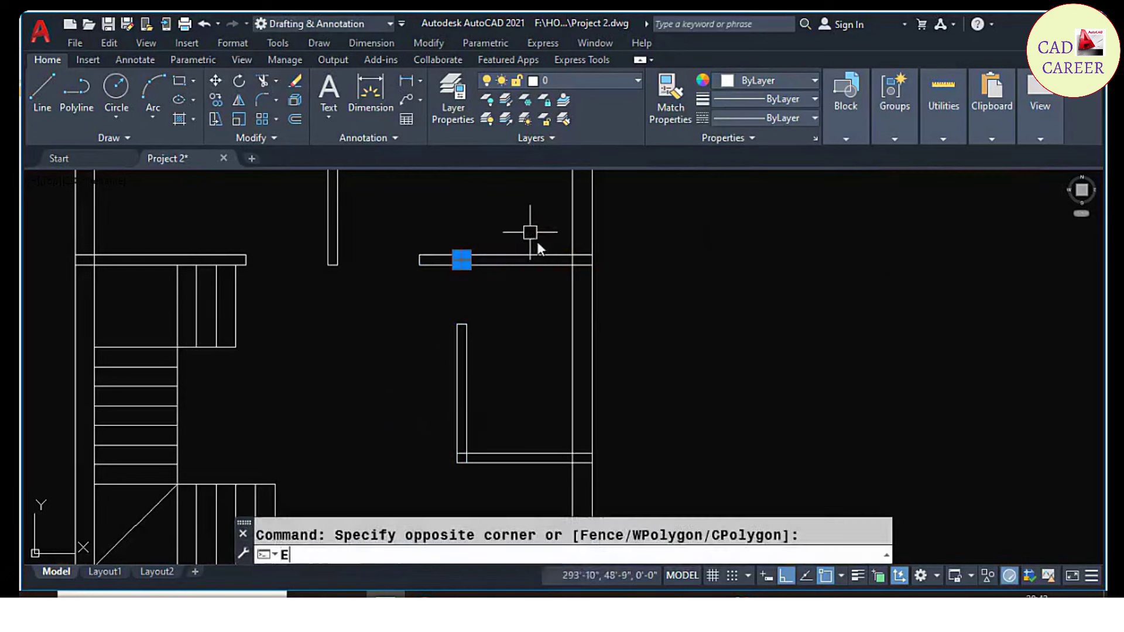
key(Return)
scroll(539, 246, down, 4)
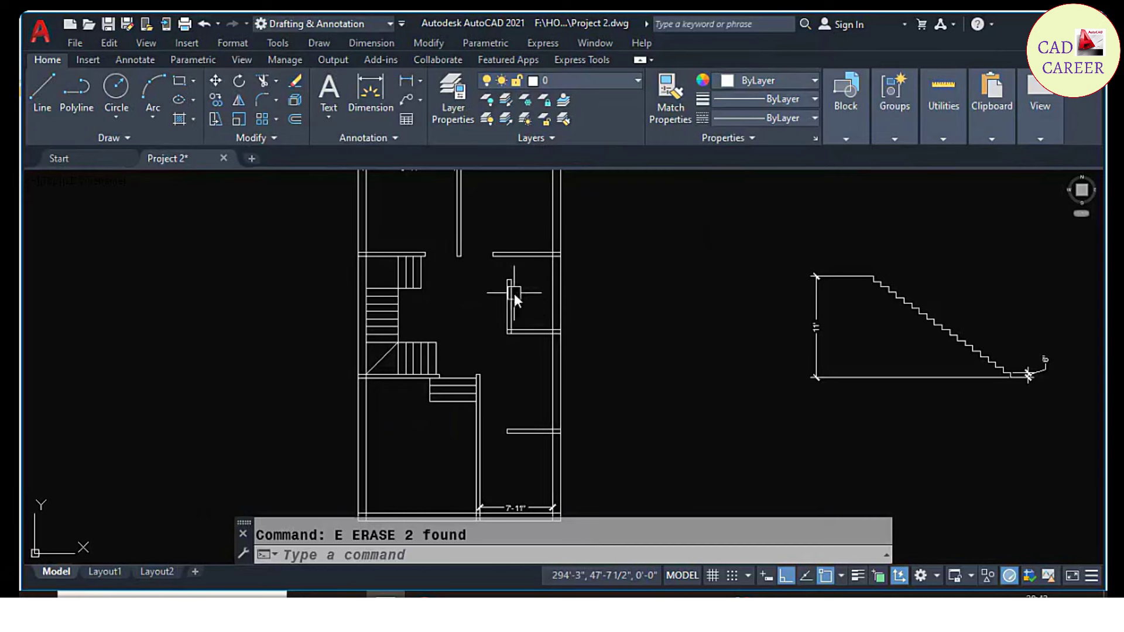
middle_drag(514, 293, 504, 370)
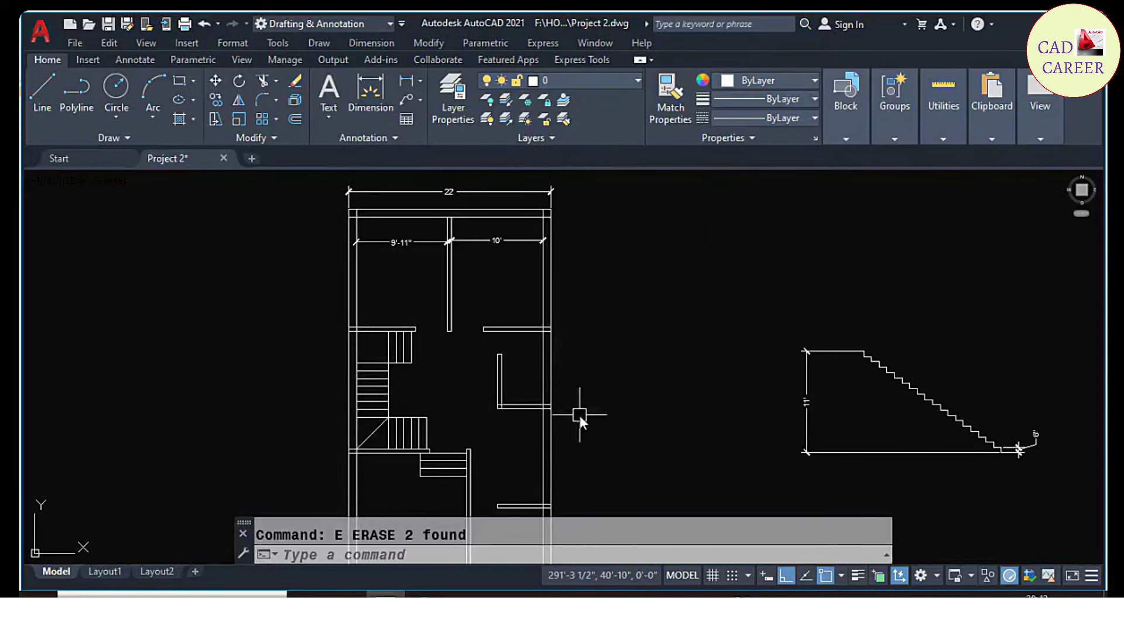
scroll(577, 304, down, 2)
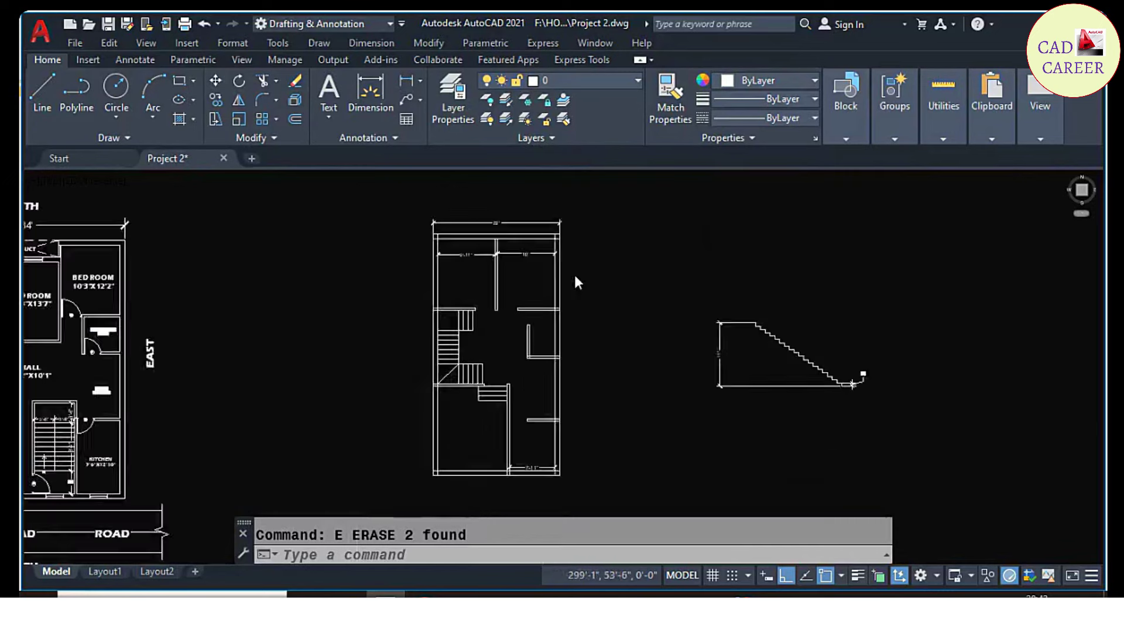
scroll(575, 278, down, 3)
scroll(398, 313, up, 5)
scroll(398, 313, up, 2)
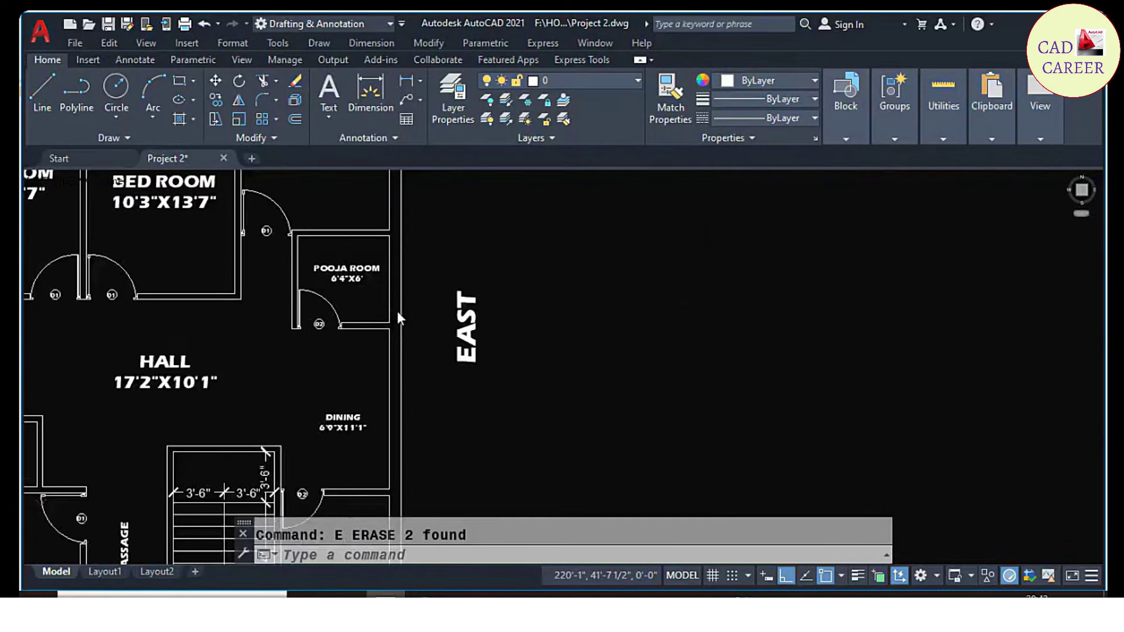
scroll(398, 313, down, 7)
middle_drag(606, 319, 469, 322)
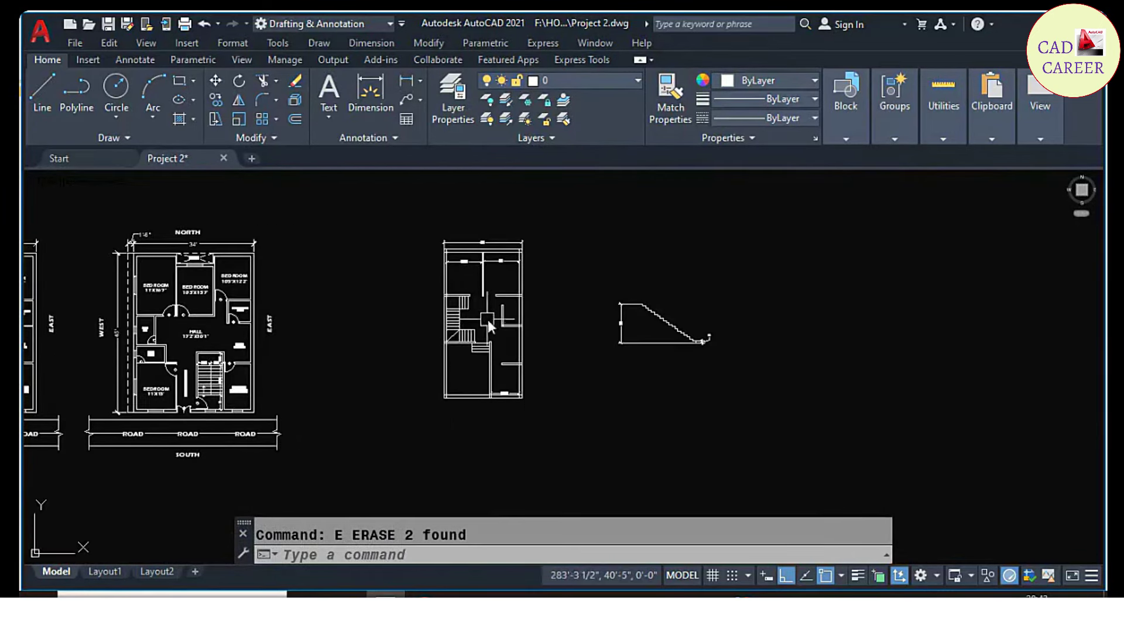
scroll(509, 317, up, 4)
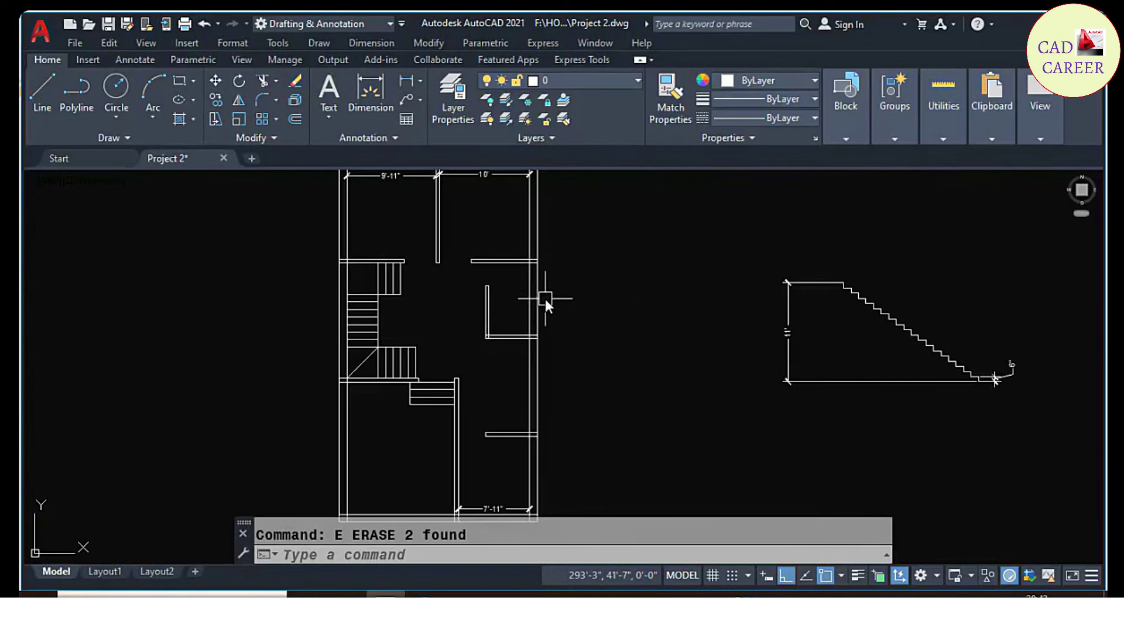
scroll(546, 304, down, 2)
scroll(546, 303, down, 2)
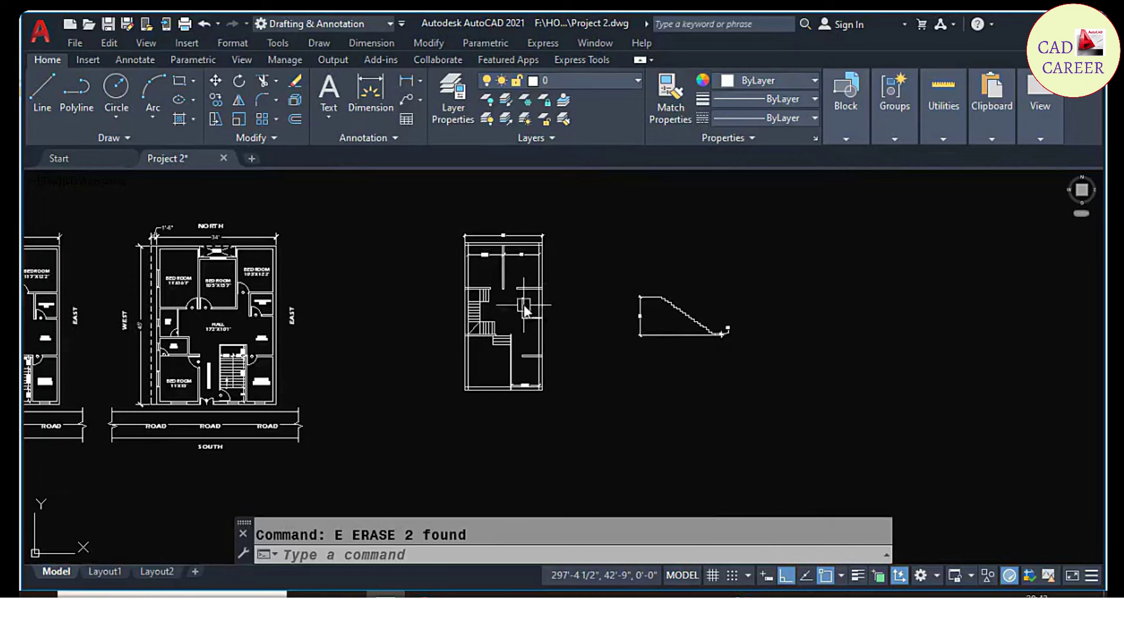
scroll(528, 290, up, 5)
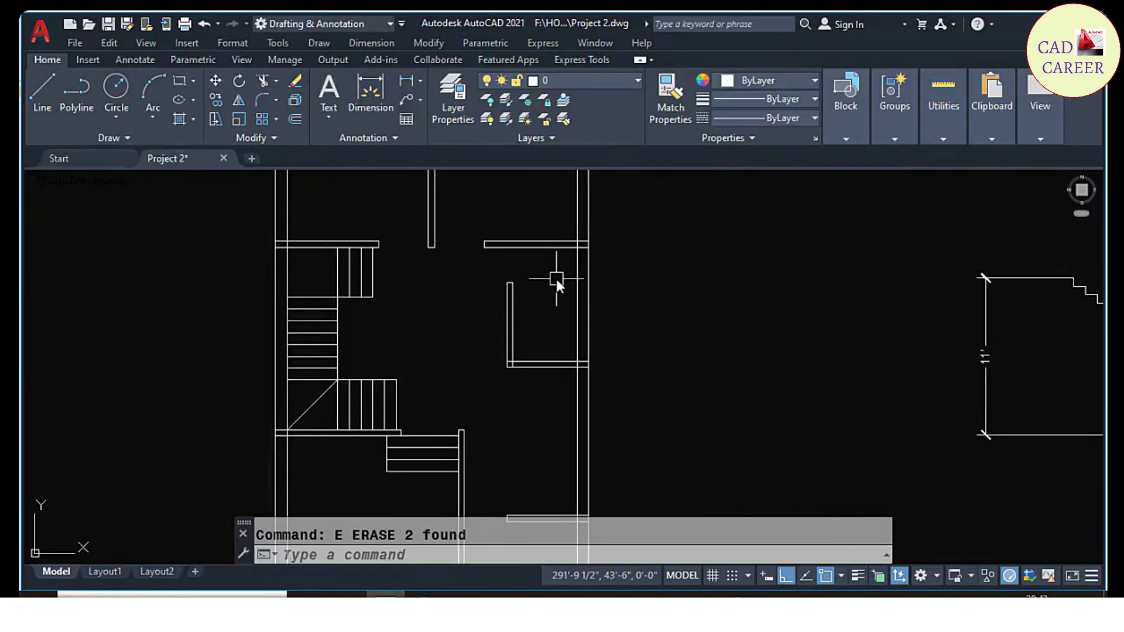
scroll(556, 278, down, 4)
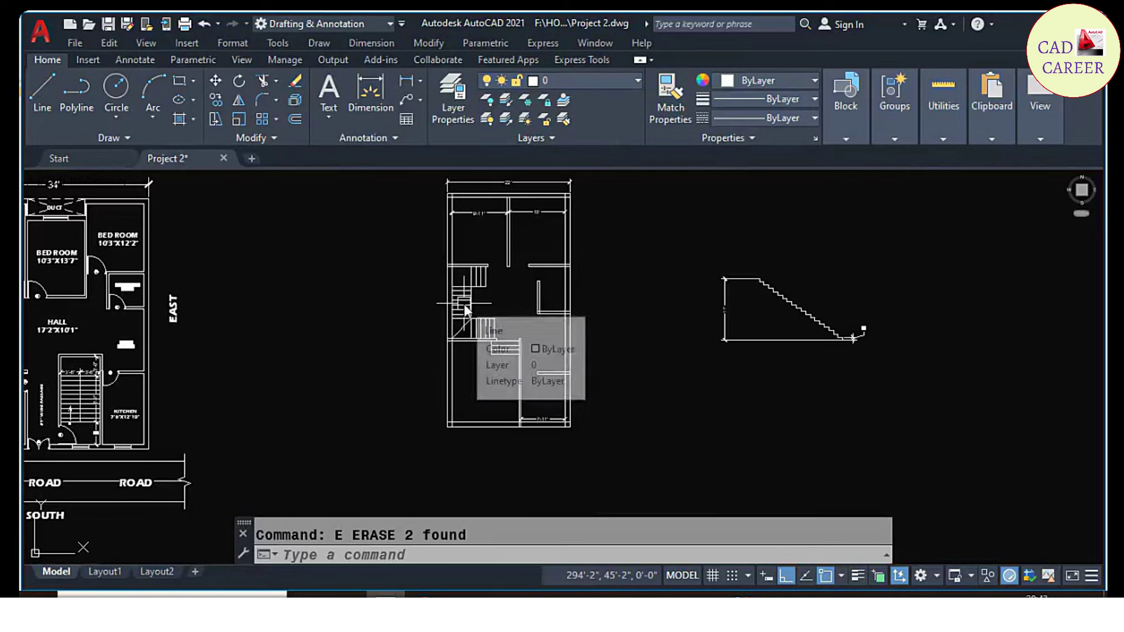
middle_drag(472, 307, 633, 315)
mouse_move(463, 318)
middle_down()
mouse_move(521, 286)
mouse_move(520, 337)
middle_up()
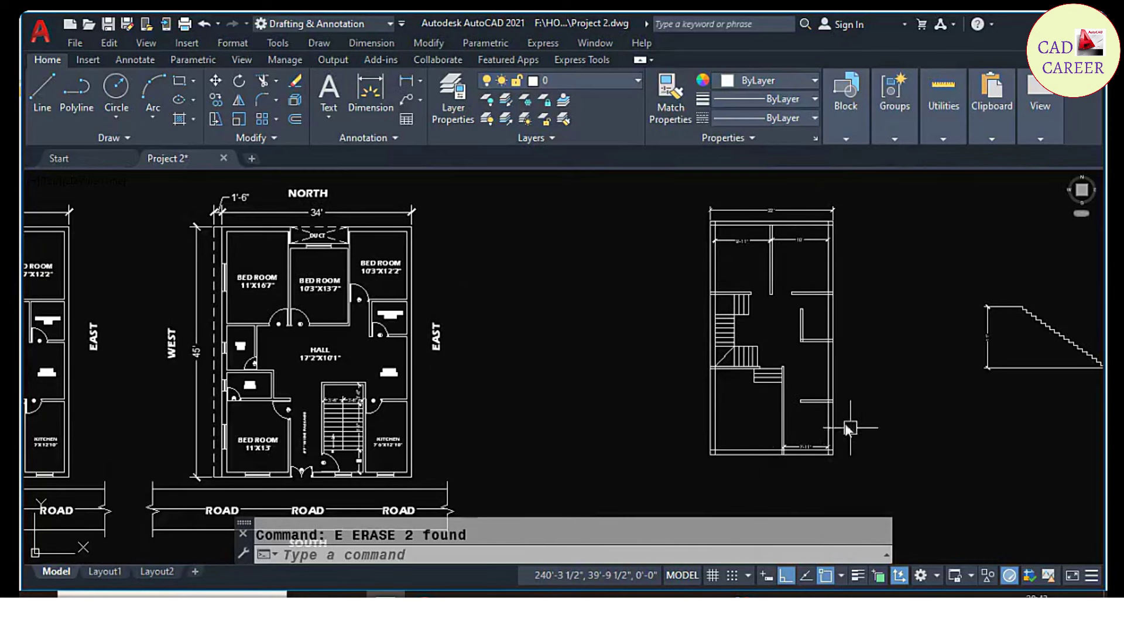
middle_drag(826, 422, 773, 375)
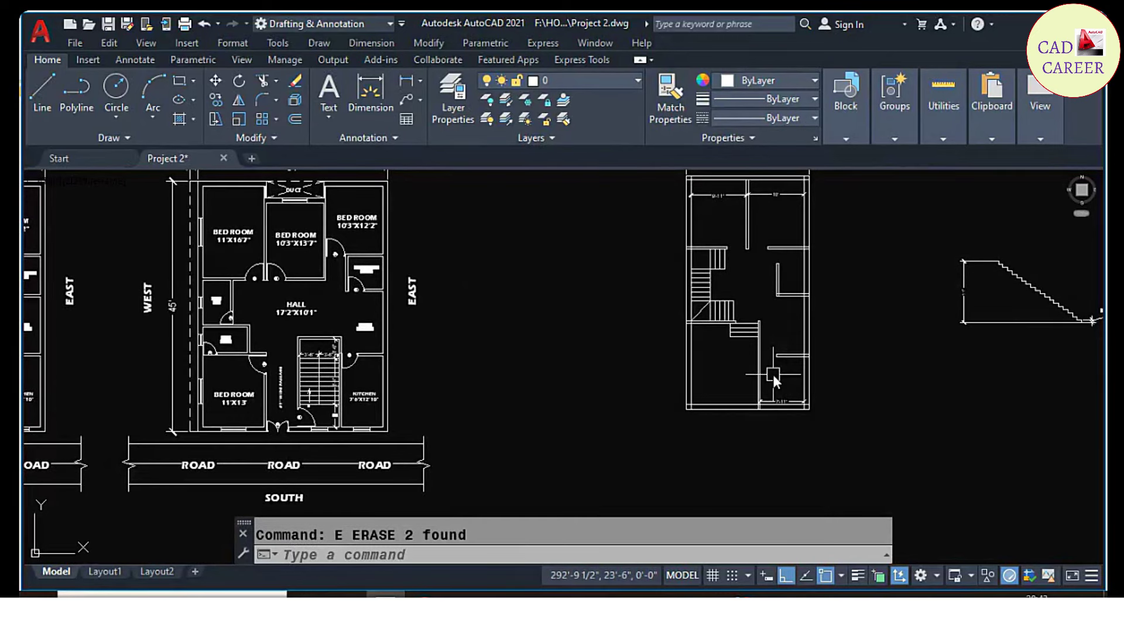
middle_drag(786, 287, 777, 326)
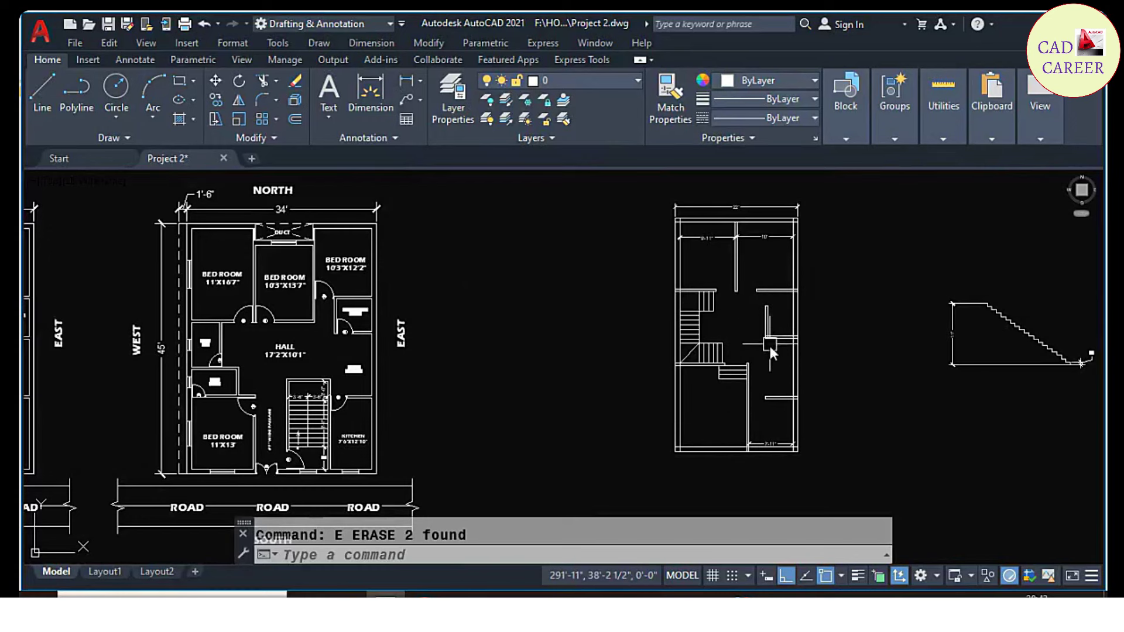
scroll(768, 349, up, 1)
scroll(741, 335, up, 3)
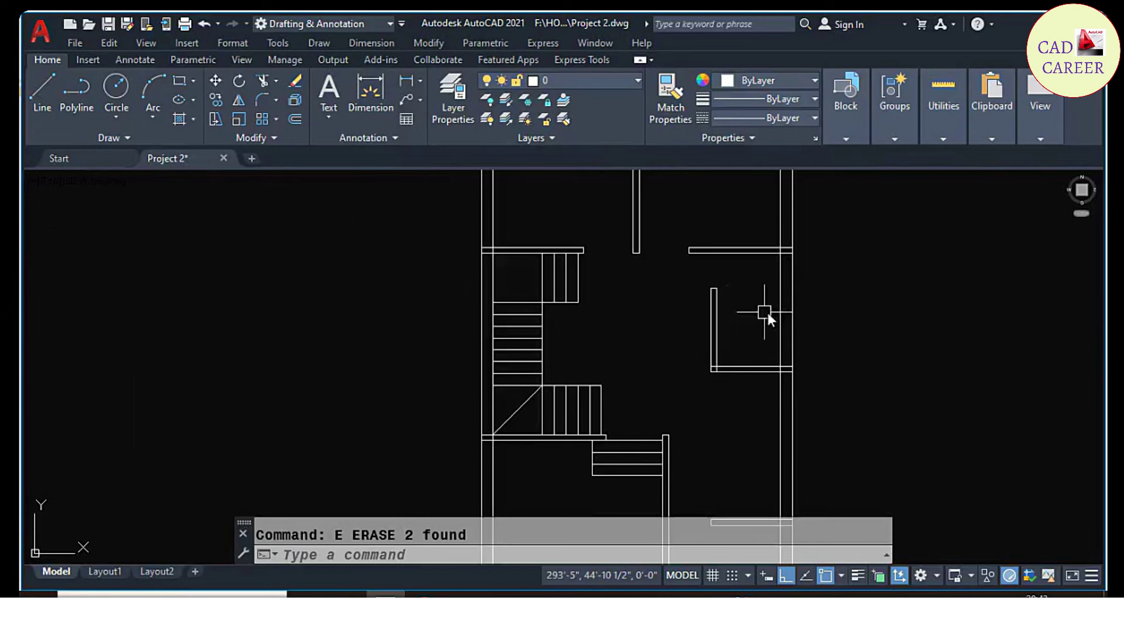
scroll(768, 315, down, 2)
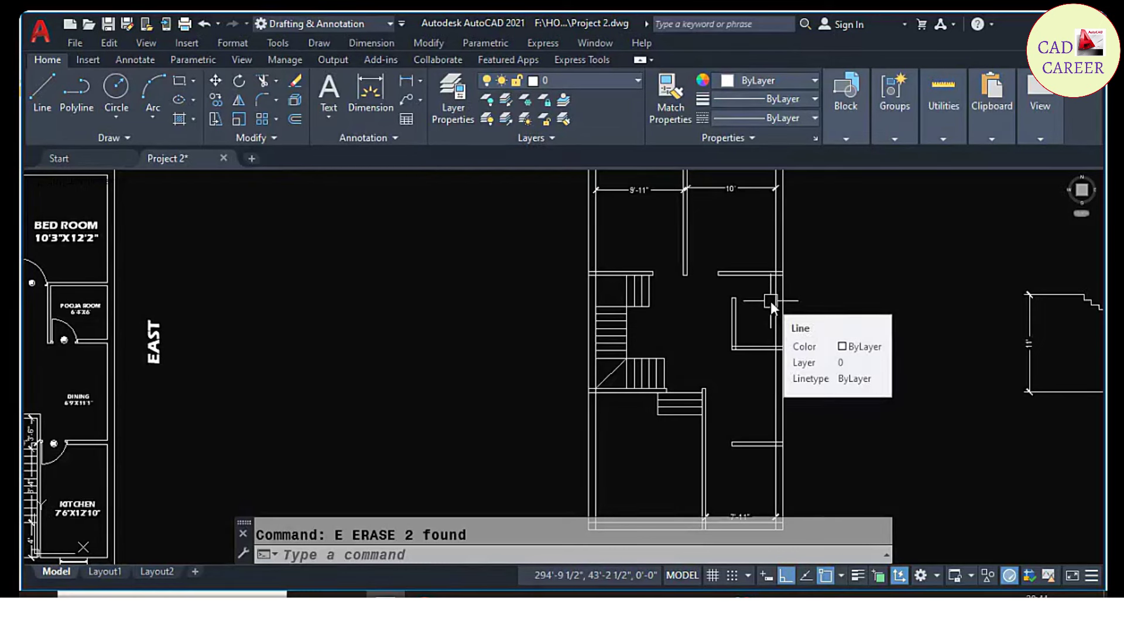
Add a 10'-5" vertical linear dimension along the right-hand room's wall
middle_drag(750, 367, 709, 263)
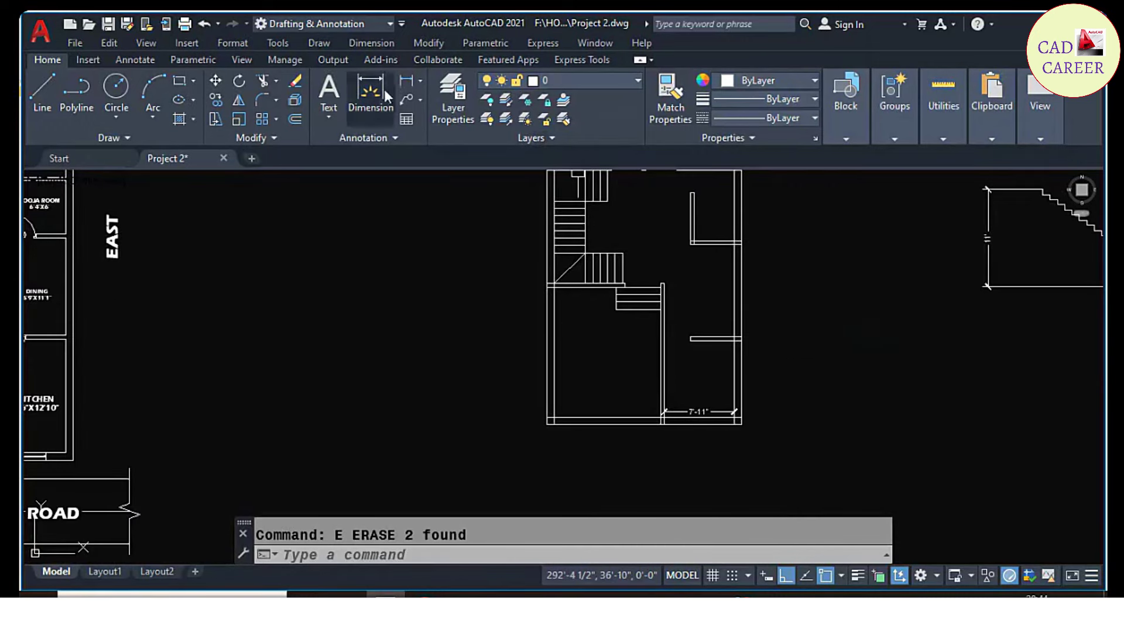
click(408, 81)
scroll(699, 263, up, 2)
click(712, 239)
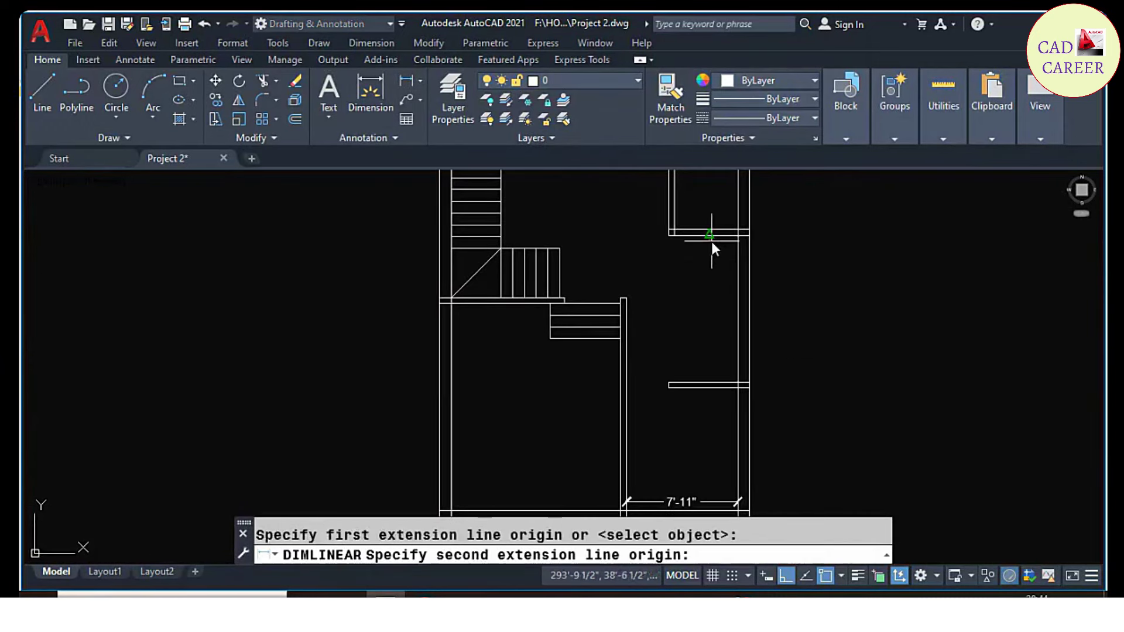
click(708, 384)
scroll(719, 305, up, 4)
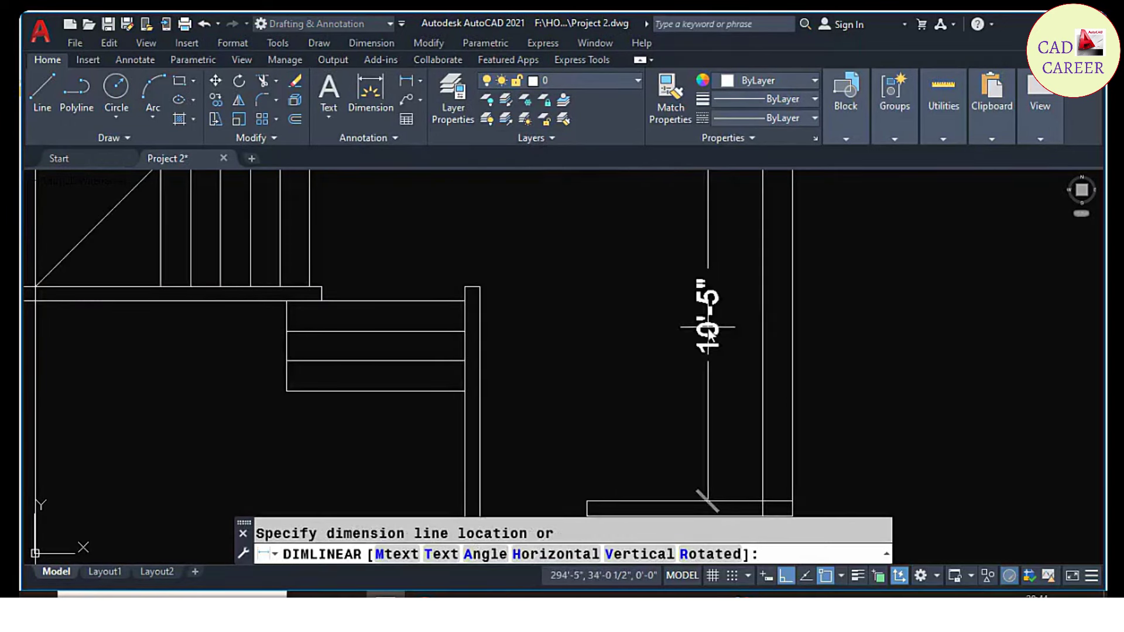
click(709, 328)
Add a 7'-11" horizontal linear dimension across the room's width
click(403, 77)
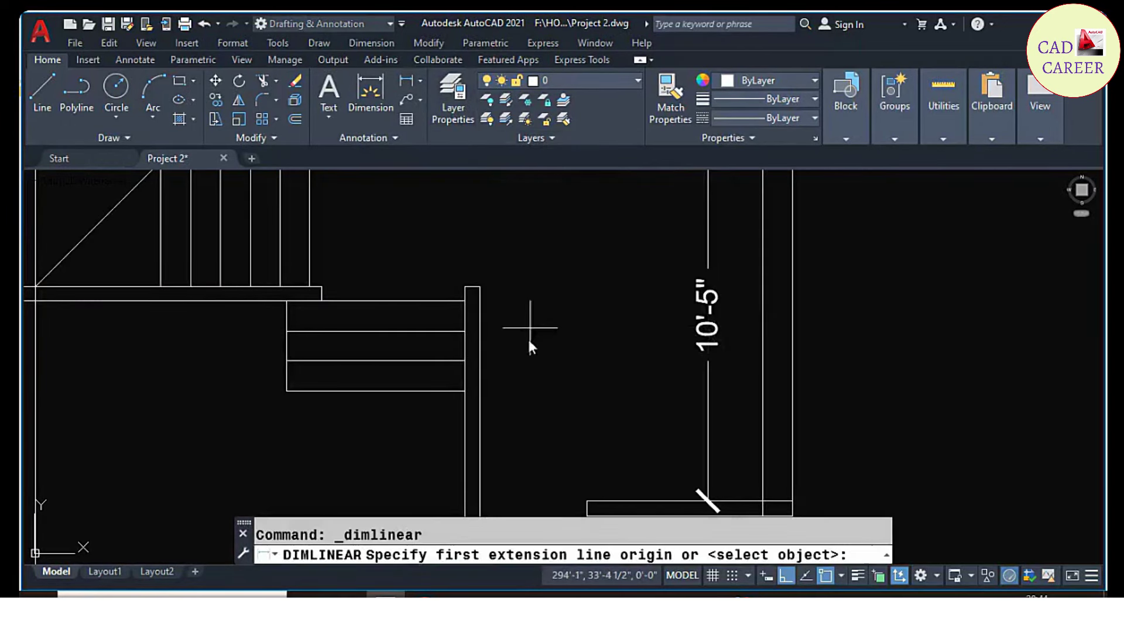
click(477, 410)
click(763, 410)
click(714, 410)
scroll(647, 359, down, 5)
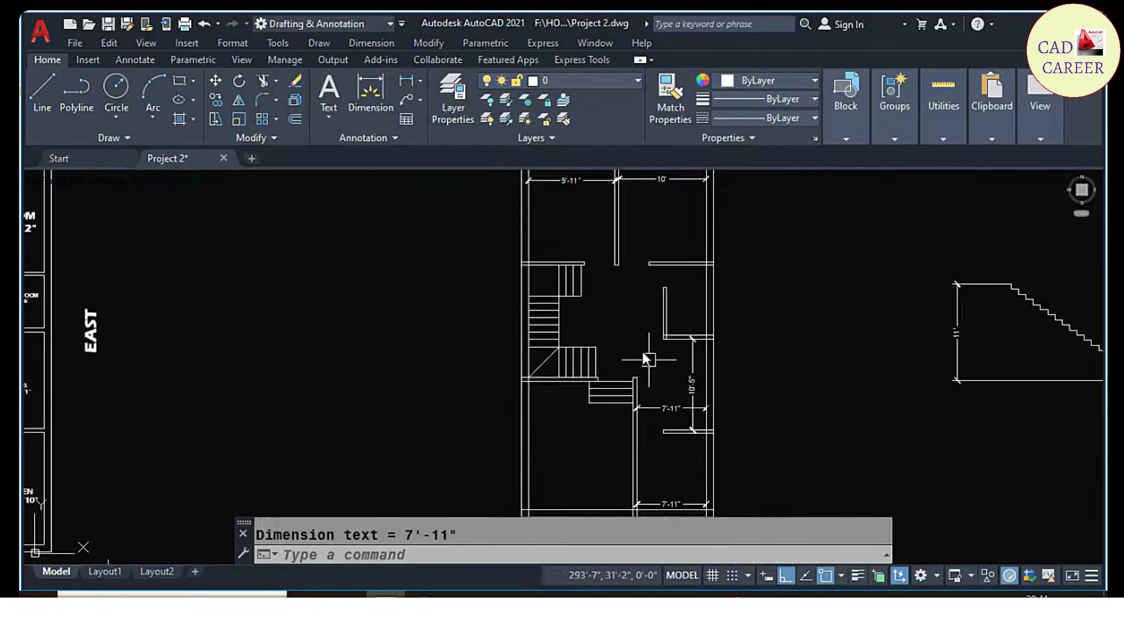
scroll(634, 323, up, 4)
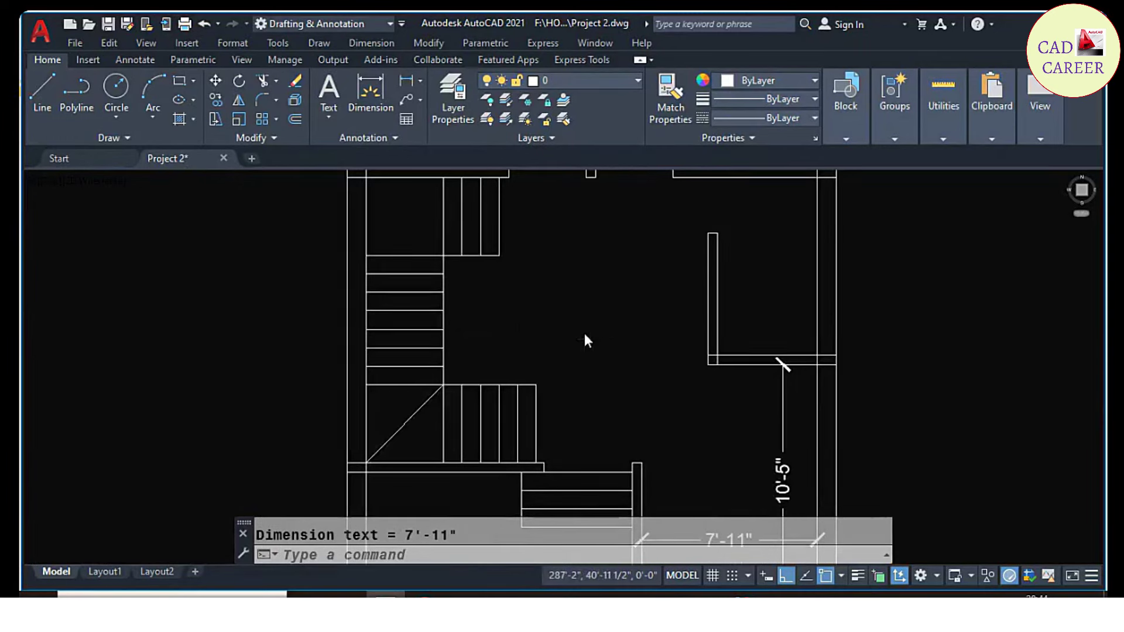
scroll(585, 333, down, 2)
scroll(550, 469, down, 1)
scroll(550, 463, down, 4)
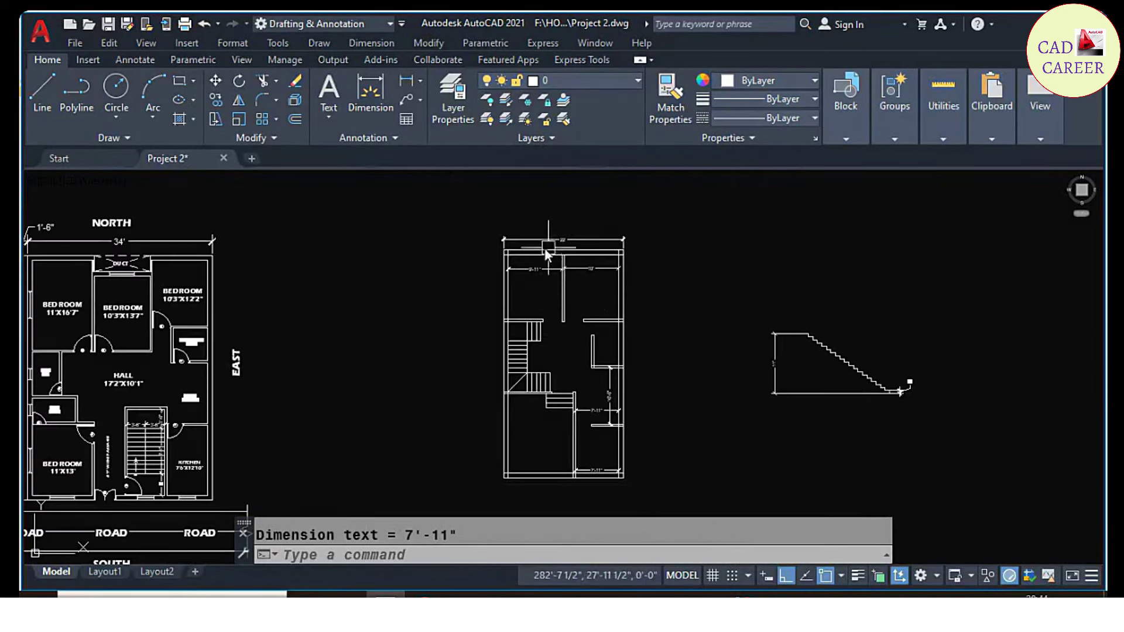
Window-select the stair profile and start moving it, then cancel the move
middle_drag(585, 298, 547, 268)
click(712, 271)
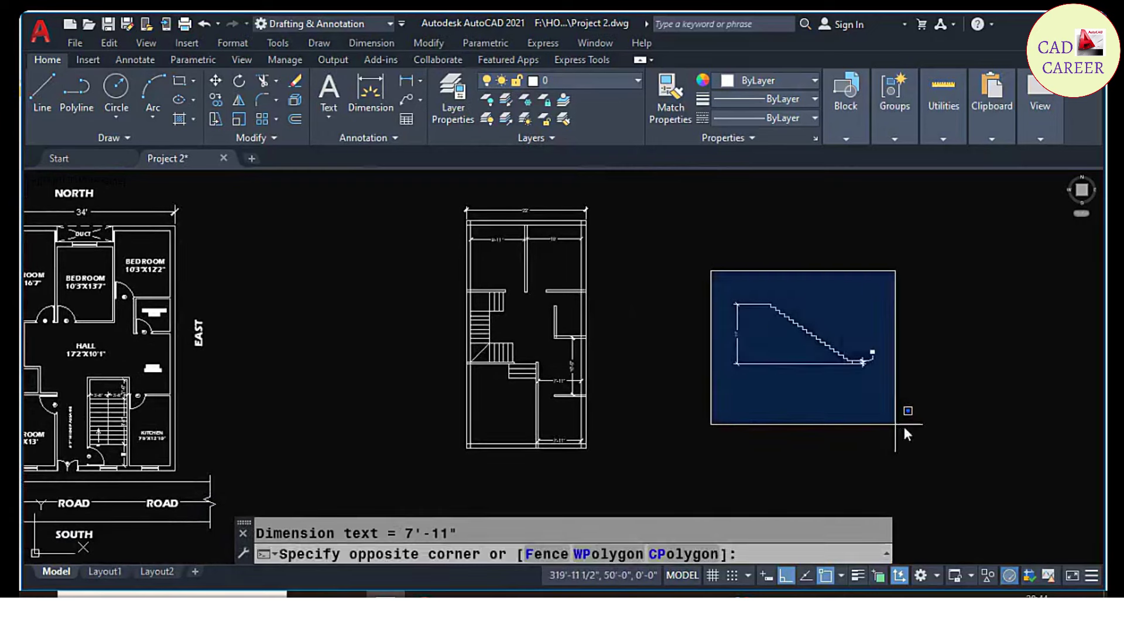
click(918, 428)
text(m)
key(Return)
scroll(862, 457, down, 4)
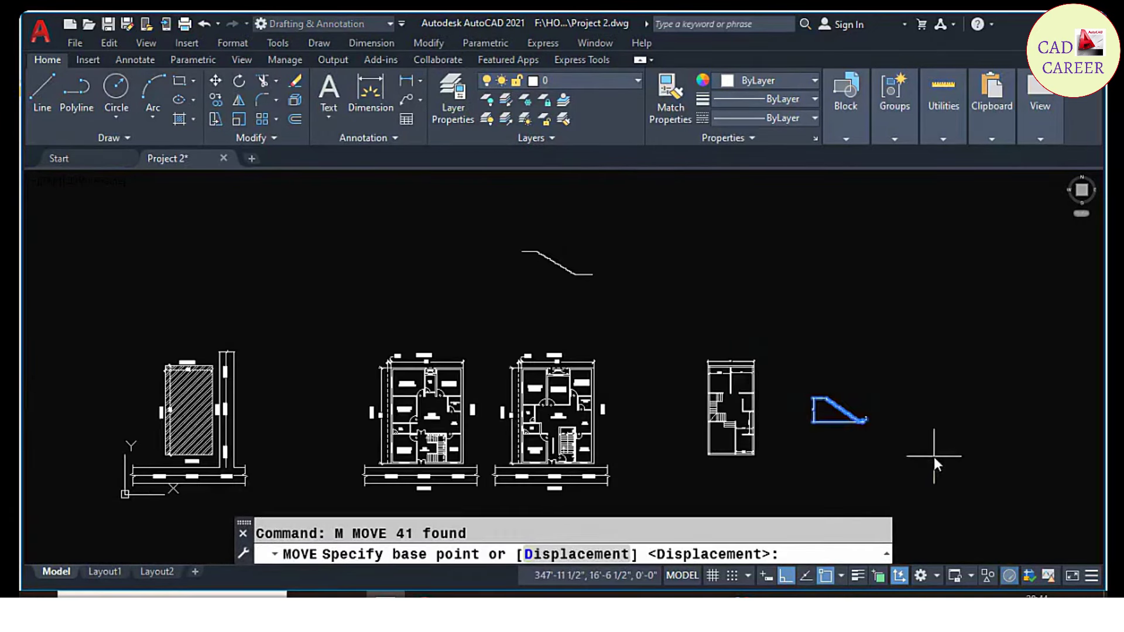
click(933, 457)
key(Escape)
Start the TRIM command (TR) on the wall lines
scroll(758, 368, up, 8)
scroll(620, 319, up, 2)
text(TR)
key(Return)
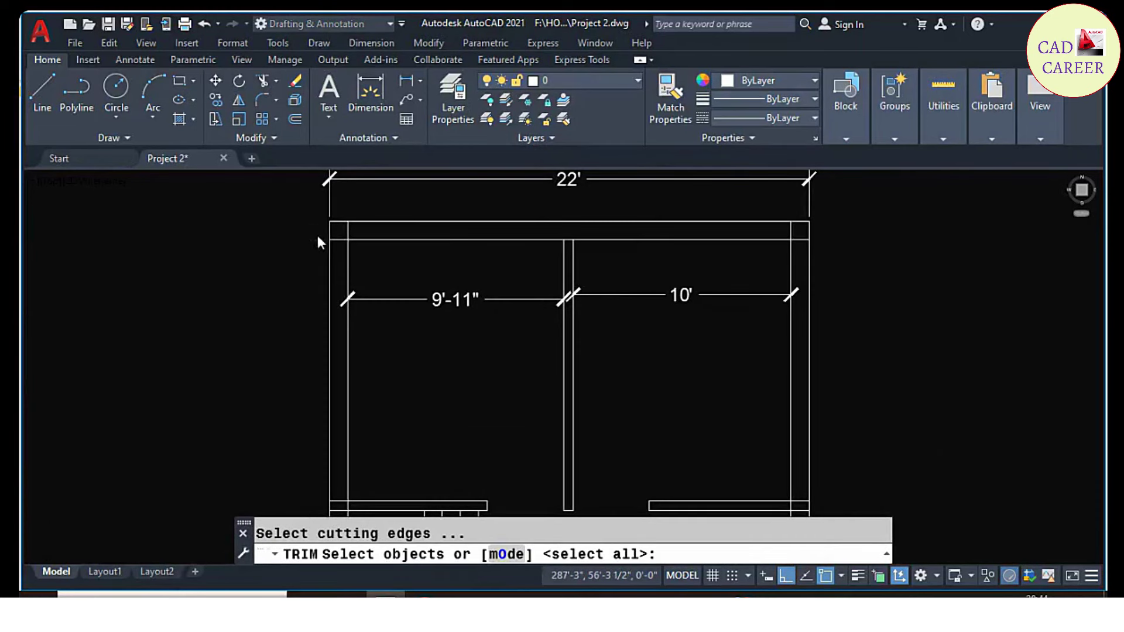
Trim wall stubs at the top-left corner, middle wall top and top-right corner
scroll(319, 235, up, 4)
key(Return)
click(367, 246)
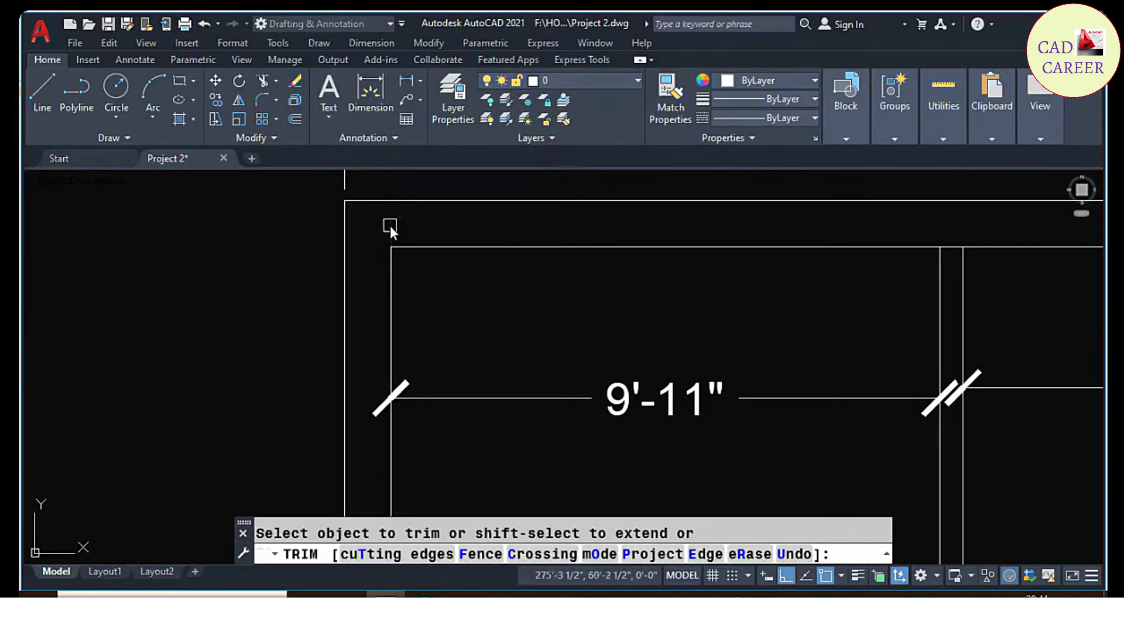
click(390, 226)
scroll(390, 226, down, 1)
scroll(718, 234, up, 4)
click(777, 253)
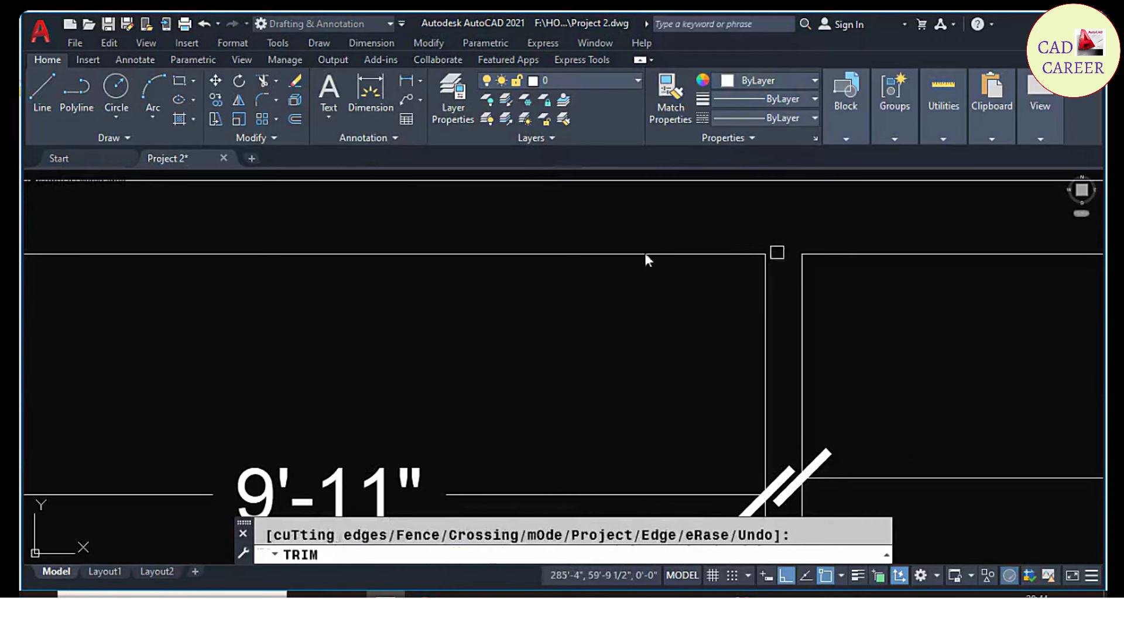
scroll(673, 264, down, 8)
scroll(740, 278, up, 4)
click(658, 258)
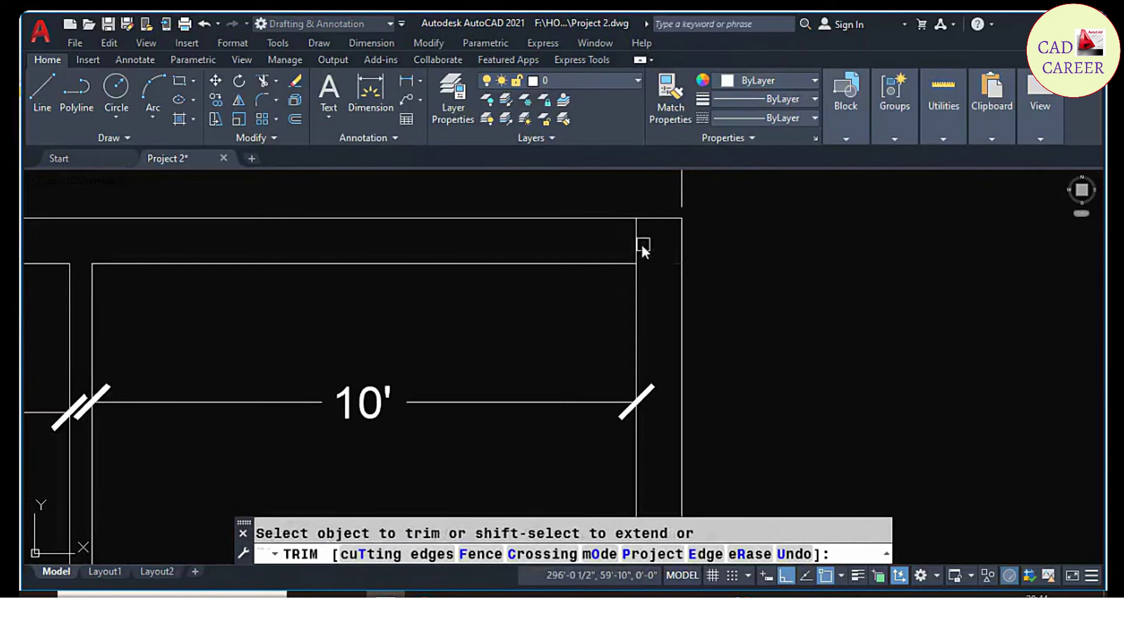
scroll(669, 236, down, 5)
scroll(667, 307, up, 4)
scroll(665, 230, up, 1)
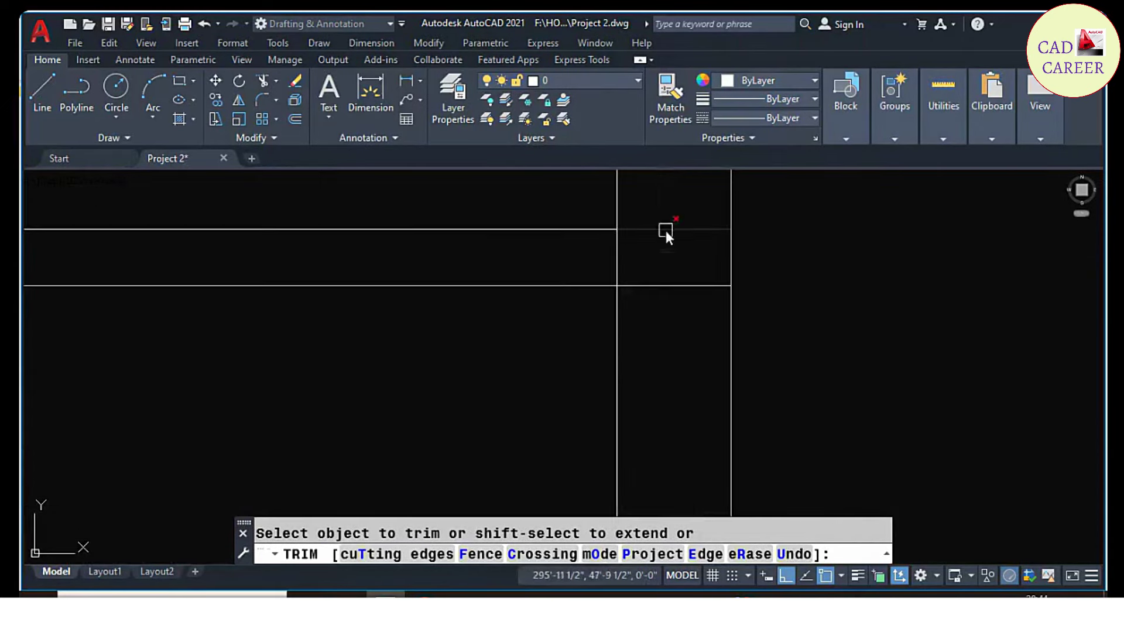
Trim stubs between inner and outer wall lines and the horizontal segments at a junction
drag(660, 344, 617, 265)
scroll(671, 307, down, 8)
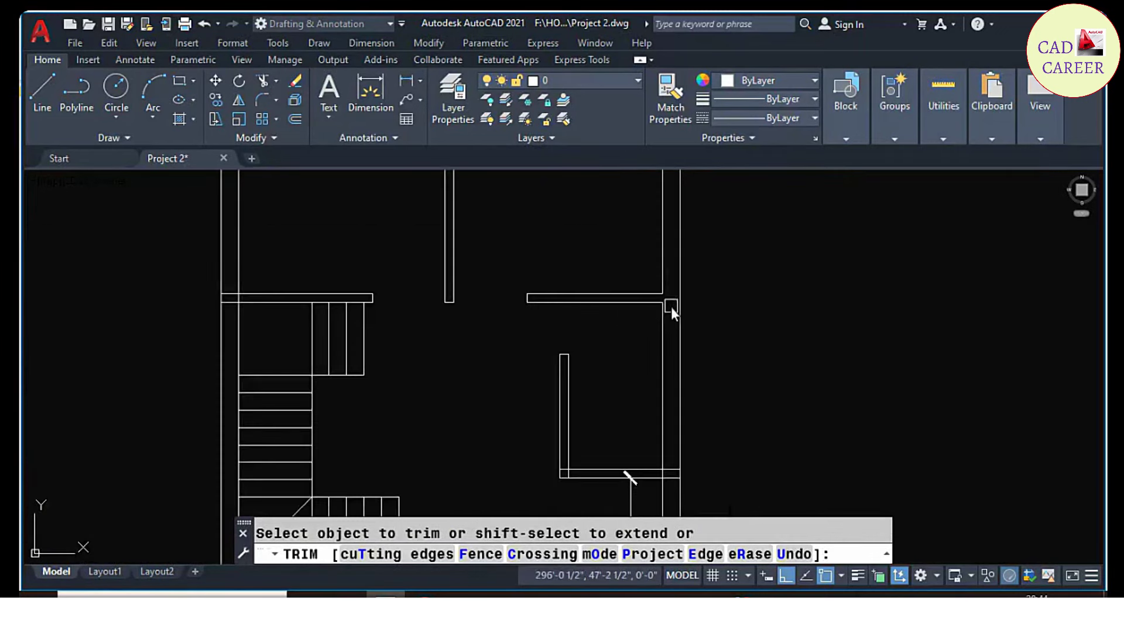
middle_drag(462, 316, 715, 319)
click(521, 233)
click(505, 329)
click(546, 268)
click(581, 289)
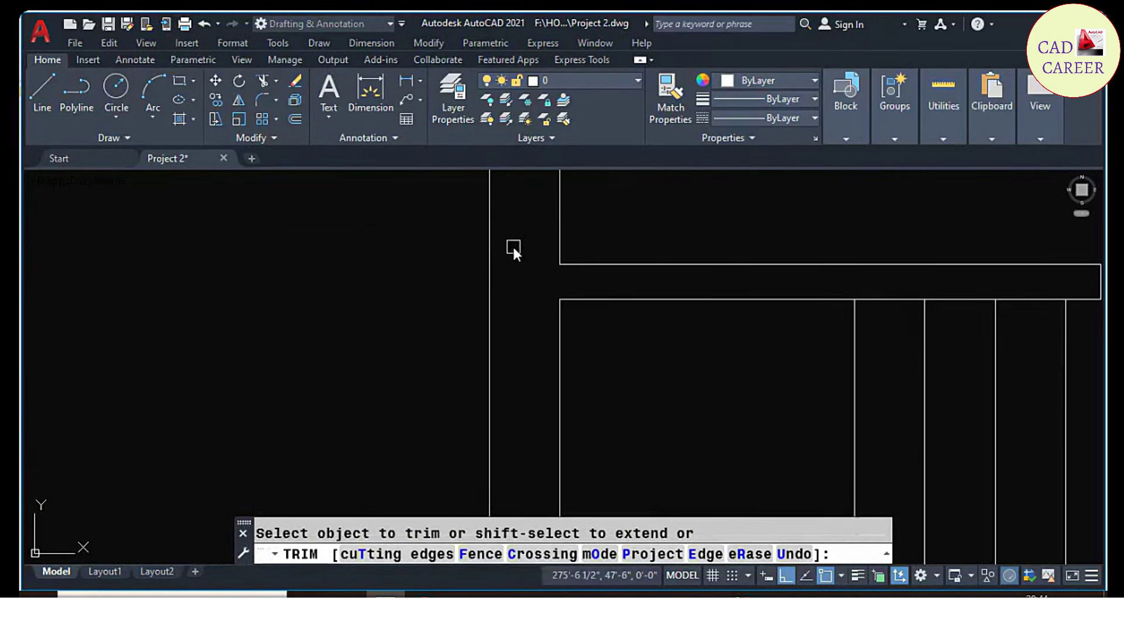
scroll(512, 245, down, 3)
scroll(514, 424, up, 3)
scroll(514, 428, up, 2)
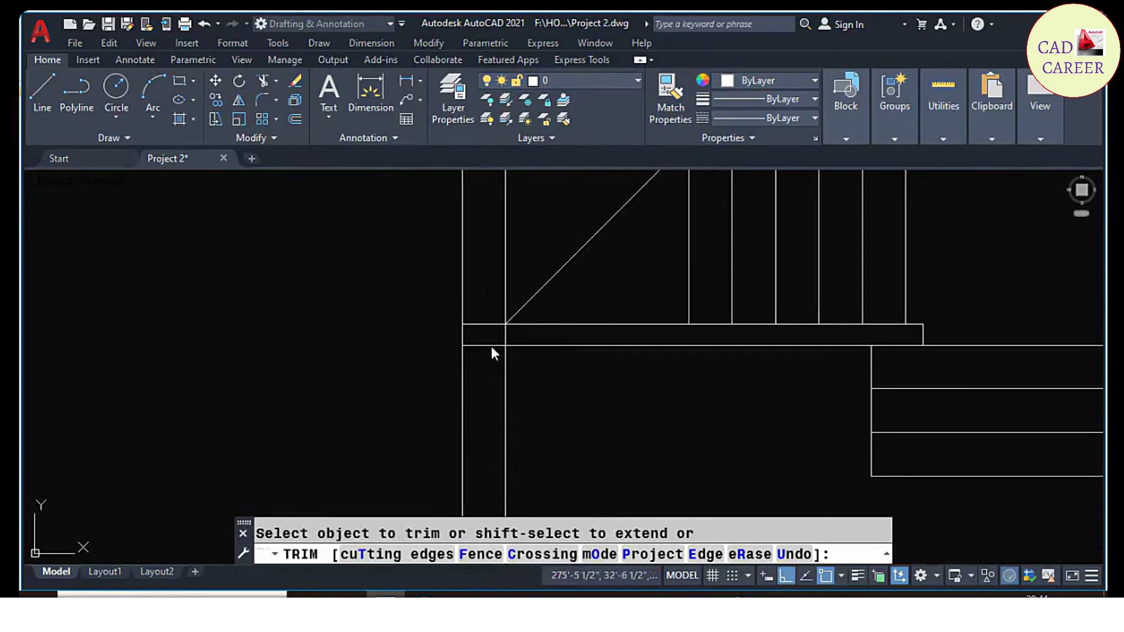
Trim the overlapping line ends at the remaining wall junction with crossing windows
click(490, 287)
click(487, 354)
scroll(488, 306, up, 2)
click(488, 306)
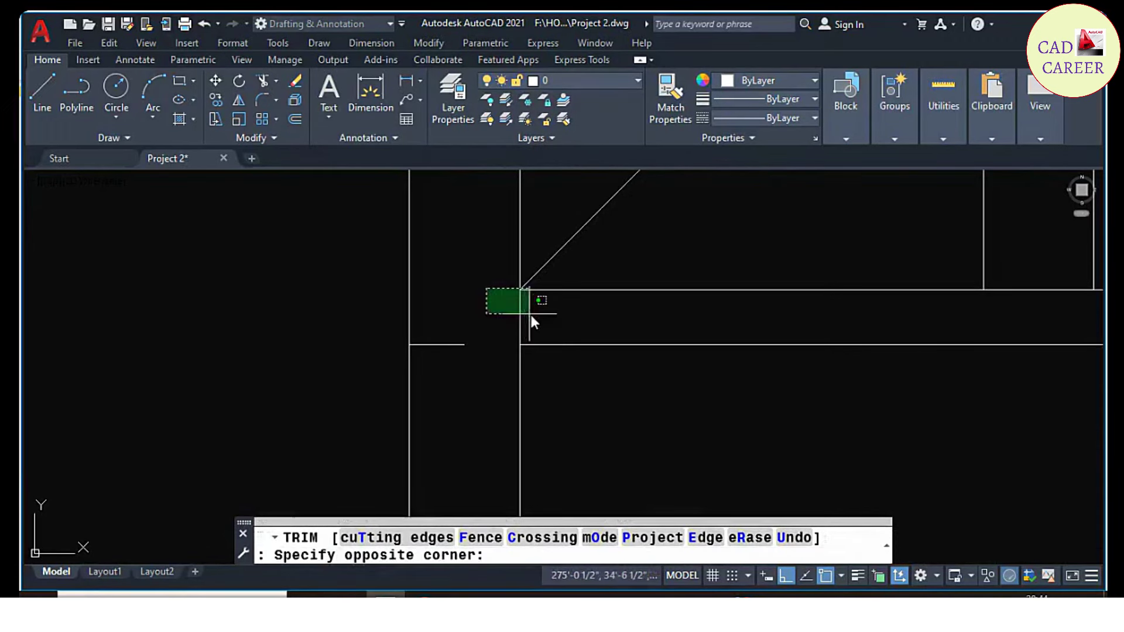
click(532, 315)
click(484, 303)
click(557, 327)
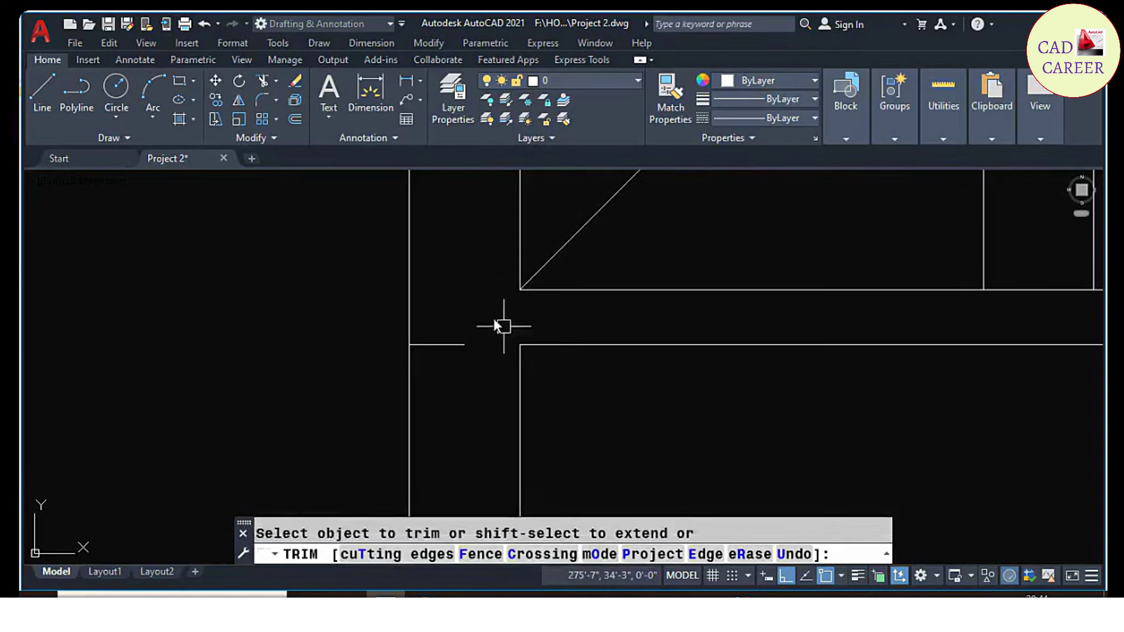
key(Escape)
Erase the short leftover line and bring the lower part of the plan into view
click(485, 301)
click(455, 368)
key(e)
key(Return)
scroll(445, 346, down, 3)
scroll(503, 315, down, 2)
scroll(504, 315, down, 3)
scroll(529, 317, up, 3)
scroll(521, 289, up, 1)
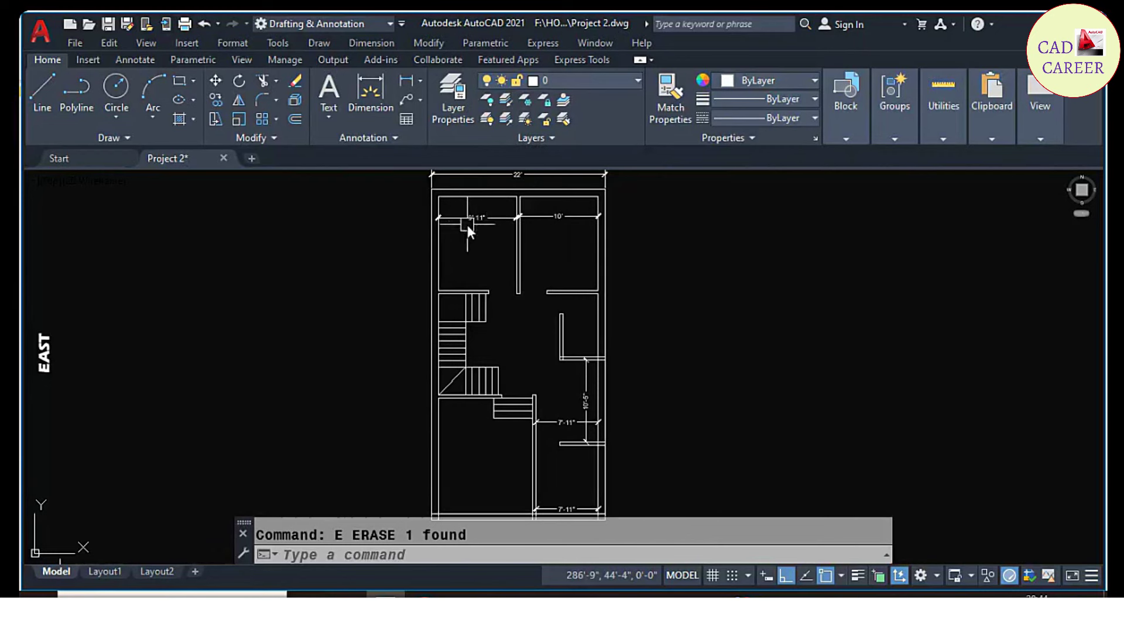
middle_drag(515, 404, 507, 340)
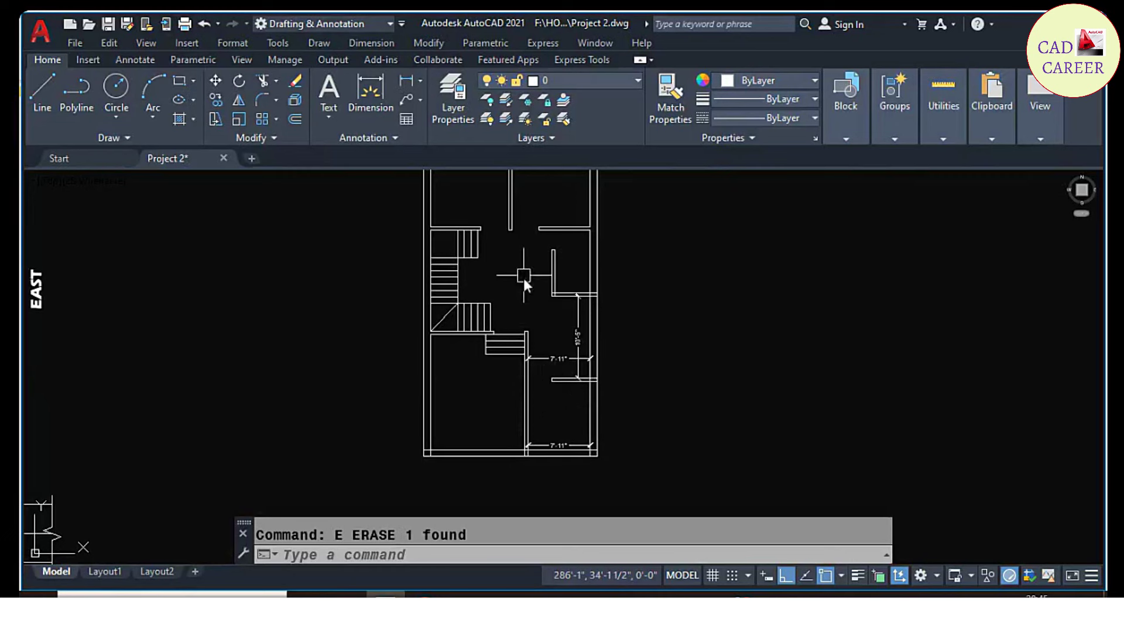
middle_drag(550, 385, 537, 327)
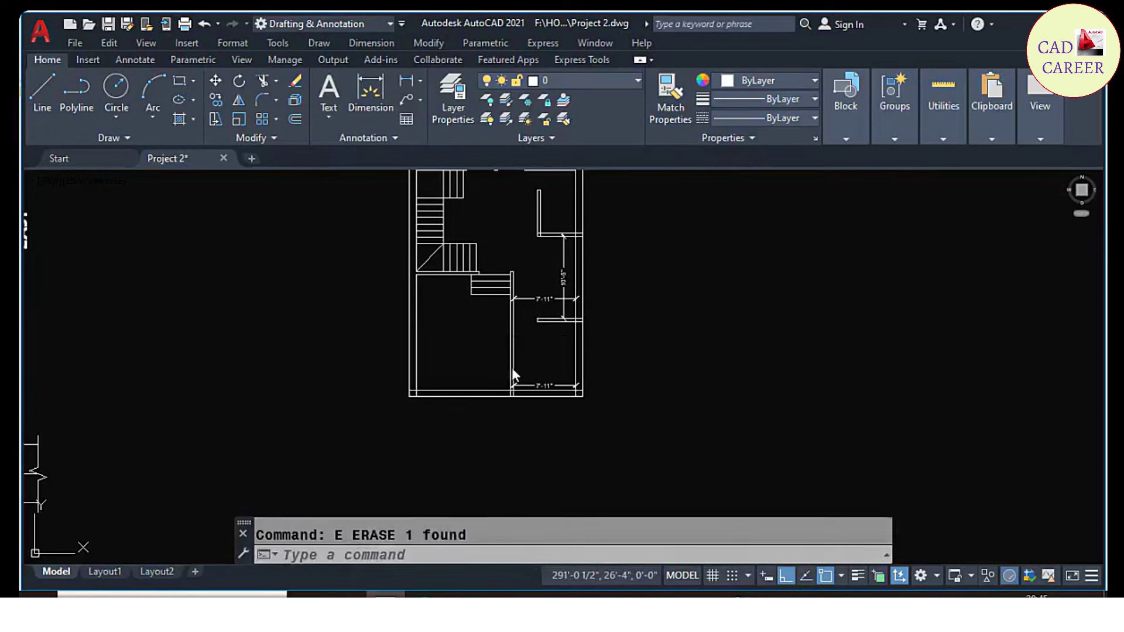
Trim an opening in the bottom wall between the two wall lines used as cutting edges
key(Escape)
text(TR)
key(Return)
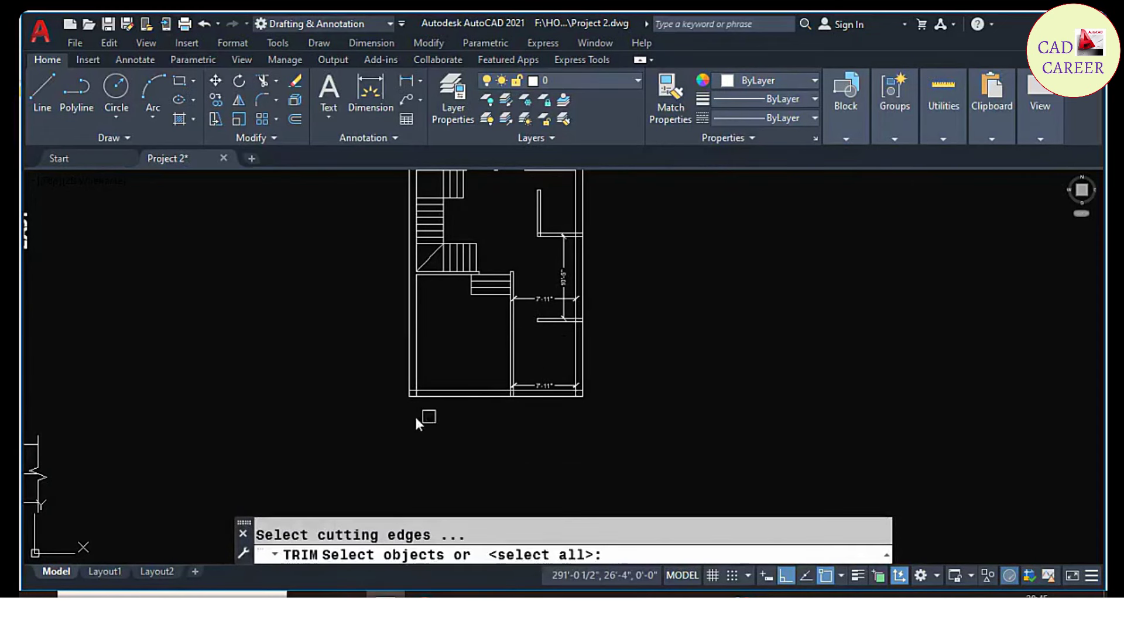
scroll(423, 413, up, 4)
key(Escape)
text(TR)
key(Return)
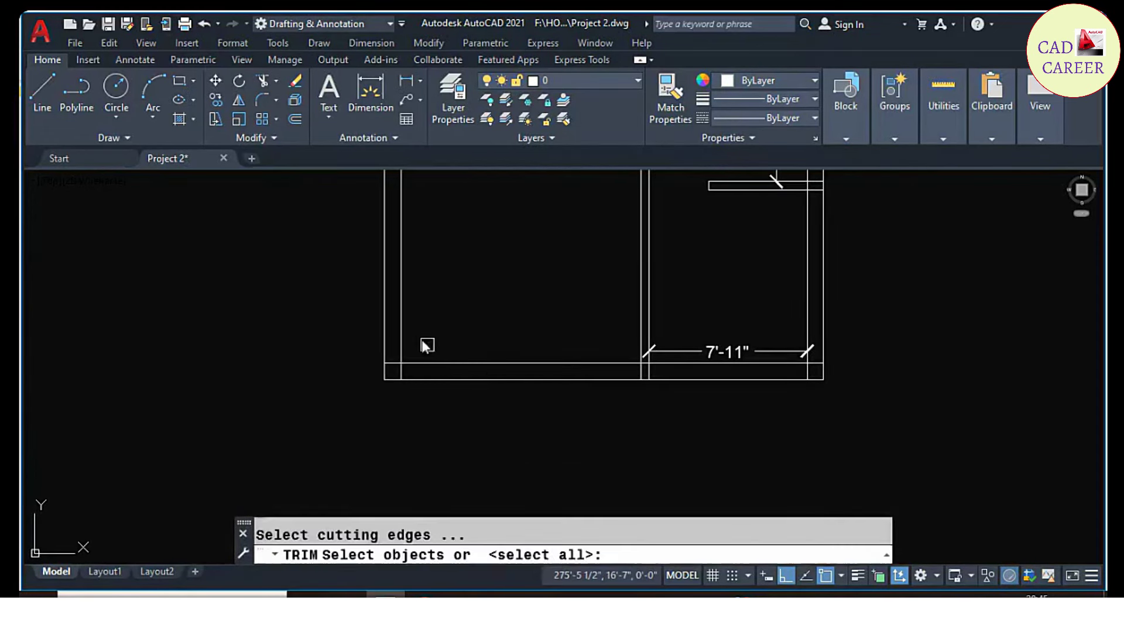
click(400, 323)
click(642, 319)
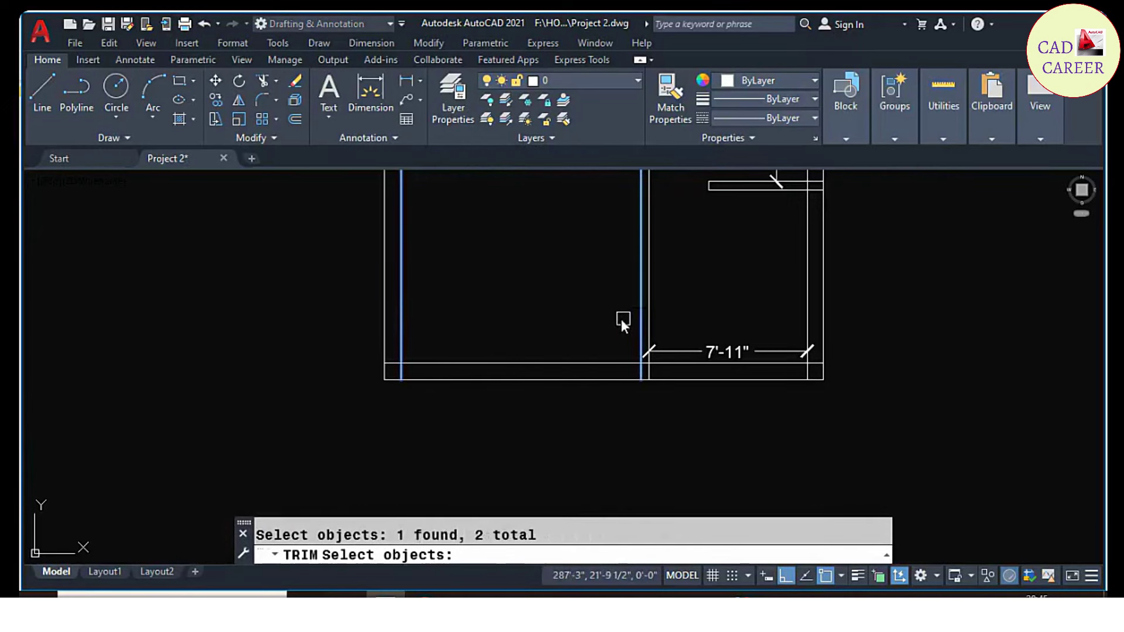
key(Return)
click(571, 323)
click(520, 393)
key(Escape)
Erase the leftover piece at the bottom of the wall
click(355, 372)
click(459, 329)
text(E)
key(Return)
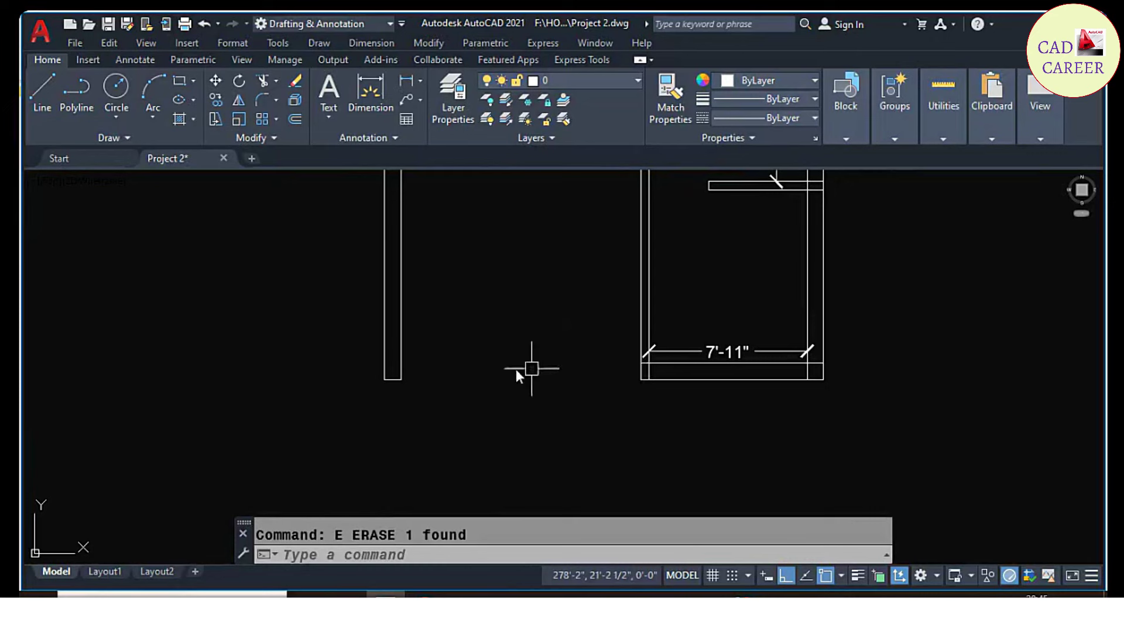
Trim the vertical line below the right wall corner and its horizontal extension
text(tr)
key(Return)
scroll(522, 340, up, 3)
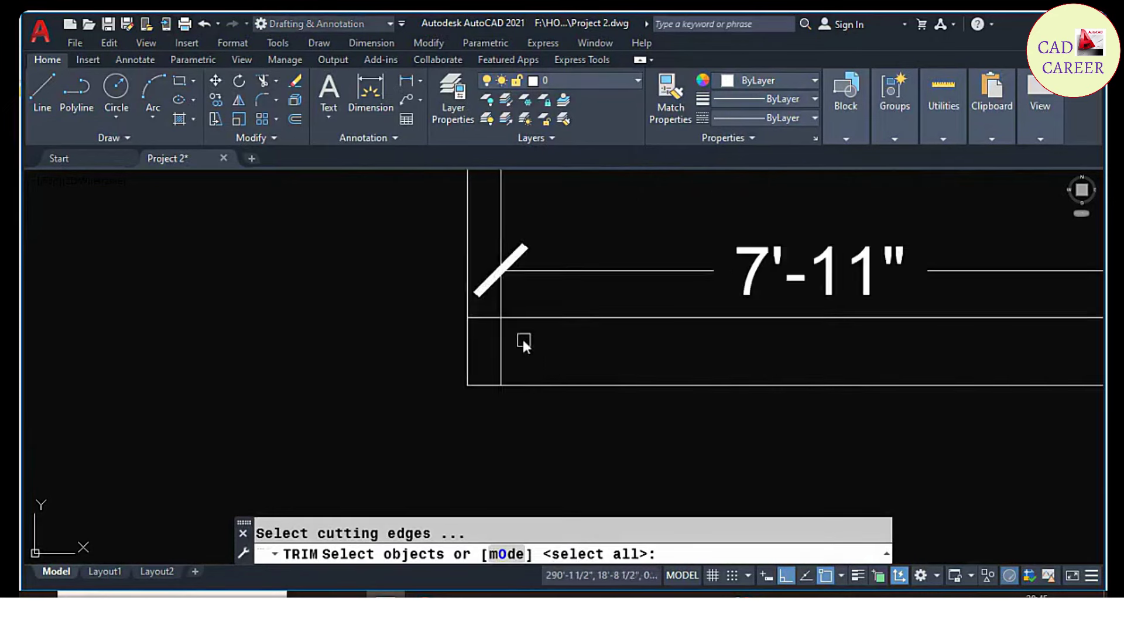
scroll(447, 301, up, 2)
key(Return)
click(465, 331)
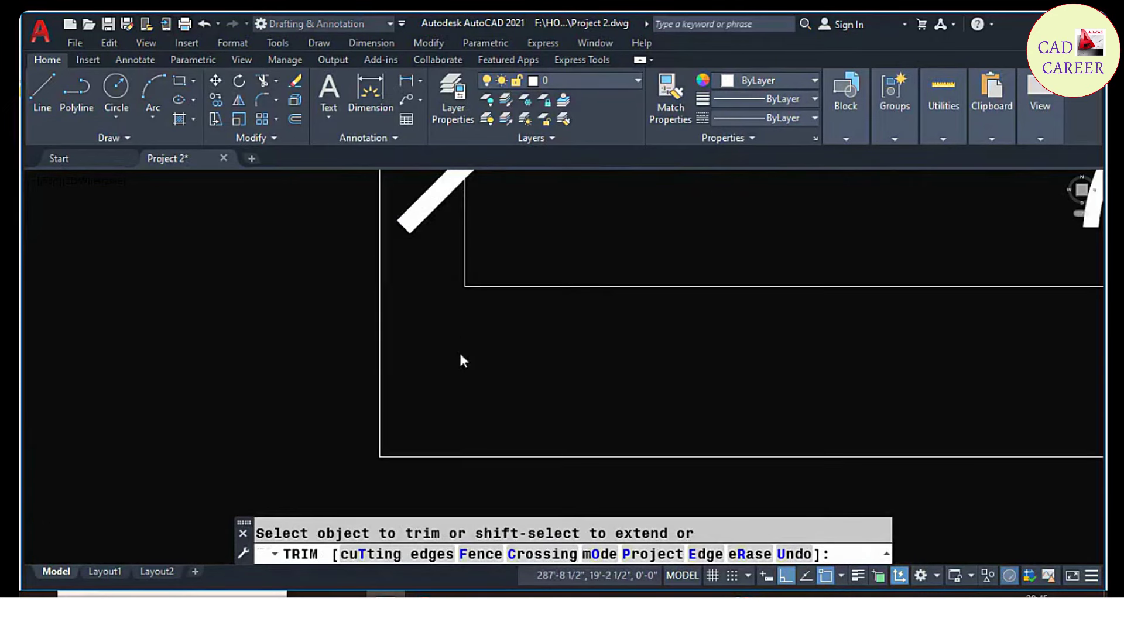
scroll(460, 351, down, 5)
scroll(894, 351, up, 4)
click(861, 287)
click(832, 356)
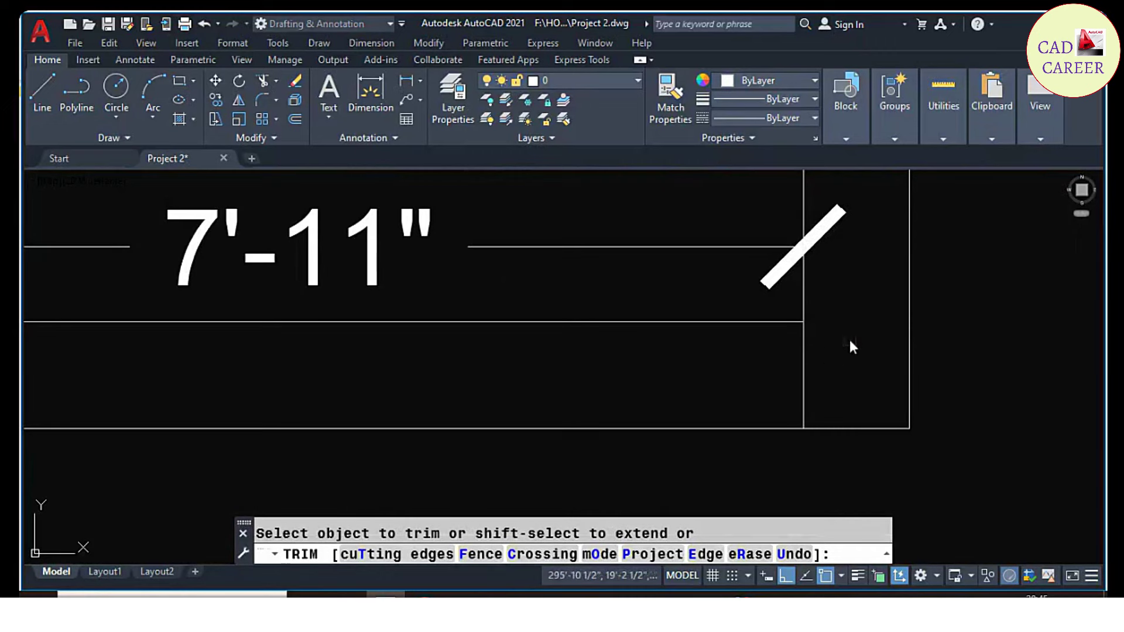
scroll(638, 455, down, 5)
scroll(670, 342, up, 4)
Trim the overhanging ends at the top corner, the corner cross mark and right wall segments
click(622, 306)
click(613, 403)
scroll(609, 369, up, 4)
scroll(565, 352, down, 3)
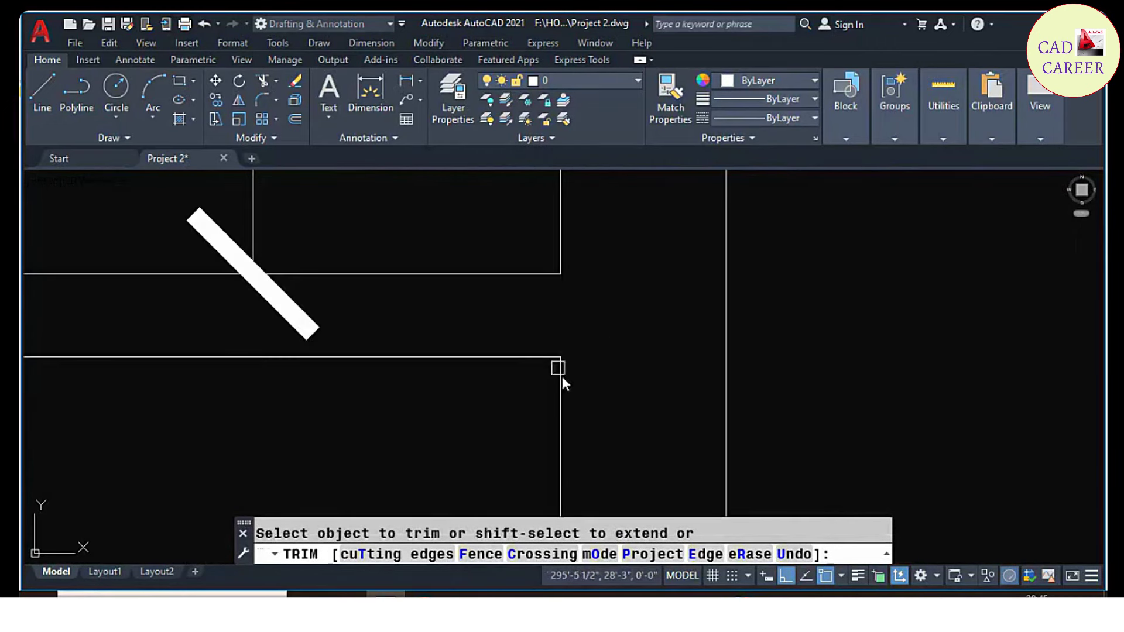
scroll(559, 410, down, 4)
scroll(557, 448, down, 2)
scroll(564, 302, up, 5)
scroll(565, 302, up, 1)
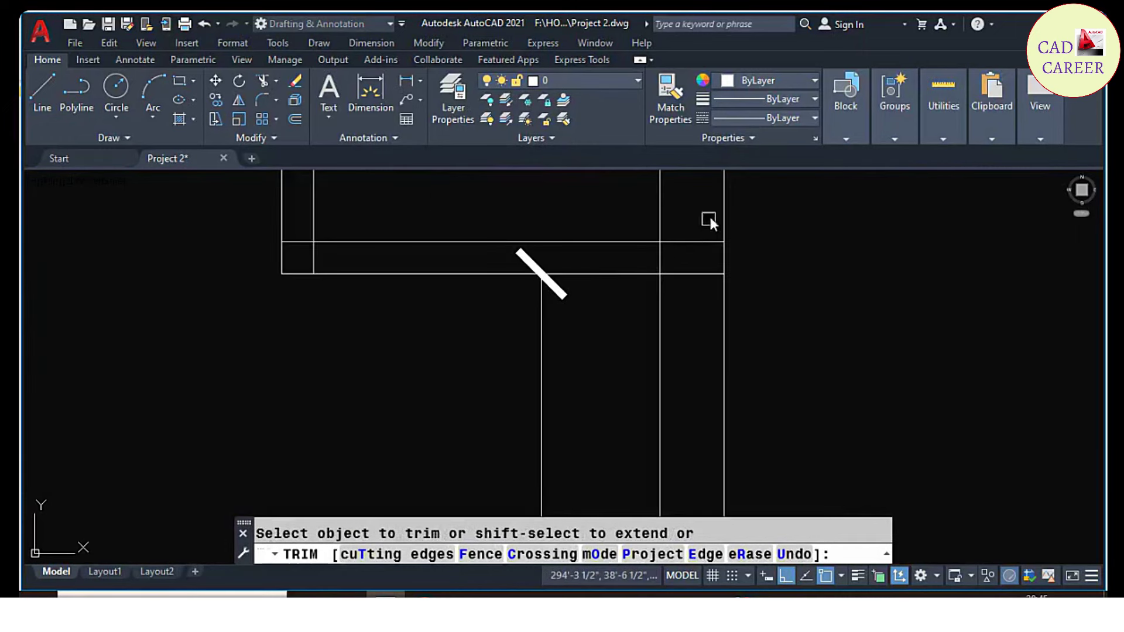
click(694, 256)
click(687, 327)
click(666, 254)
click(633, 262)
Trim the remaining line ends on the left and review the cleaned-up stair area
scroll(301, 234, up, 4)
click(302, 209)
click(279, 298)
click(383, 300)
scroll(563, 346, down, 5)
scroll(563, 346, down, 2)
middle_drag(569, 268, 588, 258)
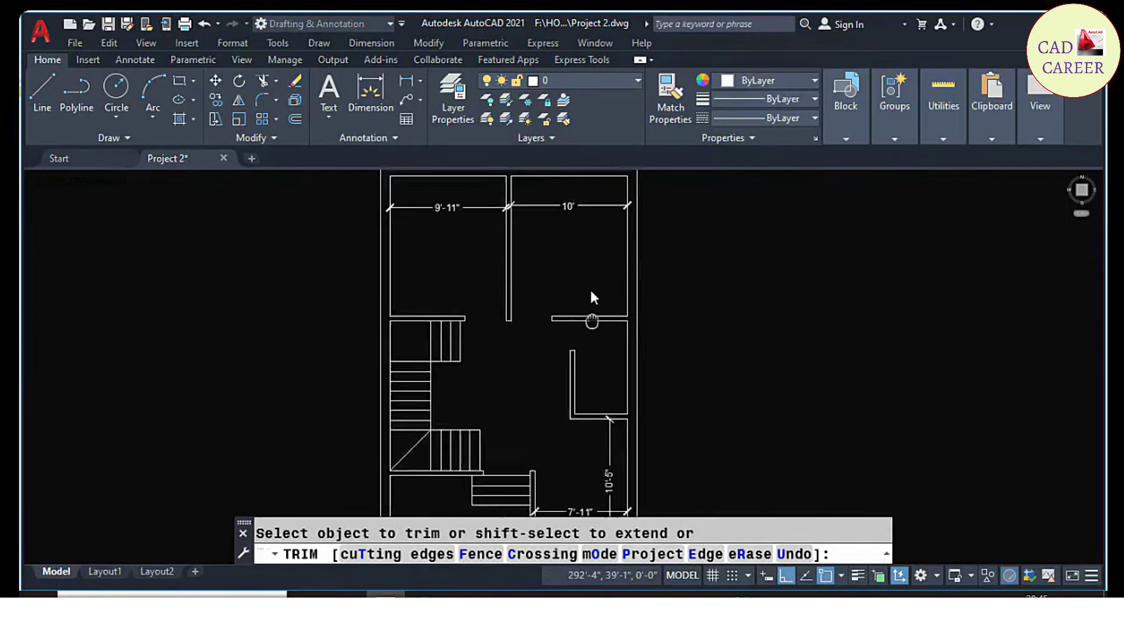
key(Escape)
Erase the interior 7'-11" and 10'-5" dimensions
scroll(610, 406, up, 3)
click(621, 344)
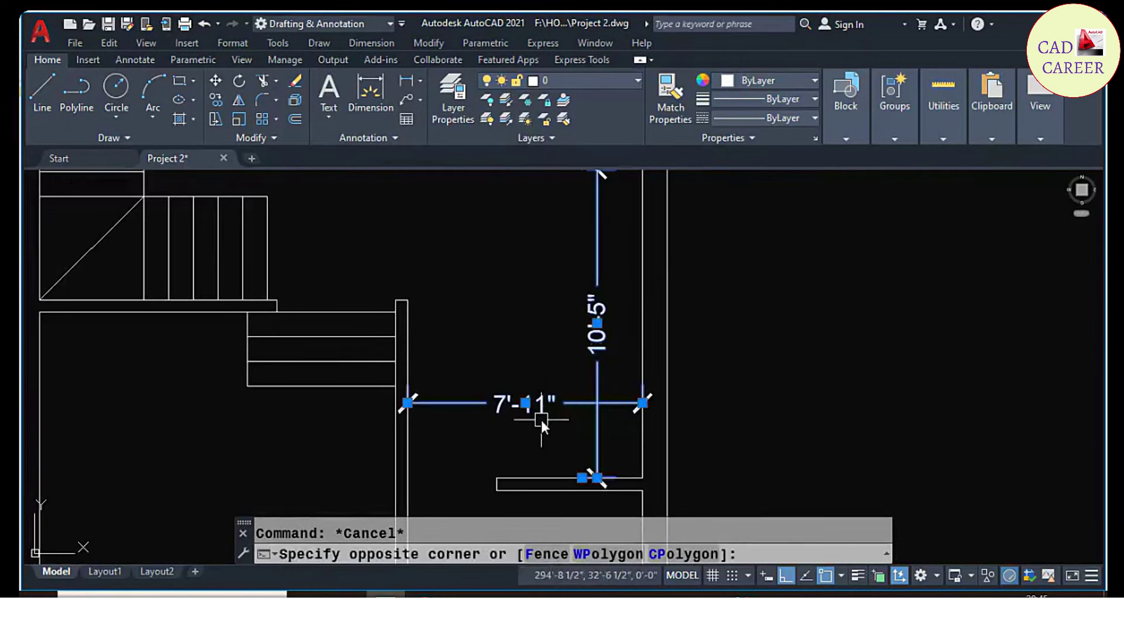
scroll(561, 301, up, 2)
click(561, 301)
text(e)
key(Return)
scroll(560, 305, down, 4)
scroll(473, 367, up, 4)
Erase the bottom 7'-11" dimension and view both plans
middle_drag(497, 375, 553, 377)
click(658, 371)
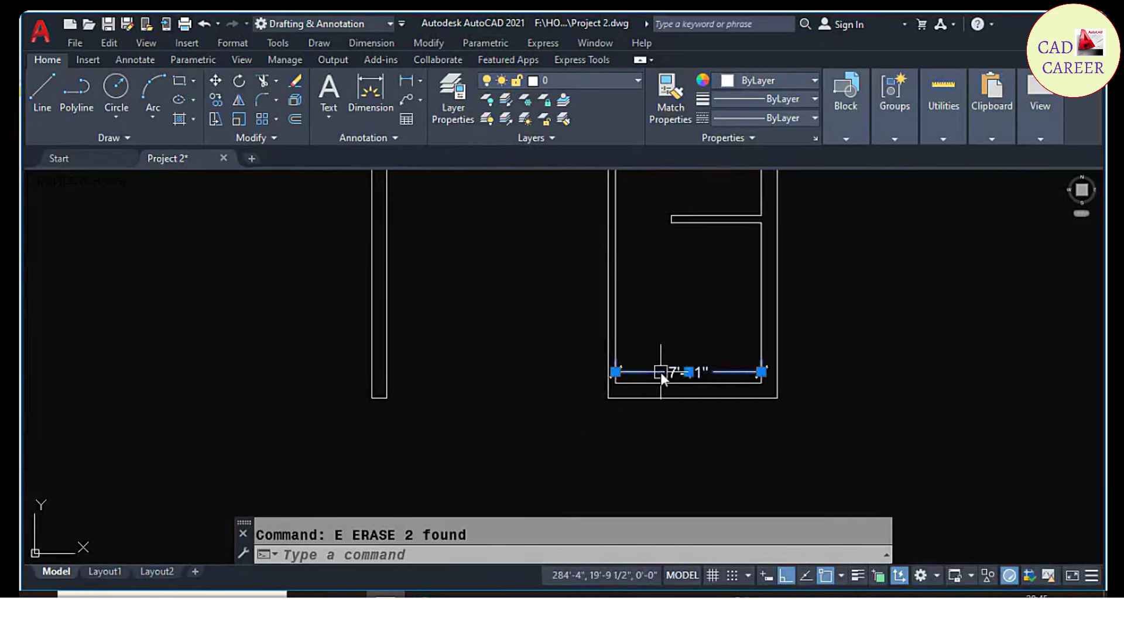
text(e)
key(Return)
scroll(553, 312, down, 4)
middle_drag(552, 311, 571, 328)
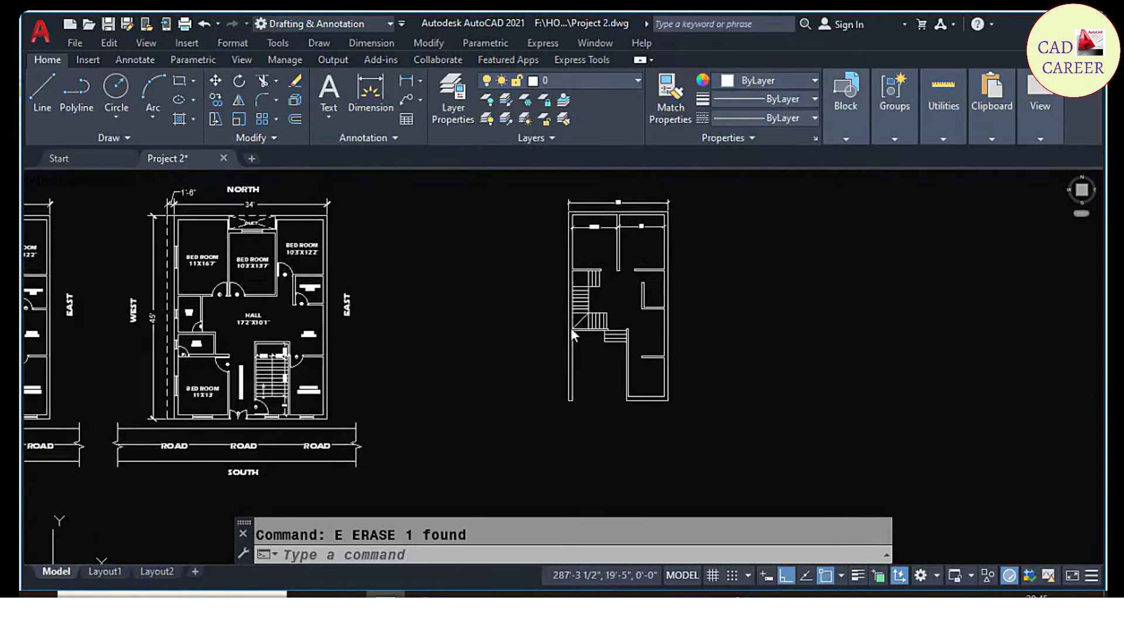
Erase the copied plan's 10' and 9'-11" top room dimensions
scroll(629, 223, up, 4)
click(642, 225)
click(602, 256)
click(470, 264)
text(e)
key(Return)
scroll(593, 296, down, 4)
Copy the D1 bedroom door with its tag from the original plan into the copied plan
middle_drag(554, 295, 576, 295)
scroll(387, 316, up, 5)
scroll(387, 317, up, 3)
click(371, 231)
click(339, 397)
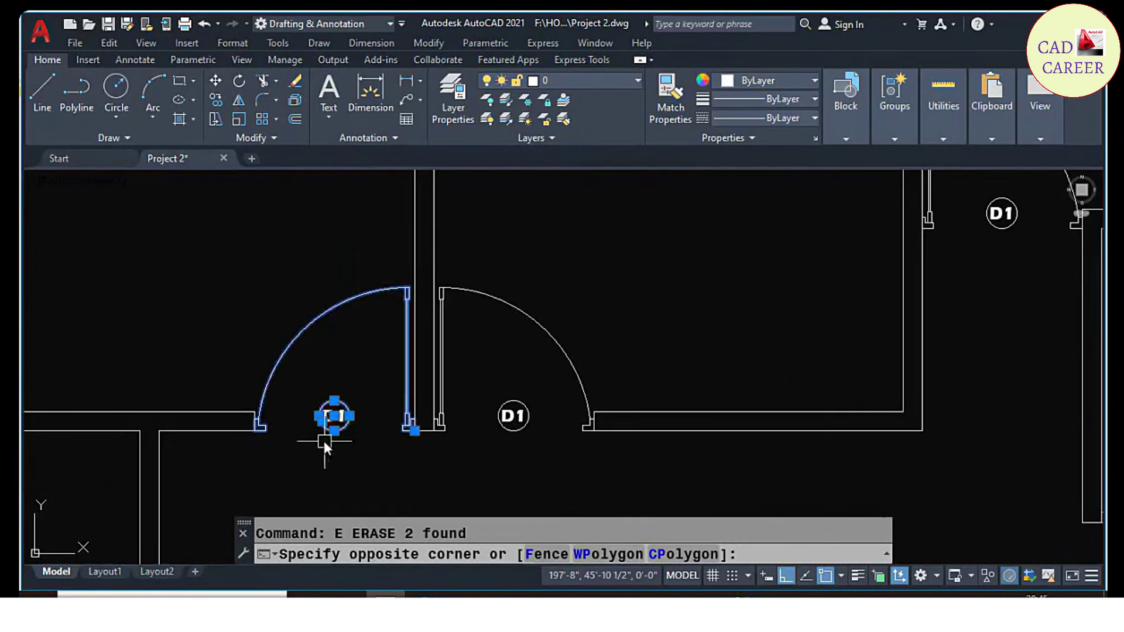
click(216, 102)
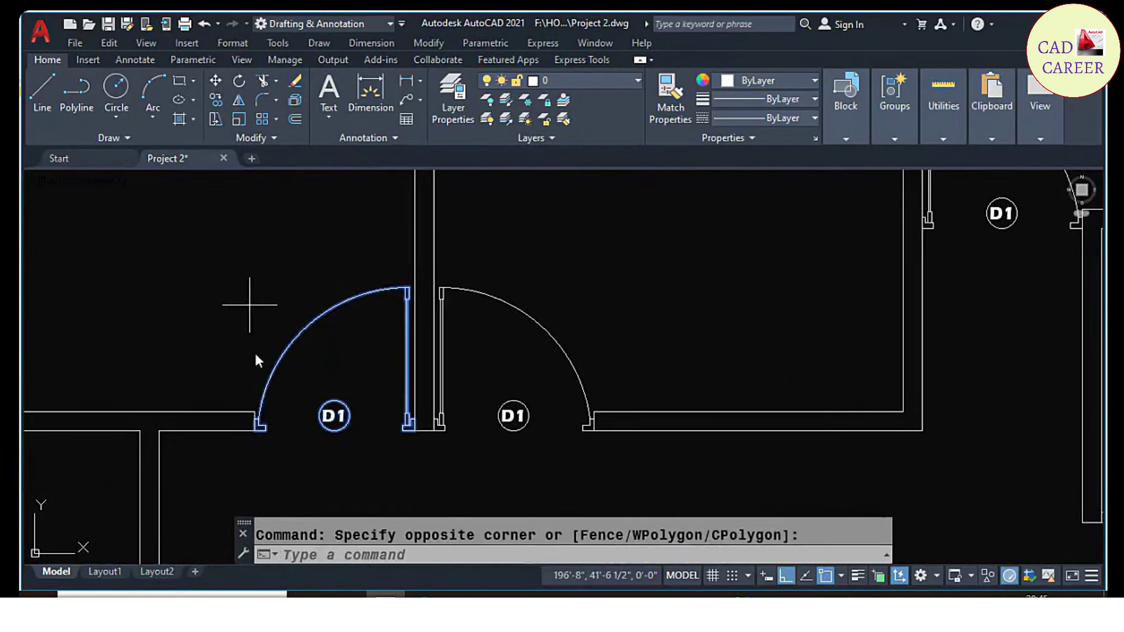
click(251, 432)
scroll(196, 389, down, 4)
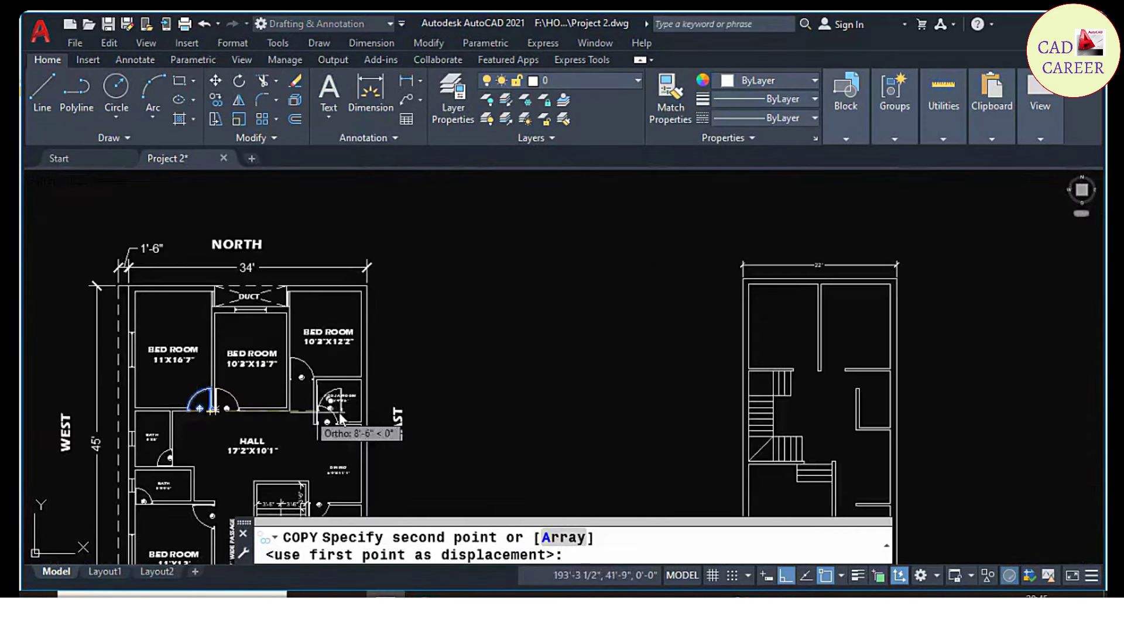
scroll(762, 391, up, 5)
middle_drag(807, 371, 690, 354)
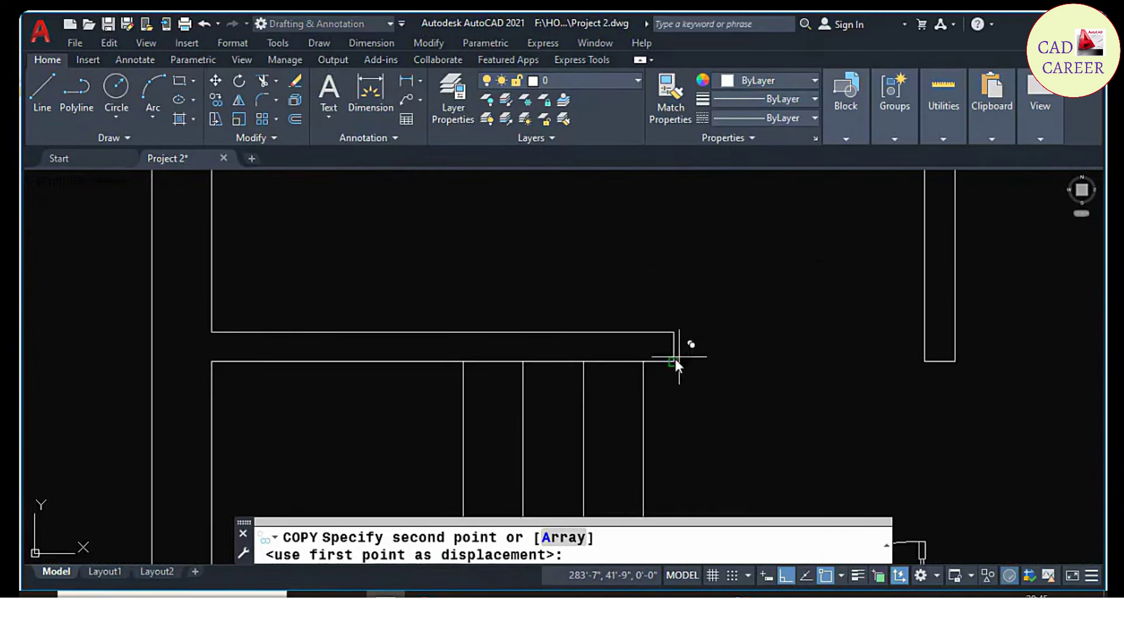
key(Escape)
Mirror the copied D1 door about its jamb, keeping the original door
scroll(694, 341, down, 2)
scroll(622, 200, up, 1)
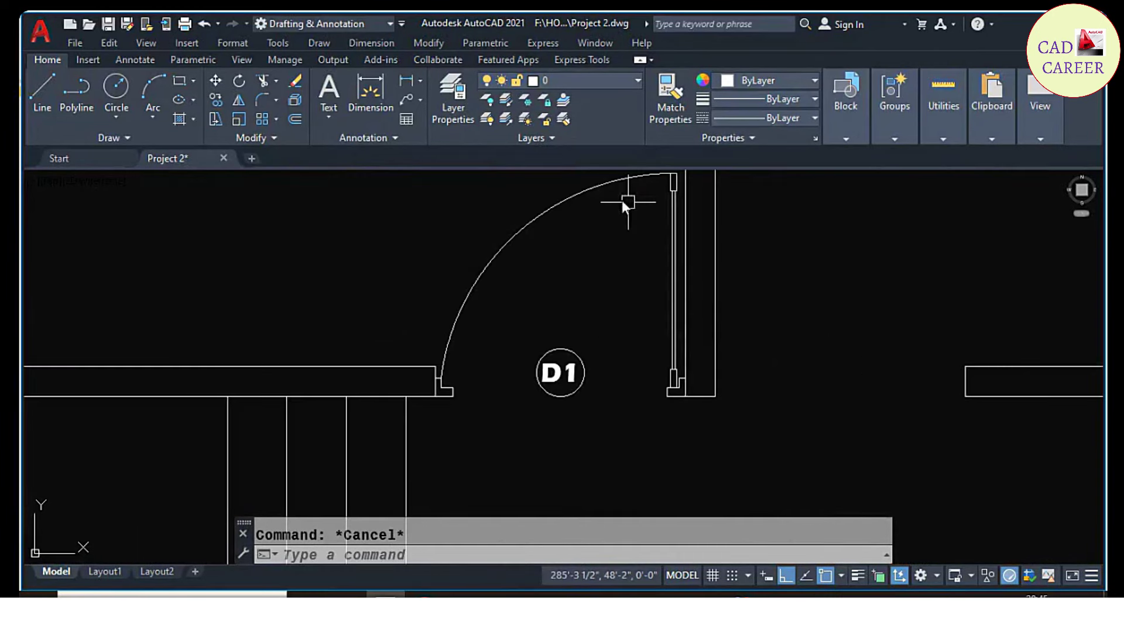
scroll(578, 271, down, 1)
click(601, 197)
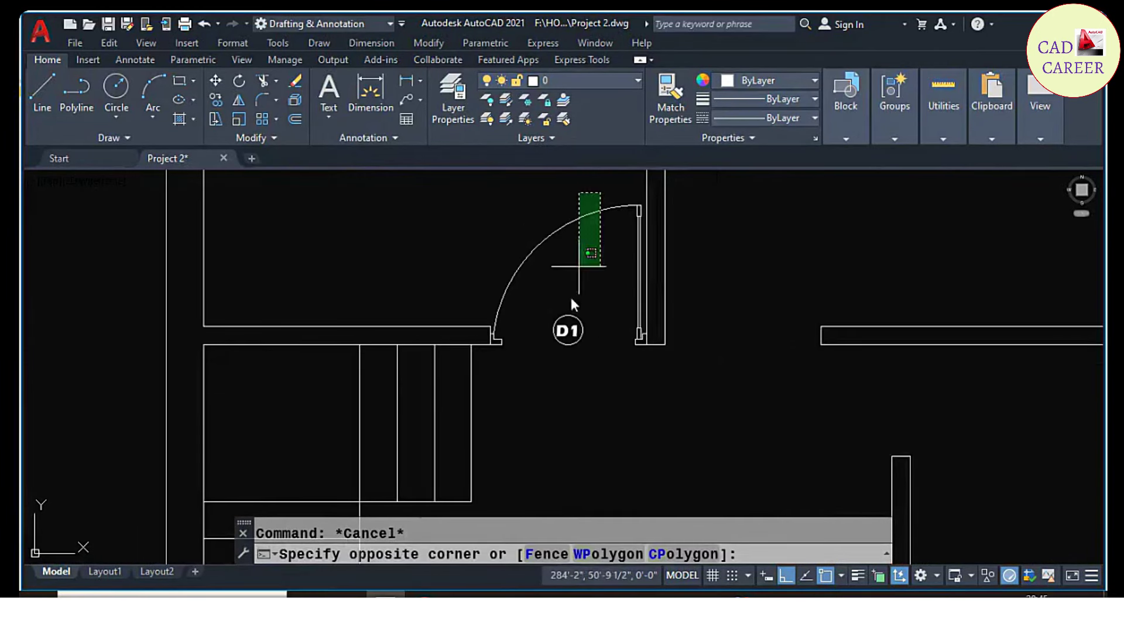
click(549, 368)
click(242, 99)
scroll(662, 346, up, 1)
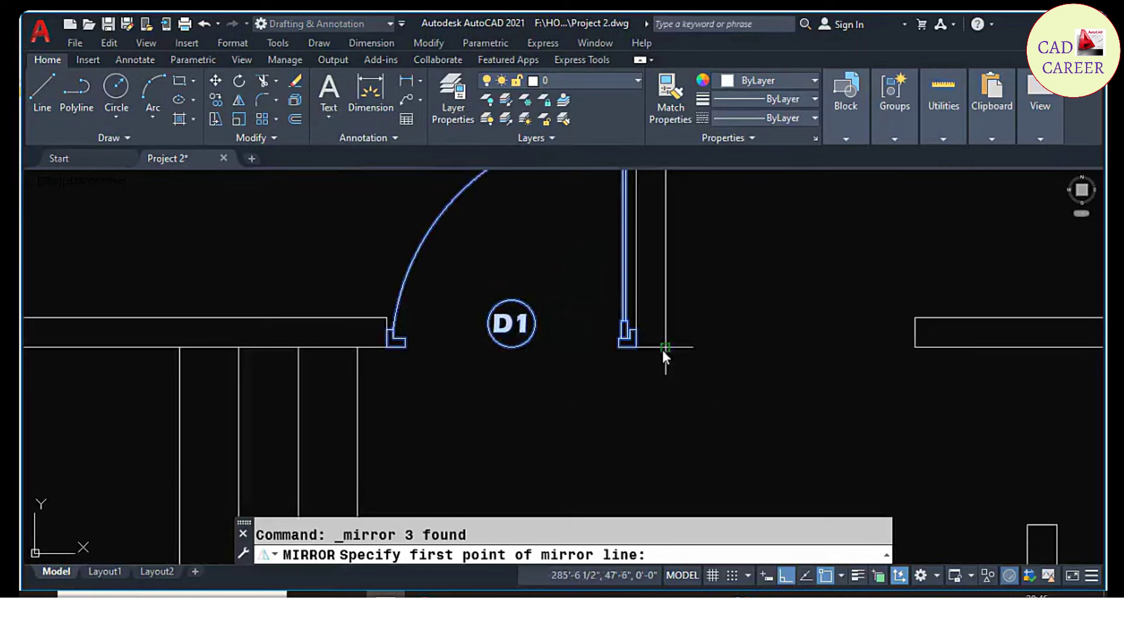
click(650, 347)
click(641, 395)
key(Return)
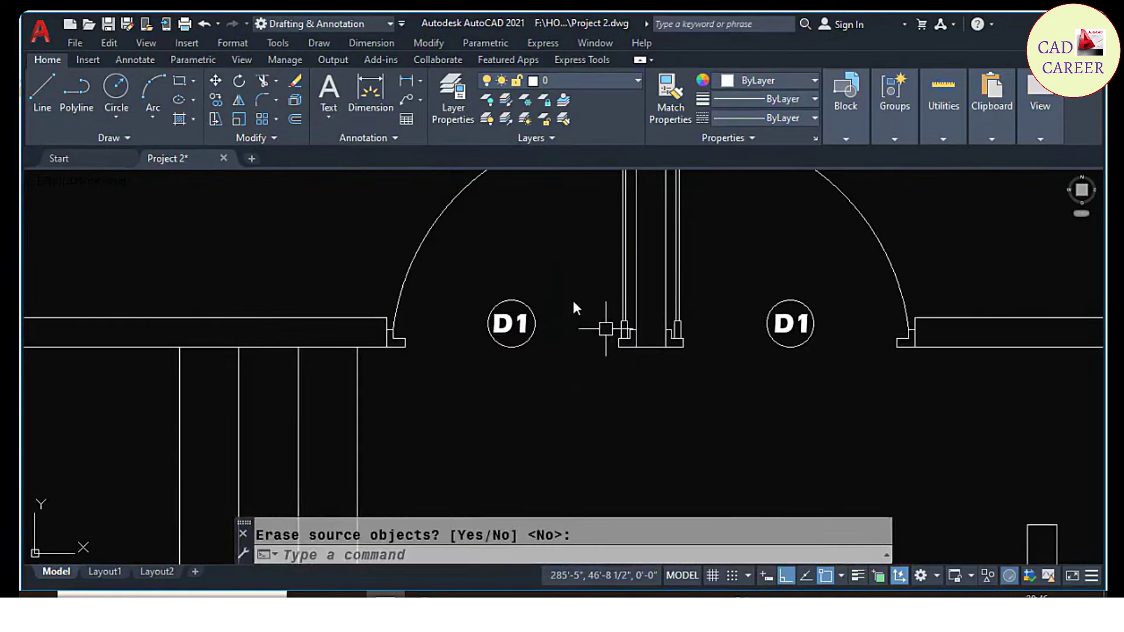
scroll(580, 328, down, 3)
scroll(582, 352, down, 2)
middle_drag(145, 339, 420, 338)
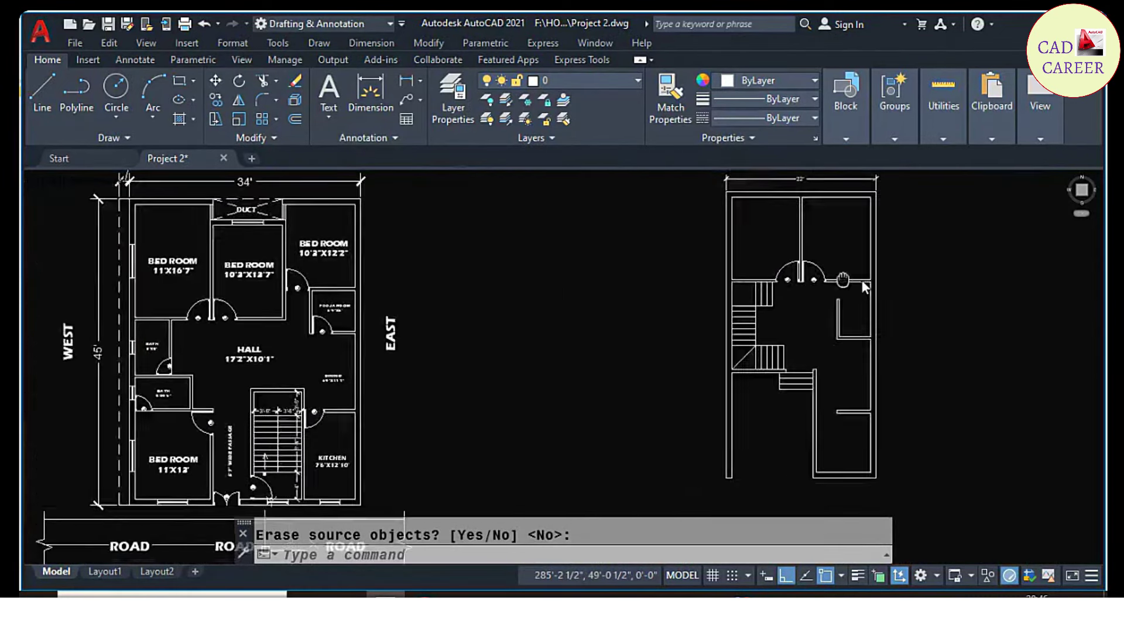
scroll(386, 305, up, 4)
Bring the plan and elevation into view and close the leftover mirror prompt
scroll(393, 285, up, 2)
scroll(417, 256, down, 4)
scroll(430, 248, down, 4)
middle_drag(270, 335, 467, 340)
scroll(313, 348, up, 2)
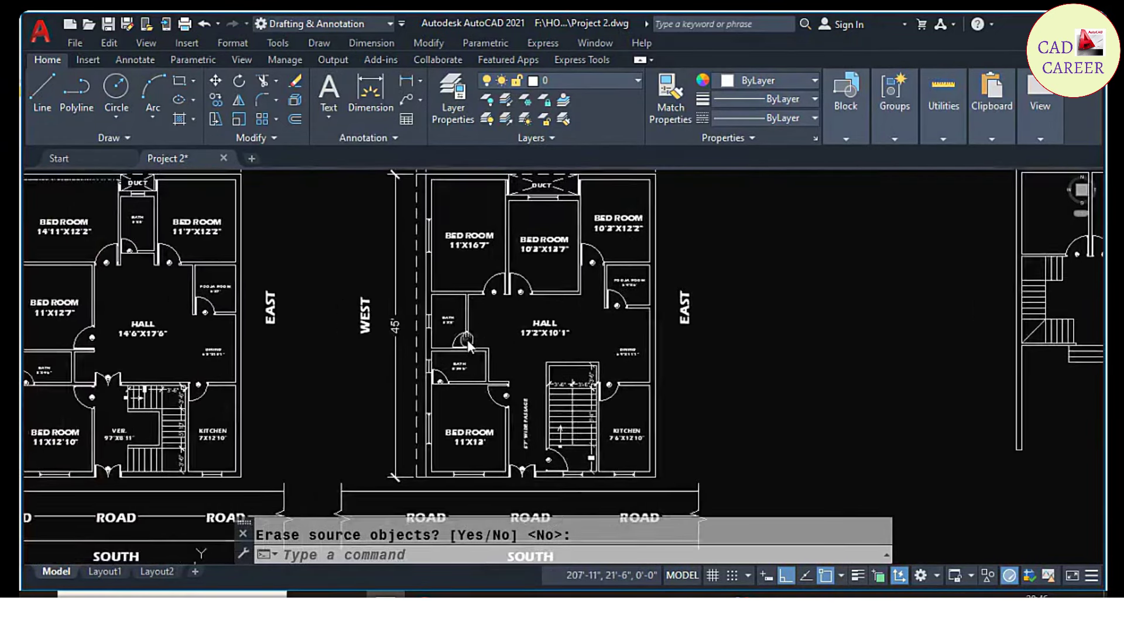
scroll(467, 339, up, 5)
scroll(512, 318, up, 2)
key(Return)
Copy the D3 door from its top corner into the simplified floor plan
click(486, 317)
click(406, 340)
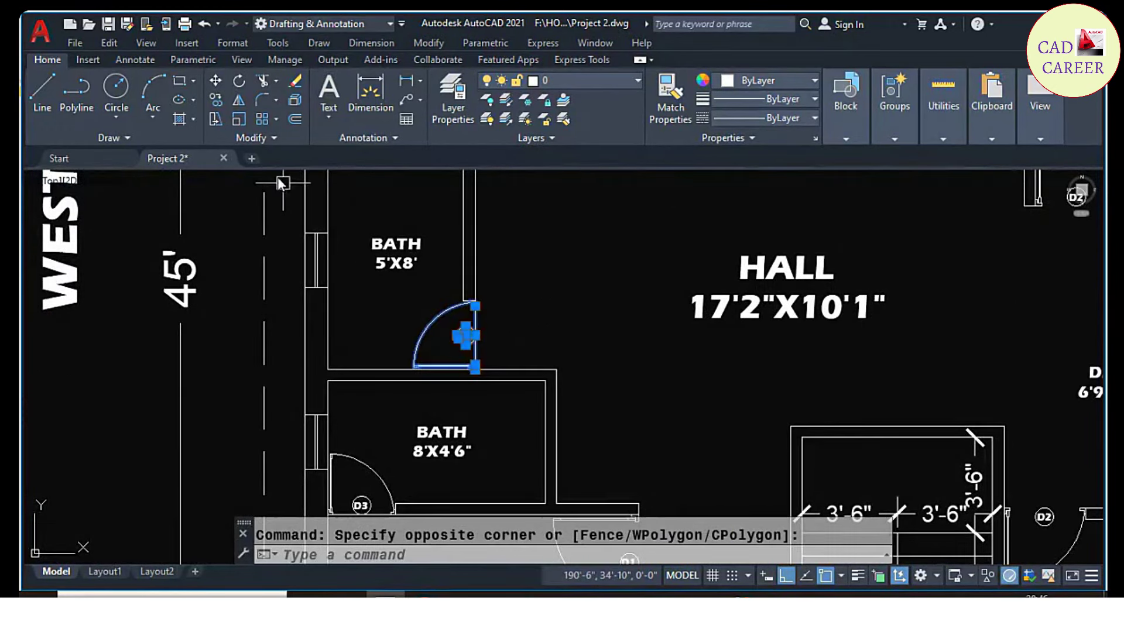
click(217, 98)
scroll(463, 298, up, 4)
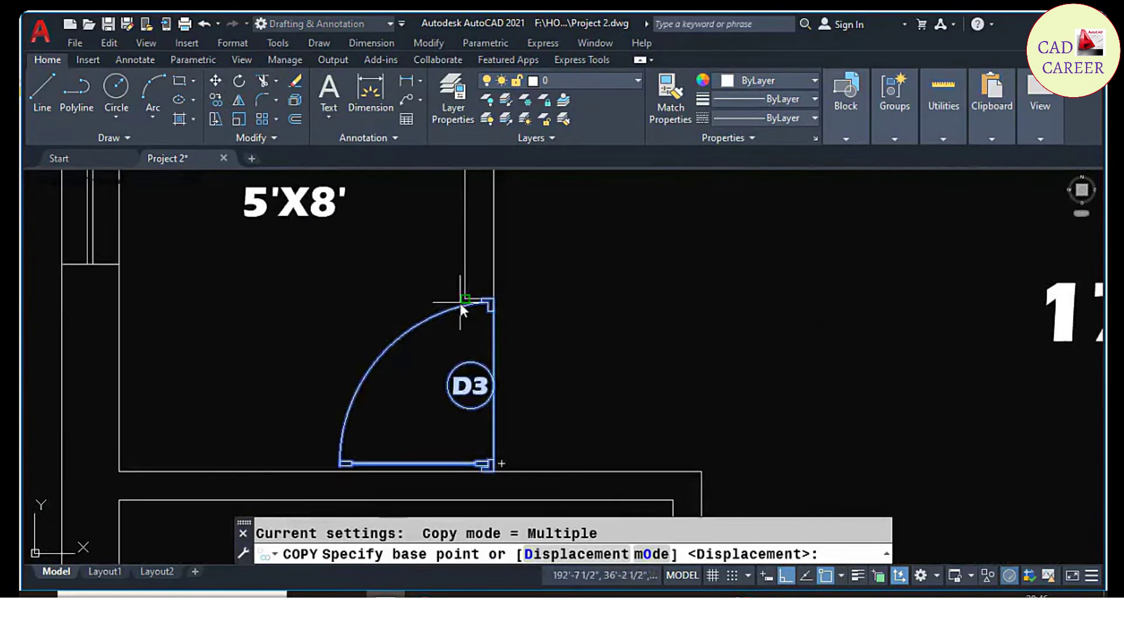
scroll(482, 301, up, 4)
click(514, 309)
scroll(515, 309, down, 4)
scroll(515, 309, down, 3)
scroll(599, 379, down, 2)
scroll(1004, 309, up, 2)
scroll(831, 320, up, 3)
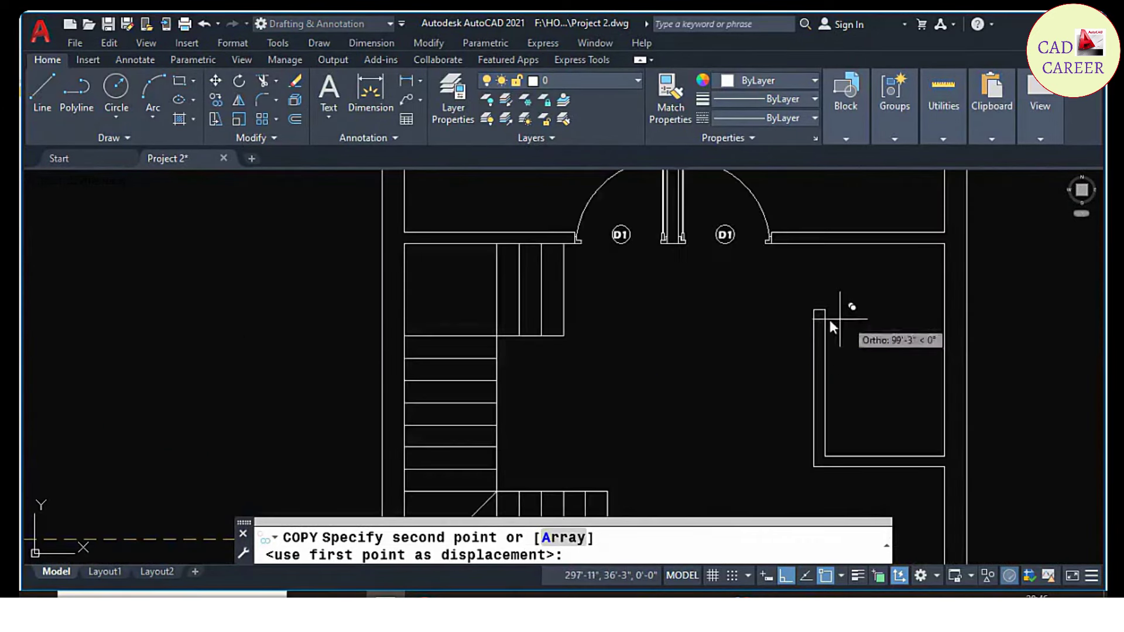
click(829, 312)
key(Escape)
Mirror the copied D3 door across a horizontal line, erasing the source
scroll(828, 316, up, 3)
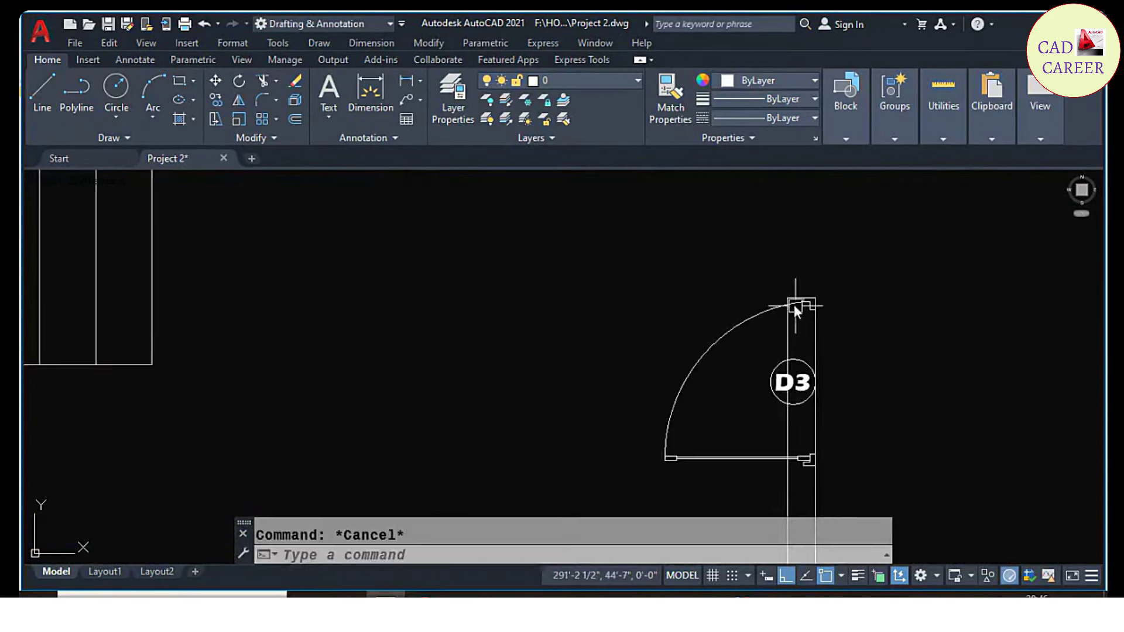
click(742, 435)
click(842, 354)
click(759, 295)
click(697, 479)
text(MI)
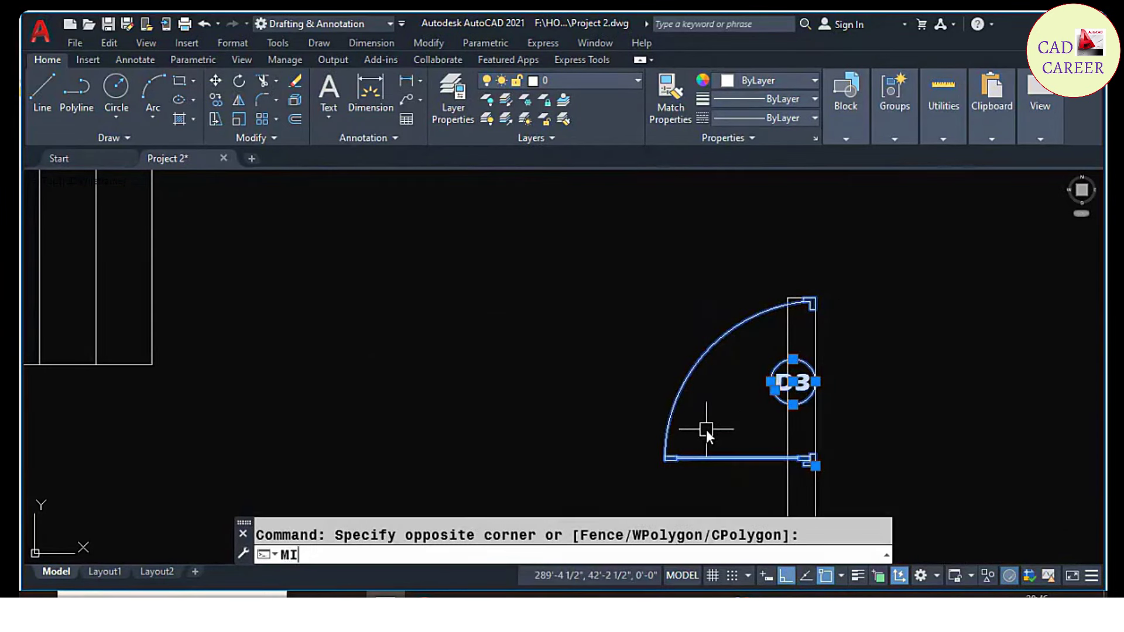
key(Return)
scroll(814, 305, up, 3)
scroll(838, 293, up, 2)
click(841, 288)
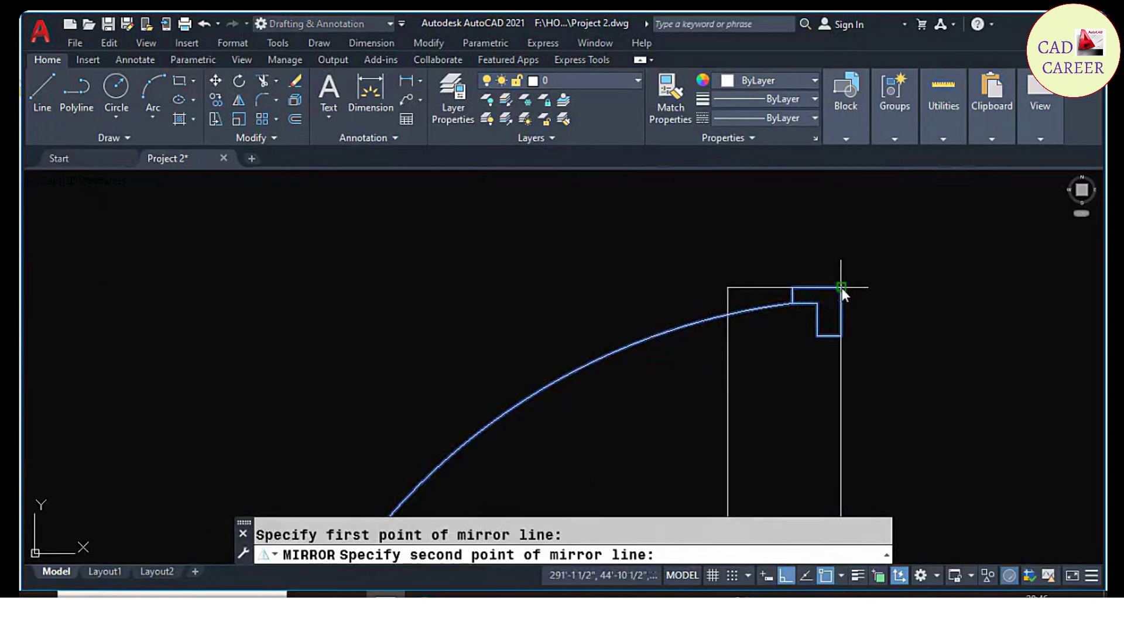
click(570, 287)
text(Y)
key(Return)
scroll(580, 346, down, 3)
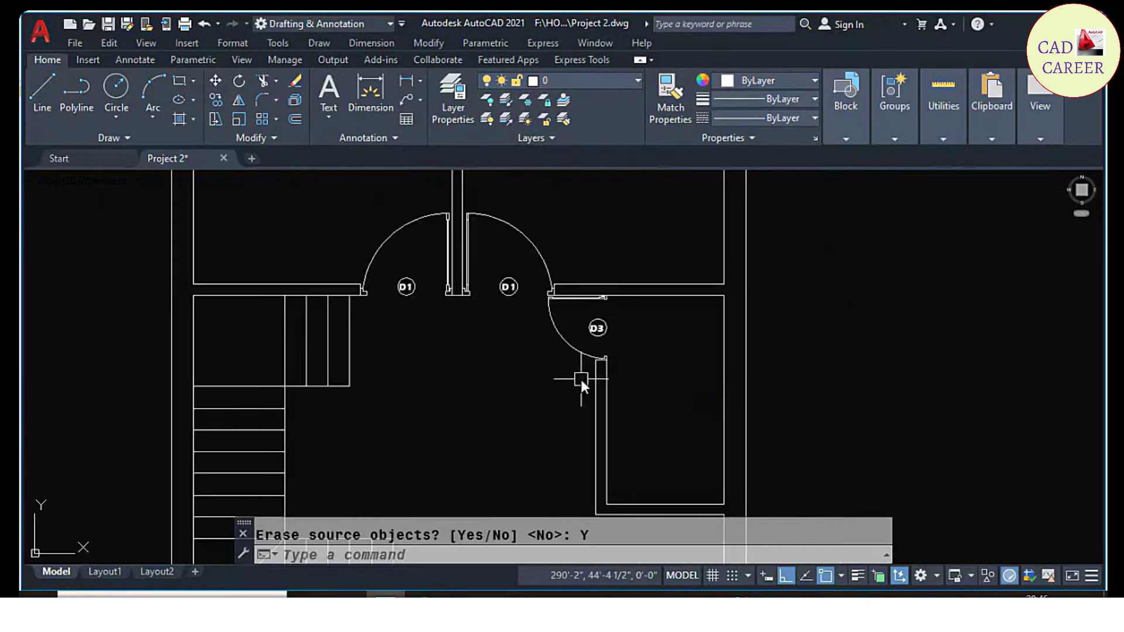
Mirror the D3 door and tag again about the door frame, erasing the unflipped one
scroll(598, 351, up, 2)
click(663, 261)
click(464, 331)
text(MI)
key(Return)
scroll(627, 409, up, 4)
scroll(627, 408, up, 2)
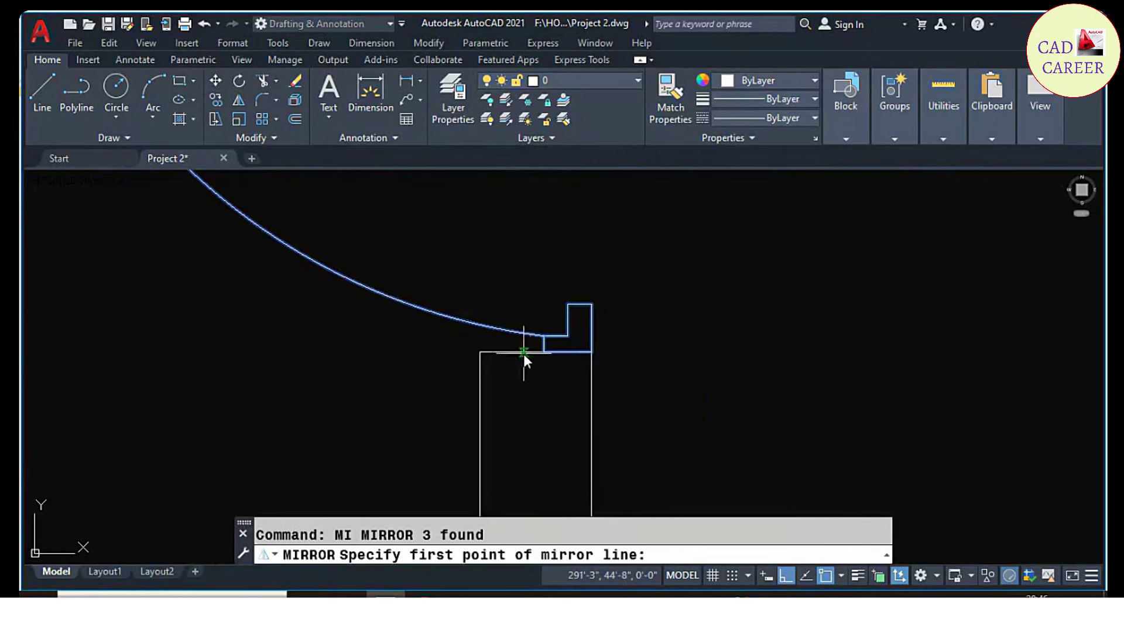
click(535, 351)
click(528, 427)
text(Y)
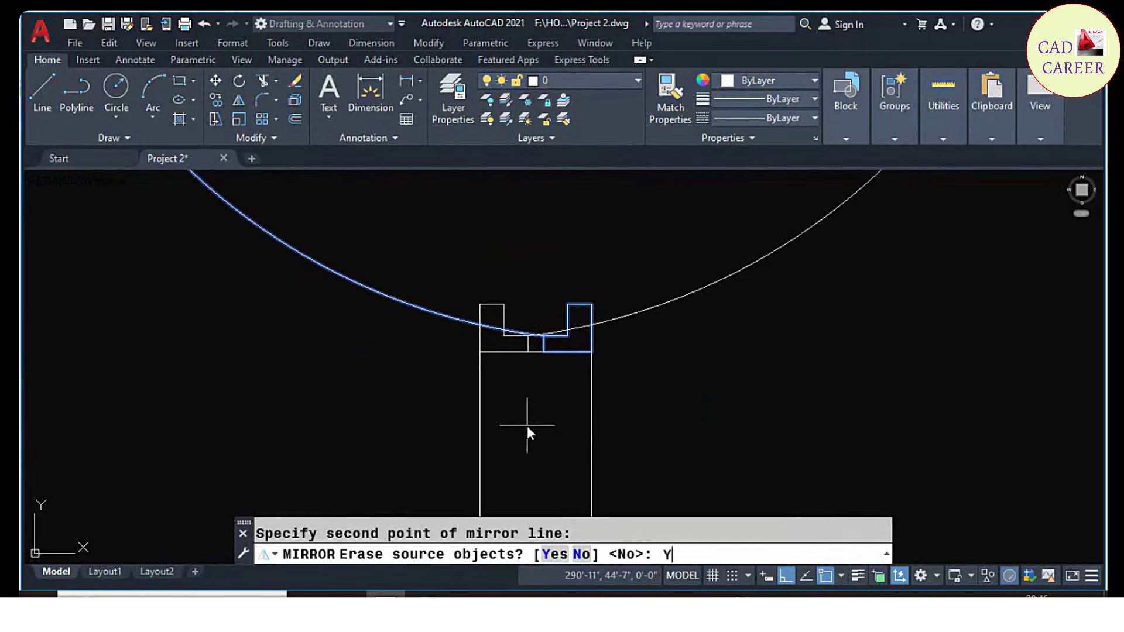
key(Return)
scroll(527, 426, down, 5)
Pan over the plans and start a selection window around the D2 door
middle_drag(532, 422, 558, 278)
scroll(560, 277, down, 1)
scroll(561, 276, up, 3)
scroll(571, 288, down, 3)
scroll(595, 329, down, 1)
scroll(342, 346, up, 1)
scroll(304, 348, up, 5)
scroll(304, 348, up, 1)
click(352, 291)
Copy the D2 door and its tag into the simplified plan's lower room
click(297, 444)
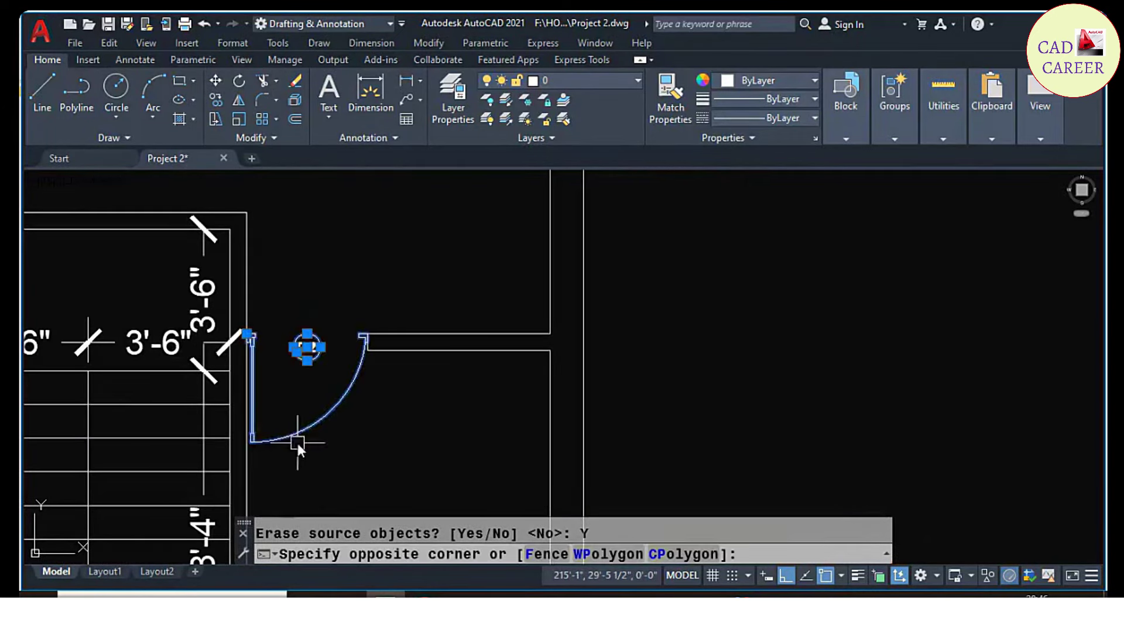
click(216, 100)
scroll(381, 346, up, 5)
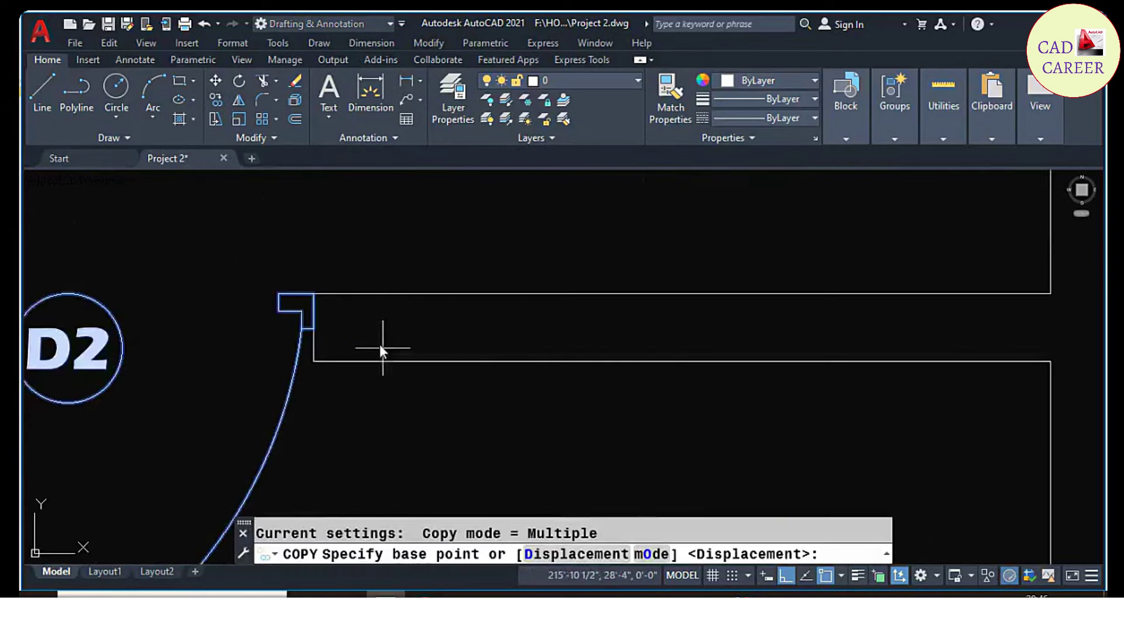
click(310, 293)
scroll(293, 296, down, 2)
scroll(282, 297, down, 4)
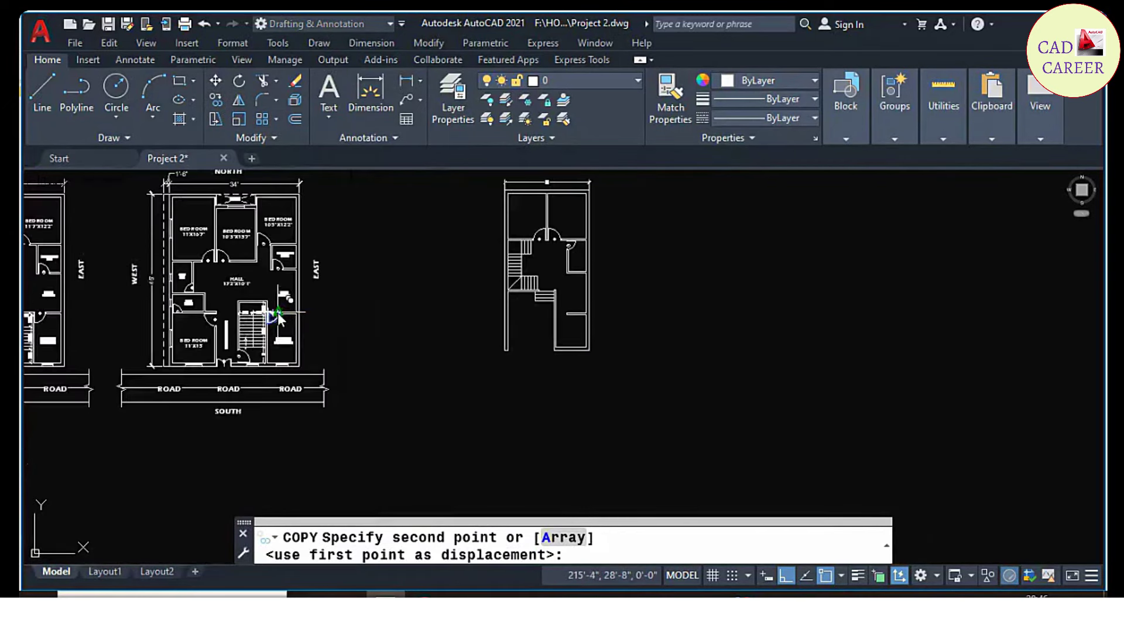
scroll(530, 316, up, 3)
scroll(609, 308, up, 3)
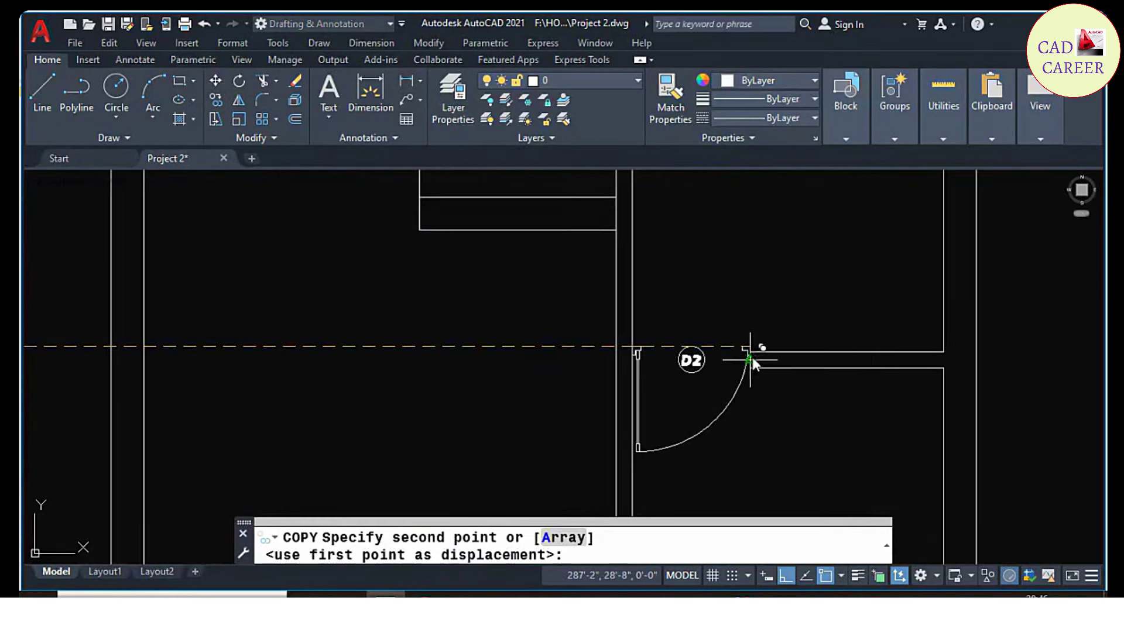
key(Escape)
scroll(698, 282, down, 3)
Erase the stray line along the simplified plan's top edge
mouse_move(694, 285)
middle_down()
mouse_move(621, 329)
mouse_move(563, 410)
middle_up()
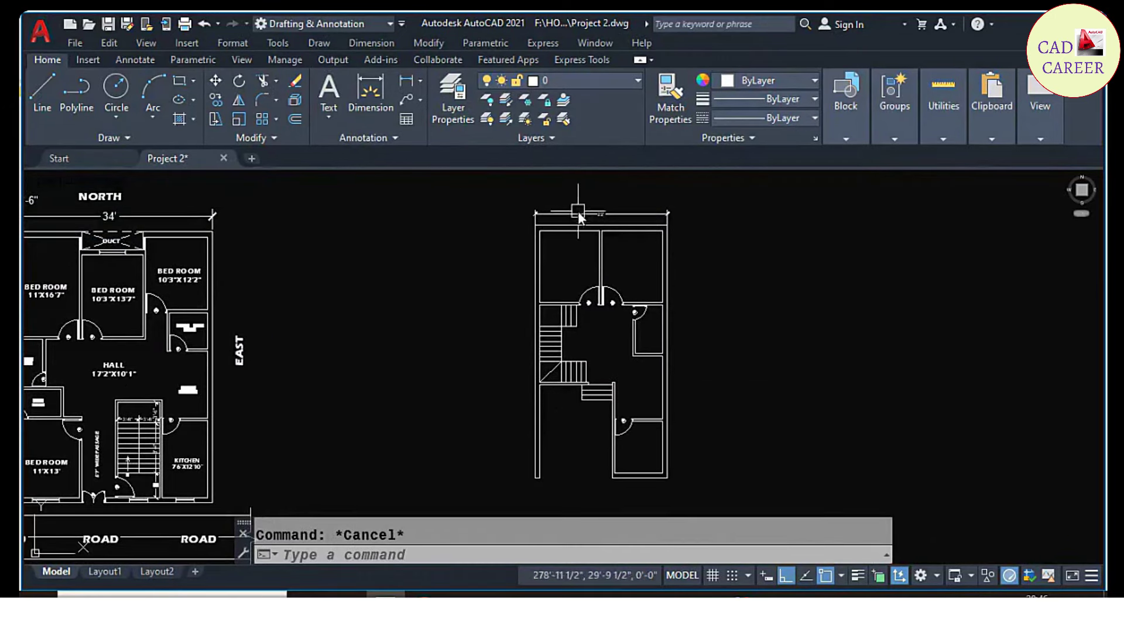
click(578, 212)
text(e)
key(Return)
scroll(556, 263, up, 4)
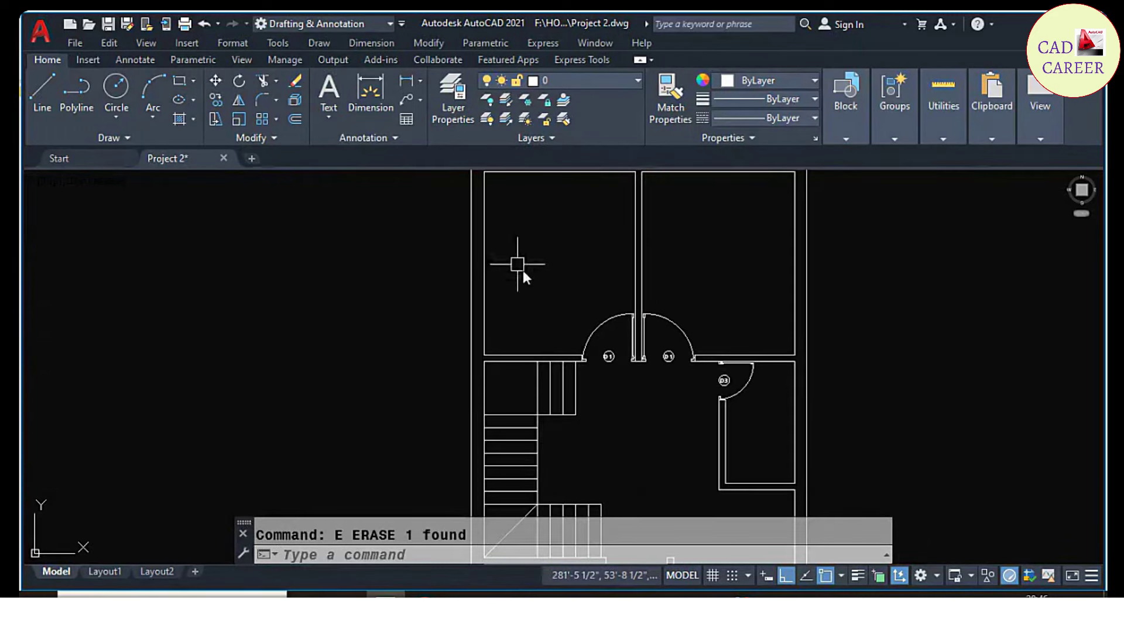
scroll(531, 254, down, 2)
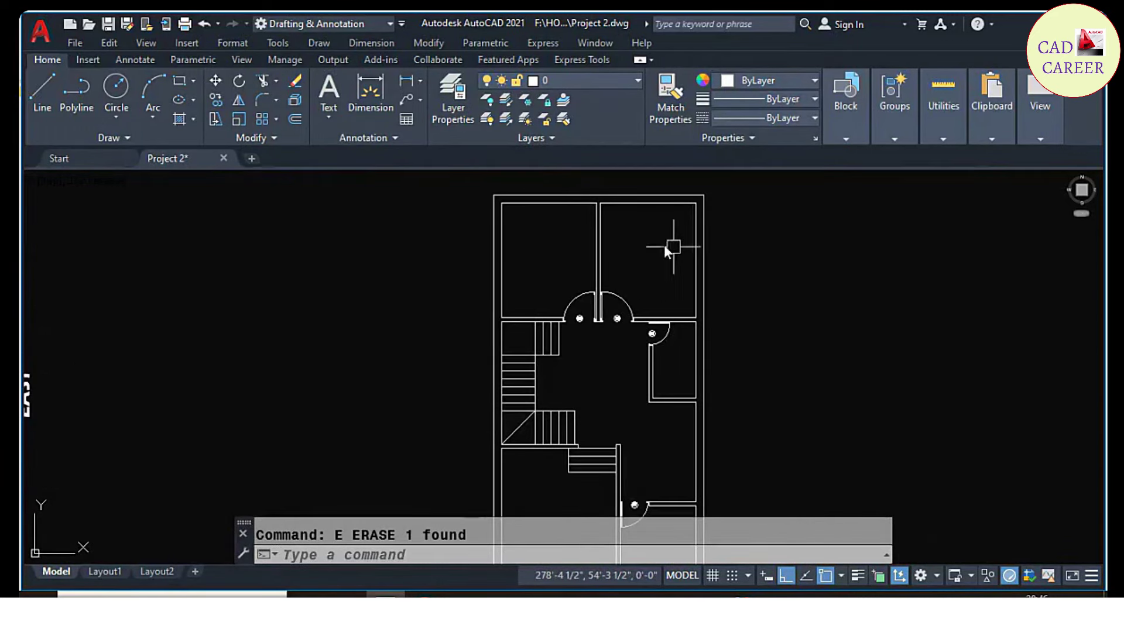
scroll(666, 251, down, 3)
middle_drag(416, 261, 473, 272)
scroll(474, 273, up, 5)
scroll(414, 257, up, 2)
Copy the bedroom's west-wall window into the simplified plan on the right
click(390, 249)
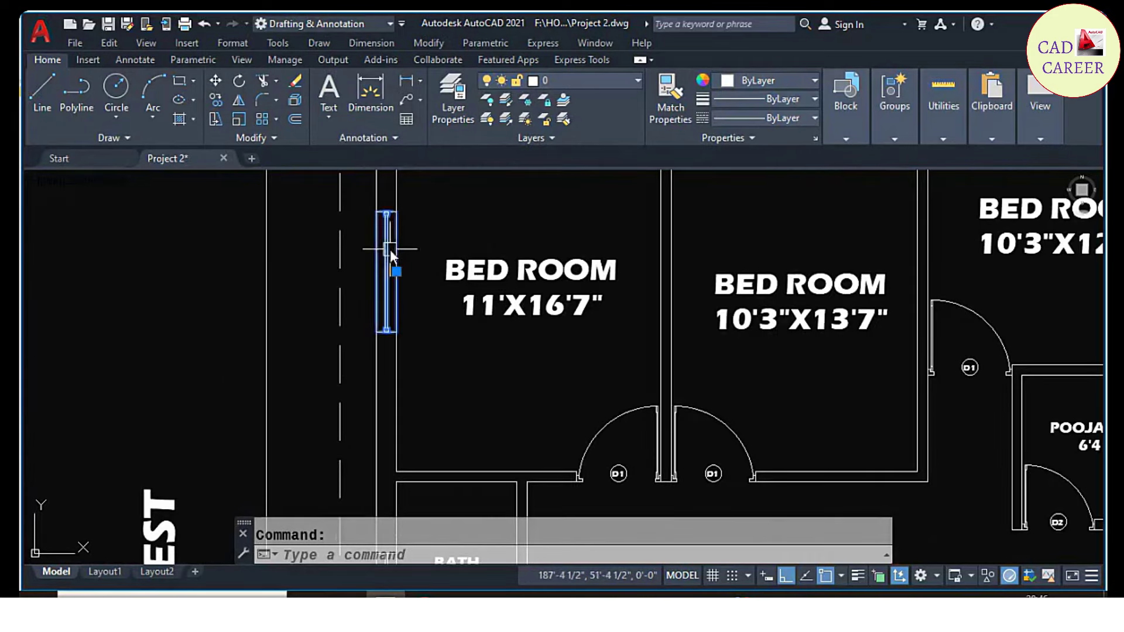
click(218, 100)
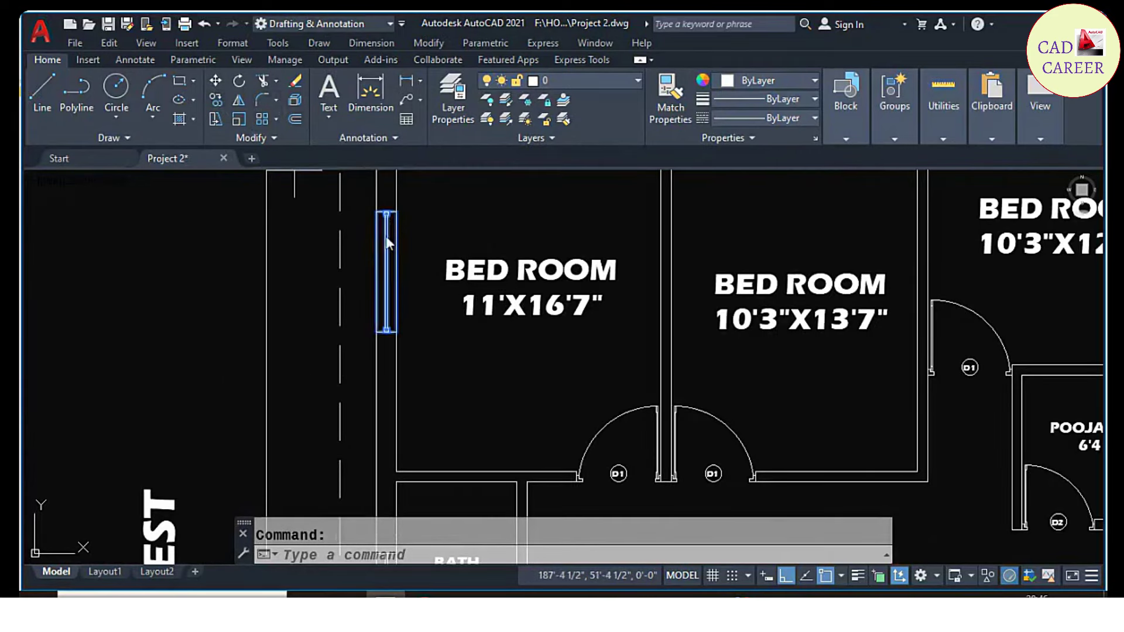
click(397, 274)
scroll(265, 283, down, 5)
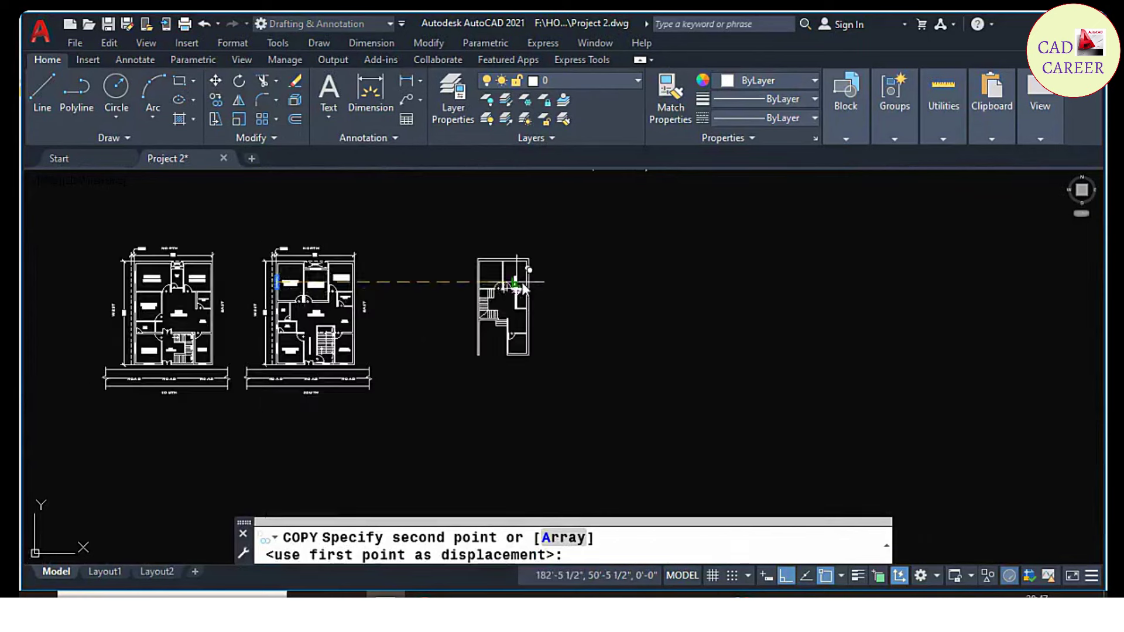
scroll(536, 254, up, 5)
middle_drag(536, 254, 536, 295)
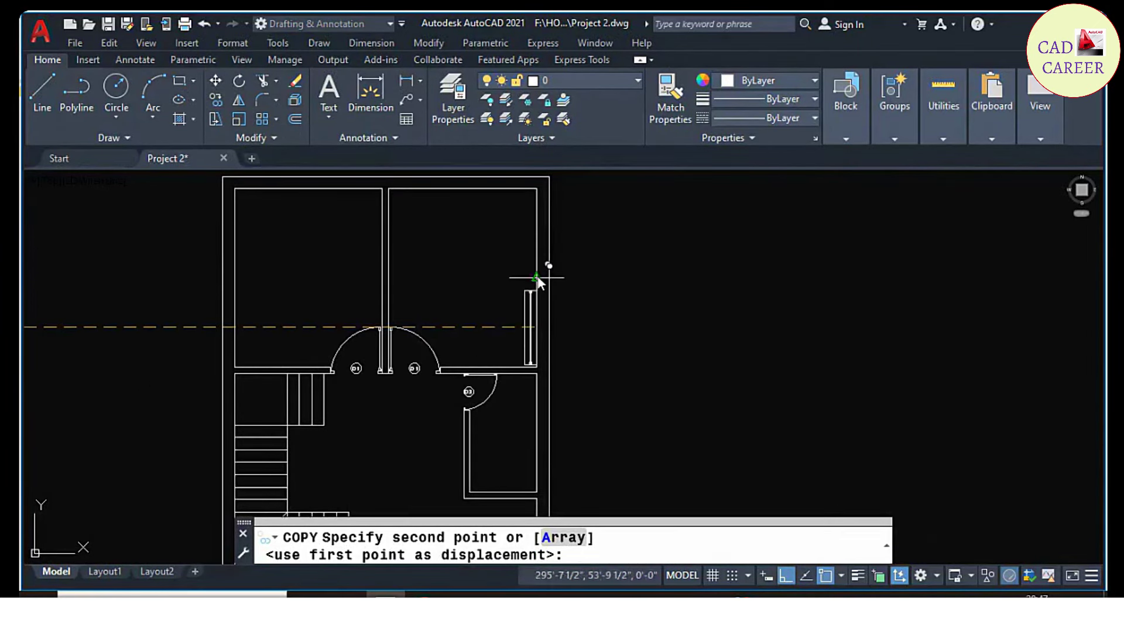
click(519, 229)
scroll(520, 226, down, 5)
scroll(526, 241, up, 5)
key(Escape)
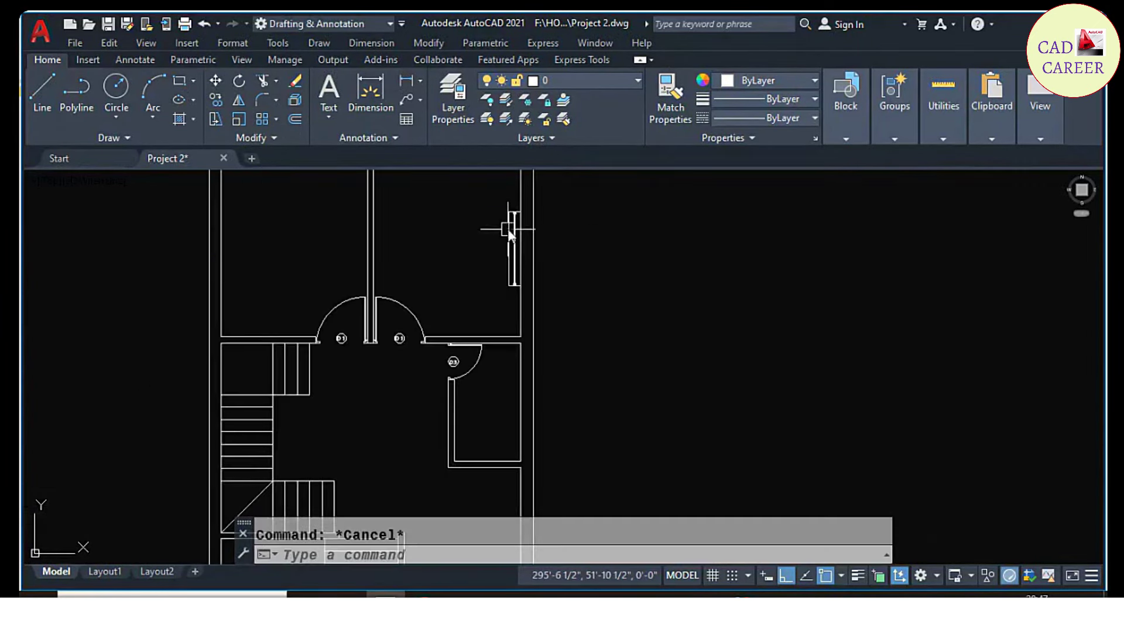
Move the copied window 10 units into the wall
click(514, 229)
click(216, 79)
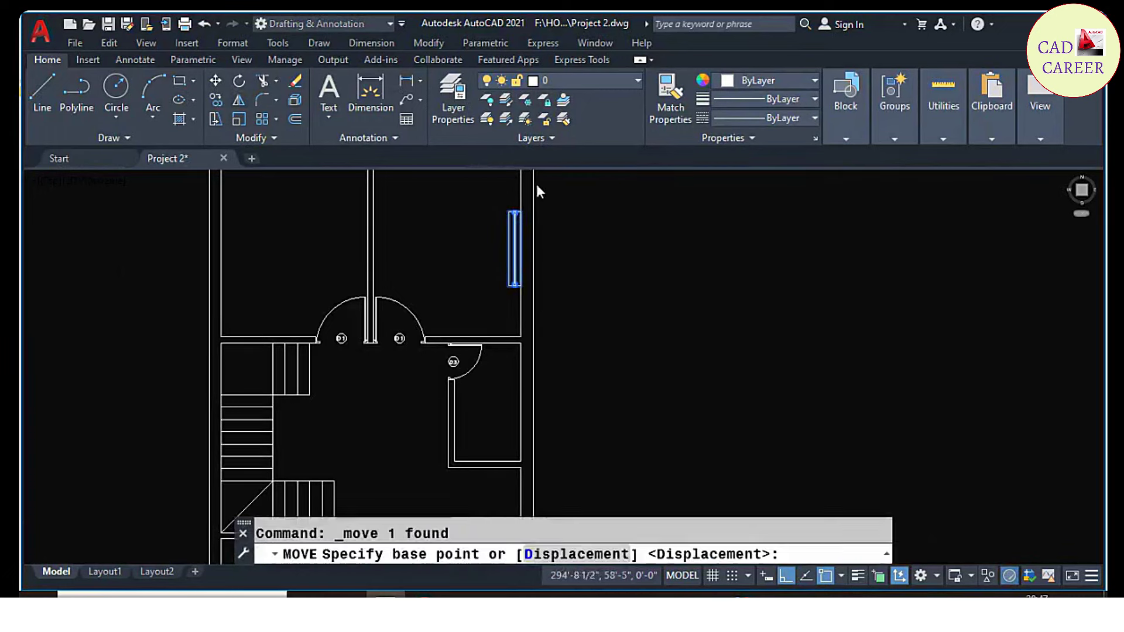
scroll(535, 182, up, 5)
click(604, 275)
text(10)
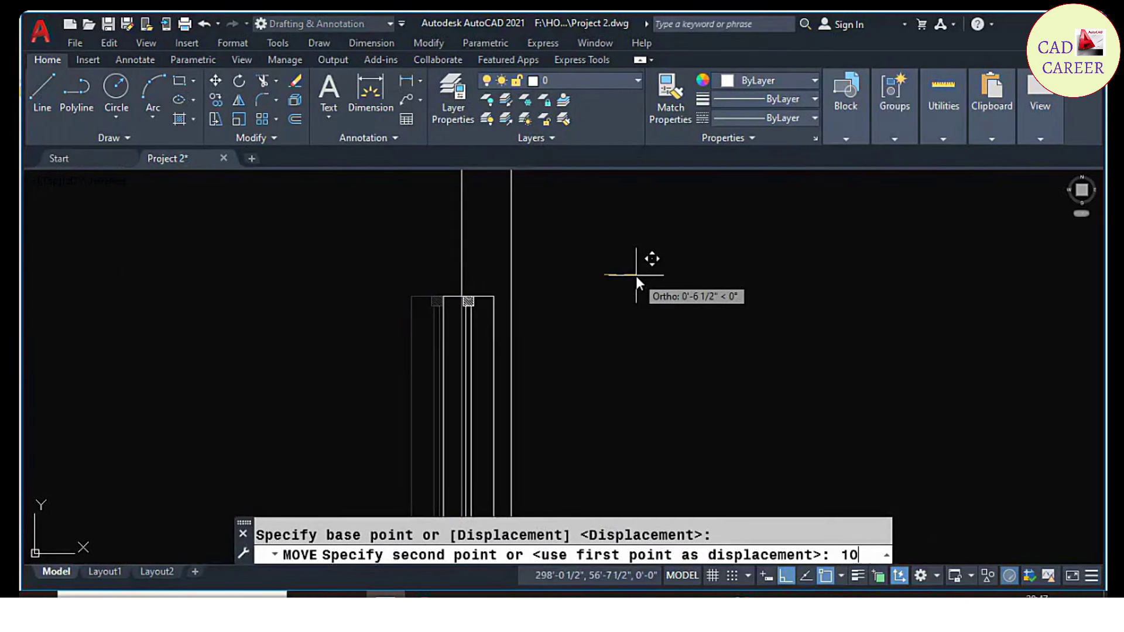
key(BackSpace)
text(0)
key(Return)
scroll(538, 252, down, 5)
scroll(583, 272, down, 3)
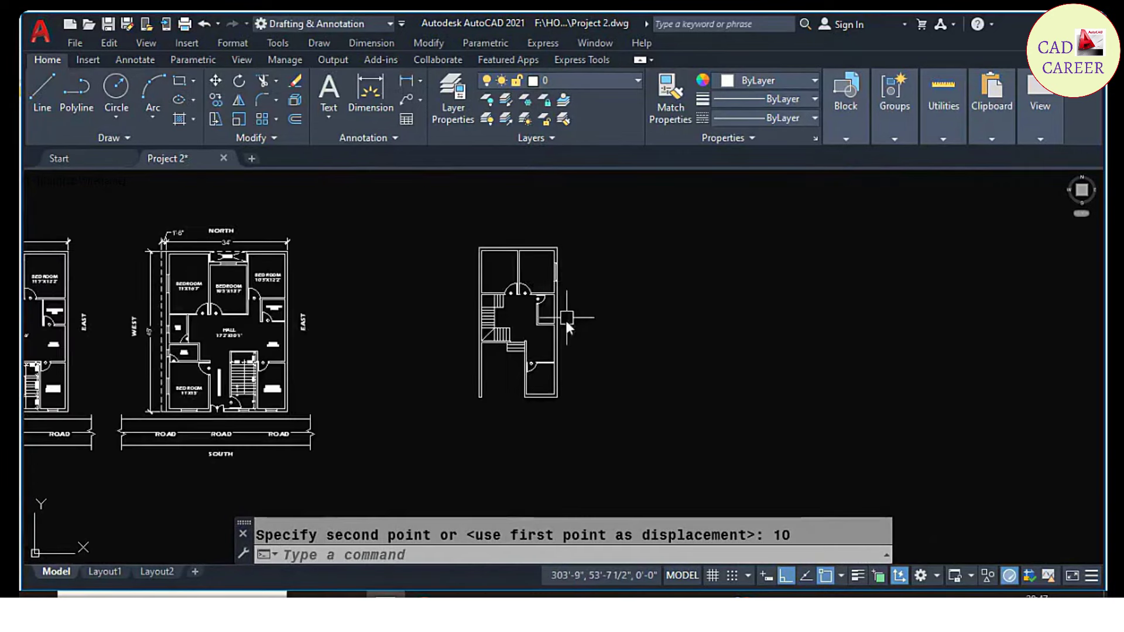
middle_drag(552, 301, 600, 297)
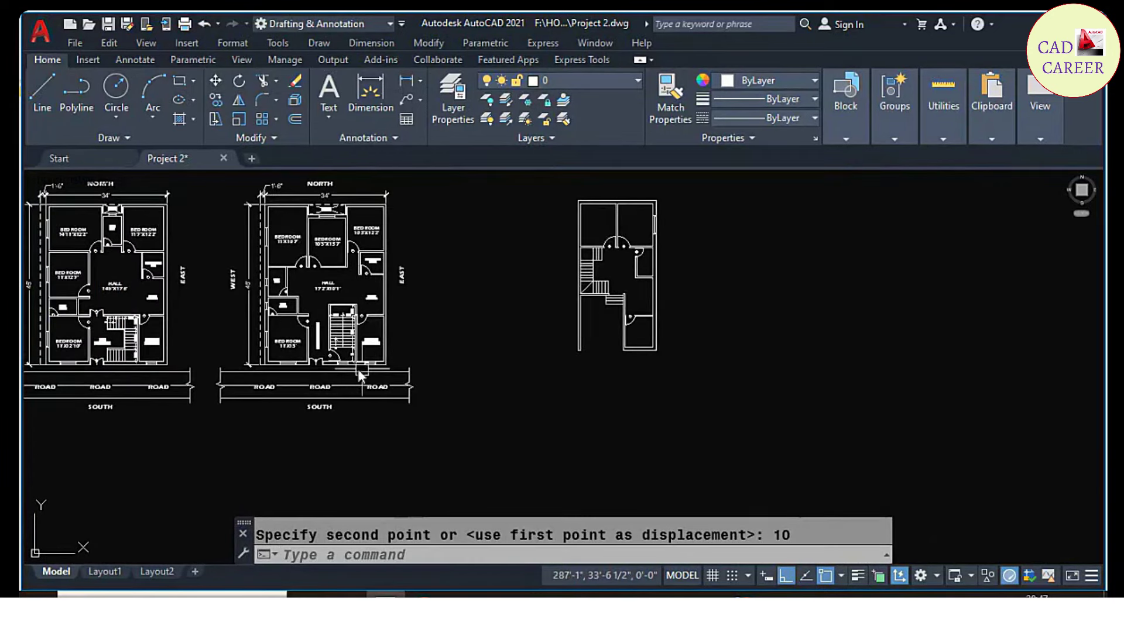
middle_drag(331, 351, 424, 354)
scroll(445, 355, up, 7)
scroll(466, 357, down, 5)
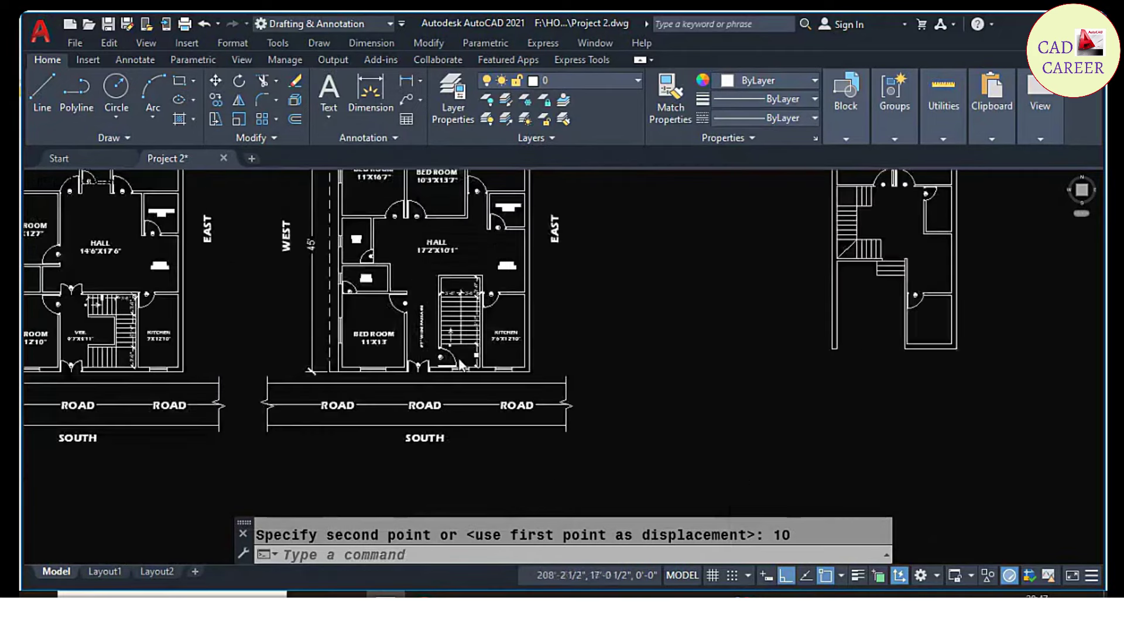
scroll(410, 305, down, 3)
scroll(374, 300, up, 2)
middle_drag(374, 301, 566, 285)
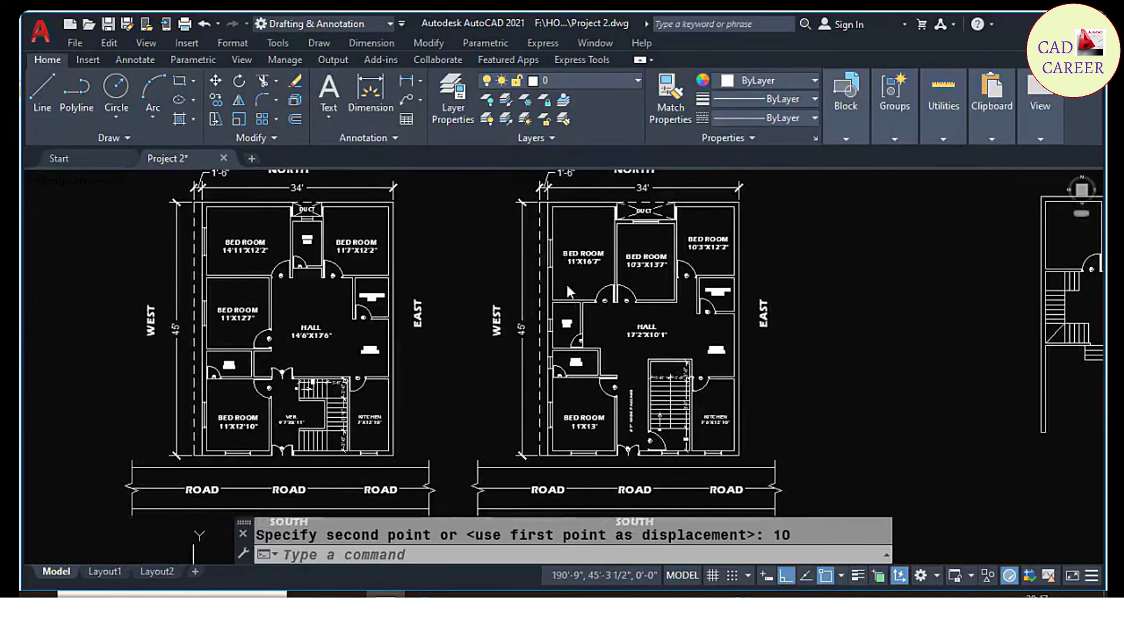
scroll(175, 305, up, 4)
scroll(235, 322, up, 4)
Copy the window twice into the right plan's wall
key(Return)
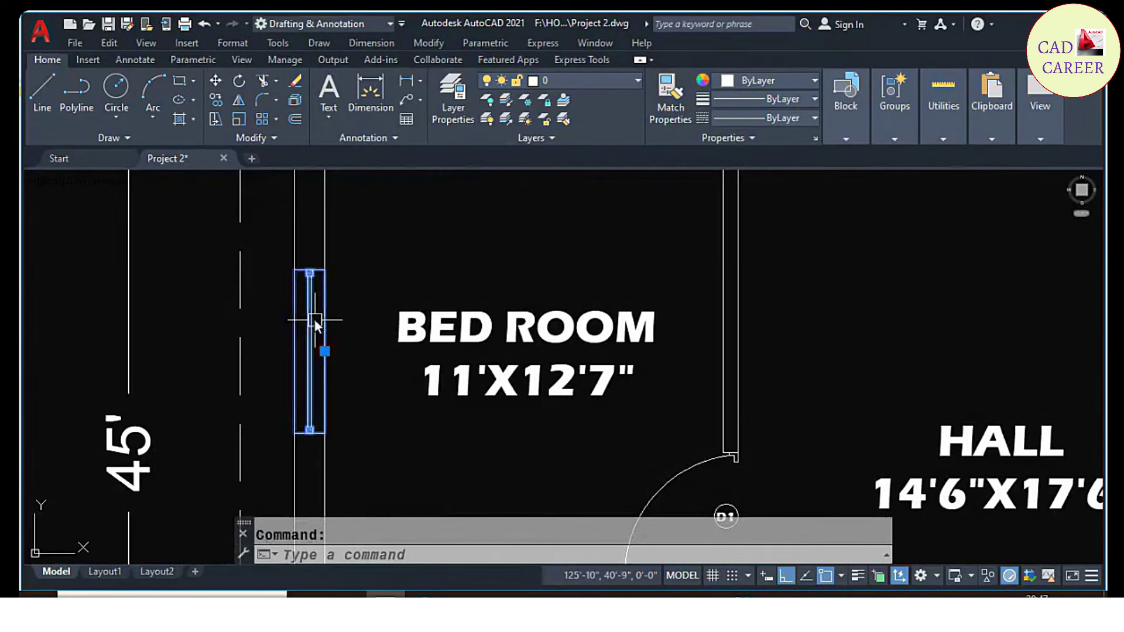
click(217, 99)
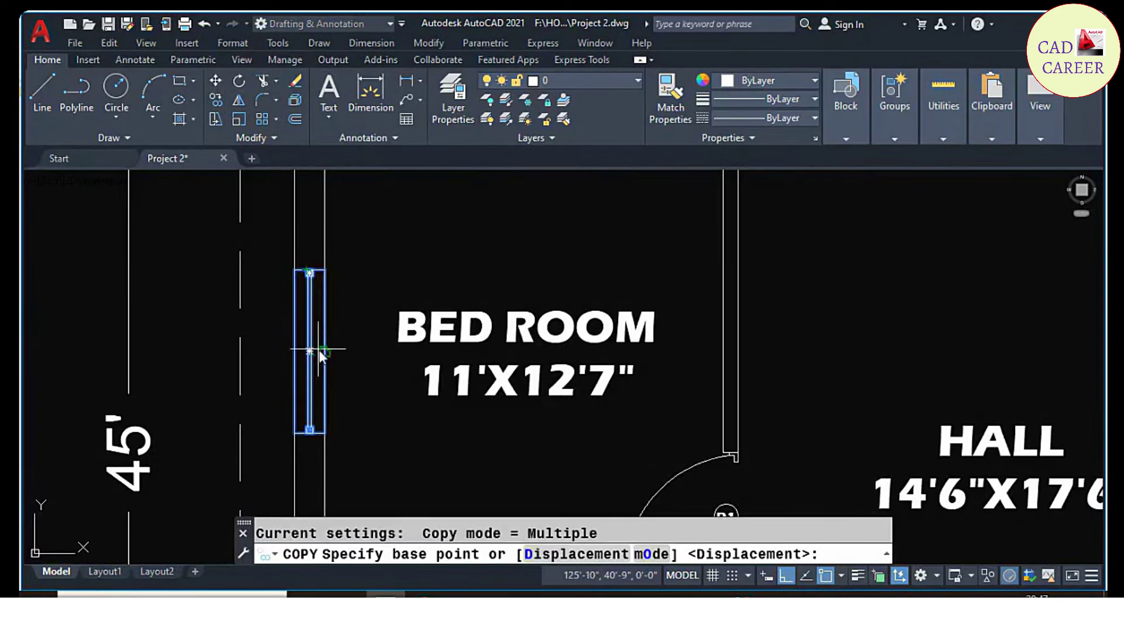
click(321, 353)
scroll(234, 333, down, 5)
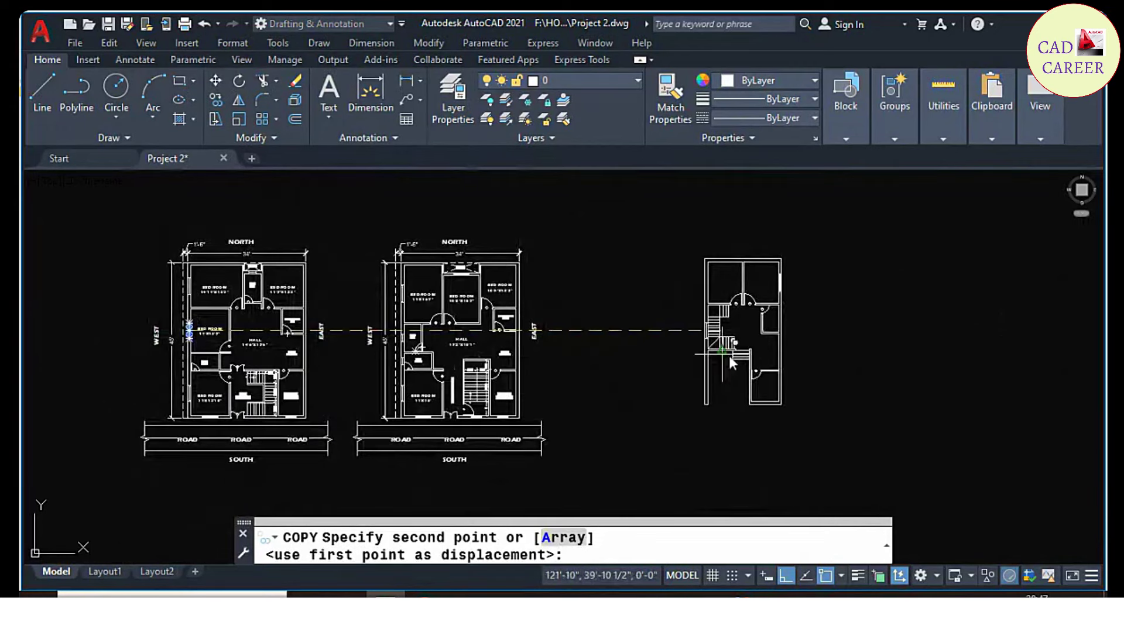
scroll(761, 358, up, 5)
click(708, 322)
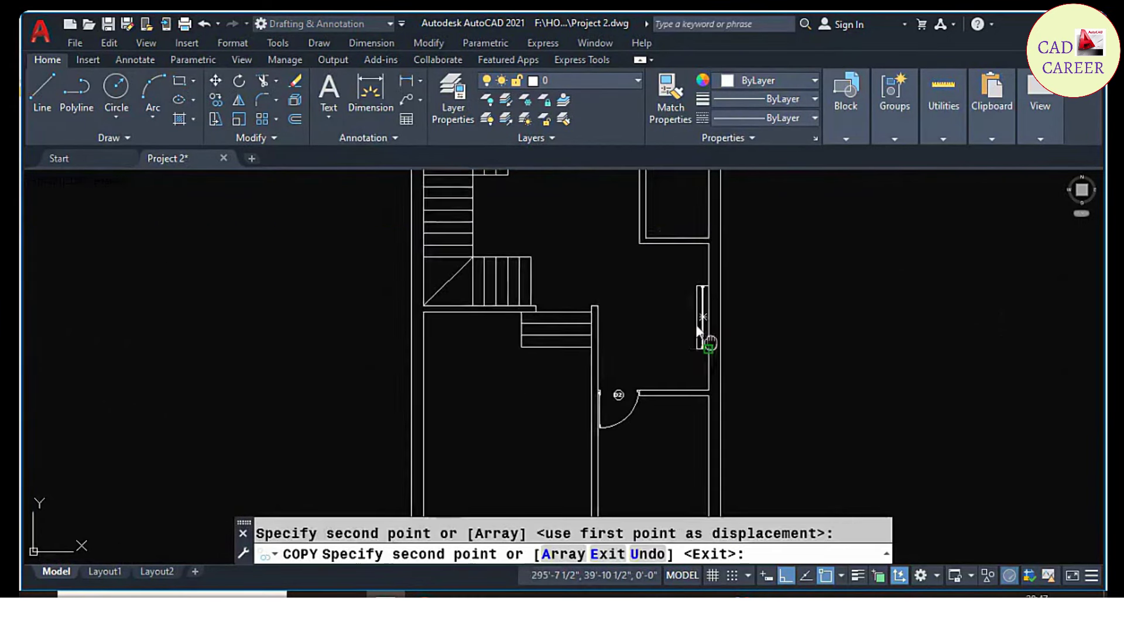
scroll(695, 325, up, 2)
scroll(653, 289, down, 2)
click(643, 319)
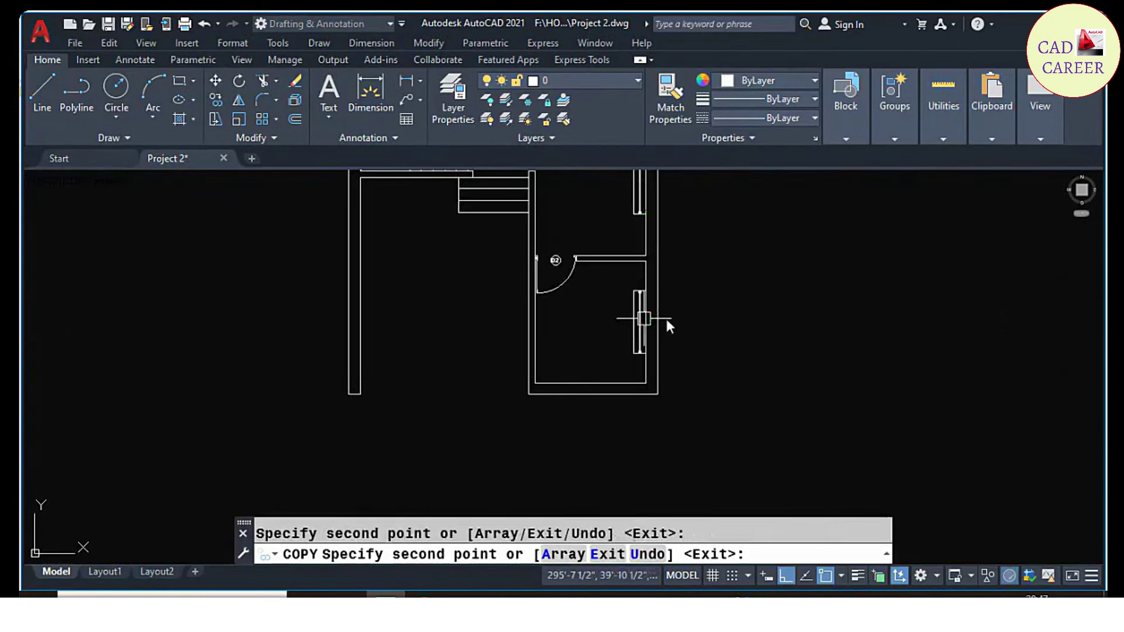
key(Escape)
scroll(661, 323, up, 2)
middle_drag(662, 322, 561, 361)
Move the two copied windows 10 units into place
click(522, 356)
click(516, 186)
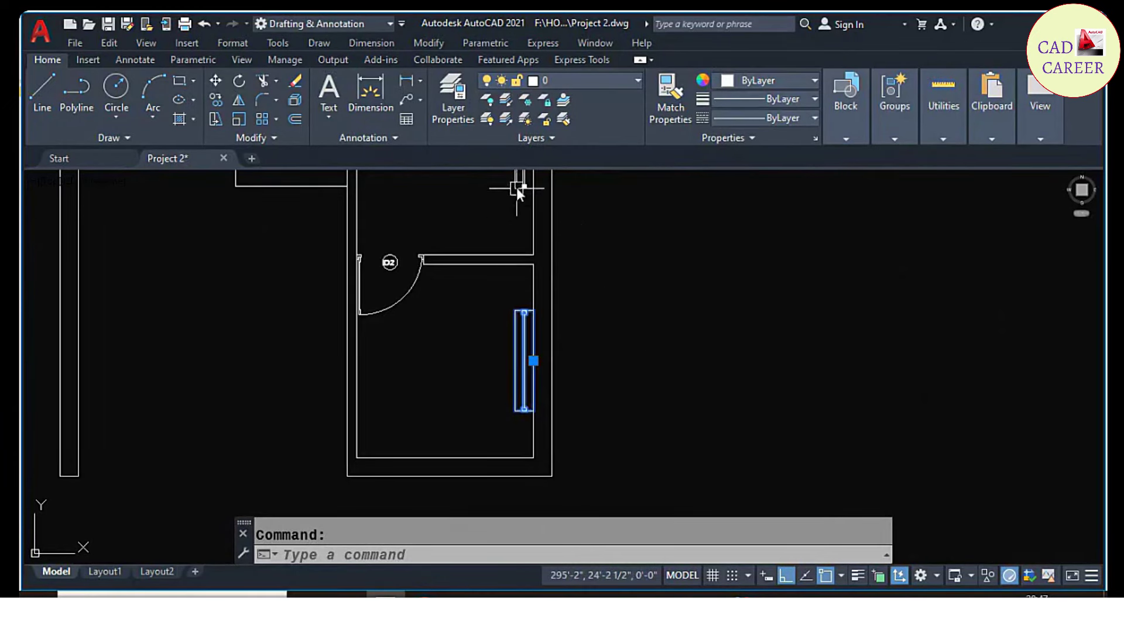
text(m)
key(Return)
click(644, 300)
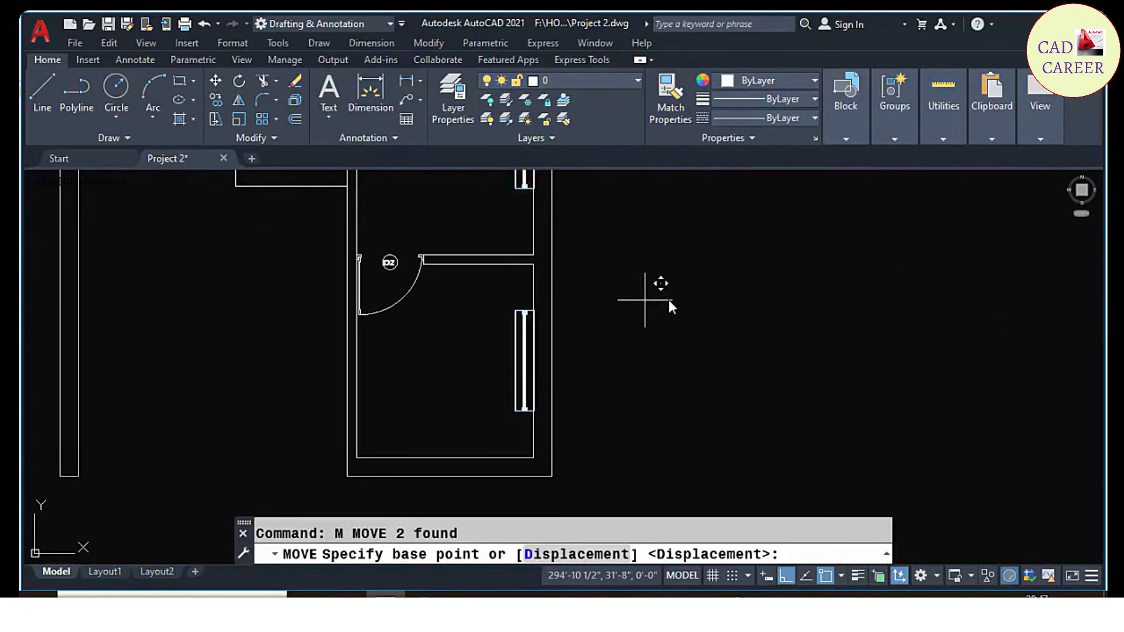
text(10)
key(Return)
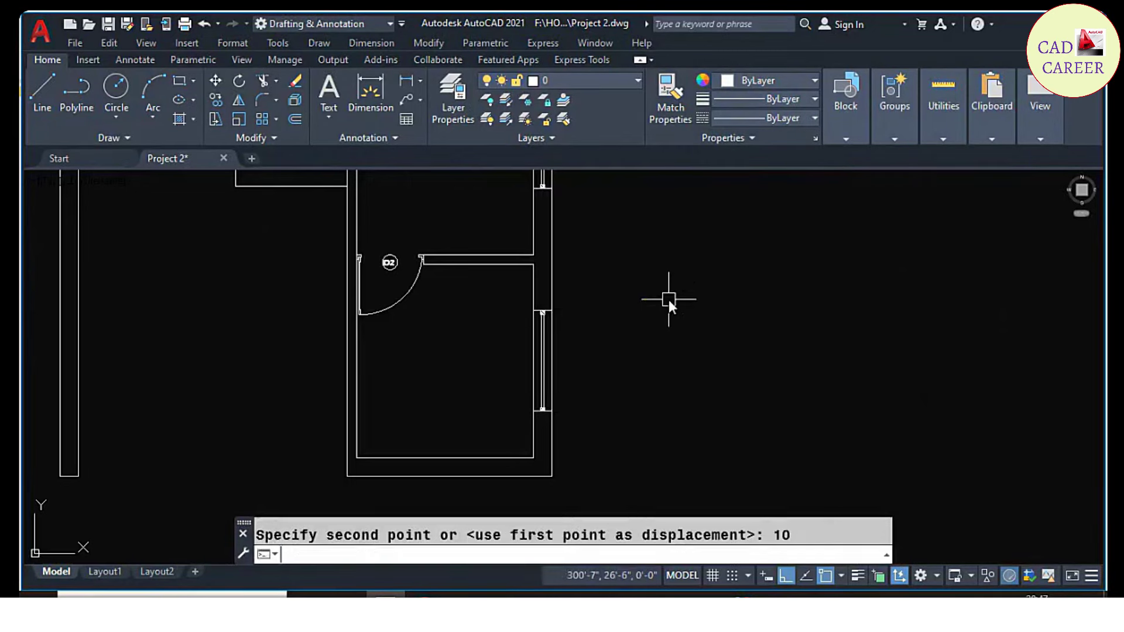
scroll(631, 342, down, 3)
scroll(501, 353, down, 2)
scroll(525, 342, up, 4)
scroll(520, 305, up, 2)
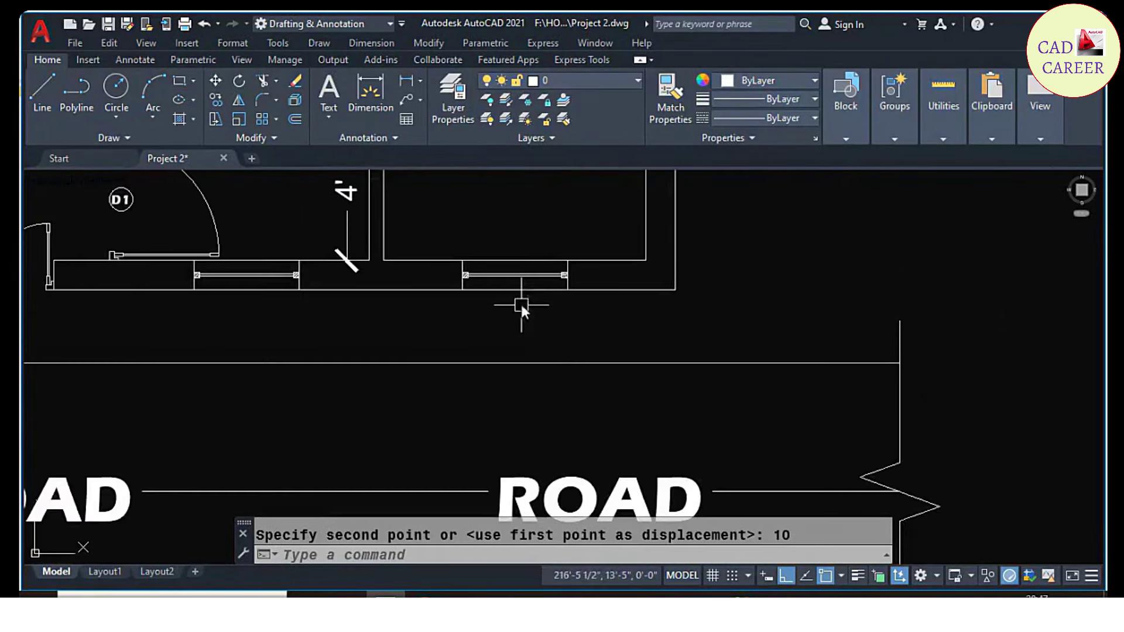
Copy the bottom-wall window into the right plan's wall
click(514, 270)
click(212, 97)
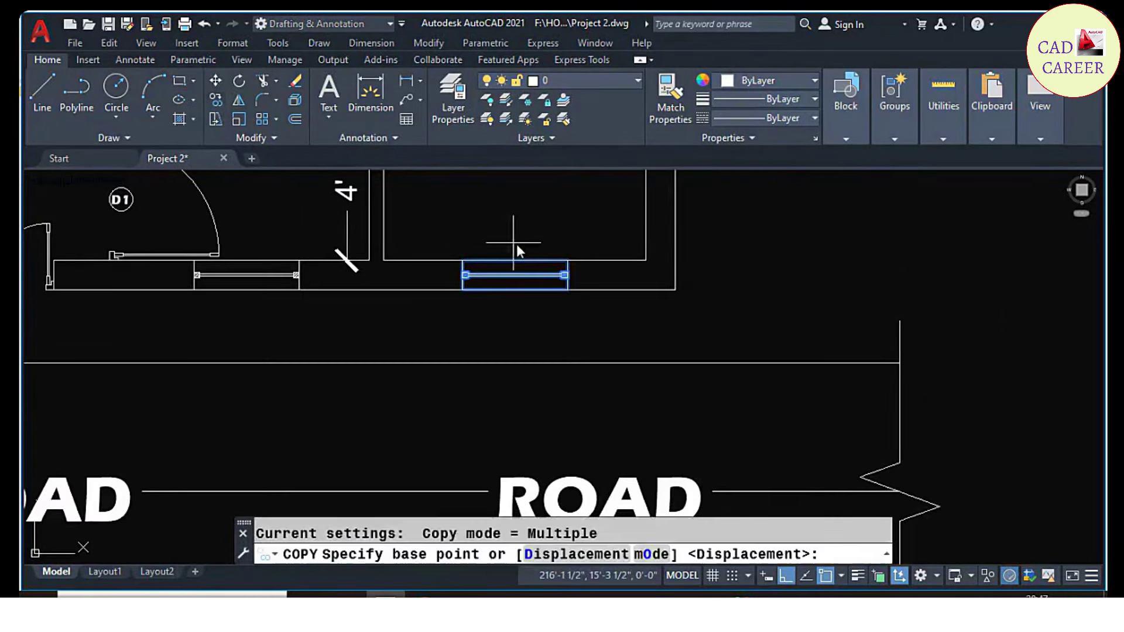
click(522, 262)
scroll(294, 317, down, 3)
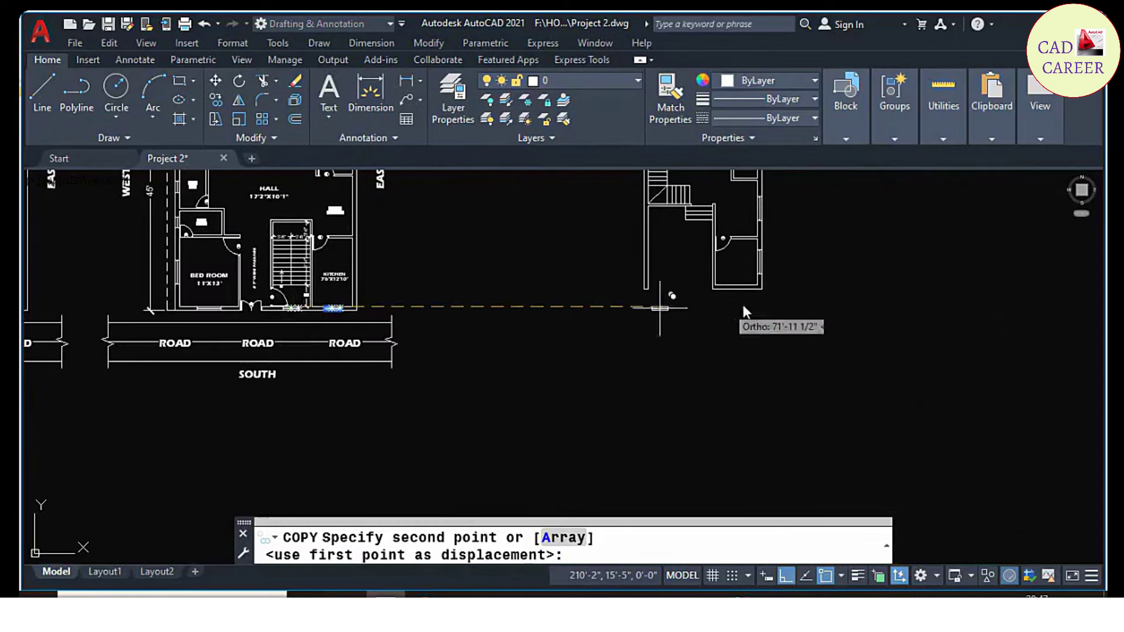
scroll(697, 280, up, 3)
click(687, 280)
key(Escape)
scroll(595, 313, down, 3)
scroll(584, 283, down, 2)
middle_drag(584, 284, 581, 367)
scroll(649, 286, up, 4)
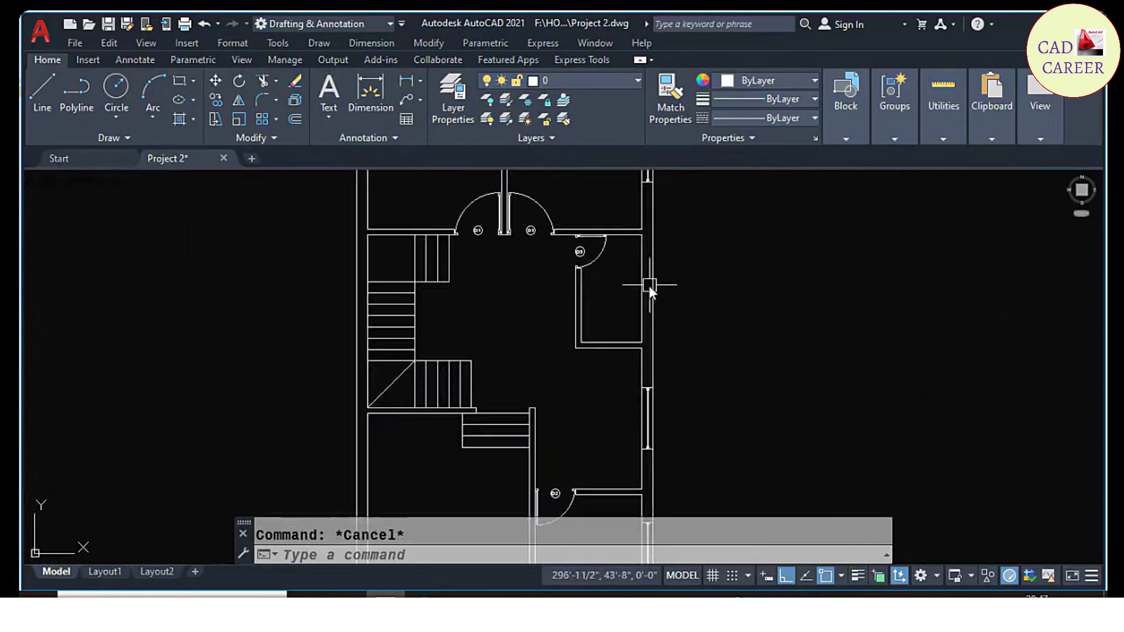
scroll(606, 258, down, 4)
mouse_move(406, 301)
middle_down()
mouse_move(586, 253)
mouse_move(668, 258)
middle_up()
scroll(469, 280, up, 4)
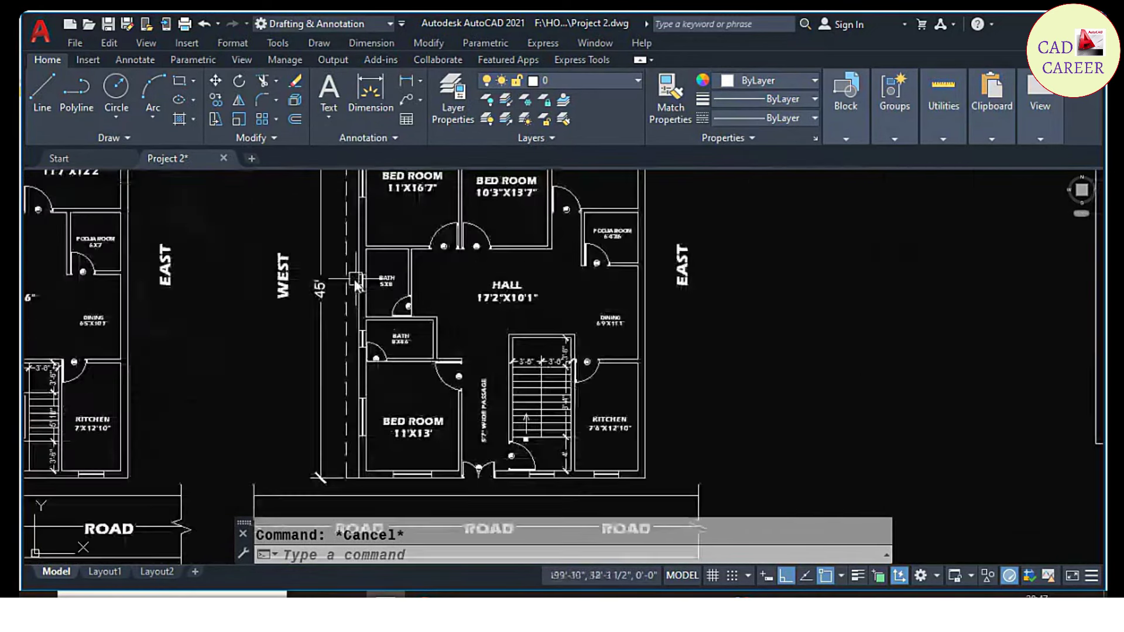
scroll(371, 304, up, 4)
Copy the window beside the 5'X8' bath into the right plan's wall
click(342, 350)
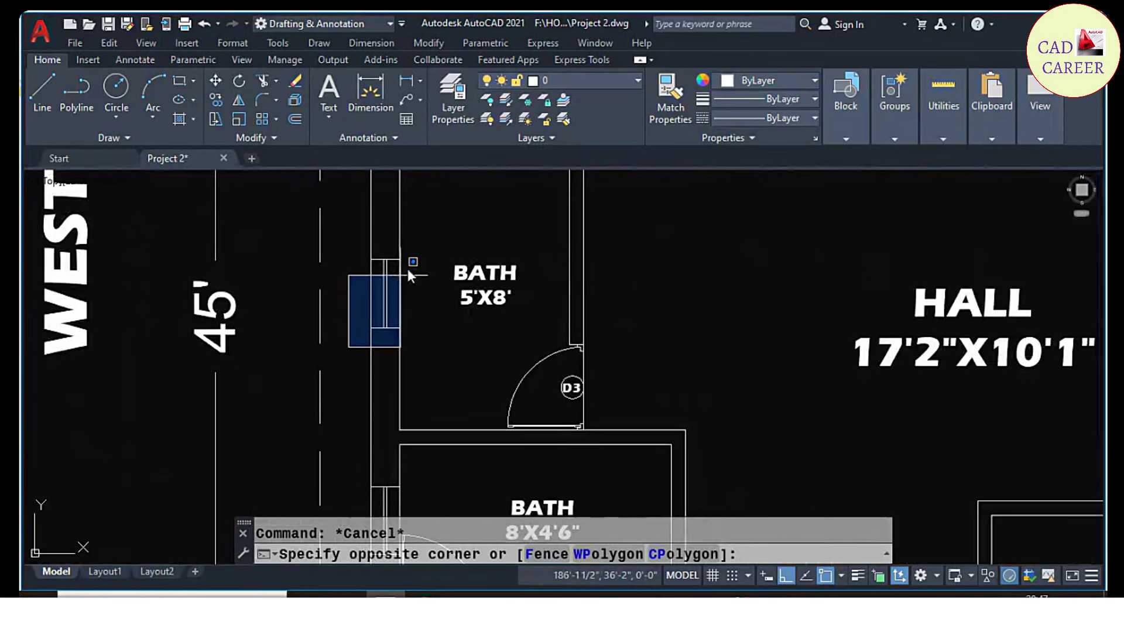
click(429, 241)
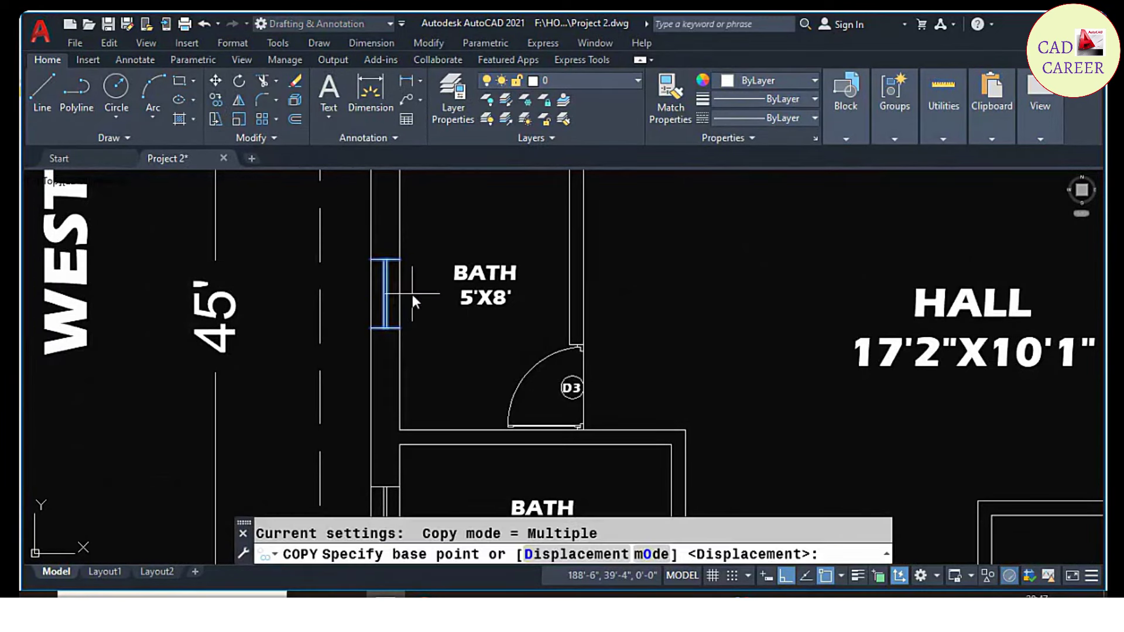
click(402, 296)
scroll(255, 325, down, 5)
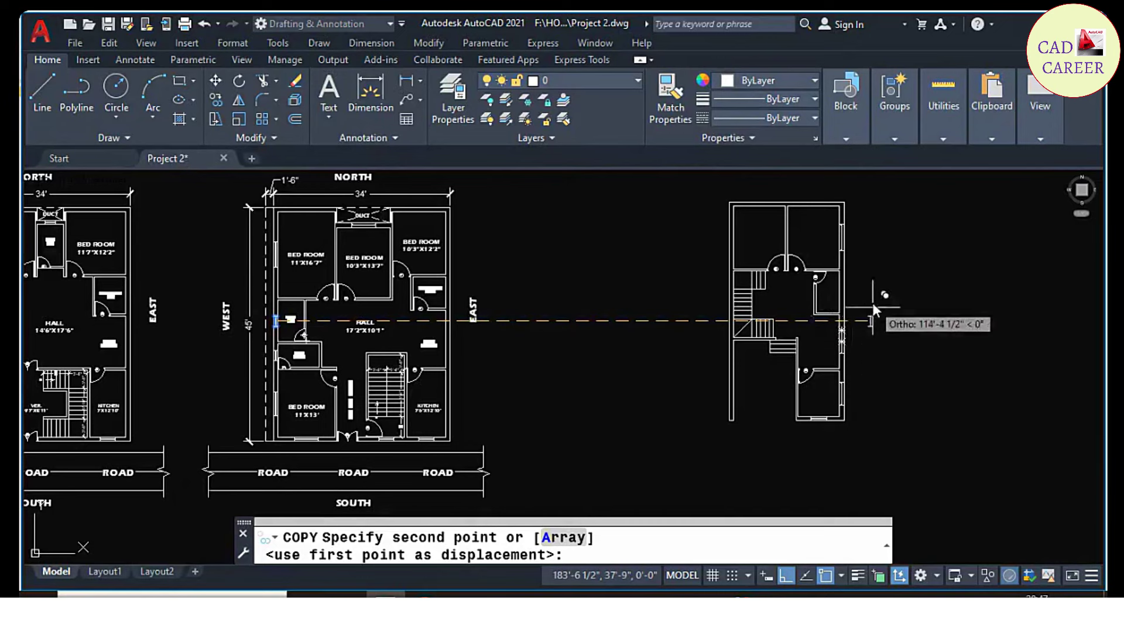
scroll(793, 275, up, 5)
click(784, 271)
key(Escape)
scroll(785, 269, up, 4)
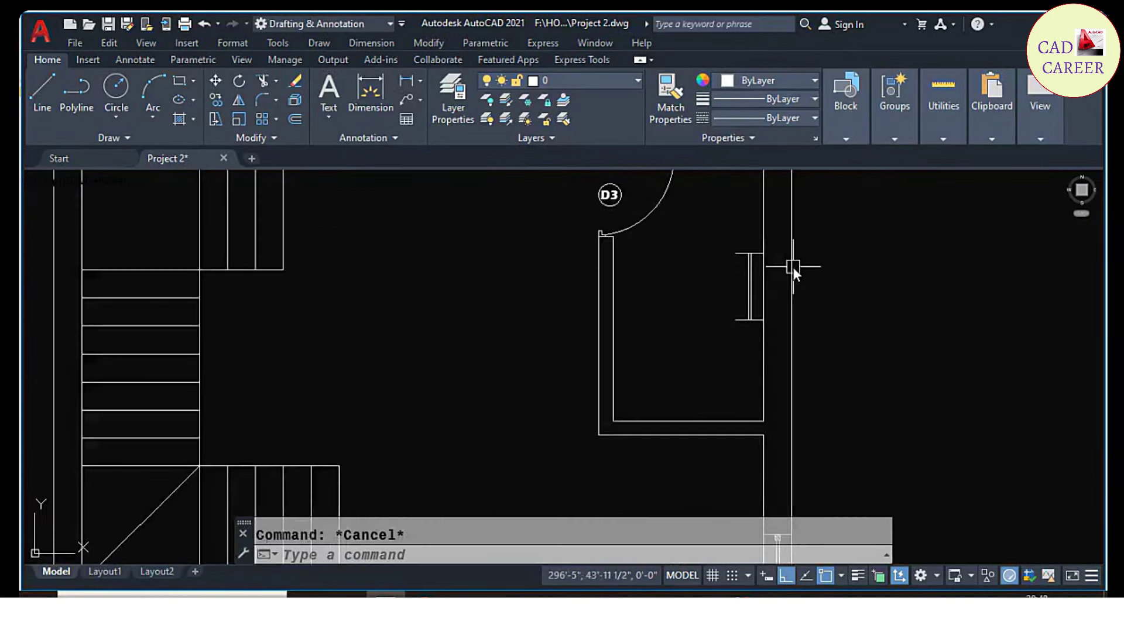
middle_drag(791, 264, 634, 288)
Move the copied bath window 10 units into position
click(546, 370)
click(661, 253)
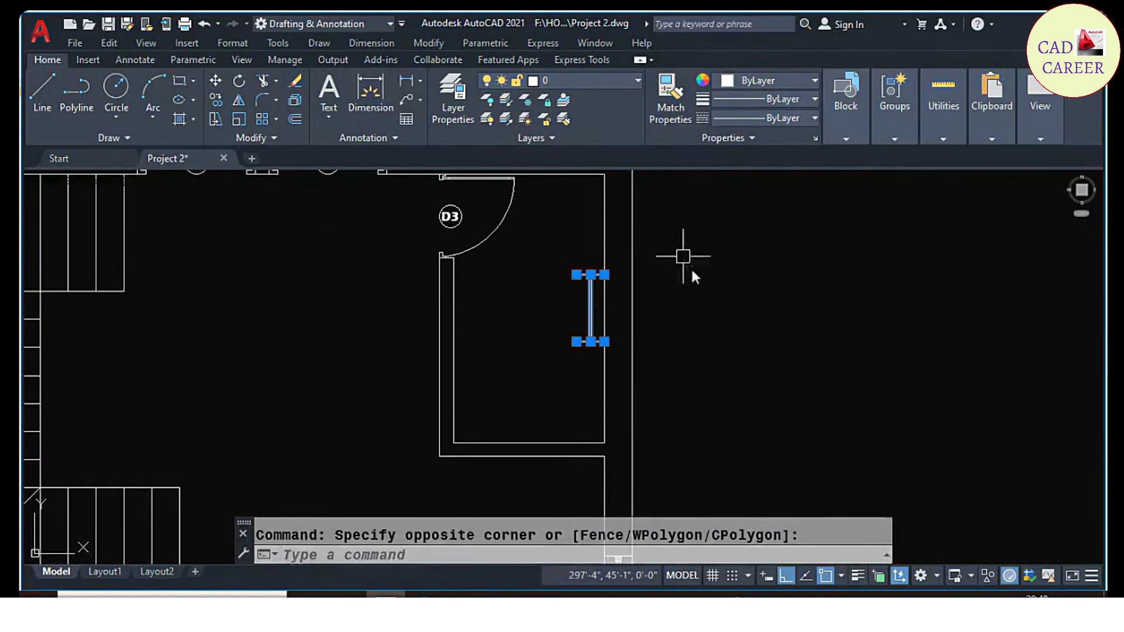
text(m)
key(Return)
click(697, 283)
text(0)
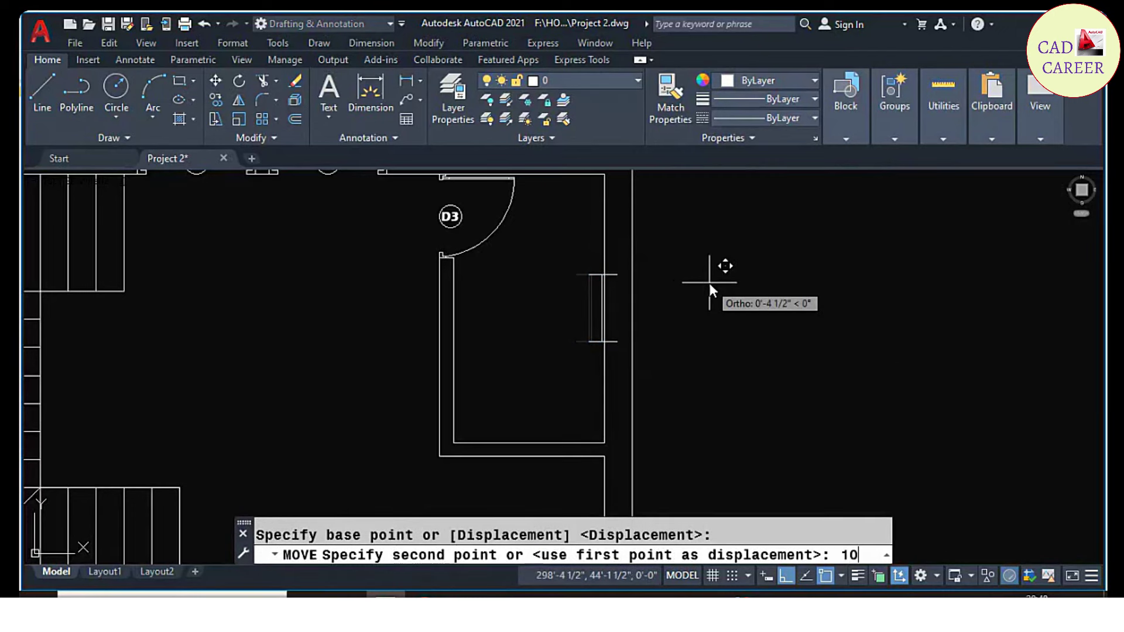
key(Return)
scroll(574, 305, down, 3)
scroll(612, 314, down, 3)
middle_drag(612, 314, 610, 299)
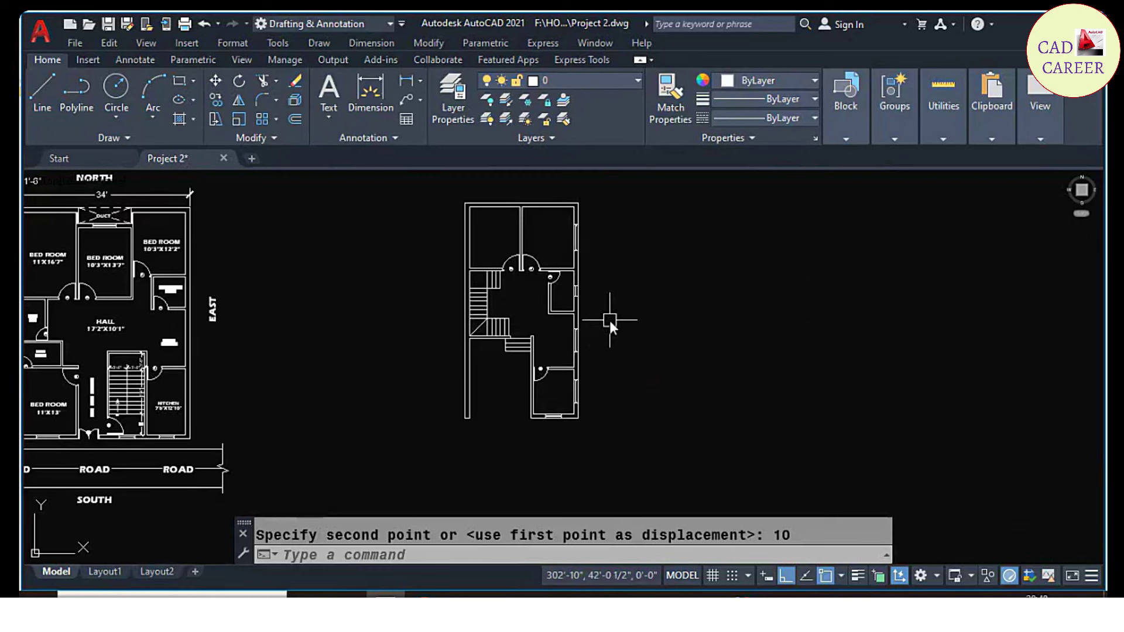
scroll(571, 301, up, 4)
scroll(565, 328, up, 2)
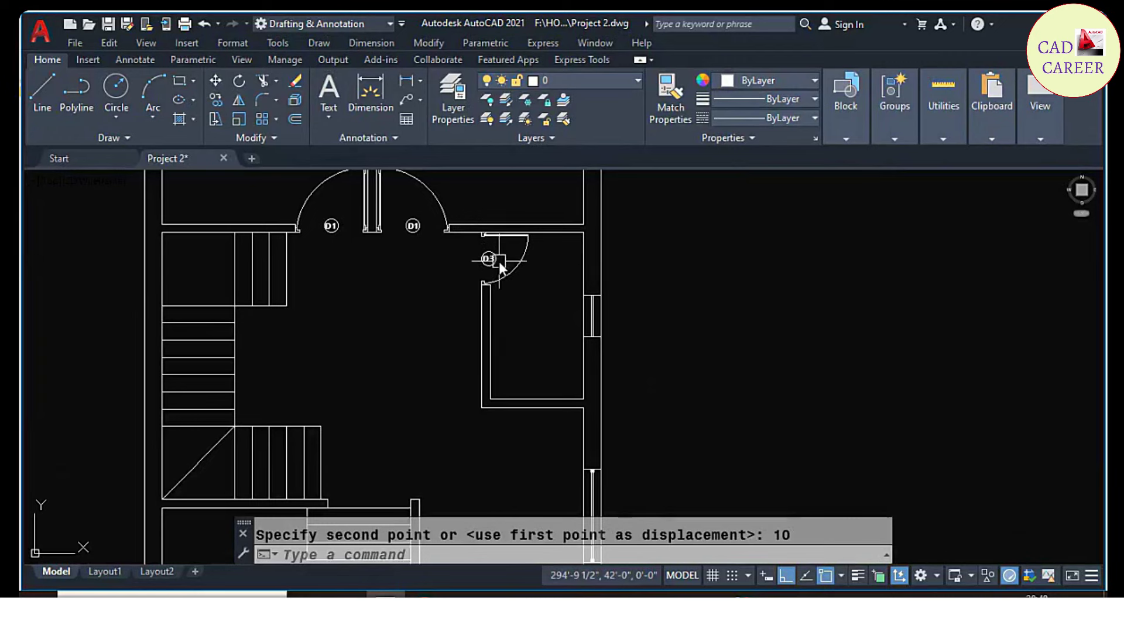
scroll(499, 262, down, 5)
Duplicate the whole right-hand plan further to the right
click(409, 402)
click(557, 178)
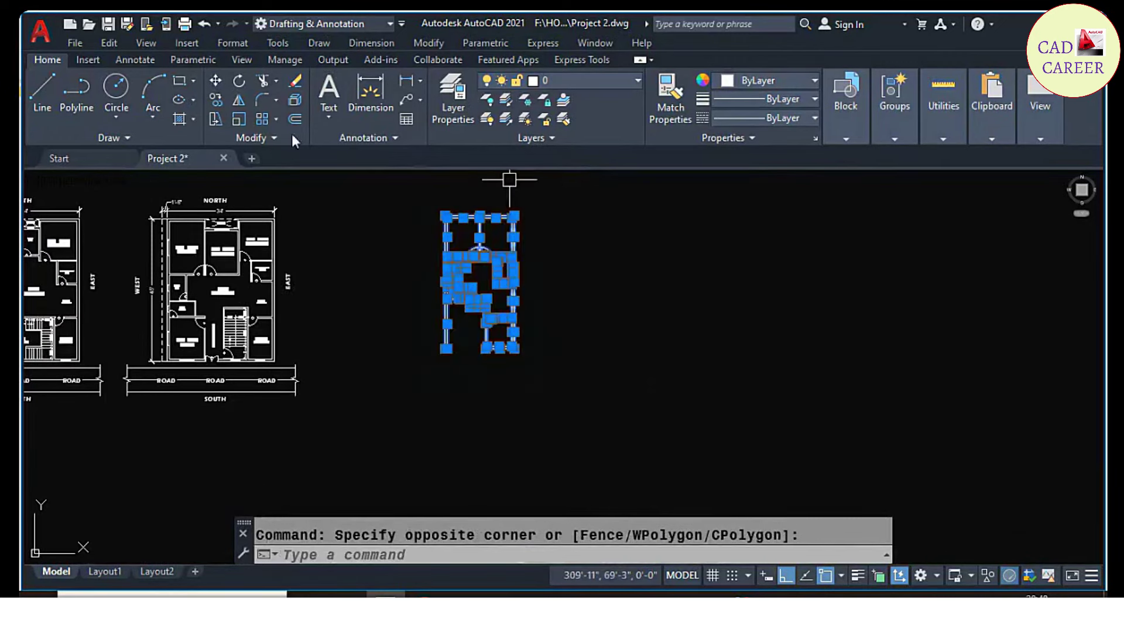
text(co)
key(Return)
click(456, 199)
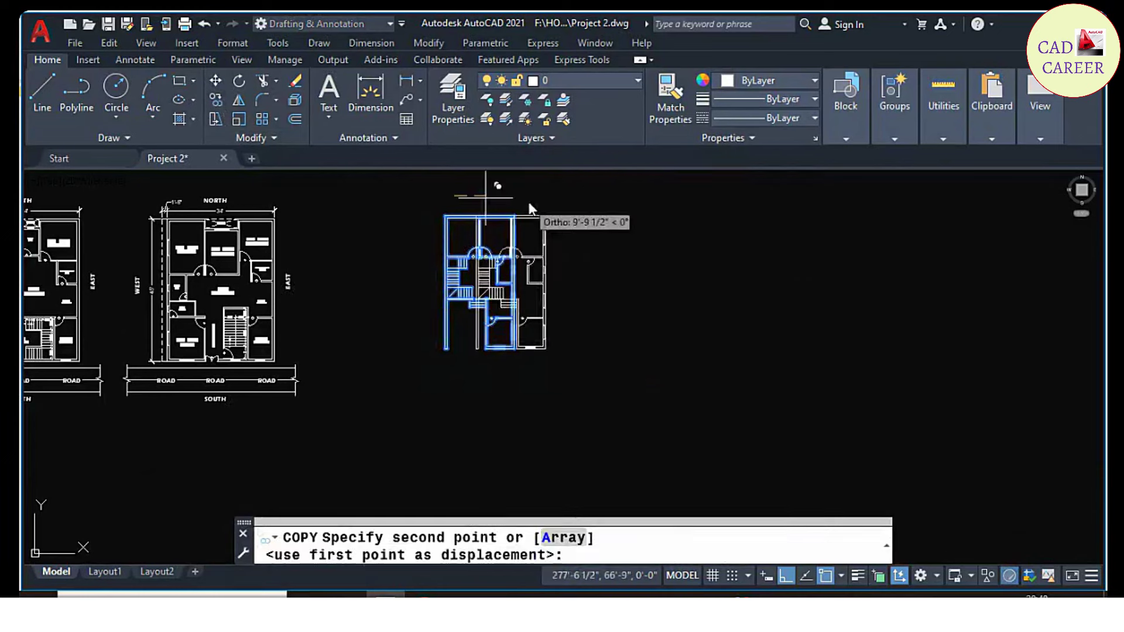
click(594, 206)
right_click(595, 206)
click(621, 212)
scroll(646, 257, up, 5)
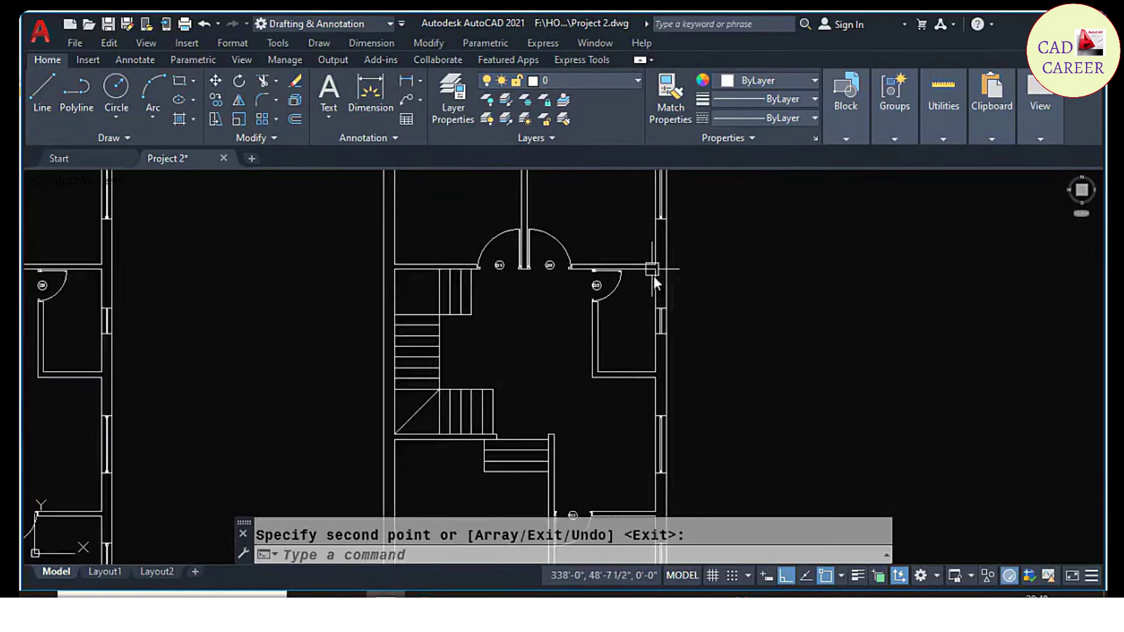
middle_drag(653, 276, 578, 266)
Move the small room with door D3 down 24 units
click(520, 375)
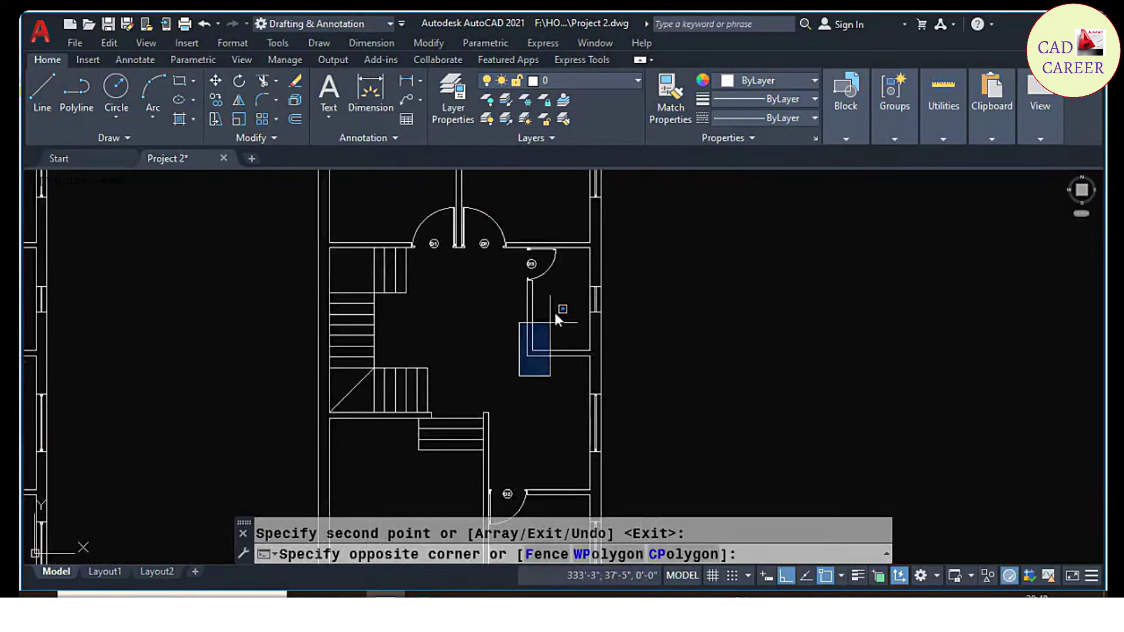
click(620, 234)
text(m)
key(Return)
click(707, 258)
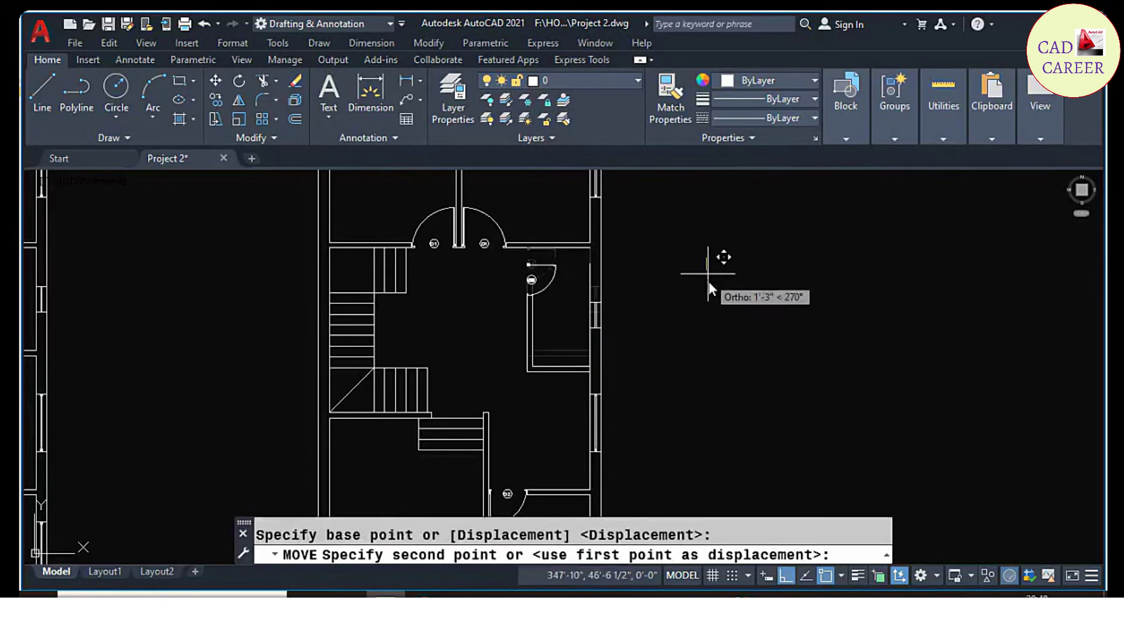
text(24)
key(Return)
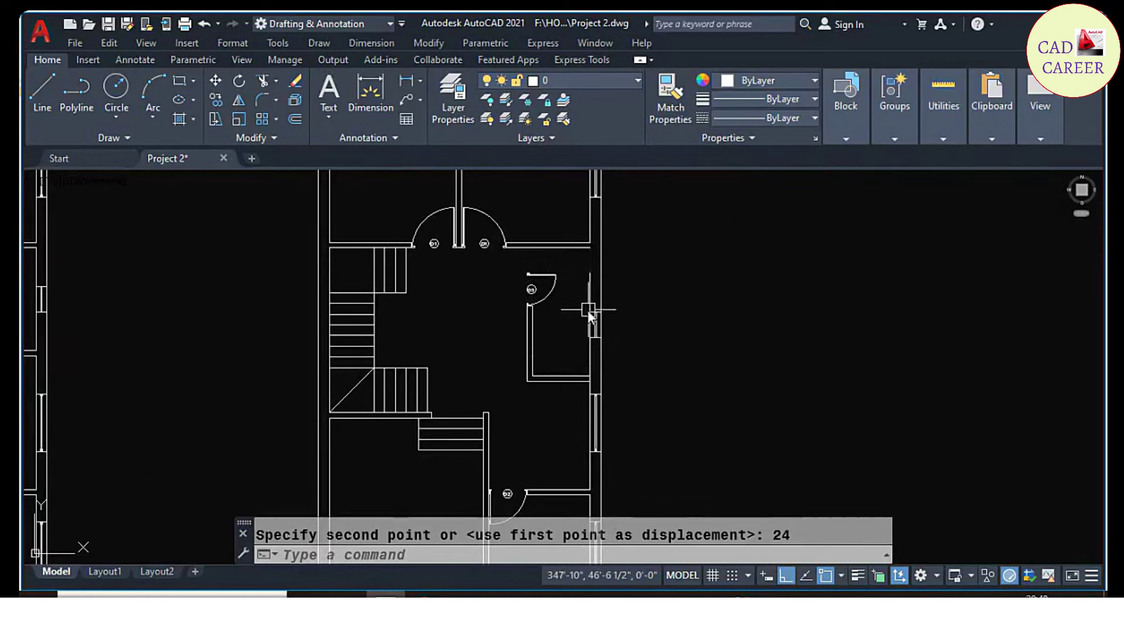
scroll(536, 315, up, 1)
scroll(483, 265, up, 2)
Start a trial 3'-10" aligned dimension, then cancel it
click(422, 80)
click(441, 140)
click(510, 275)
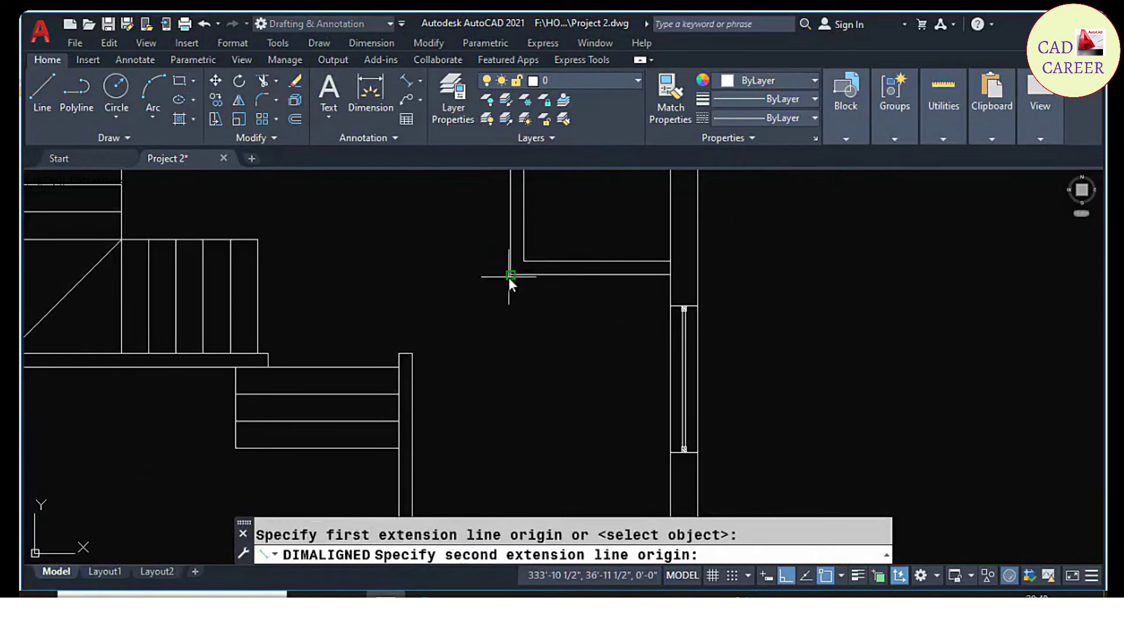
click(413, 359)
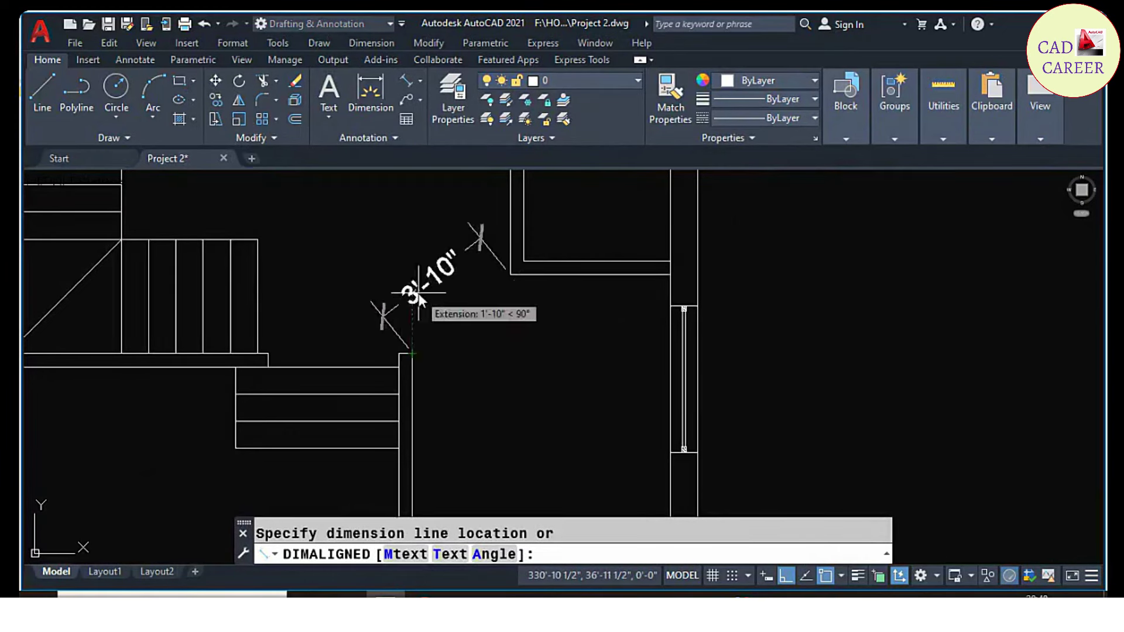
scroll(484, 342, down, 2)
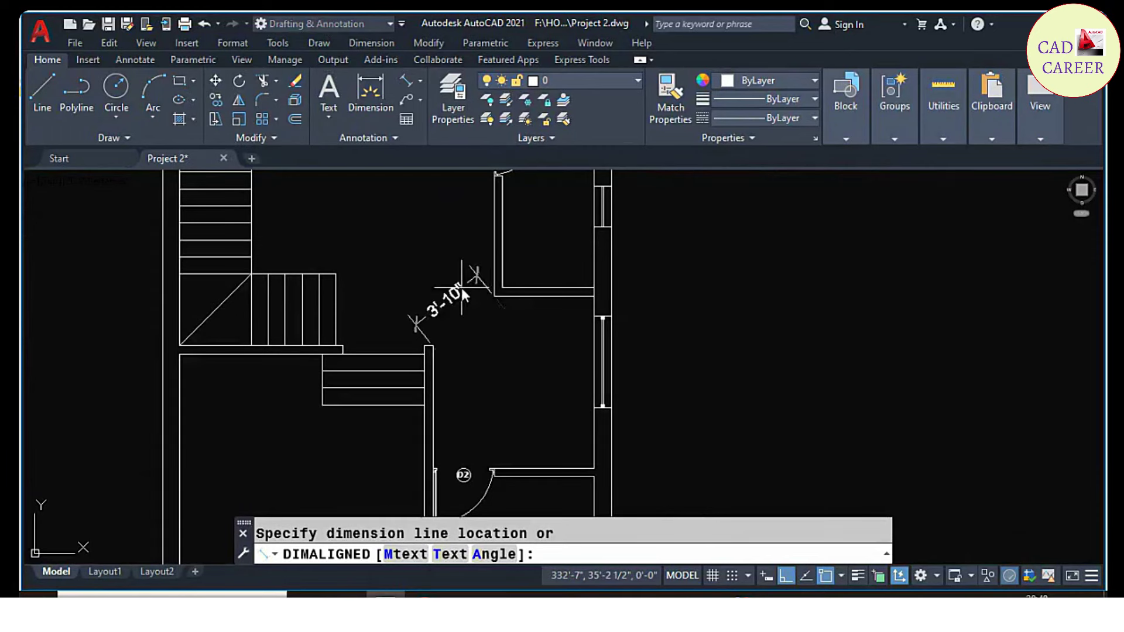
scroll(462, 287, down, 2)
key(Escape)
scroll(479, 235, up, 4)
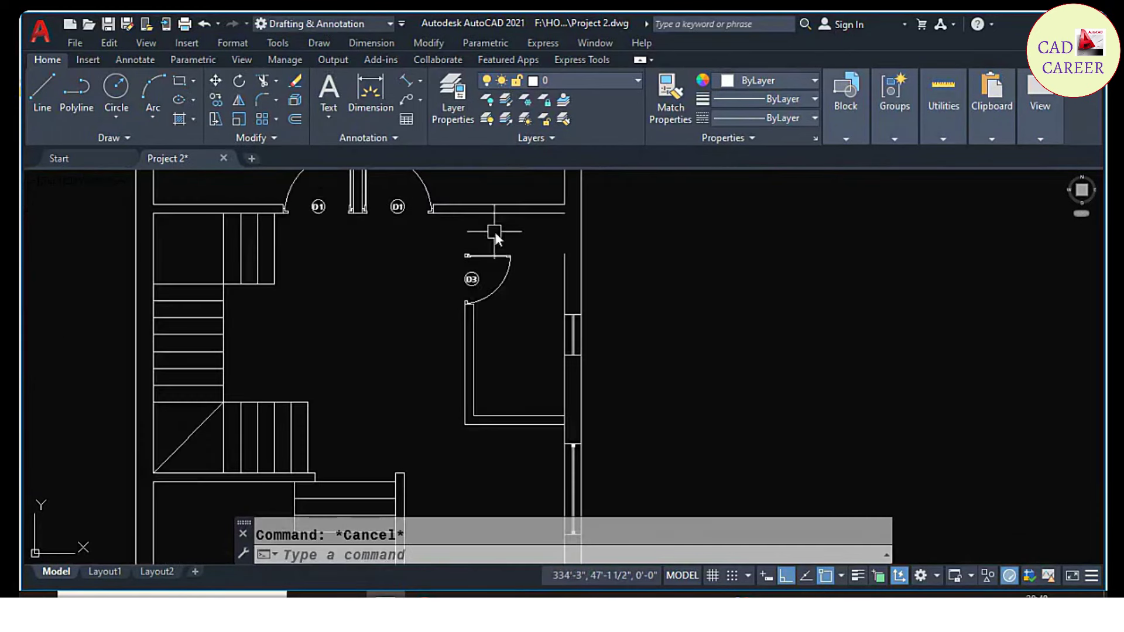
Try starting a line at the wall corner near door D3, then cancel it
click(49, 94)
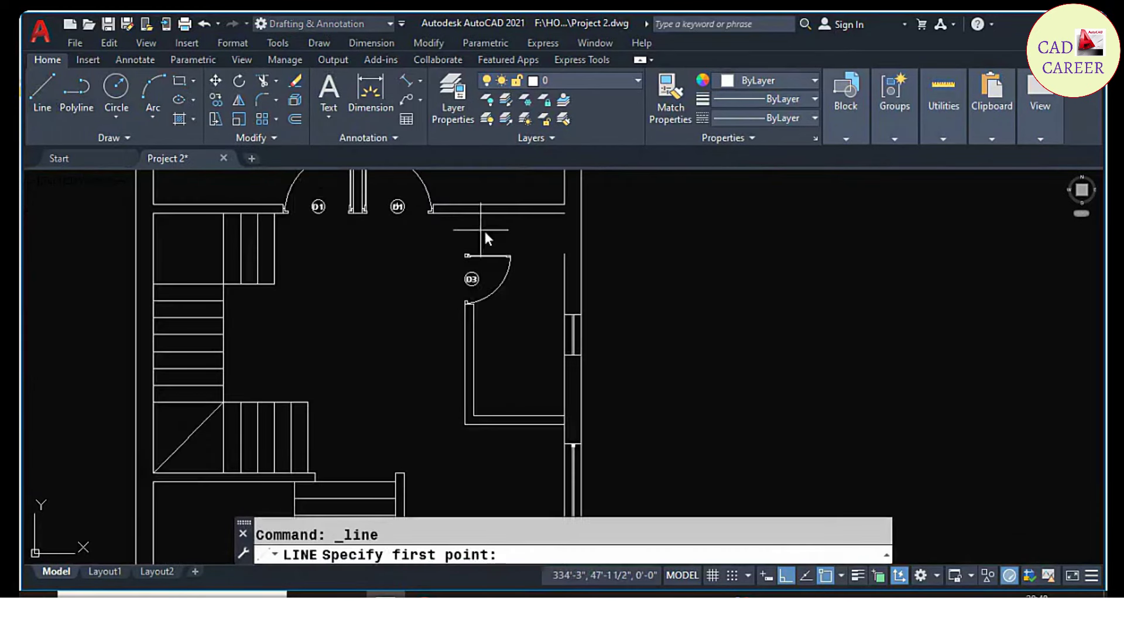
click(563, 246)
scroll(477, 251, up, 4)
click(467, 284)
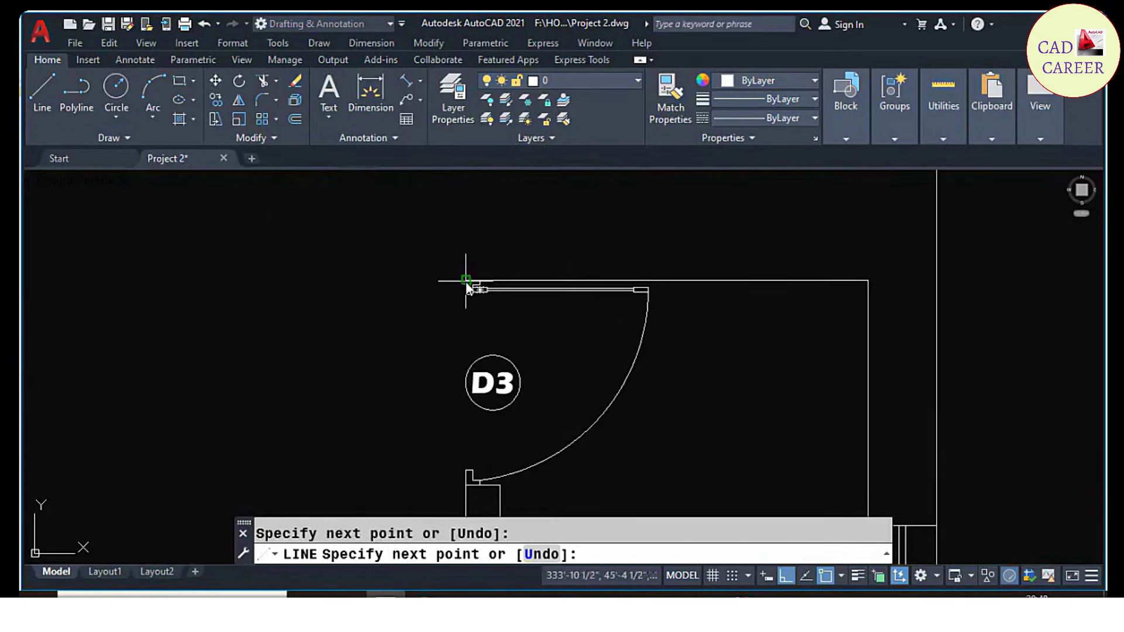
scroll(467, 284, down, 4)
key(Escape)
key(Return)
click(625, 217)
key(Escape)
Offset the horizontal wall line 5 units upward above door D3
text(o)
key(Return)
text(5)
key(Return)
click(560, 281)
click(558, 248)
key(Escape)
Offset the vertical wall line 5 units to the right
click(42, 88)
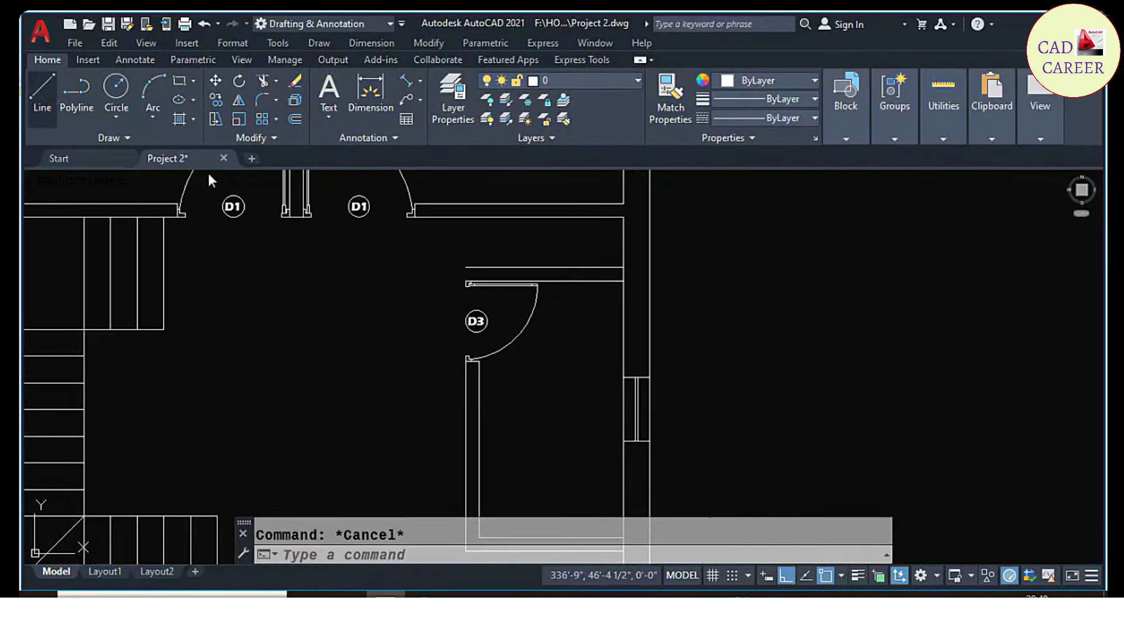
scroll(495, 258, up, 2)
scroll(495, 258, up, 2)
click(416, 311)
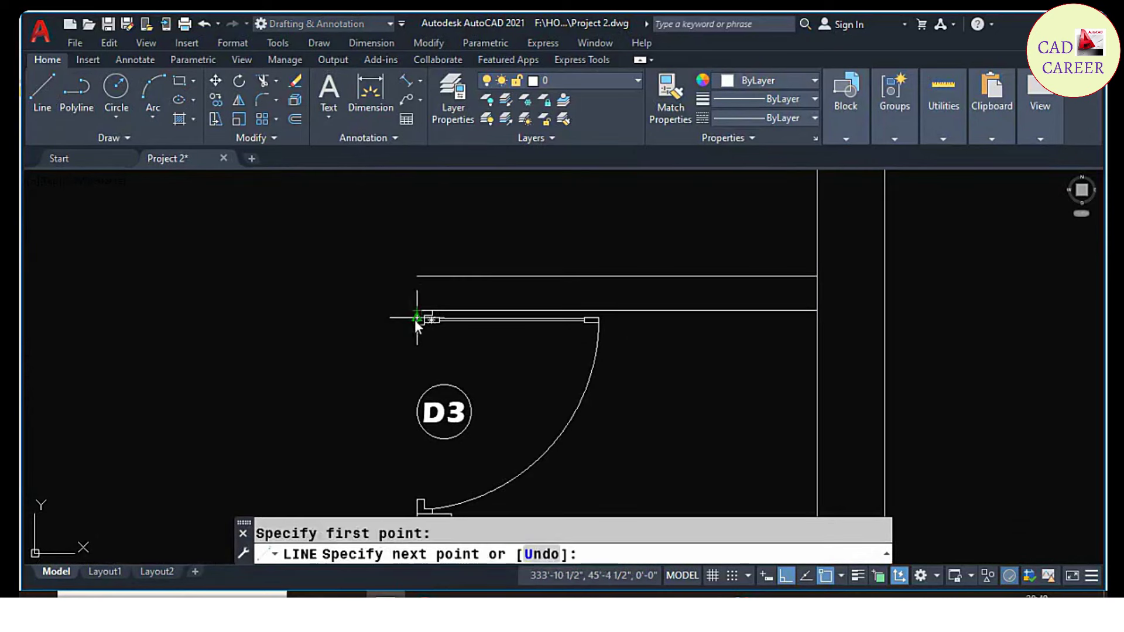
scroll(415, 320, down, 4)
key(Escape)
text(o)
key(Return)
text(5)
key(Return)
click(417, 274)
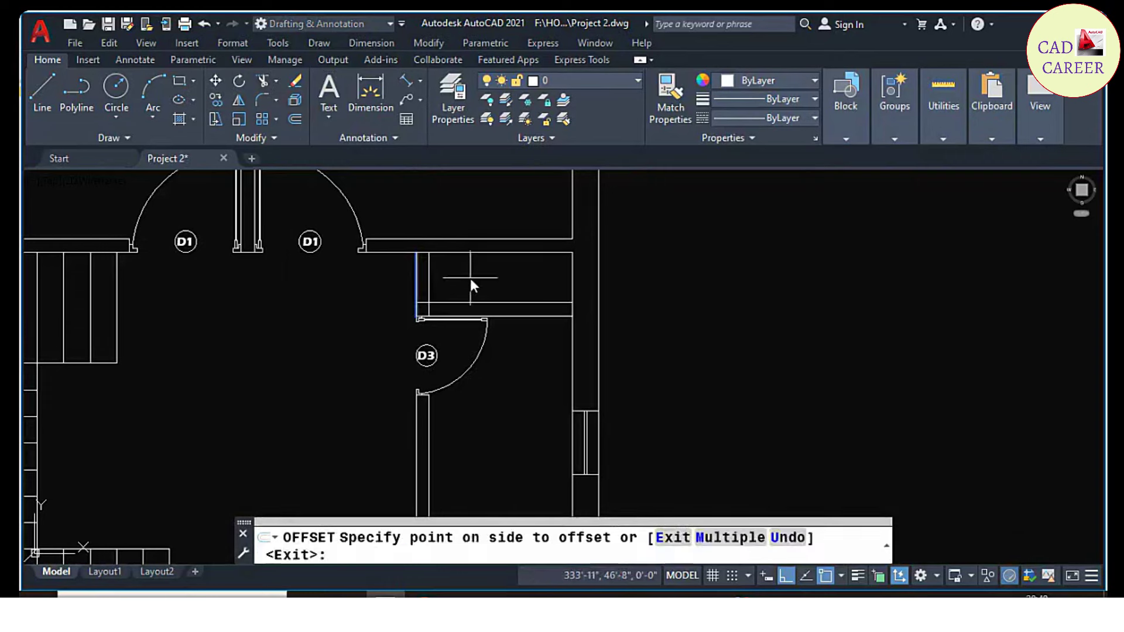
click(469, 279)
key(Escape)
Trim the overhanging stub where the two new offset lines cross
scroll(444, 279, up, 3)
text(tr)
key(Return)
click(426, 287)
click(388, 336)
key(Return)
click(406, 348)
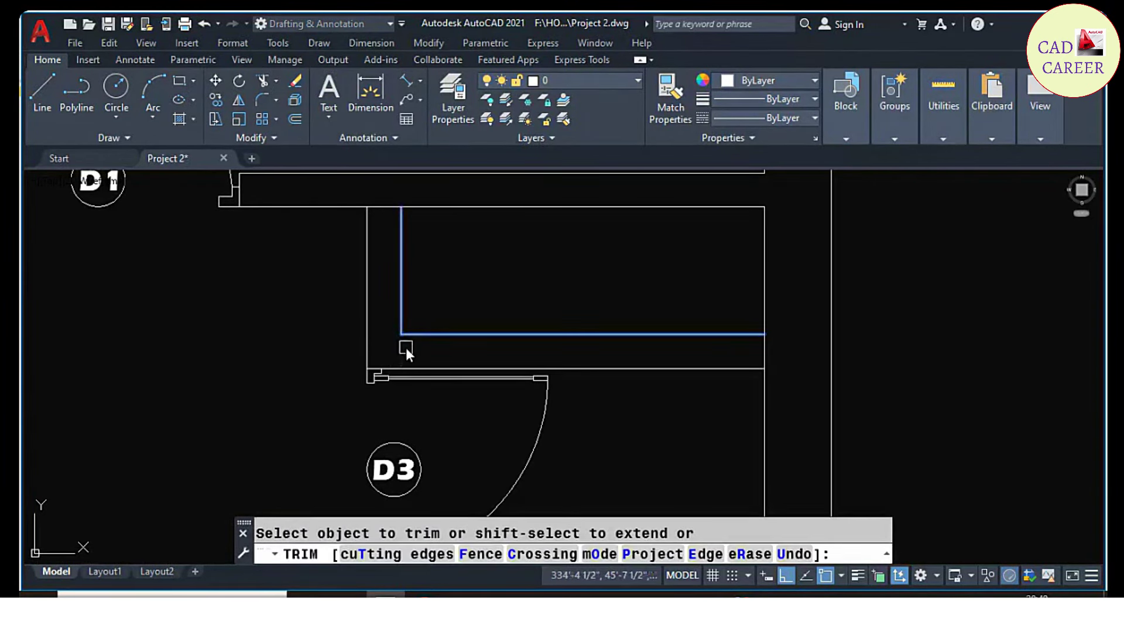
key(Escape)
Start another trim using the three box lines as cutting edges
middle_drag(658, 259, 525, 298)
scroll(526, 297, down, 3)
scroll(638, 350, up, 4)
text(tr)
key(Return)
click(616, 307)
click(564, 399)
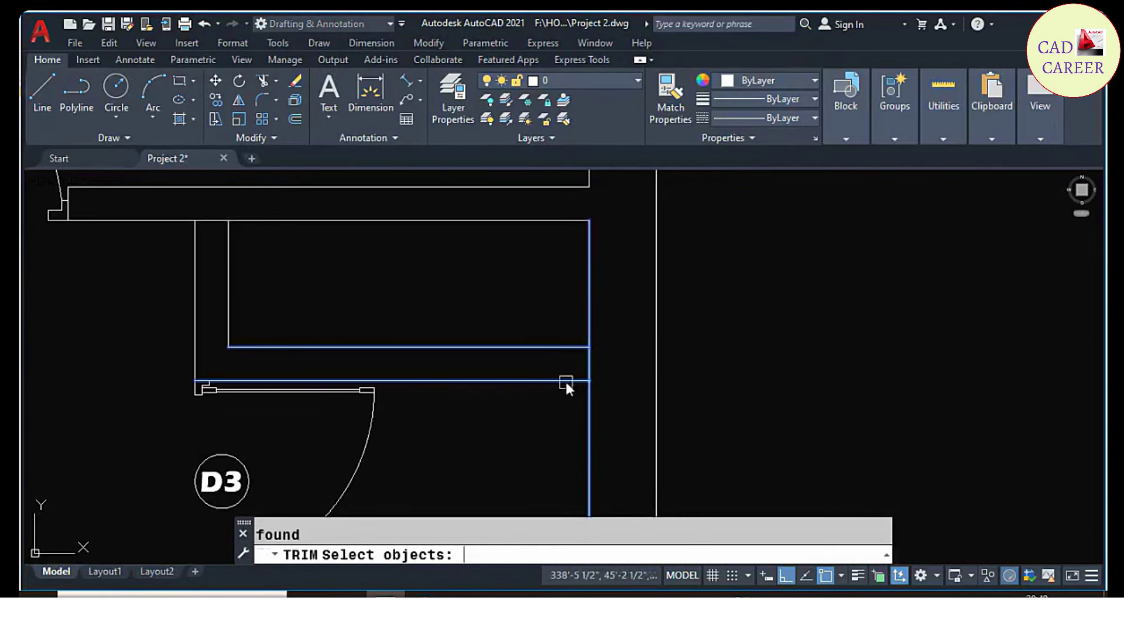
key(Return)
key(Escape)
Trim away the leftover wall segments and stubs at the box corner
key(Return)
key(Return)
click(211, 223)
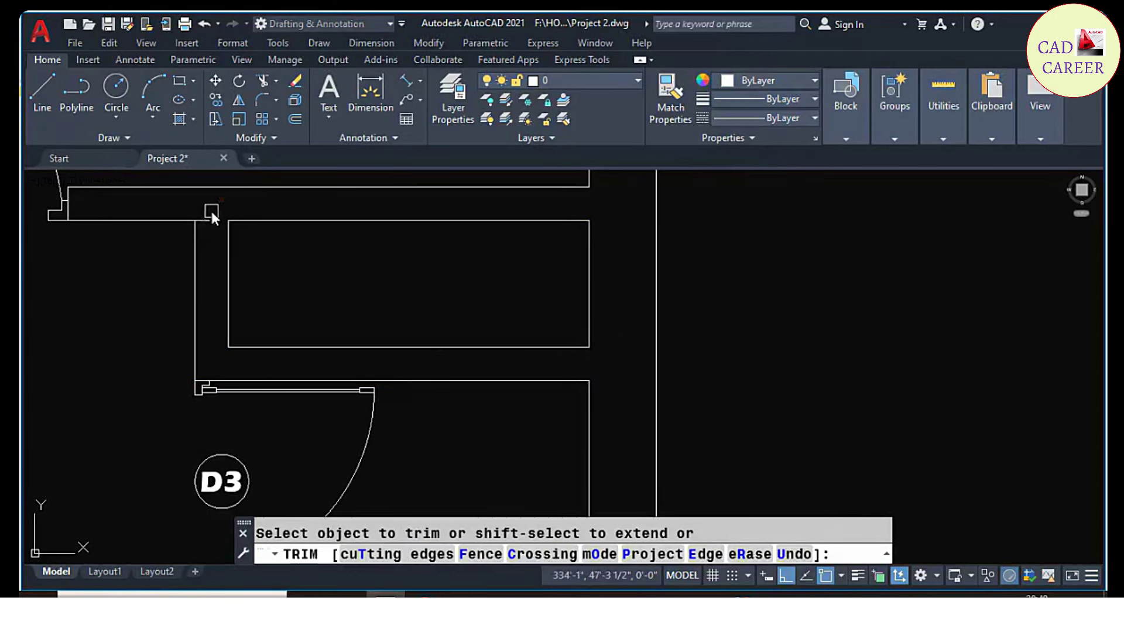
click(203, 199)
click(203, 205)
click(202, 238)
scroll(198, 214, up, 8)
click(211, 214)
click(186, 301)
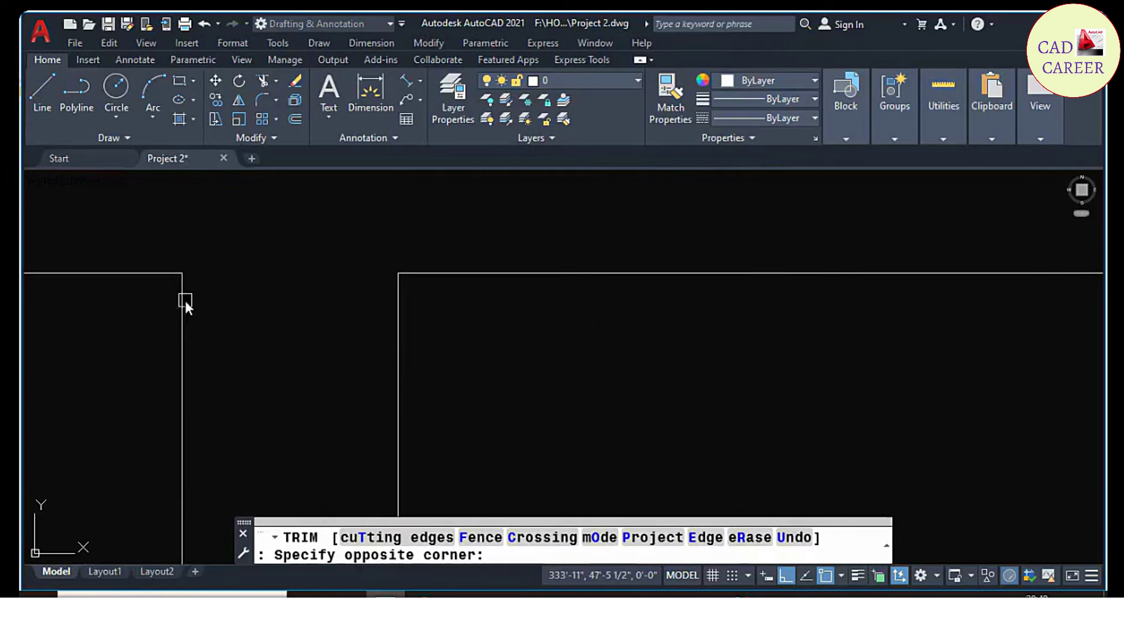
key(Escape)
Draw two diagonal lines across the box above D3 to form an X
scroll(384, 263, down, 8)
click(43, 104)
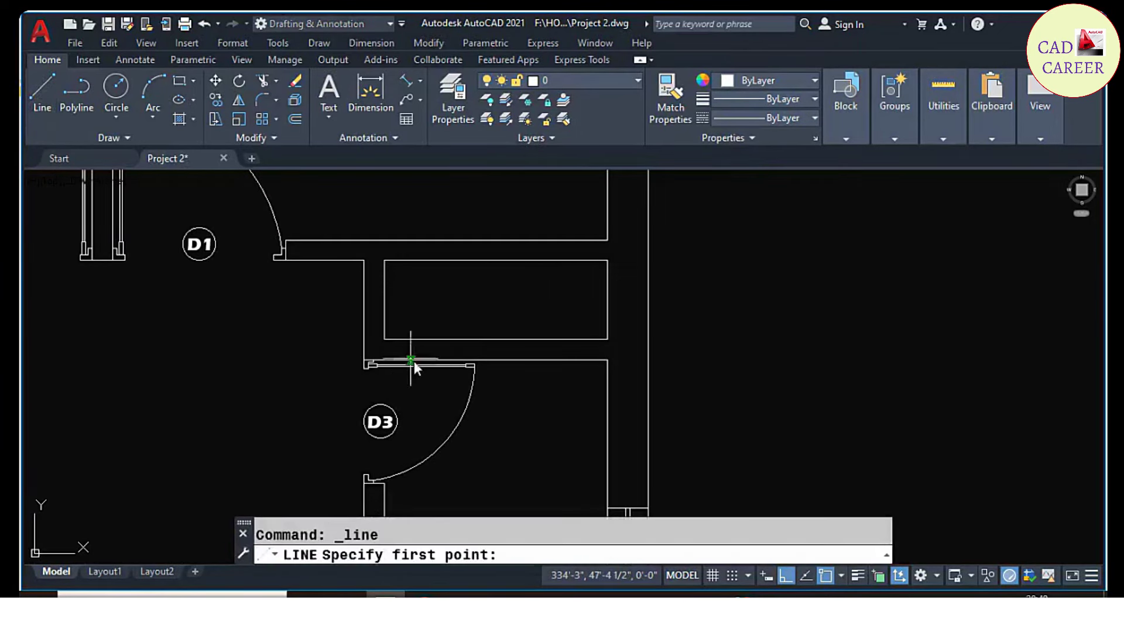
click(612, 263)
click(603, 263)
key(Escape)
key(space)
click(607, 338)
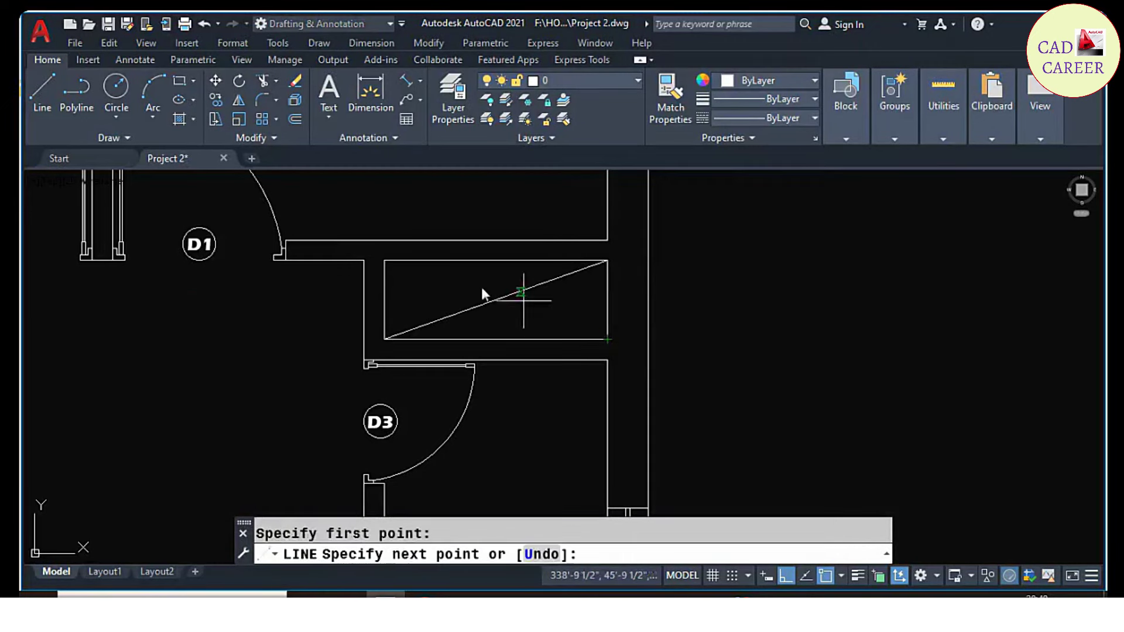
click(385, 260)
key(Escape)
scroll(519, 296, down, 4)
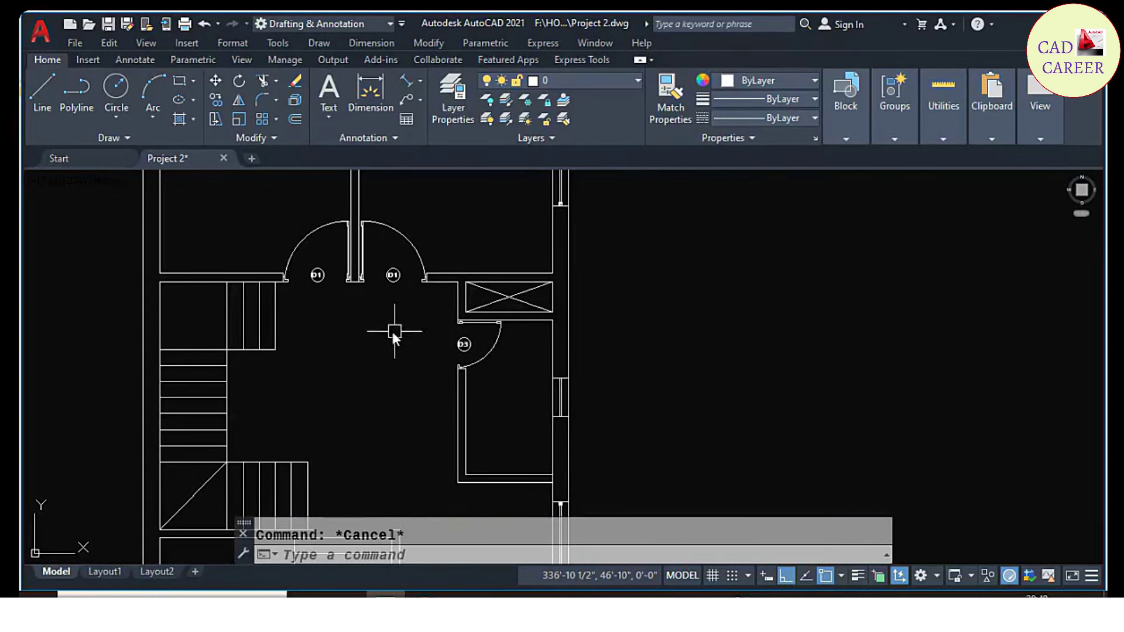
Window-select the entire right-hand plan copy and erase it
mouse_move(525, 354)
middle_down()
mouse_move(505, 321)
mouse_move(489, 387)
mouse_move(504, 261)
middle_up()
scroll(477, 223, down, 2)
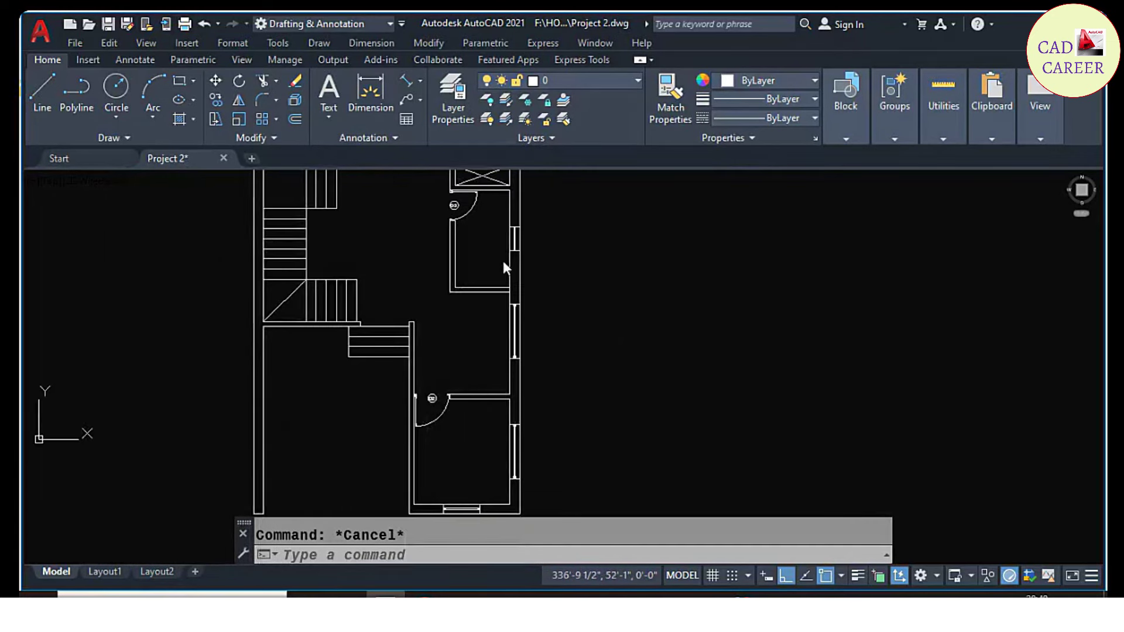
middle_drag(499, 322, 495, 234)
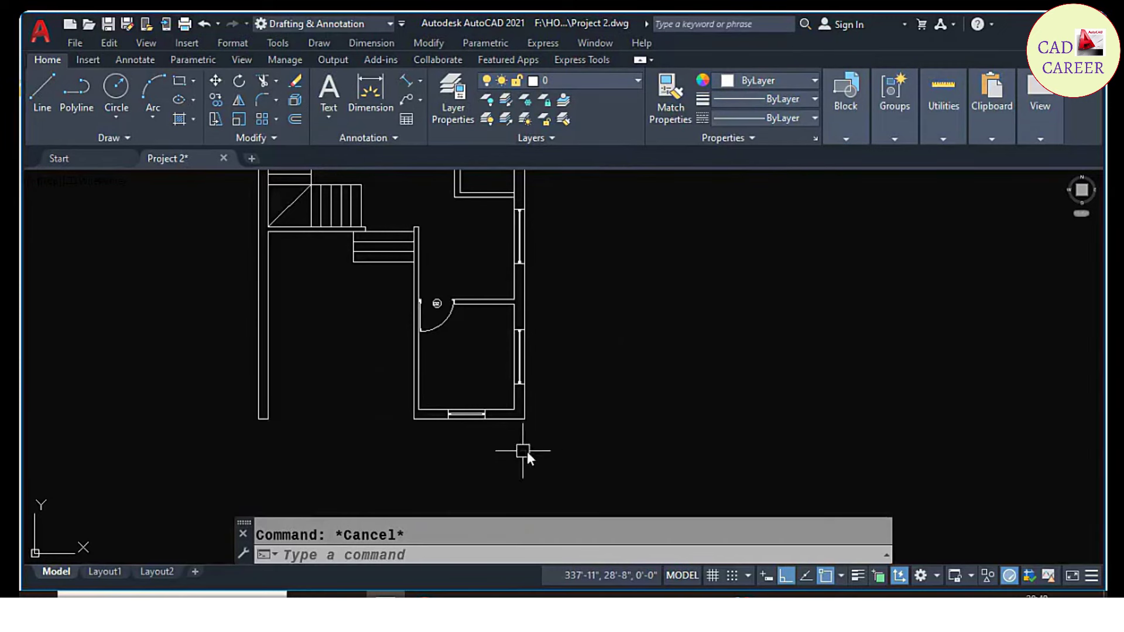
scroll(565, 350, down, 5)
scroll(608, 369, down, 2)
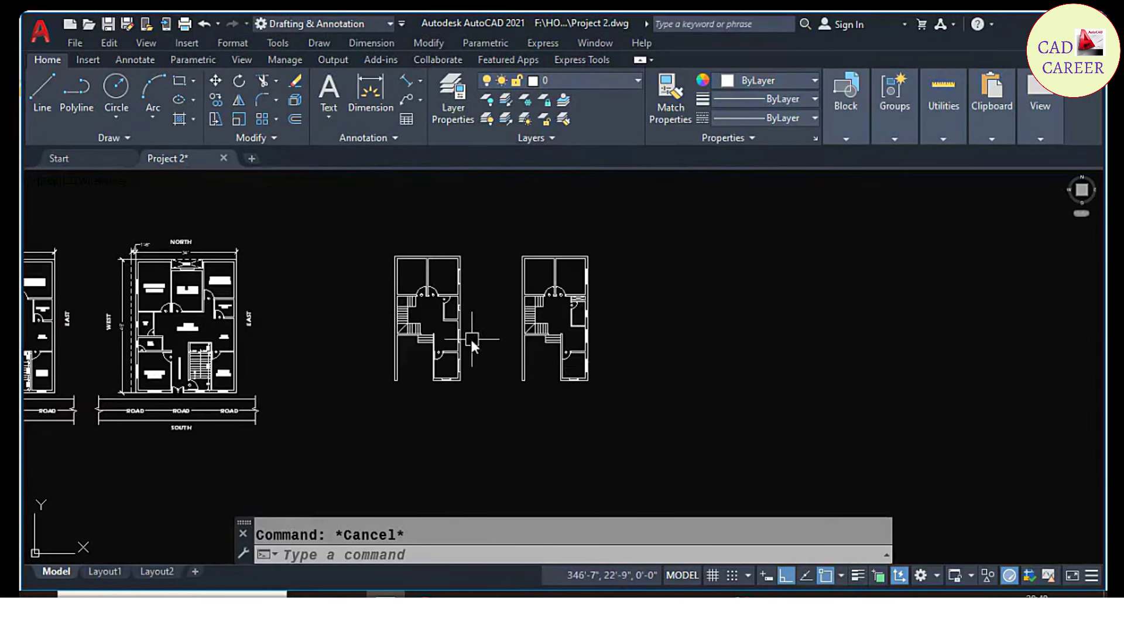
click(497, 397)
click(645, 246)
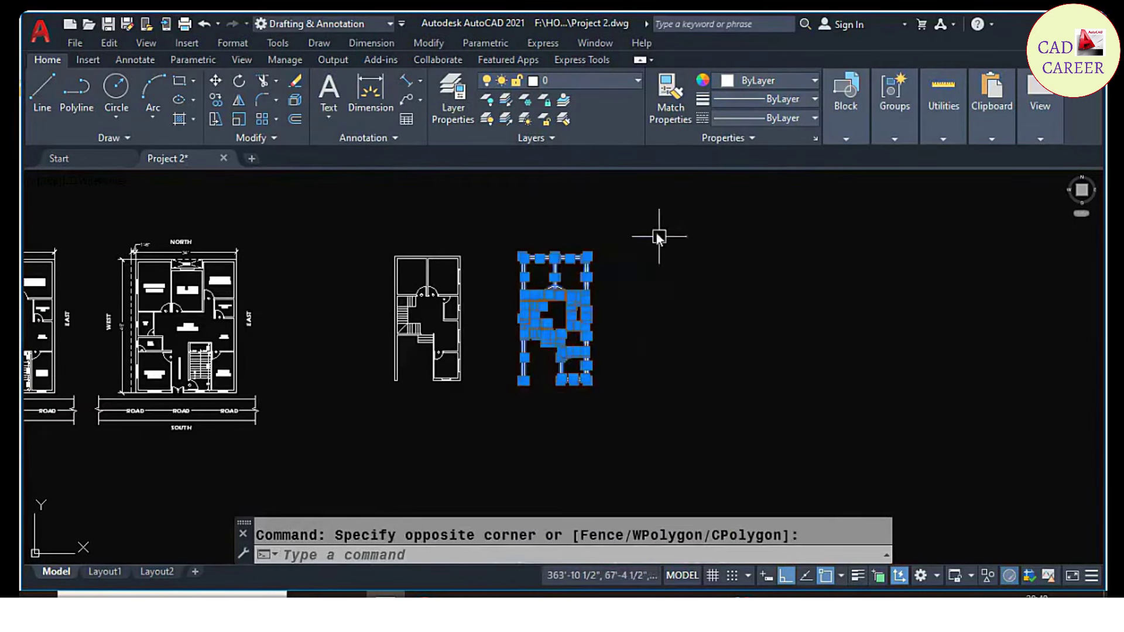
click(301, 81)
Zoom and pan the view back onto the remaining plan copy
scroll(438, 333, up, 3)
scroll(439, 334, up, 3)
scroll(395, 443, down, 1)
scroll(395, 443, down, 2)
scroll(401, 407, up, 1)
middle_drag(416, 424, 528, 456)
scroll(644, 378, down, 2)
scroll(251, 336, up, 1)
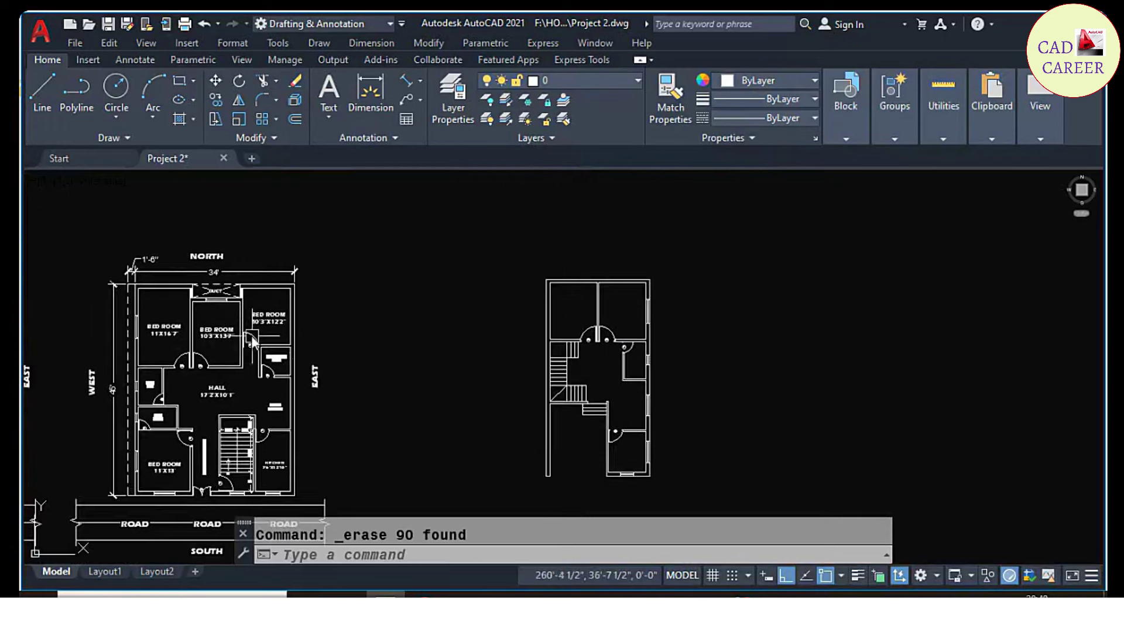
scroll(245, 273, up, 5)
scroll(365, 252, down, 3)
scroll(364, 252, down, 2)
middle_drag(744, 301, 491, 276)
scroll(491, 276, up, 3)
Create text style style2 with the Comic Sans MS font, set it current, and save
text(T)
key(Return)
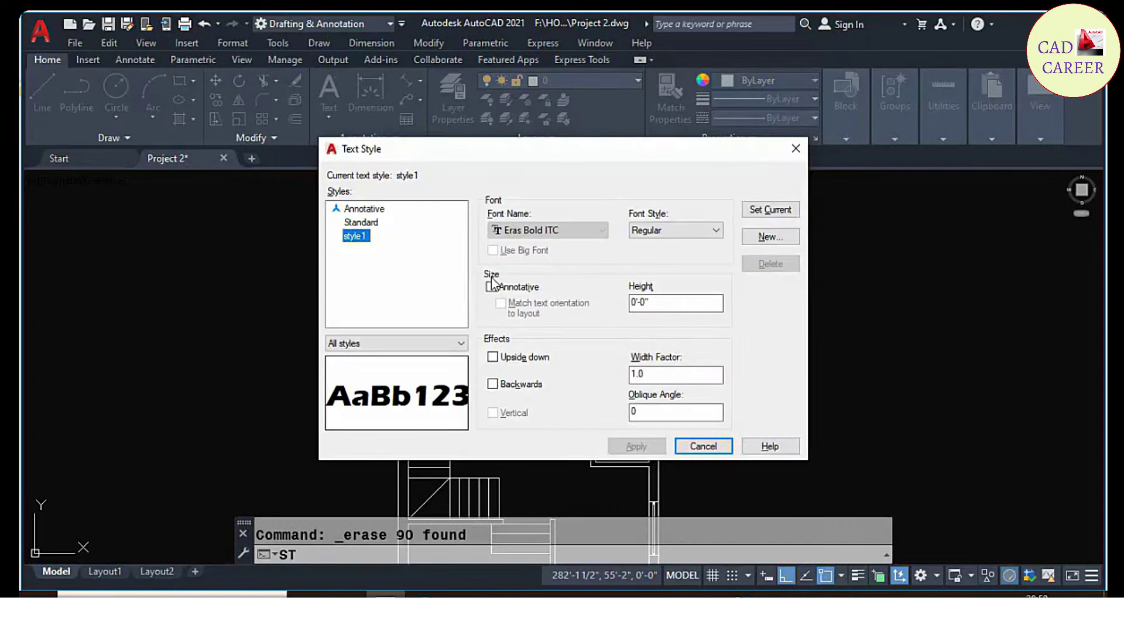
click(760, 240)
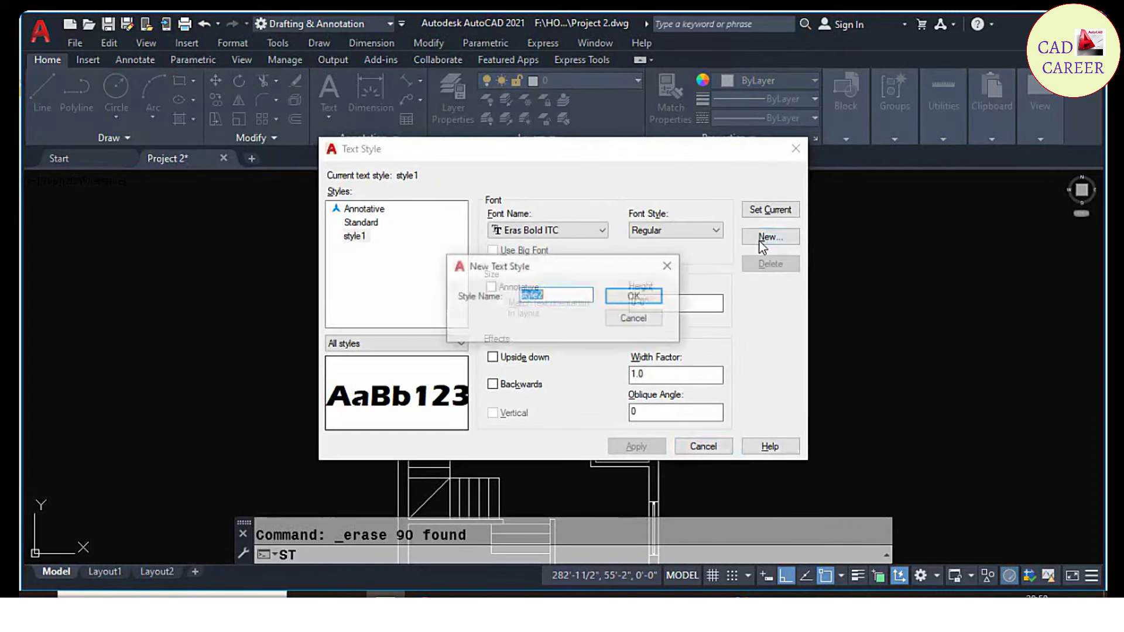
click(631, 296)
click(547, 233)
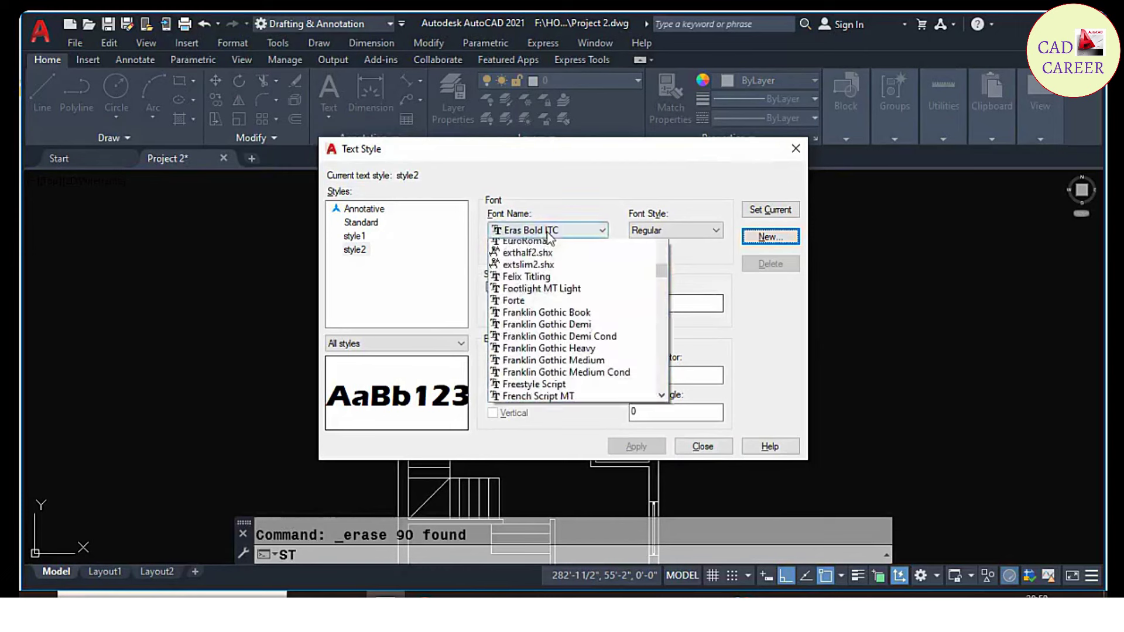
key(Down)
key(Down)
key(Down)
key(Down)
key(Down)
key(Down)
key(Down)
key(Down)
key(Down)
key(Down)
key(Down)
key(Down)
key(Down)
key(Down)
key(Down)
key(Down)
key(Down)
key(Down)
key(Down)
key(Down)
key(Down)
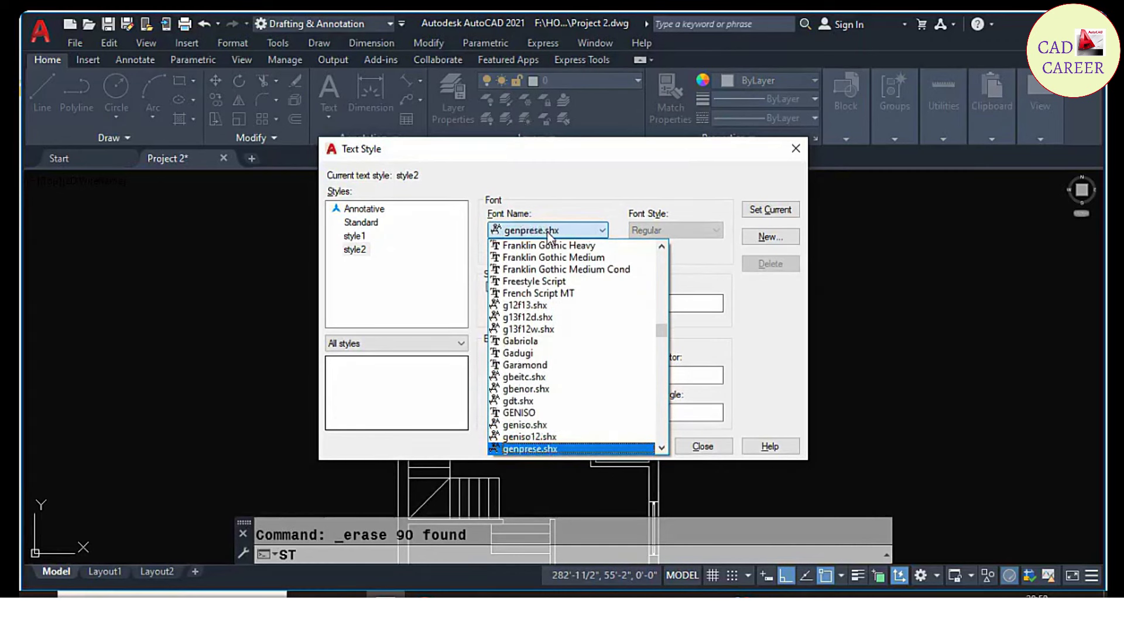
key(Down)
key(Down)
key(Down)
key(Down)
key(Down)
key(Down)
key(Down)
key(Down)
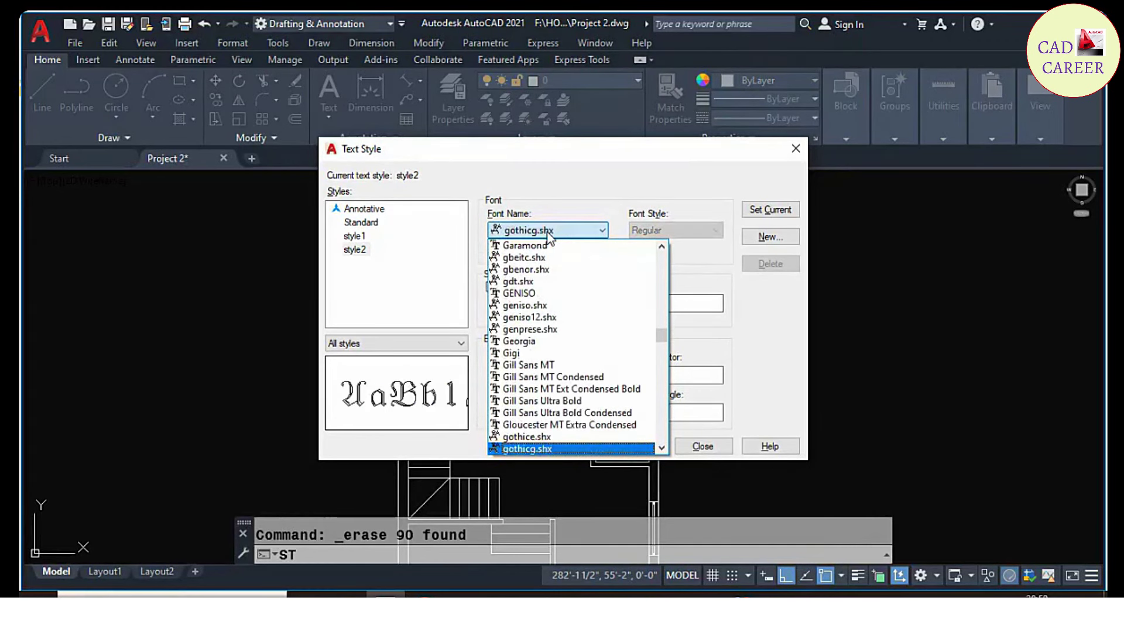
key(c)
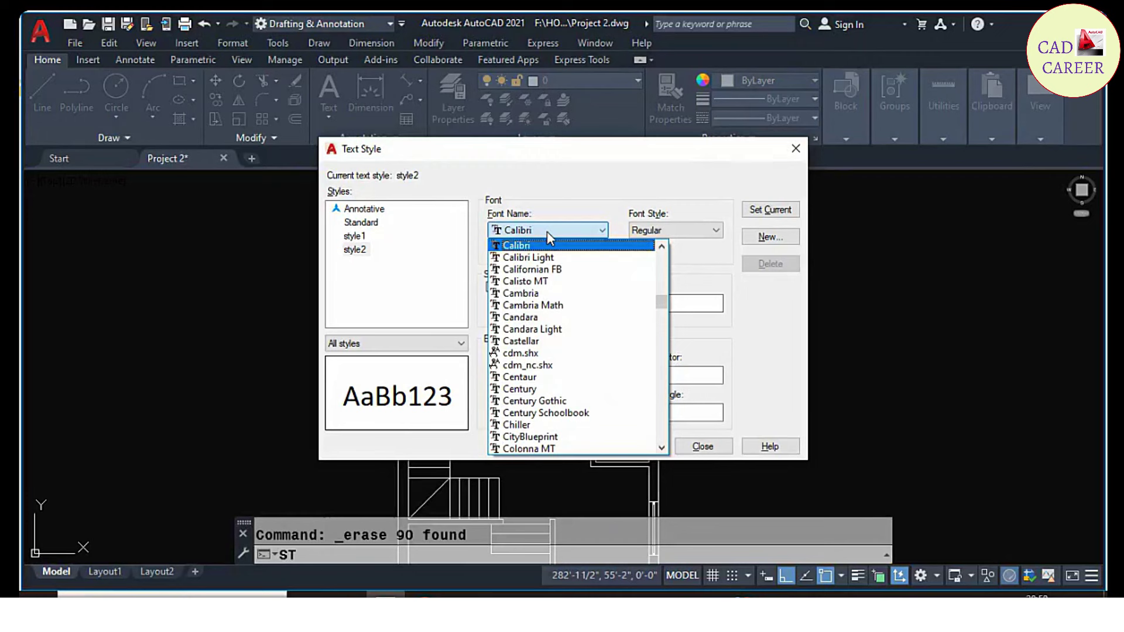
key(Down)
key(Down)
key(Down)
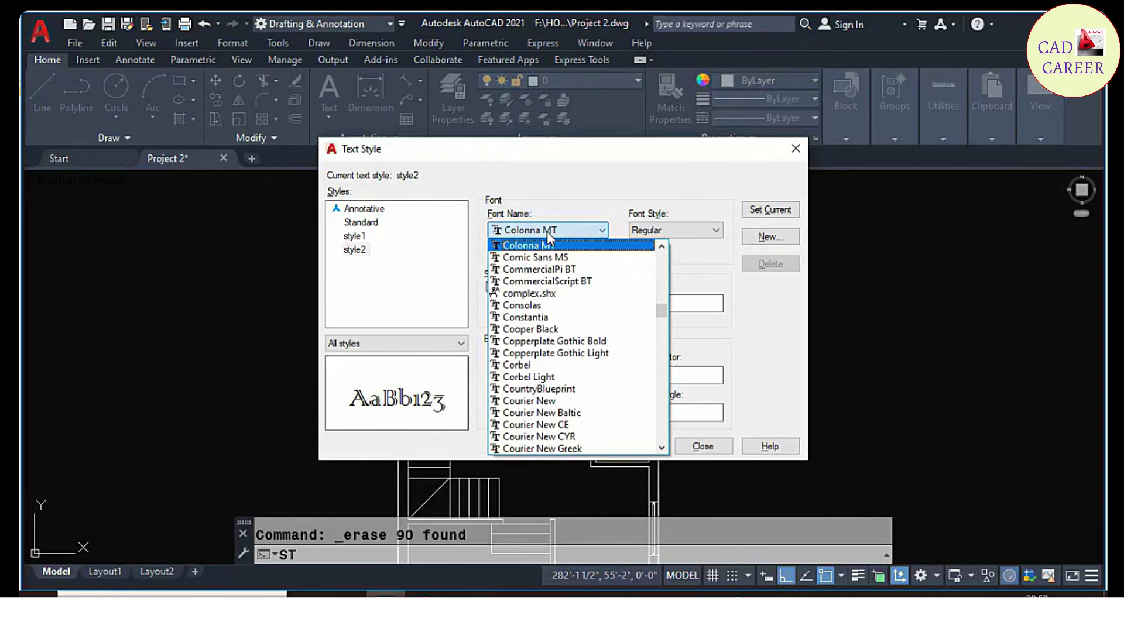
click(553, 257)
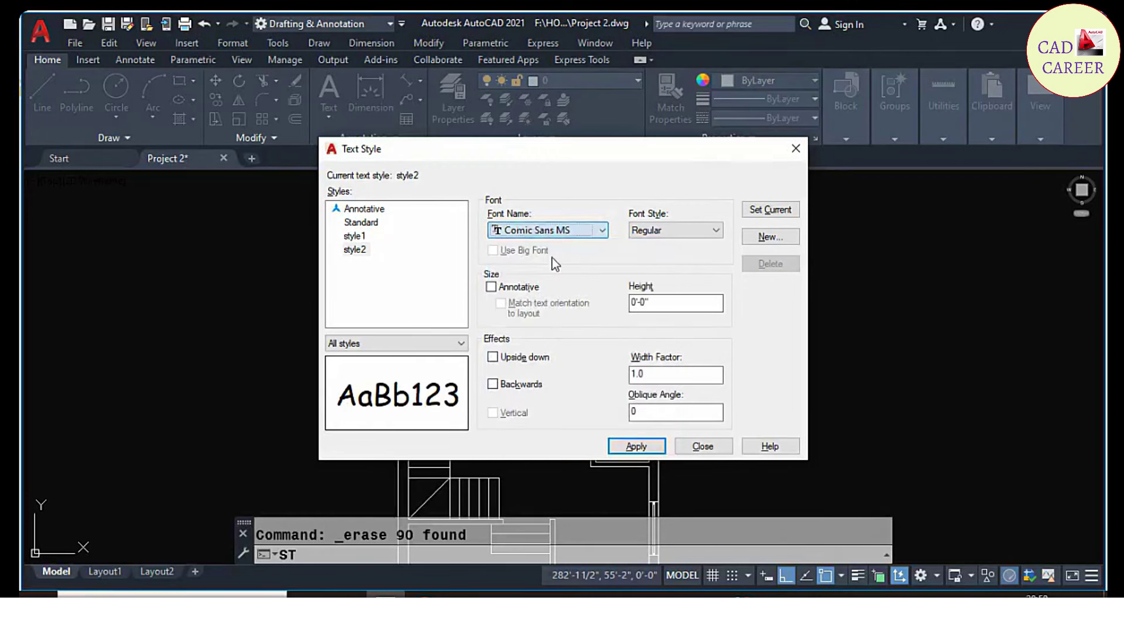
click(783, 220)
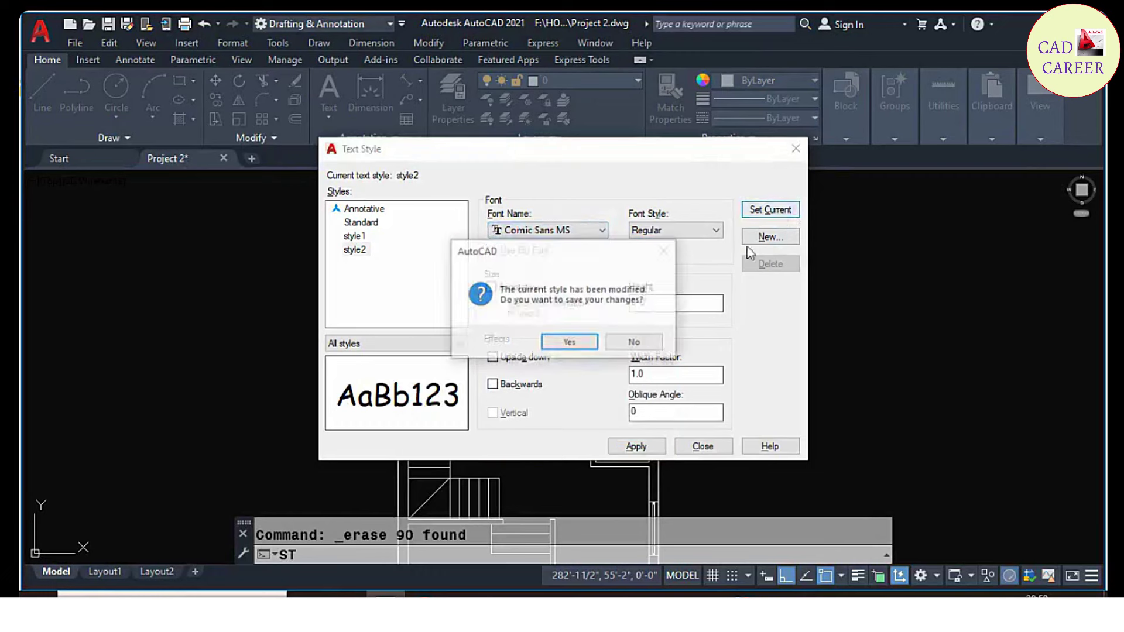
click(590, 344)
click(694, 447)
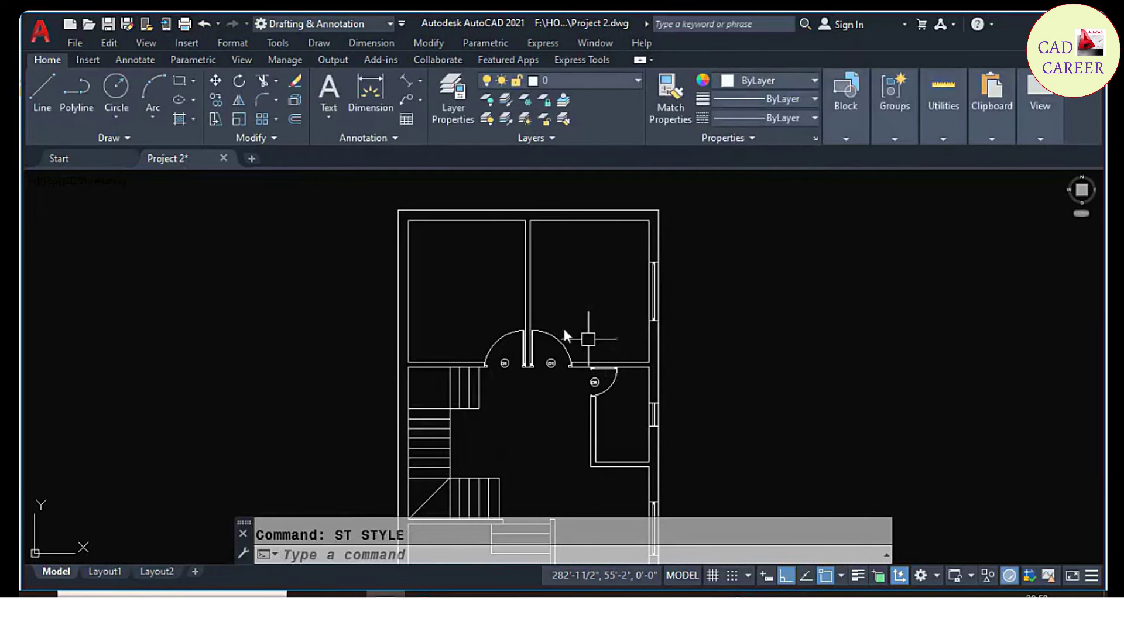
Place a middle-justified two-line BED ROOM label in the upper-left room
middle_drag(476, 309, 456, 322)
text(DT)
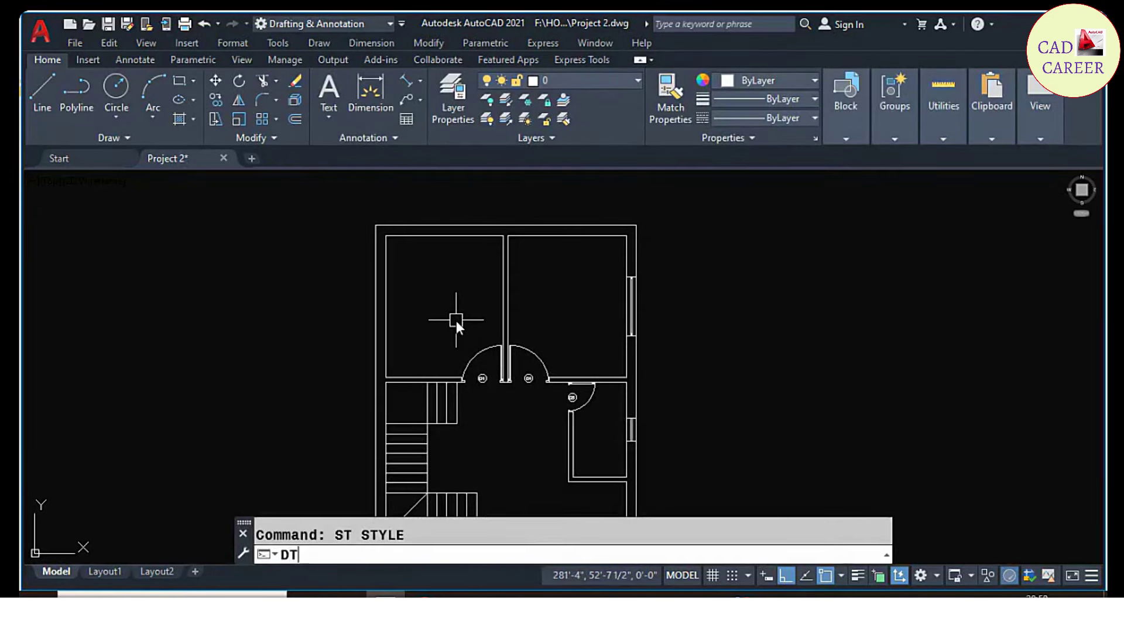
key(Return)
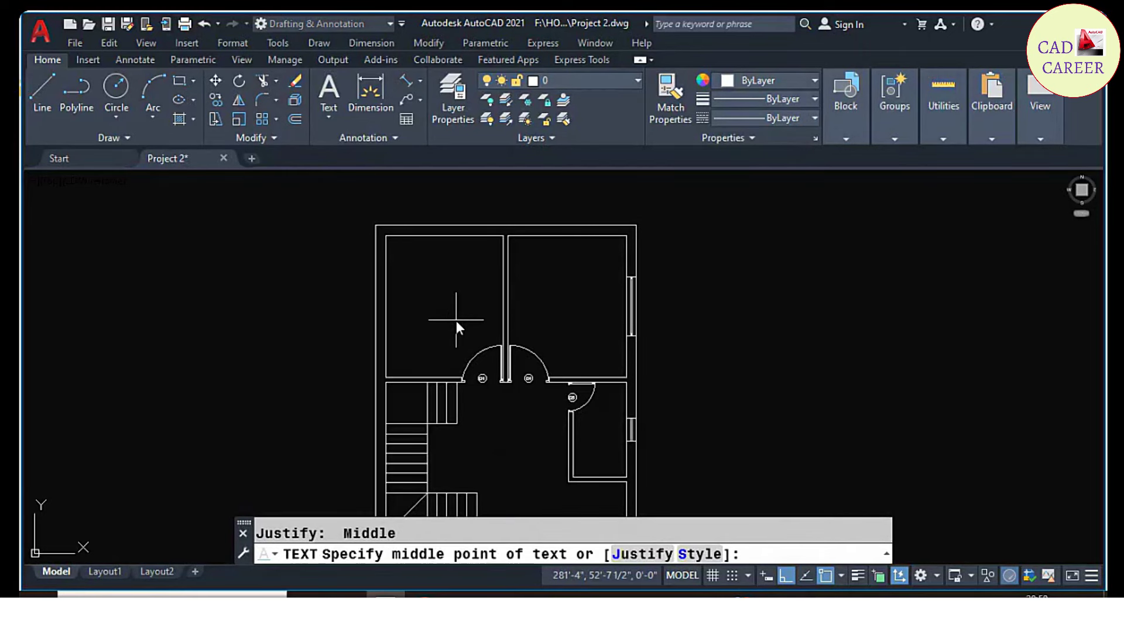
text(J)
key(Return)
text(M)
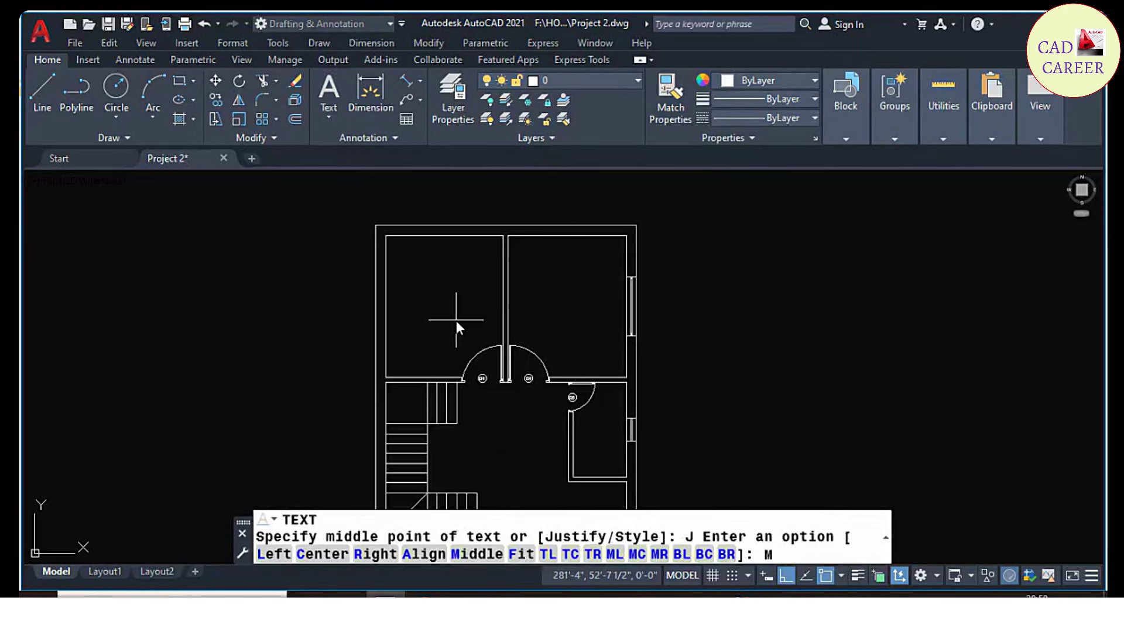
key(Return)
click(438, 300)
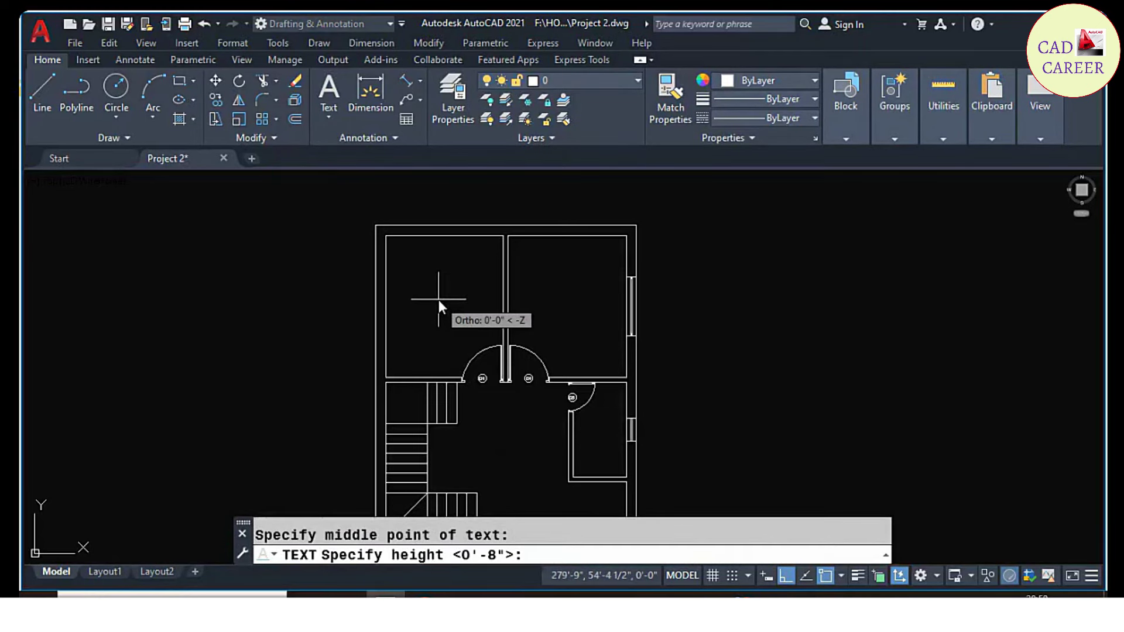
key(Return)
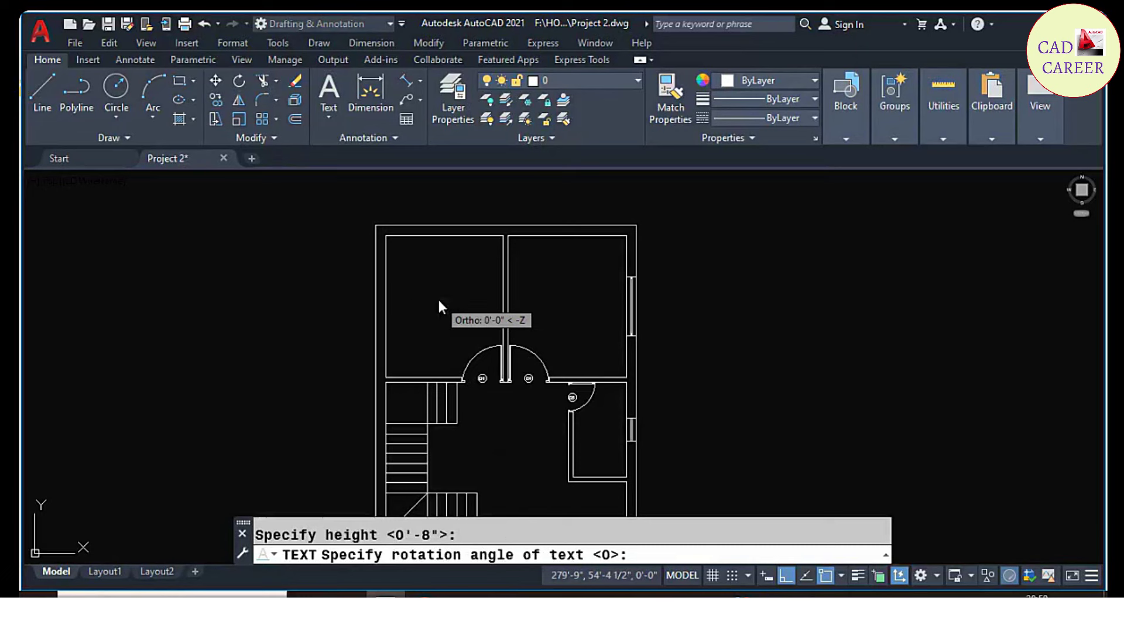
key(Return)
text(BED ROOM)
key(Return)
text(BED ROOM)
key(Return)
key(Return)
key(Escape)
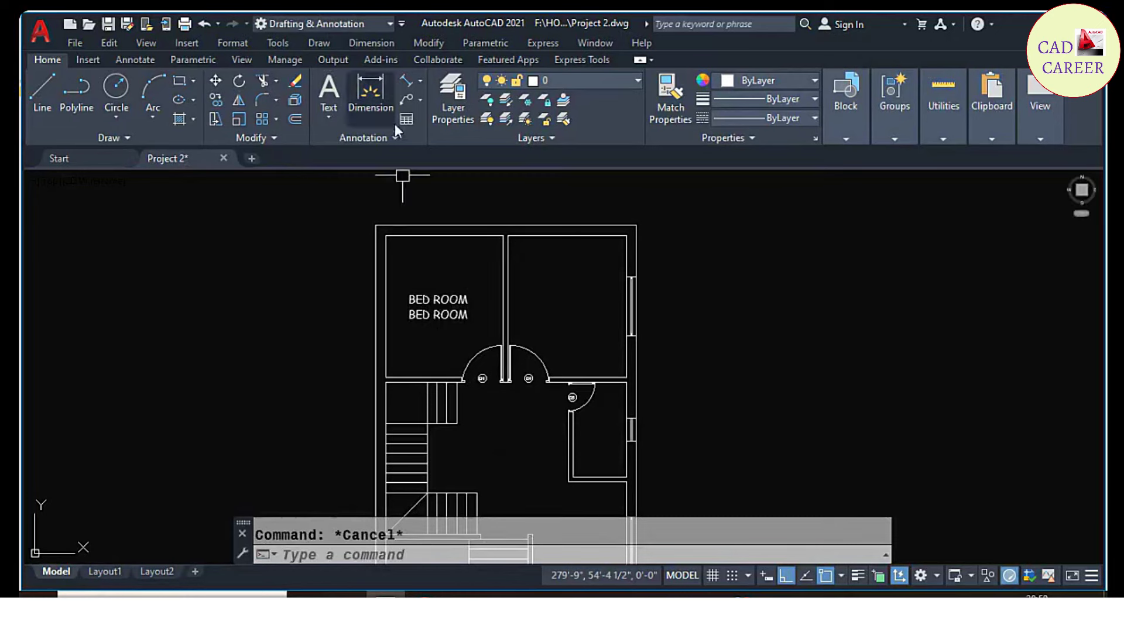
Add linear dimensions measuring the room: 9'-11" wide and 12' tall
click(420, 80)
click(430, 100)
scroll(409, 239, up, 2)
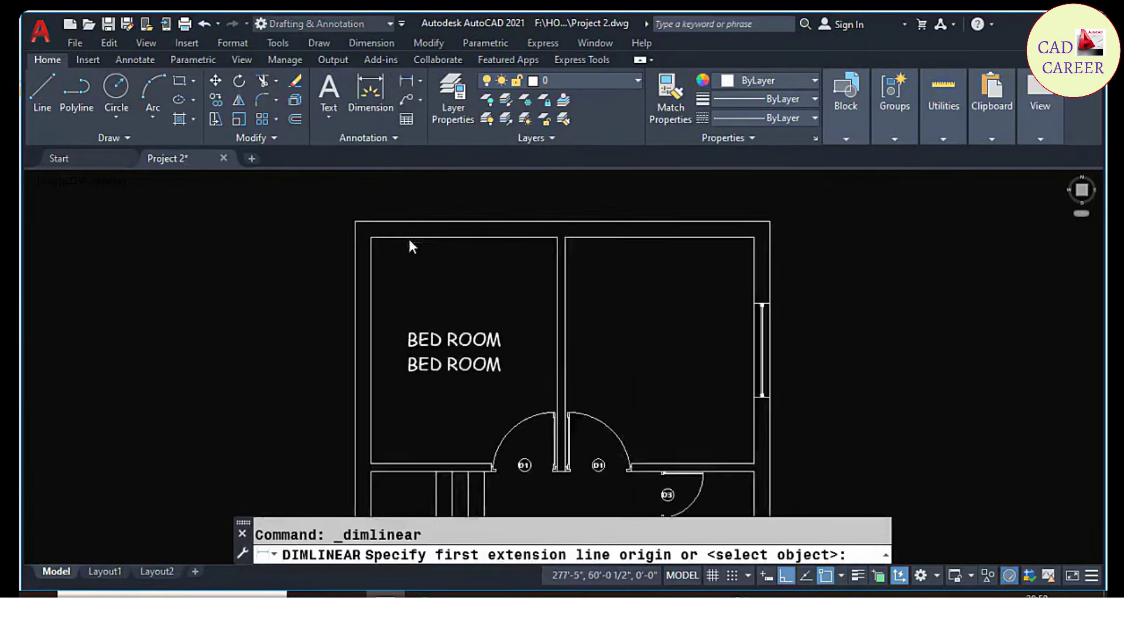
scroll(404, 246, up, 2)
click(345, 293)
click(649, 294)
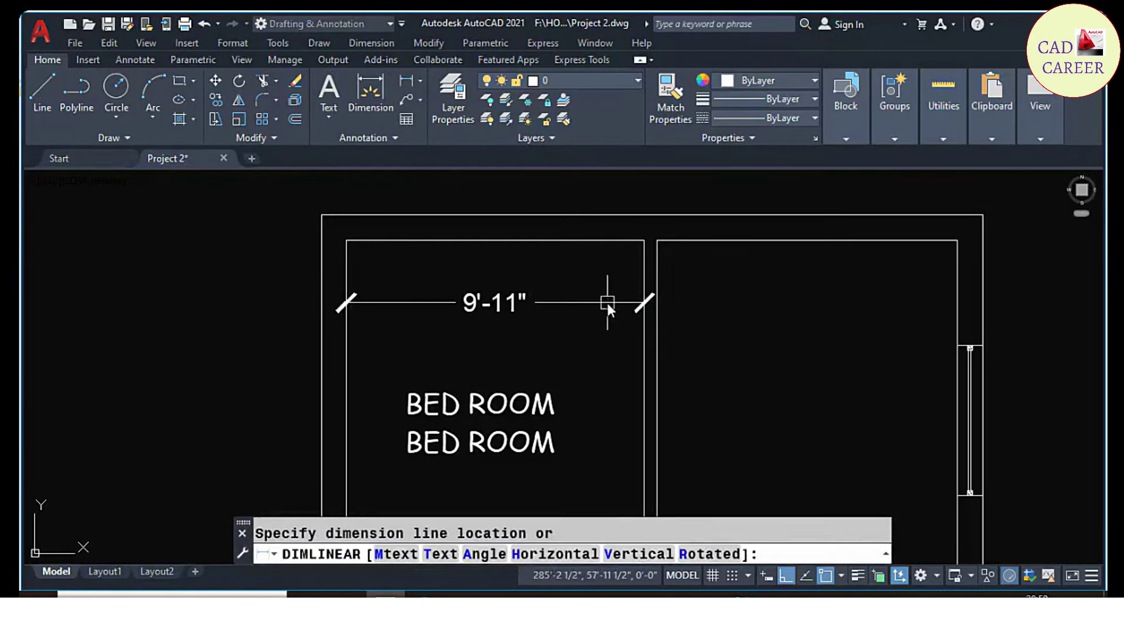
click(607, 304)
middle_drag(606, 304, 592, 259)
key(Return)
click(360, 199)
scroll(361, 199, down, 2)
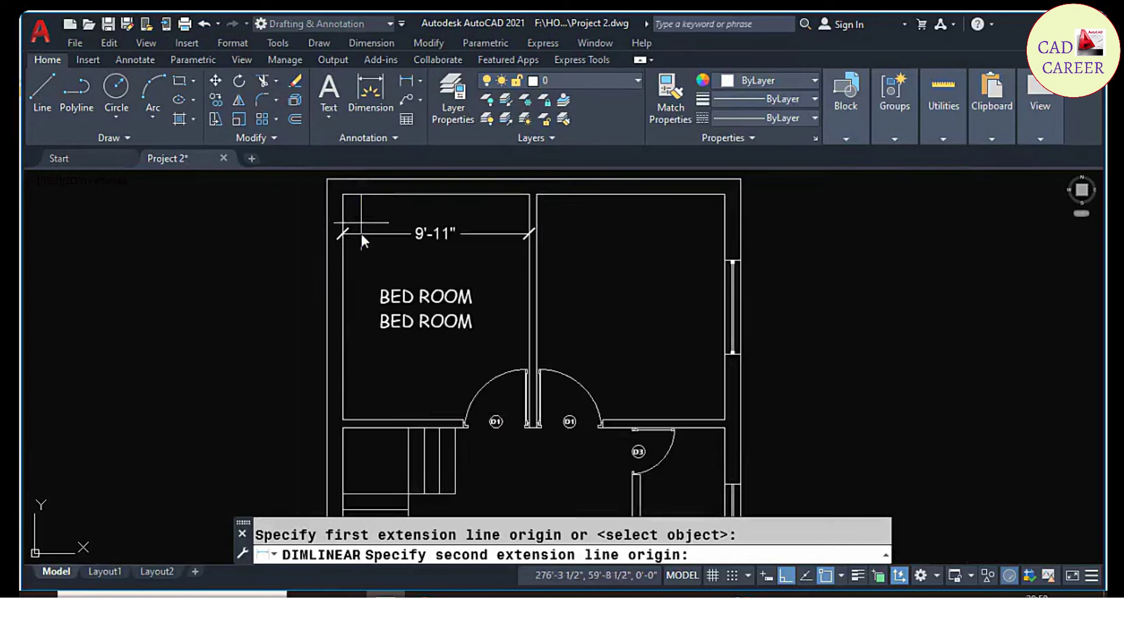
click(364, 421)
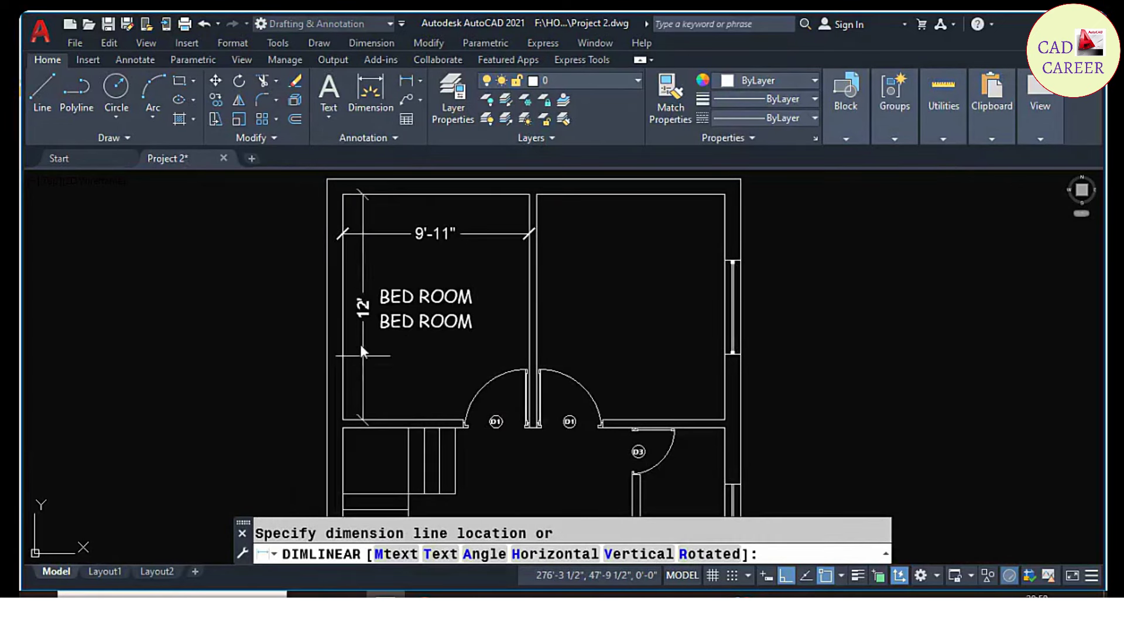
click(360, 344)
Change the second BED ROOM line to the size 9'11" X12'
middle_drag(433, 321, 435, 359)
click(434, 358)
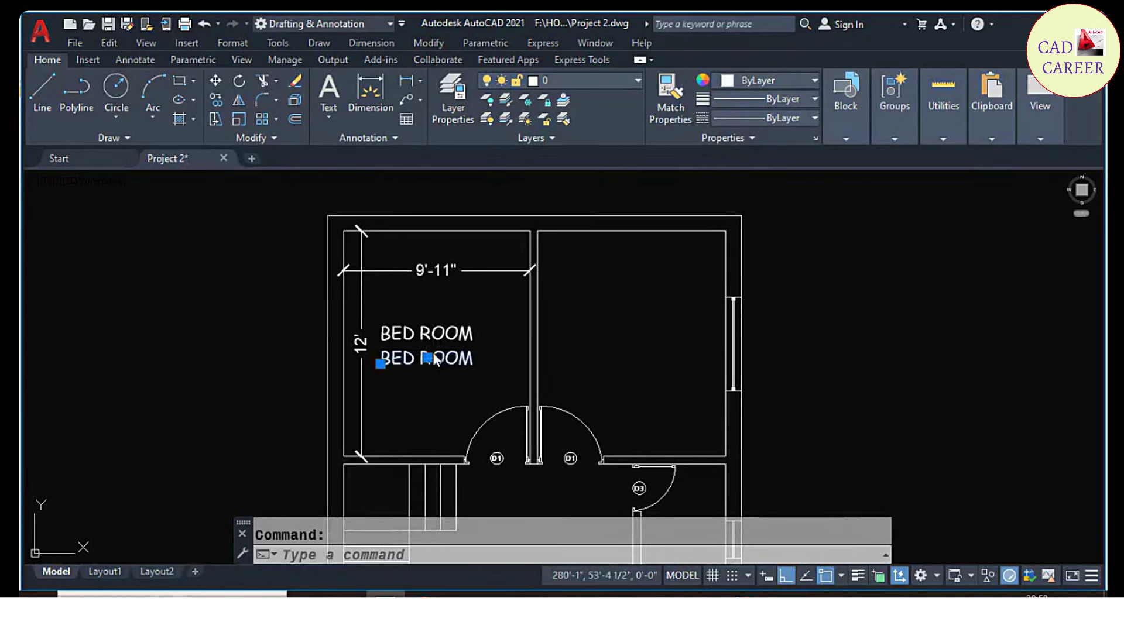
double_click(435, 358)
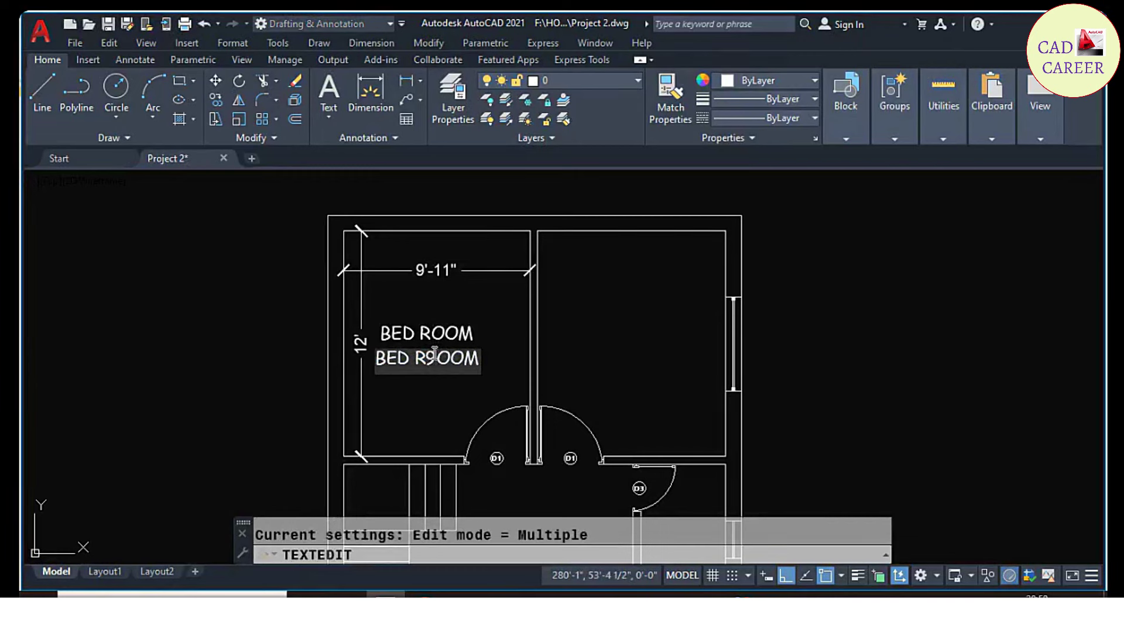
text(9'11")
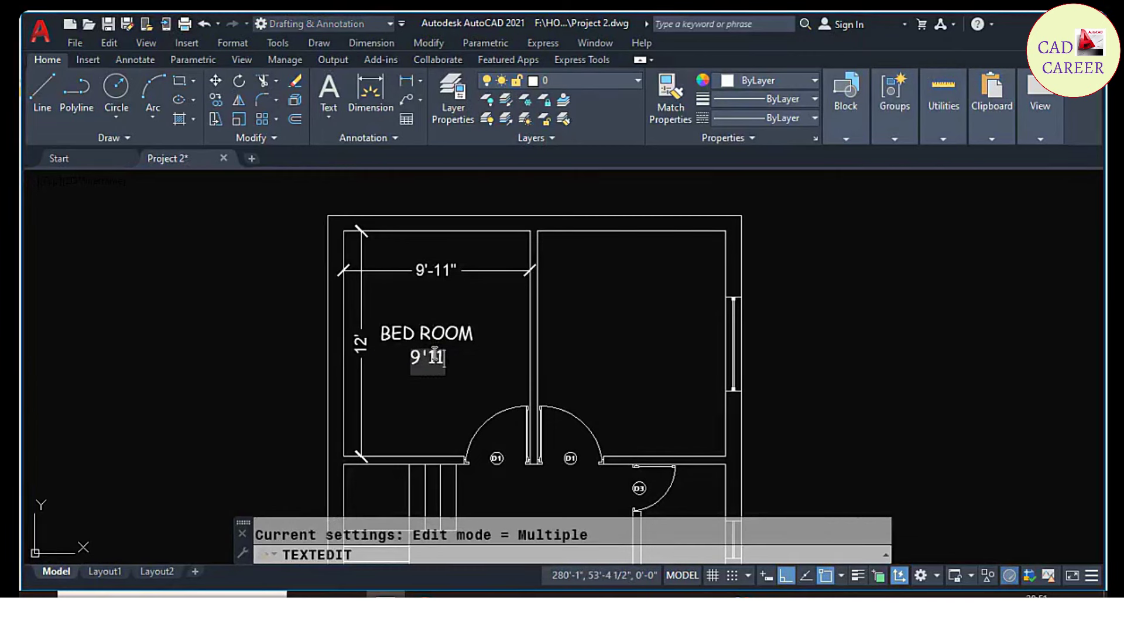
text( X12)
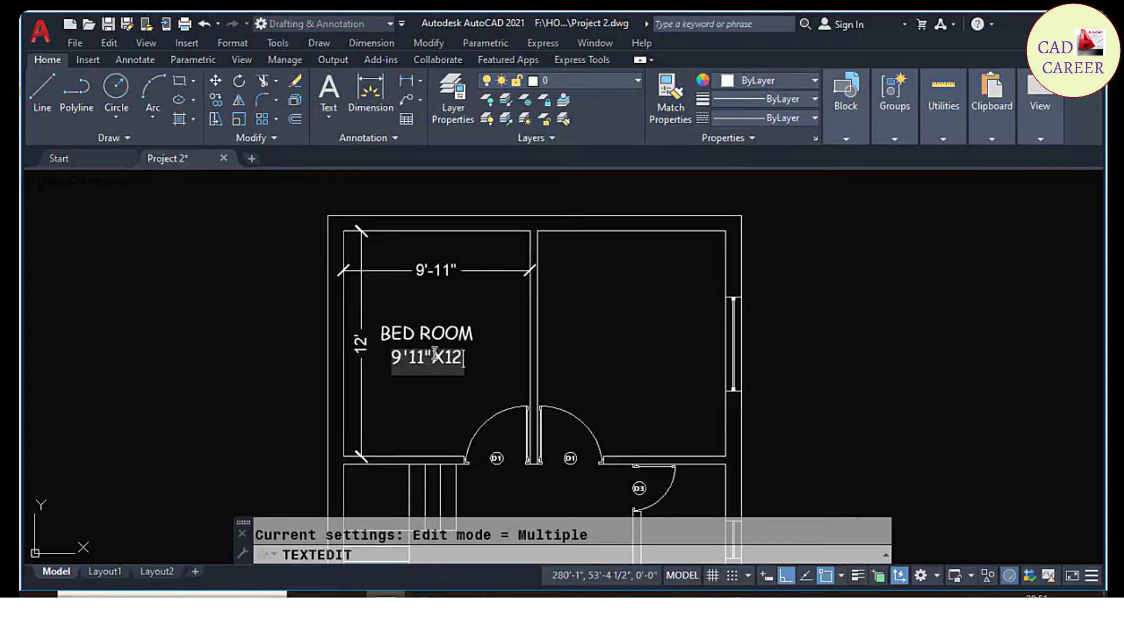
text(')
key(Return)
key(Escape)
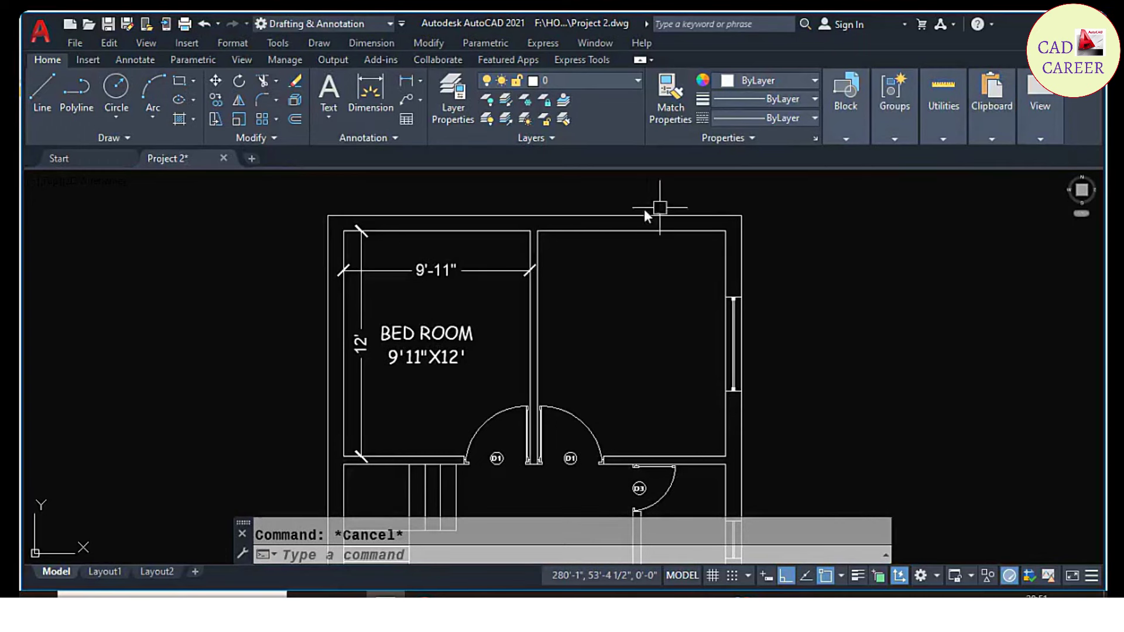
Erase the two measuring dimensions from the bedroom
click(386, 254)
click(355, 301)
text(e)
key(Return)
click(447, 286)
Copy the bedroom label into the upper-right room
click(403, 377)
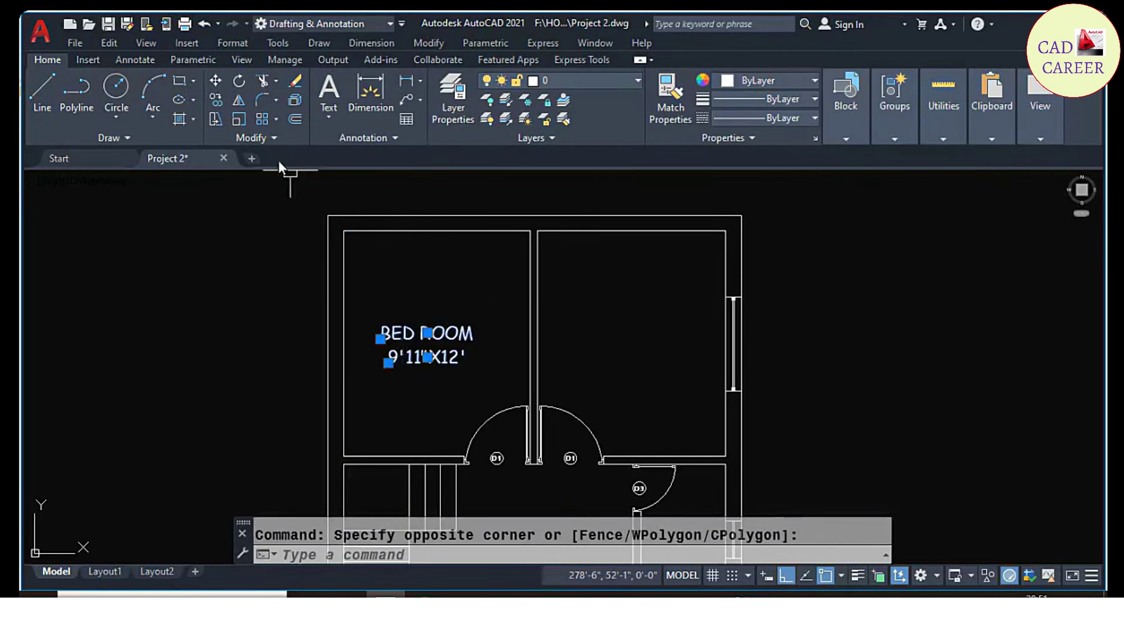
click(216, 100)
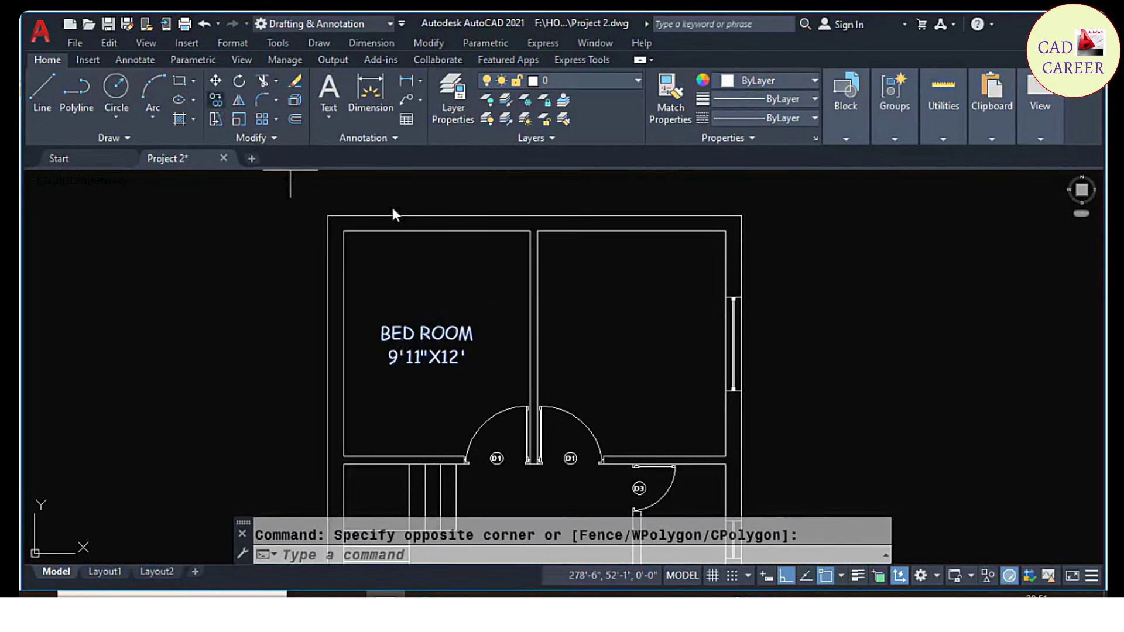
click(439, 231)
click(634, 233)
key(Escape)
Start moving the upper-right room's label with the M (Move) command
middle_drag(652, 301, 637, 301)
click(568, 256)
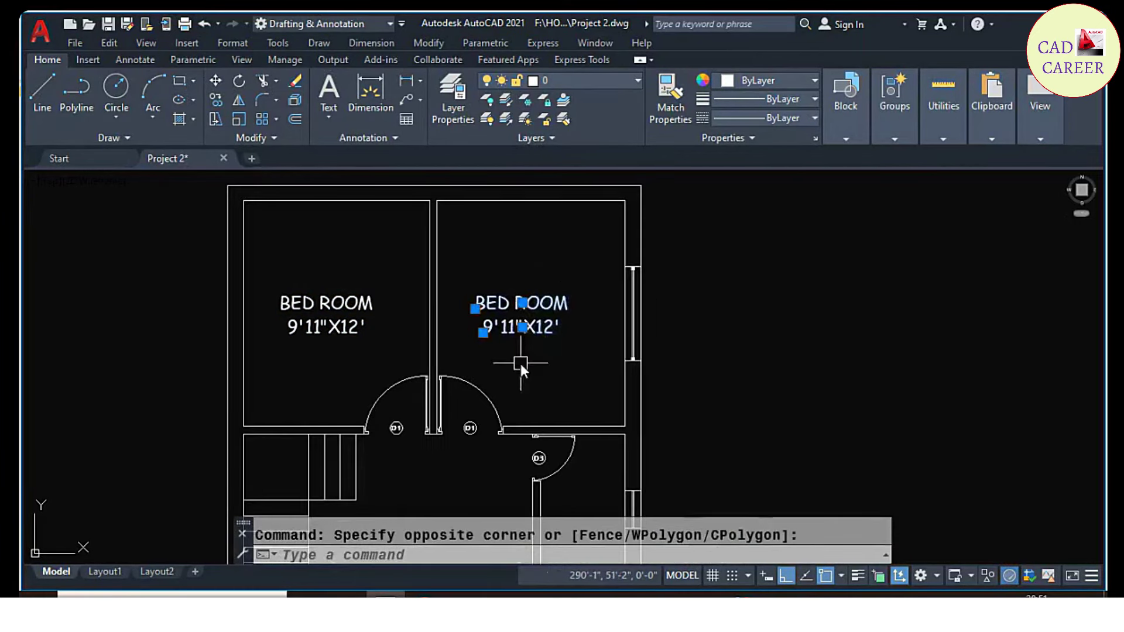
click(710, 270)
text(m)
key(Return)
click(806, 276)
scroll(538, 259, down, 4)
scroll(538, 258, down, 2)
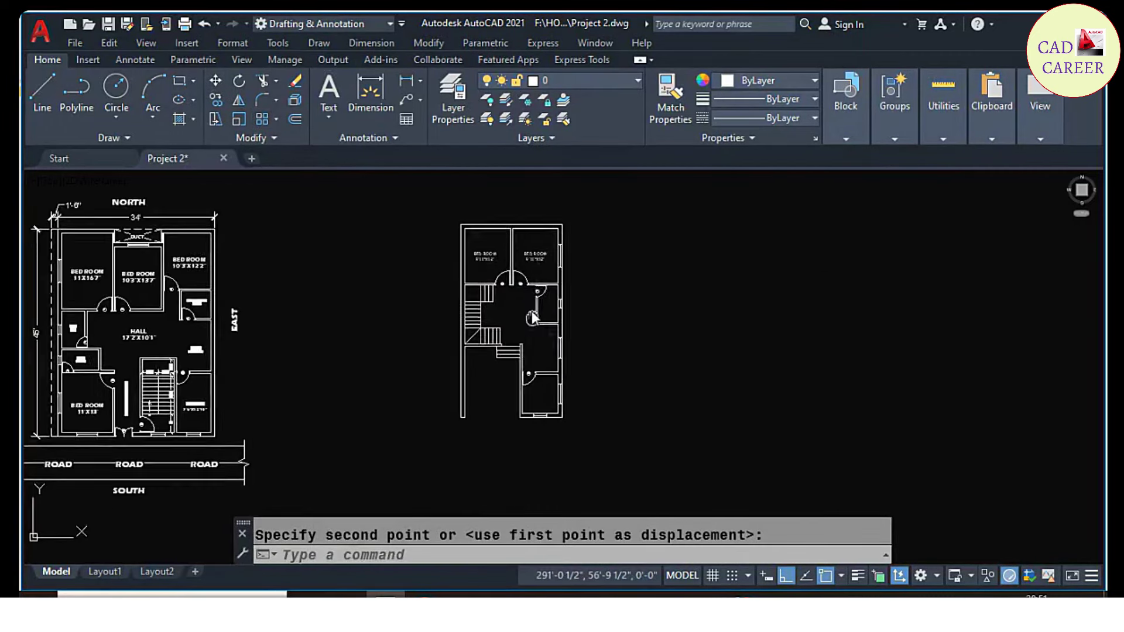
scroll(498, 232, up, 4)
Copy the left bedroom label down into the lower-left space
click(476, 213)
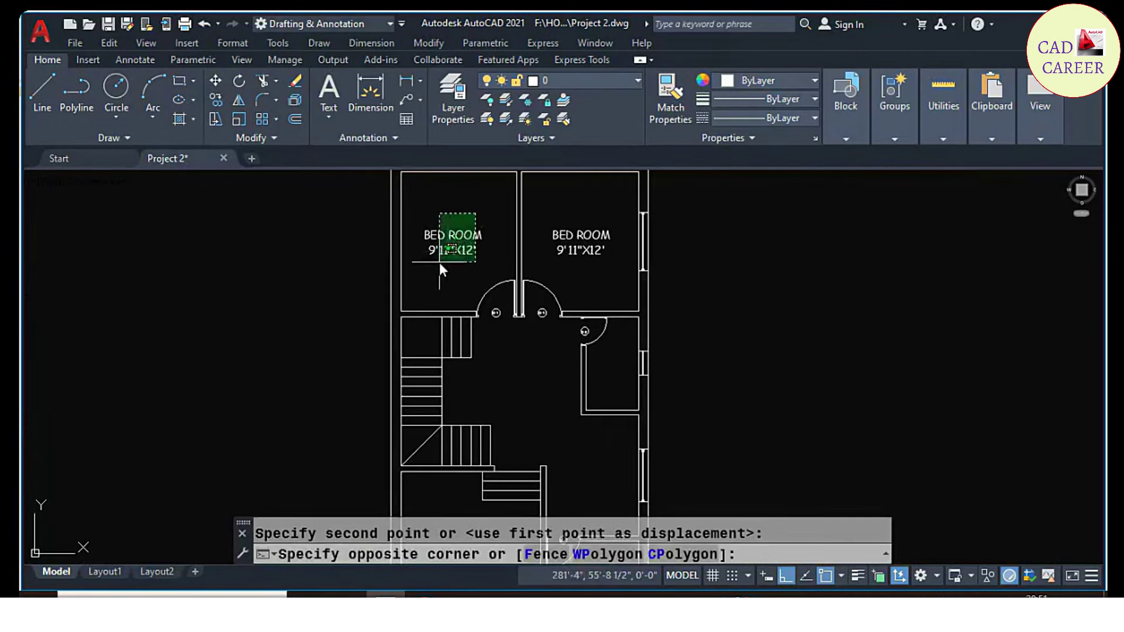
click(438, 261)
click(216, 100)
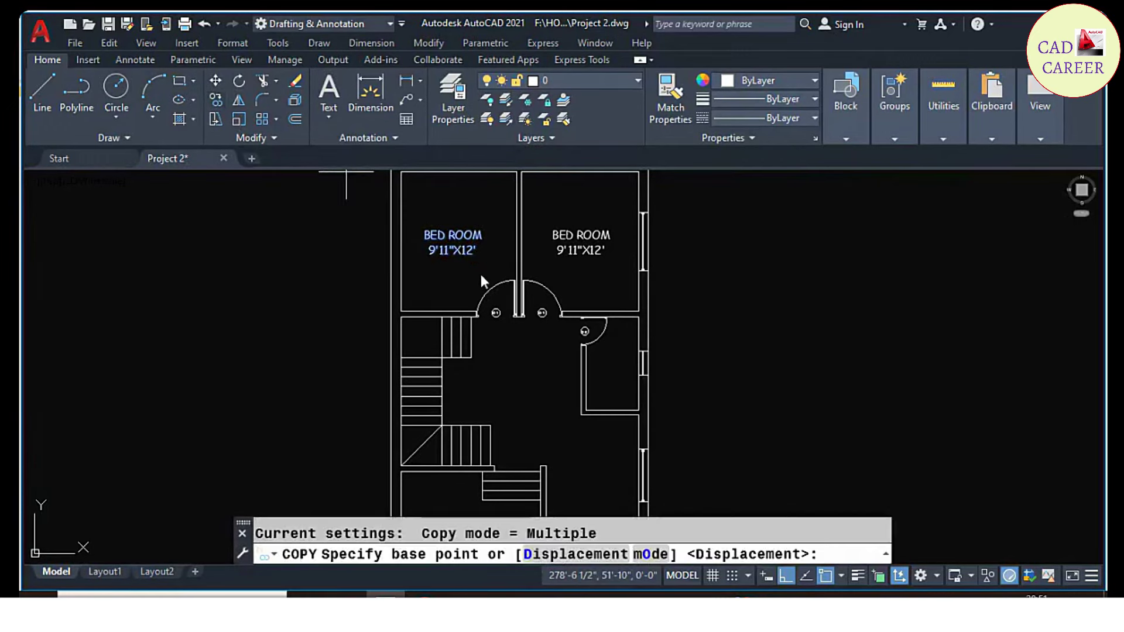
click(459, 241)
scroll(459, 239, down, 3)
scroll(466, 357, up, 3)
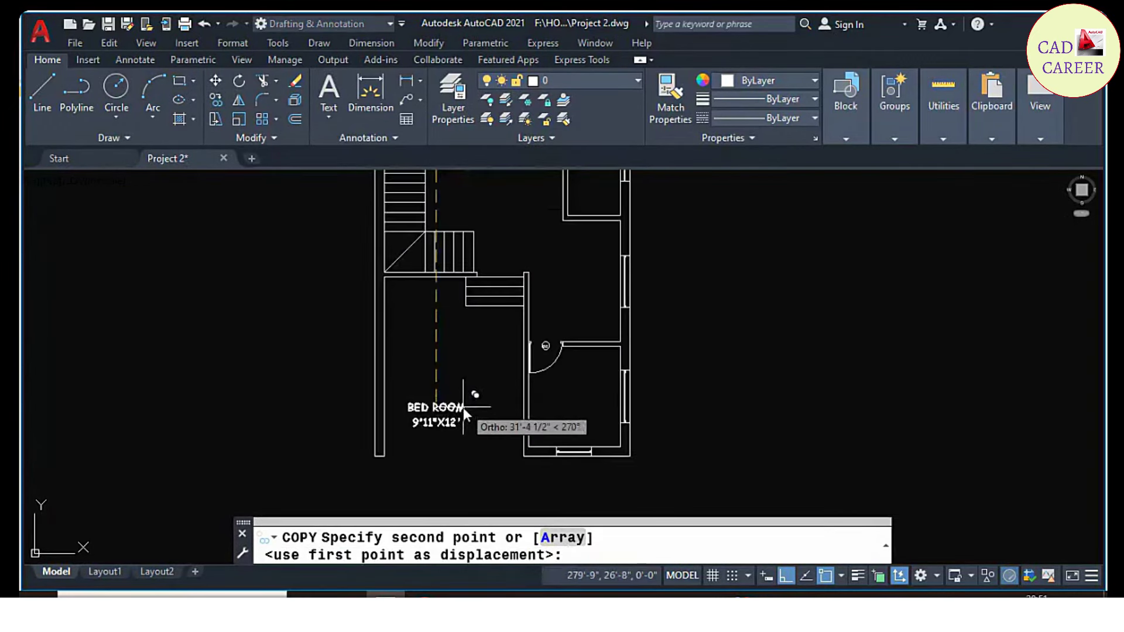
scroll(461, 371, up, 2)
click(459, 322)
key(Escape)
Move the copied label to centre it in the lower-left space
click(462, 284)
click(421, 349)
click(218, 82)
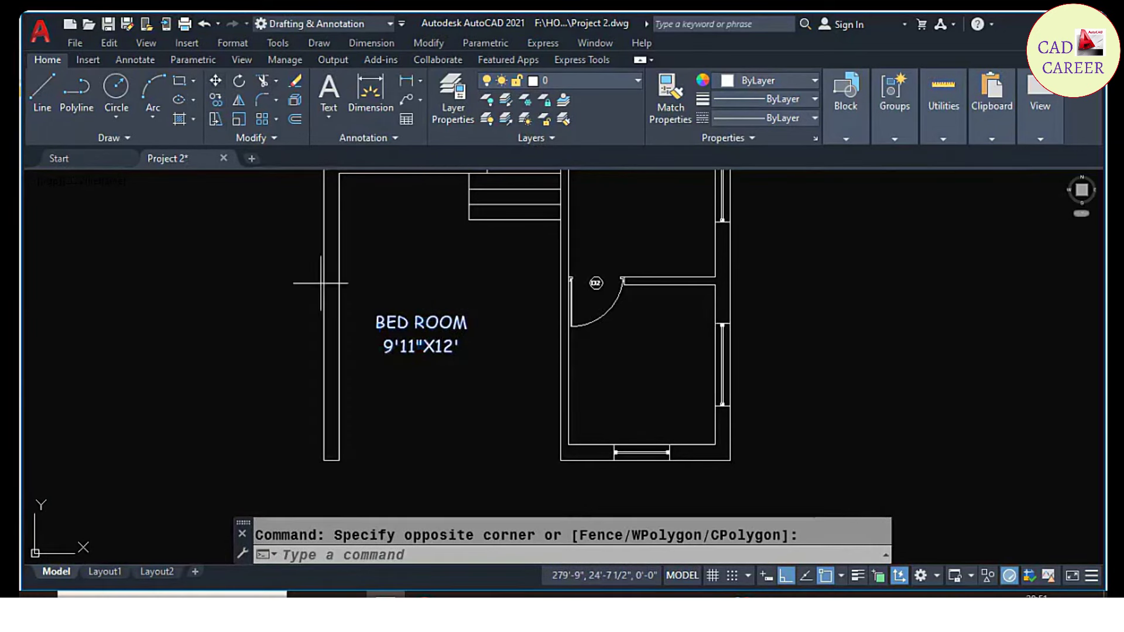
click(400, 426)
click(420, 426)
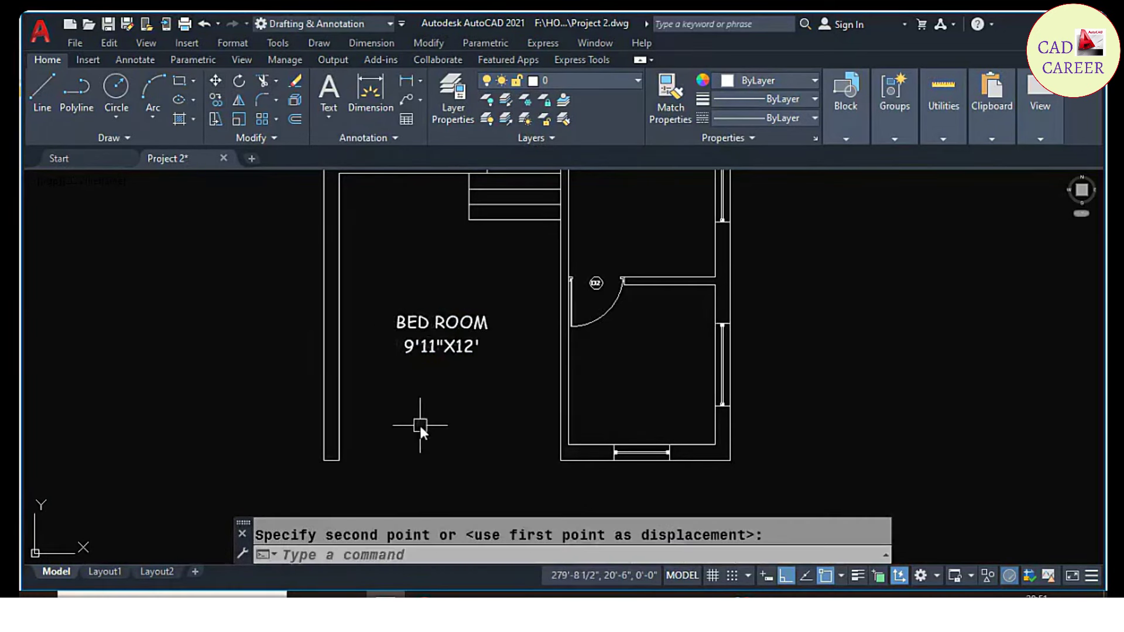
Rename the copied label's BED ROOM text to PARKING
click(436, 323)
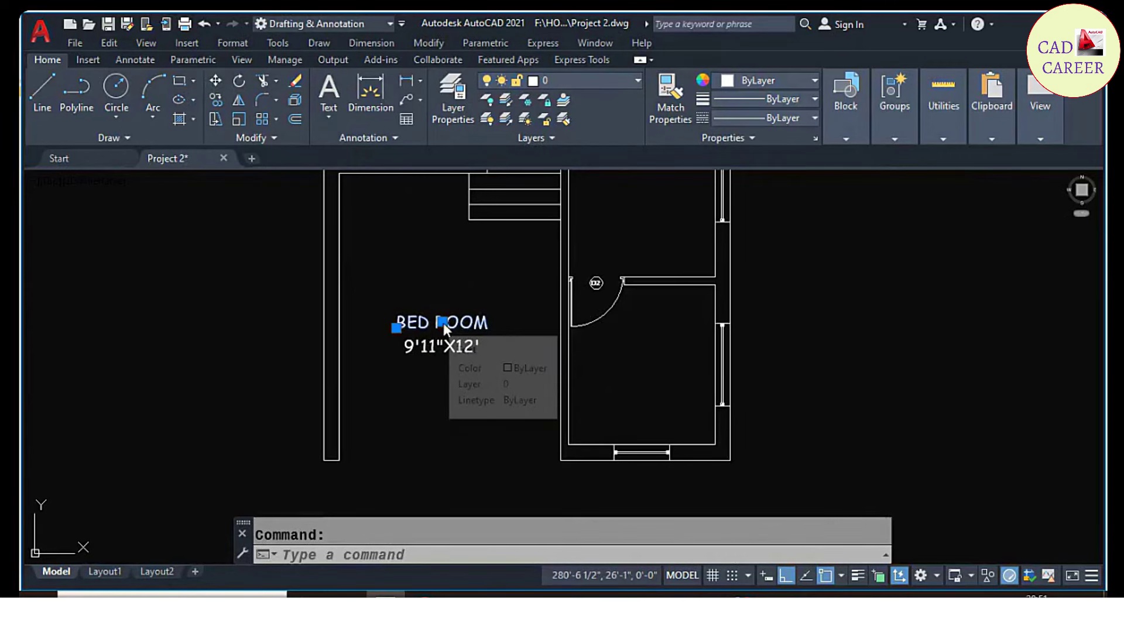
double_click(444, 322)
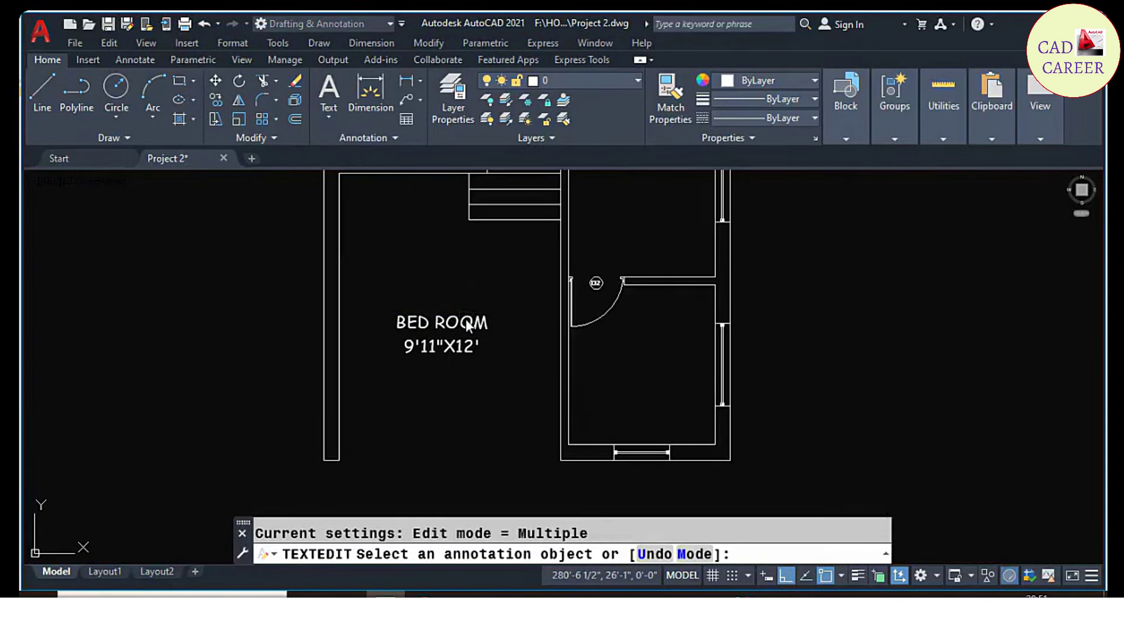
click(466, 319)
text(PARKING)
key(Return)
key(Escape)
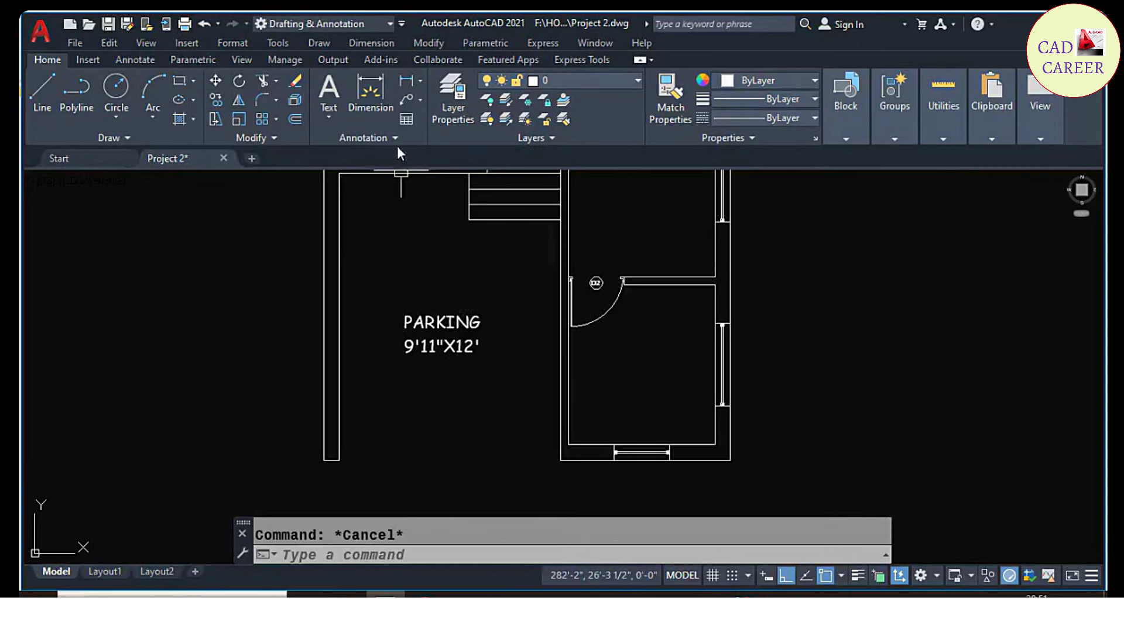
Add linear dimensions for the parking space's 12' width and 15'-6" height
click(407, 83)
click(340, 406)
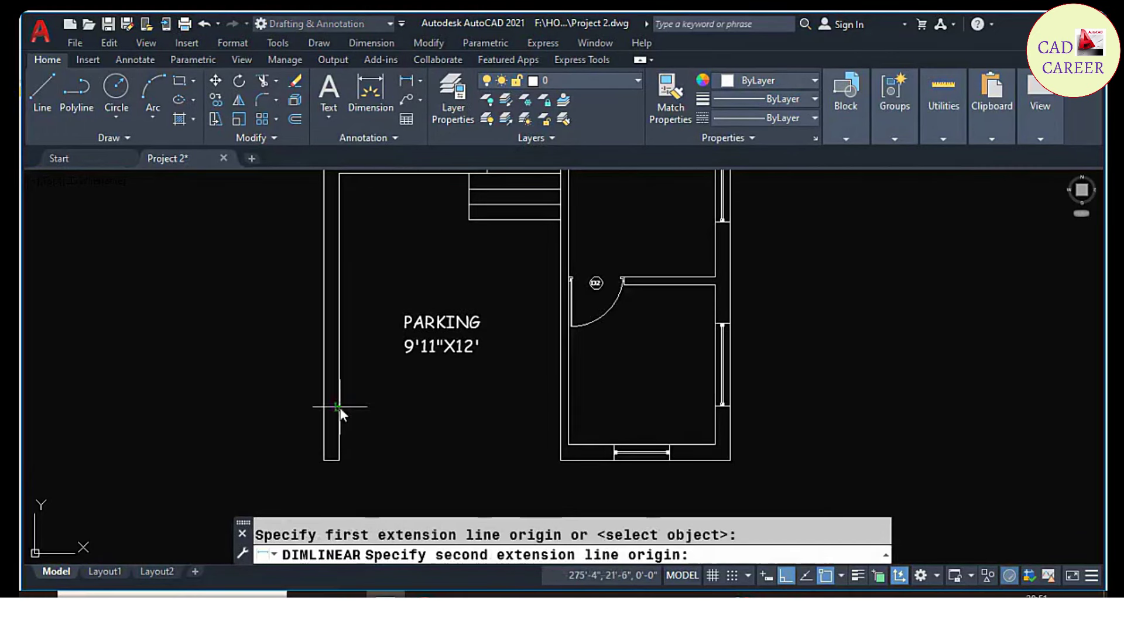
click(557, 406)
click(511, 409)
middle_drag(399, 271, 398, 291)
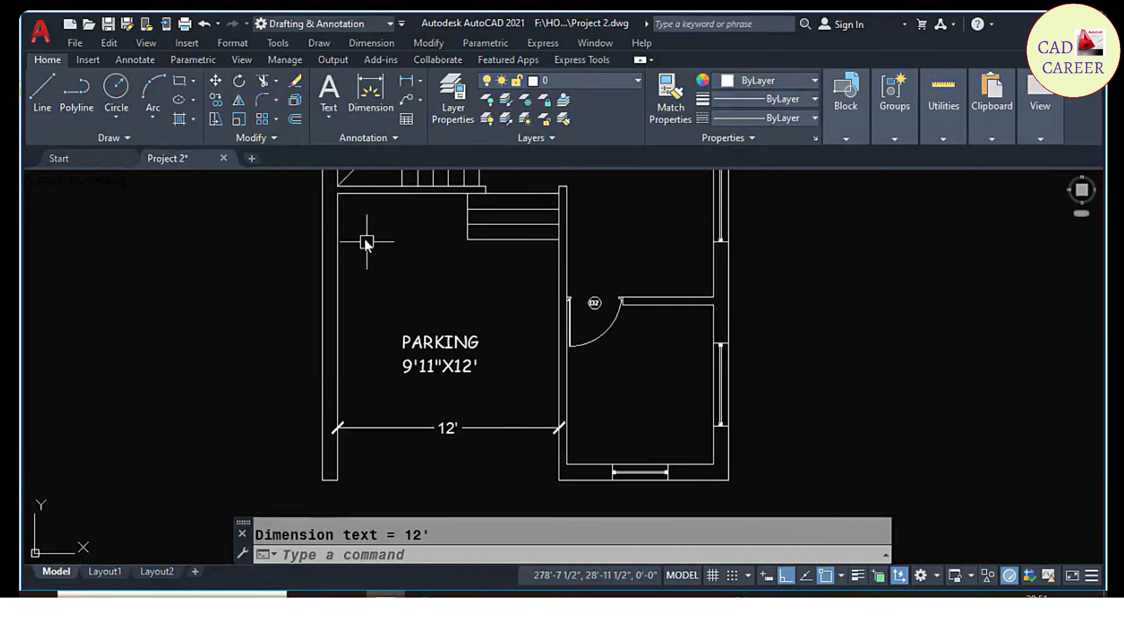
key(Return)
click(340, 198)
click(336, 478)
click(357, 362)
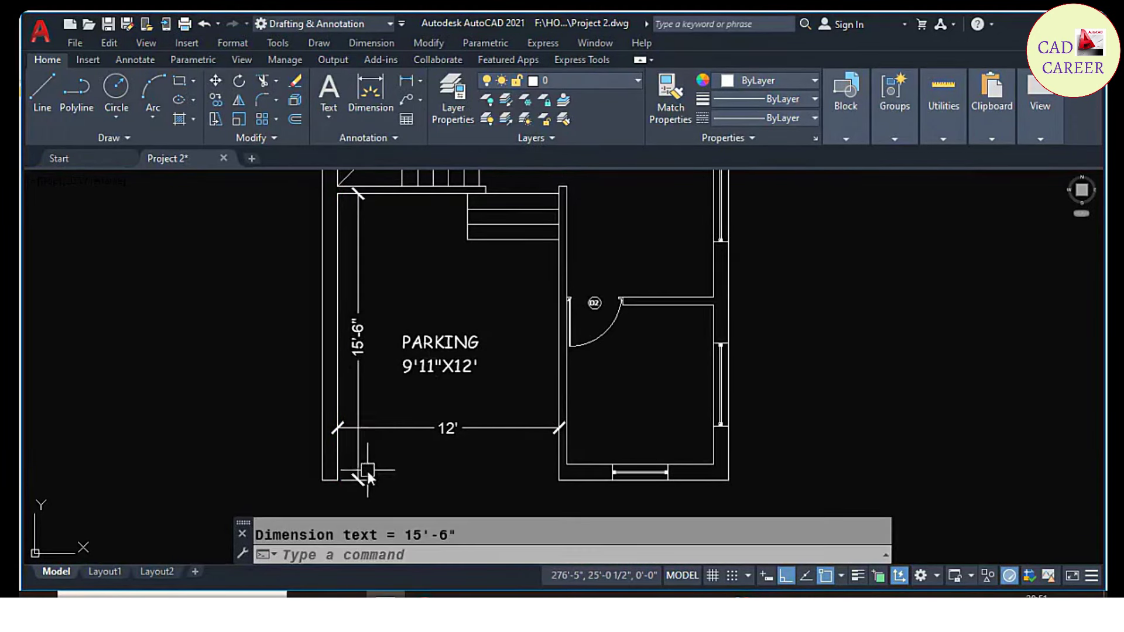
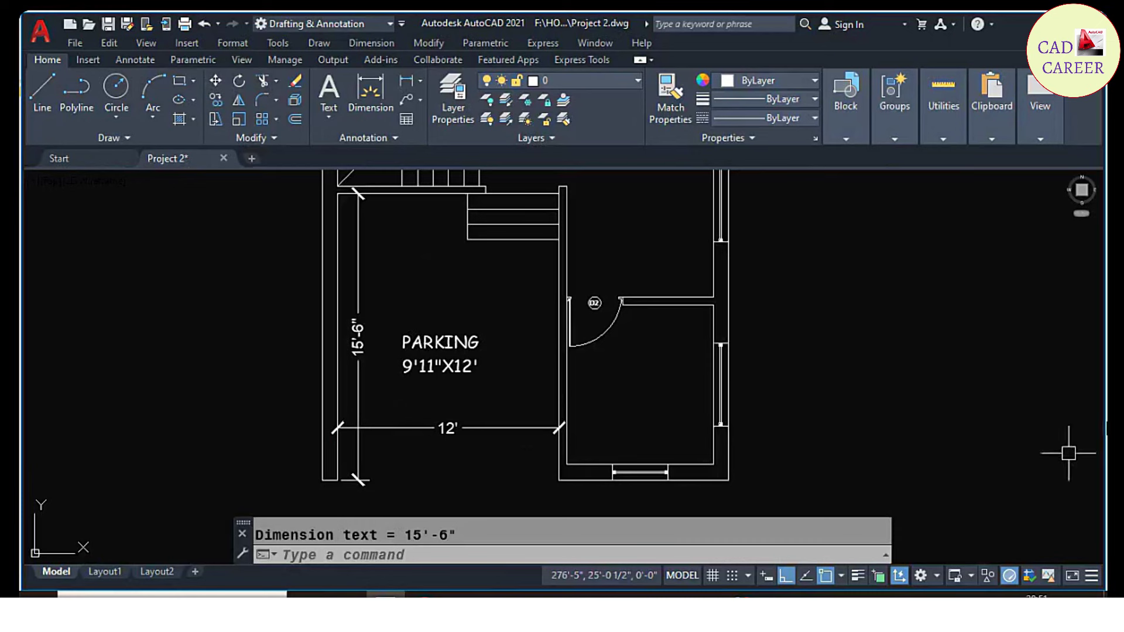
Draw a 12-inch line segment from the parking area's right wall corner
middle_drag(361, 418, 365, 372)
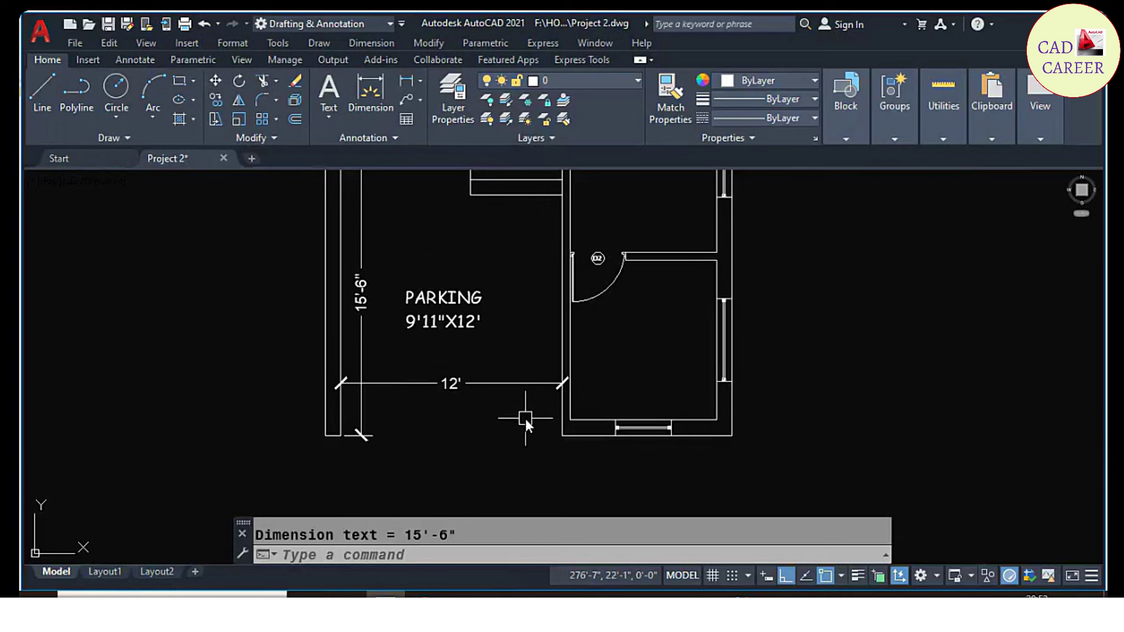
click(42, 91)
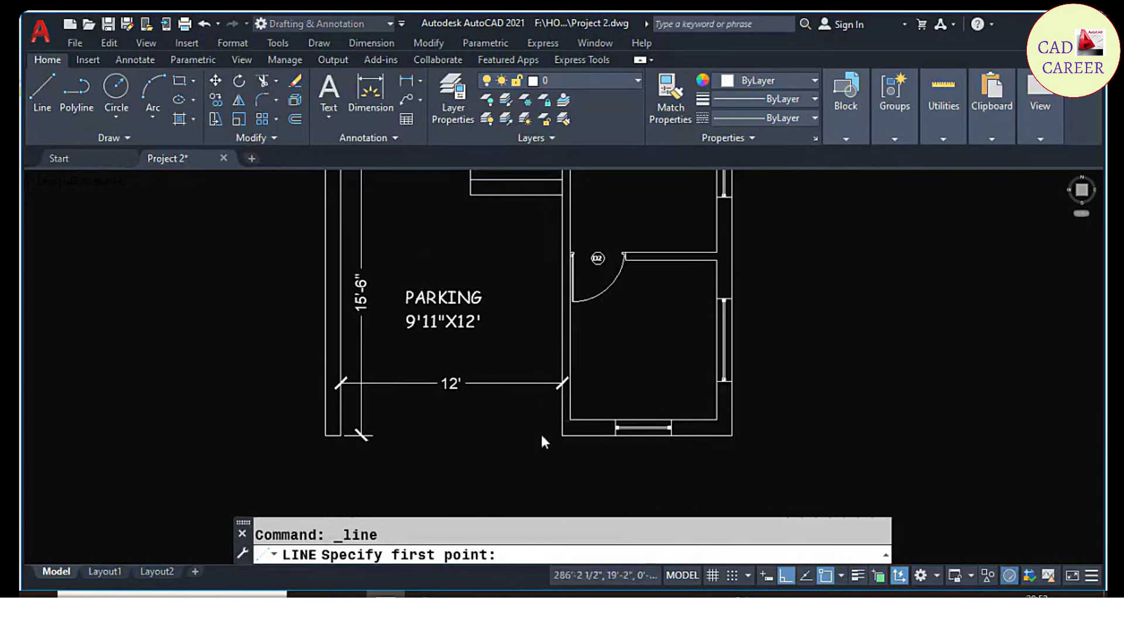
scroll(541, 441, up, 4)
click(591, 431)
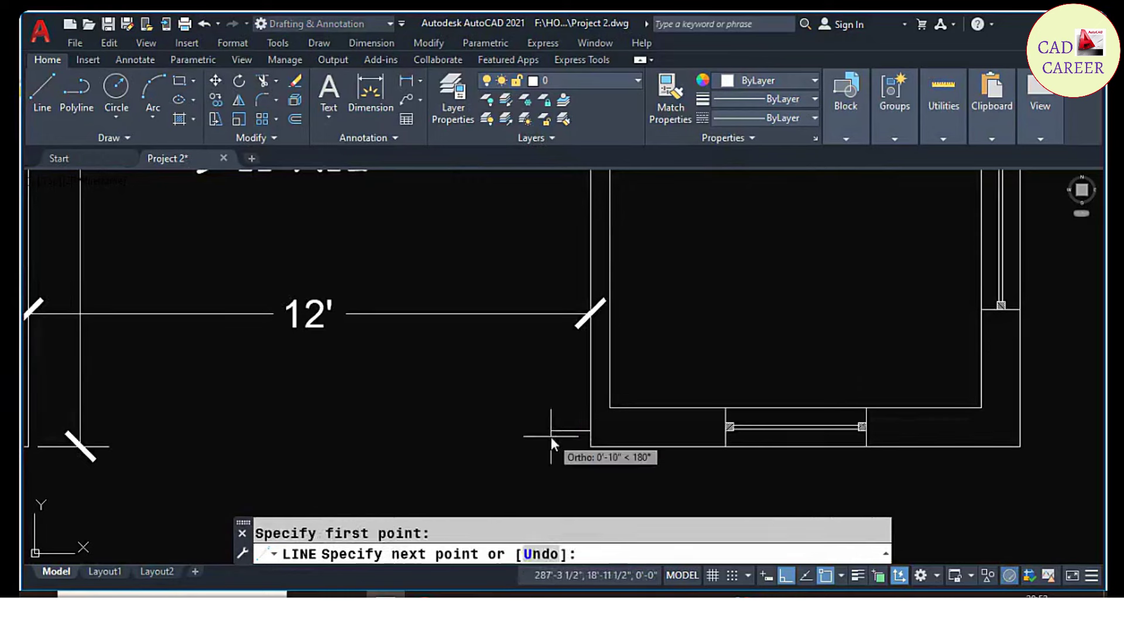
text(12)
key(Return)
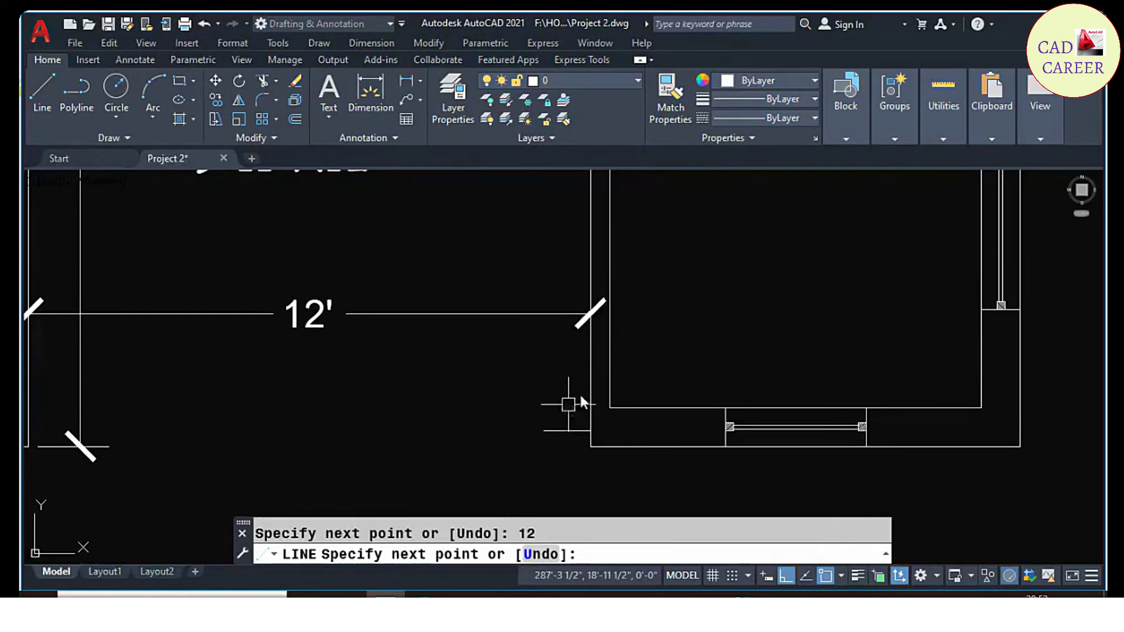
key(Escape)
middle_drag(504, 394, 633, 382)
key(space)
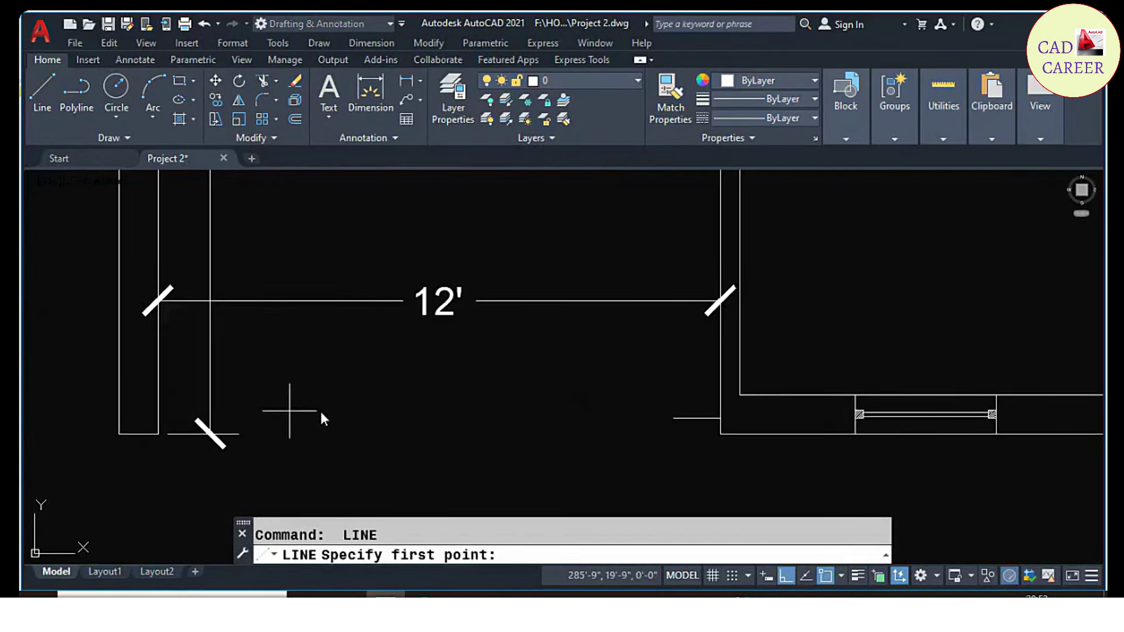
key(Escape)
Copy the 12-inch segment to the left wall corner of the parking
click(674, 417)
click(216, 100)
click(672, 417)
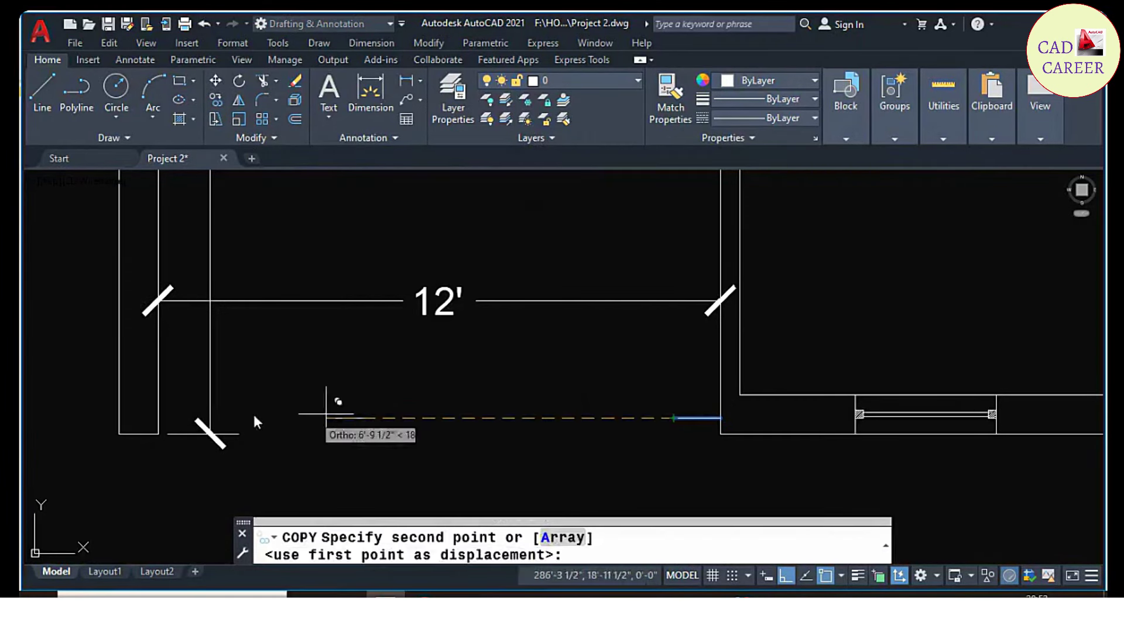
click(157, 419)
key(Escape)
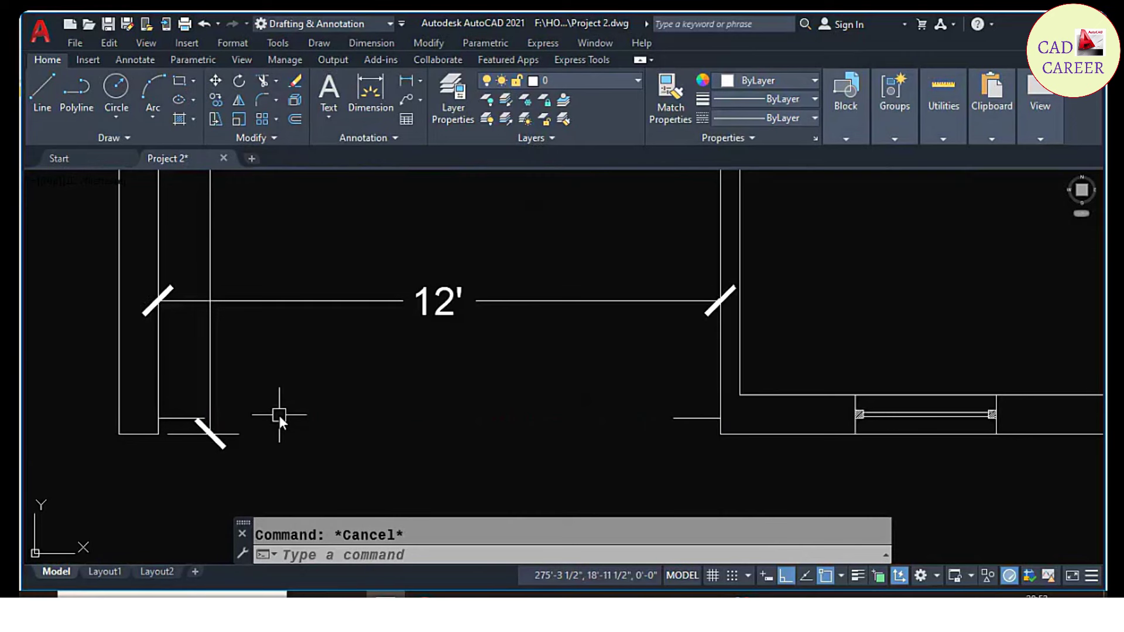
Draw a line across the parking opening between the two wall segments
text(L)
key(Return)
click(209, 418)
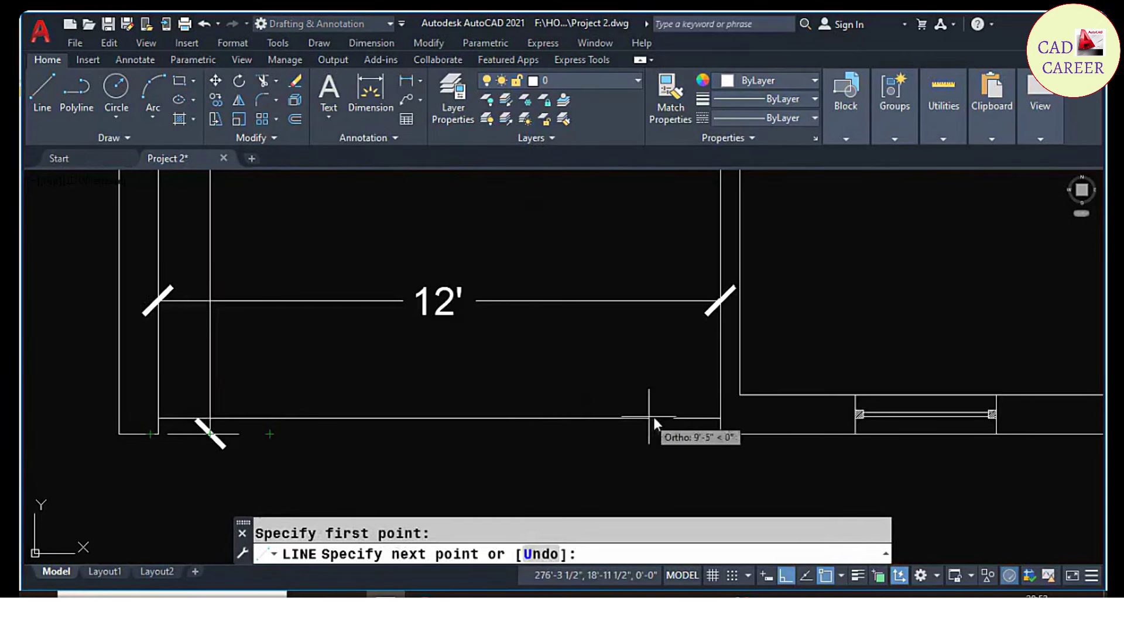
key(Escape)
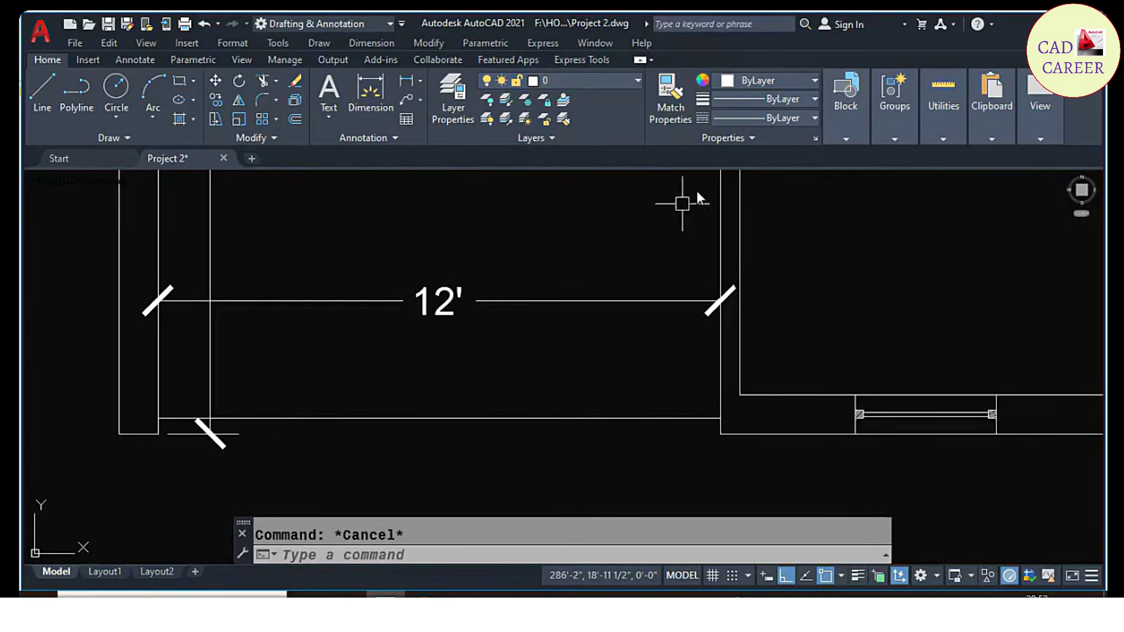
Load the ZIGZAG linetype from acadiso.lin and window-select the parking-front line
click(770, 118)
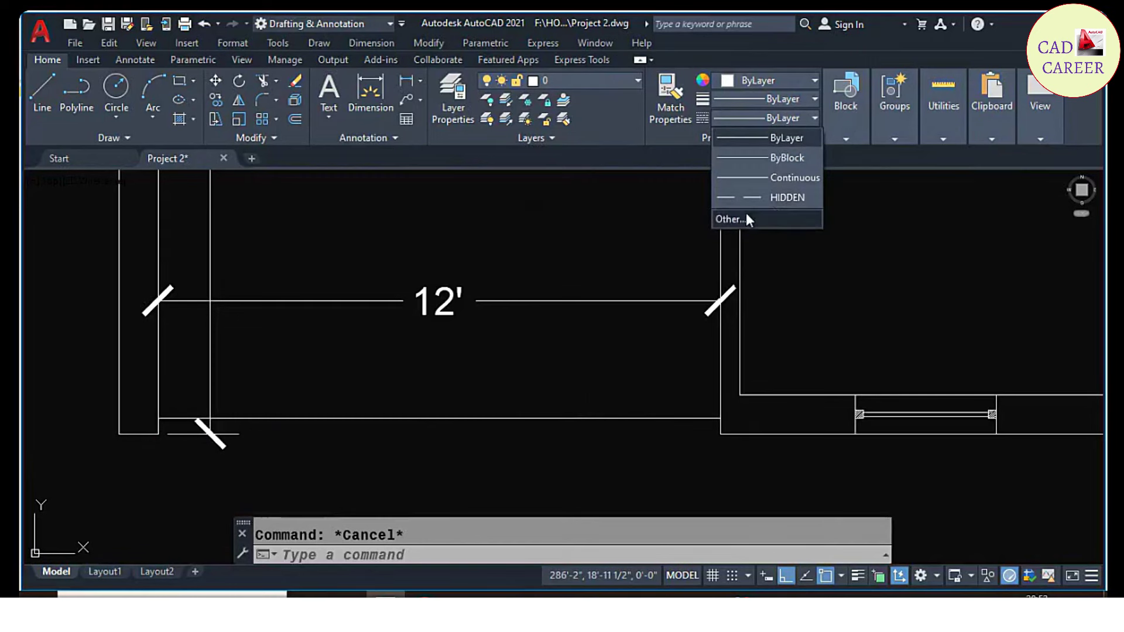
click(744, 219)
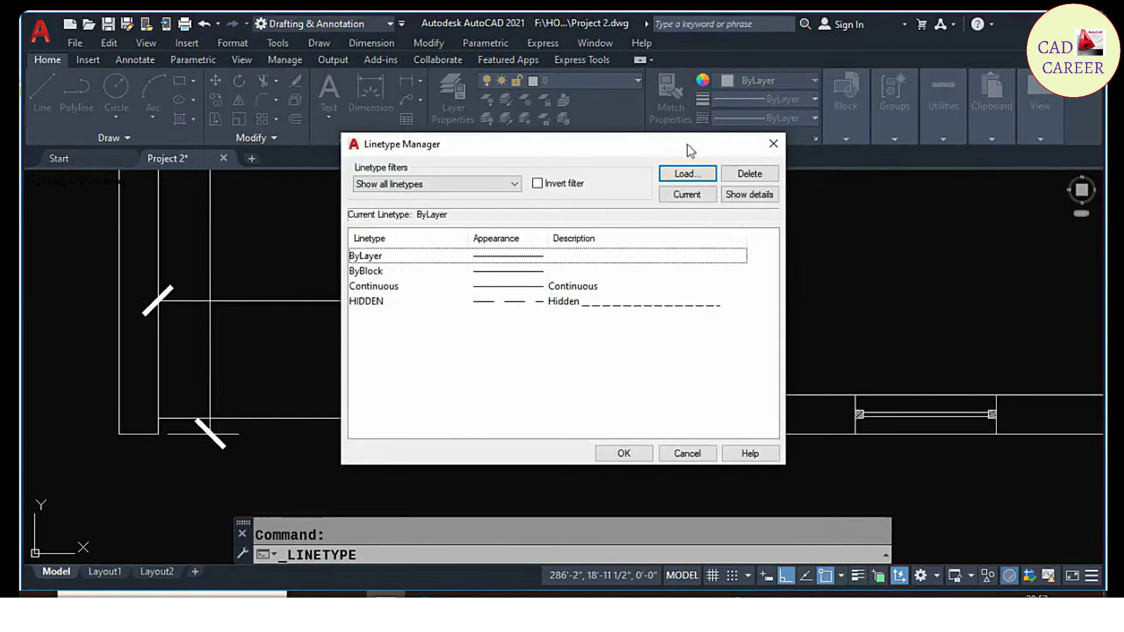
click(696, 178)
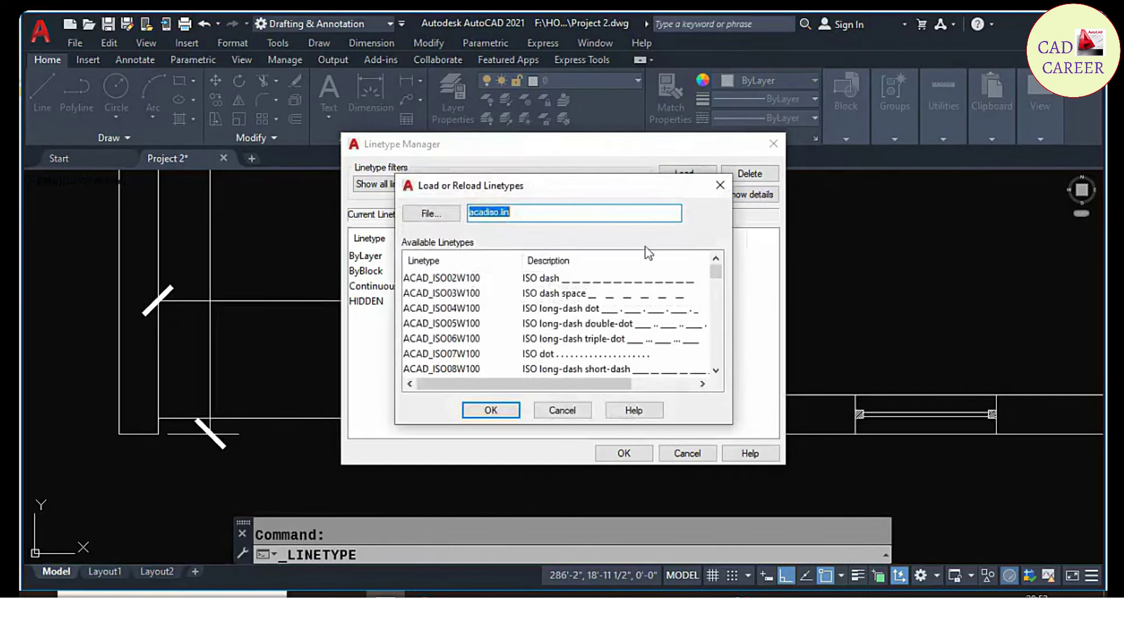
click(536, 340)
key(End)
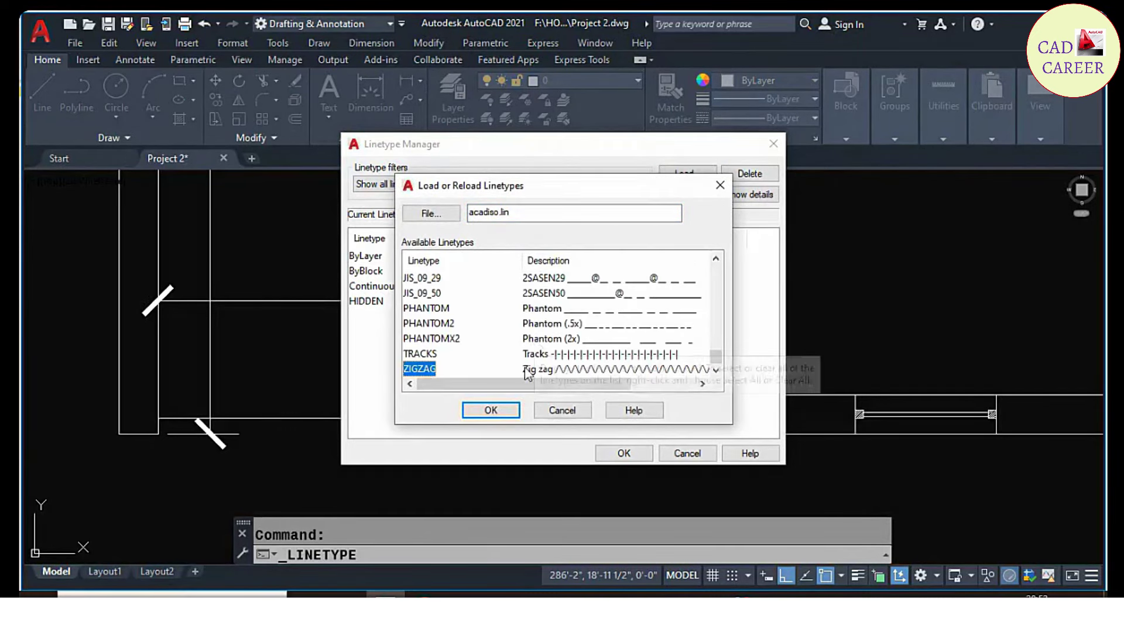
click(492, 410)
click(625, 454)
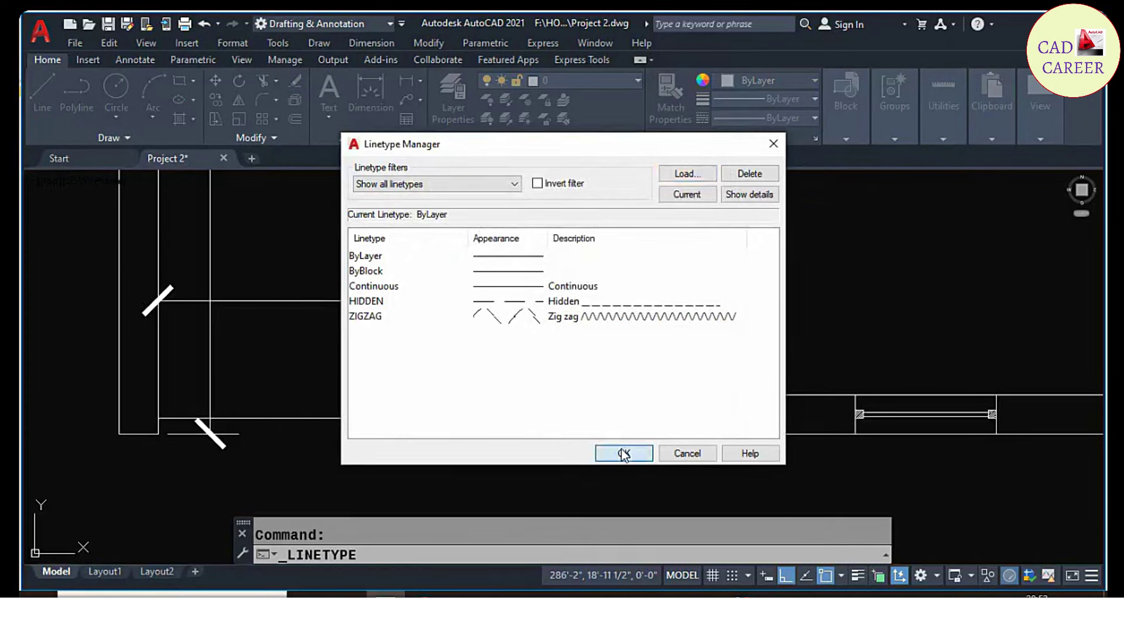
drag(541, 376, 504, 448)
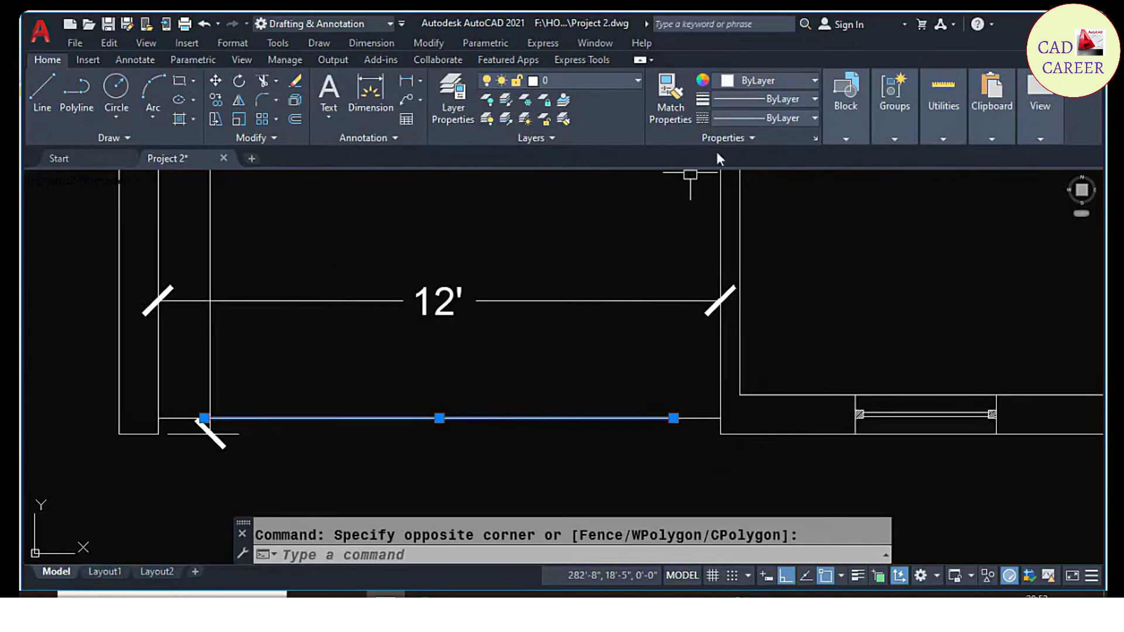
Apply the ZIGZAG linetype to the line across the parking front
click(772, 120)
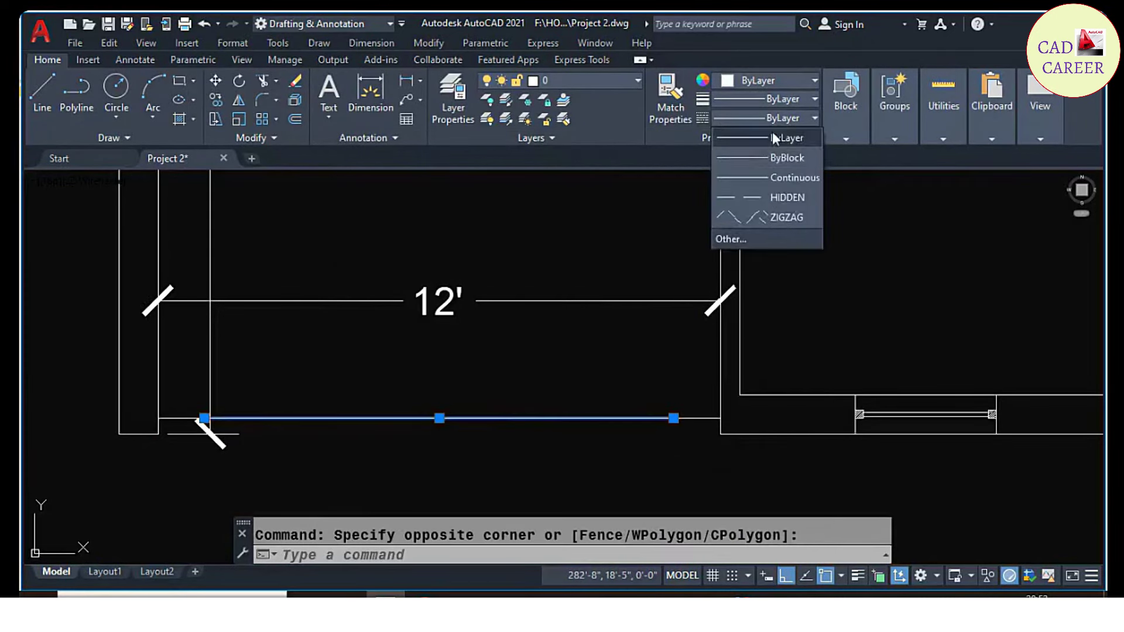
click(775, 218)
key(Escape)
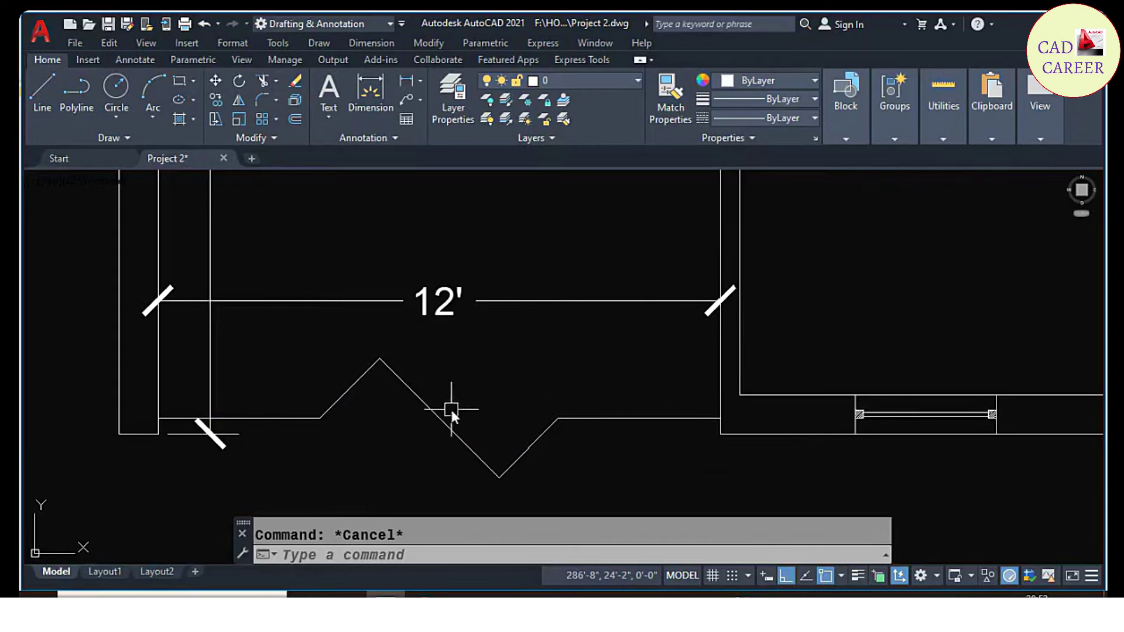
click(447, 414)
right_click(440, 419)
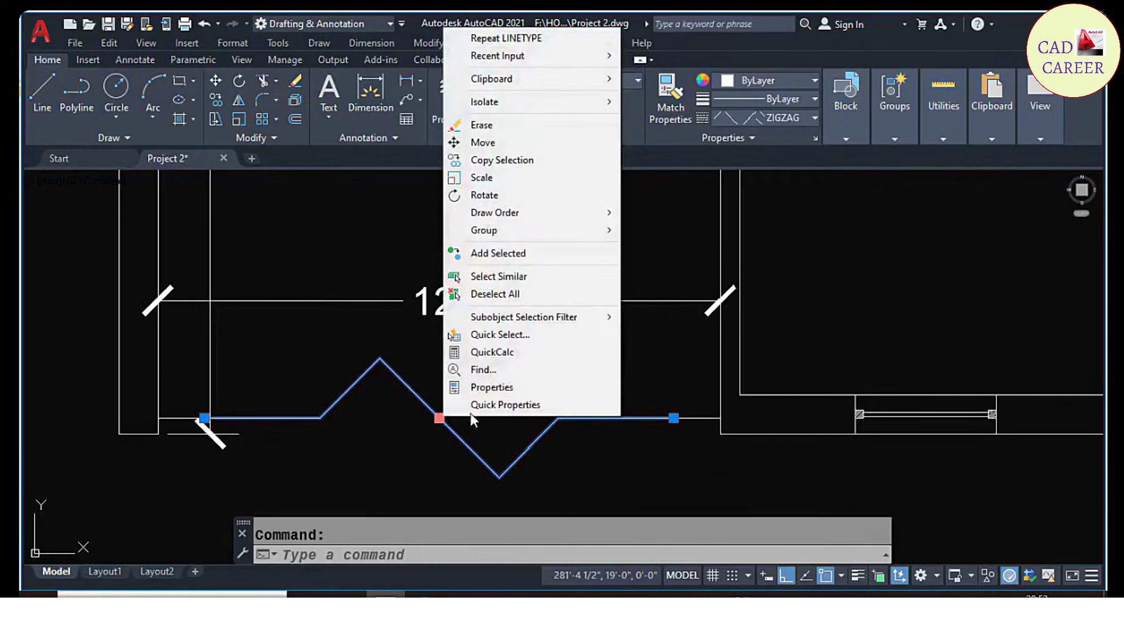
key(Escape)
key(Escape)
Set the global linetype scale (LTS) to 1 and review the zigzag
text(LTS)
key(Return)
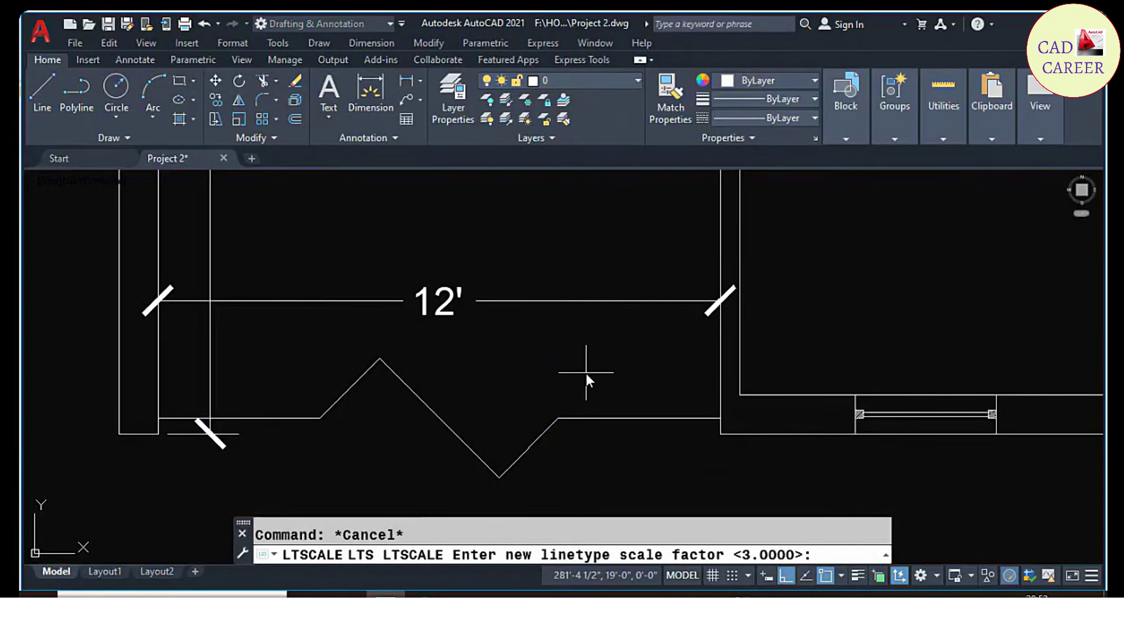
text(1)
key(Return)
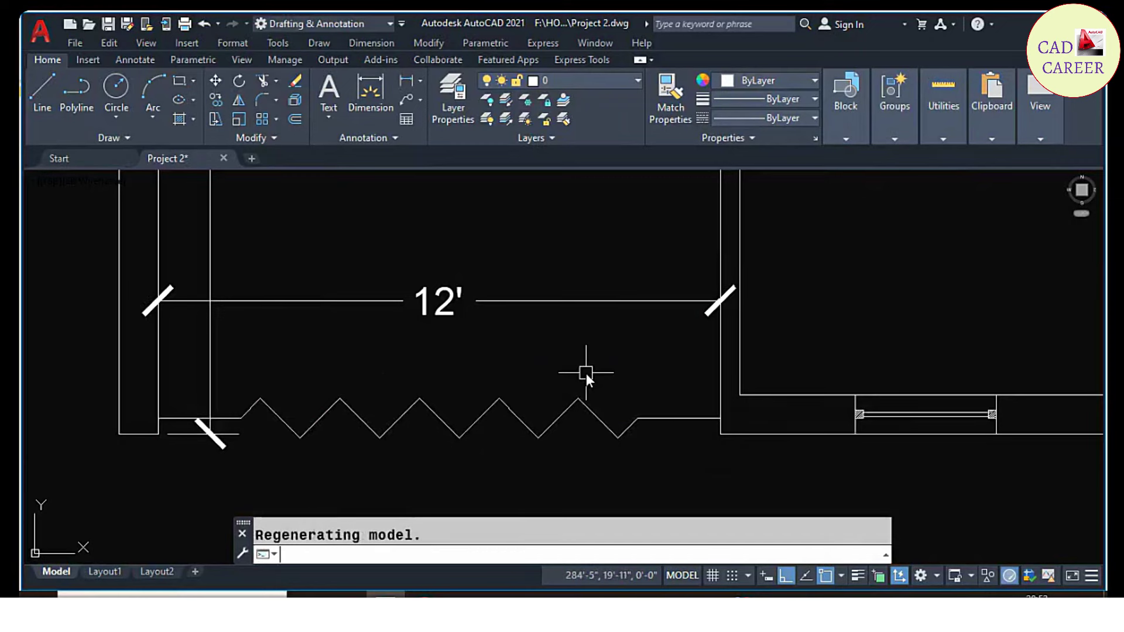
scroll(585, 390, down, 7)
scroll(597, 375, down, 1)
scroll(616, 367, down, 3)
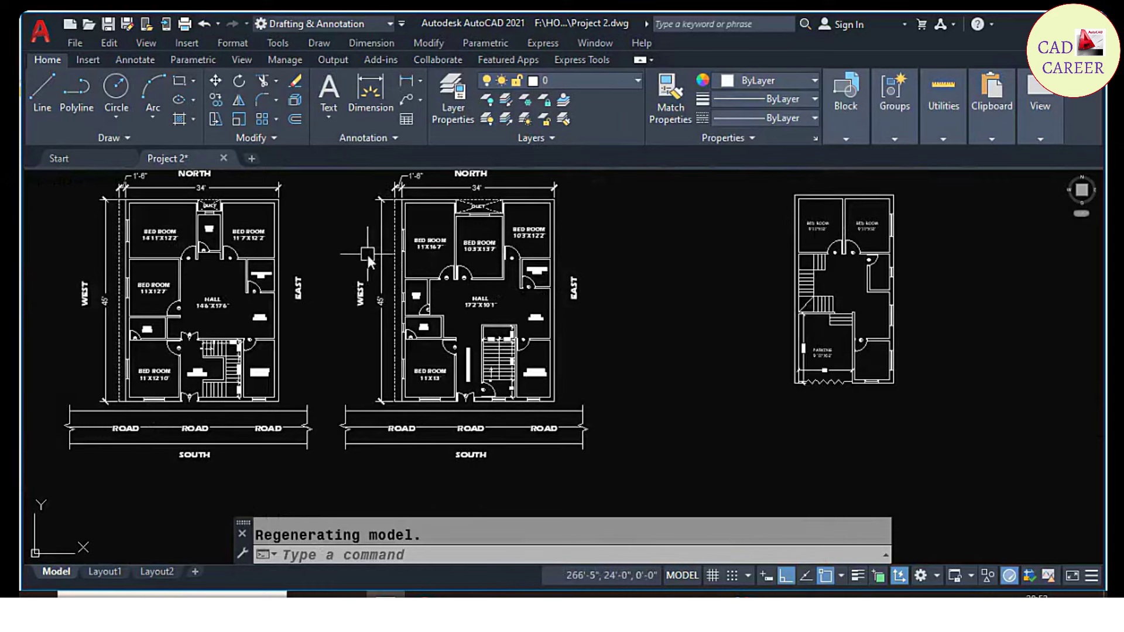
scroll(403, 251, up, 4)
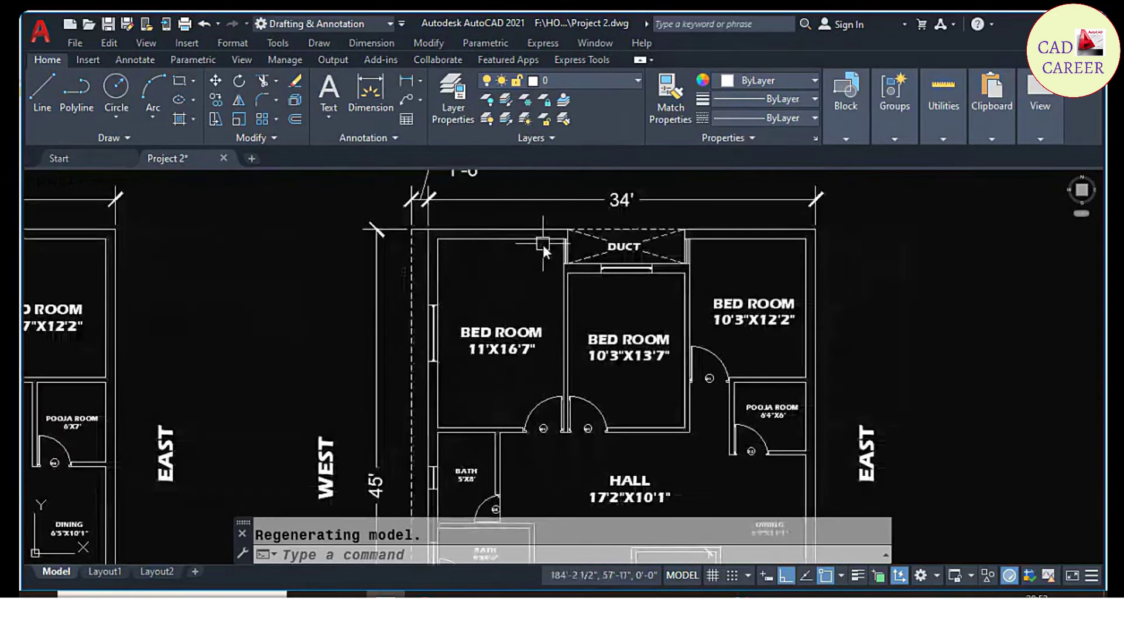
middle_drag(634, 245, 492, 245)
scroll(493, 245, down, 4)
middle_drag(660, 339, 576, 330)
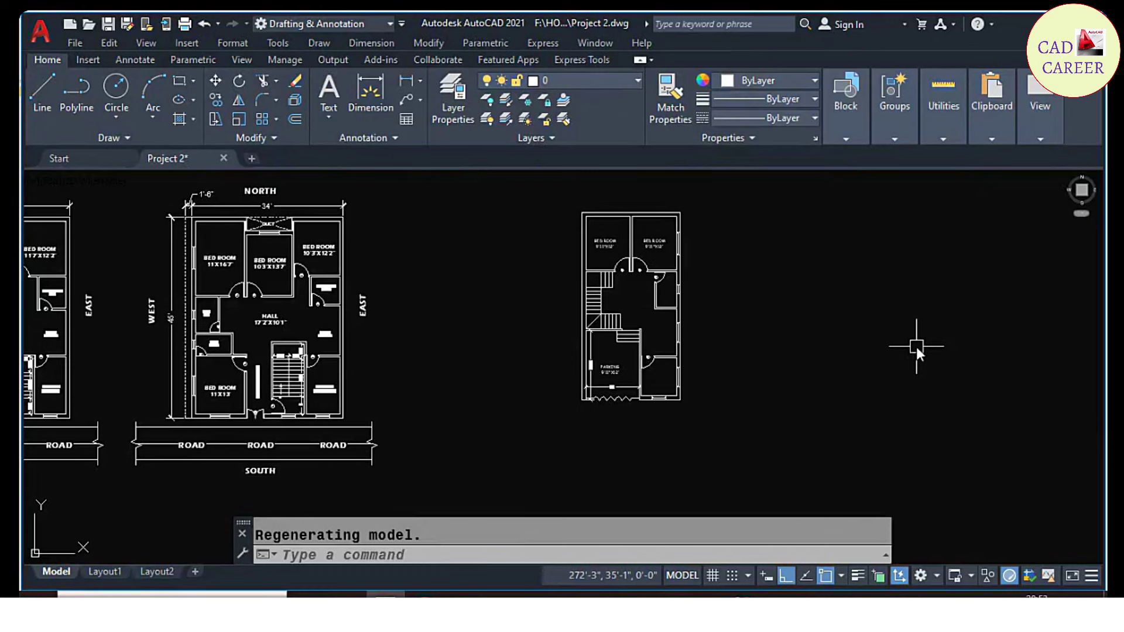
scroll(633, 410, up, 6)
scroll(631, 407, up, 2)
middle_drag(504, 365, 498, 403)
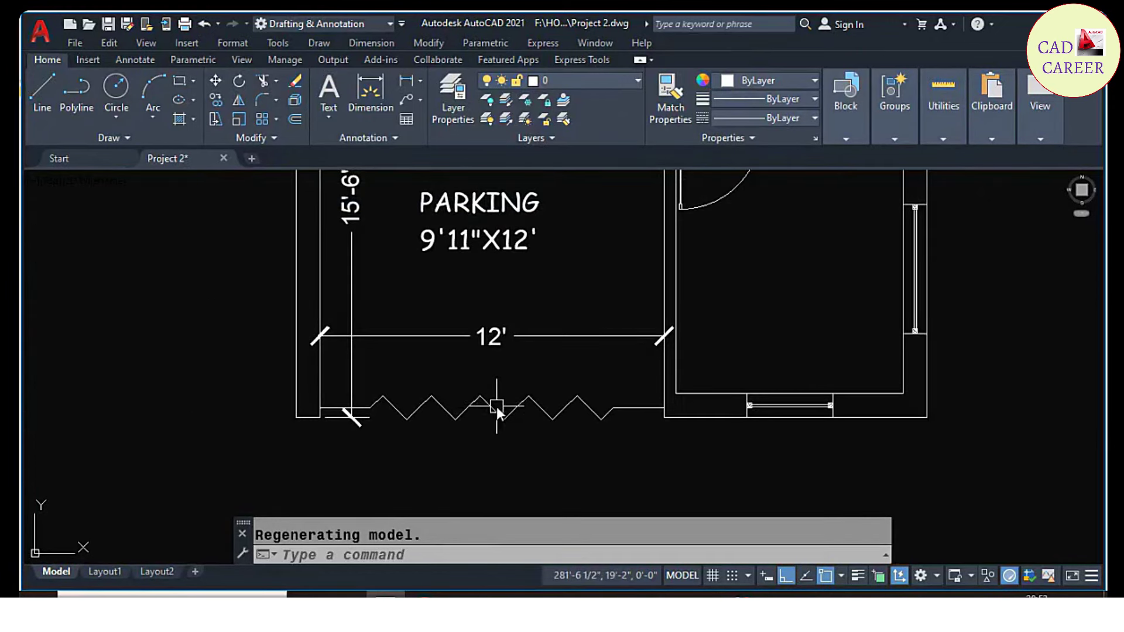
Give the parking-front zigzag line its own linetype scale of 0.4 in Properties
click(516, 405)
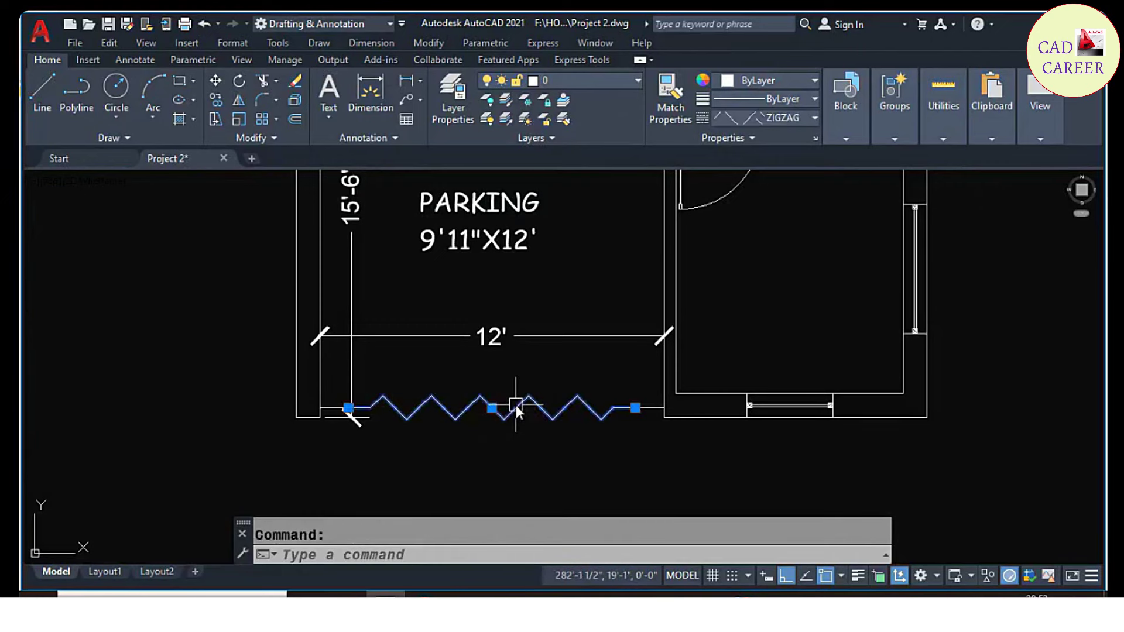
right_click(515, 406)
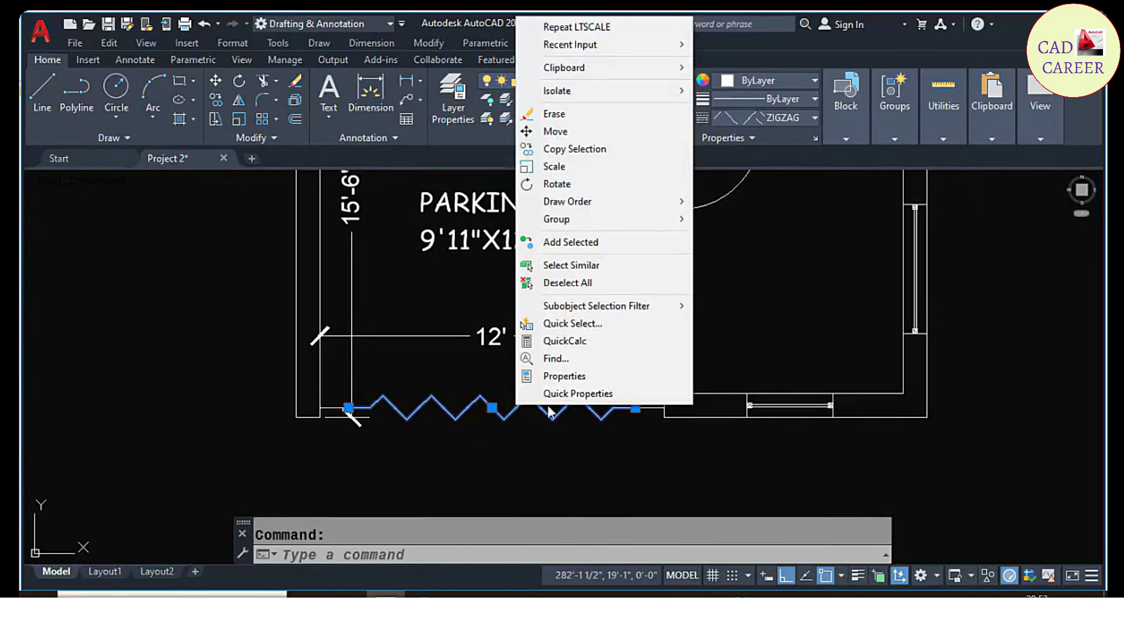
click(568, 376)
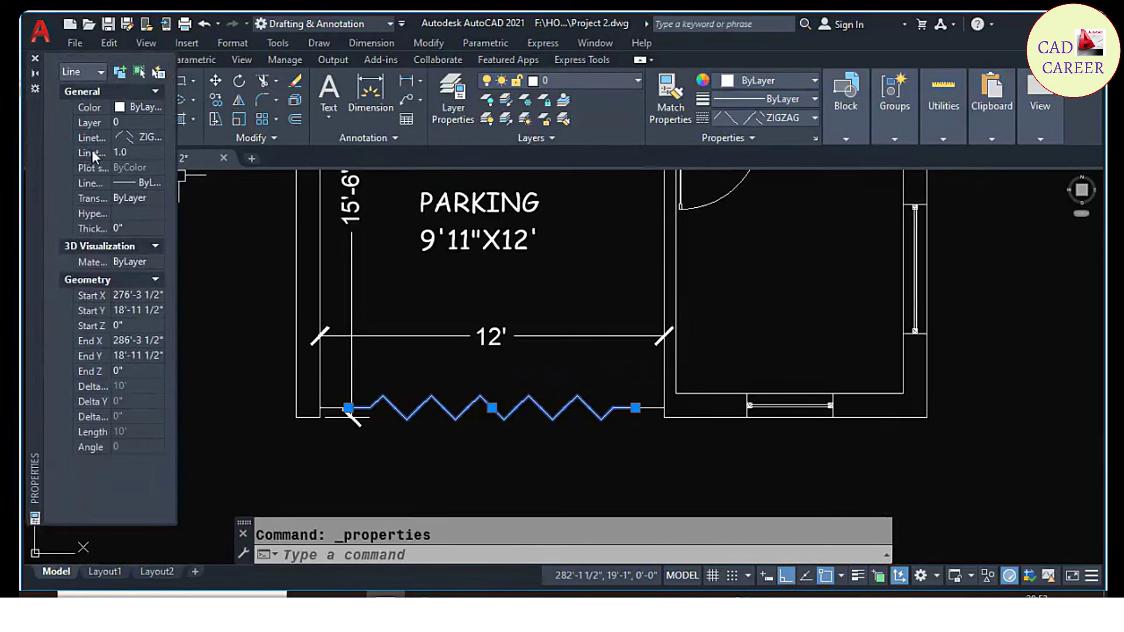
click(129, 154)
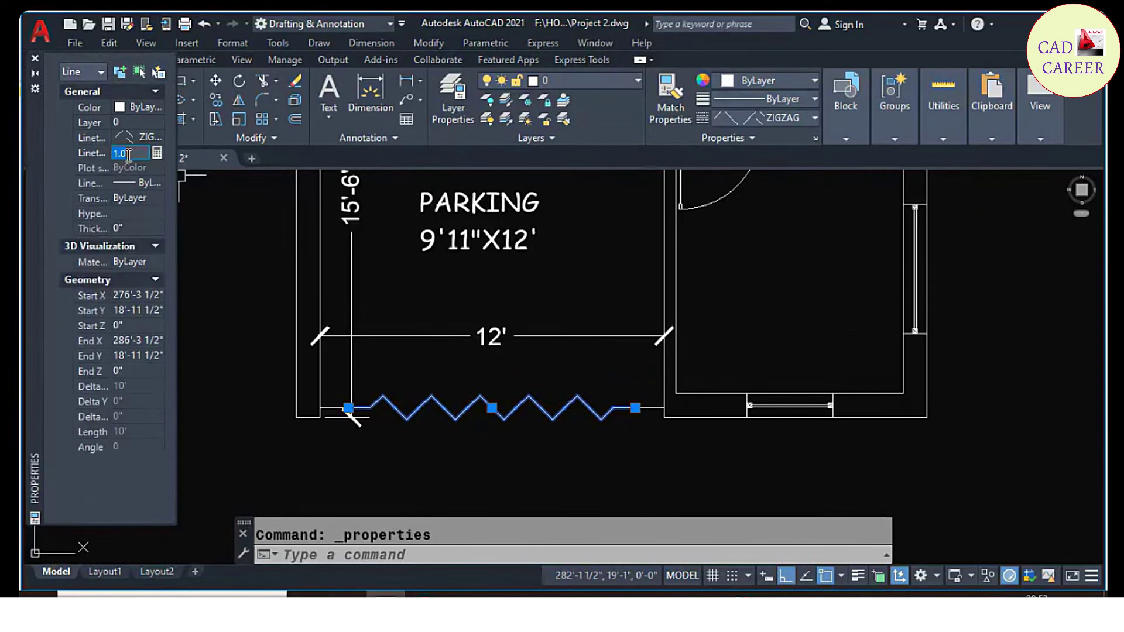
text(0.5)
key(Return)
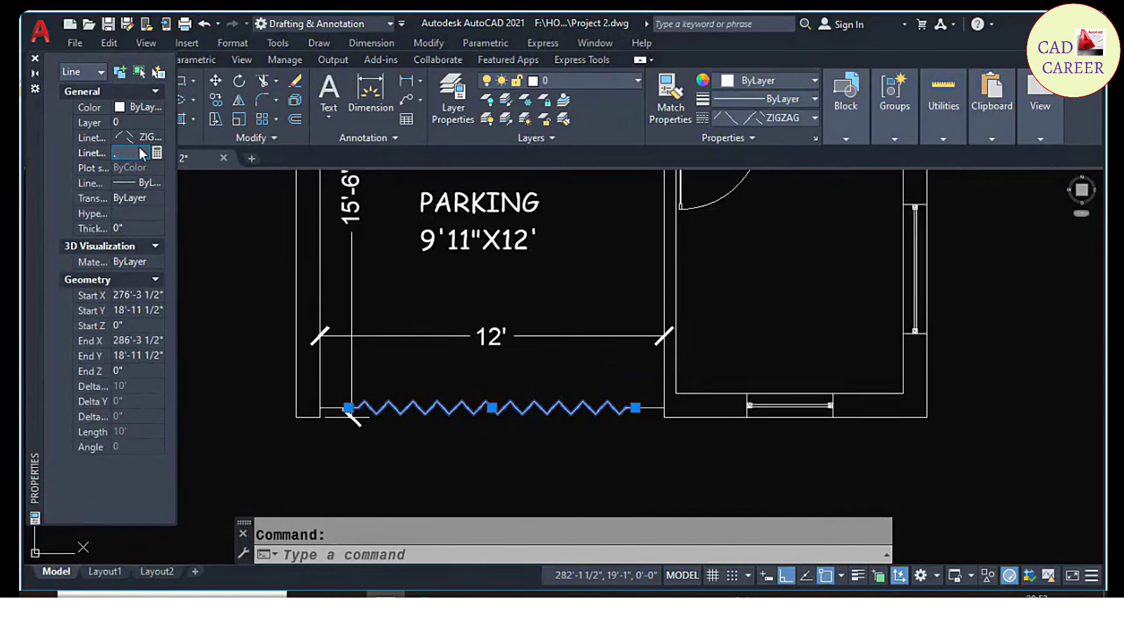
key(Return)
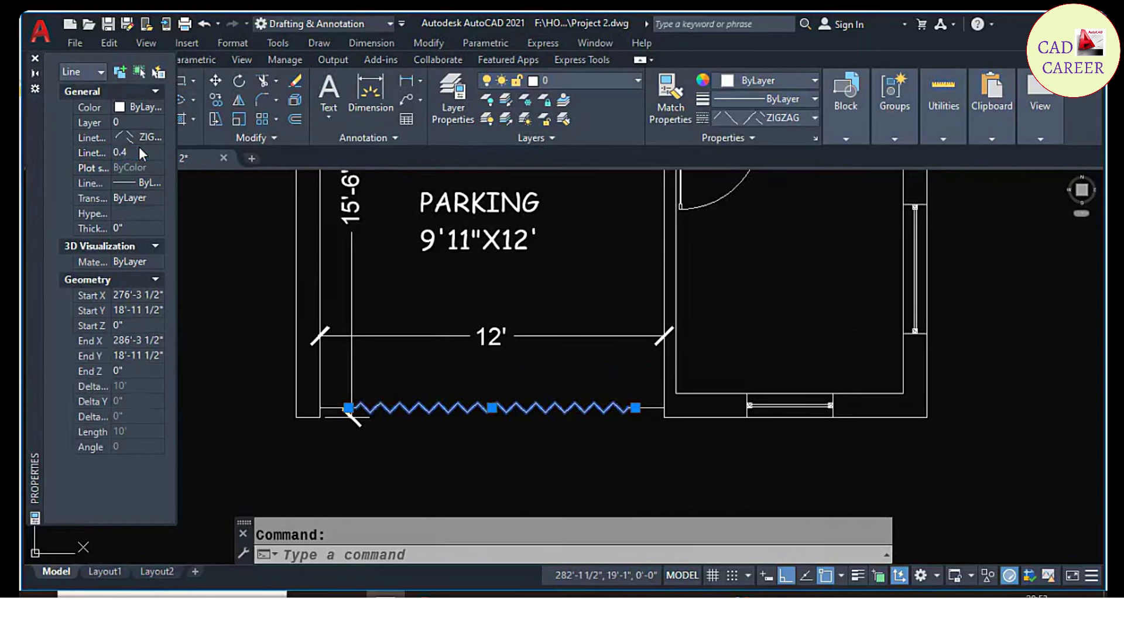
click(33, 58)
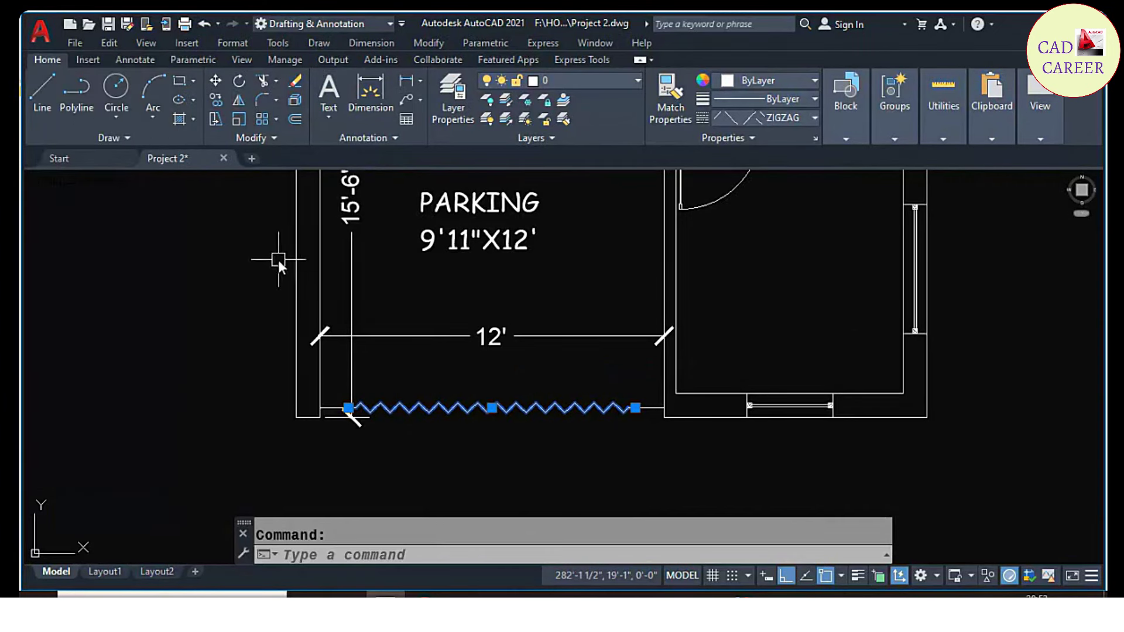
key(Escape)
middle_drag(477, 472, 468, 445)
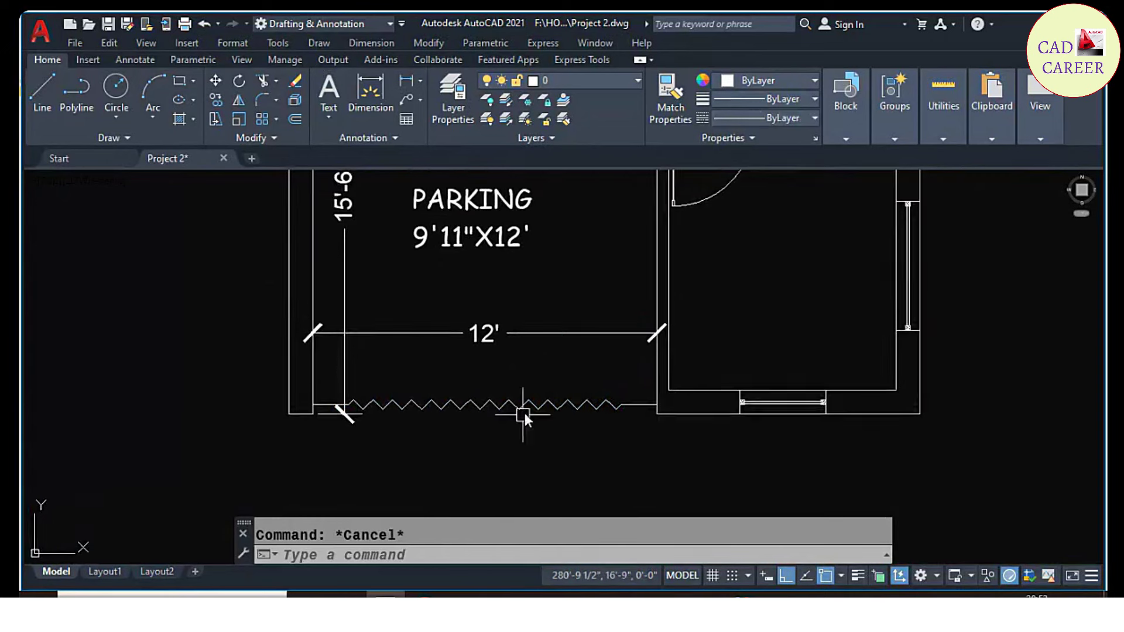
mouse_move(461, 255)
middle_down()
mouse_move(466, 338)
mouse_move(470, 311)
middle_up()
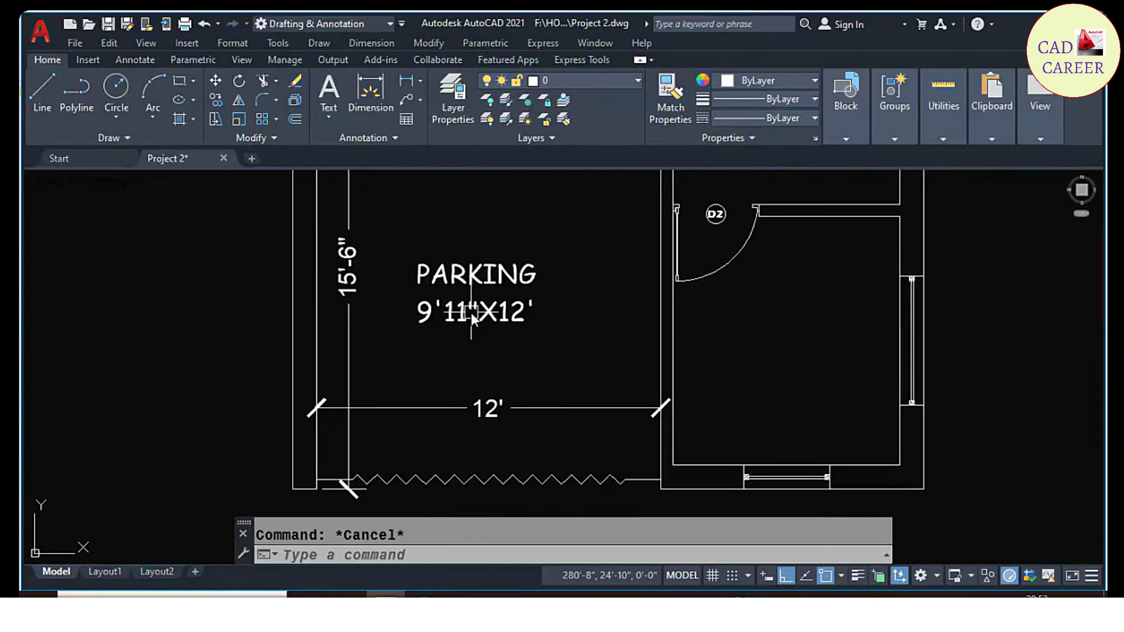
Relabel the parking size text 12'X15'6" and erase both parking dimensions
click(471, 312)
double_click(470, 313)
text(12'X15'6")
key(Return)
key(Escape)
click(380, 375)
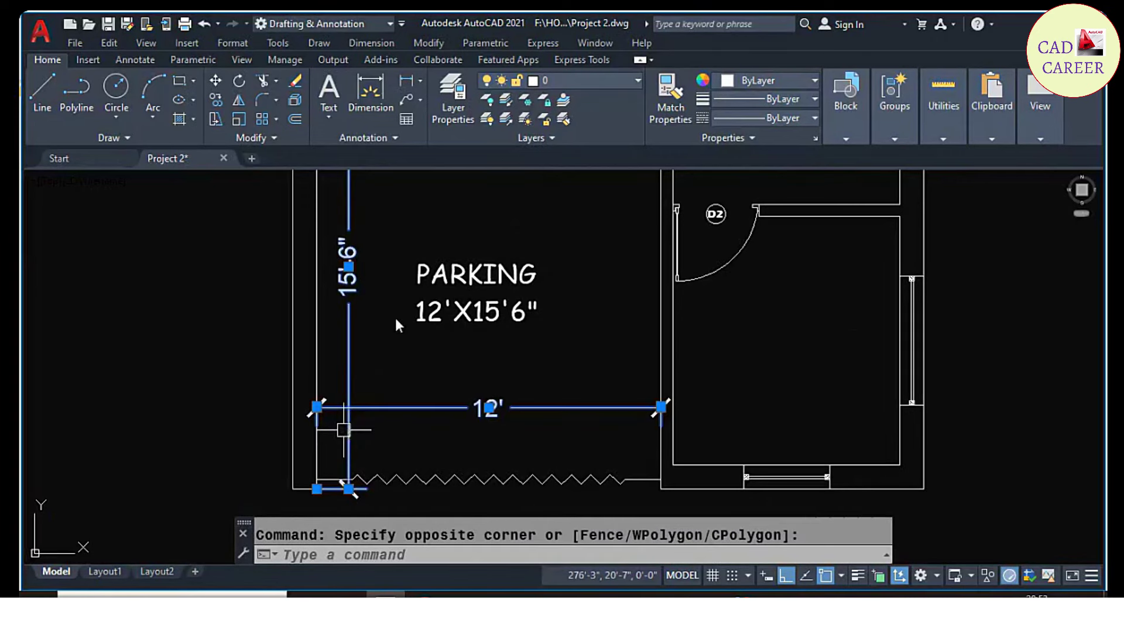
click(346, 428)
text(e)
key(Return)
Add two middle-justified, height-7 KITCHEN text lines inside the kitchen
scroll(382, 360, down, 4)
middle_drag(462, 423, 492, 386)
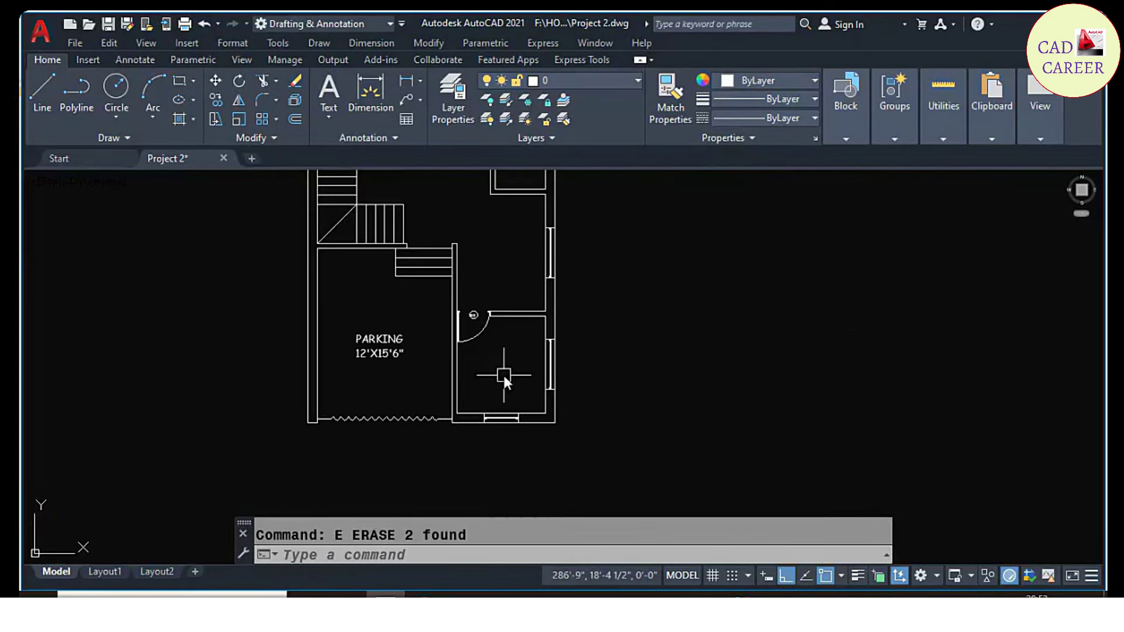
text(dt)
key(Return)
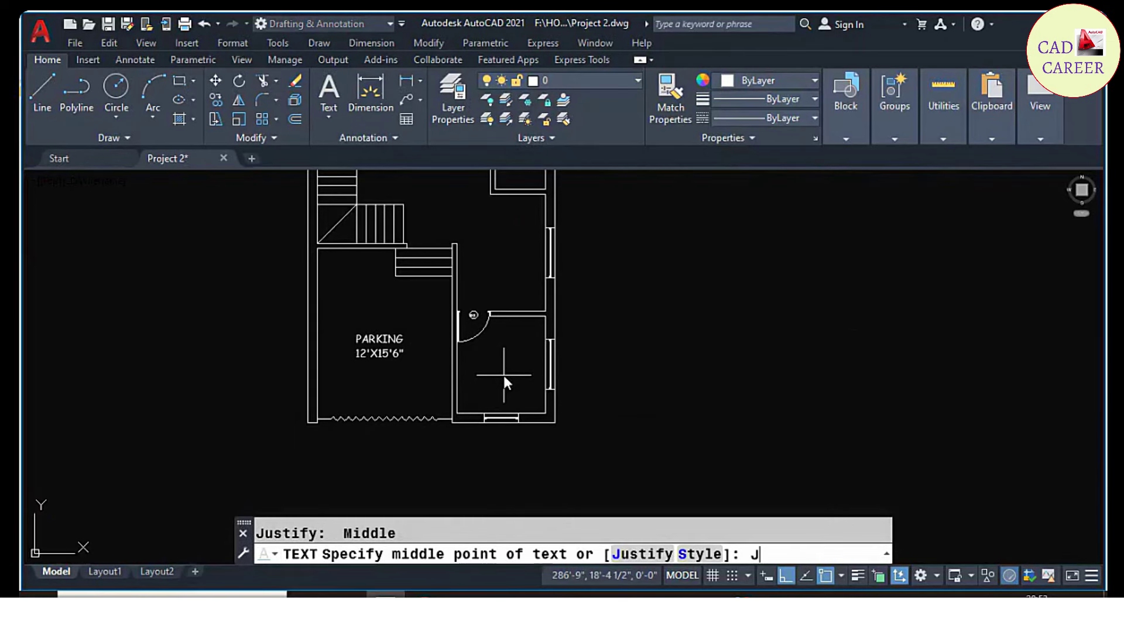
key(Return)
key(Return)
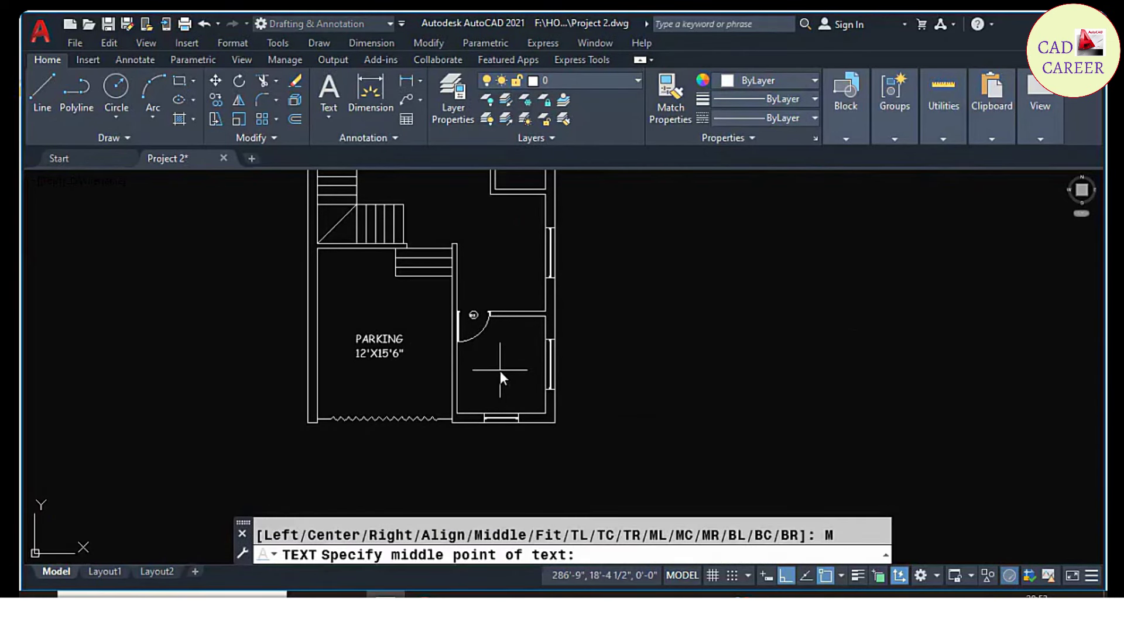
click(501, 366)
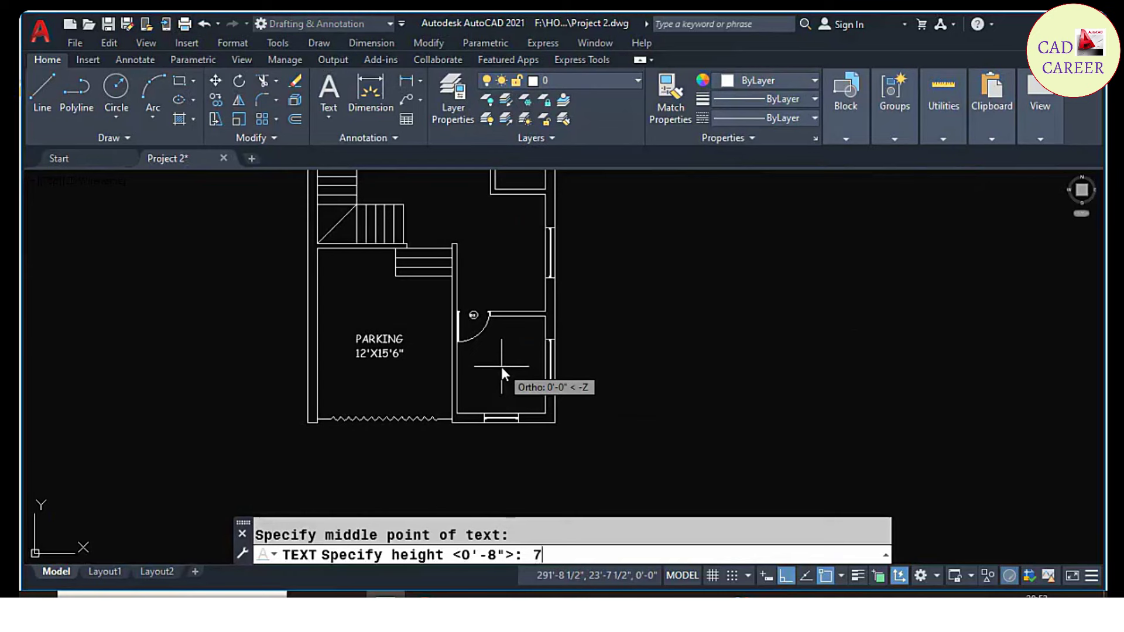
key(Return)
key(Return)
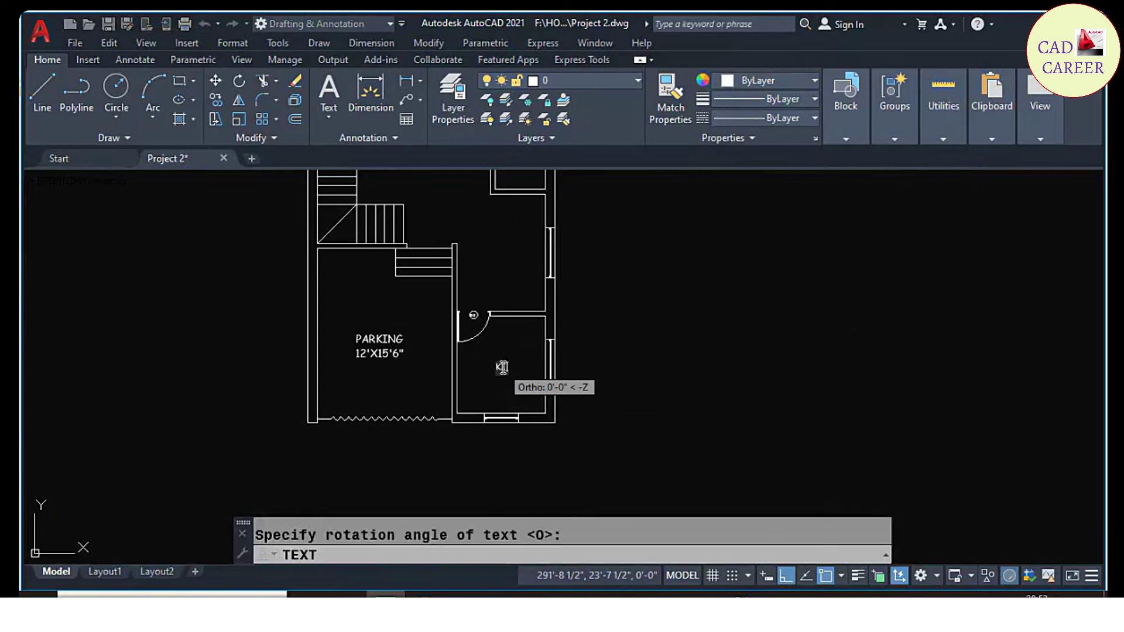
text(KITCHEN)
key(Return)
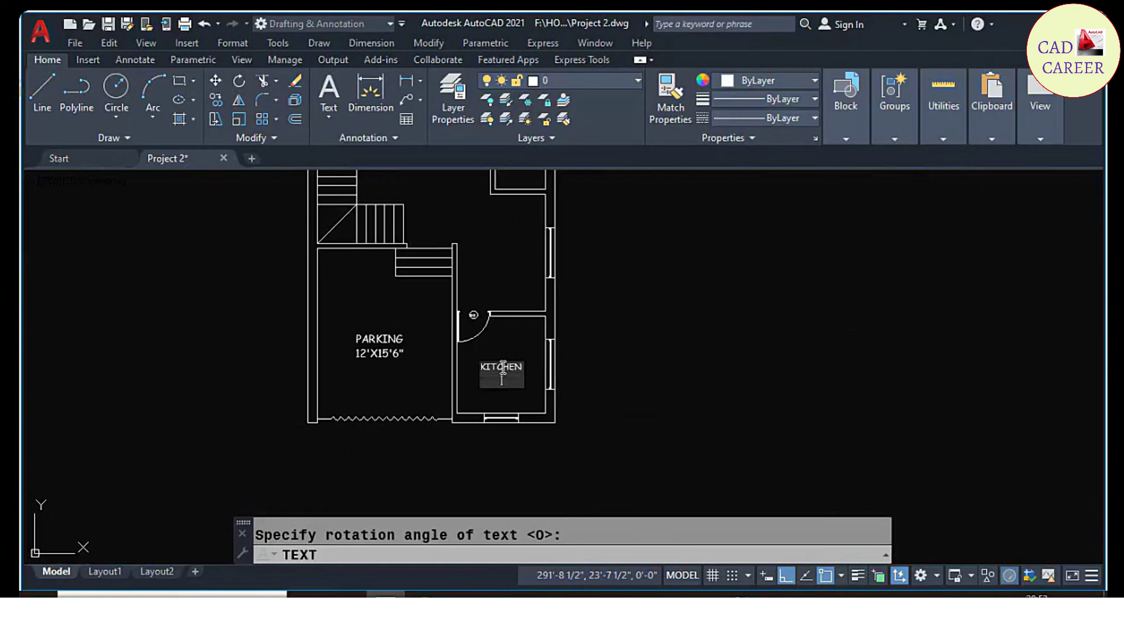
text(TCHEN)
key(Return)
key(Return)
text(ST)
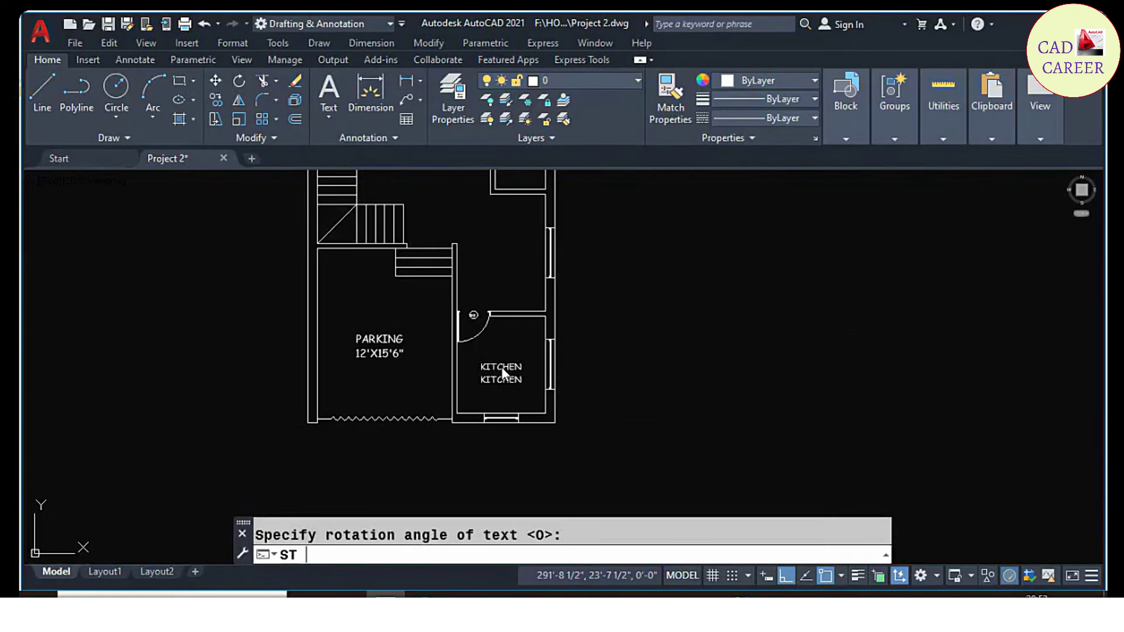
key(Return)
Set text style style2 to Bold and make it the current style
click(661, 231)
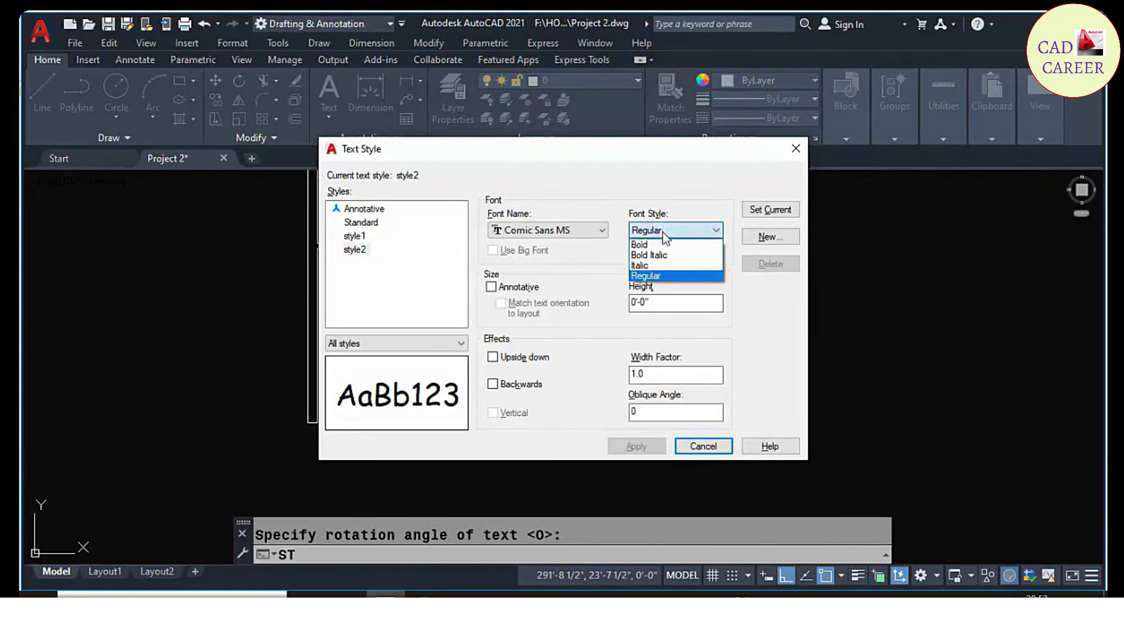
click(665, 244)
click(776, 209)
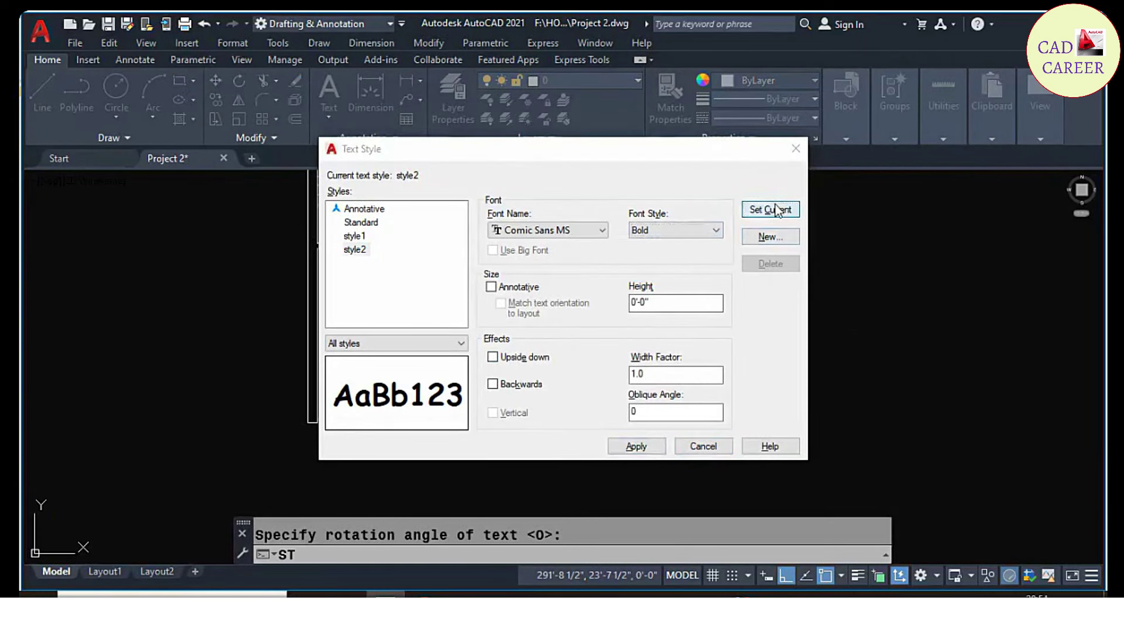
click(570, 343)
click(710, 448)
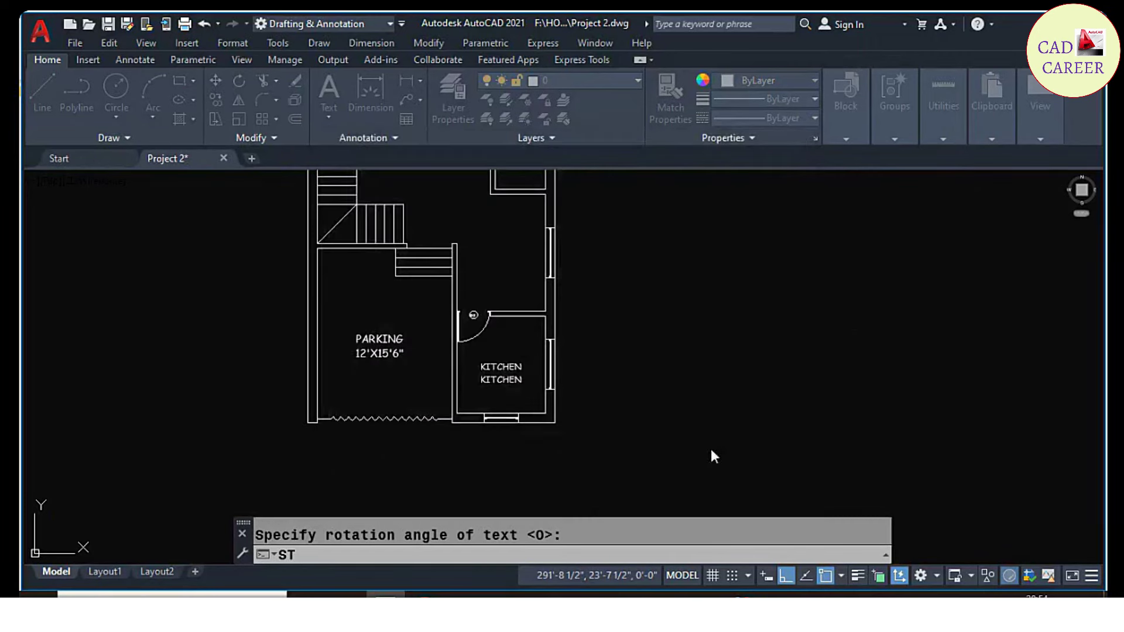
scroll(492, 382, up, 5)
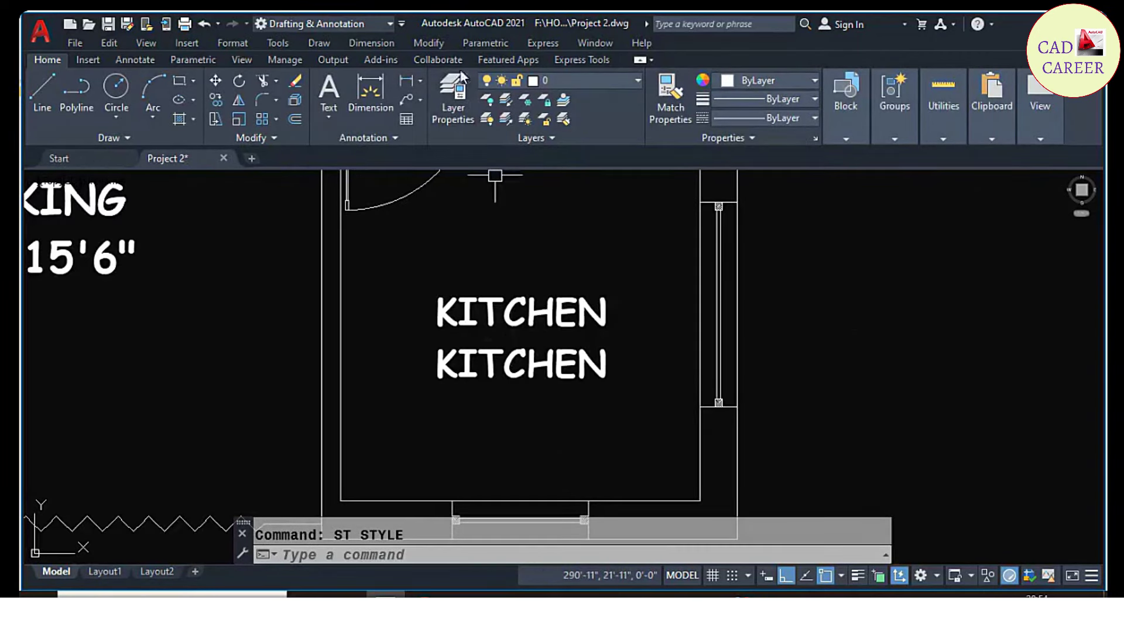
Dimension the kitchen's 7'-11" width and 8'-8" depth
click(407, 82)
click(344, 454)
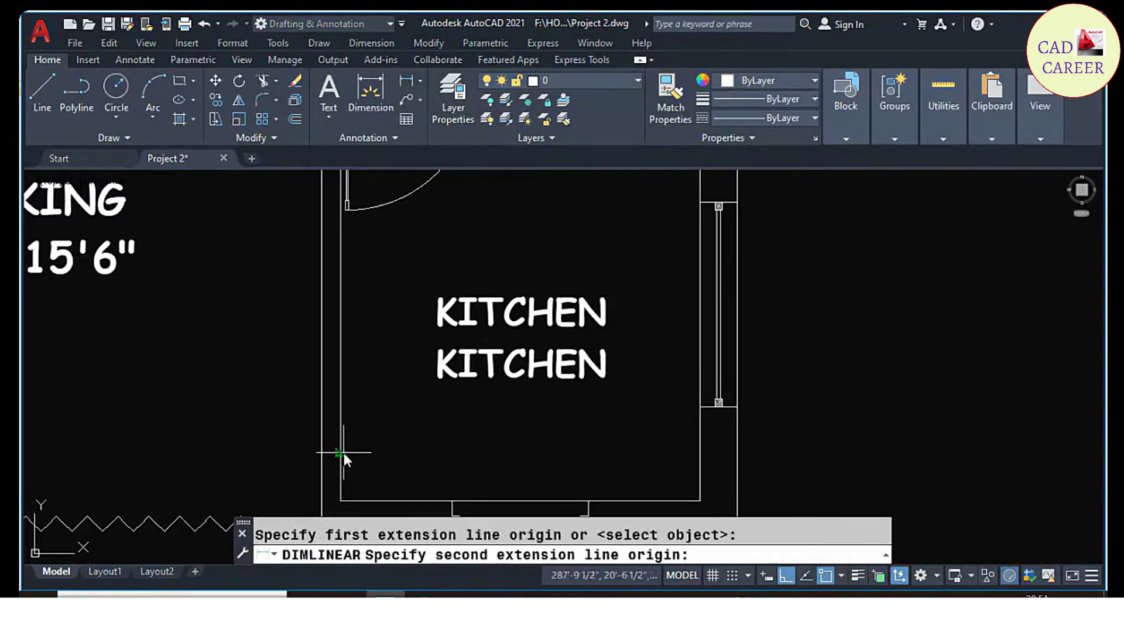
click(696, 454)
click(642, 452)
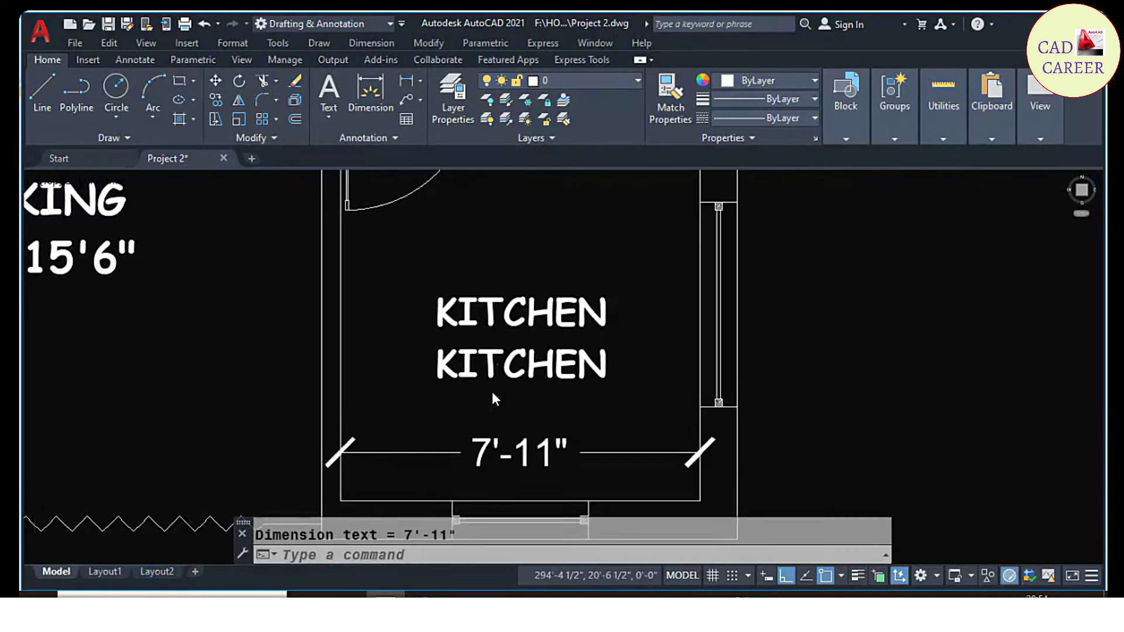
scroll(492, 393, down, 2)
key(Return)
click(597, 214)
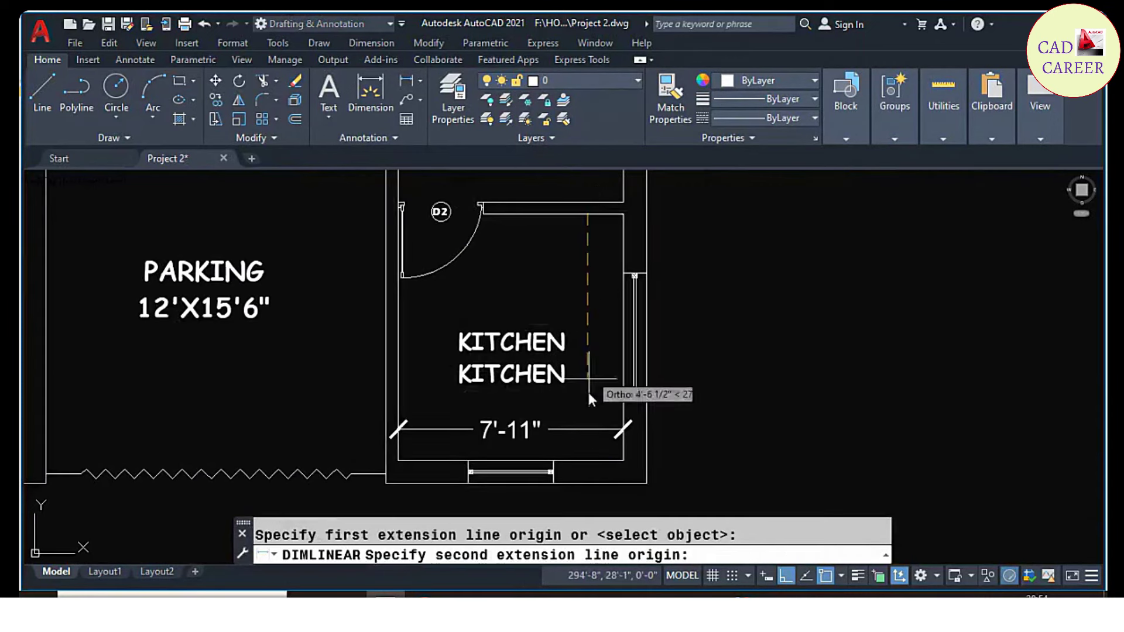
click(587, 463)
click(593, 352)
Measure the 10'-5" depth of the room above the kitchen, then cancel
scroll(548, 301, down, 4)
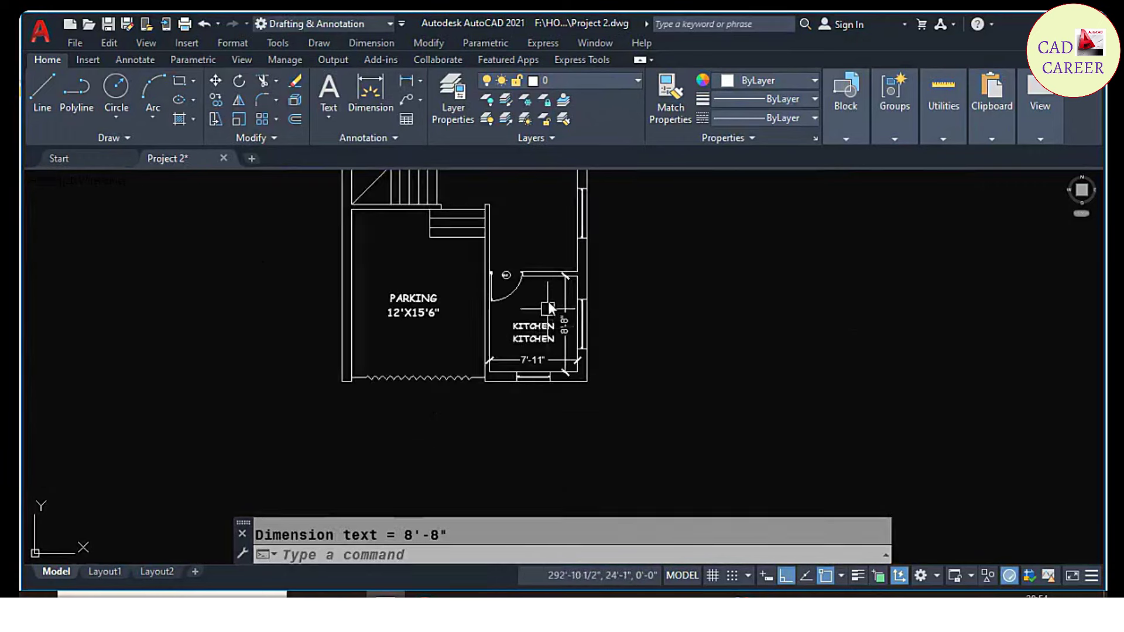
scroll(547, 309, up, 4)
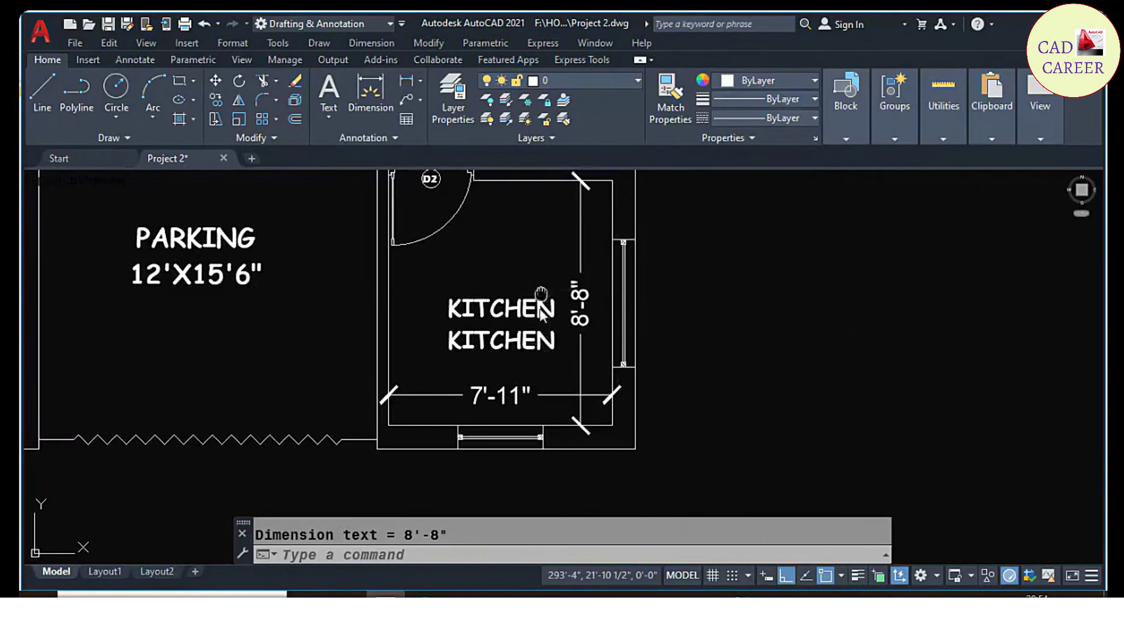
scroll(541, 308, down, 1)
scroll(517, 313, down, 1)
middle_drag(528, 304, 521, 344)
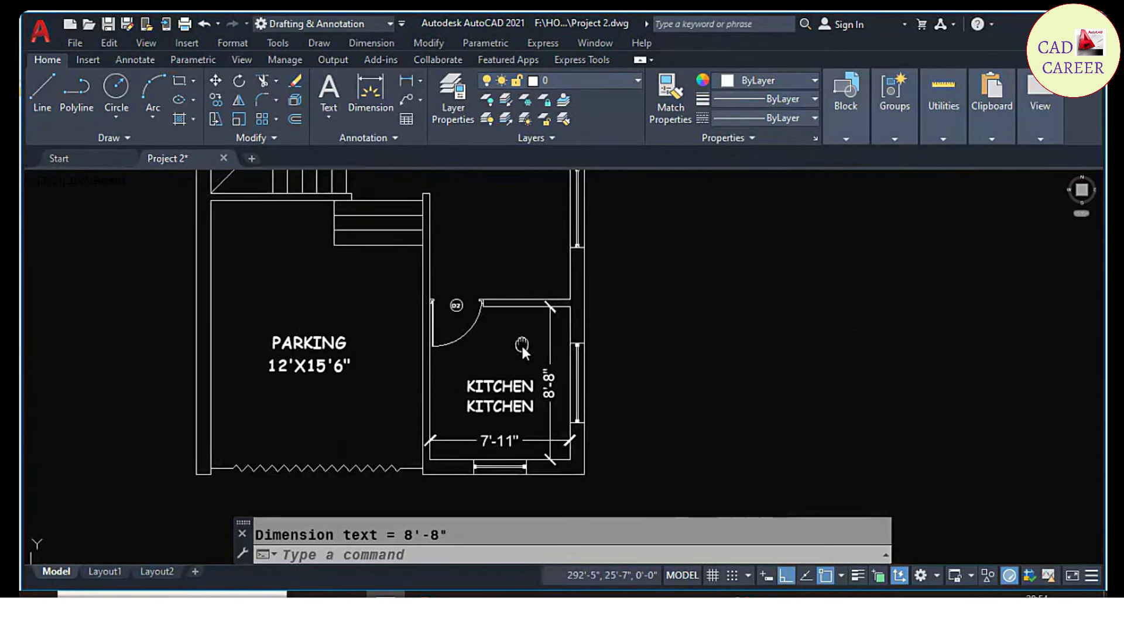
middle_drag(514, 276, 510, 376)
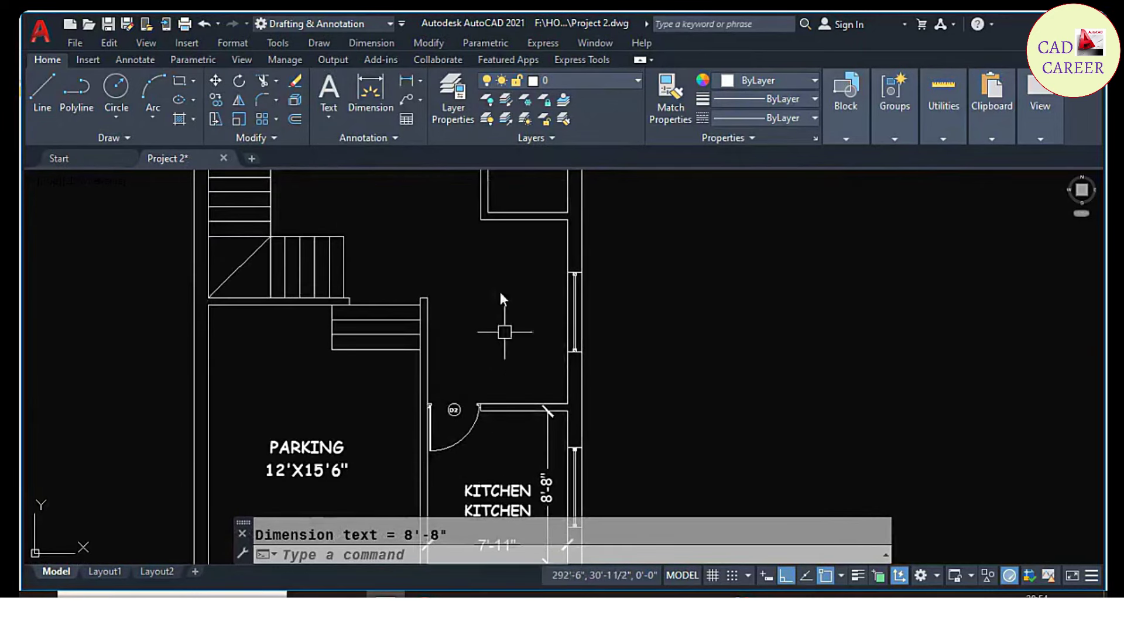
click(406, 81)
click(535, 234)
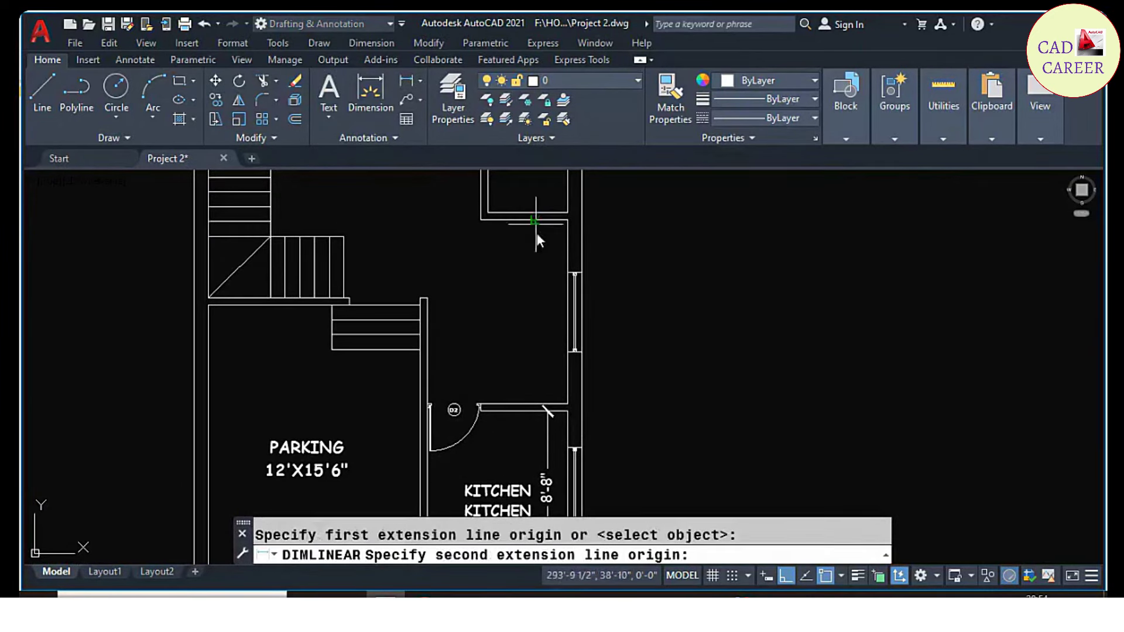
click(534, 405)
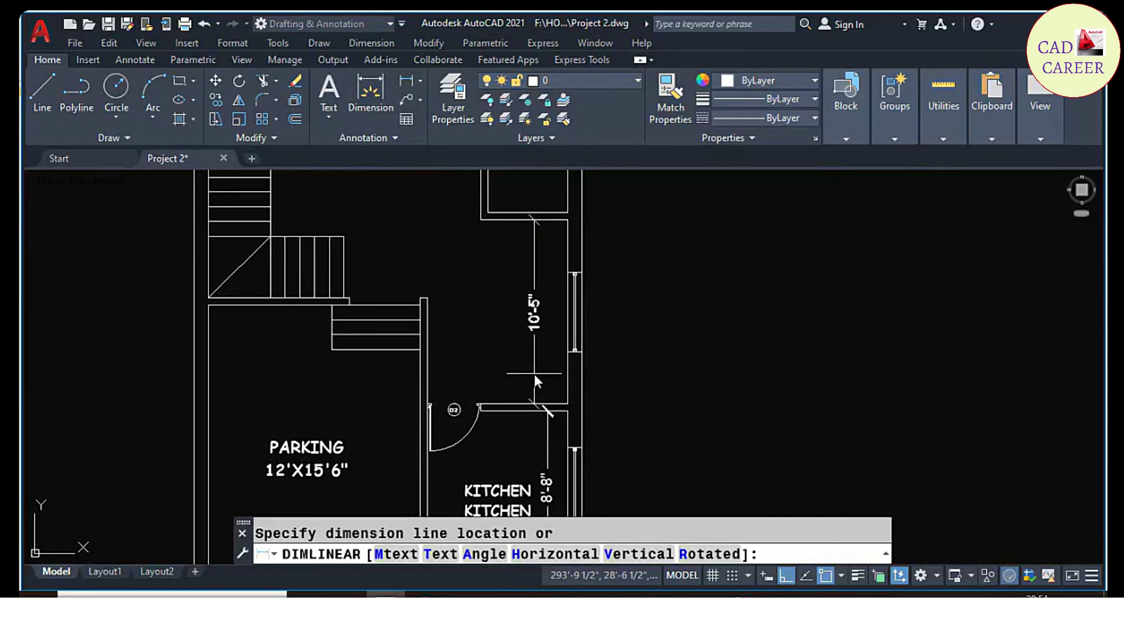
key(Escape)
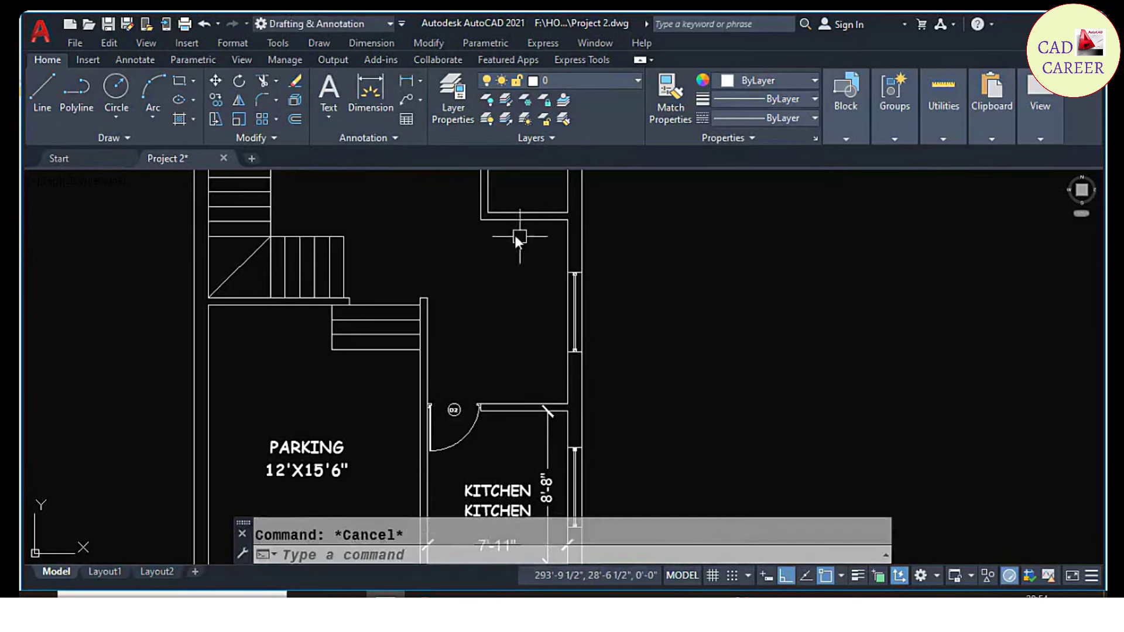
Change the kitchen's second label line to read 7'11"X8'8"
middle_drag(563, 363, 544, 260)
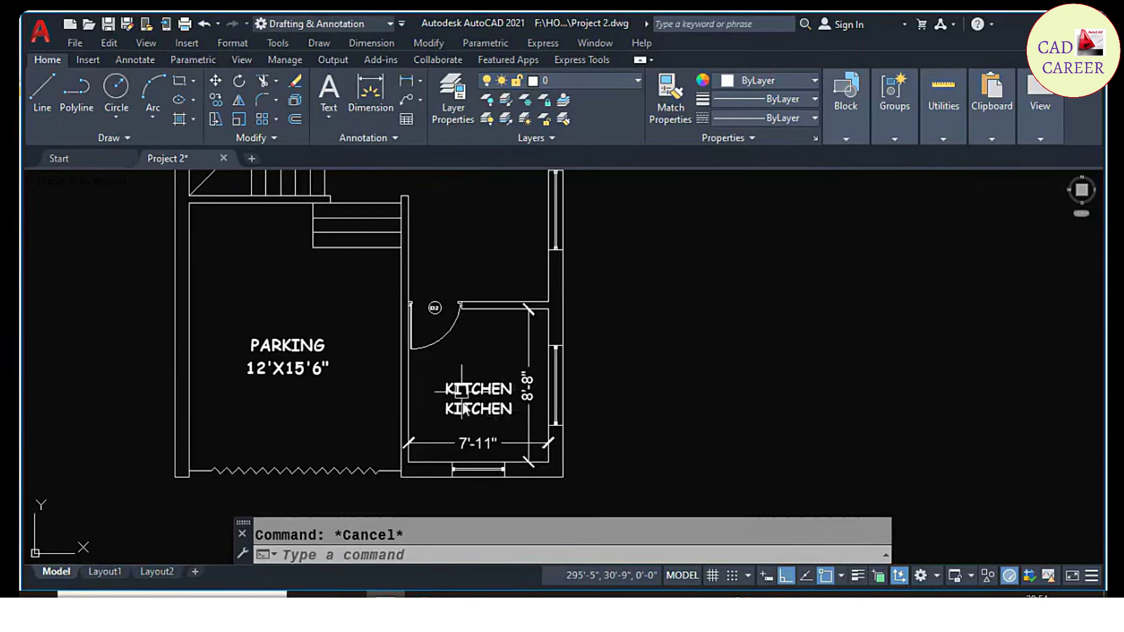
scroll(485, 410, up, 2)
click(487, 400)
key(Escape)
click(489, 398)
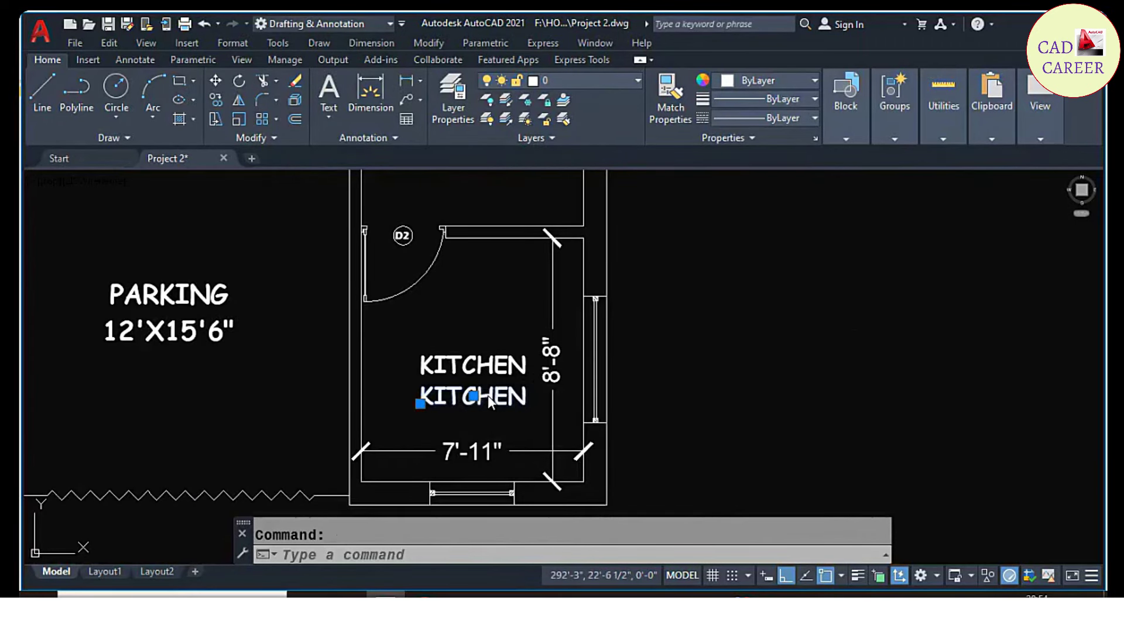
double_click(489, 398)
text(7')
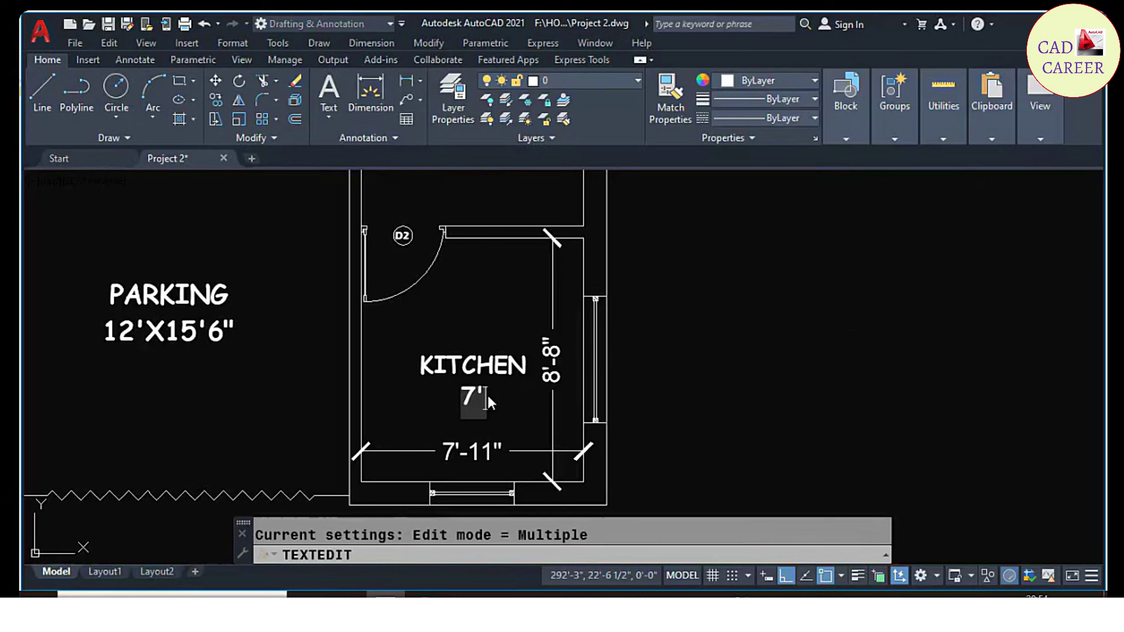
text(11"X8')
text(")
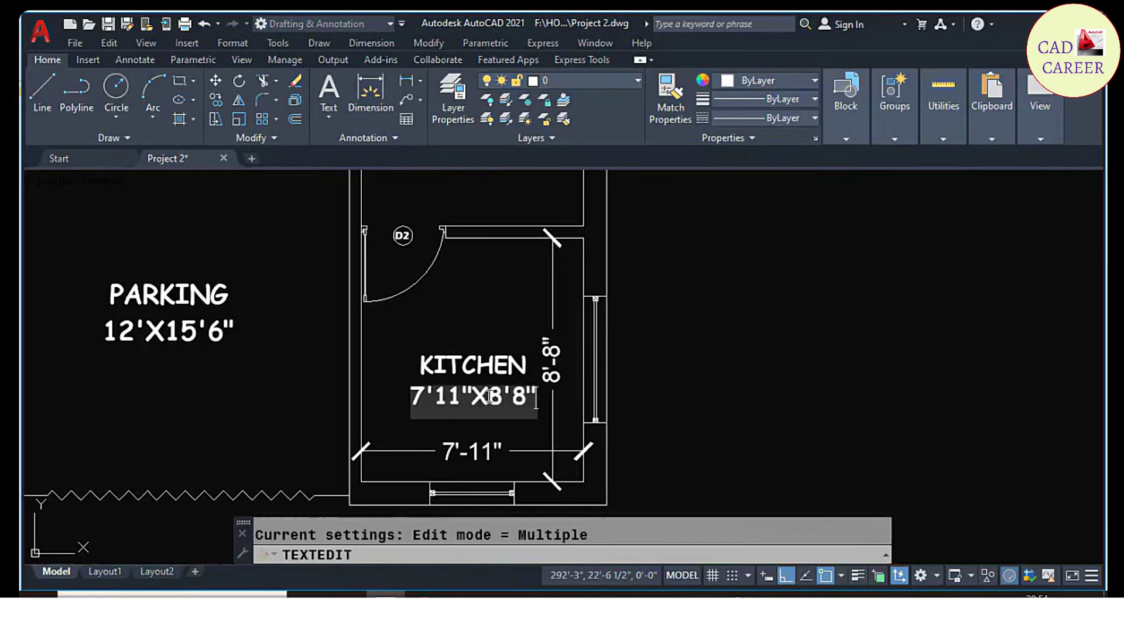
key(Return)
key(Escape)
Erase both kitchen dimensions
click(575, 425)
click(512, 452)
text(e)
key(Return)
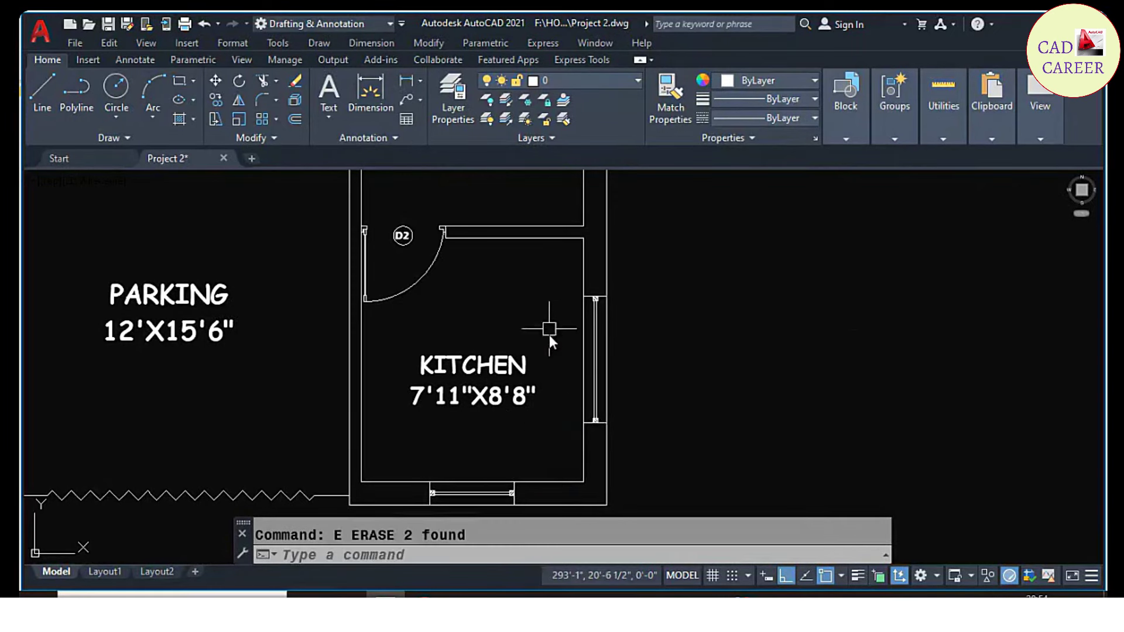
scroll(550, 335, down, 2)
Copy the two kitchen label lines into the room above the kitchen
click(525, 357)
click(494, 321)
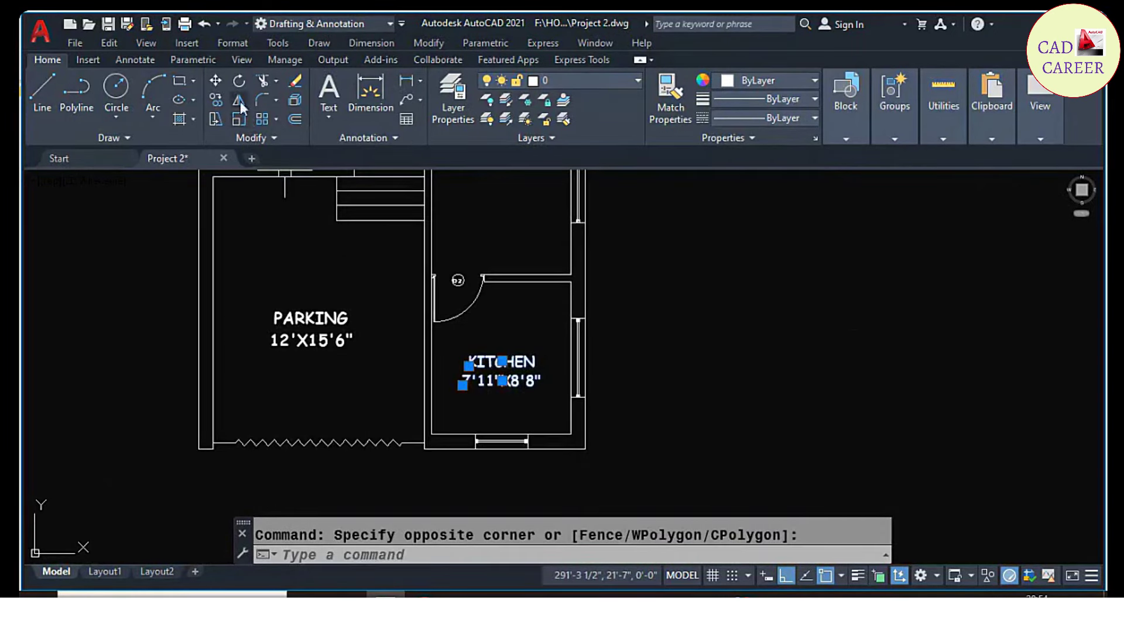
click(220, 99)
click(503, 380)
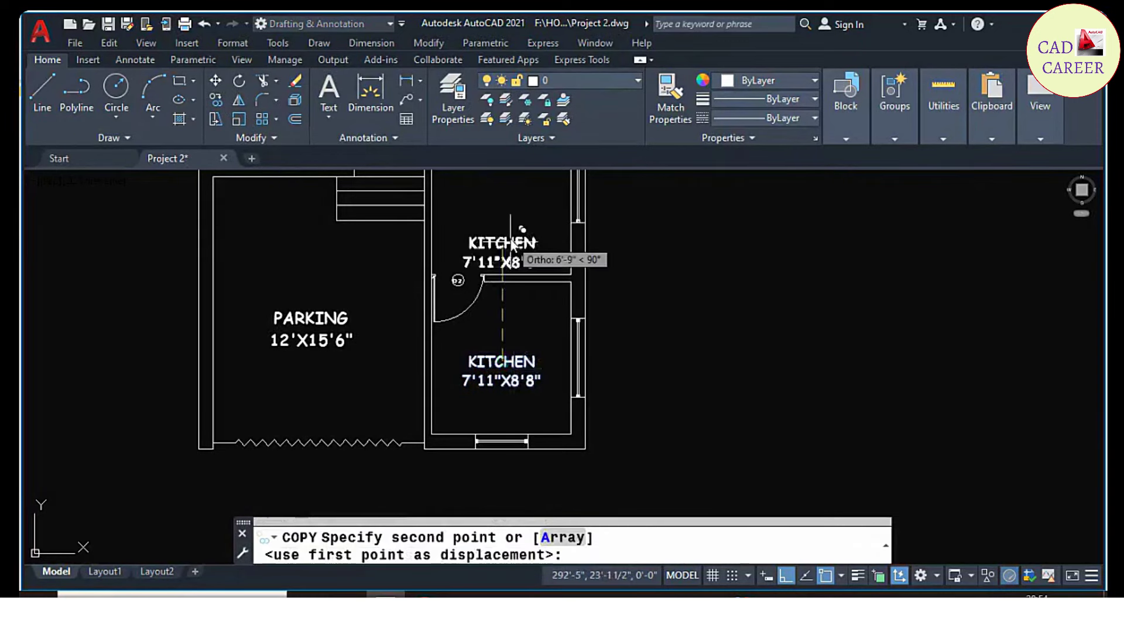
middle_drag(512, 247, 512, 352)
click(510, 294)
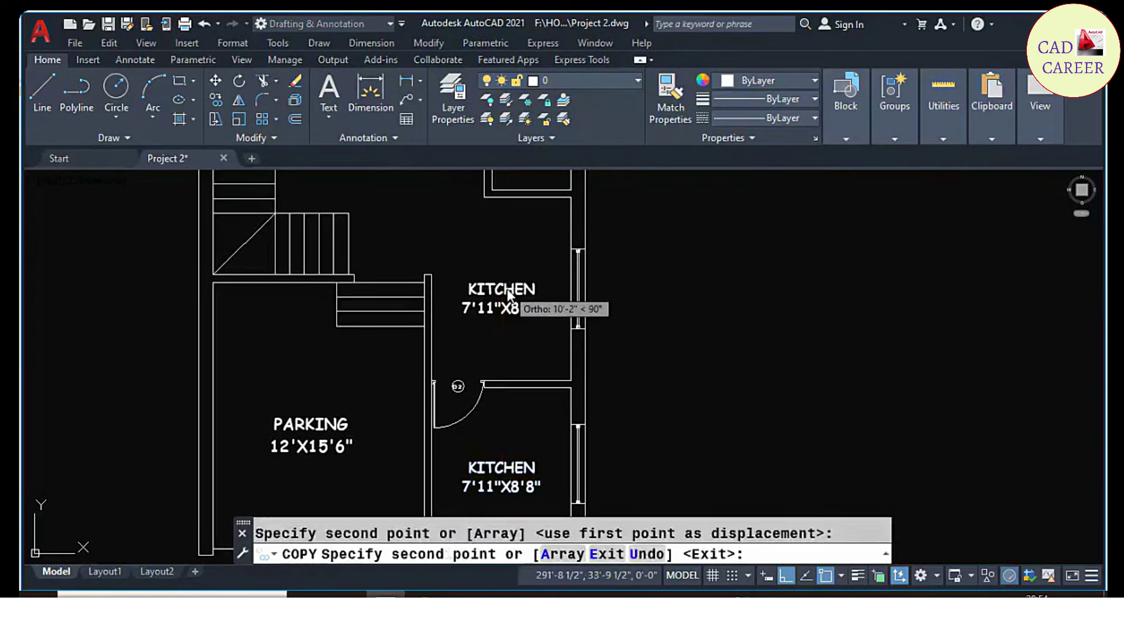
key(Return)
Rename the copied KITCHEN label to DINING
double_click(509, 289)
text(DINING)
key(Return)
key(Escape)
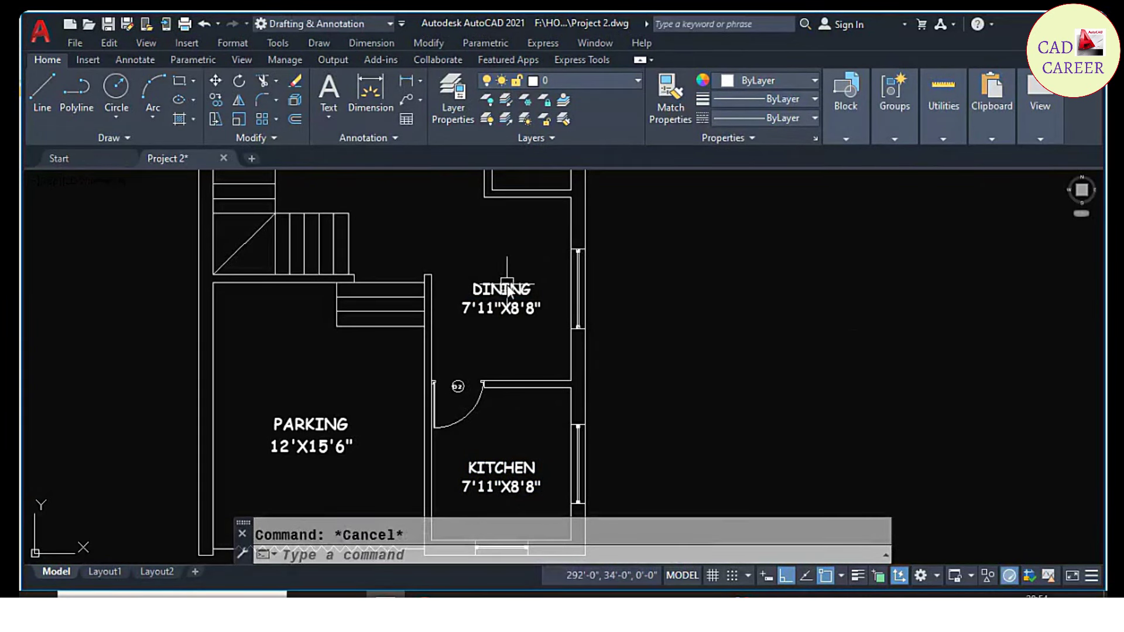
Dimension the dining room: 10'-5" height and 7'-11" width
click(406, 81)
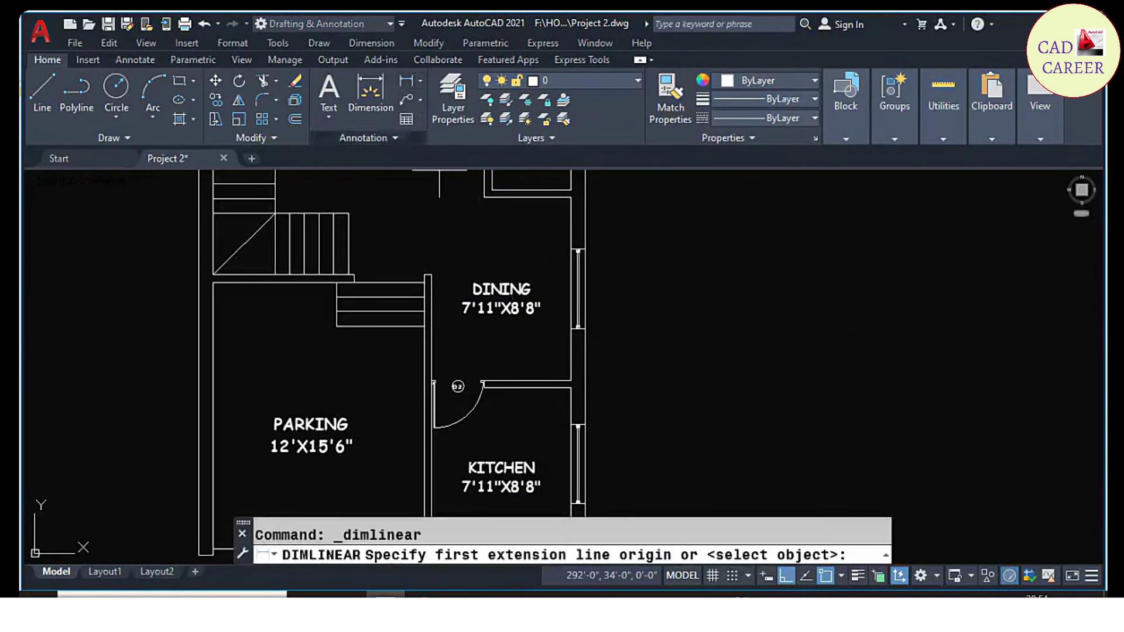
click(548, 199)
click(547, 375)
scroll(555, 266, up, 2)
click(556, 266)
key(Return)
click(364, 409)
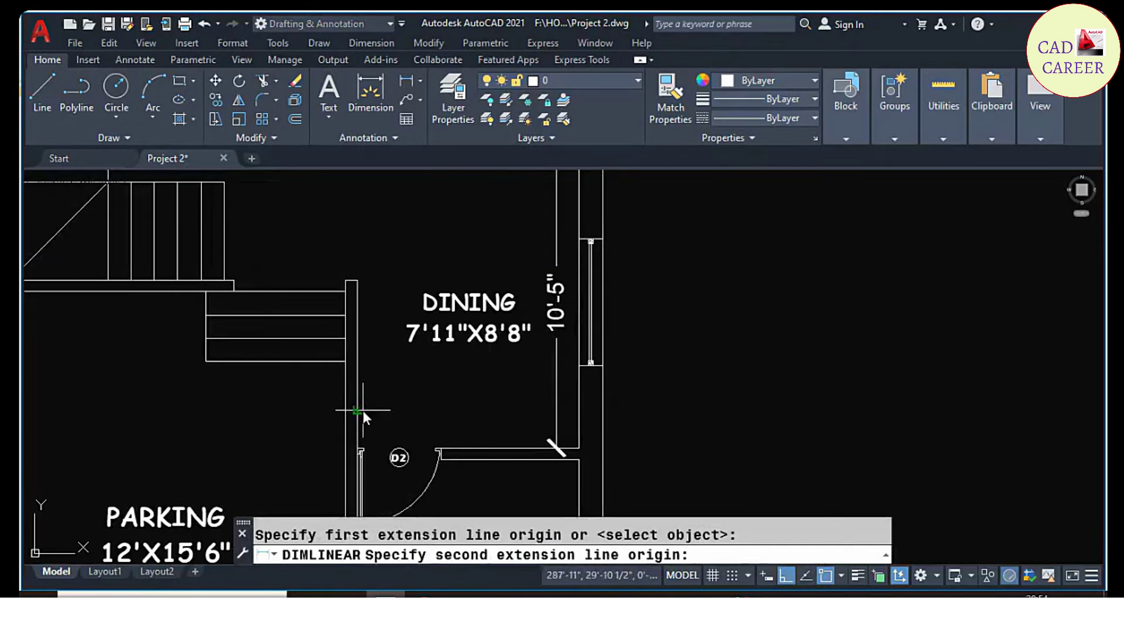
click(577, 411)
click(509, 404)
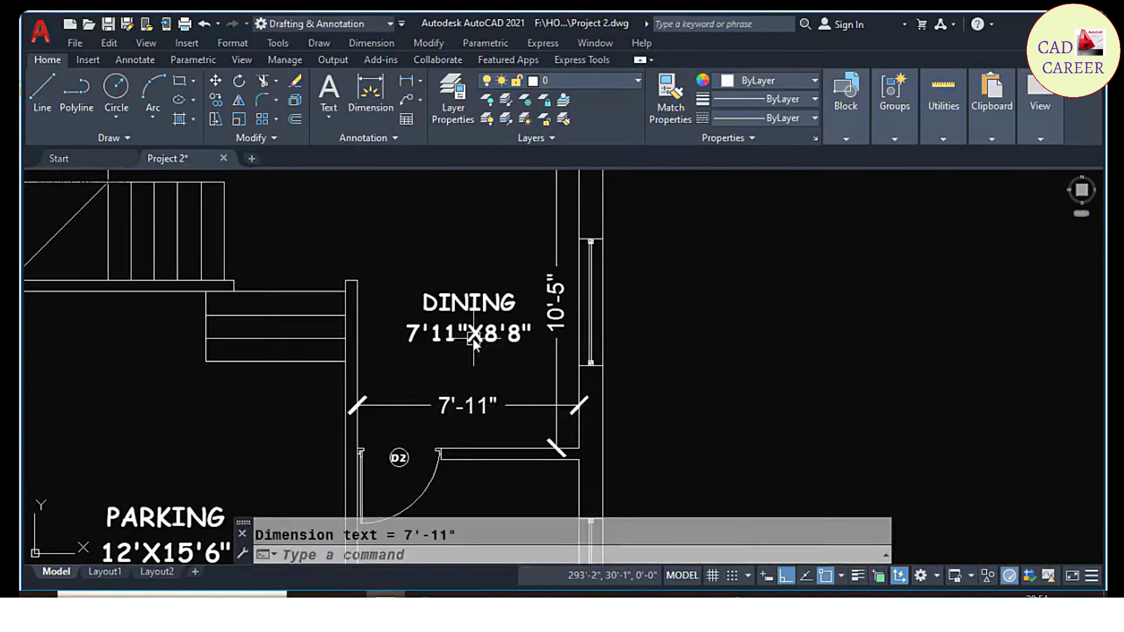
Change the dining size label to read 7'11"X10'5"
click(511, 335)
double_click(509, 336)
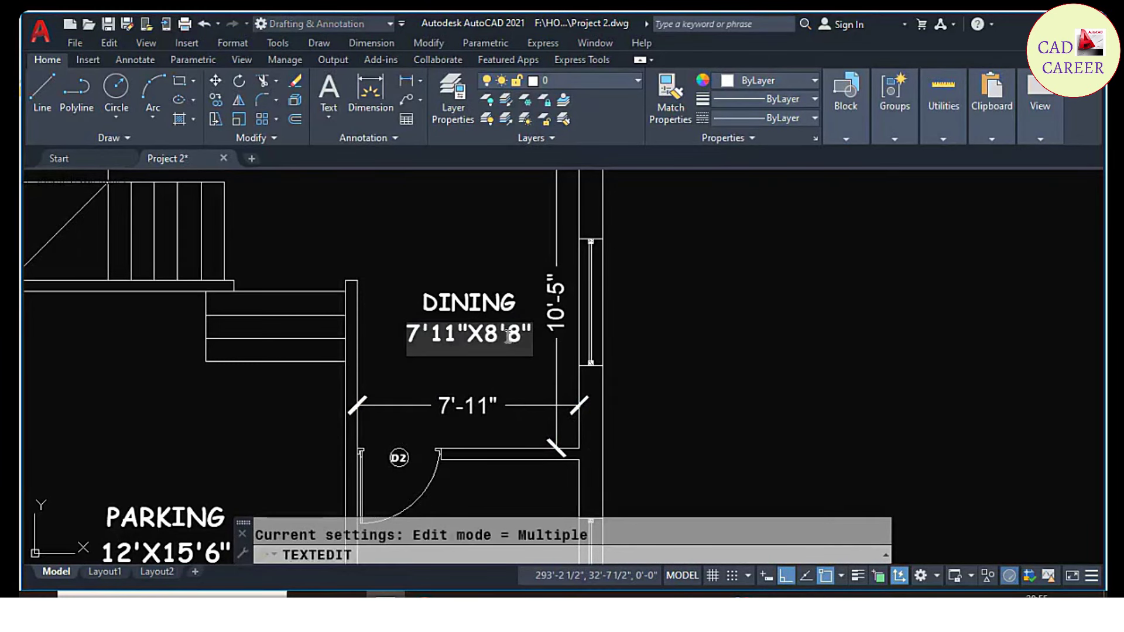
key(BackSpace)
text(10)
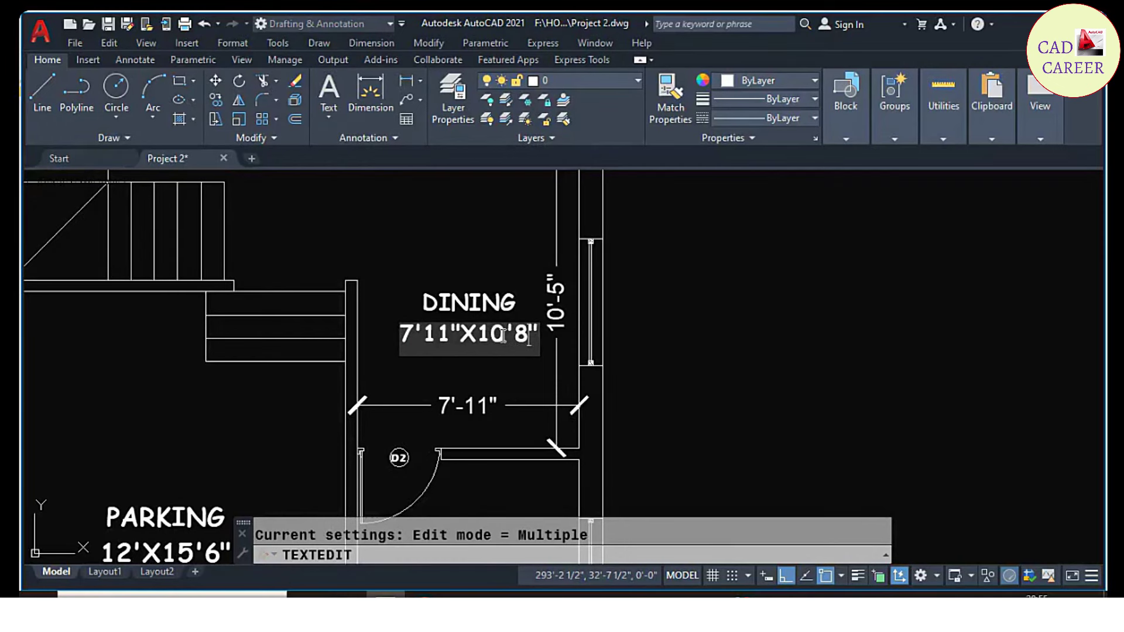
key(BackSpace)
text(5)
key(Escape)
key(Escape)
Erase the 10'-5" and 7'-11" temporary dimensions
click(558, 369)
click(490, 407)
text(e)
key(Return)
scroll(528, 345, down, 3)
scroll(521, 327, up, 2)
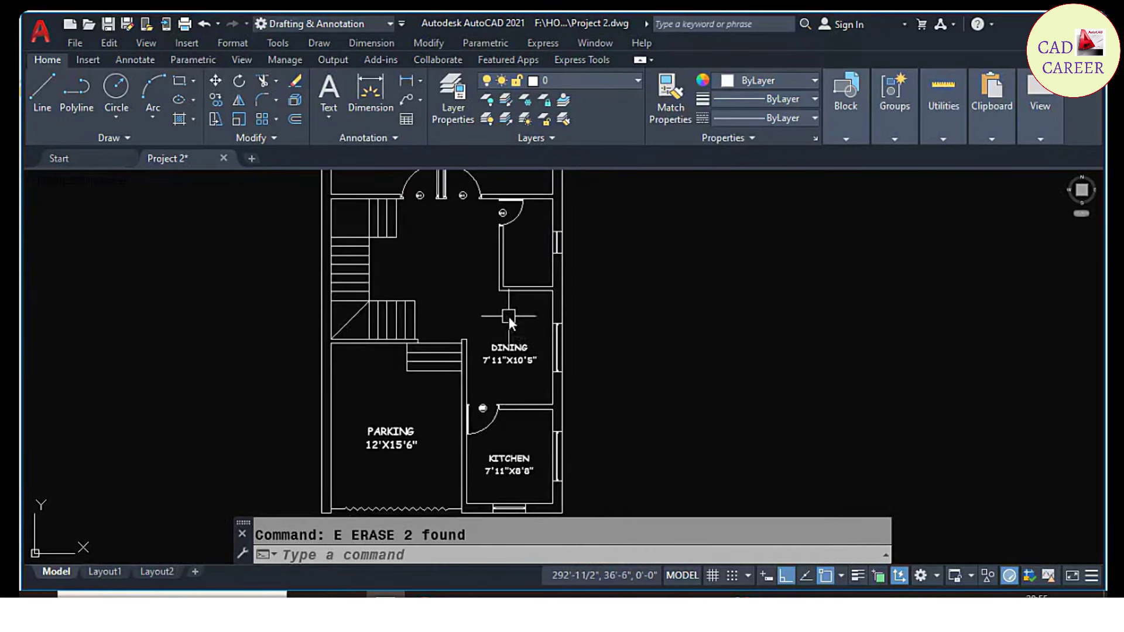
scroll(517, 349, up, 3)
scroll(519, 331, up, 1)
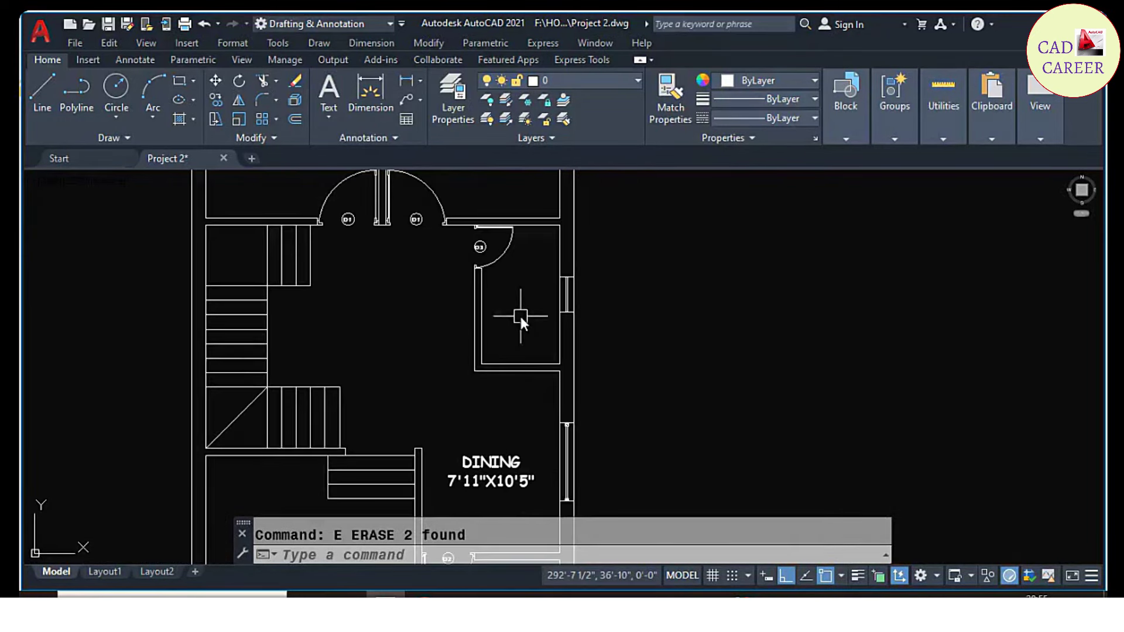
Place two lines of DT text reading BATH, height 5, centred in the small room
text(DT)
key(Return)
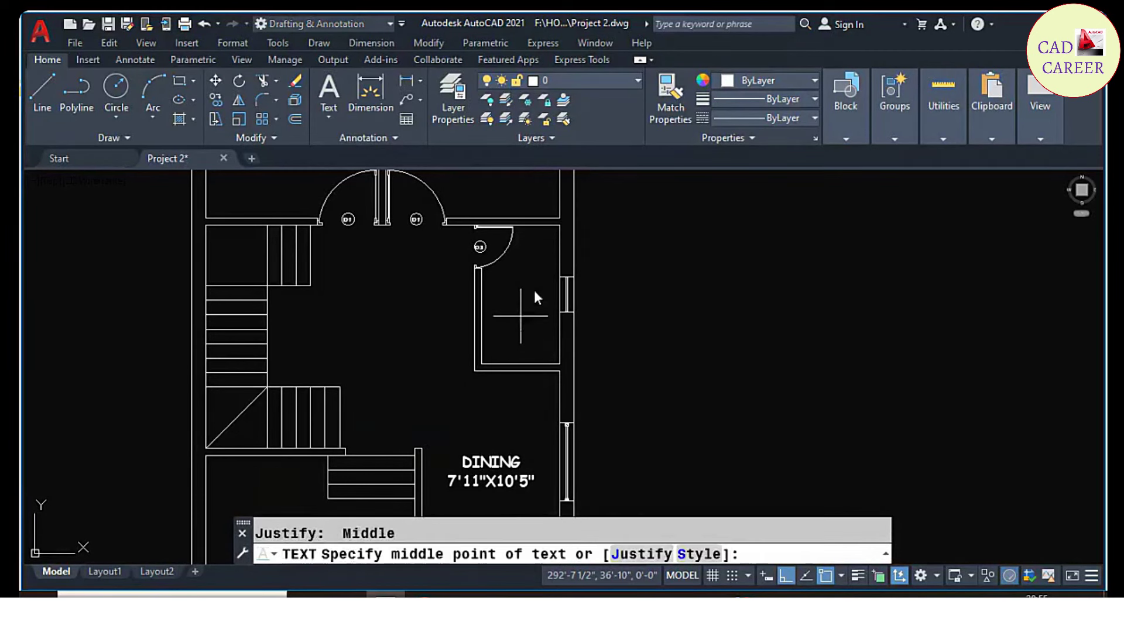
click(521, 304)
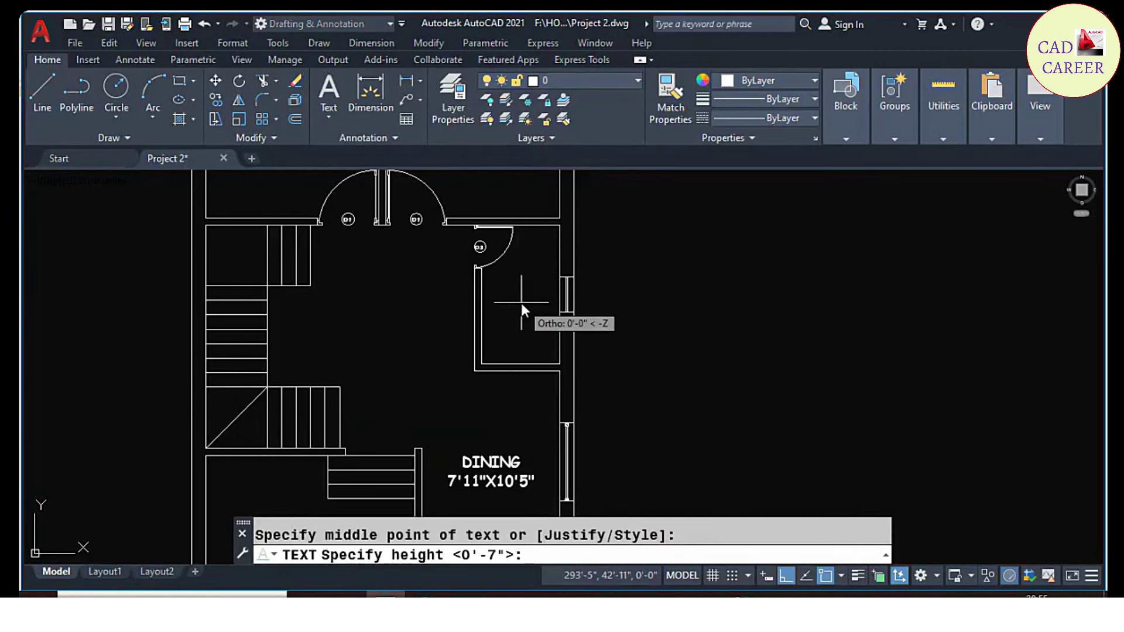
text(5)
key(Return)
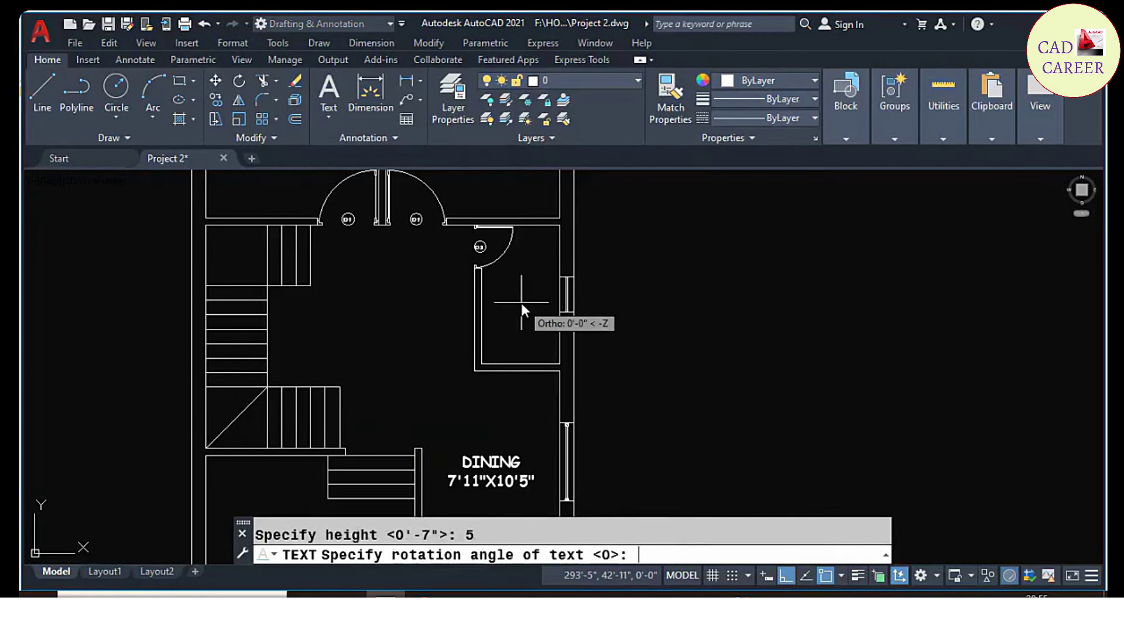
key(Return)
text(BATH BA)
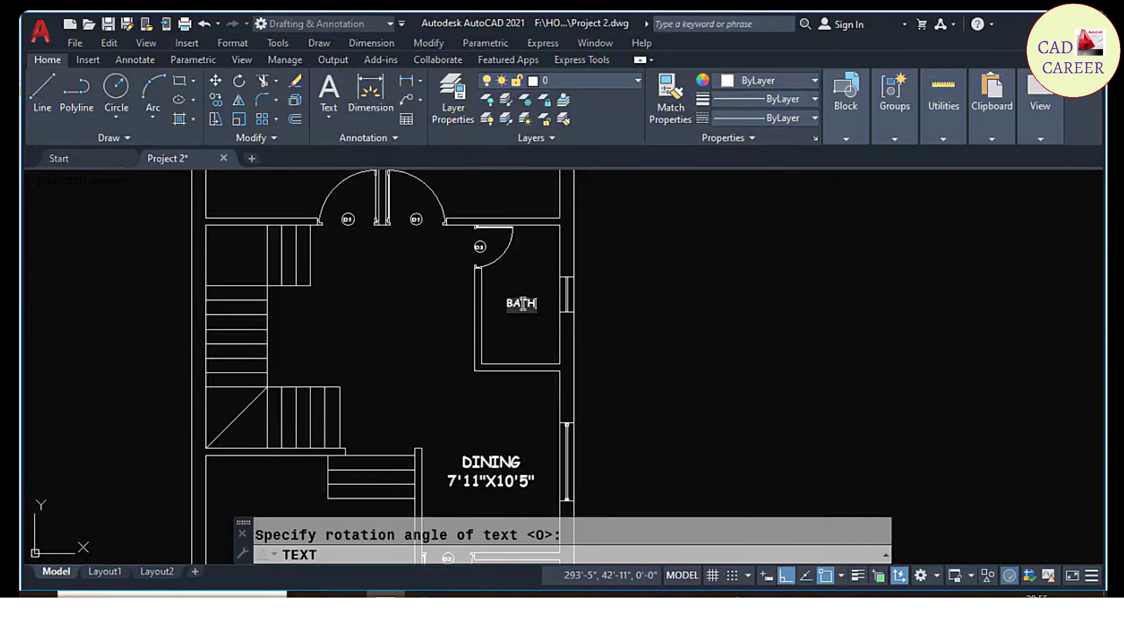
text(TH)
key(Return)
key(Return)
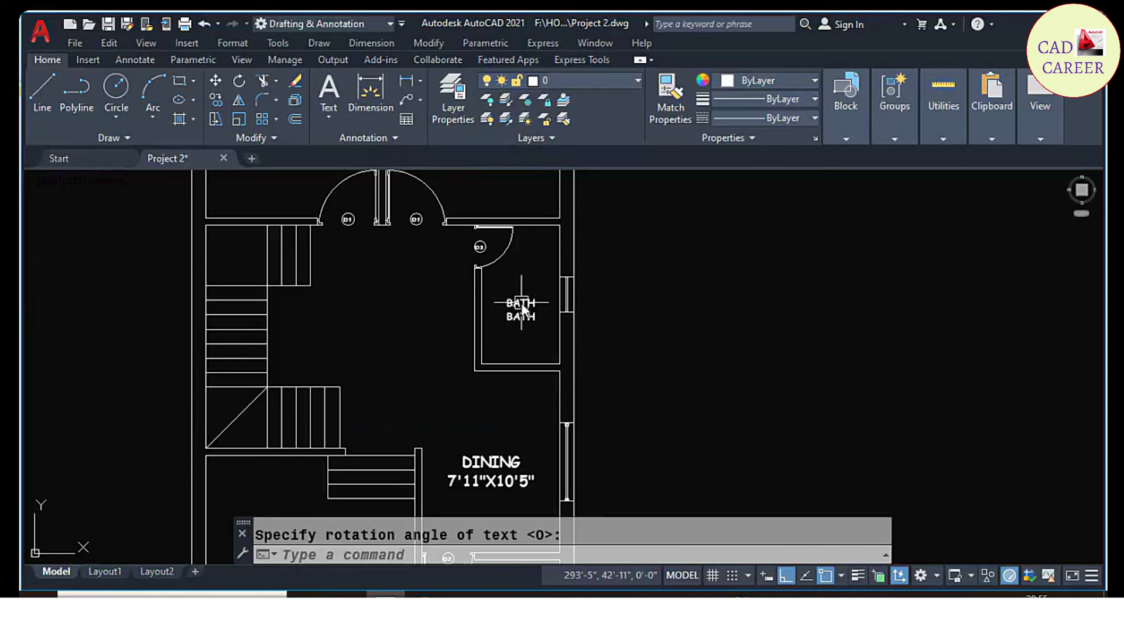
Dimension the bath: 4'-6" width and 8' height
scroll(560, 322, up, 4)
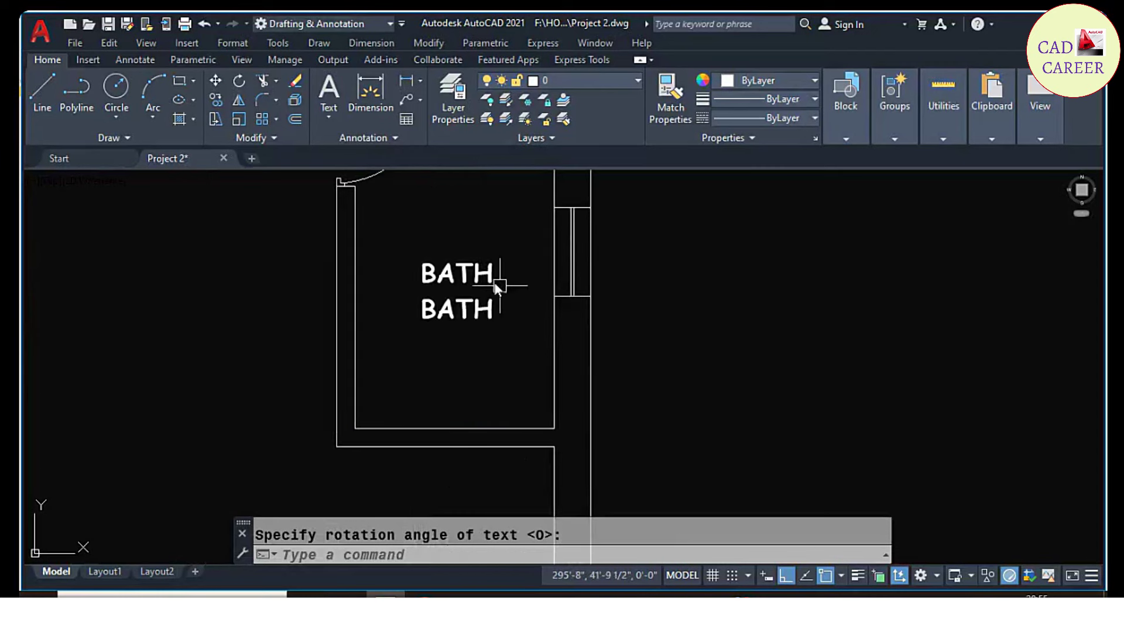
click(411, 86)
click(356, 383)
click(549, 381)
middle_drag(520, 284, 510, 364)
scroll(511, 351, down, 2)
key(Return)
click(514, 230)
click(510, 447)
click(519, 320)
Change the second BATH line to 4'6"X8'
click(475, 379)
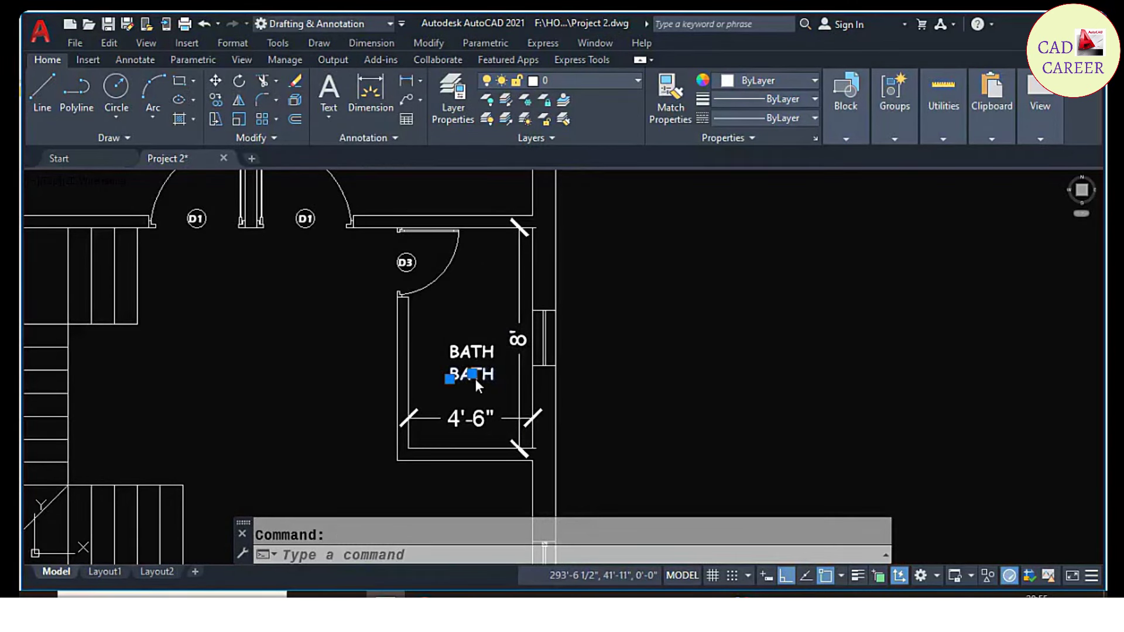
double_click(475, 378)
text(4'6)
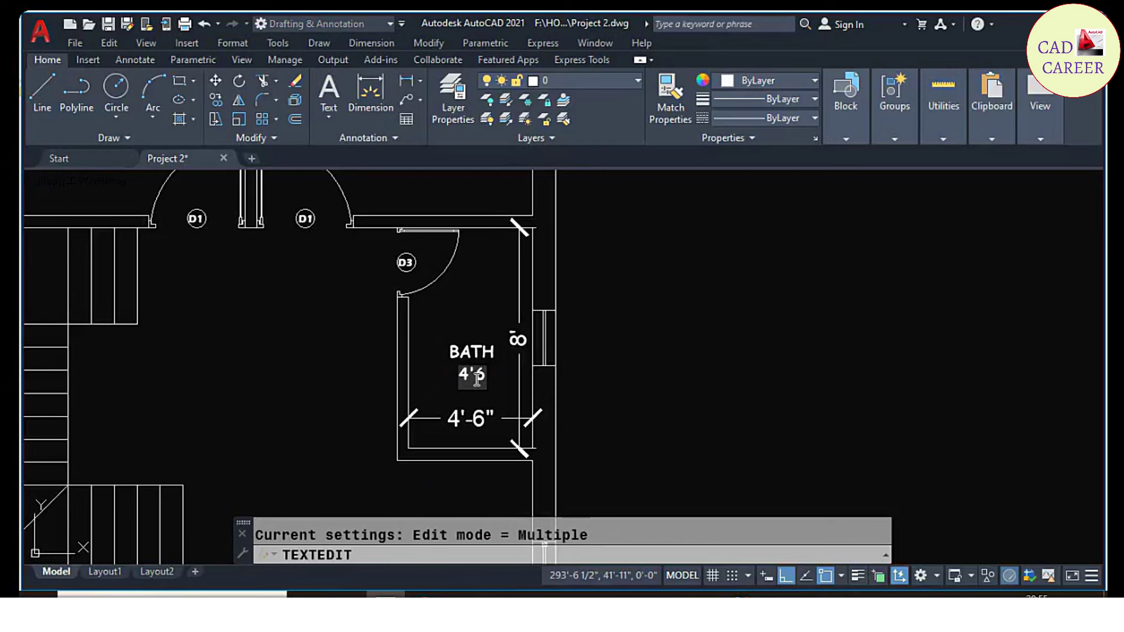
text("X8)
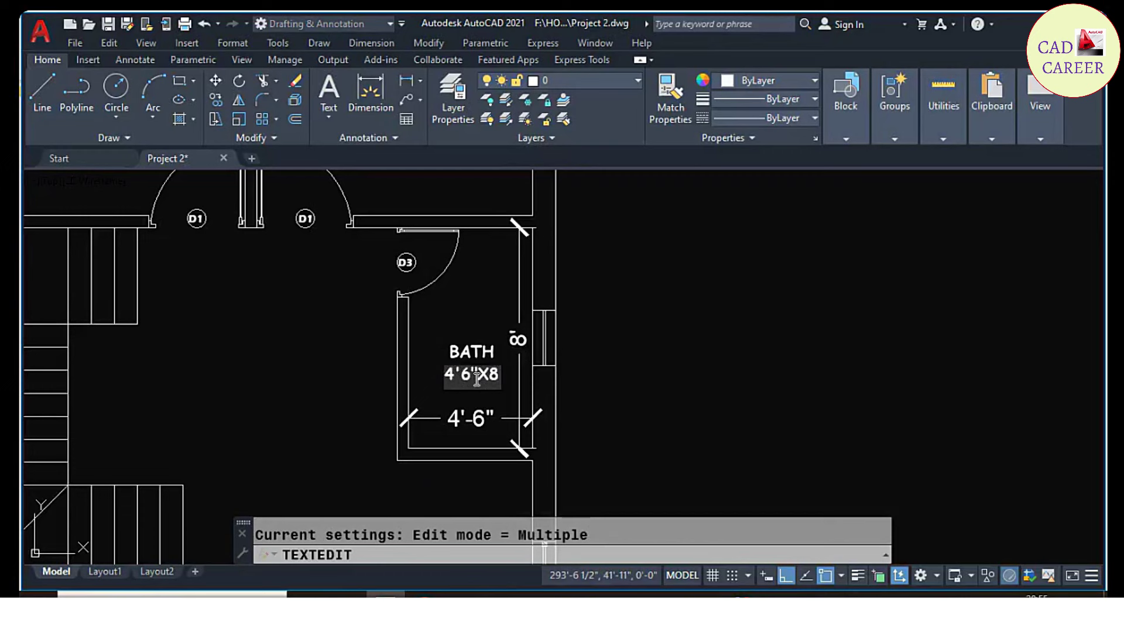
text(')
key(Return)
key(Escape)
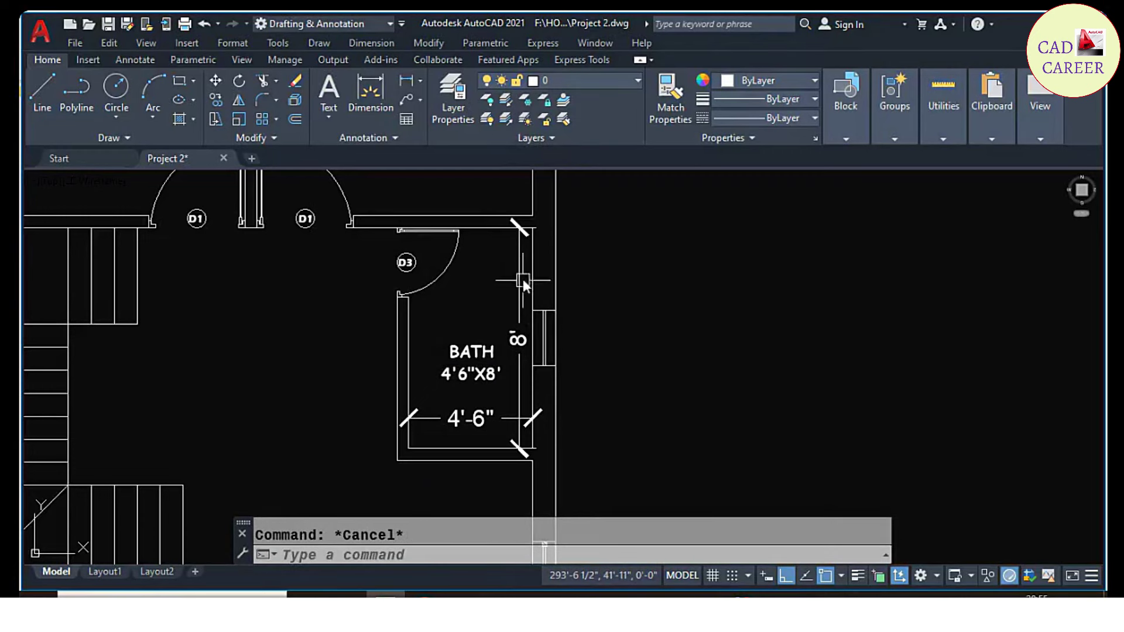
Erase the 8' and 4'-6" temporary dimensions
click(523, 279)
click(466, 423)
text(E)
key(Return)
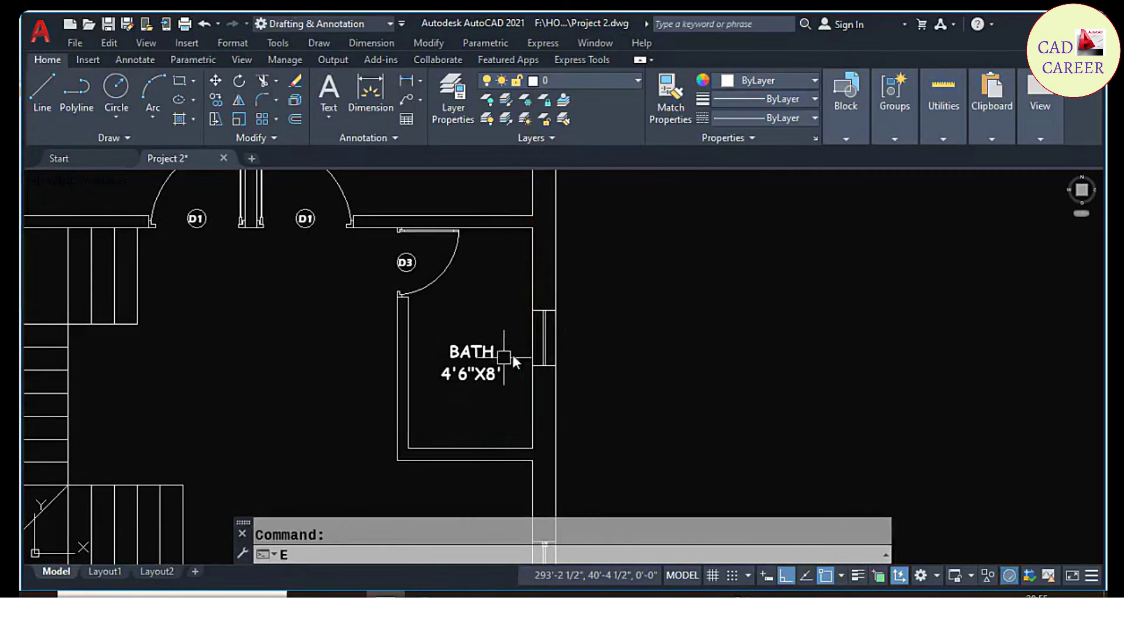
scroll(516, 354, down, 2)
mouse_move(521, 356)
middle_down()
mouse_move(551, 366)
mouse_move(552, 298)
middle_up()
Select the dining label for copying
click(553, 394)
key(Escape)
click(523, 446)
click(515, 482)
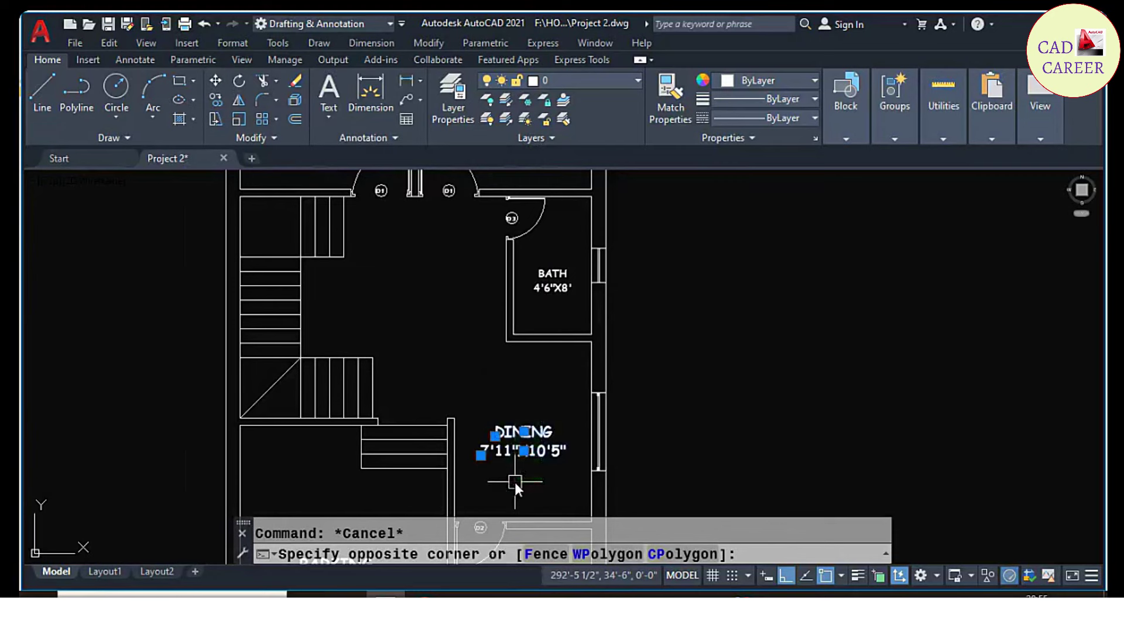
Copy the dining label into the room beside the bath, with ortho switched off
text(co)
key(Return)
click(522, 448)
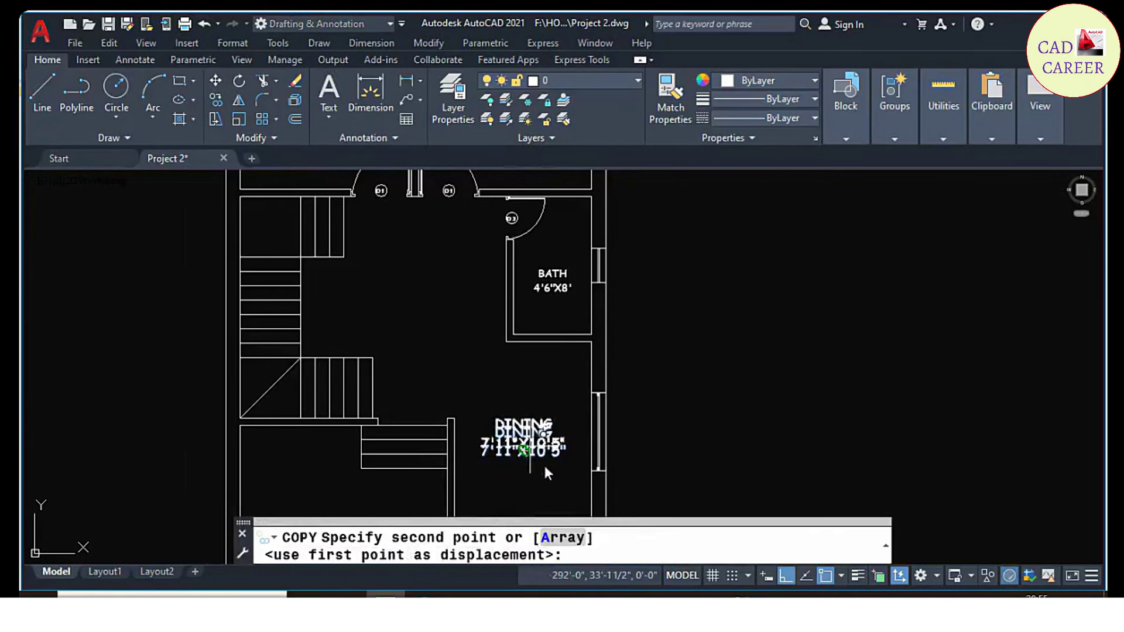
click(787, 576)
click(427, 312)
key(Escape)
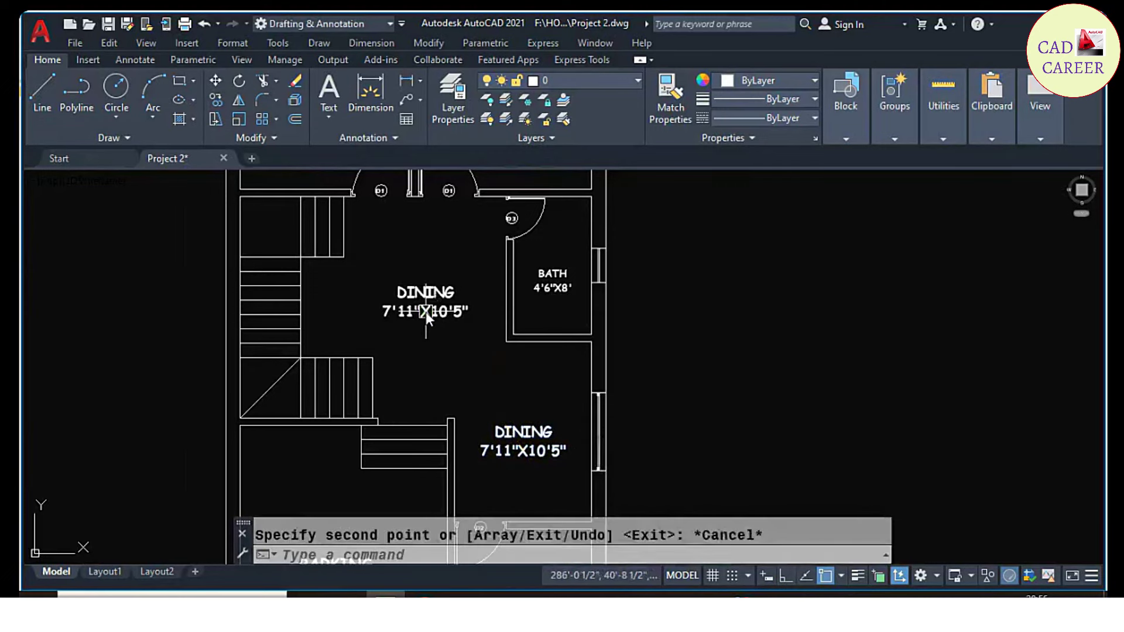
Dimension the room: 12'-10" height and 7'-9" width above DINING
click(410, 81)
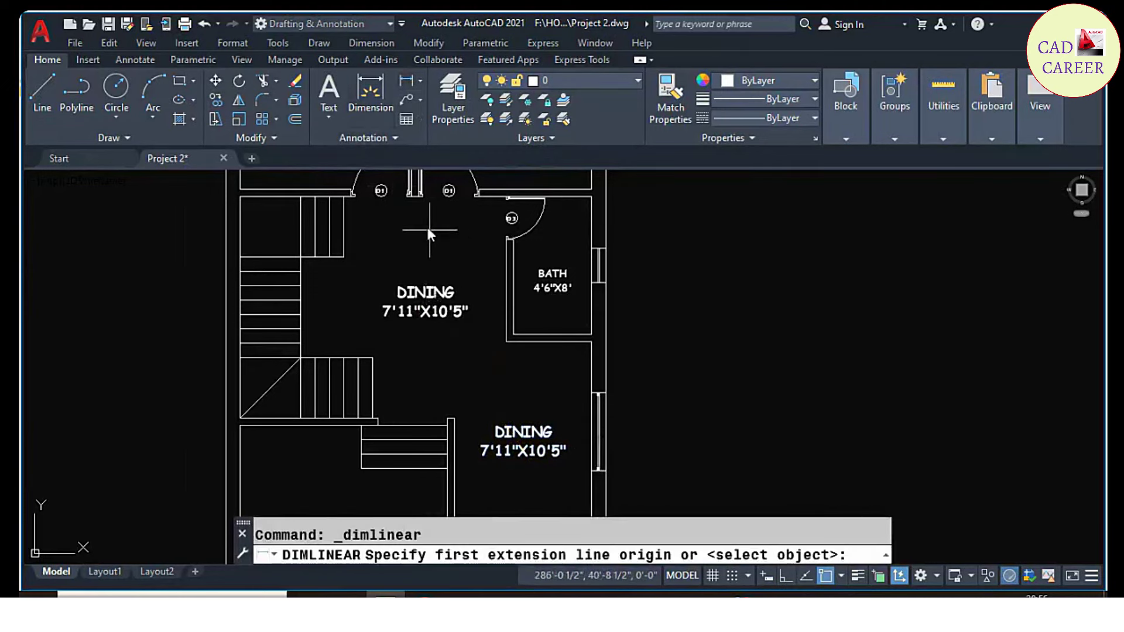
scroll(417, 196, up, 2)
click(414, 196)
middle_drag(453, 516, 454, 414)
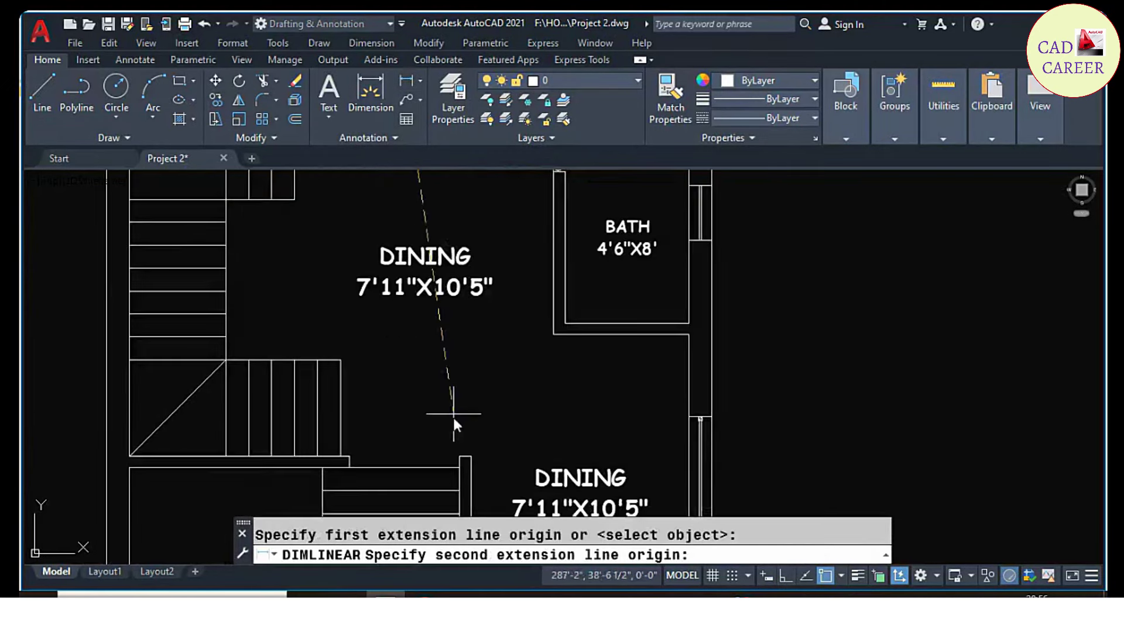
click(459, 453)
click(510, 352)
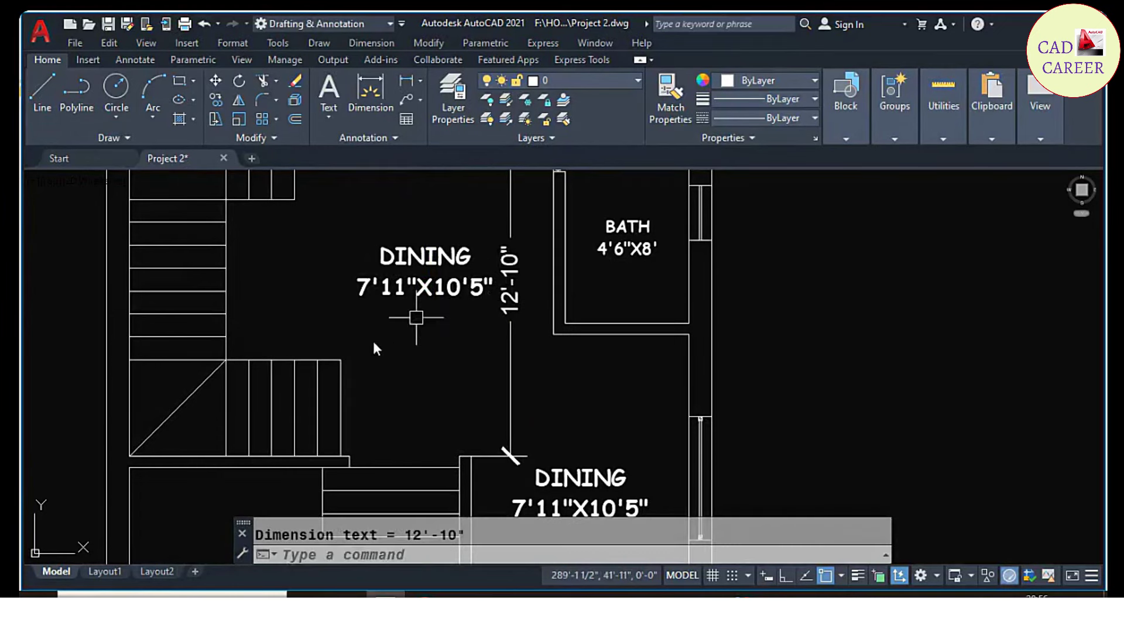
key(Return)
click(346, 358)
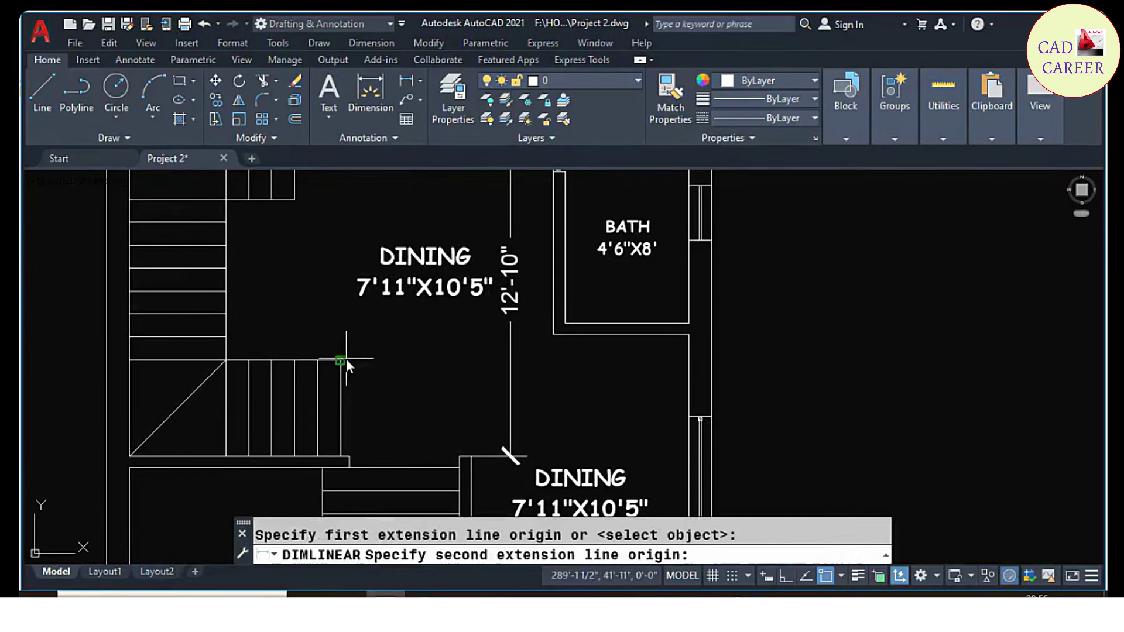
click(553, 335)
click(420, 201)
Add a 9'-4" height dimension beside the stairs
mouse_move(415, 273)
middle_down()
mouse_move(422, 386)
mouse_move(422, 351)
middle_up()
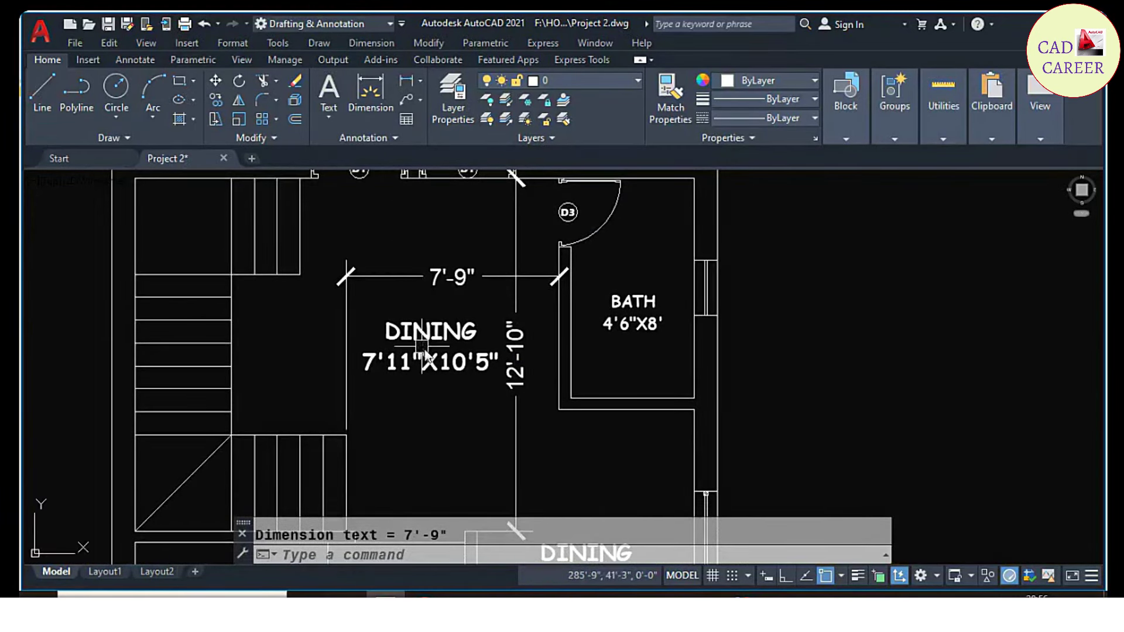
middle_drag(421, 351, 448, 338)
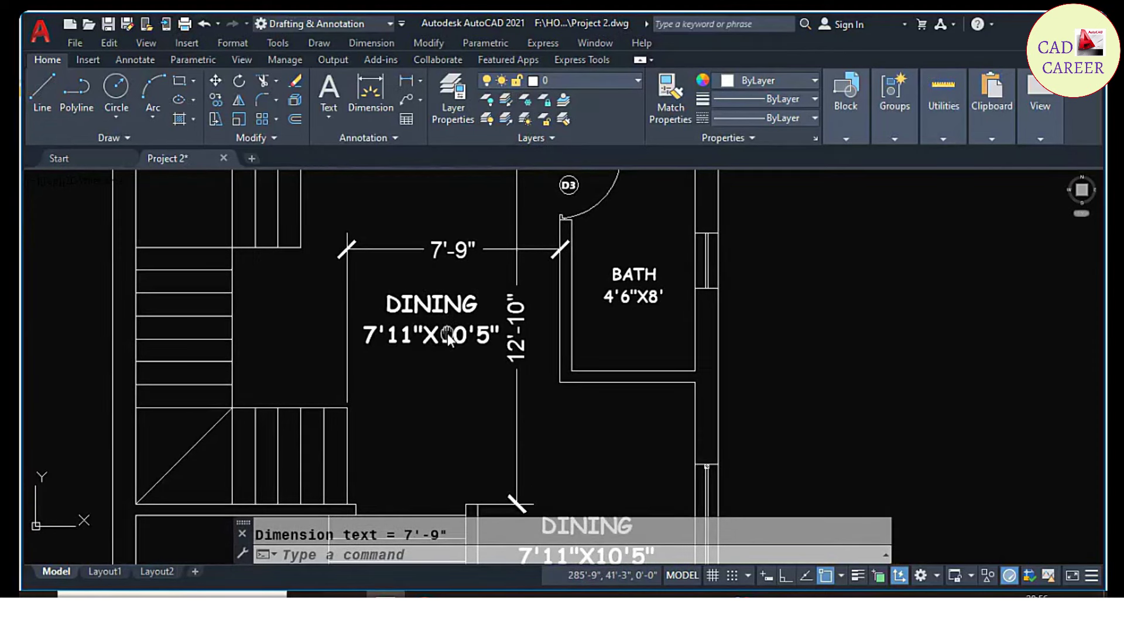
middle_drag(449, 336, 466, 353)
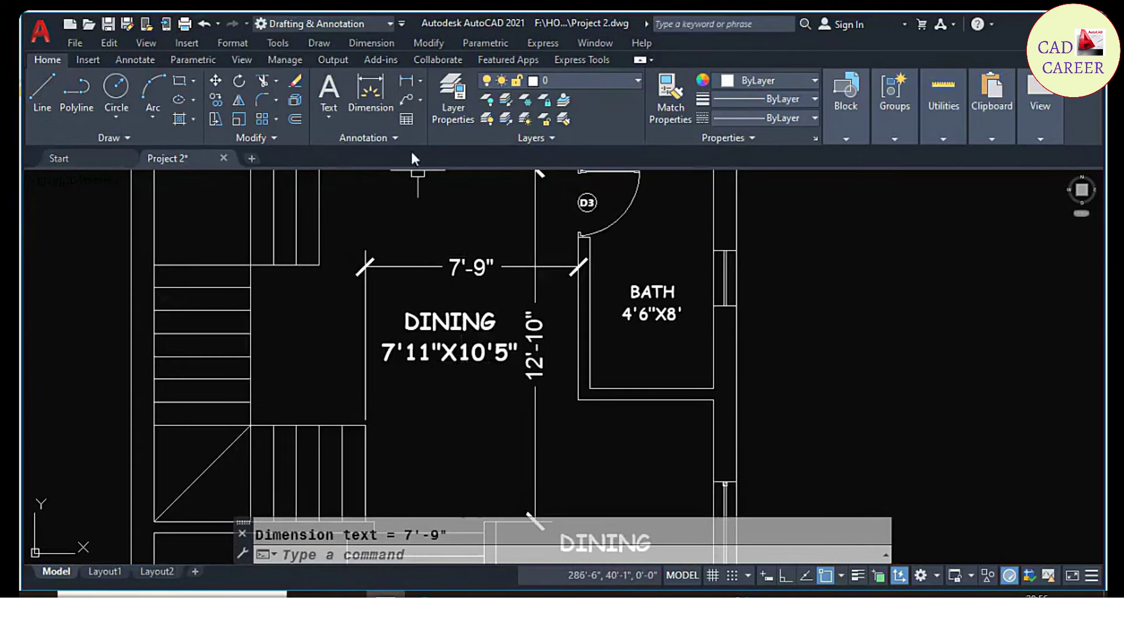
click(406, 80)
click(340, 427)
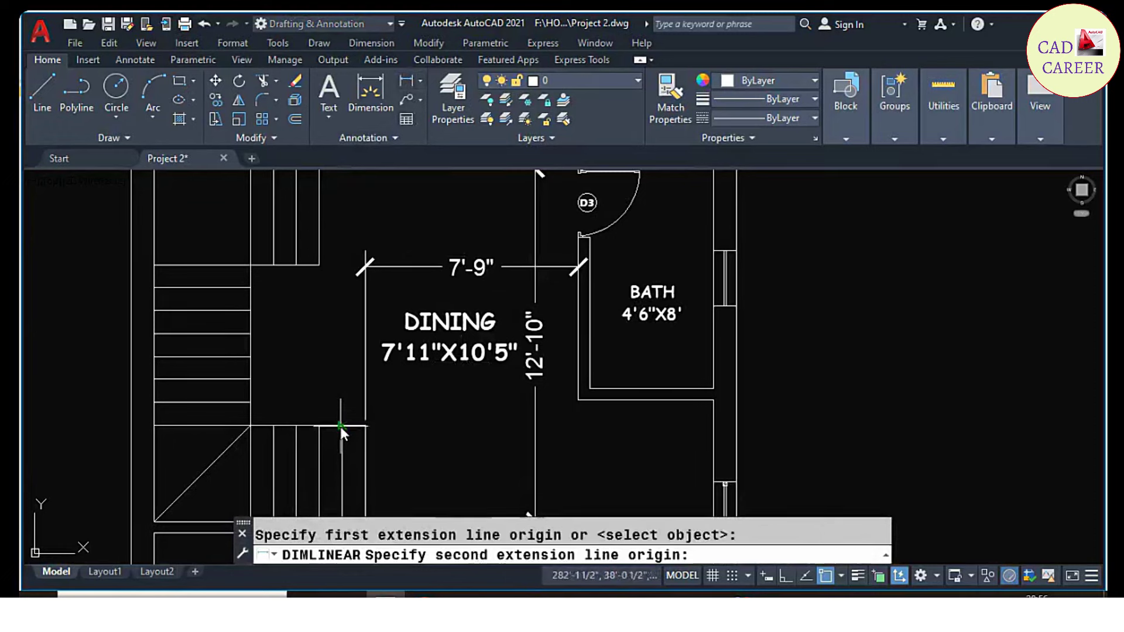
middle_drag(347, 299, 347, 383)
click(329, 251)
click(334, 337)
Add the 11'-11" dimension above 7'-9", then pick the 12'-10" and 7'-9" dimensions
key(Return)
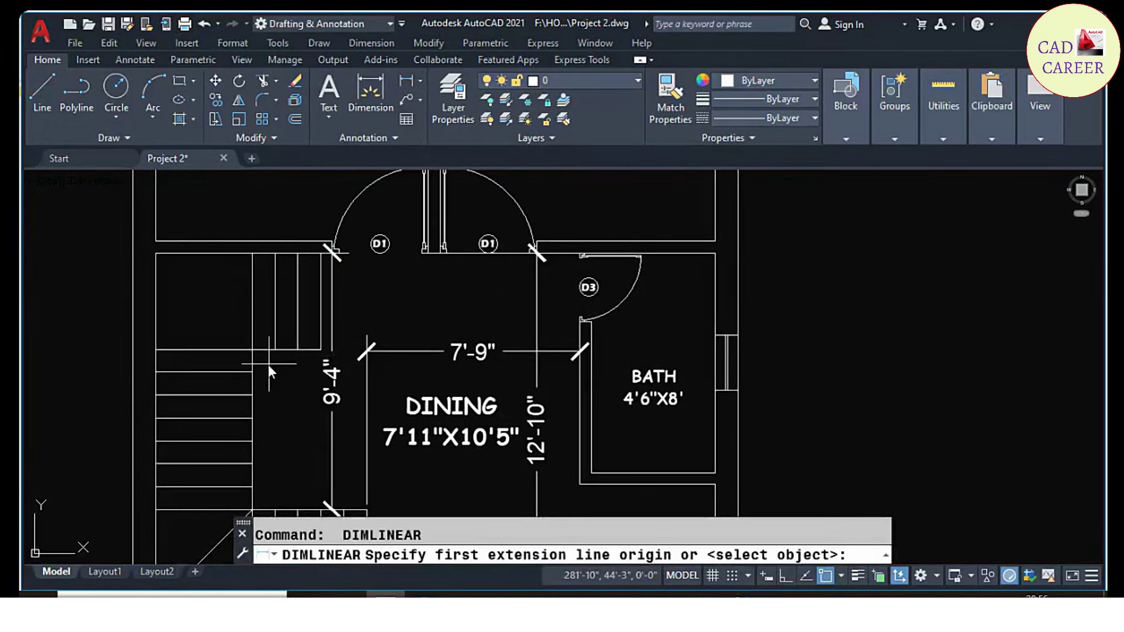
click(252, 373)
click(583, 373)
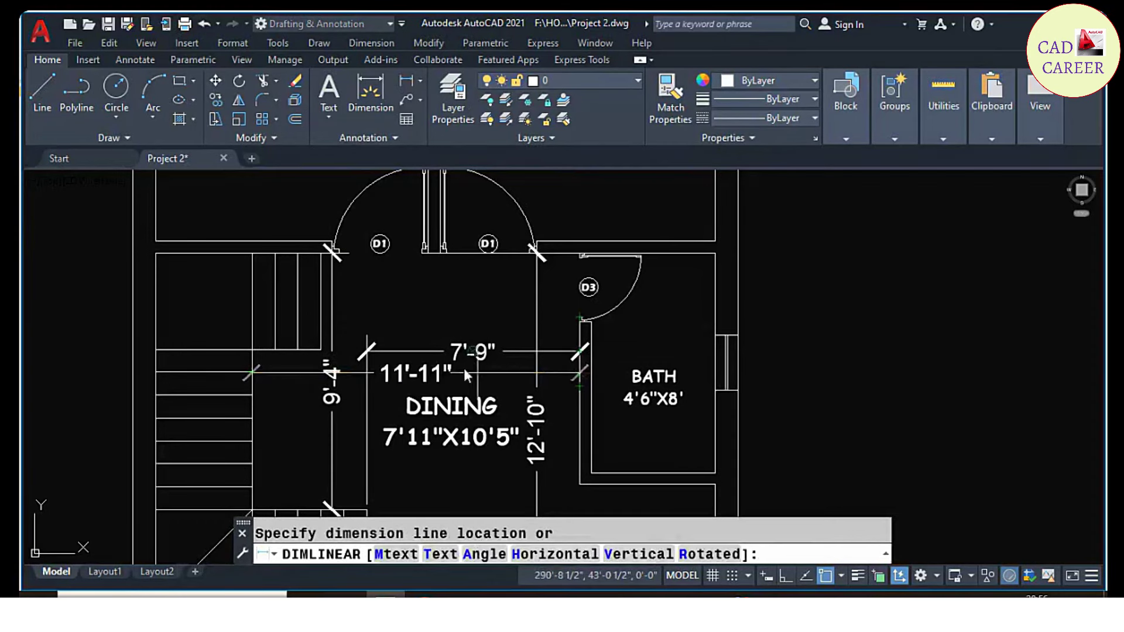
click(440, 317)
middle_drag(515, 354, 507, 329)
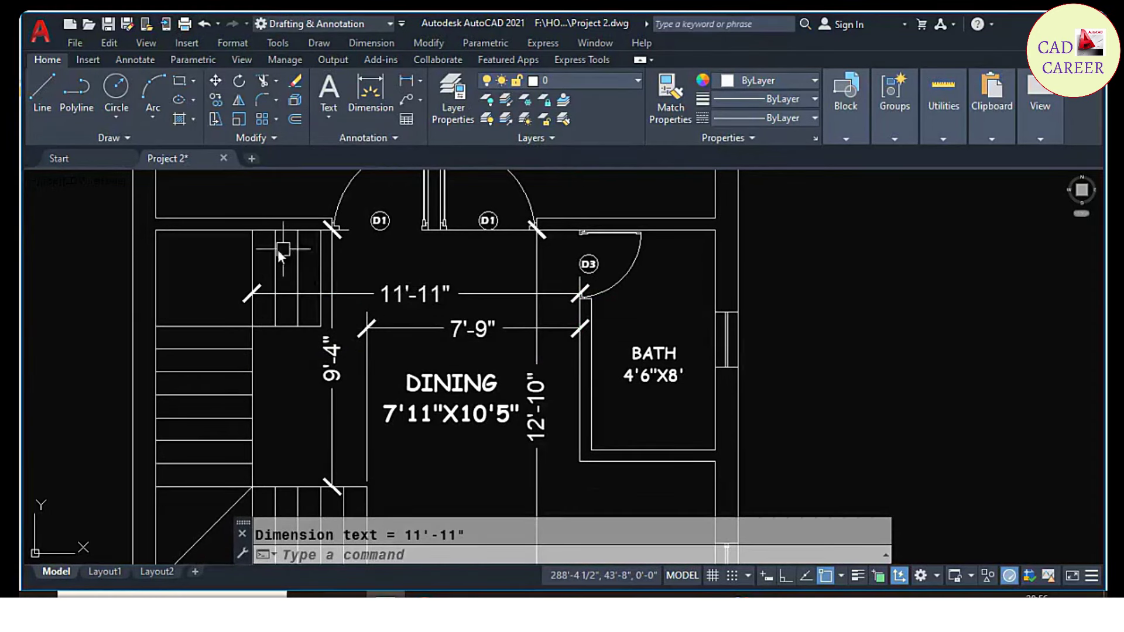
click(539, 325)
click(483, 329)
Erase the 12'-10" and 7'-9" dimensions
text(e)
key(Return)
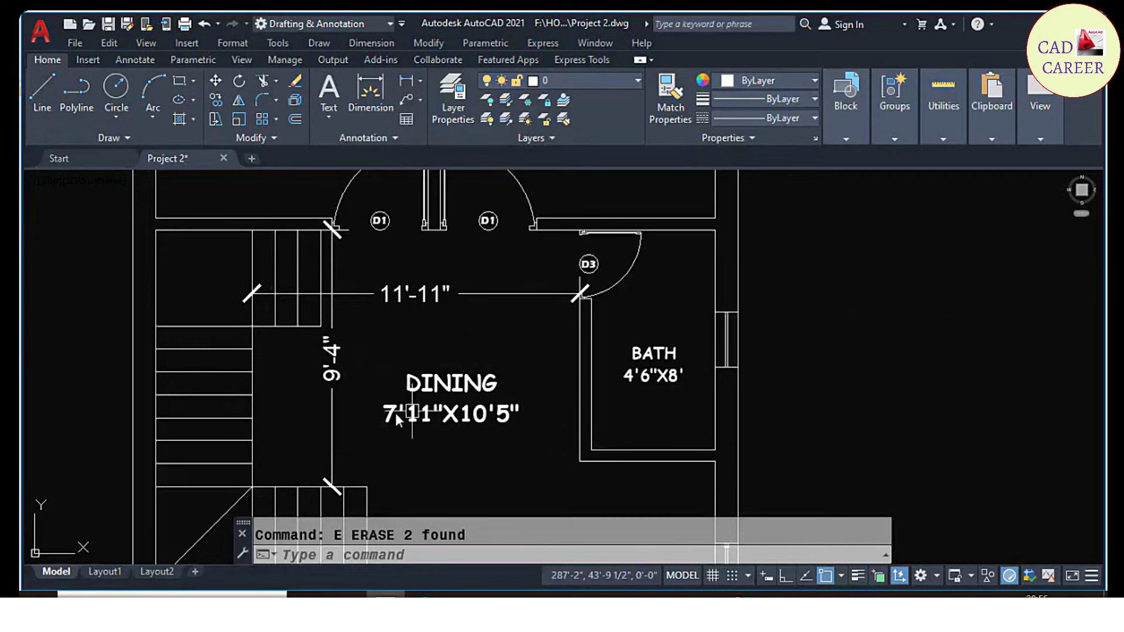
middle_drag(462, 416, 457, 365)
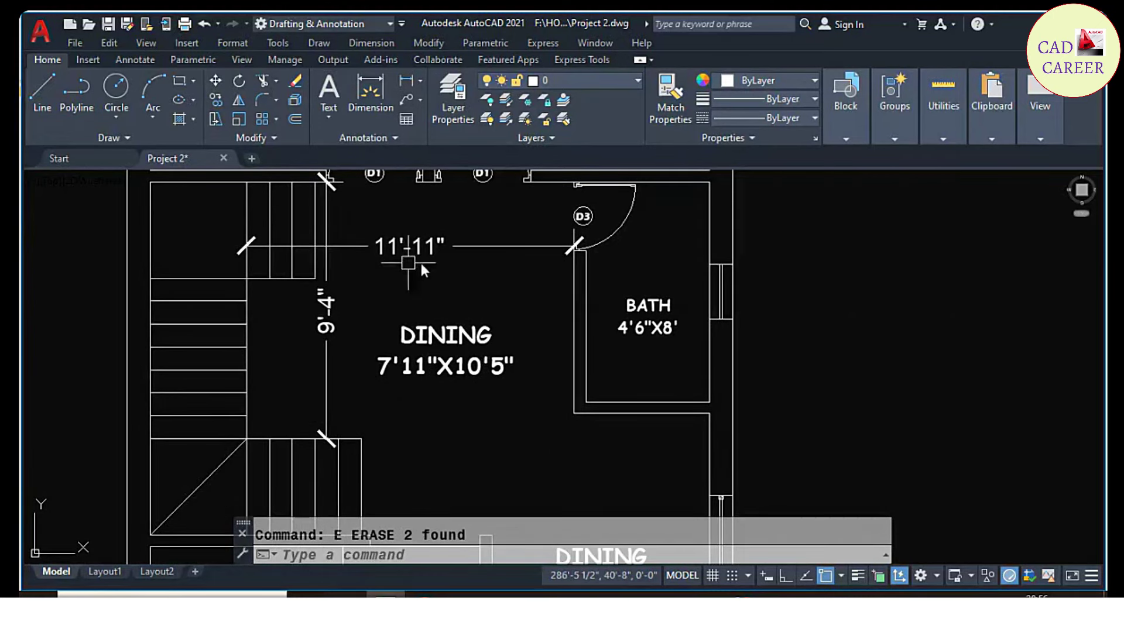
Try trimming the 11'-11" dimension at the stair line, then undo it
text(tr)
key(Return)
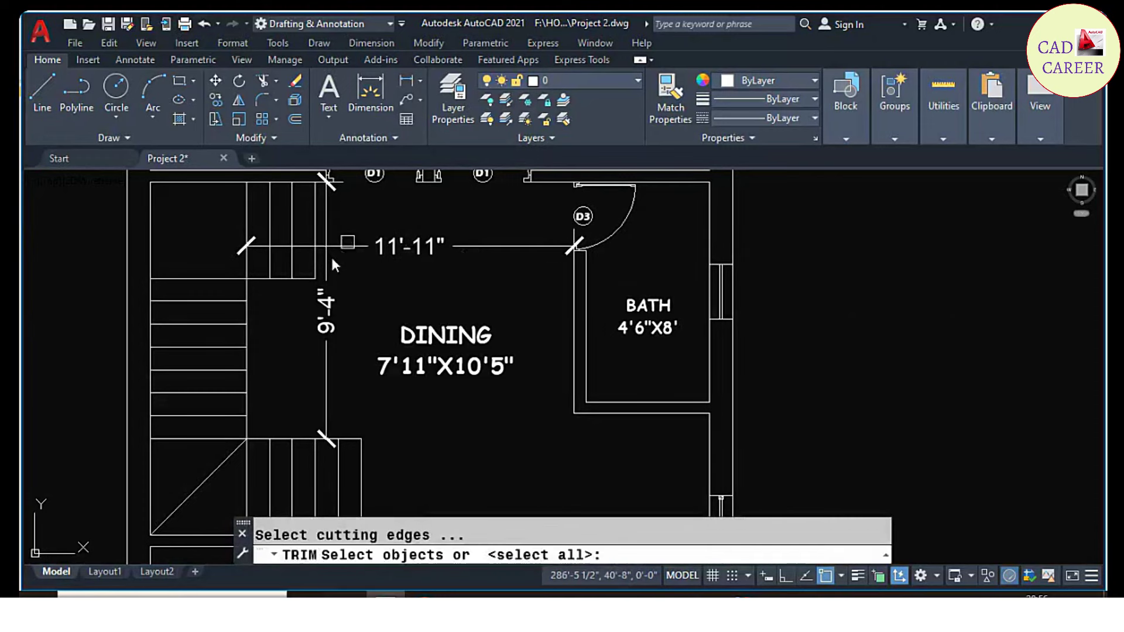
click(316, 257)
key(Return)
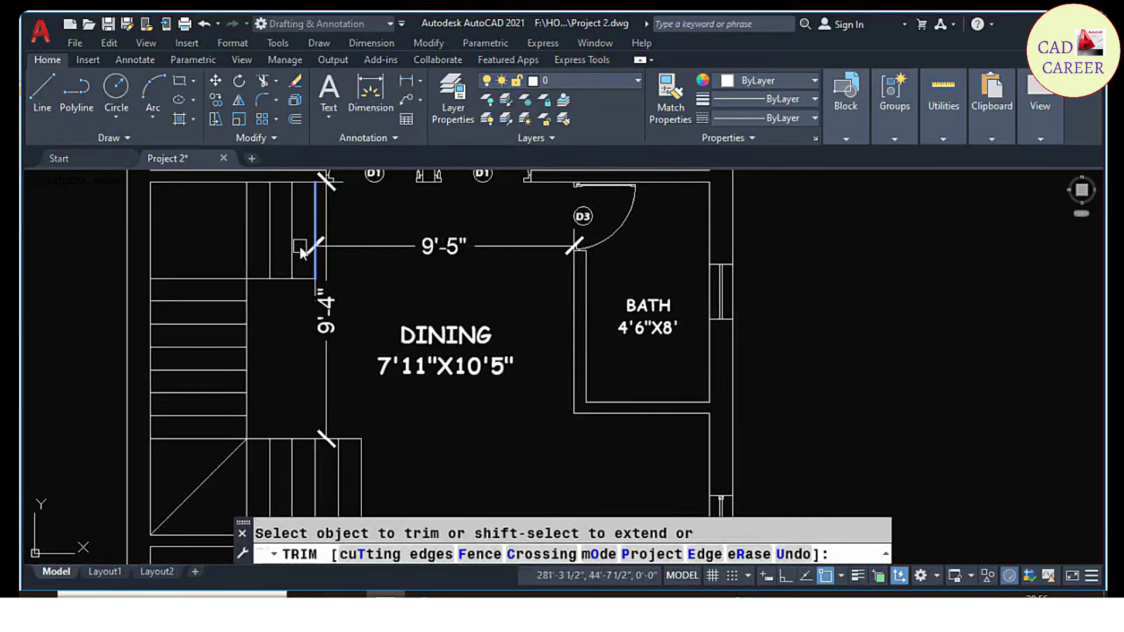
key(Escape)
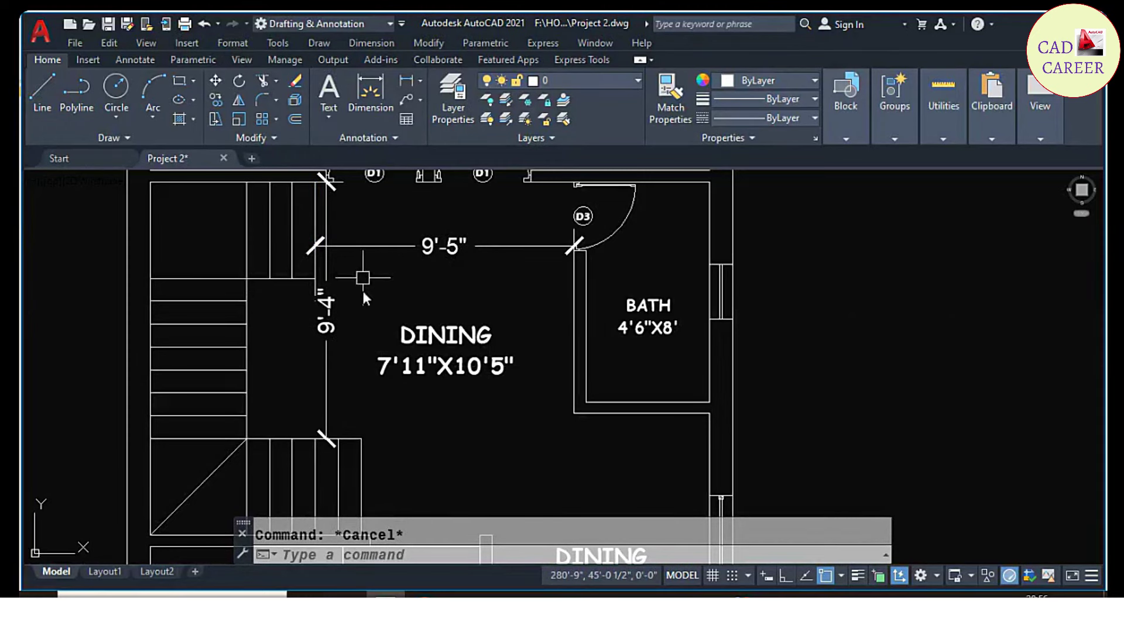
key(ctrl+z)
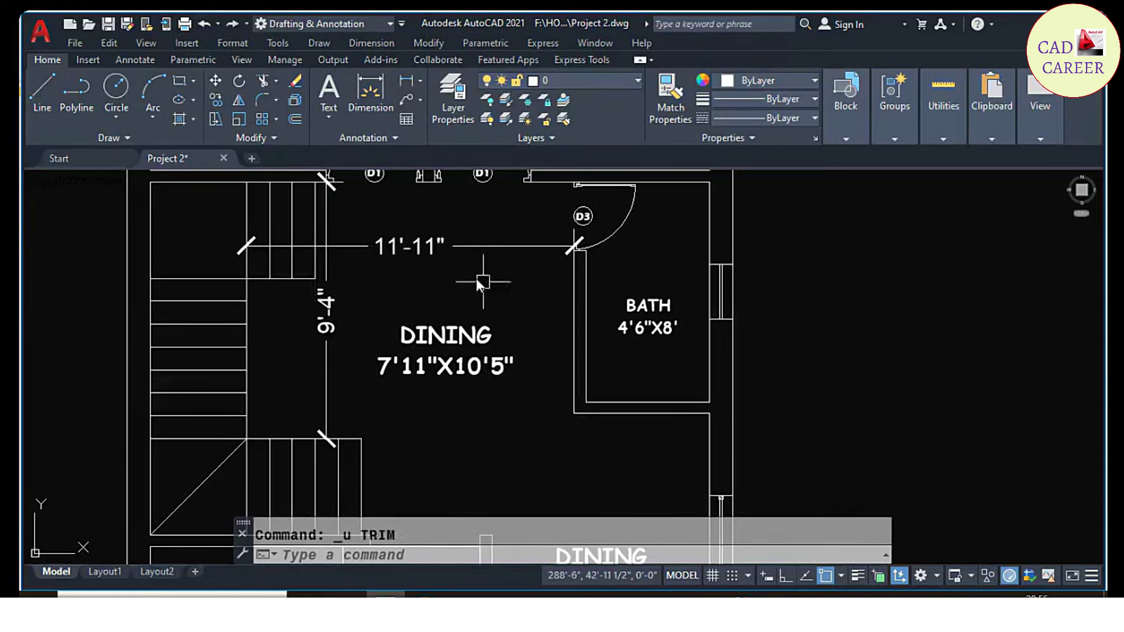
Change the room's size text to 11'11"X9'4"
click(463, 368)
key(Escape)
click(463, 369)
double_click(461, 366)
text(11')
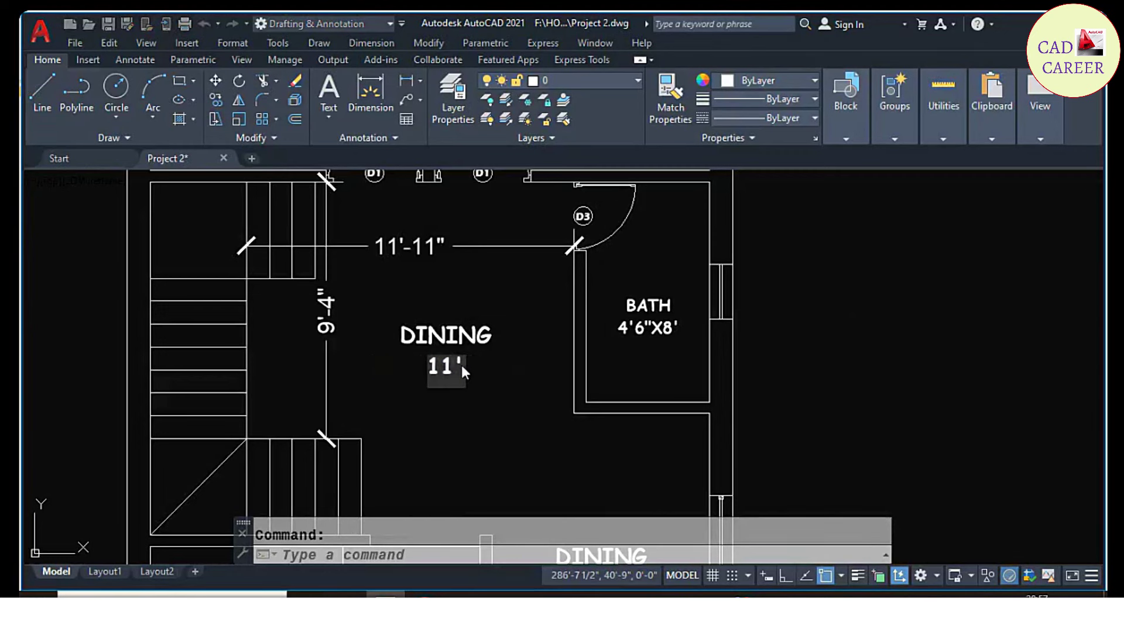
text(11"X9'4")
key(Return)
key(Escape)
Rename the DINING label to HALL
click(458, 335)
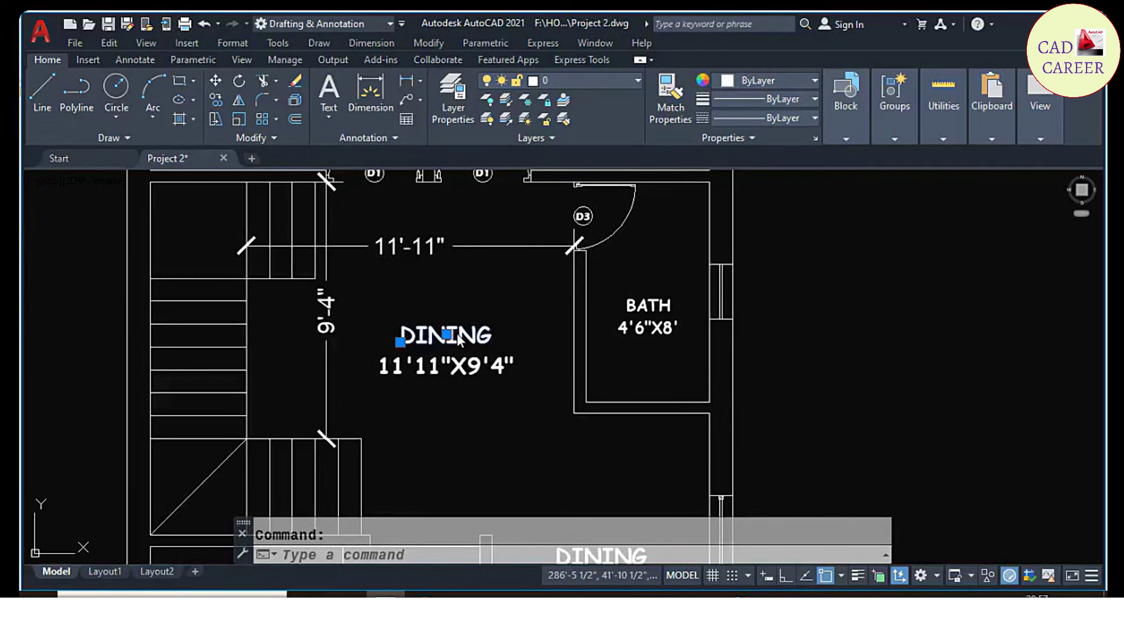
double_click(458, 333)
text(HALL)
key(Return)
key(Escape)
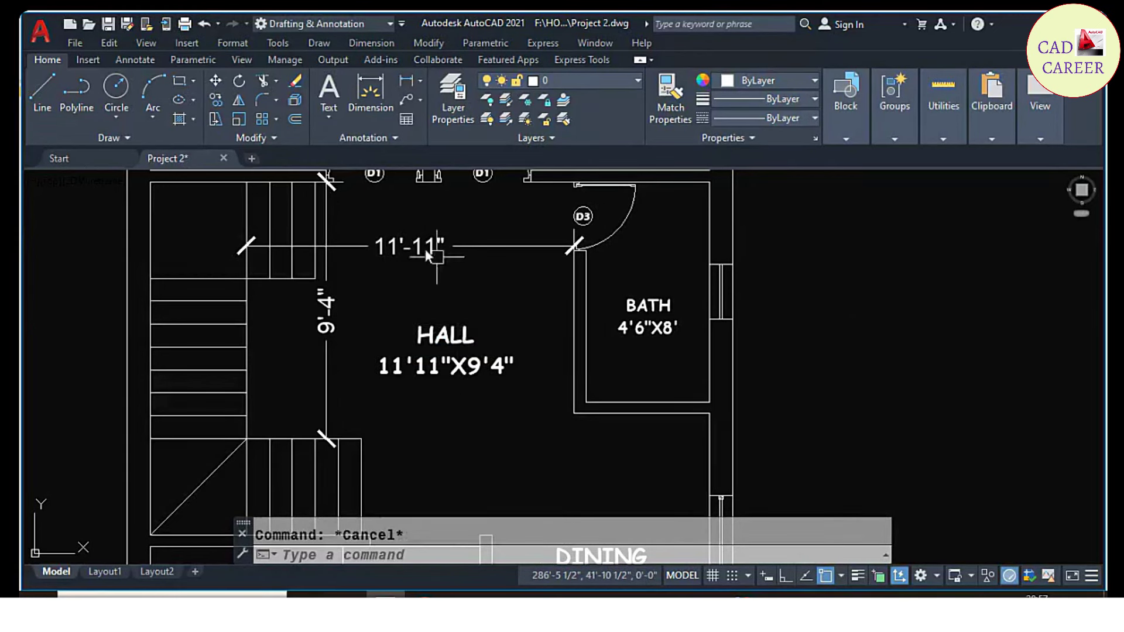
Erase the 9'-4" and 11'-11" dimensions and save the drawing
click(360, 224)
click(327, 301)
key(Escape)
click(332, 209)
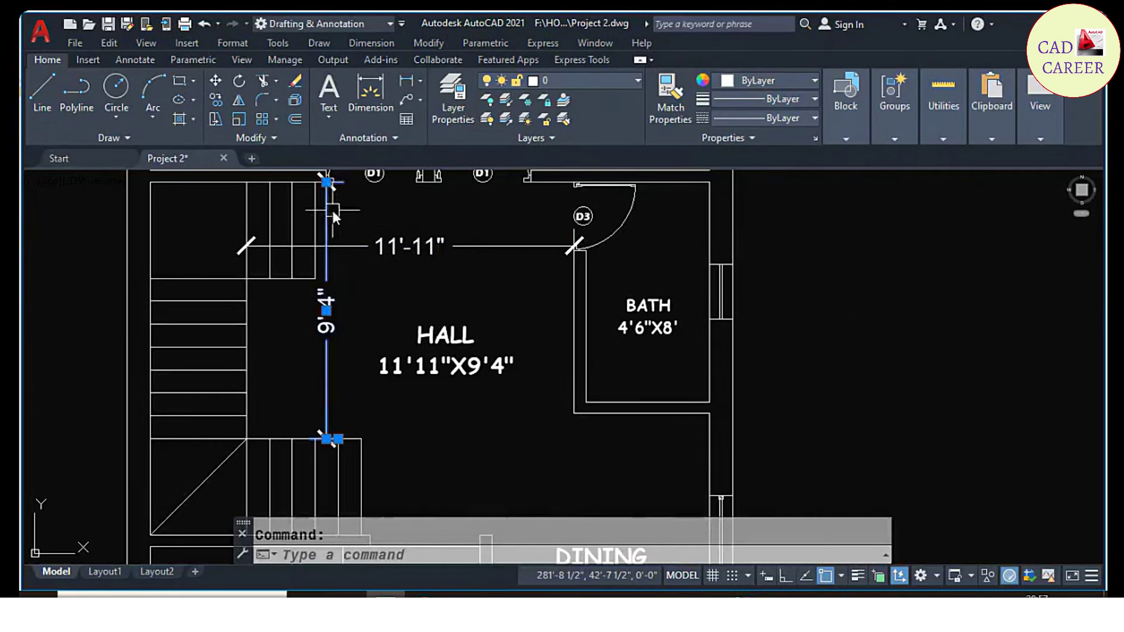
click(358, 245)
text(e)
key(Return)
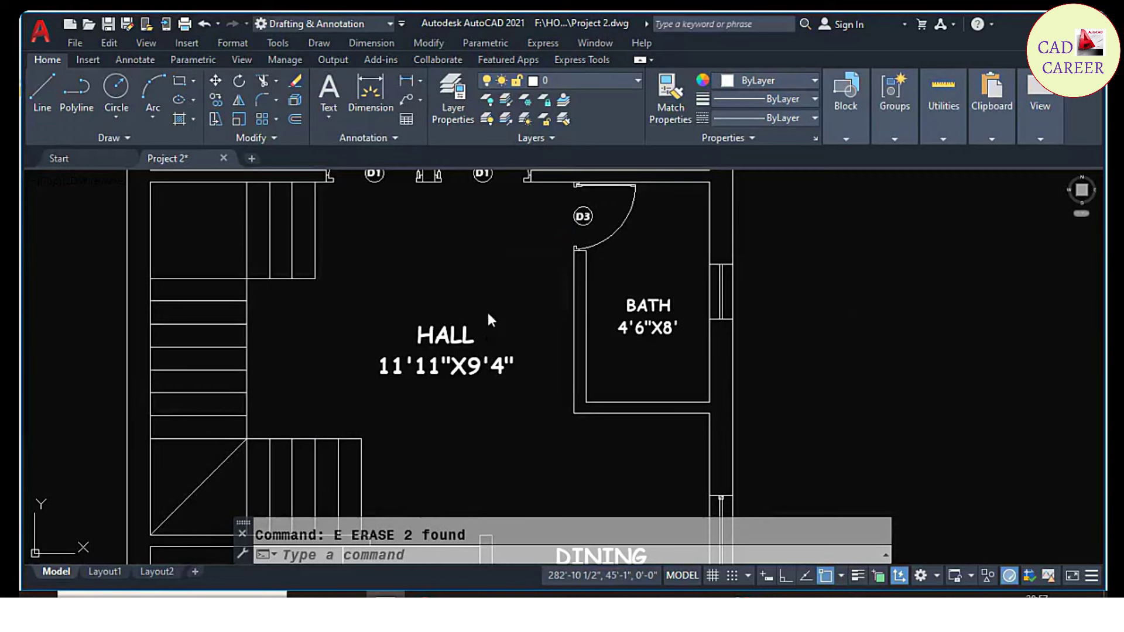
key(ctrl+s)
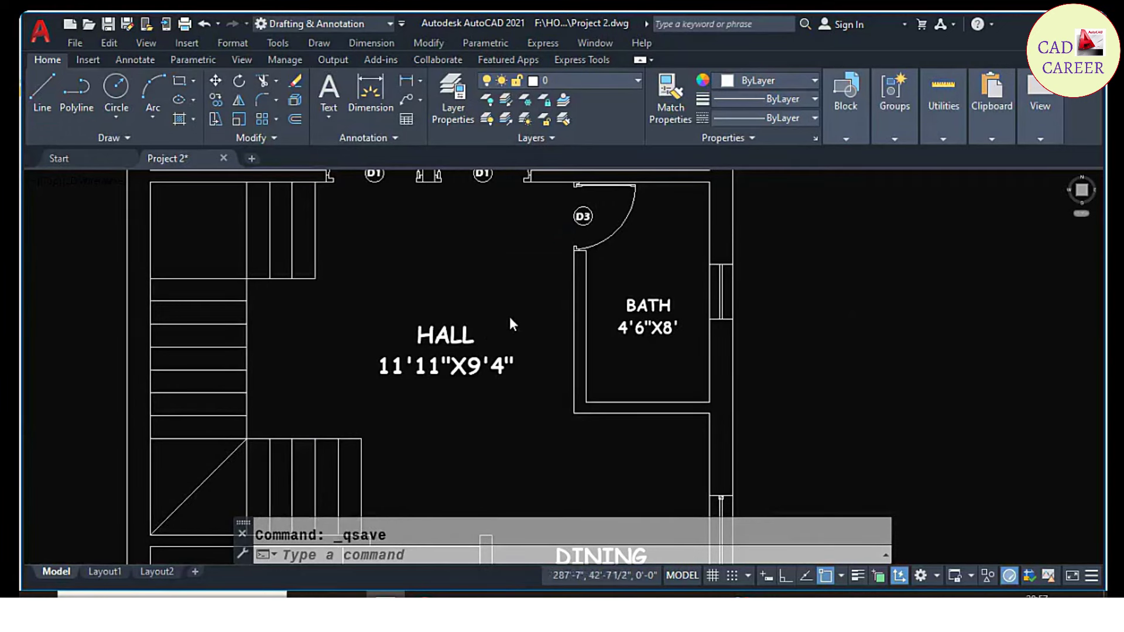
scroll(509, 316, down, 3)
Bring the neighbouring floor plan into view and window-select its MD double door
mouse_move(514, 279)
middle_down()
mouse_move(512, 413)
mouse_move(518, 245)
middle_up()
scroll(510, 338, down, 2)
middle_drag(514, 289, 515, 318)
scroll(507, 365, up, 2)
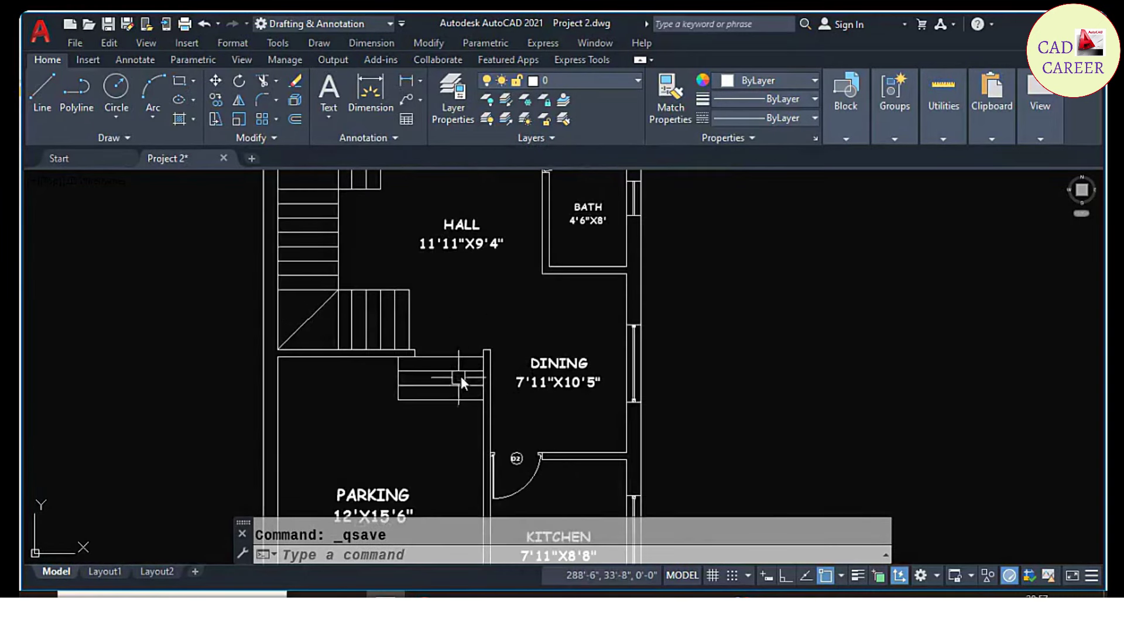
scroll(453, 344, down, 6)
middle_drag(283, 352, 459, 352)
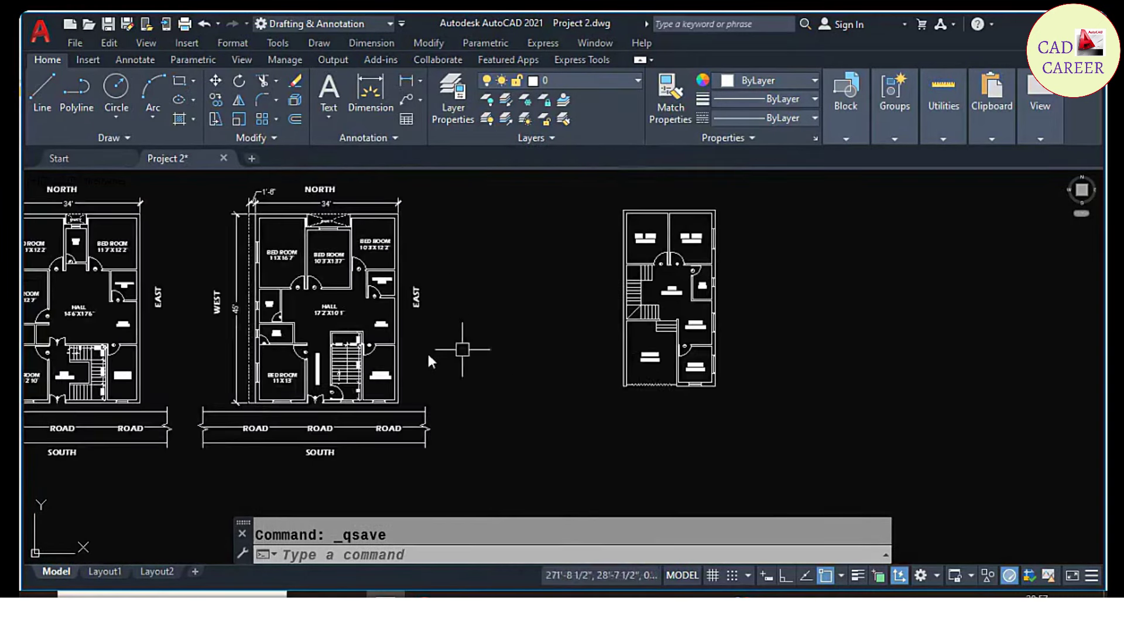
scroll(303, 404, up, 5)
click(380, 312)
click(328, 355)
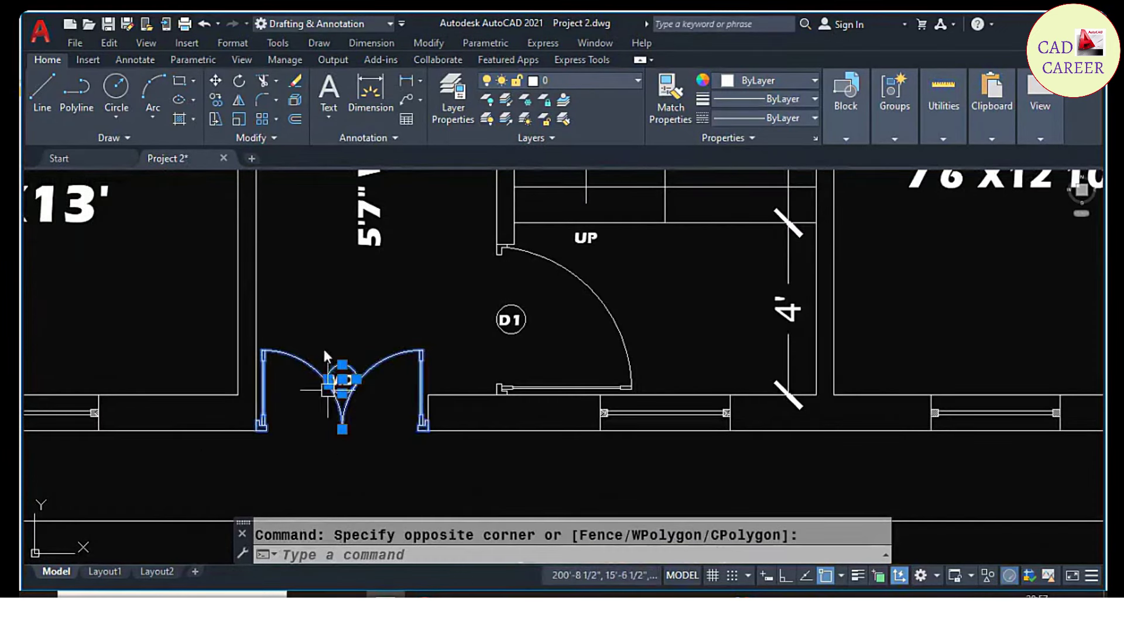
Copy the double door from its wall corner into the opening below the stairs beside the dining room
click(216, 101)
scroll(415, 448, up, 2)
scroll(480, 410, up, 4)
scroll(484, 384, up, 3)
click(485, 383)
scroll(376, 458, down, 2)
scroll(369, 475, down, 2)
scroll(370, 475, down, 2)
scroll(709, 393, up, 5)
scroll(710, 397, up, 7)
click(850, 427)
key(Escape)
scroll(571, 382, down, 5)
mouse_move(628, 419)
middle_down()
mouse_move(565, 357)
mouse_move(561, 376)
middle_up()
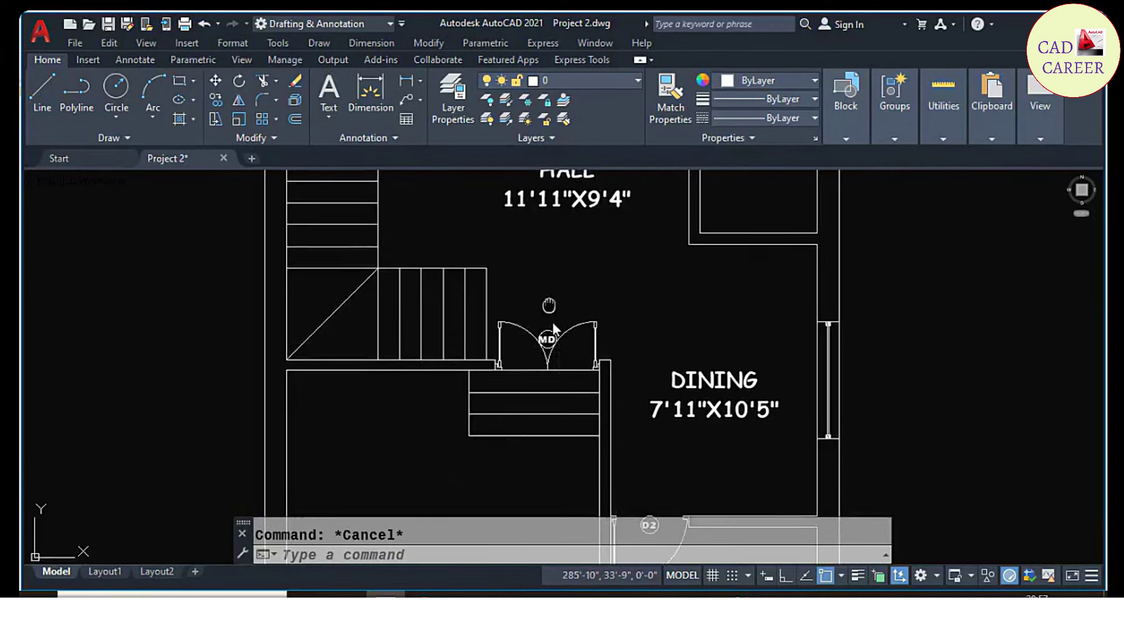
middle_drag(553, 323, 562, 406)
Draw a horizontal arrow shaft on the stairs plus one angled arrowhead stroke
click(44, 97)
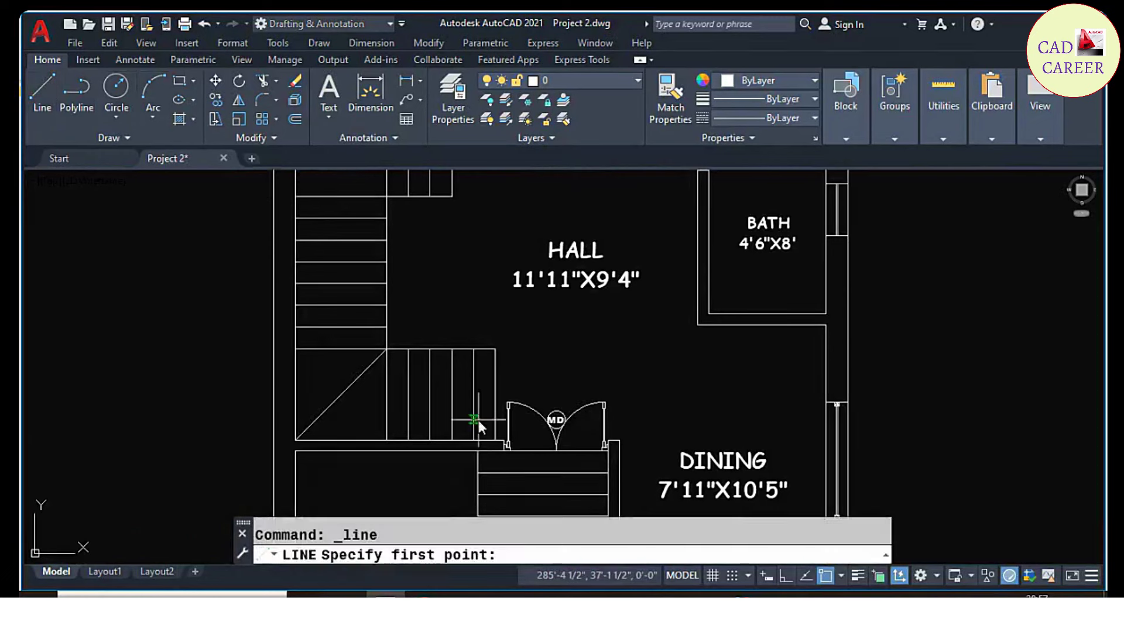
scroll(478, 421, up, 4)
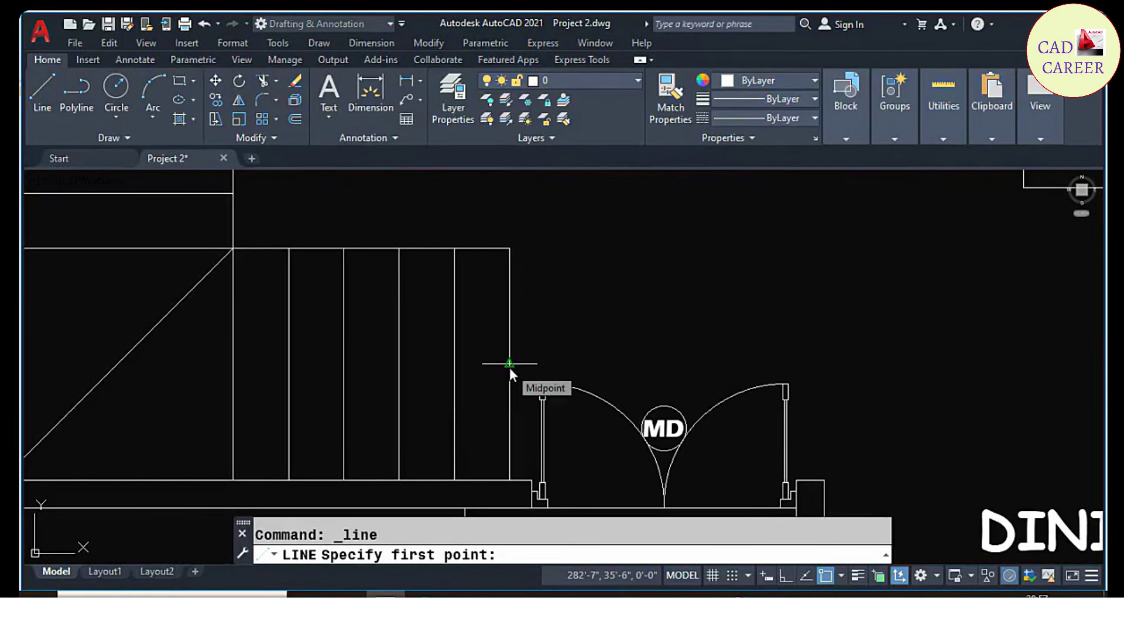
click(510, 364)
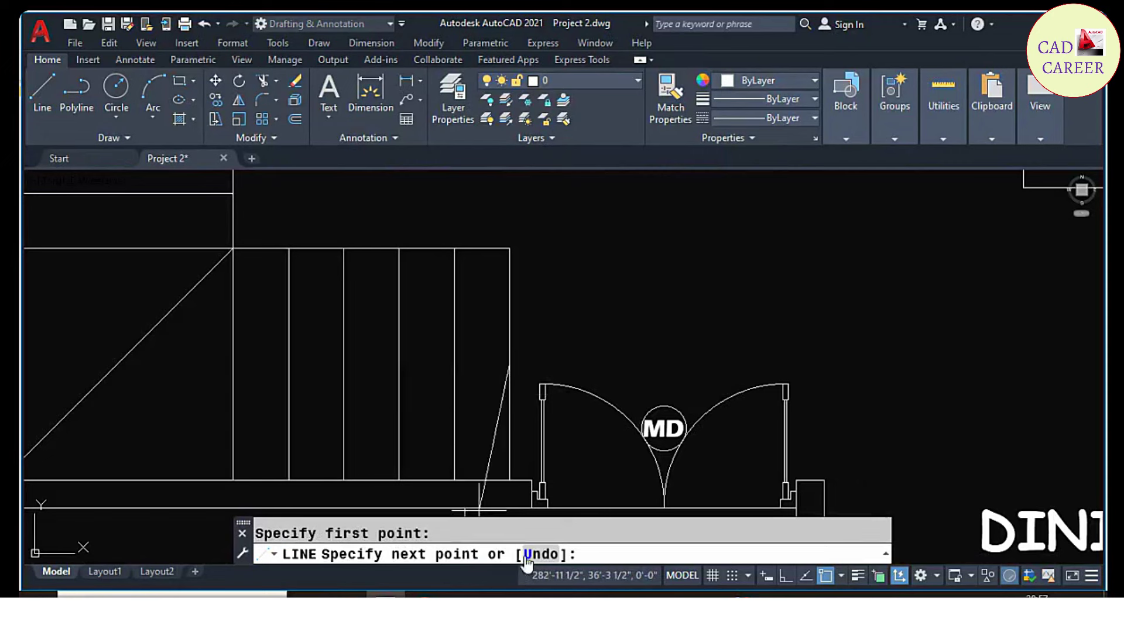
click(785, 575)
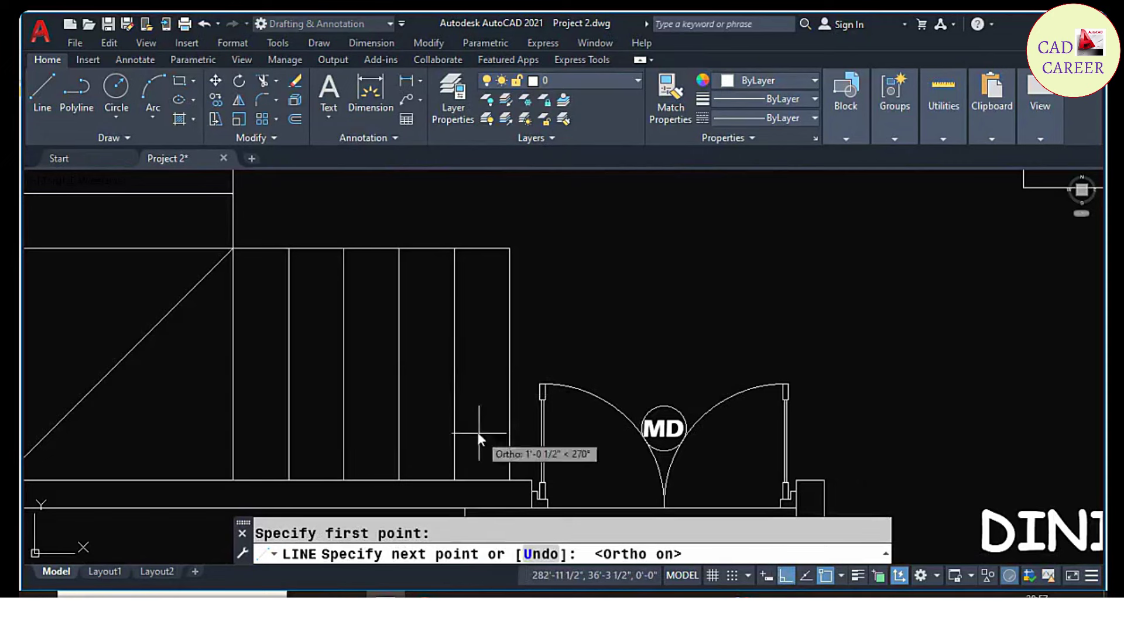
click(373, 369)
scroll(394, 354, up, 2)
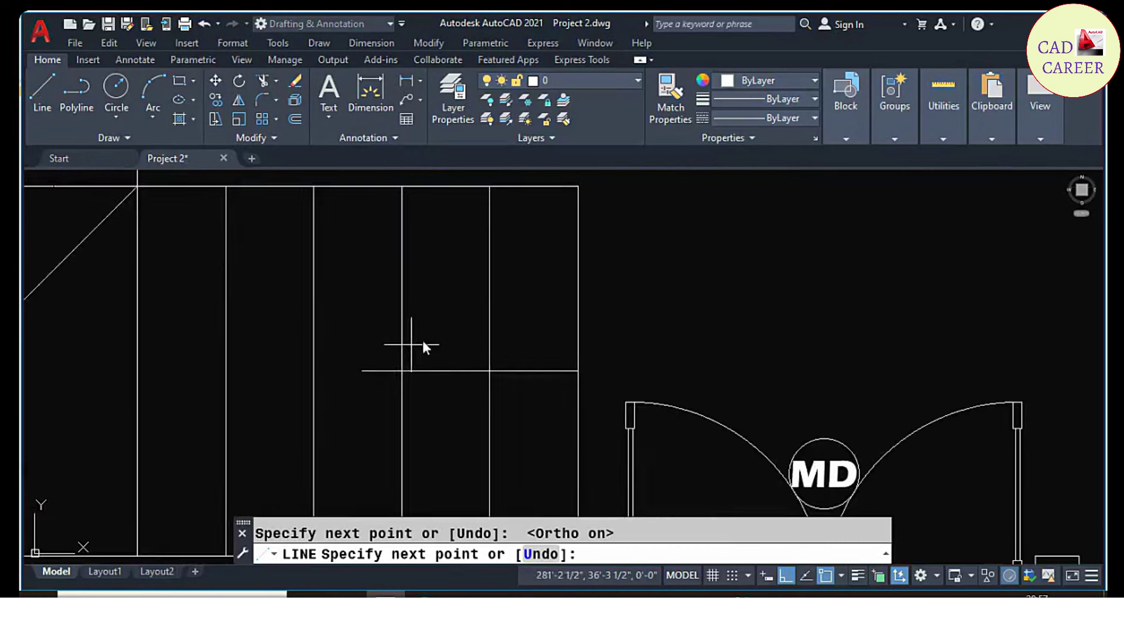
key(F8)
click(443, 343)
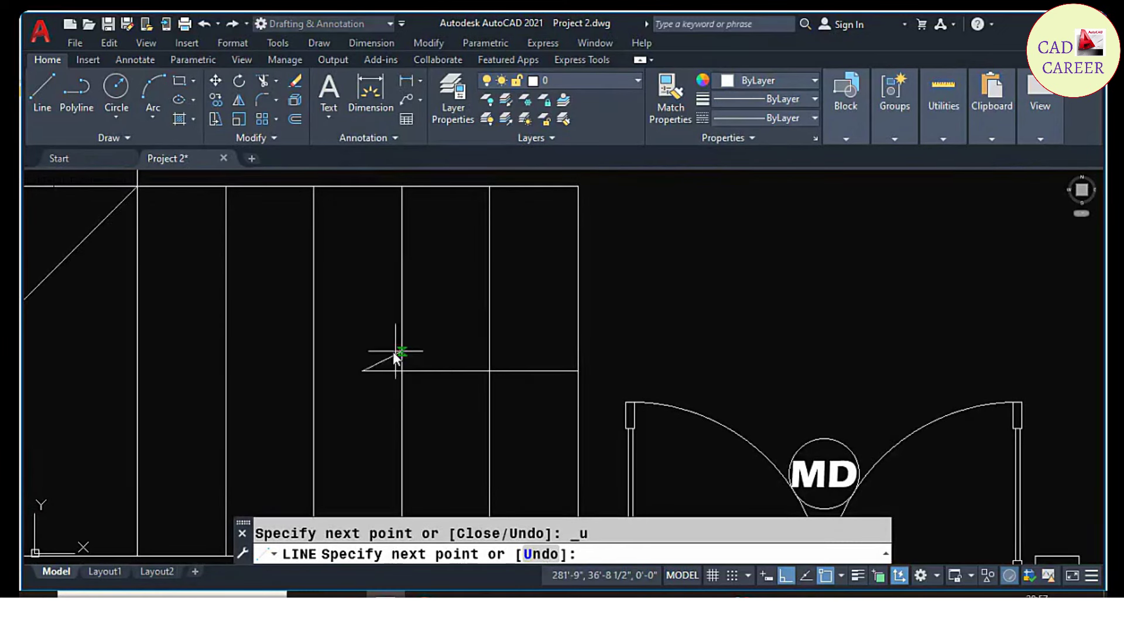
key(F8)
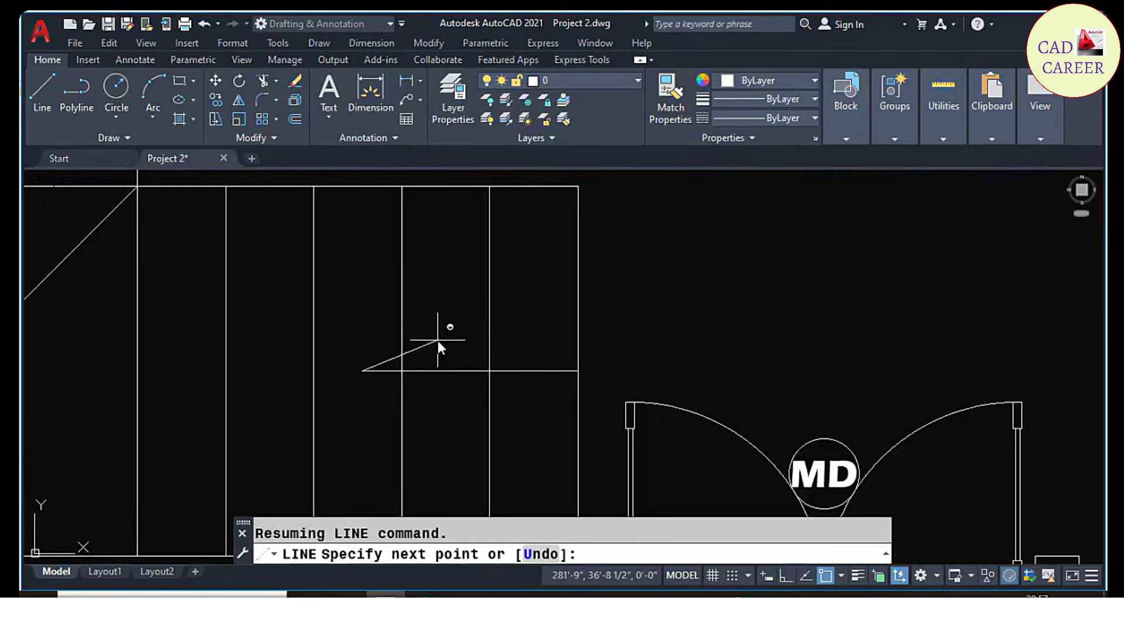
click(444, 345)
key(F8)
key(Escape)
Mirror the arrowhead stroke about the shaft to complete the left-pointing arrowhead
click(426, 349)
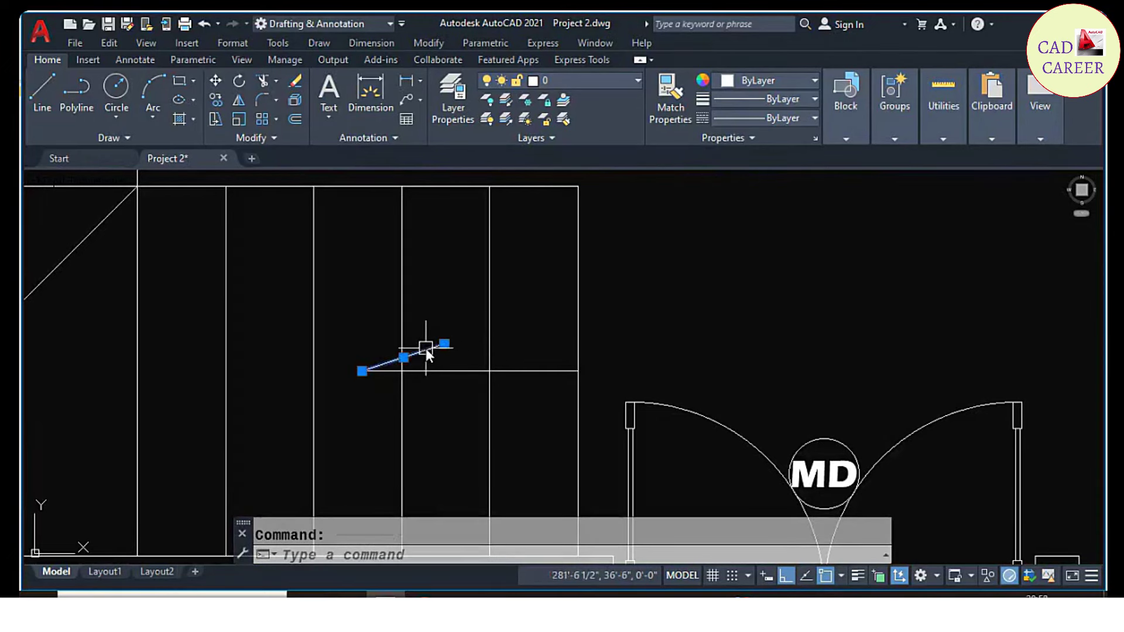
text(MI)
key(Return)
click(362, 371)
click(460, 374)
scroll(465, 334, down, 3)
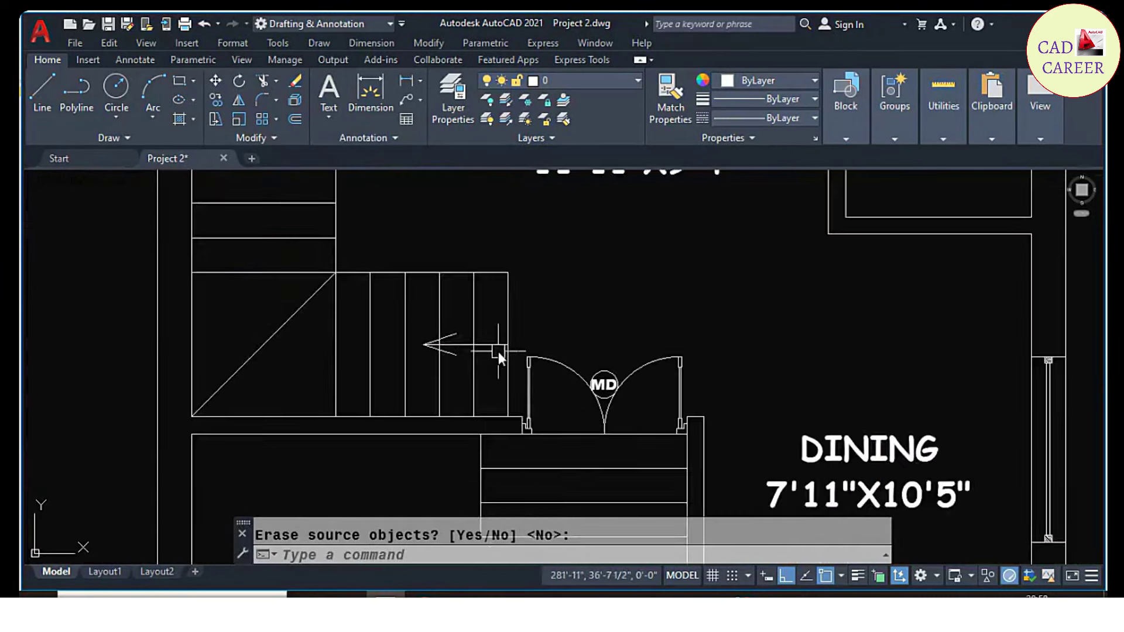
key(Return)
Shorten the arrow shaft by dragging its end grip
scroll(498, 352, up, 1)
click(489, 339)
click(511, 340)
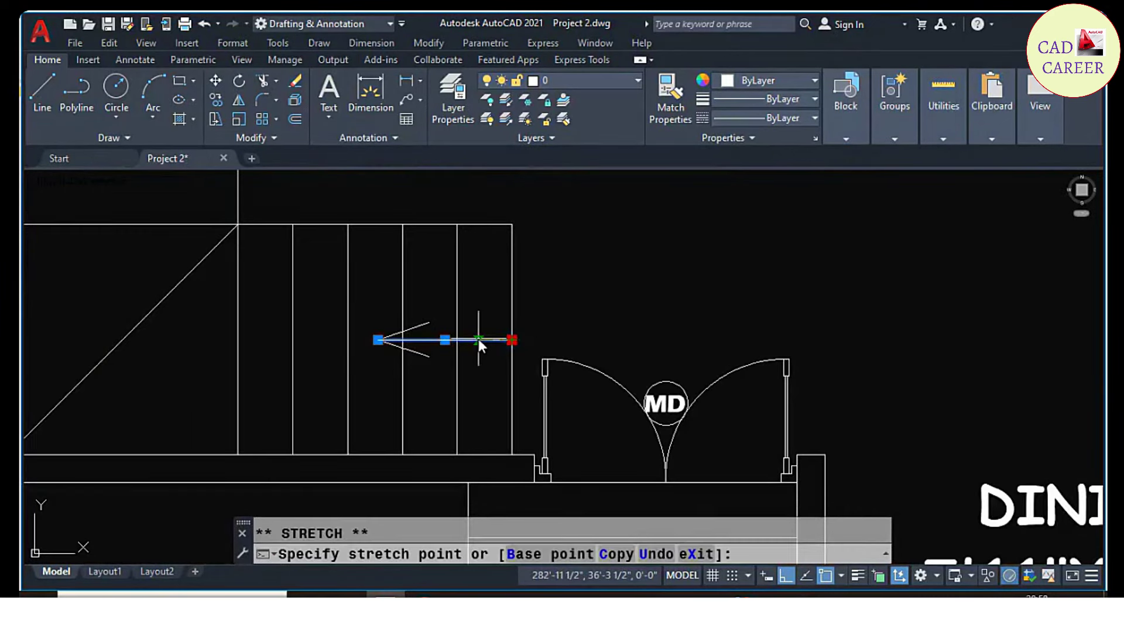
key(Escape)
scroll(531, 360, down, 2)
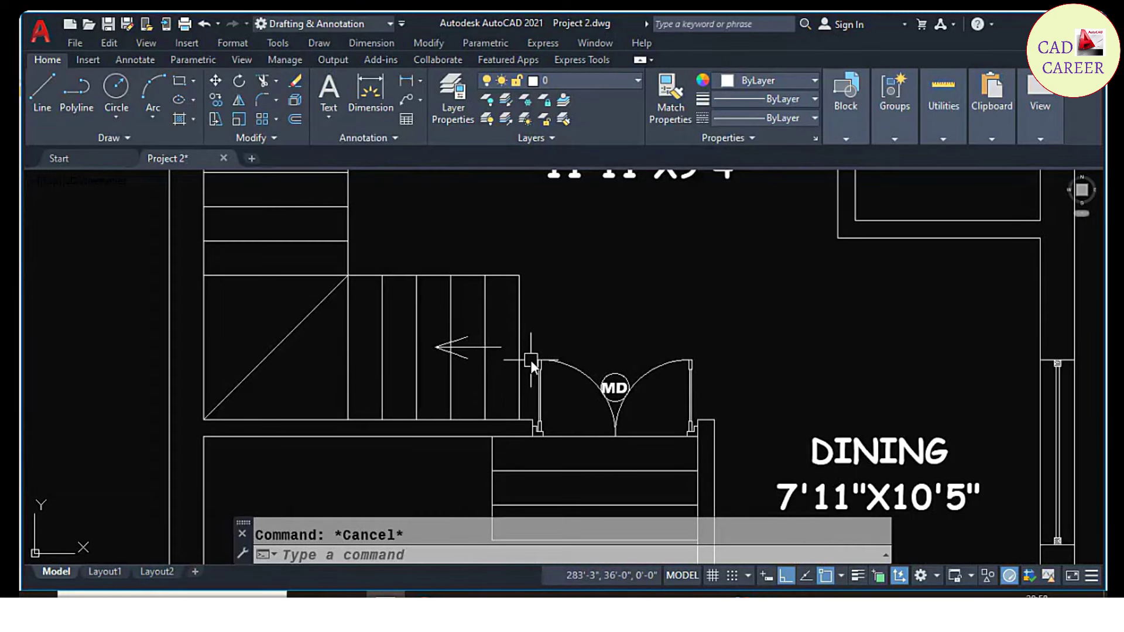
middle_drag(529, 361, 550, 403)
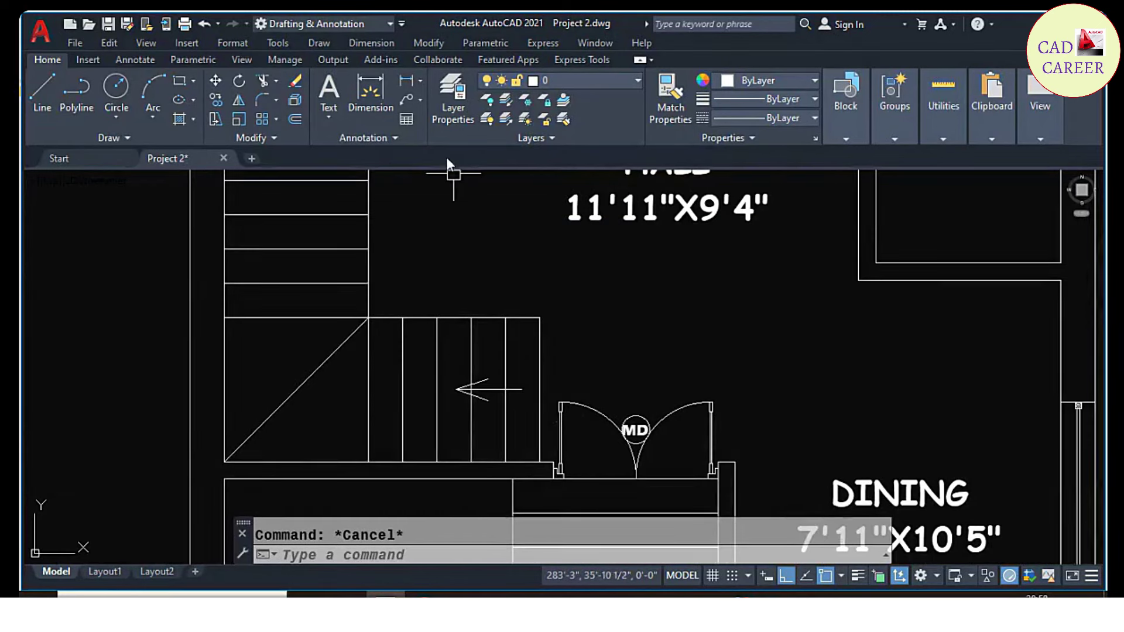
Pick the two stair base corners for a linear dimension
click(407, 84)
click(225, 462)
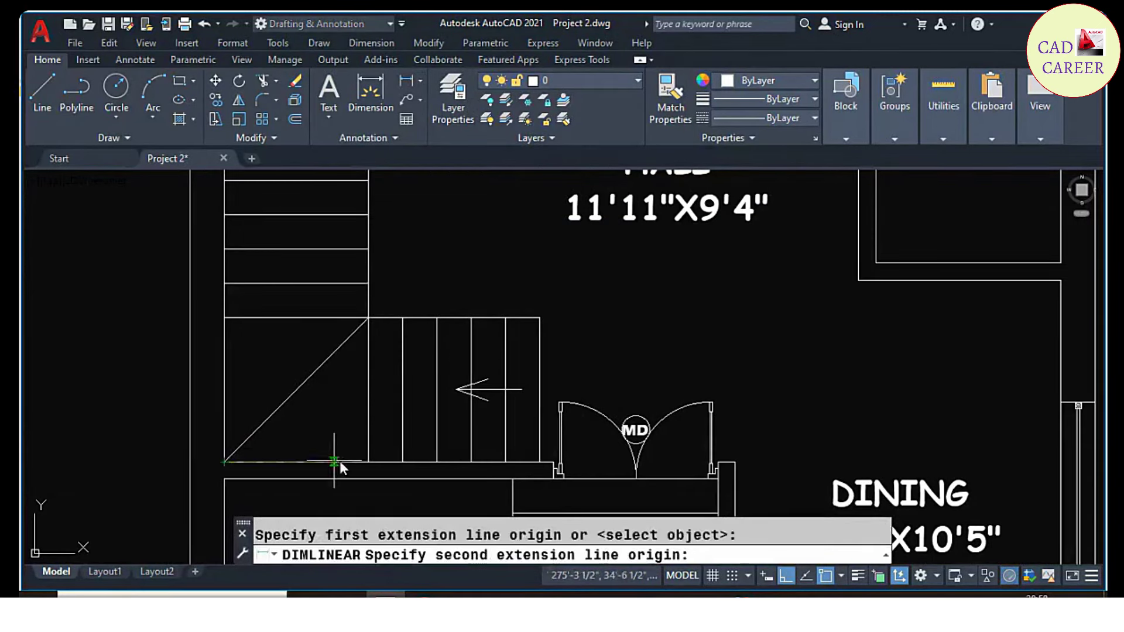
click(370, 462)
Place the 3'-6" stair base dimension and chain a 4'-2" dimension after it
click(331, 437)
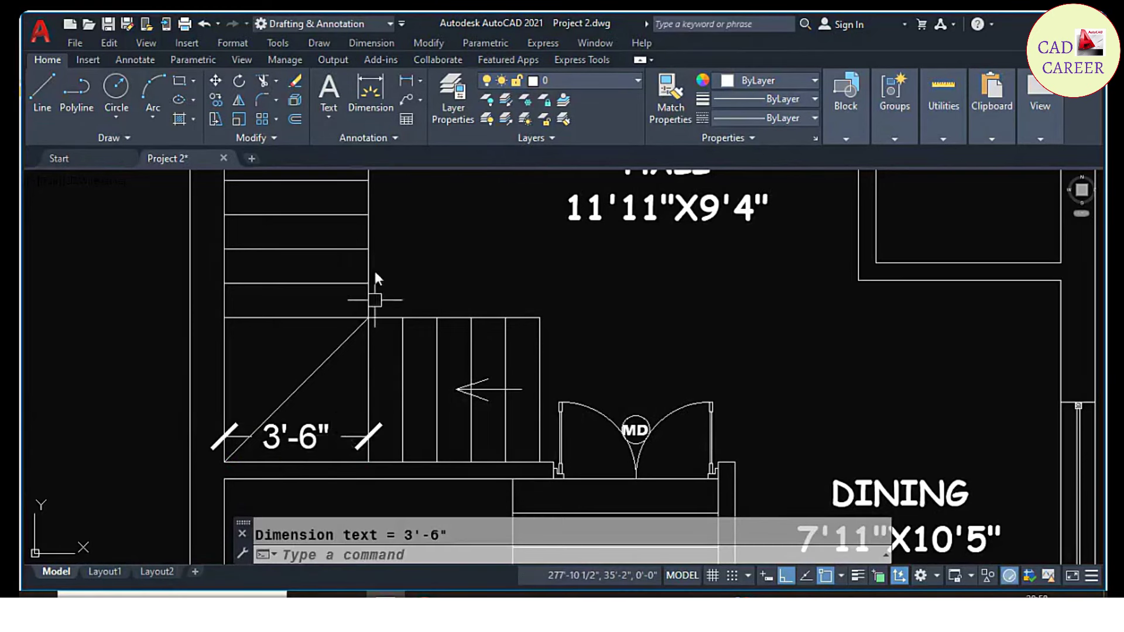
click(380, 43)
click(387, 256)
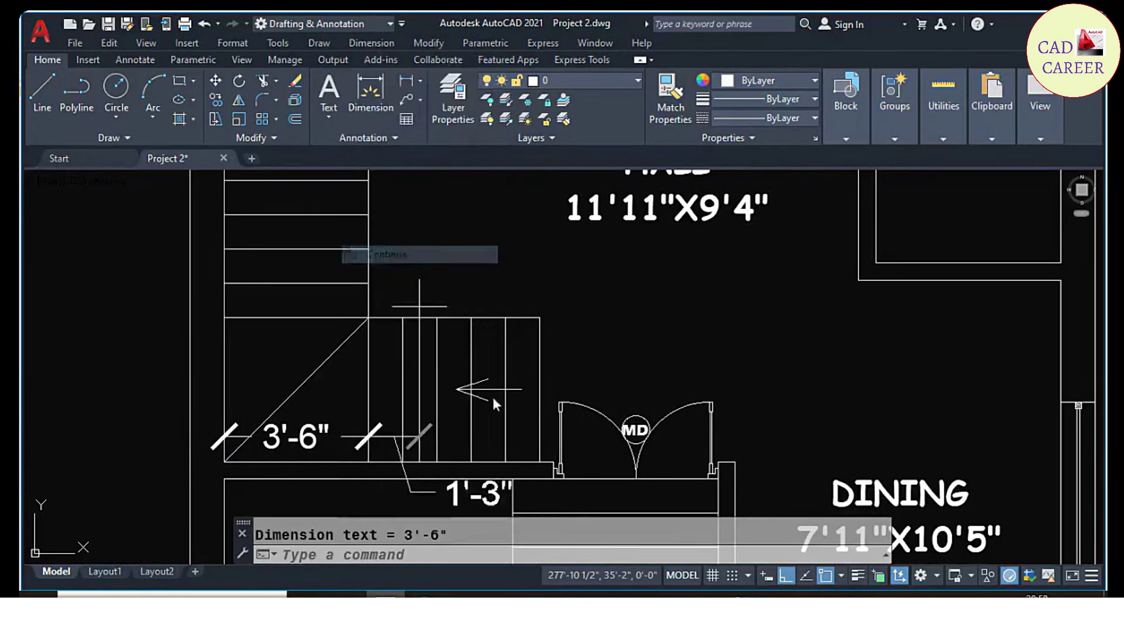
click(541, 440)
key(Escape)
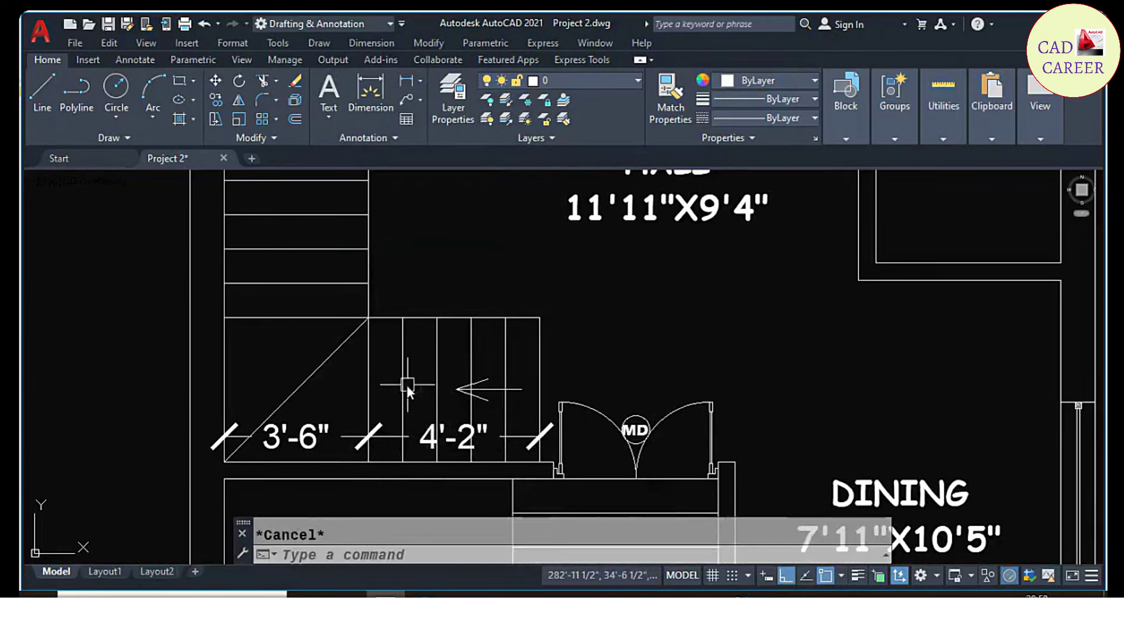
middle_drag(407, 384, 432, 393)
Create a STAIR DIM dimension style from INNER with overall scale 20 and make it current
text(D)
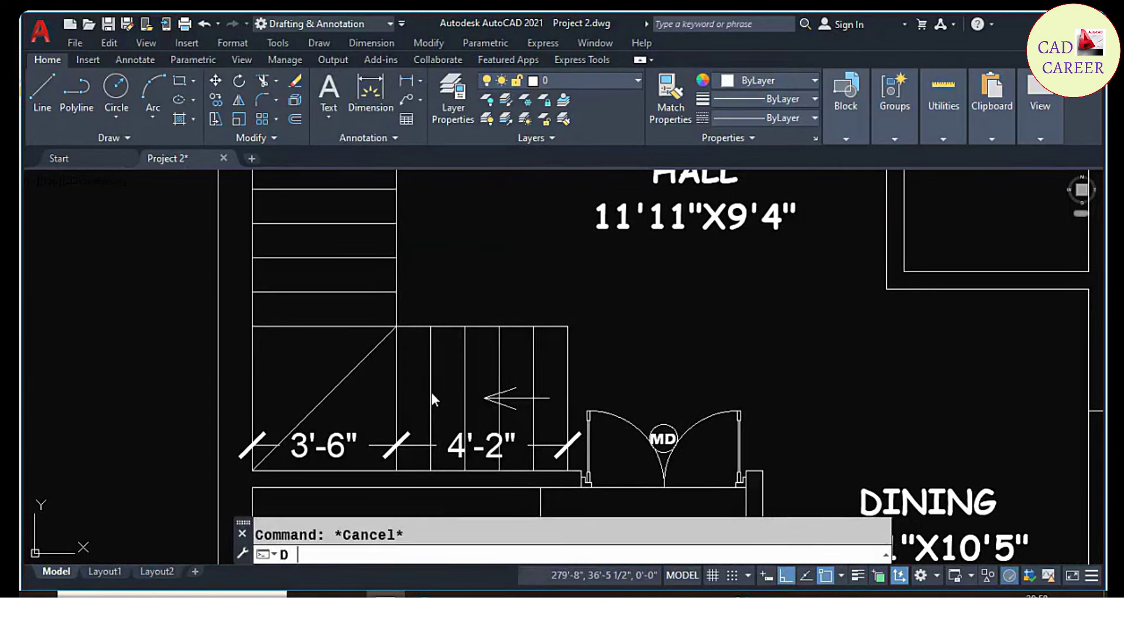
key(Return)
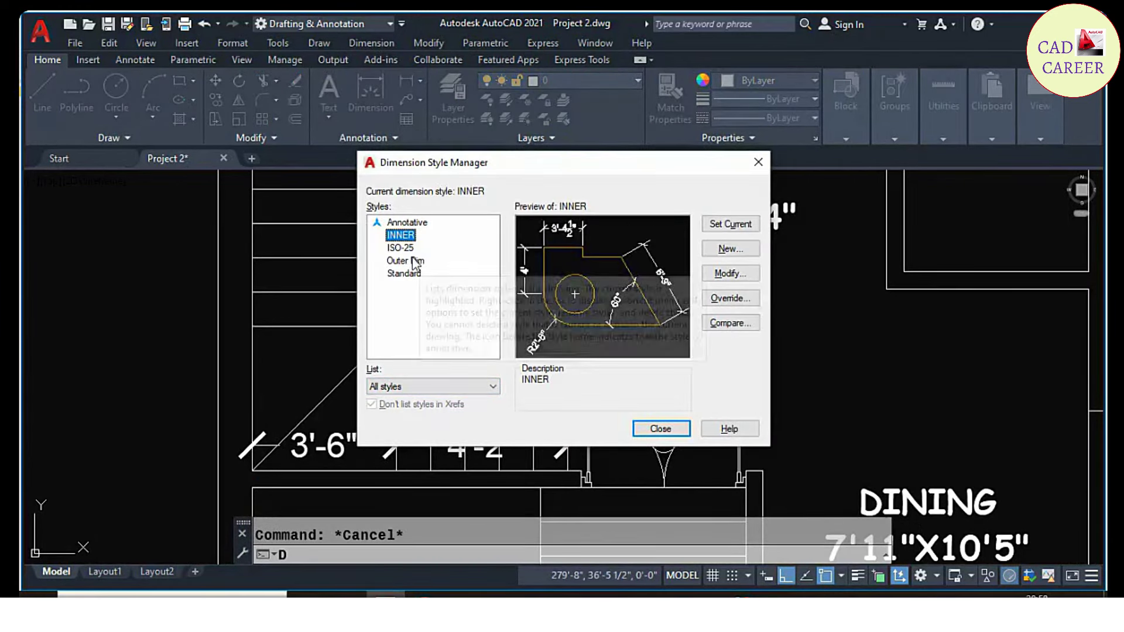
click(738, 249)
text(STAIR DIM)
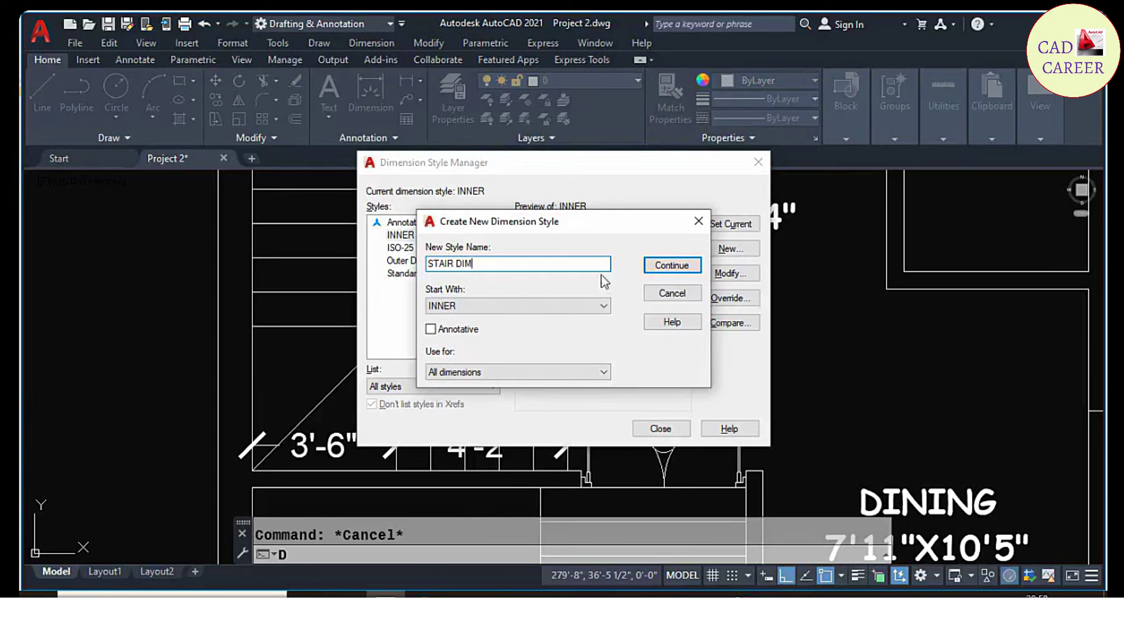
click(673, 267)
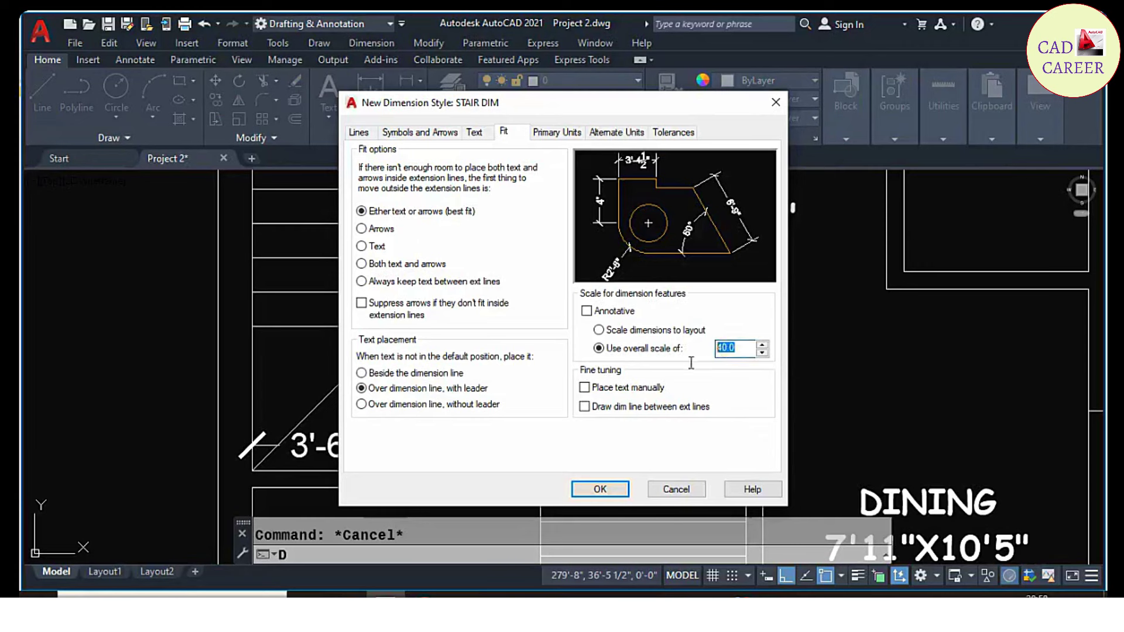
text(20.0)
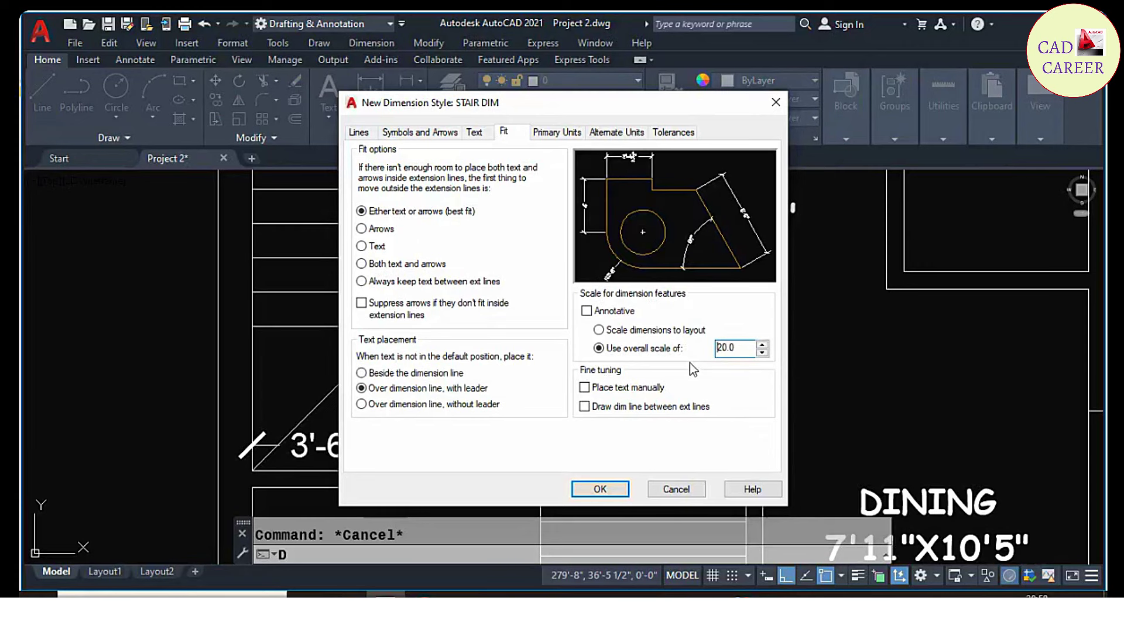
click(600, 489)
click(731, 224)
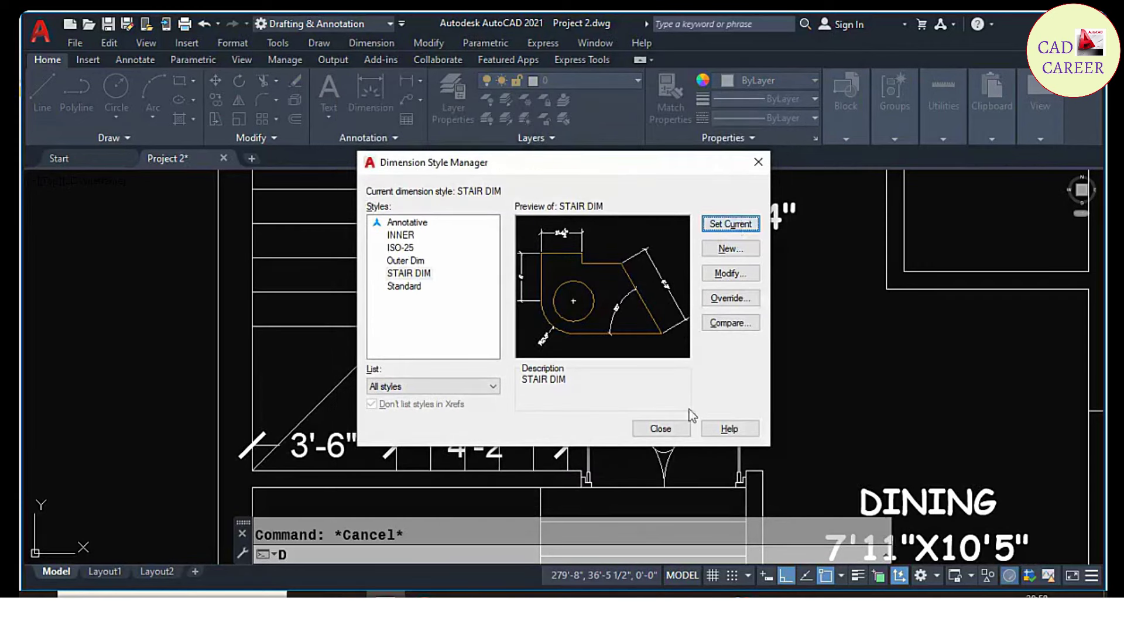
click(661, 429)
Erase the old 3'-6" and 4'-2" stair dimensions
click(367, 449)
click(413, 446)
text(e)
key(Return)
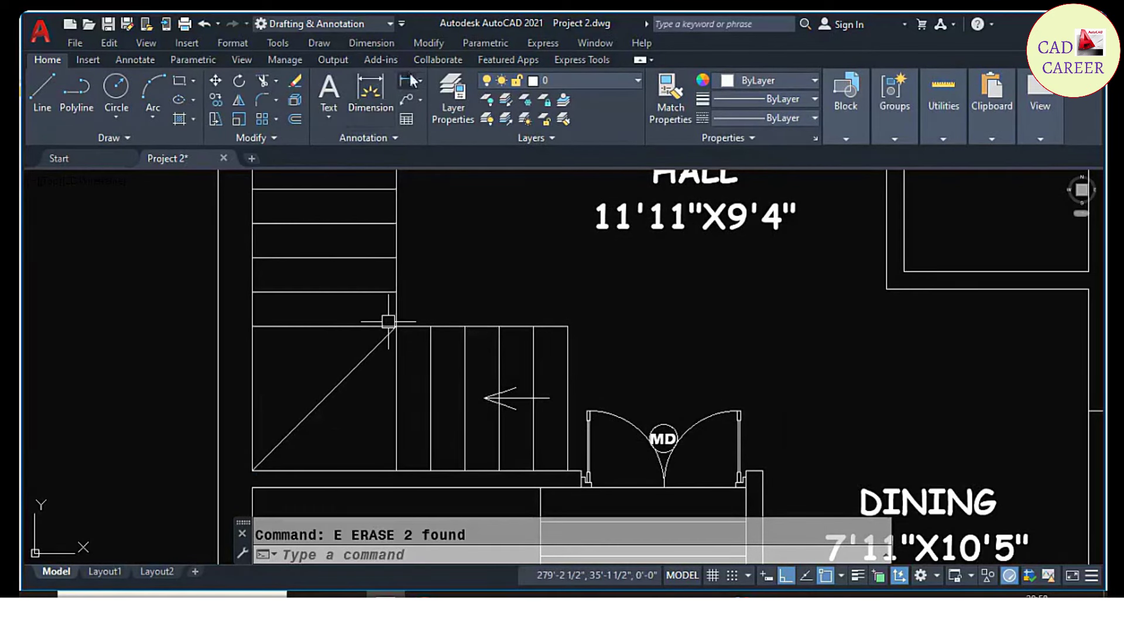
Dimension the stair bottom with chained 3'-6" and 4'-2" dimensions
click(410, 80)
click(260, 475)
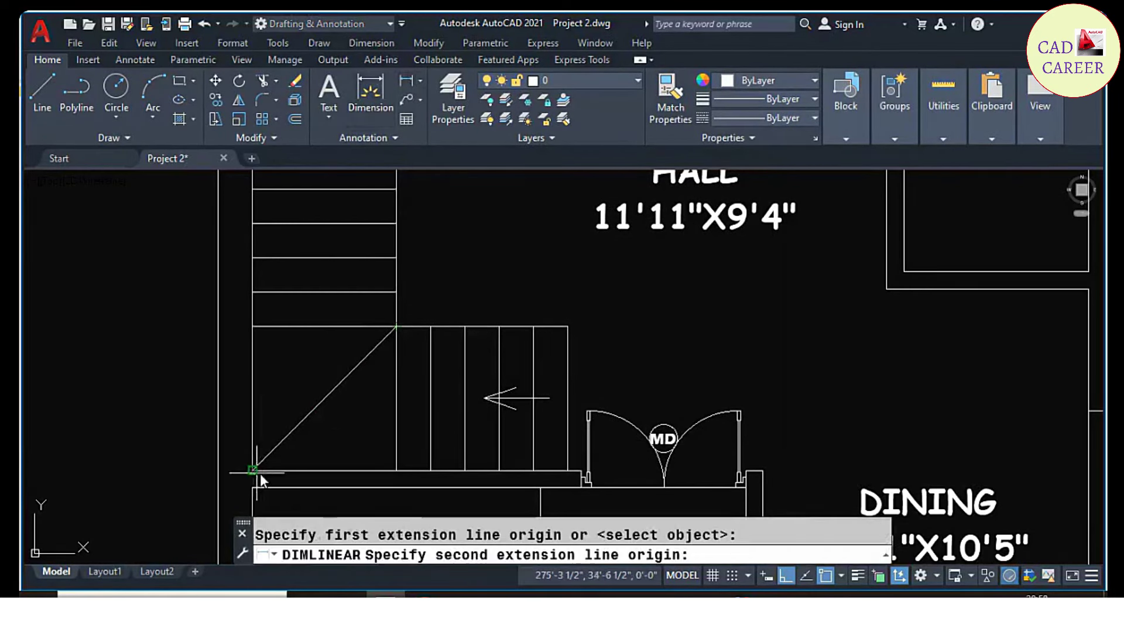
click(394, 468)
click(366, 448)
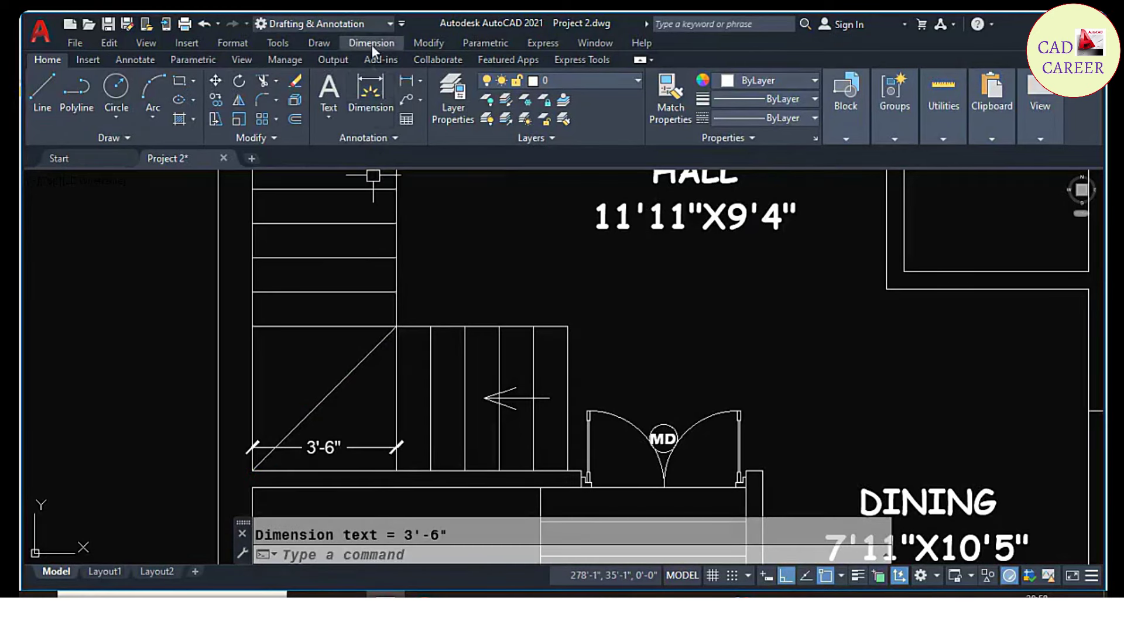
click(372, 43)
click(402, 253)
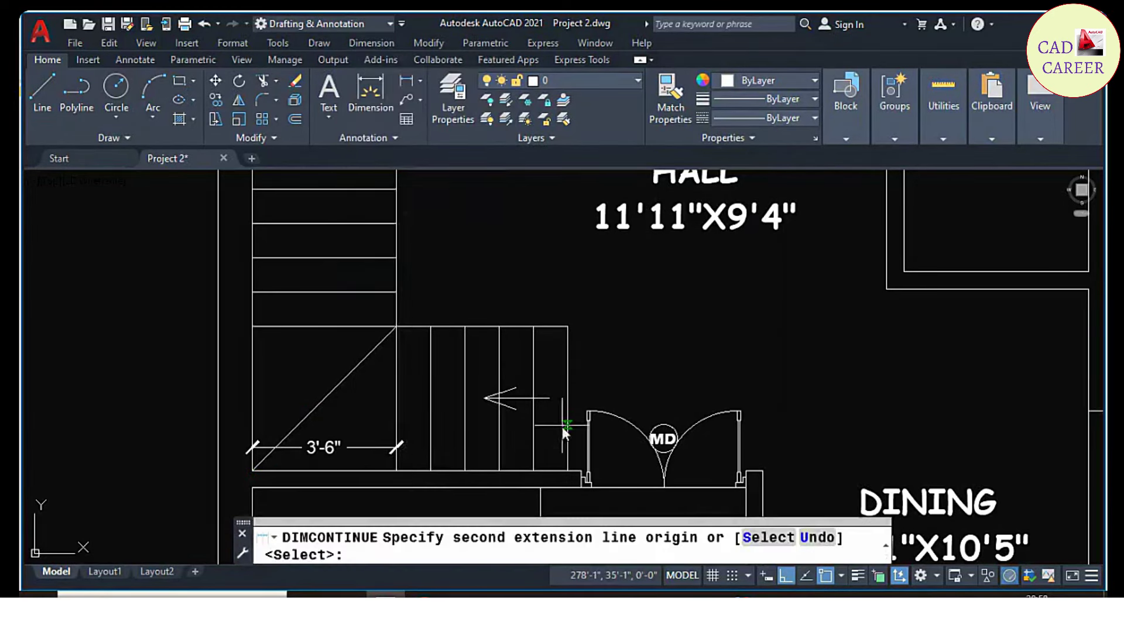
click(567, 474)
key(Escape)
middle_drag(457, 407, 530, 368)
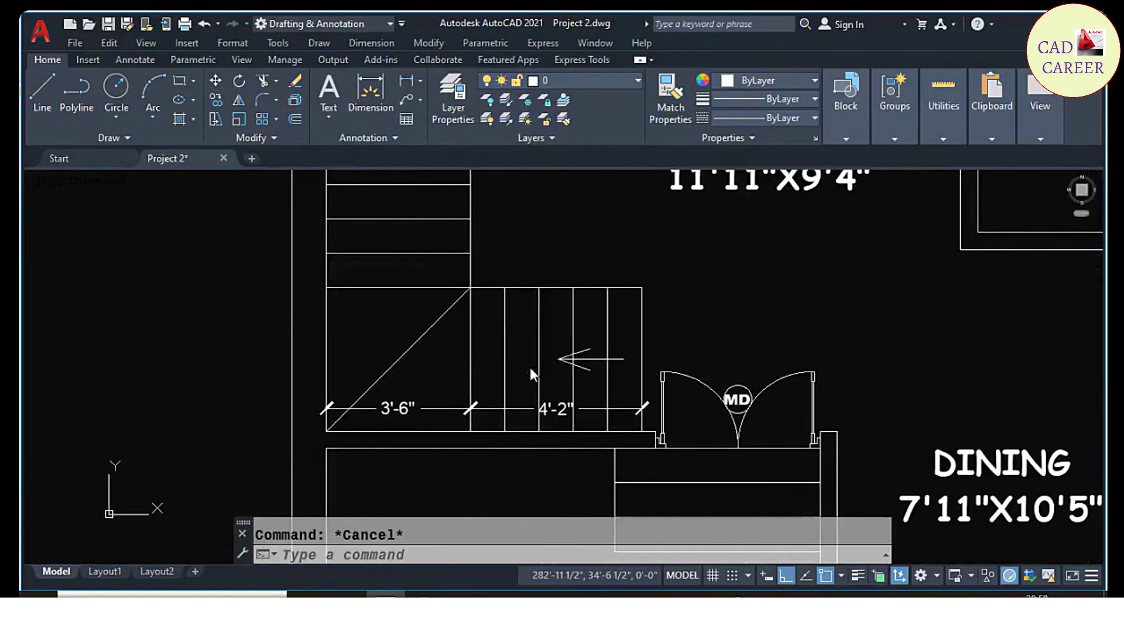
Dimension the stair's left side with a vertical 3'-6" dimension continued upward
click(406, 79)
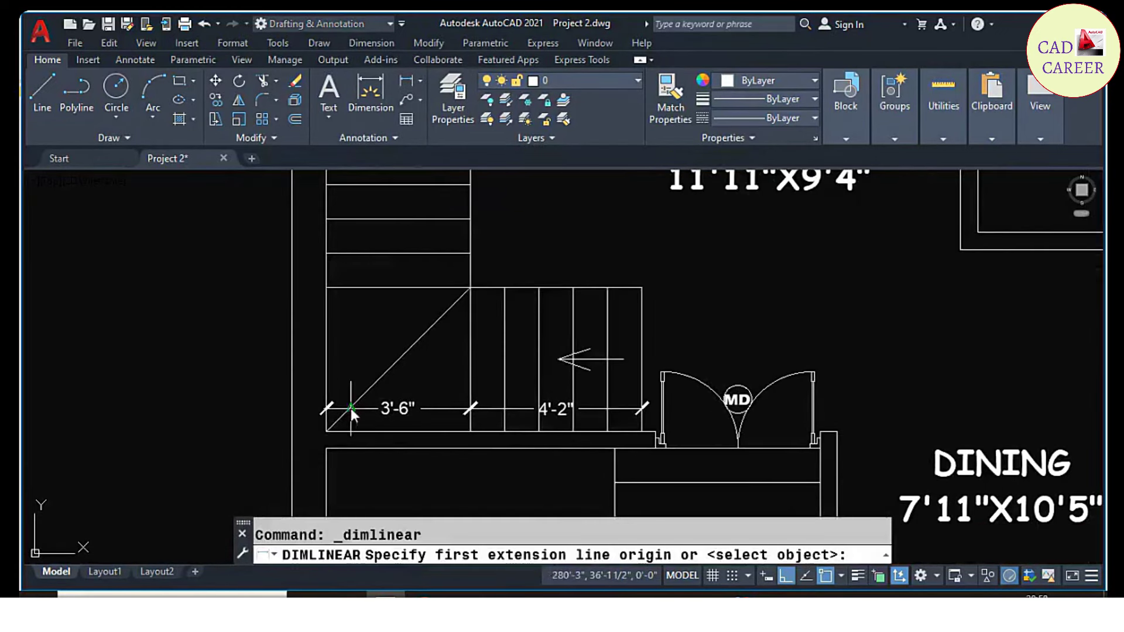
click(322, 434)
click(327, 287)
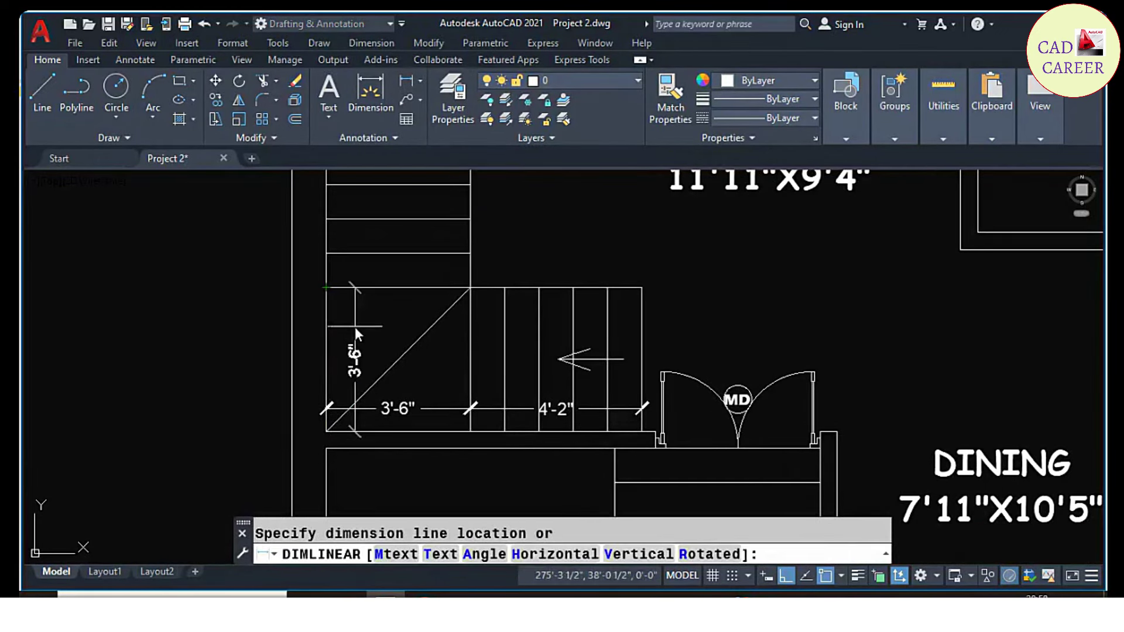
click(348, 324)
click(372, 43)
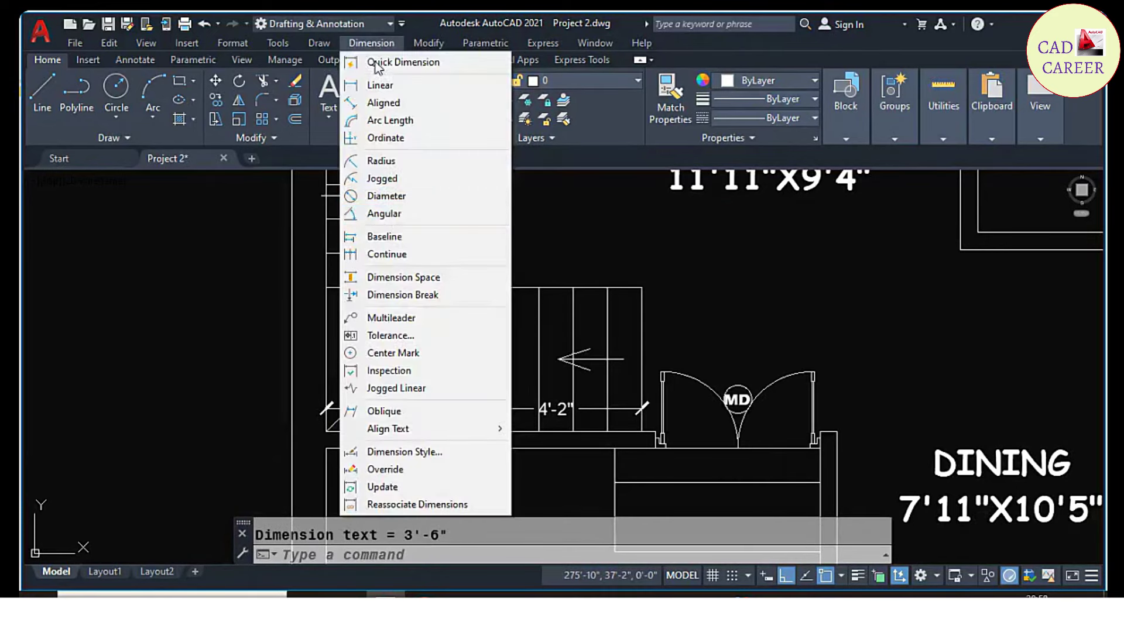
click(387, 254)
scroll(397, 361, down, 3)
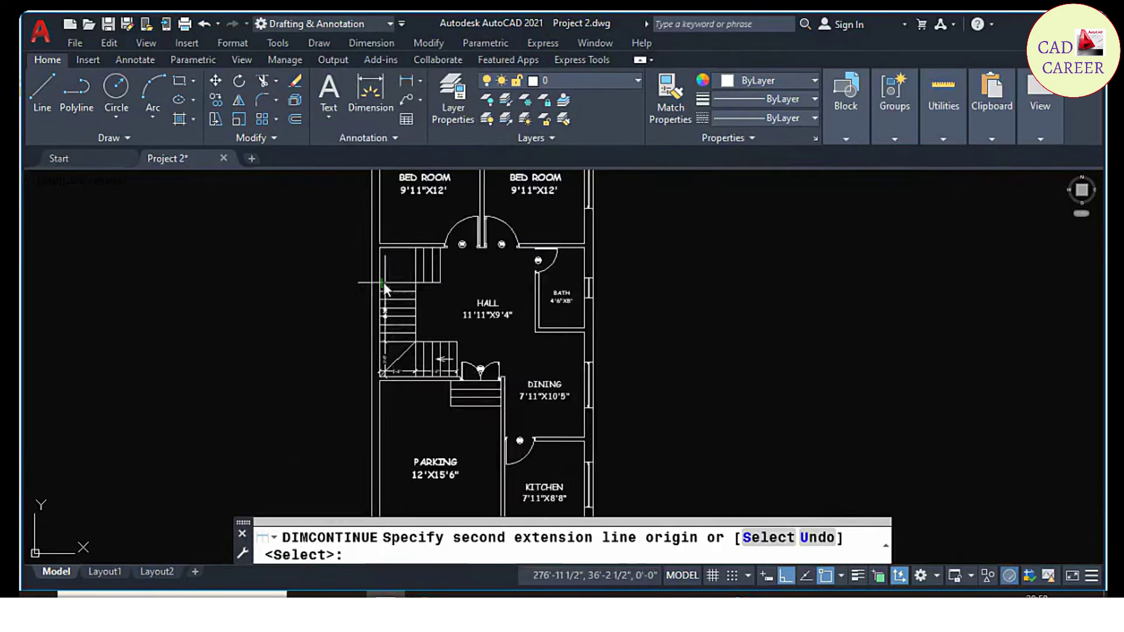
scroll(384, 282, up, 4)
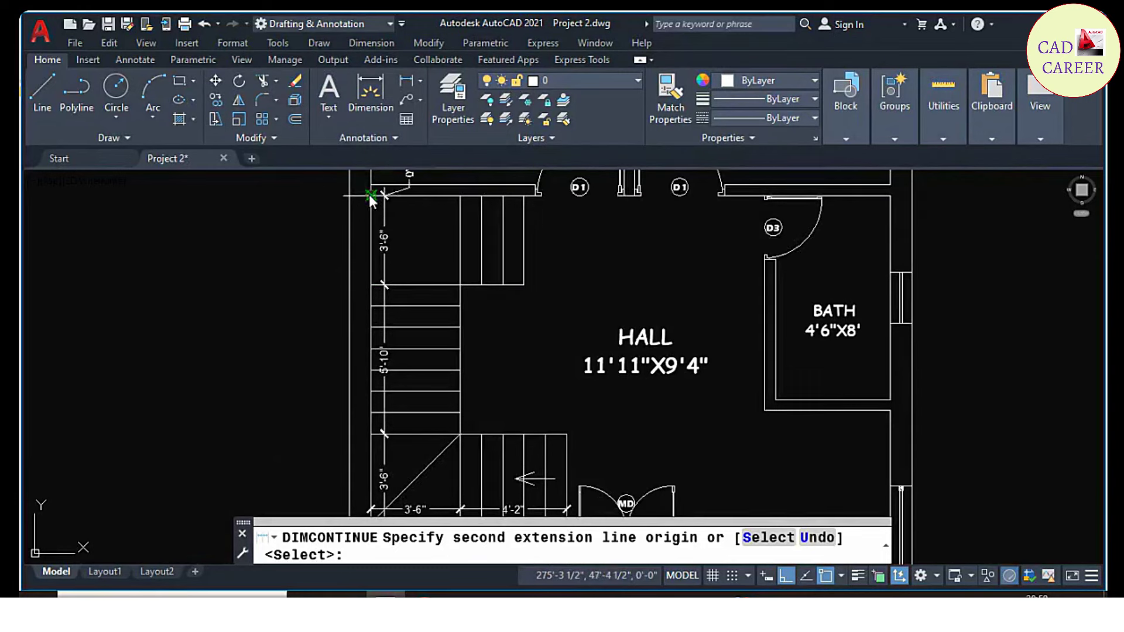
key(Escape)
scroll(401, 257, up, 2)
scroll(429, 243, up, 2)
Dimension the top landing with chained 3'-6" and 2'-6" dimensions
click(403, 79)
click(282, 257)
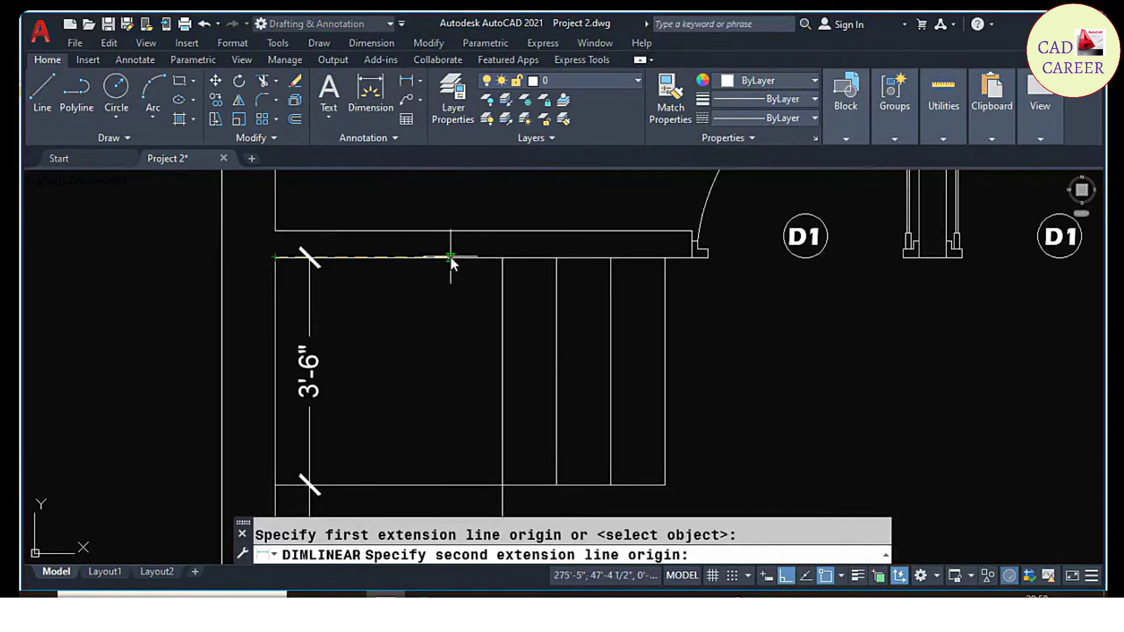
click(501, 257)
click(452, 281)
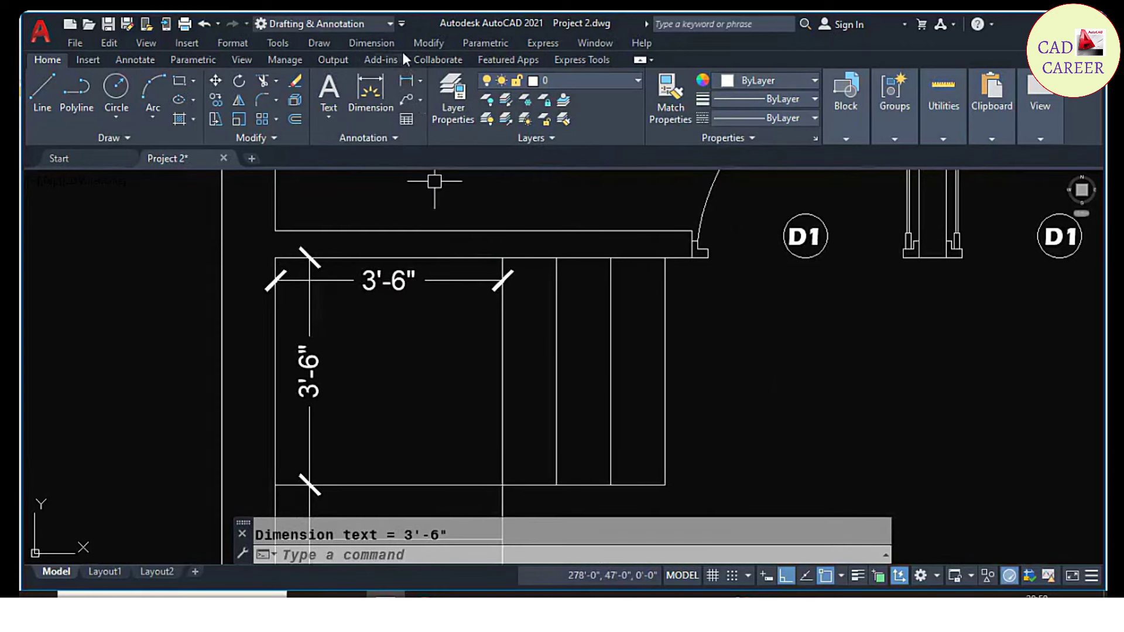
click(372, 43)
click(387, 254)
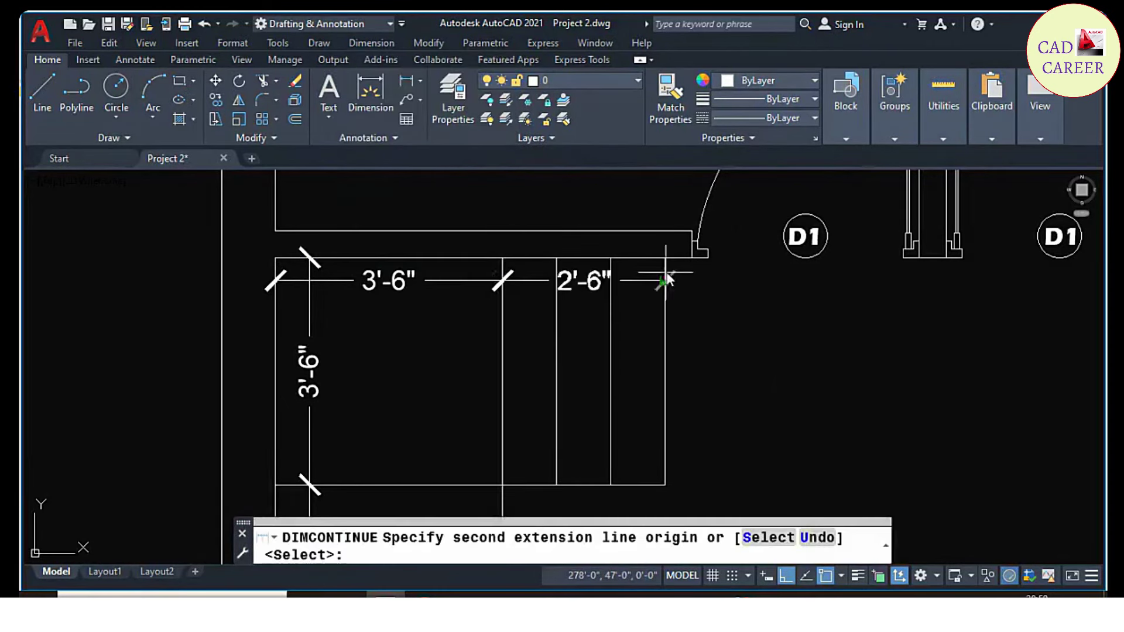
click(665, 258)
key(Escape)
Save the drawing
scroll(458, 284, down, 4)
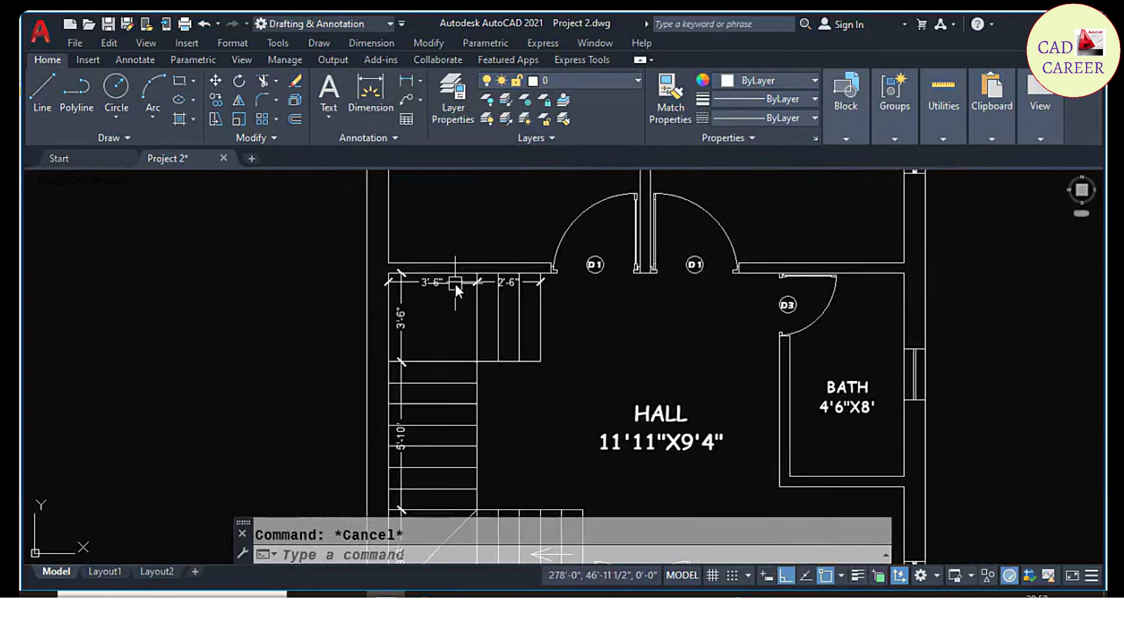
key(ctrl+s)
scroll(403, 276, down, 2)
Switch the current dimension style to Outer Dim
scroll(488, 356, down, 3)
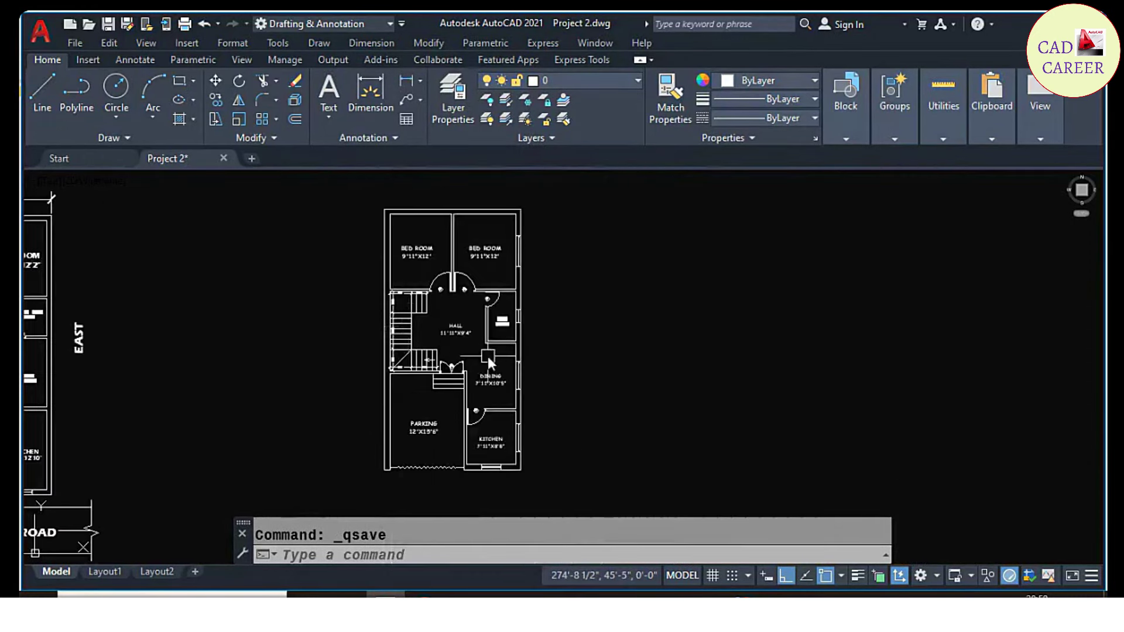
middle_drag(487, 357, 451, 327)
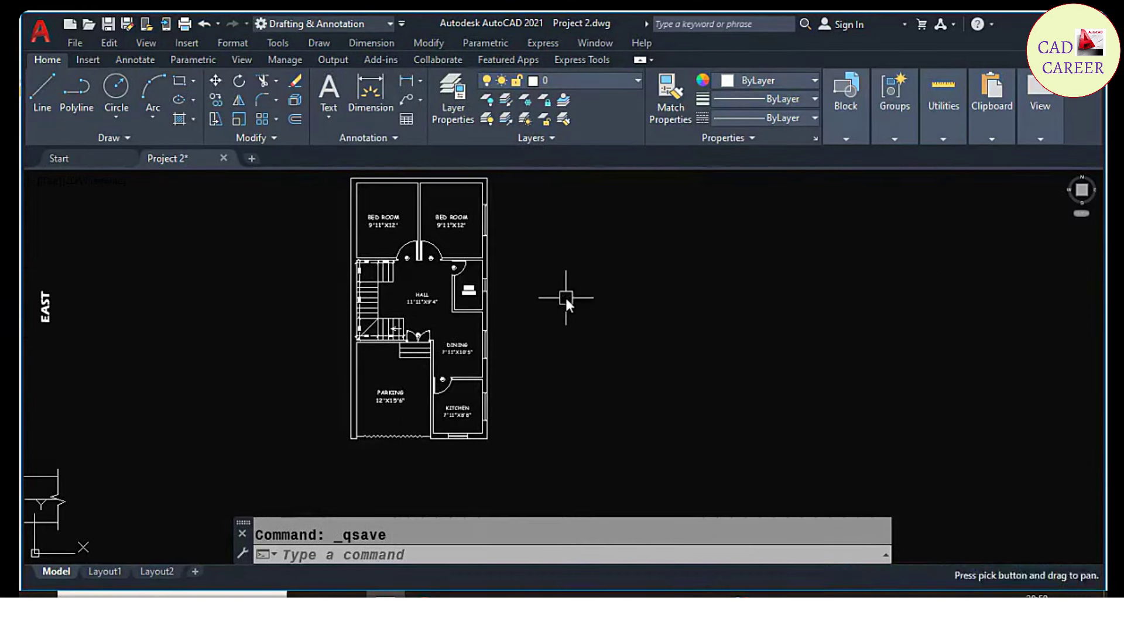
middle_drag(566, 298, 569, 337)
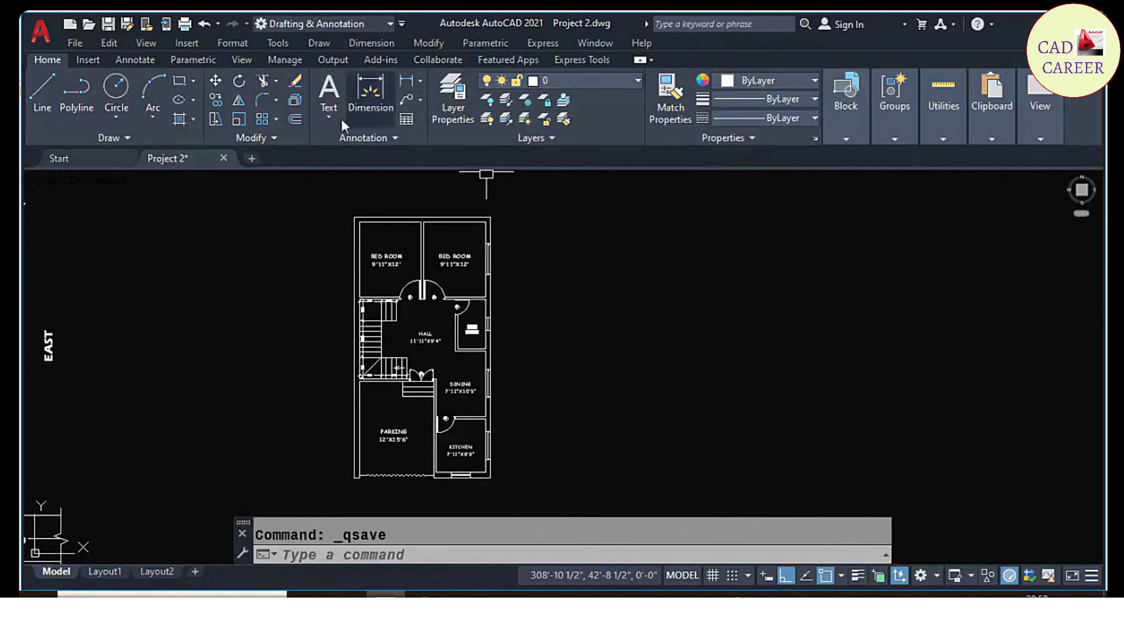
click(382, 138)
click(387, 174)
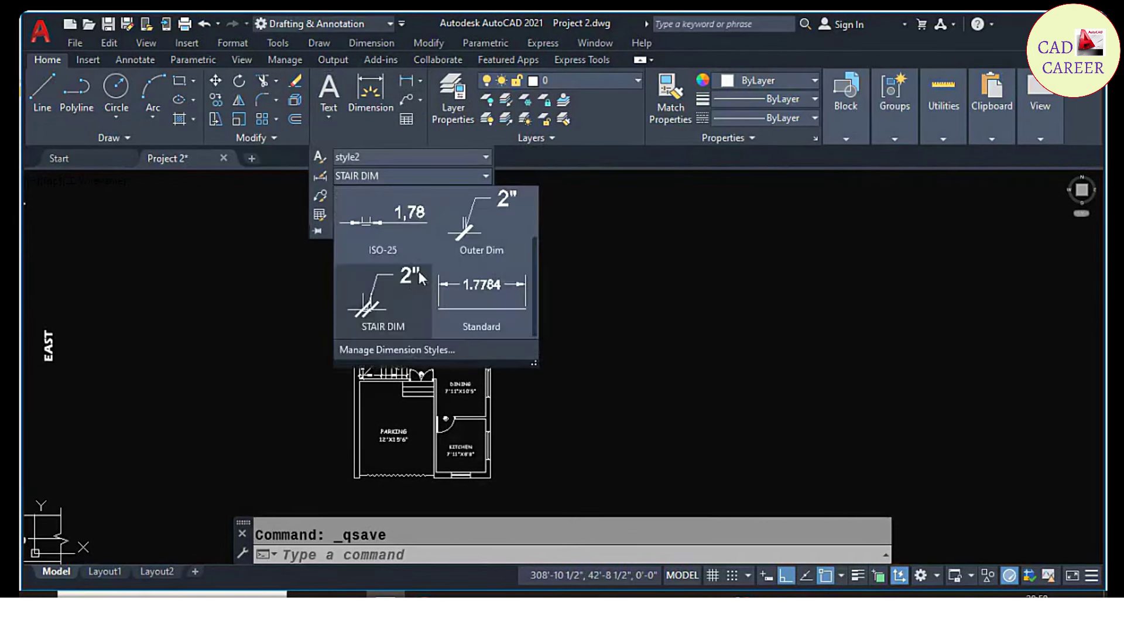
click(473, 247)
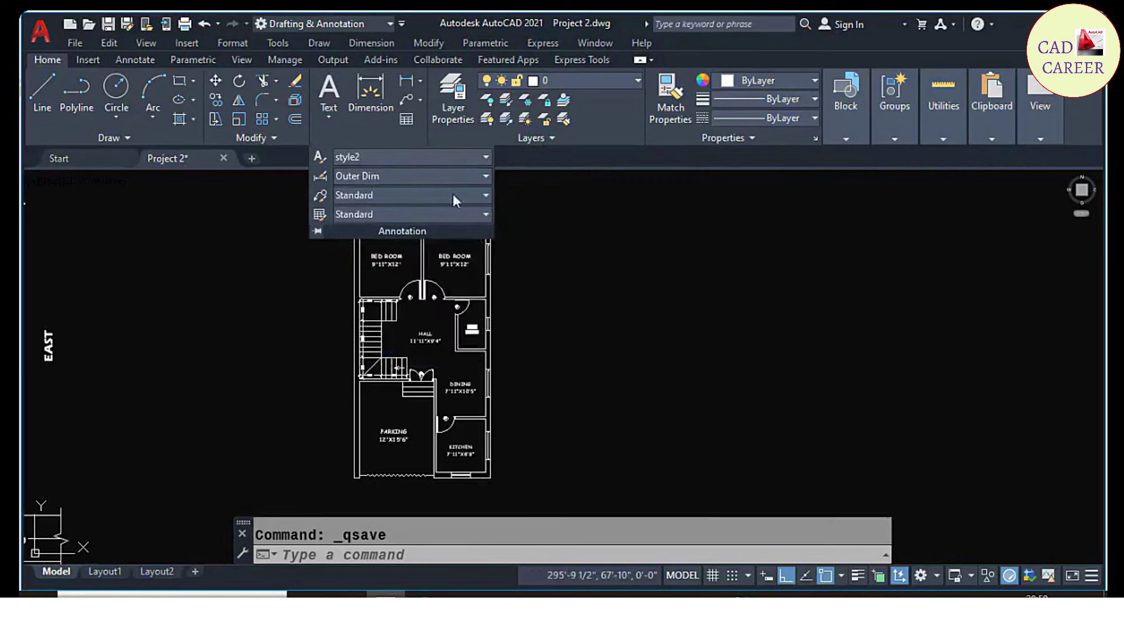
Add the 22' overall width dimension above the plan's top edge
click(371, 94)
scroll(364, 291, up, 2)
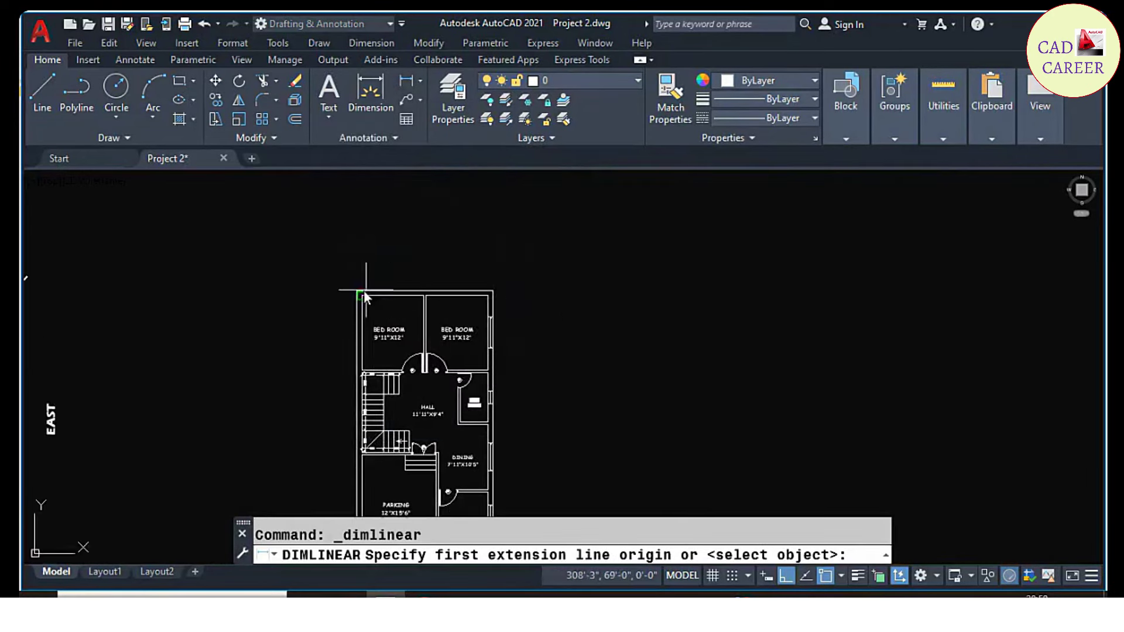
scroll(346, 290, up, 3)
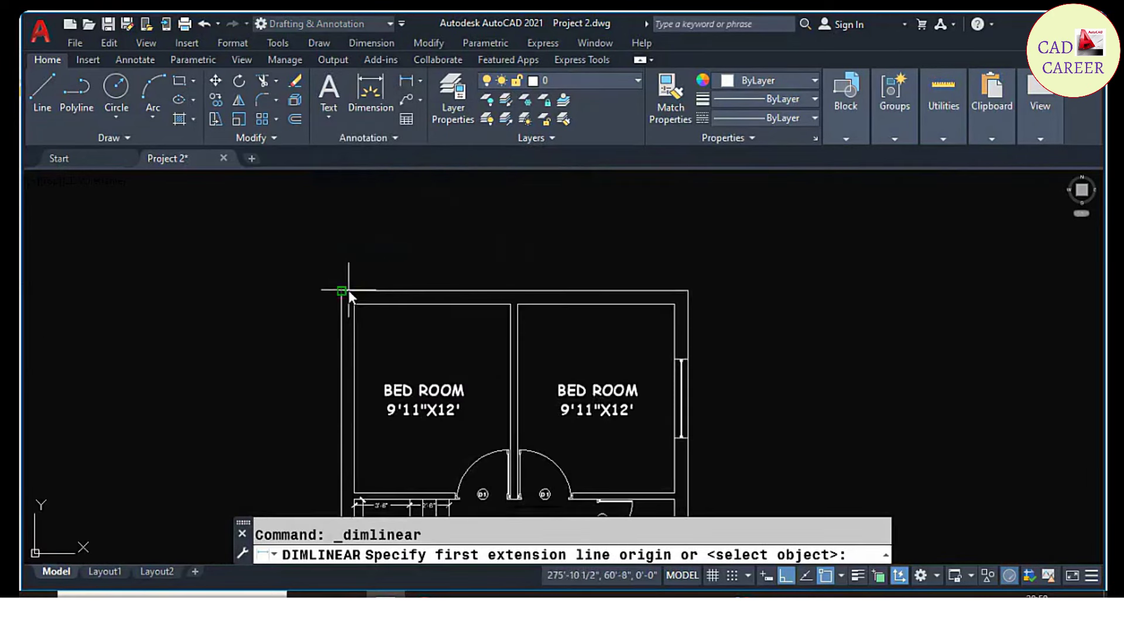
click(688, 291)
click(589, 261)
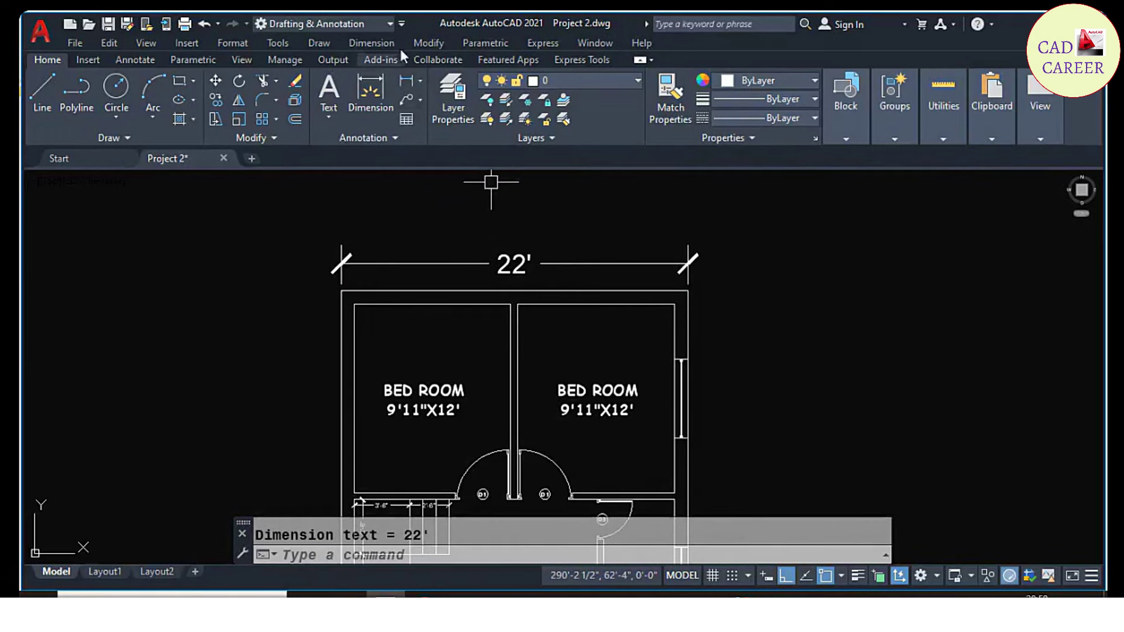
Add the 42' overall length dimension along the left wall, then select the PARKING label
click(374, 43)
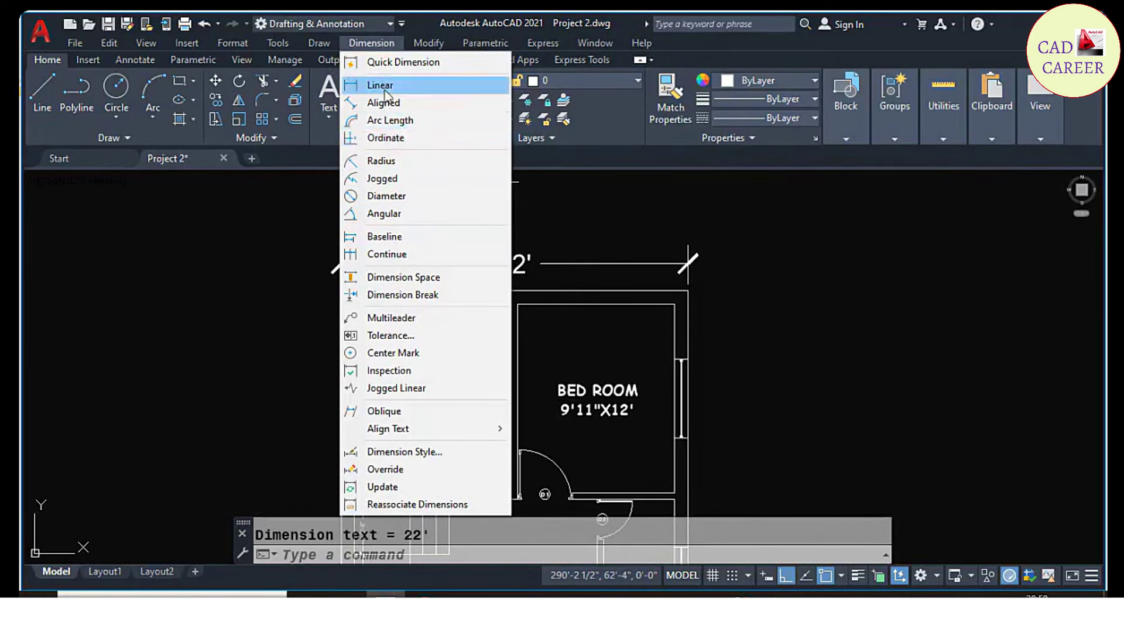
click(384, 85)
click(344, 289)
scroll(356, 248, down, 4)
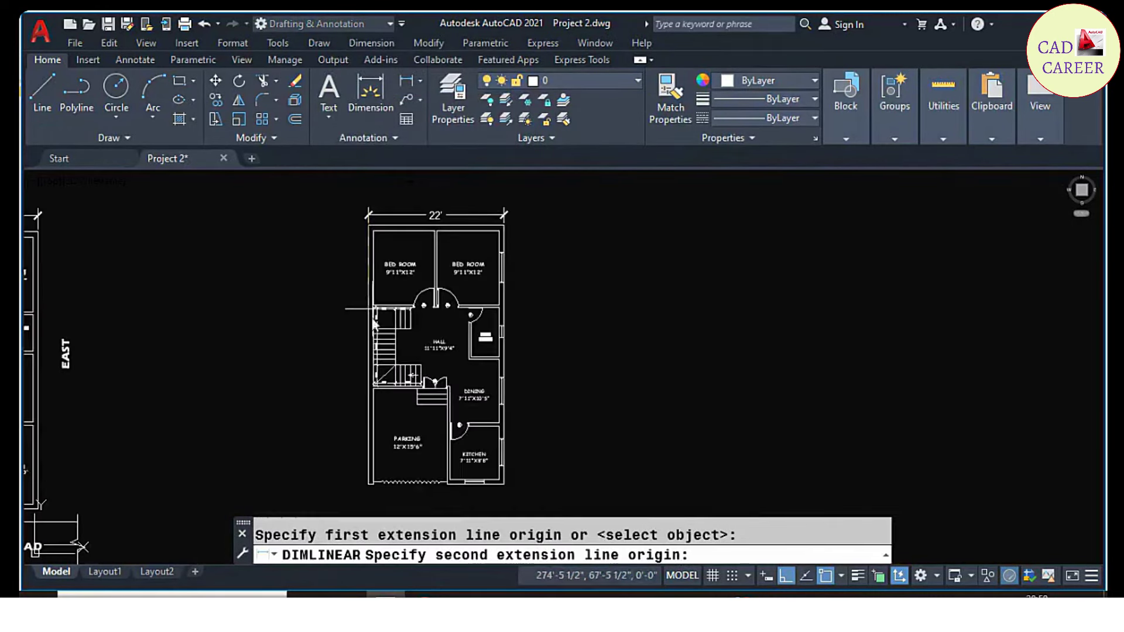
scroll(350, 492, up, 4)
click(393, 474)
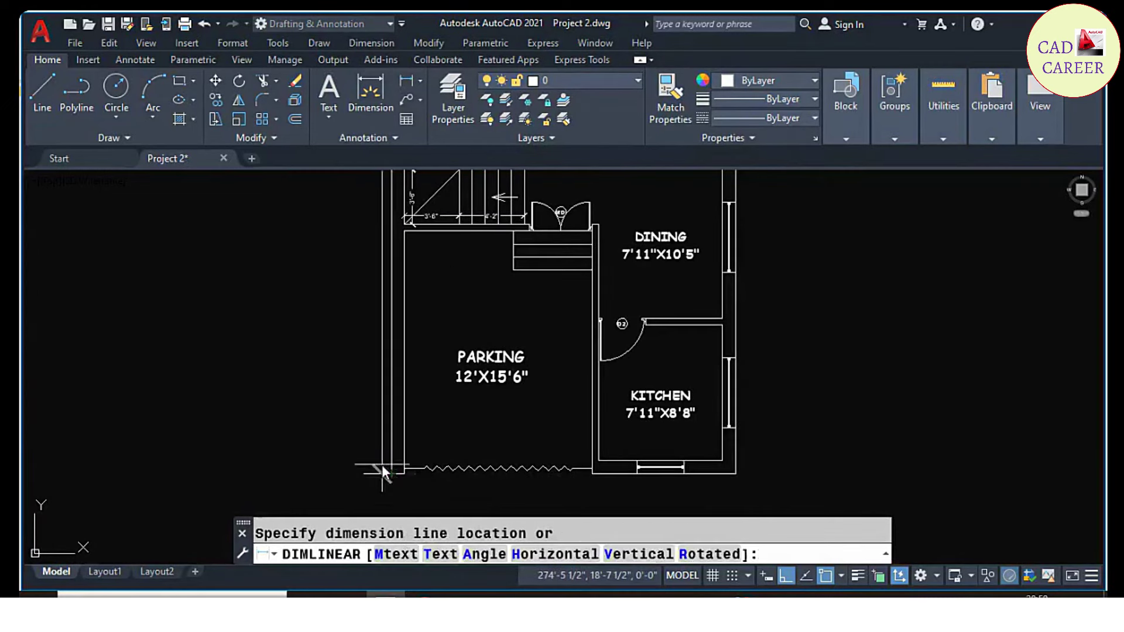
scroll(383, 466, down, 2)
click(369, 266)
scroll(361, 365, down, 2)
scroll(366, 422, down, 1)
mouse_move(365, 440)
middle_down()
mouse_move(376, 375)
mouse_move(403, 368)
middle_up()
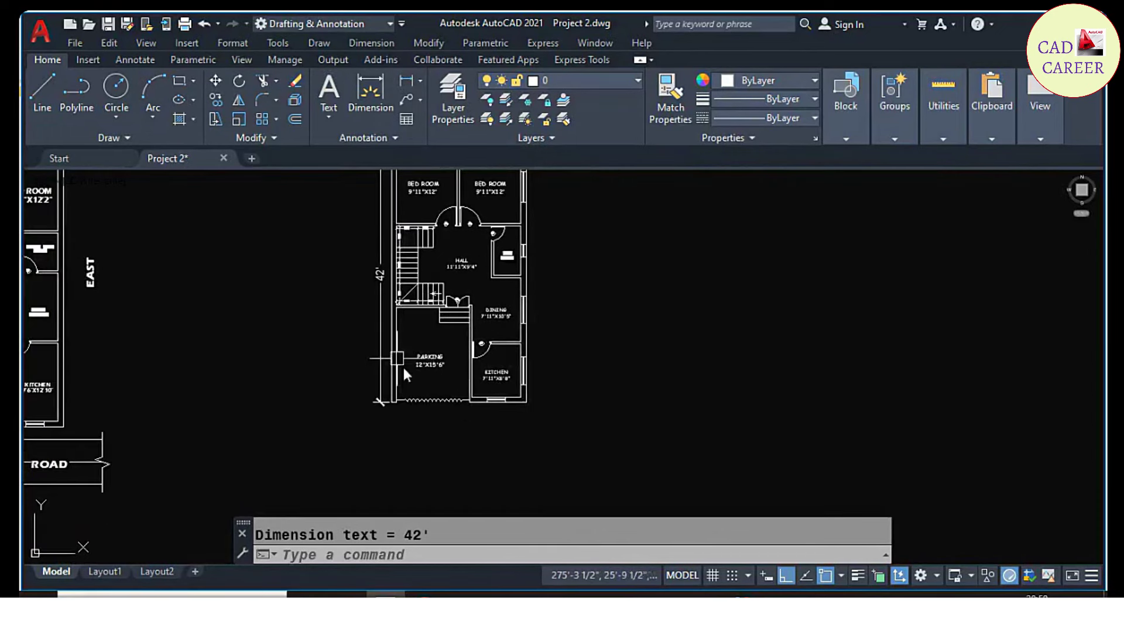
click(430, 363)
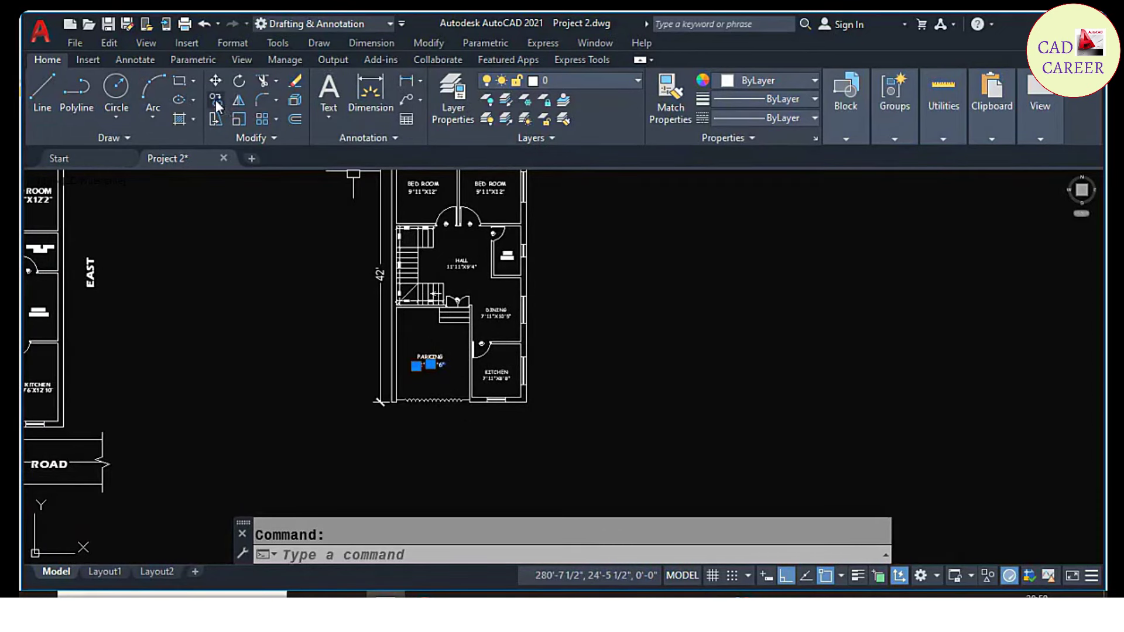
Copy the PARKING size text below the plan and change it to GROUND FLOOR PLAN
click(218, 102)
click(431, 373)
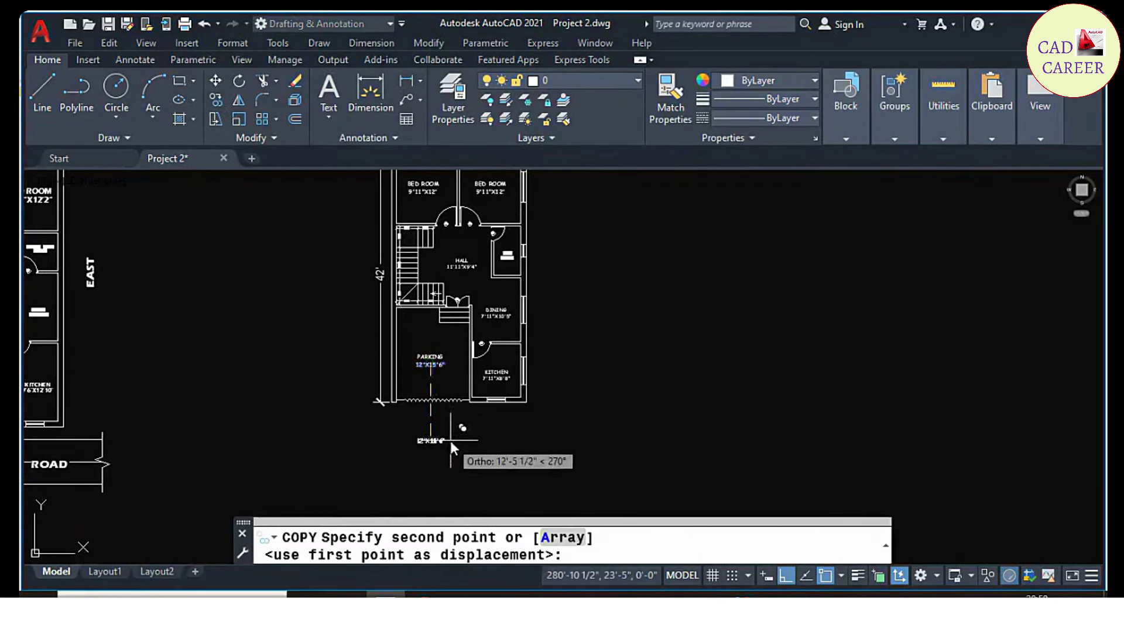
scroll(450, 442, up, 3)
click(792, 580)
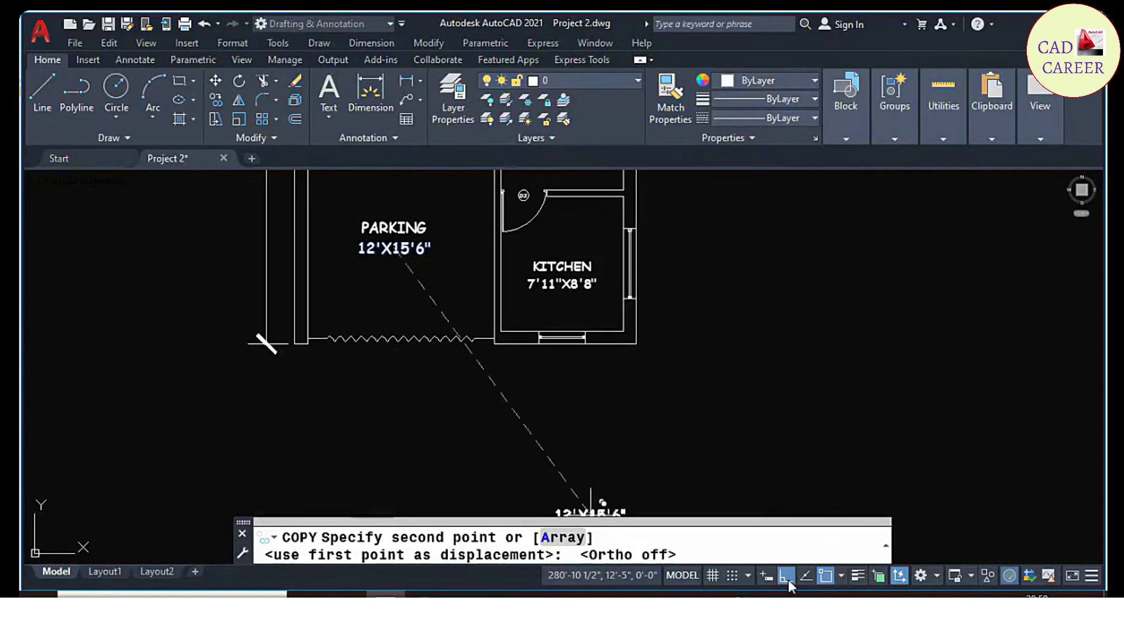
click(478, 396)
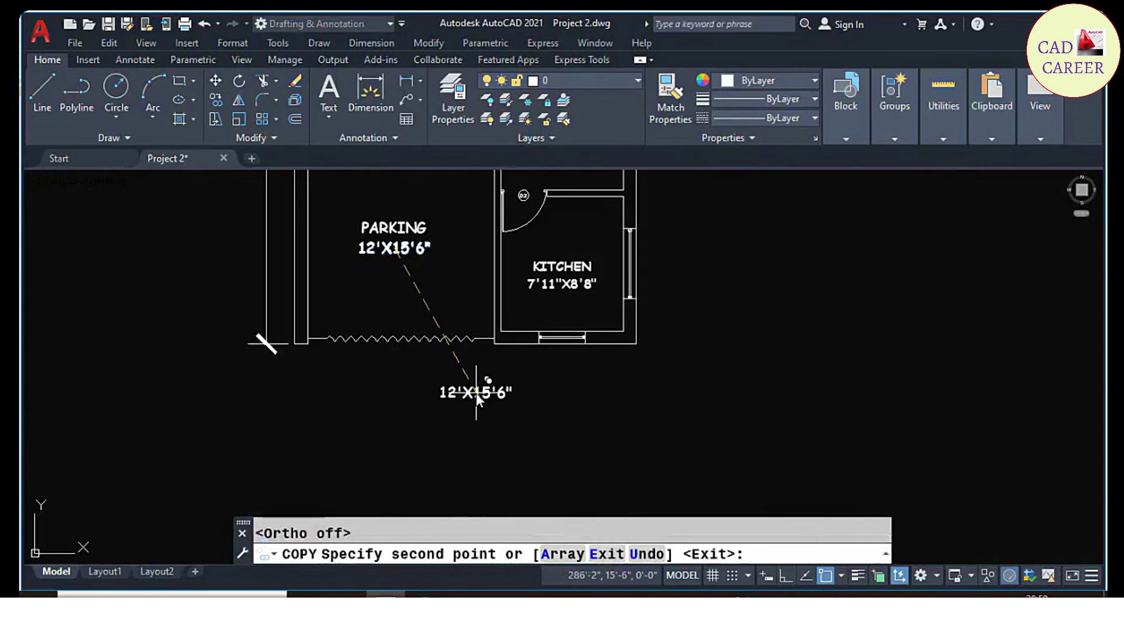
key(Escape)
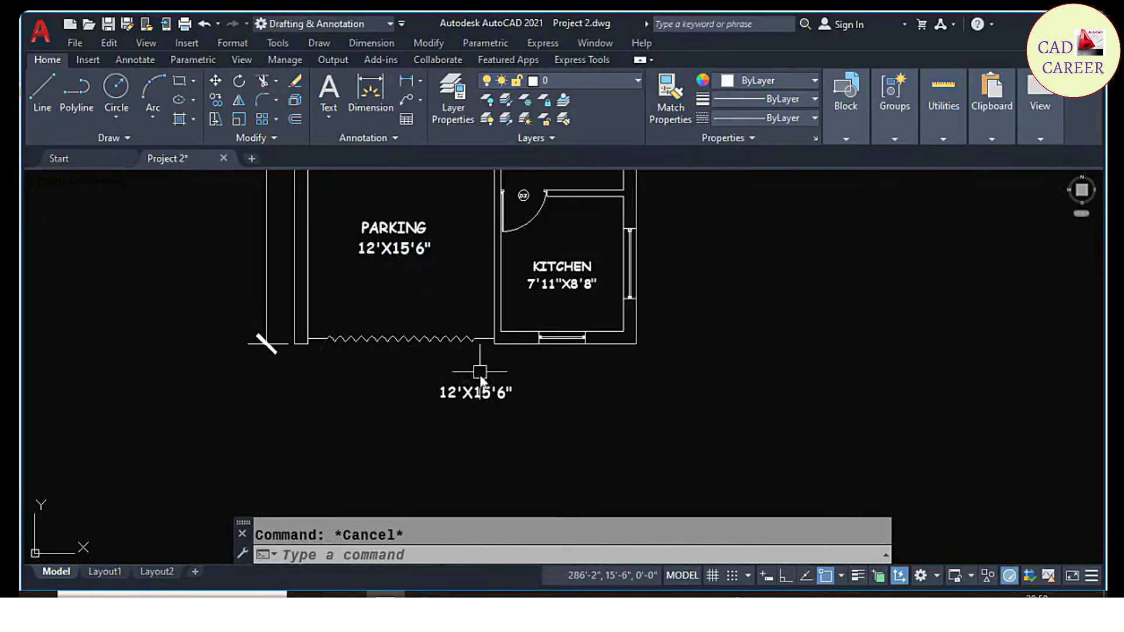
double_click(475, 393)
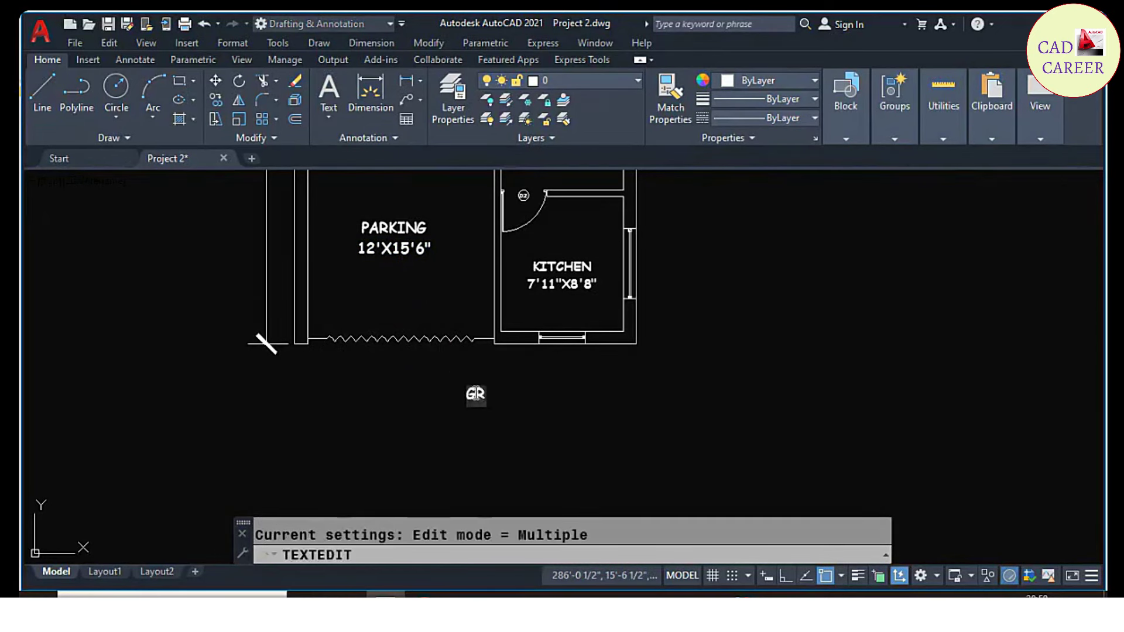
text(OUND FLOOR PLAN)
key(Return)
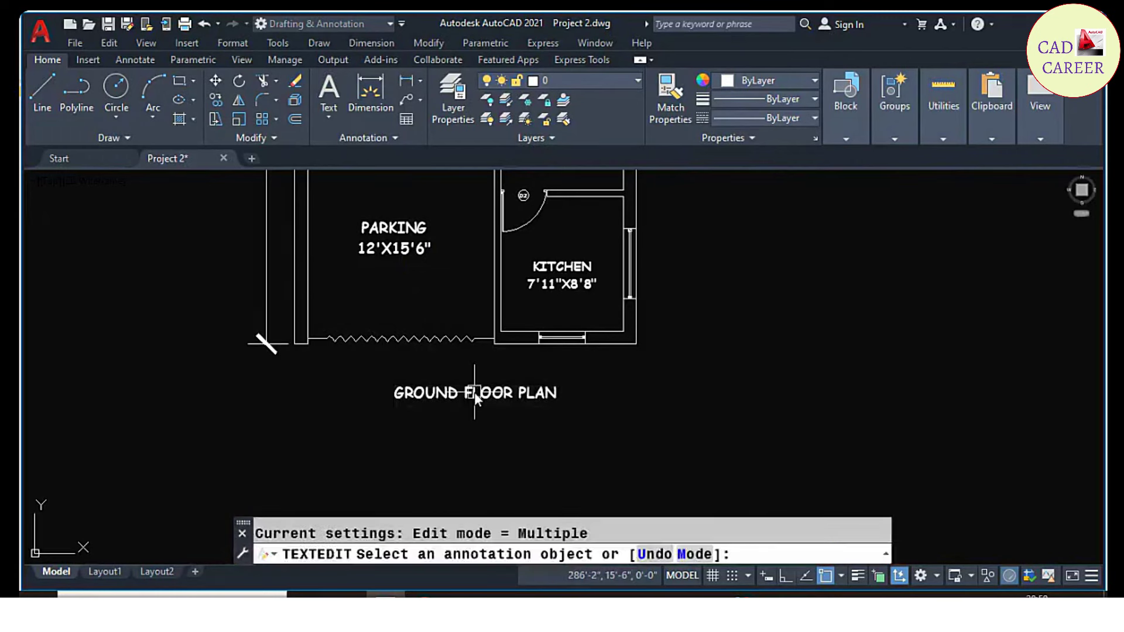
key(Escape)
Underline the GROUND FLOOR PLAN title with a horizontal line
click(42, 94)
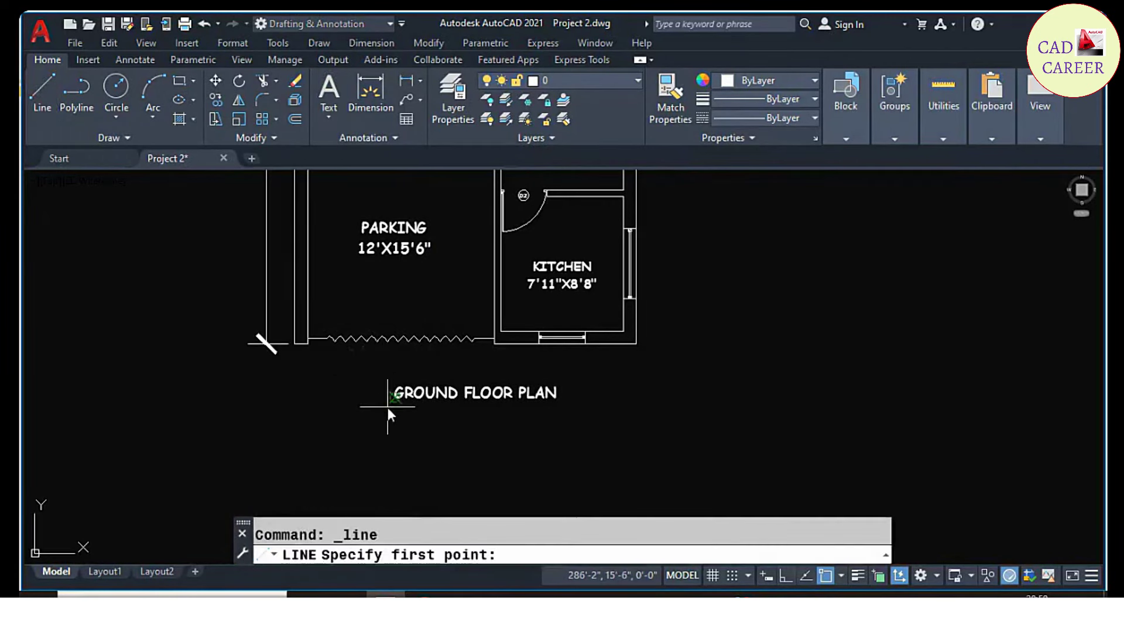
scroll(388, 409, up, 4)
click(374, 390)
key(F8)
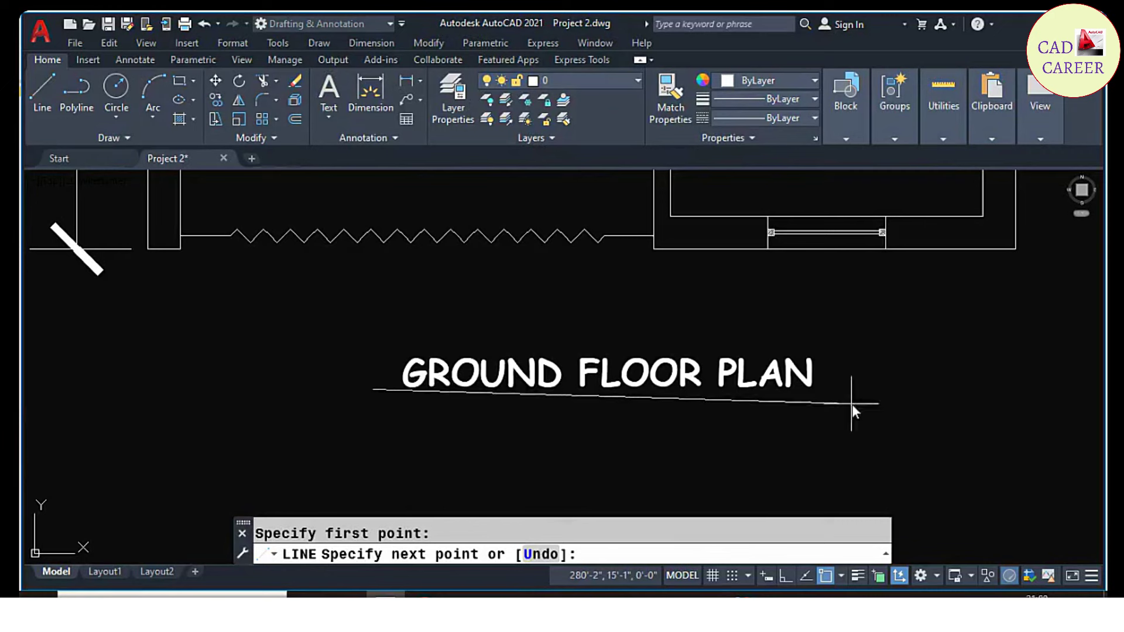
click(853, 383)
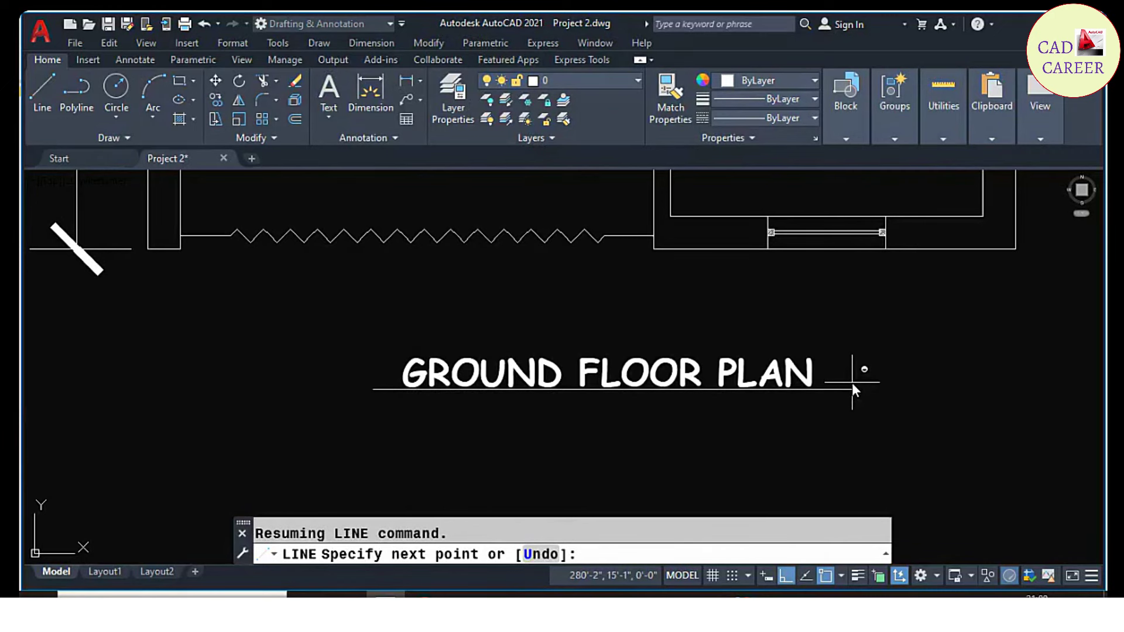
key(Escape)
scroll(552, 390, down, 4)
middle_drag(552, 391, 549, 386)
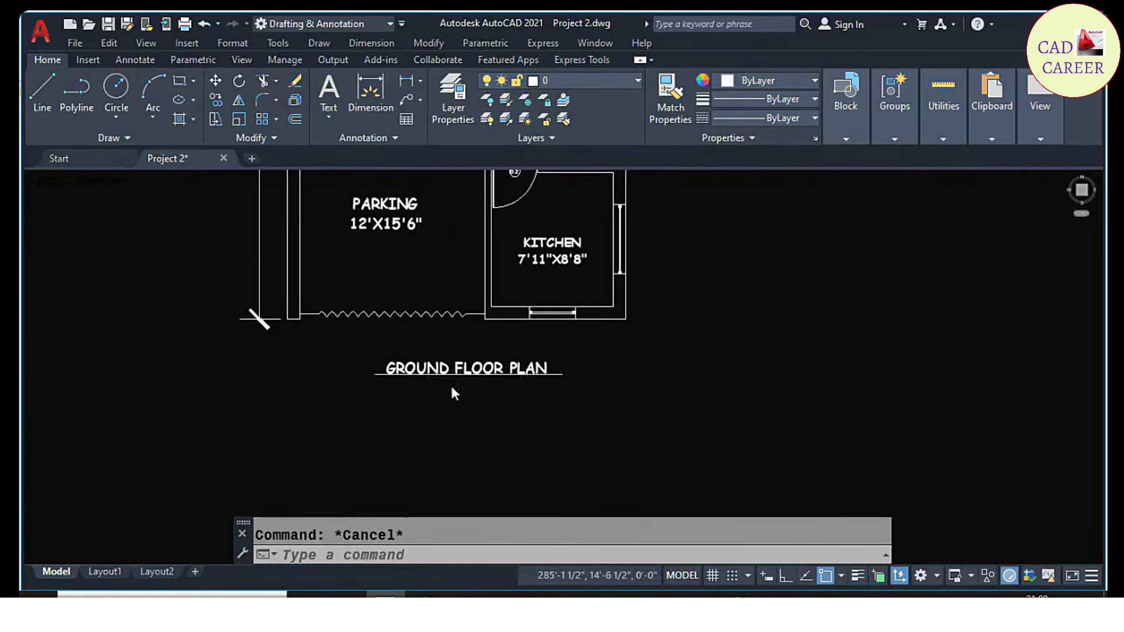
scroll(451, 384, down, 4)
middle_drag(475, 349, 465, 376)
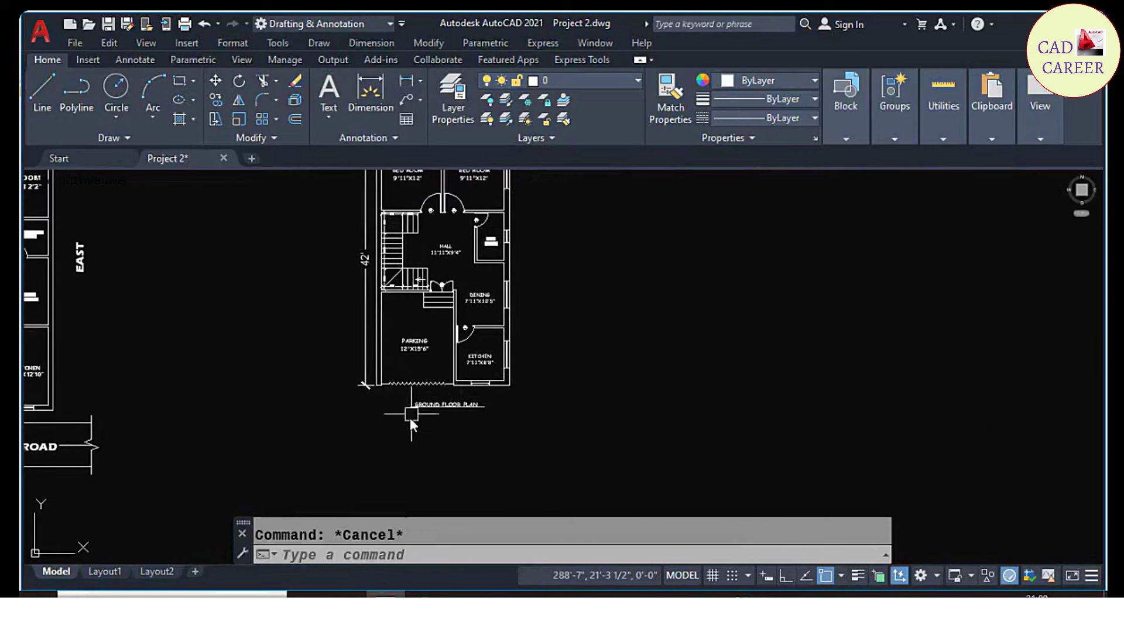
scroll(295, 428, down, 2)
click(295, 427)
Copy the entire ground floor plan, title included, horizontally to the right with Ortho on
click(458, 214)
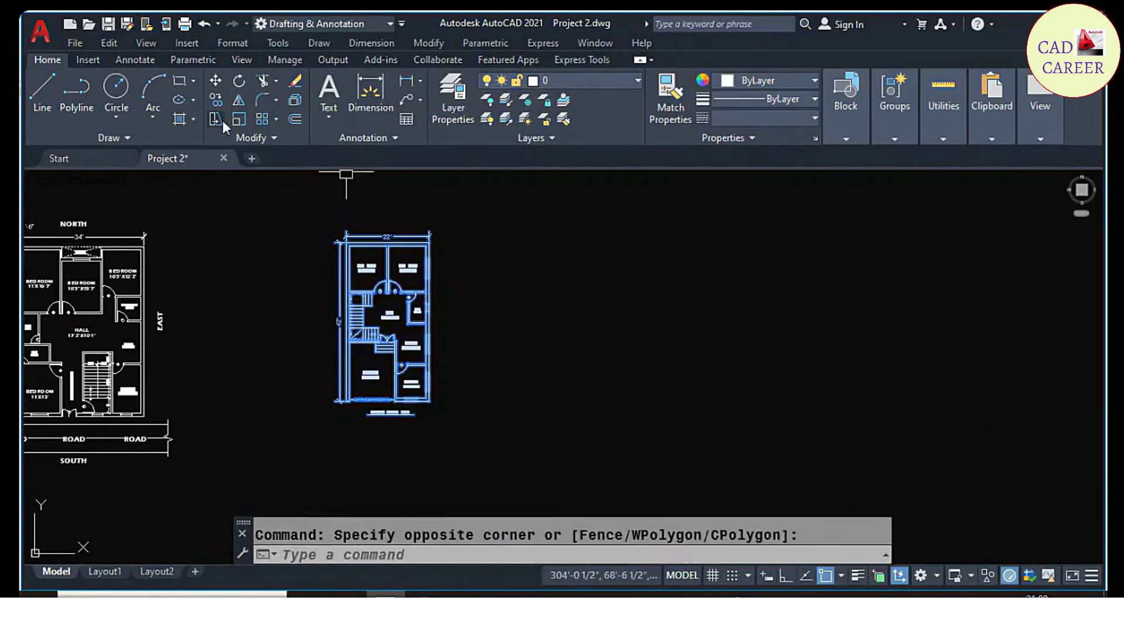
click(368, 209)
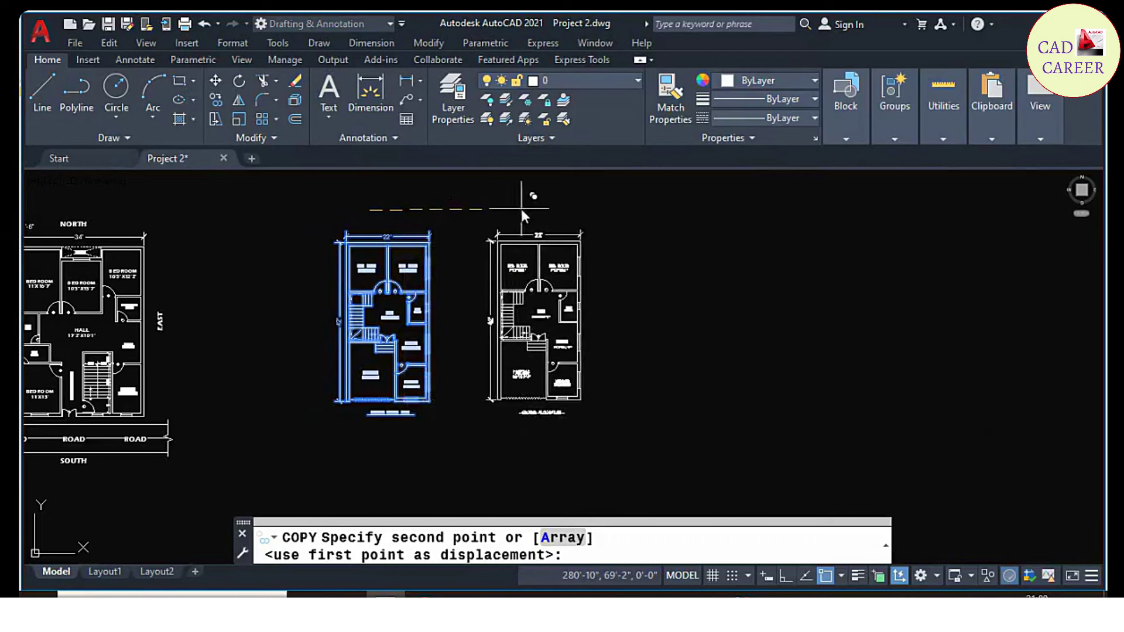
key(F8)
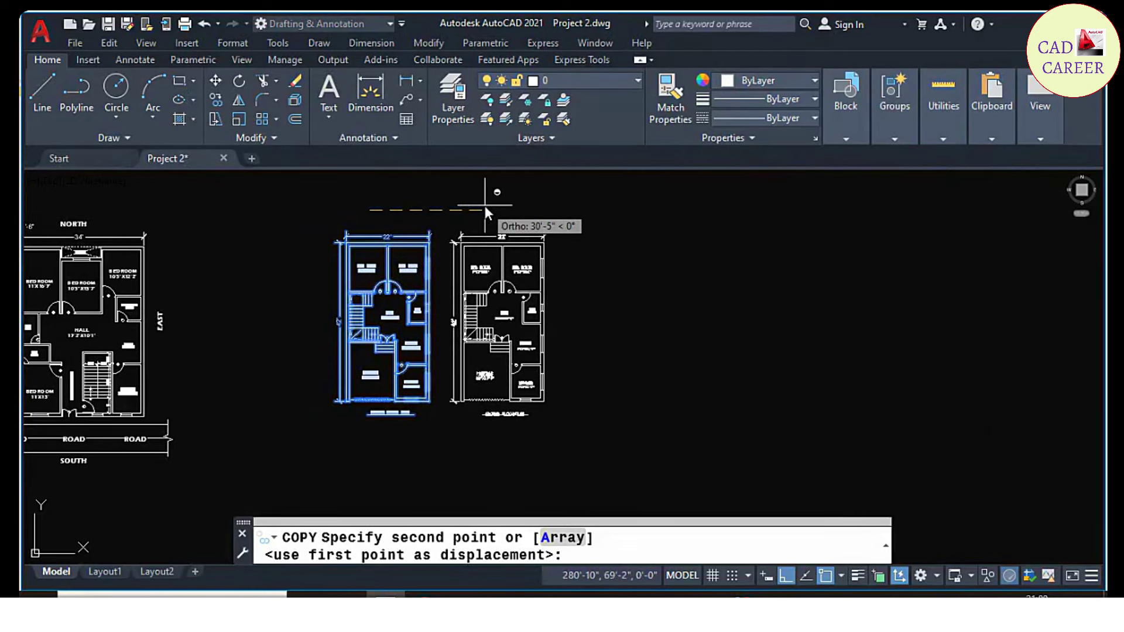
click(486, 205)
key(Escape)
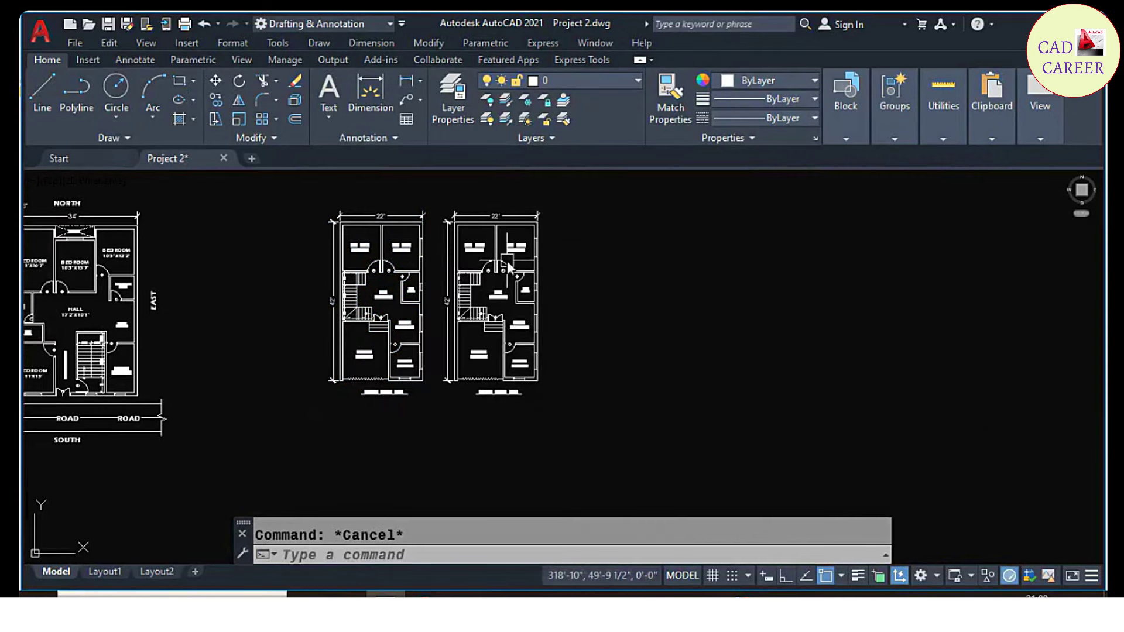
scroll(507, 357, up, 5)
Erase the four entrance step lines in the copied plan
scroll(481, 248, up, 4)
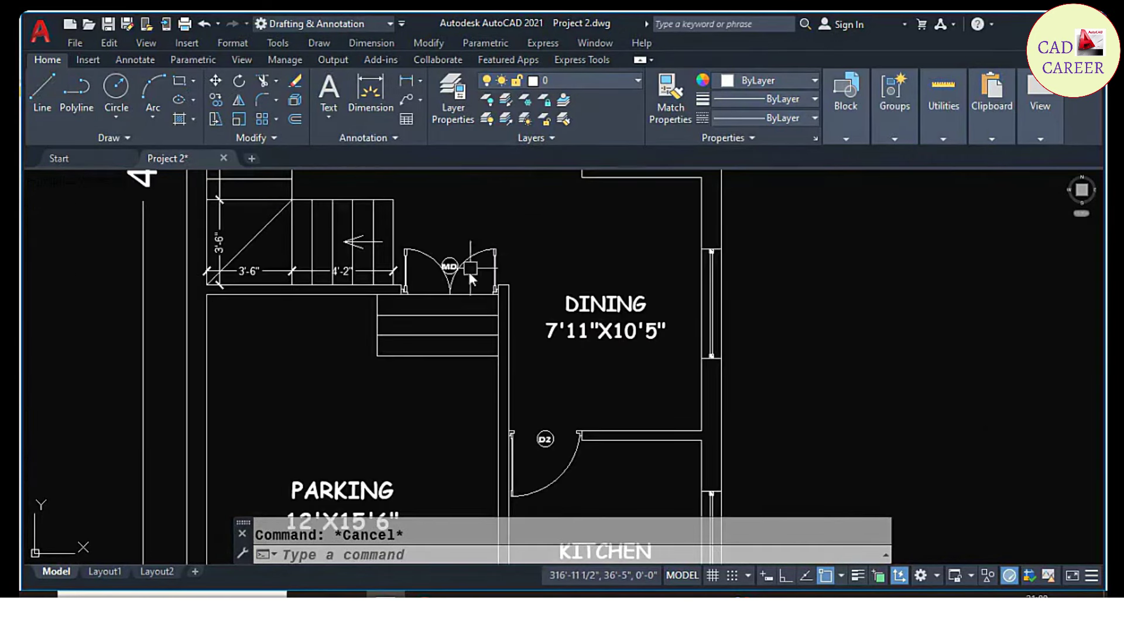
scroll(471, 275, up, 2)
click(483, 308)
click(457, 384)
text(e)
key(Return)
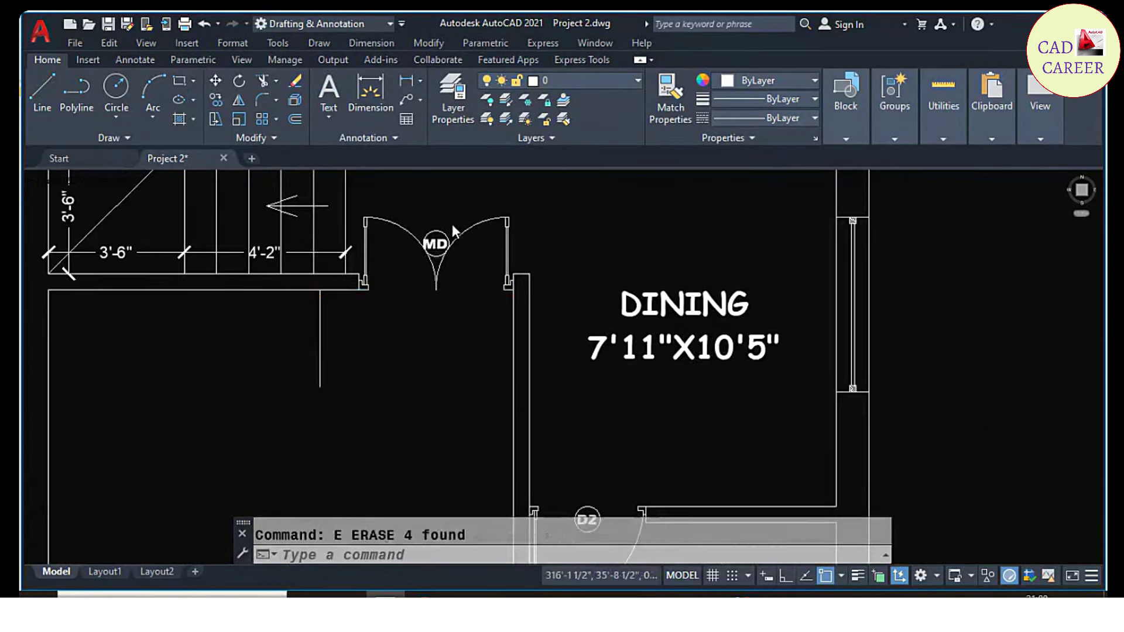
Erase the parking's zigzag shutter opening and the short wall stub
scroll(453, 226, down, 5)
click(424, 274)
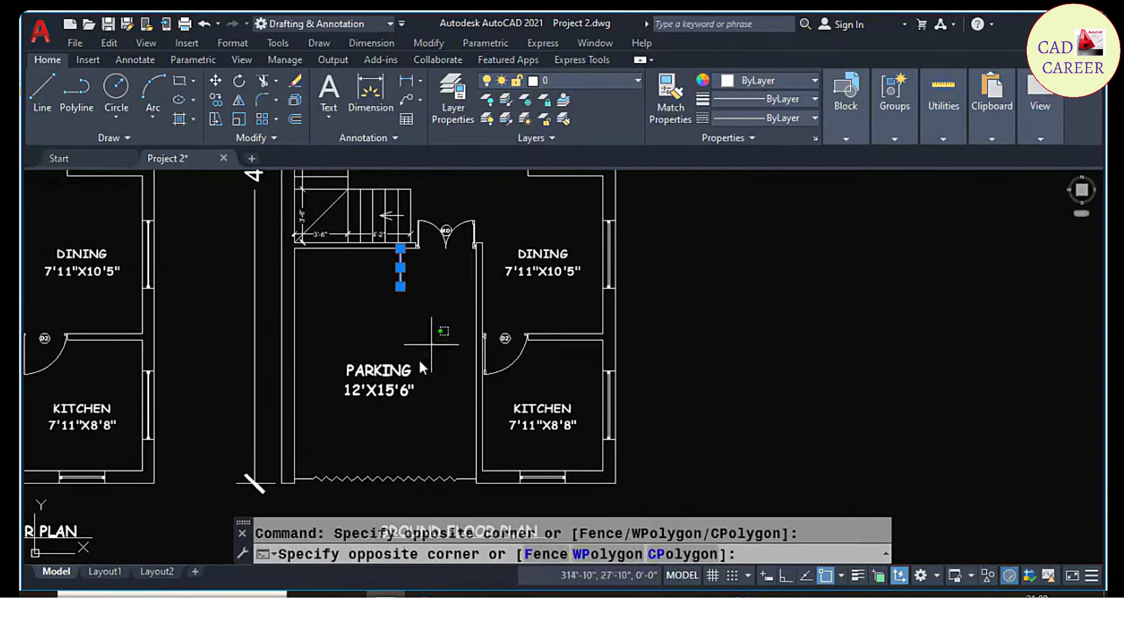
click(376, 402)
key(Escape)
middle_drag(350, 387, 373, 359)
click(374, 400)
click(335, 455)
text(e)
key(Return)
middle_drag(477, 430, 487, 382)
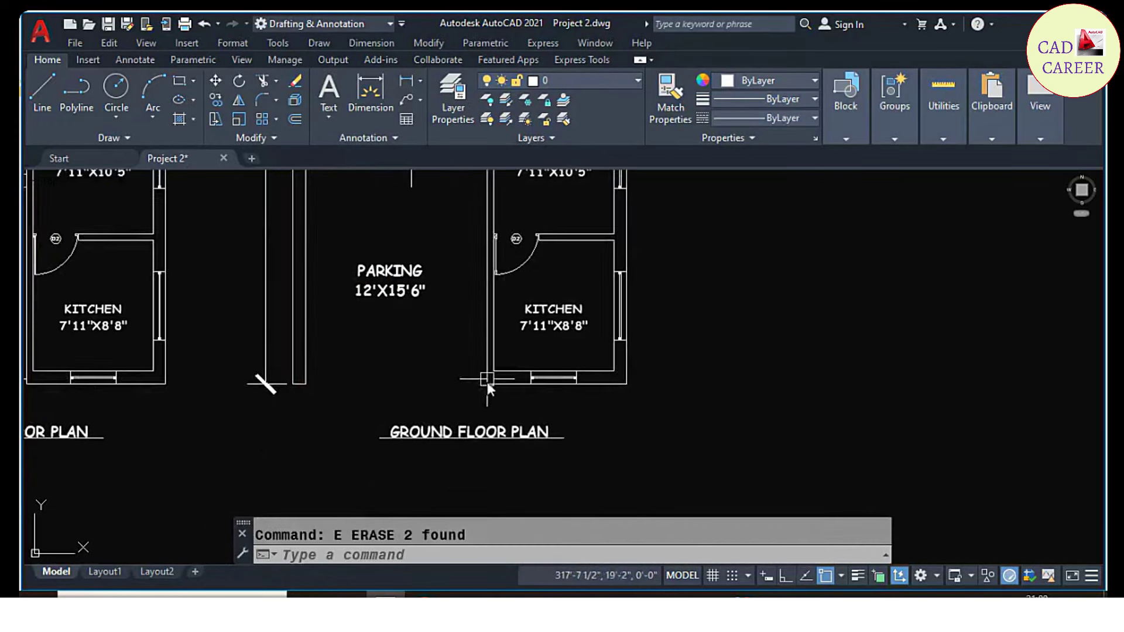
scroll(488, 382, up, 5)
click(468, 351)
click(434, 392)
text(e)
key(Return)
scroll(548, 378, down, 4)
Extend the bottom wall lines across the parking opening
text(ex)
key(Return)
key(Return)
scroll(572, 380, up, 2)
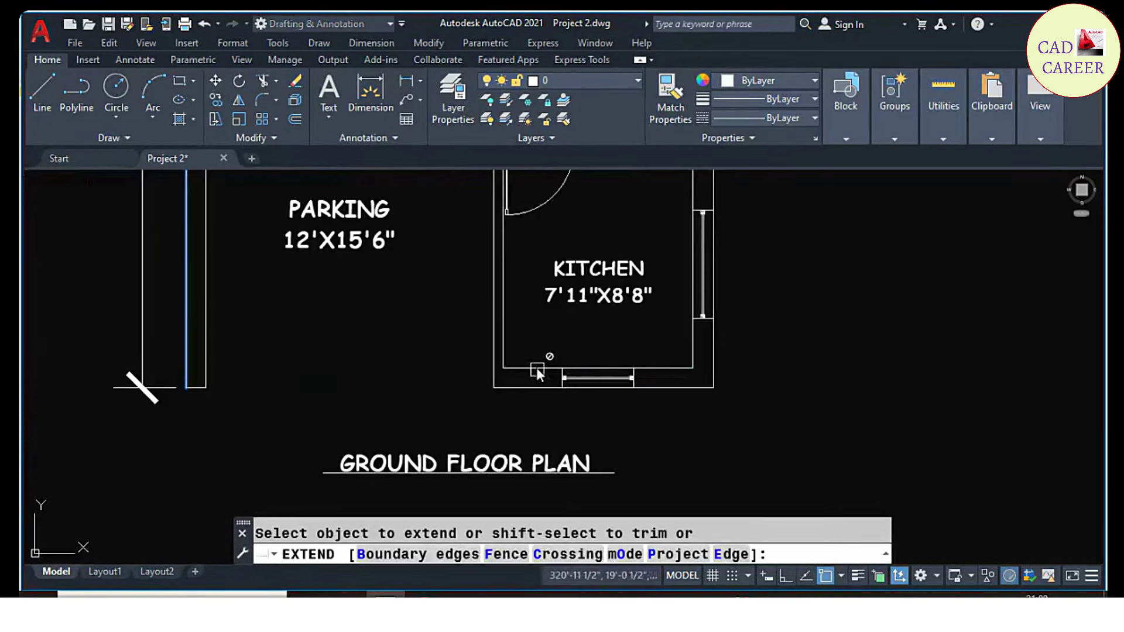
click(539, 342)
click(524, 388)
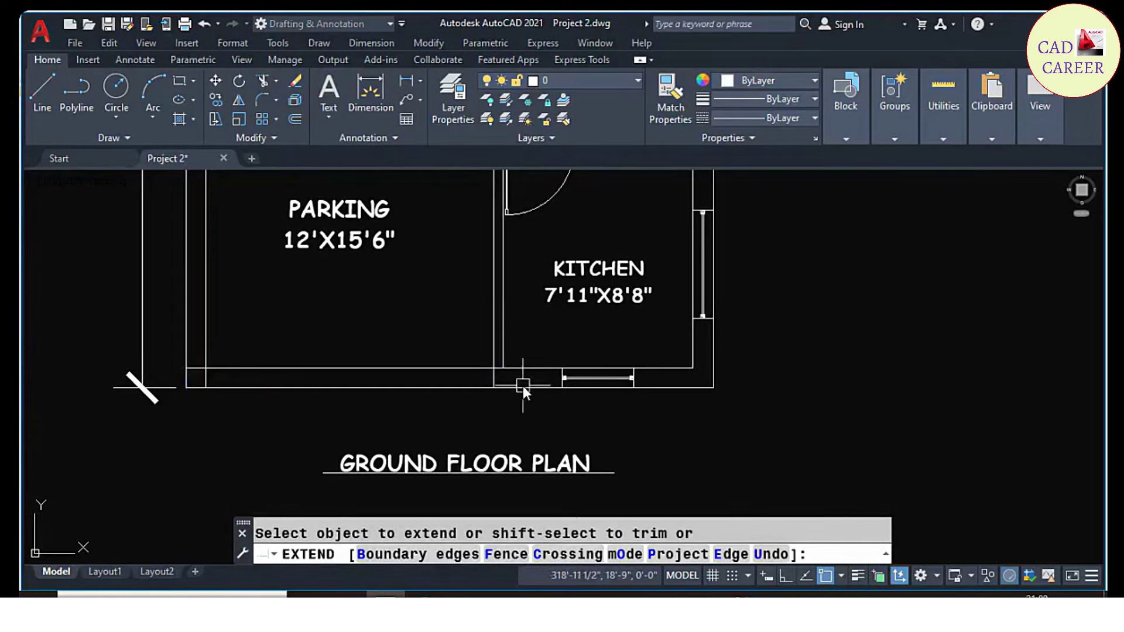
key(Escape)
Trim the leftover wall segment by the kitchen
text(tr)
key(Return)
click(562, 341)
click(233, 392)
scroll(233, 392, up, 3)
key(Return)
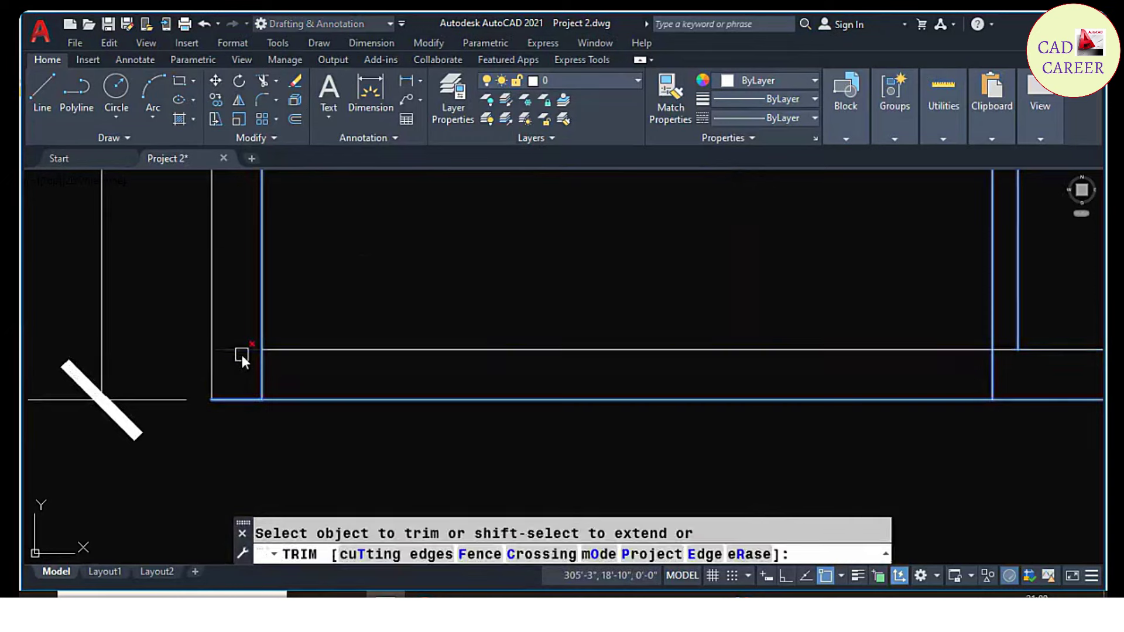
scroll(268, 375, down, 2)
scroll(741, 368, up, 2)
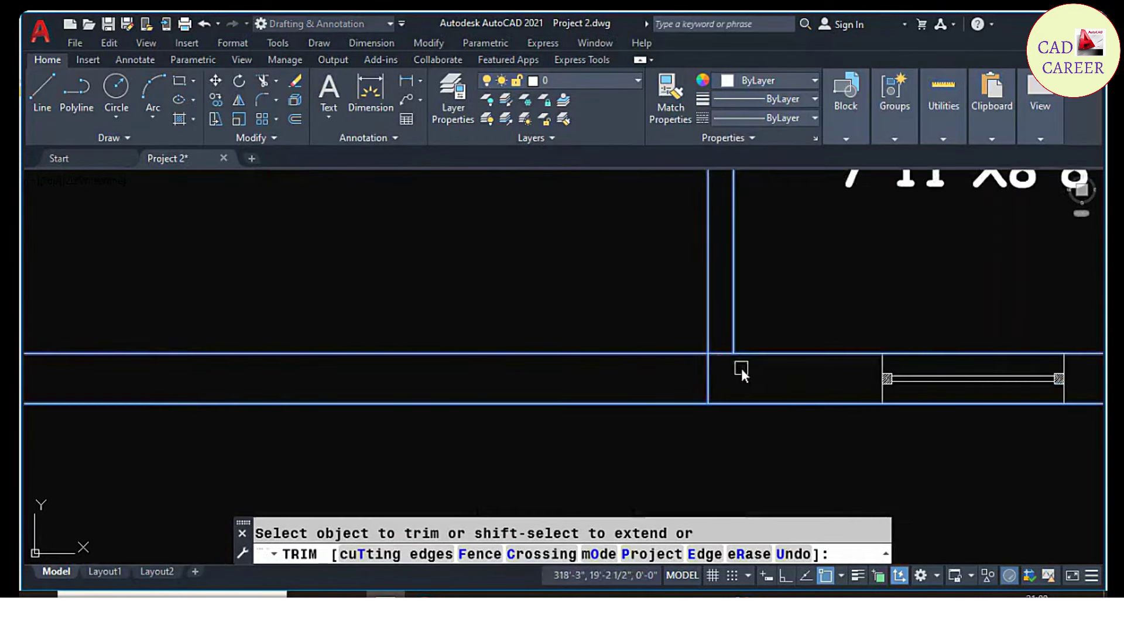
click(705, 372)
key(Escape)
scroll(525, 384, down, 3)
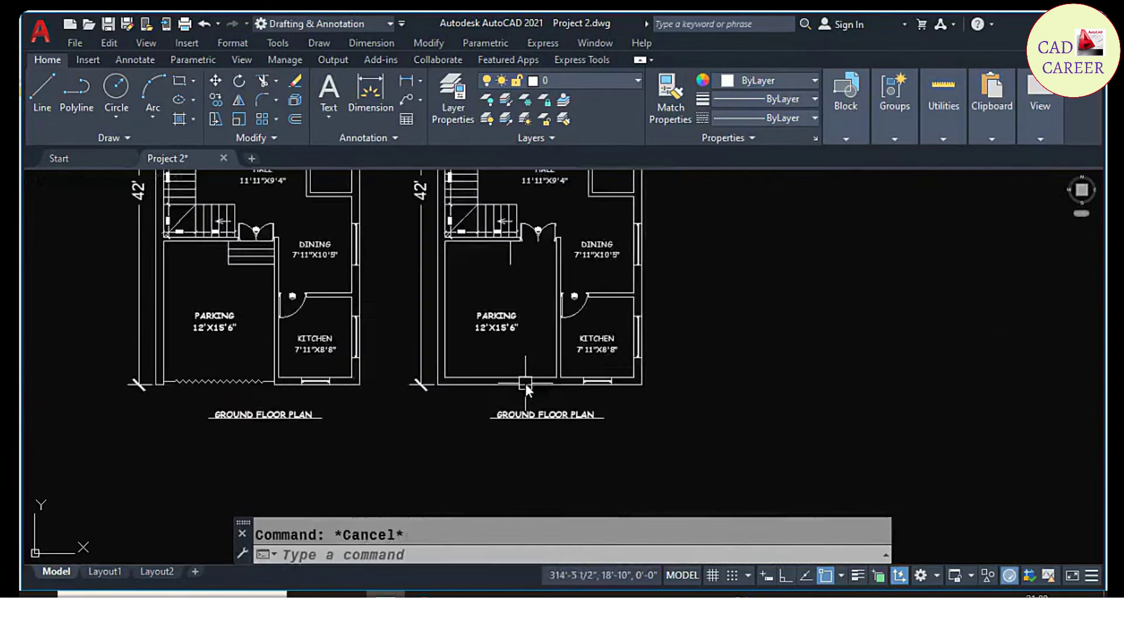
scroll(527, 350, down, 1)
mouse_move(527, 350)
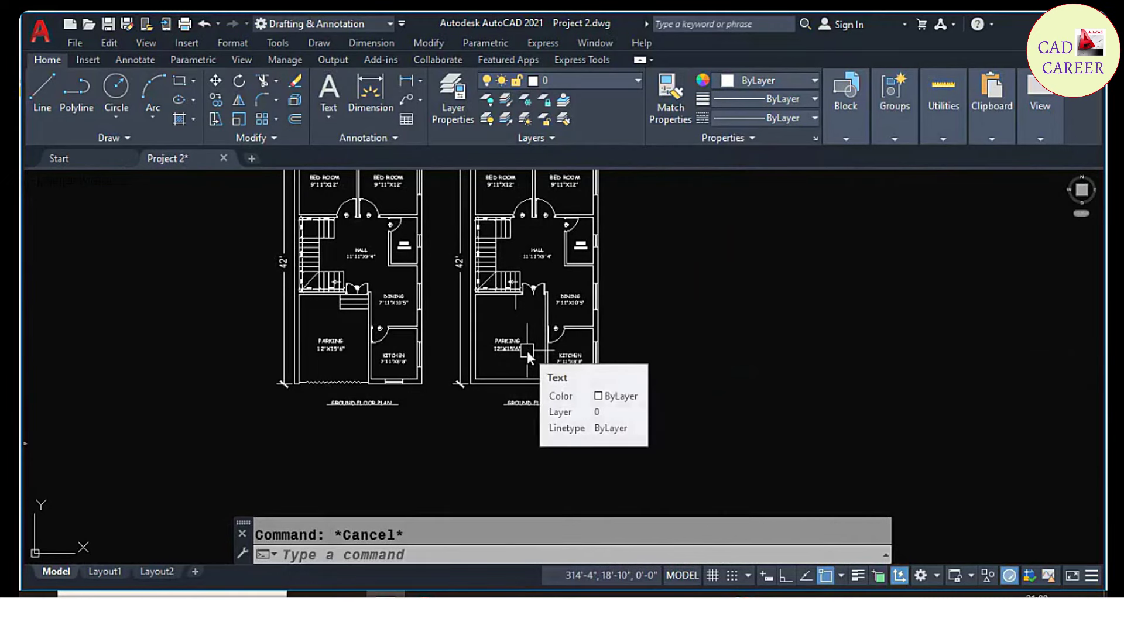
Add a 14'-8" linear dimension along the parking room's depth
click(413, 81)
scroll(551, 400, up, 3)
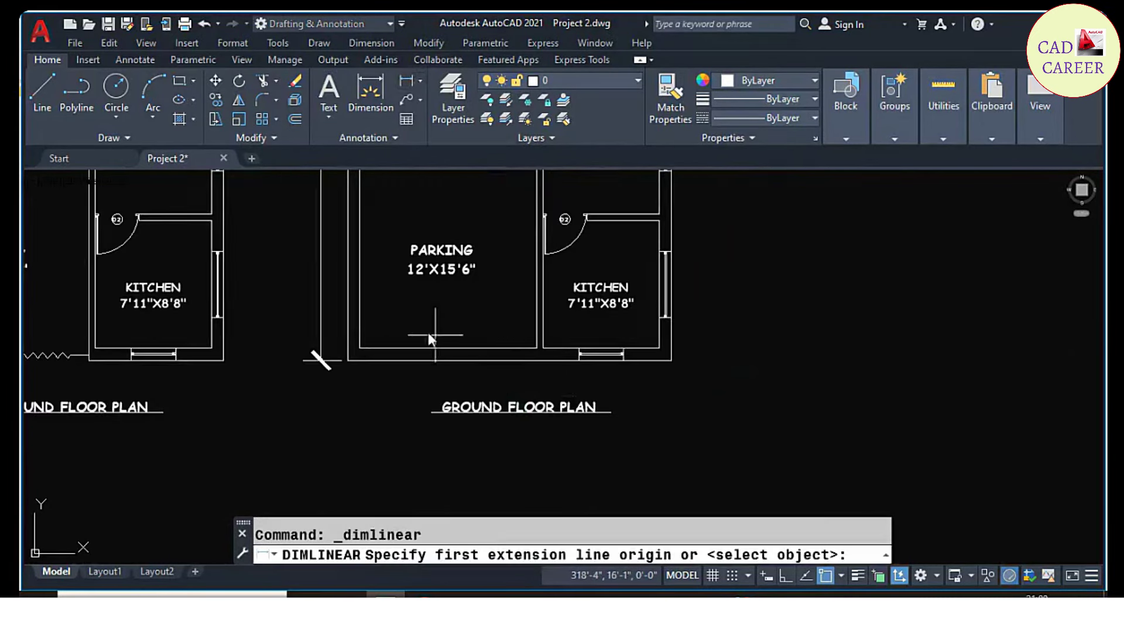
click(384, 349)
middle_drag(381, 237, 382, 334)
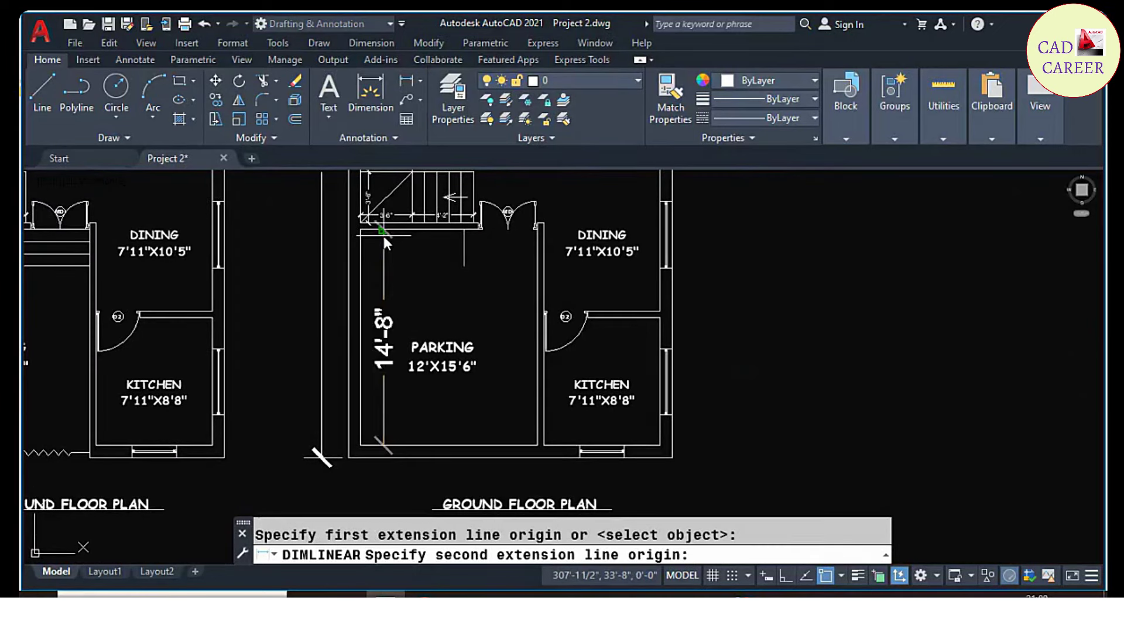
click(384, 237)
click(381, 326)
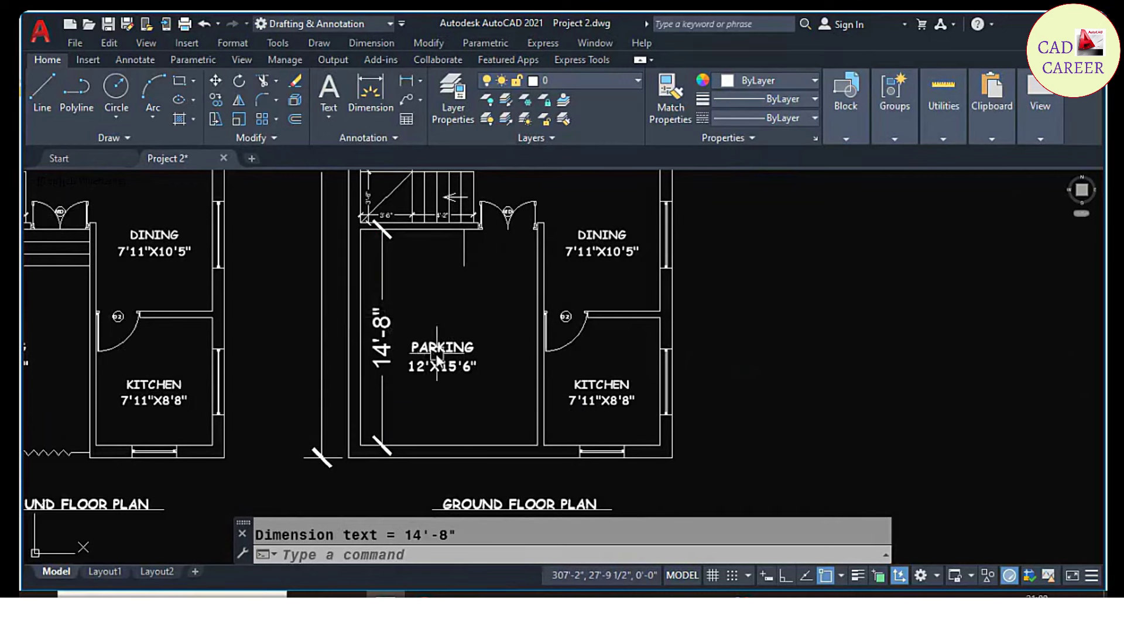
Add a 12' width dimension between the inner walls, placed above PARKING
click(405, 83)
scroll(385, 303, up, 2)
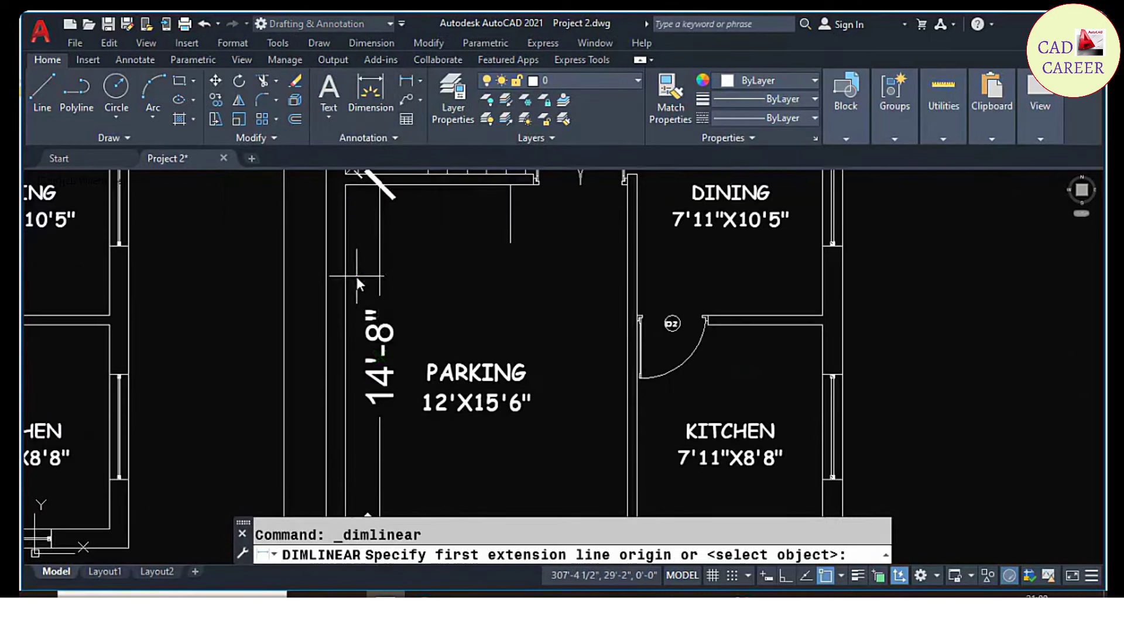
click(378, 278)
click(632, 276)
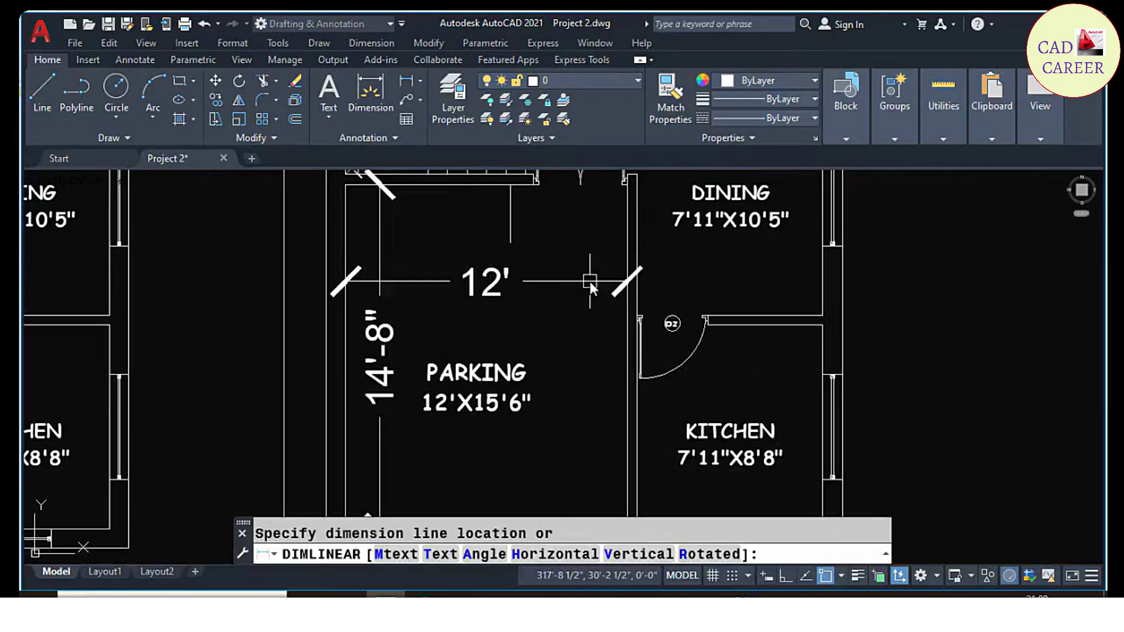
click(590, 282)
middle_drag(579, 333, 569, 310)
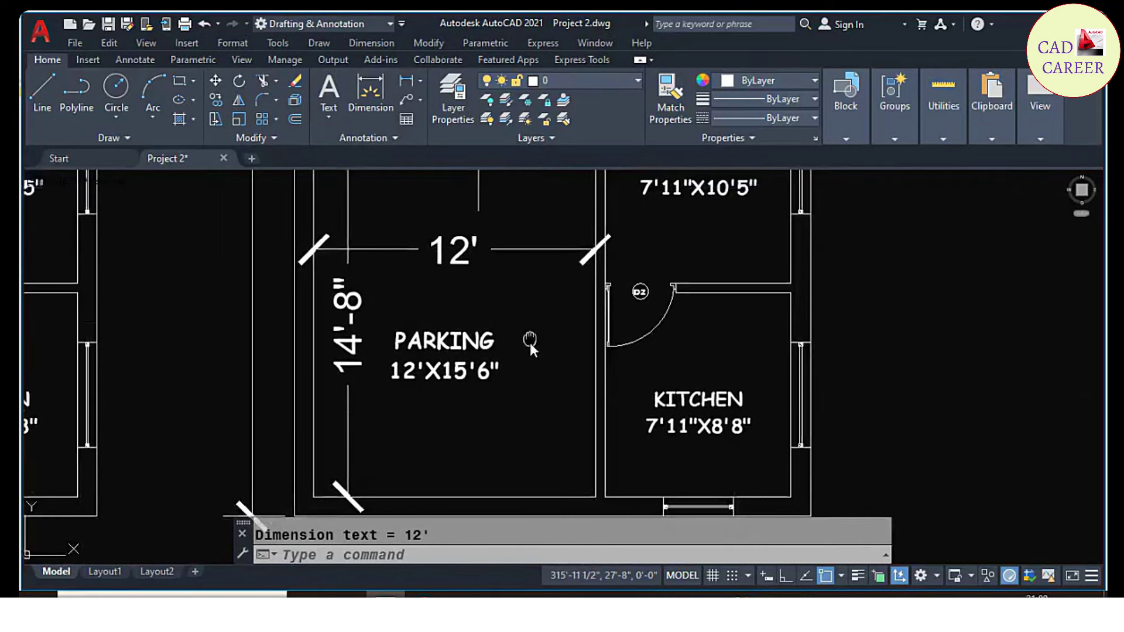
middle_drag(529, 344, 522, 411)
Offset the parking area's top wall line 12' downward
text(o)
key(Return)
text(12)
key(Return)
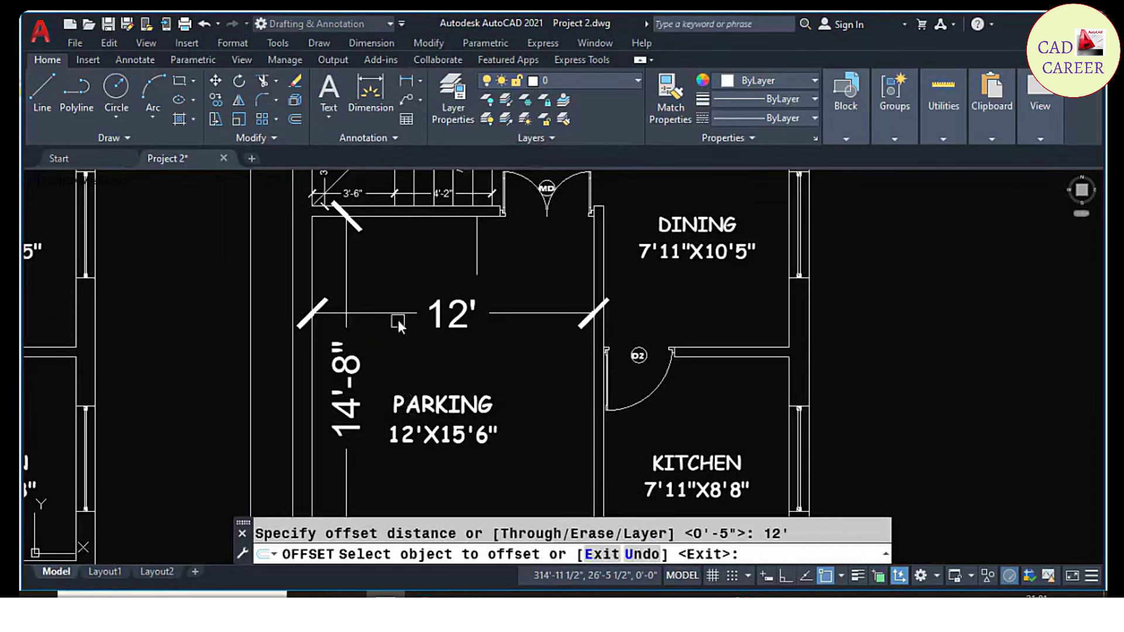
click(398, 320)
click(429, 220)
scroll(428, 218, down, 2)
click(433, 387)
scroll(431, 408, up, 4)
key(Escape)
Offset that new line a further 10 to form the wall's second face
key(Return)
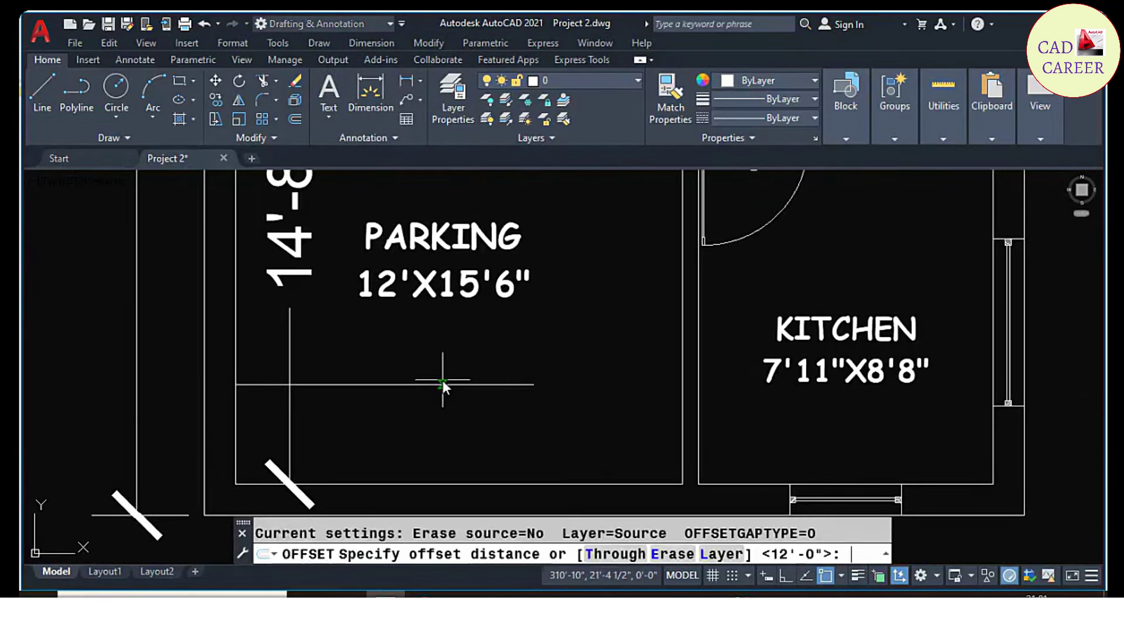
text(10)
key(Return)
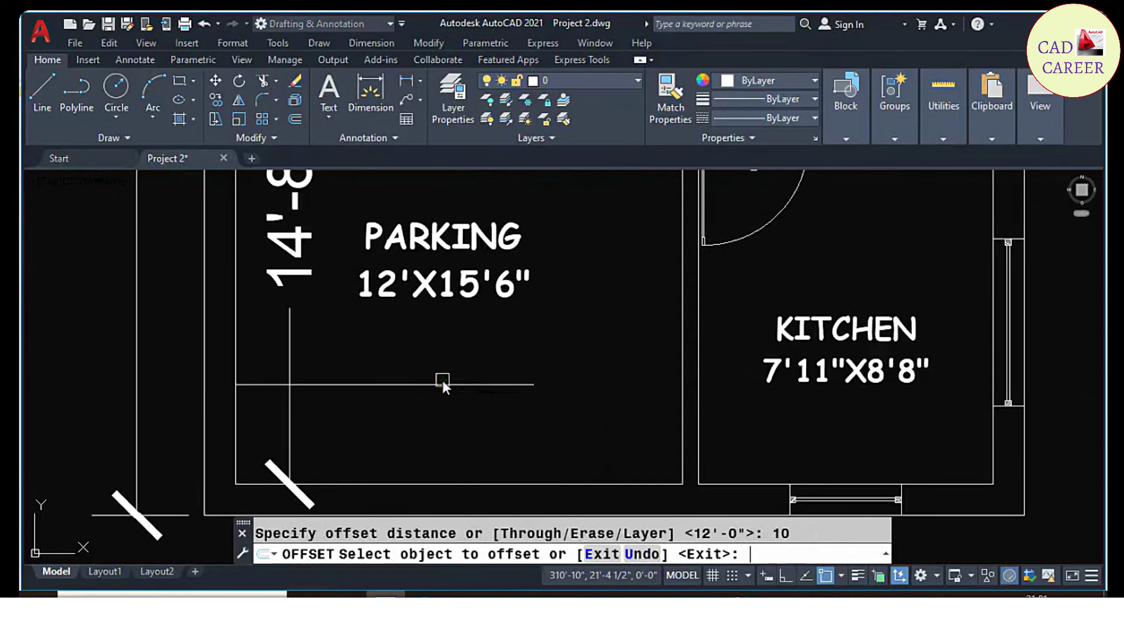
click(462, 385)
click(466, 426)
key(Escape)
scroll(449, 310, down, 2)
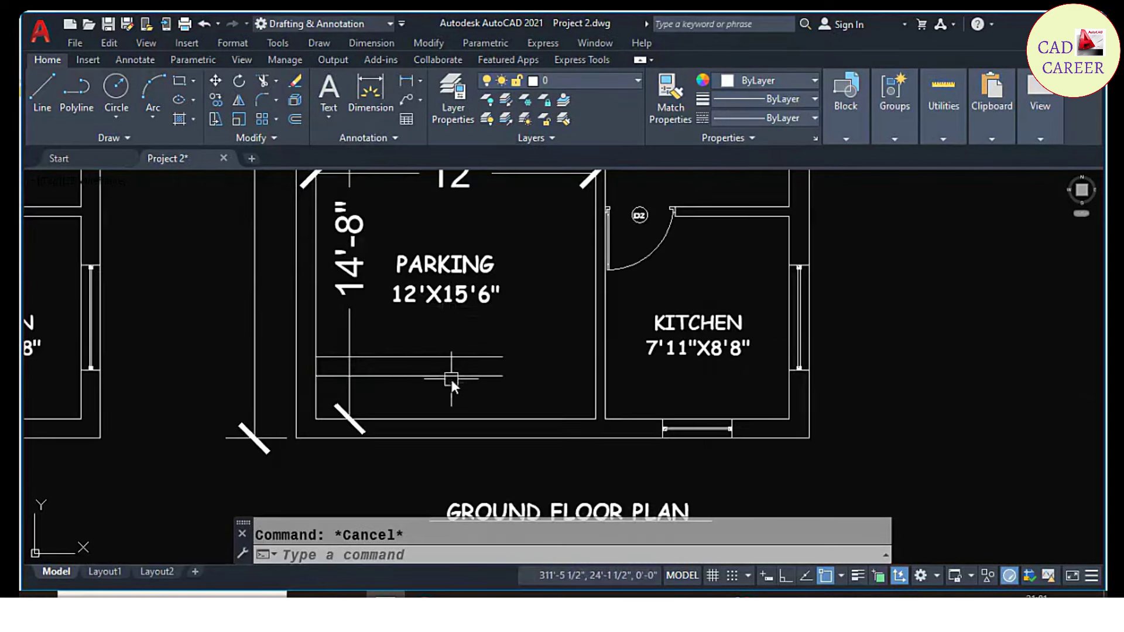
scroll(360, 356, up, 2)
Trim the vertical line below the new wall, using the new wall line as the cutting edge
text(T)
key(Return)
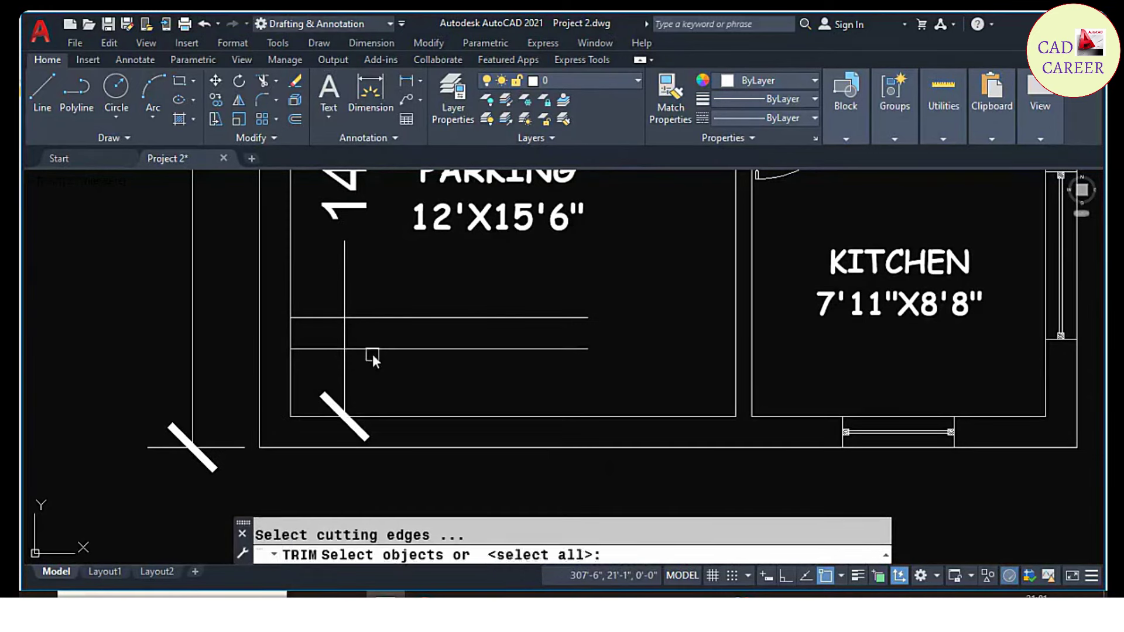
click(374, 349)
key(Escape)
key(Return)
click(370, 316)
key(Return)
middle_drag(407, 365, 446, 361)
Extend both new wall lines to the kitchen's left wall
text(EX)
key(Return)
click(305, 313)
key(Return)
click(357, 281)
click(346, 369)
key(Escape)
text(X)
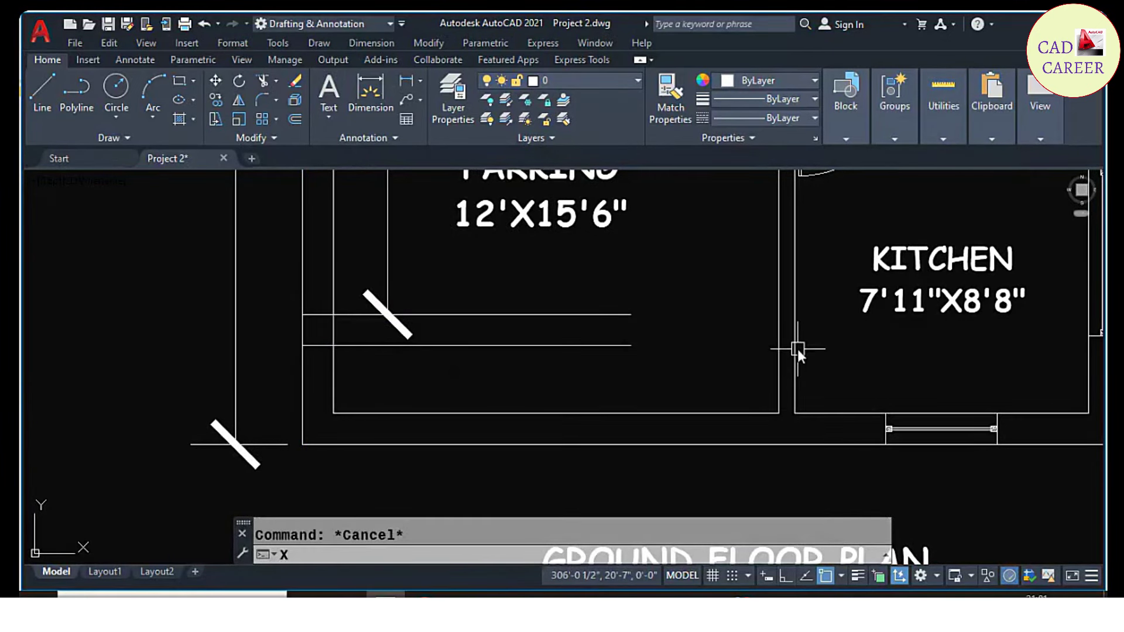
key(Escape)
Extend both horizontal wall lines to the kitchen wall on the right side
text(EX)
key(Return)
click(795, 312)
key(Return)
click(698, 291)
click(616, 377)
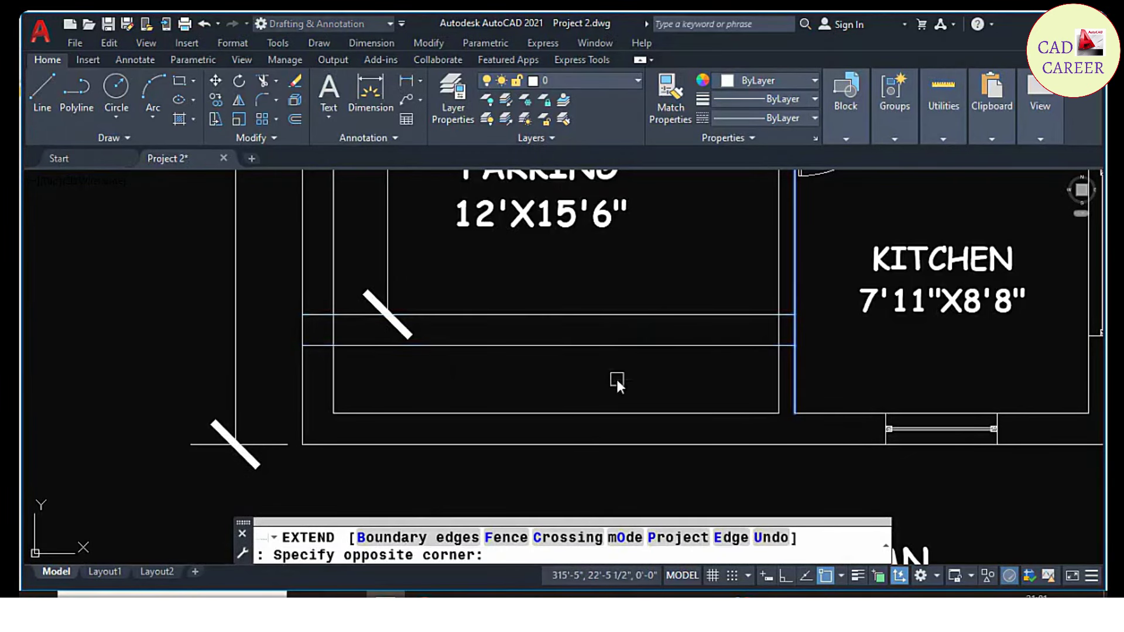
key(Escape)
Extend the vertical line down to the bottom outer wall
key(Return)
click(749, 445)
key(Return)
click(828, 373)
click(243, 394)
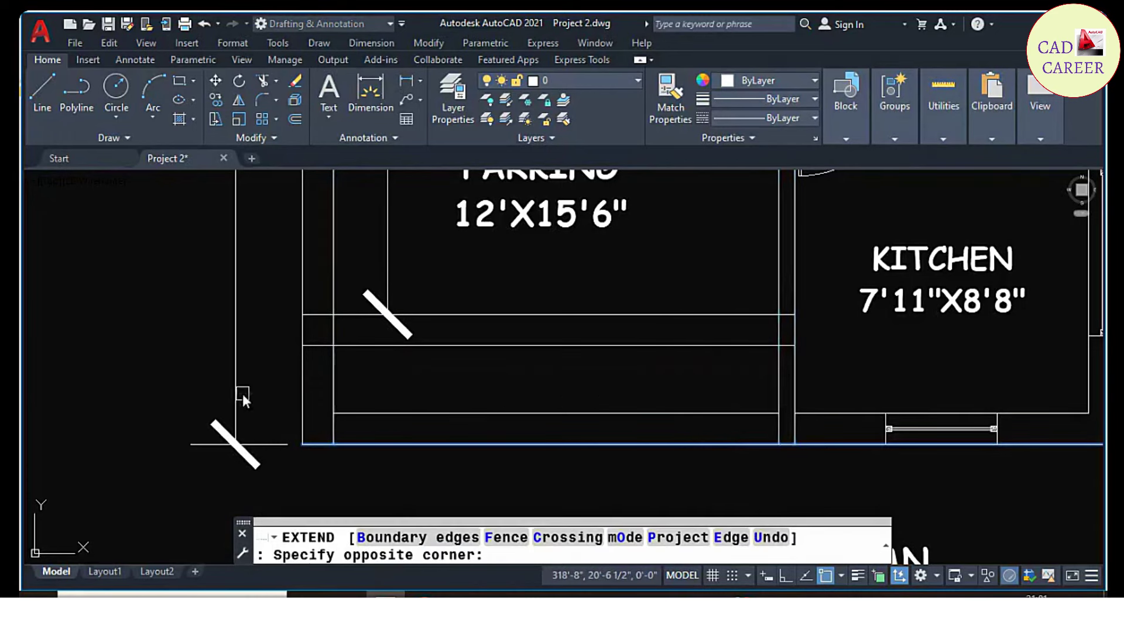
key(Escape)
Trim away the extra bottom line segment against the wall lines, undoing an unwanted trim
text(r)
key(Return)
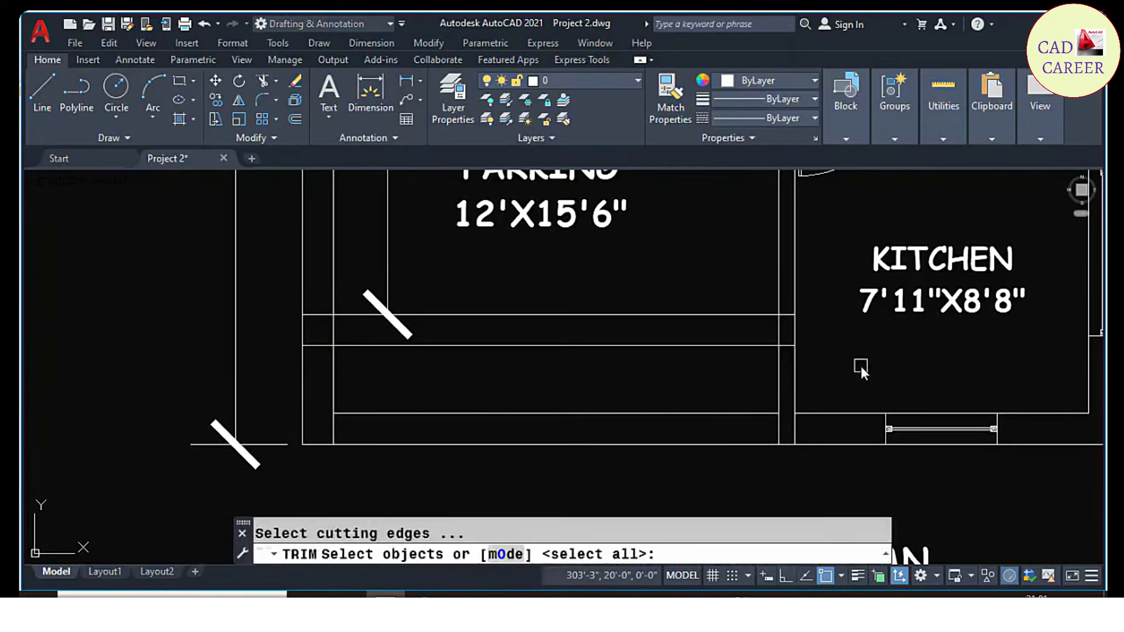
click(855, 366)
click(283, 457)
key(Return)
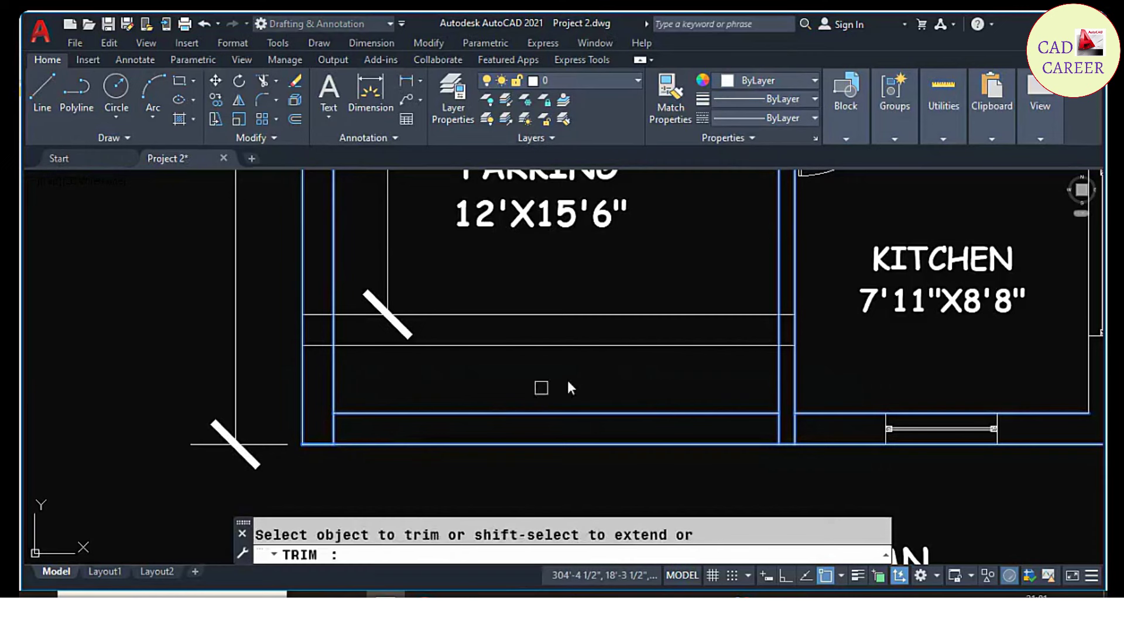
click(571, 380)
click(526, 461)
click(374, 371)
click(268, 390)
key(ctrl+z)
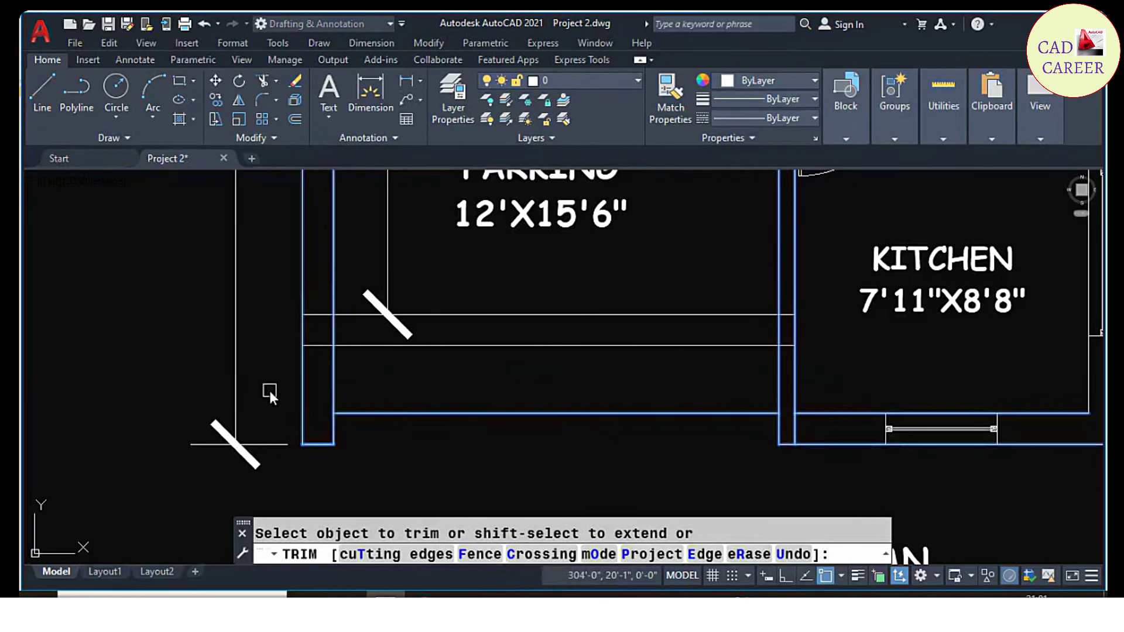
key(Escape)
Trim the old wall lines below the new wall and erase the leftover segments
text(TR)
key(Return)
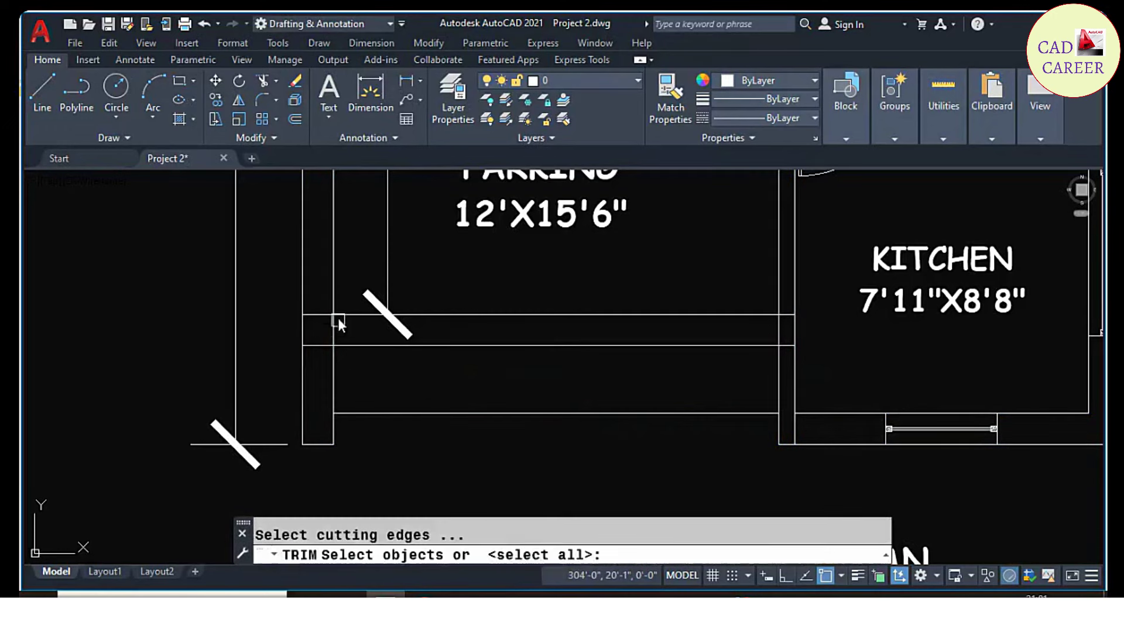
click(342, 288)
click(279, 374)
key(Return)
click(350, 388)
key(Escape)
click(398, 384)
click(311, 471)
key(Delete)
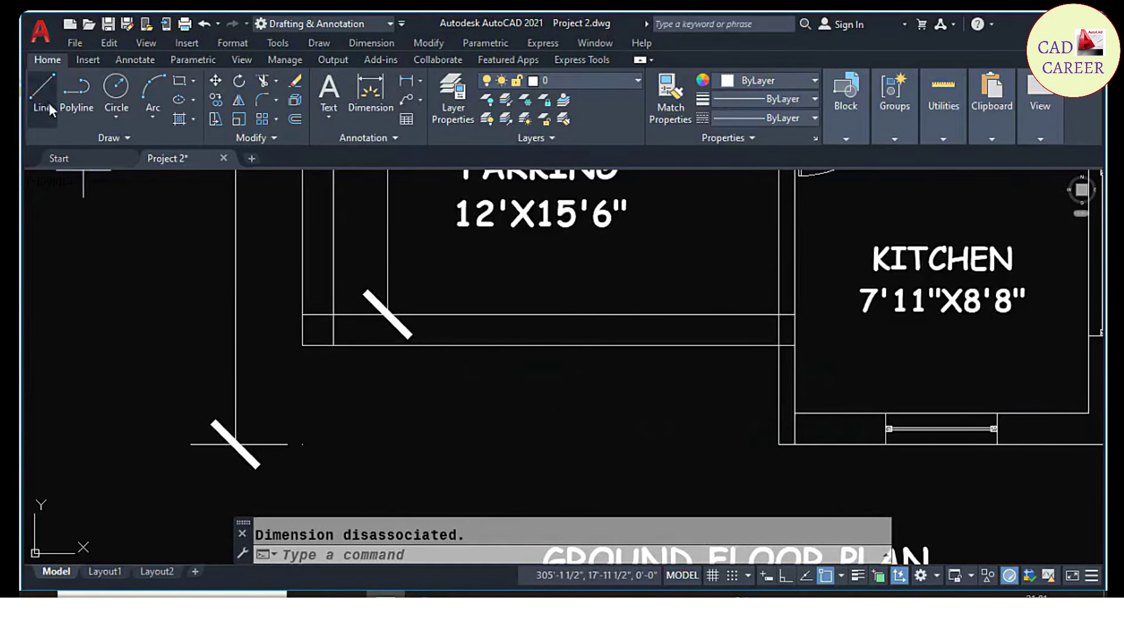
Draw a line from the wall corner down, then across the bottom to the kitchen wall
click(48, 103)
click(298, 342)
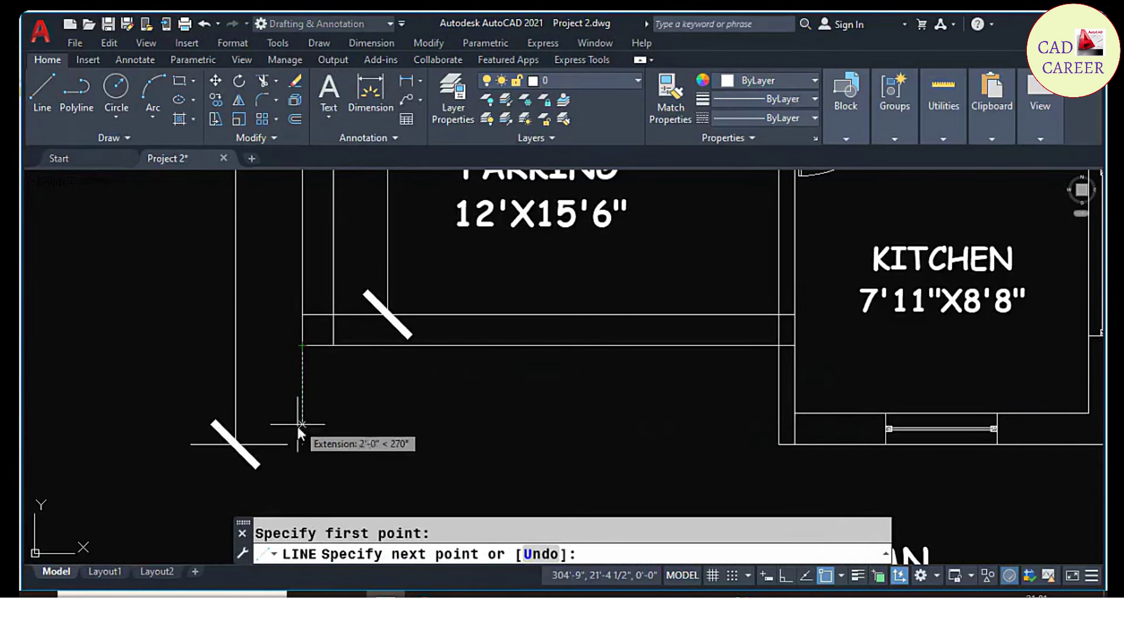
click(301, 444)
click(778, 445)
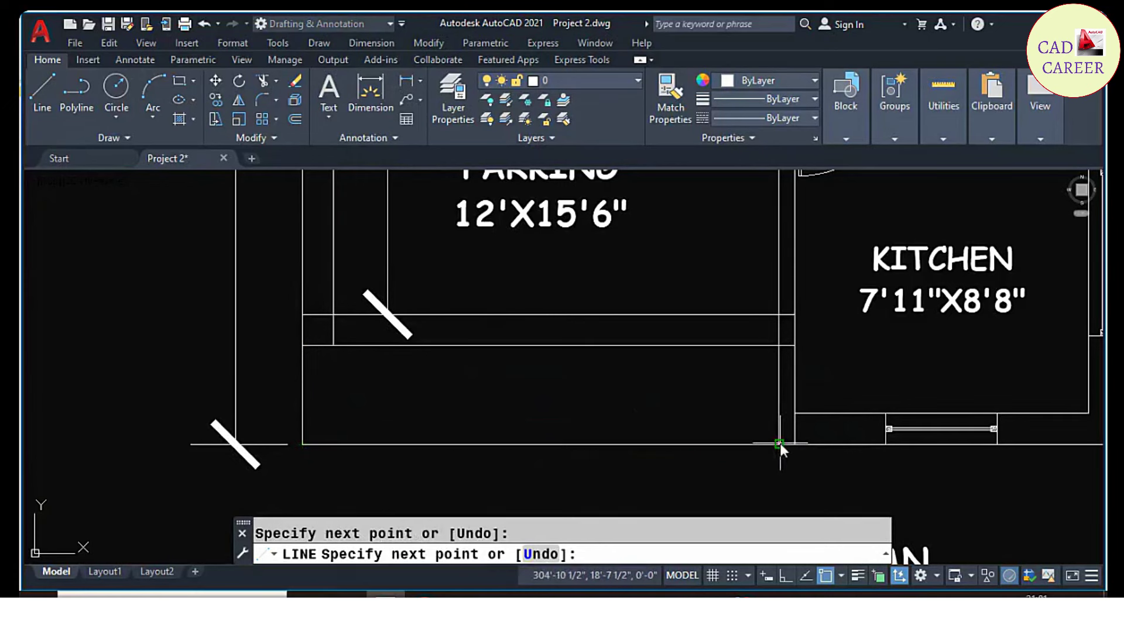
key(Escape)
Offset the new left and bottom lines 3 into the room
text(o)
key(Return)
text(3)
key(Return)
click(299, 385)
click(342, 389)
click(366, 444)
click(364, 402)
key(Escape)
Try a trim on the new lines, then measure the room depth with a trial dimension
text(tr)
key(Return)
scroll(316, 456, up, 5)
key(Return)
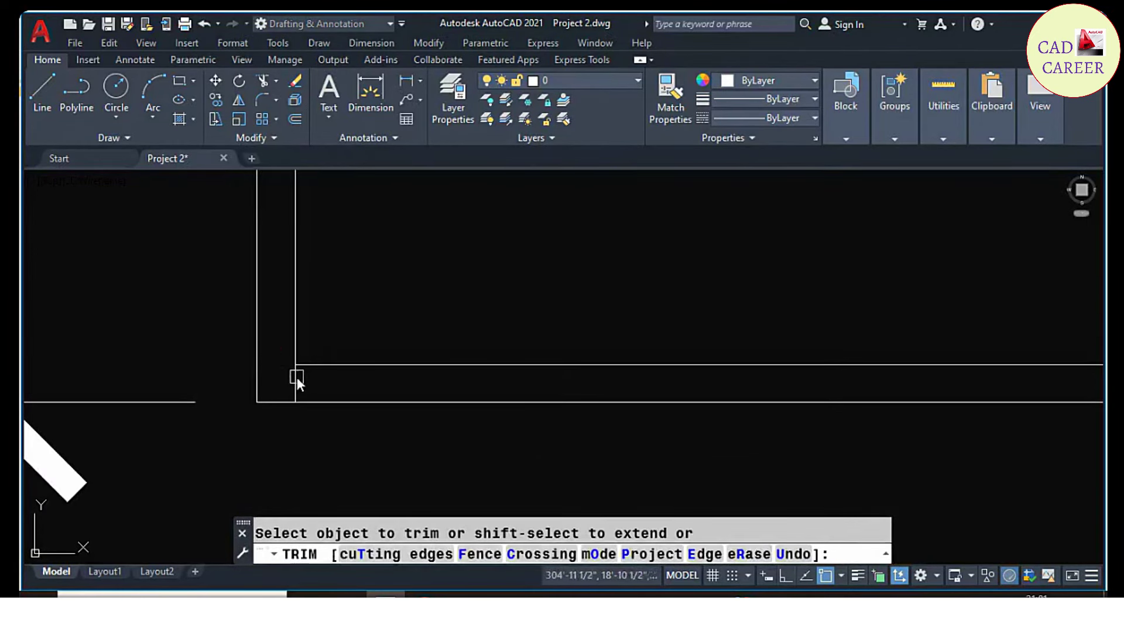
key(Escape)
scroll(386, 373, down, 3)
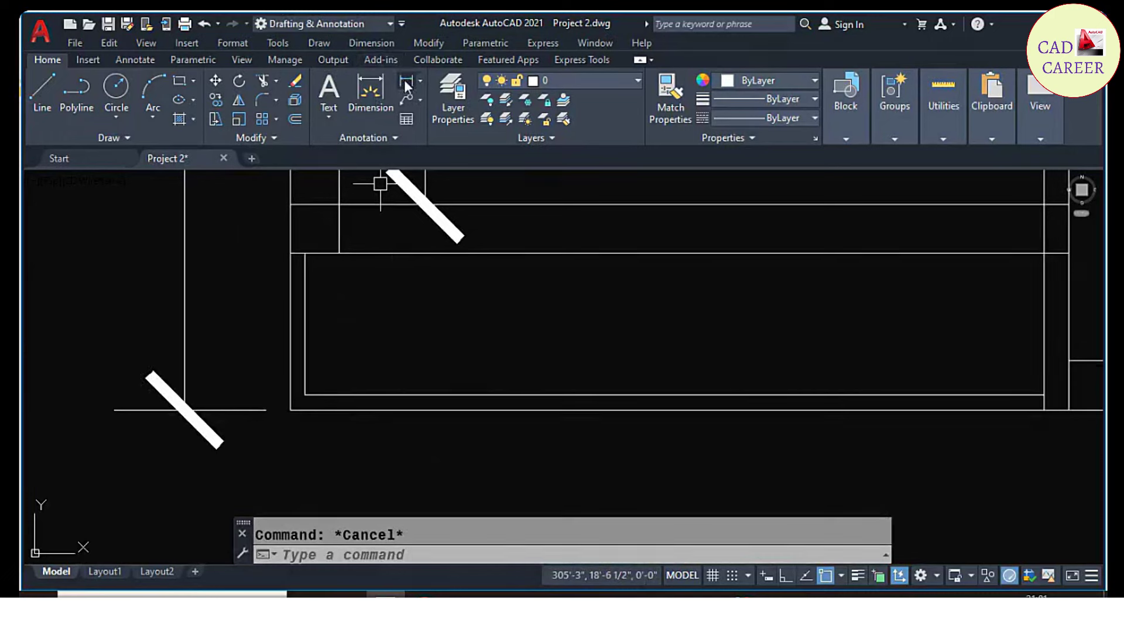
click(405, 80)
click(366, 250)
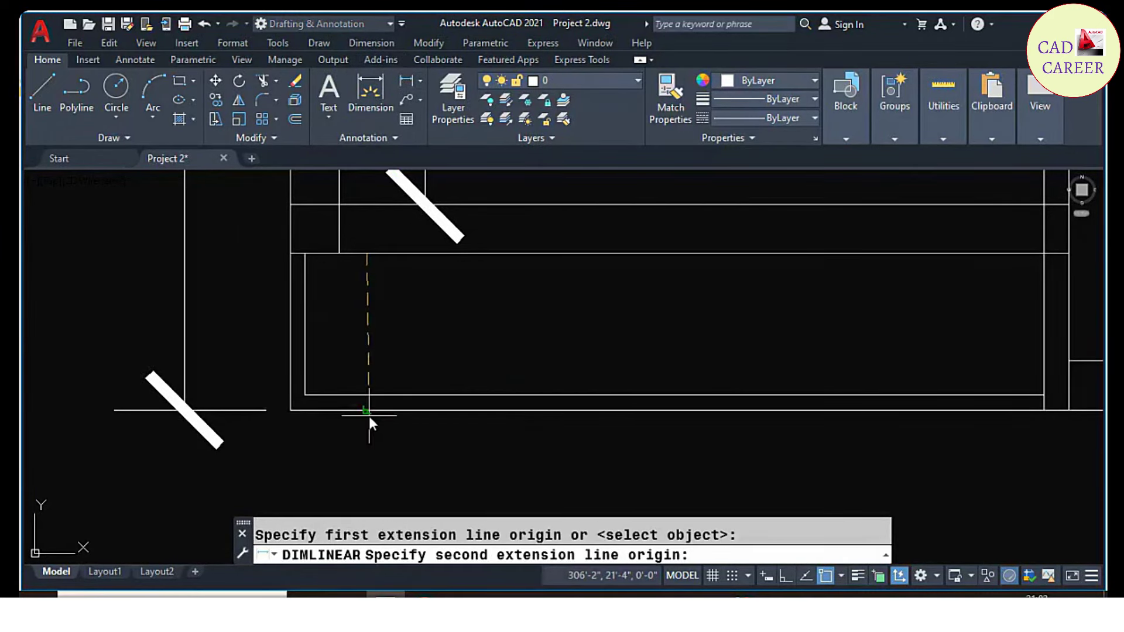
click(366, 413)
scroll(367, 410, down, 5)
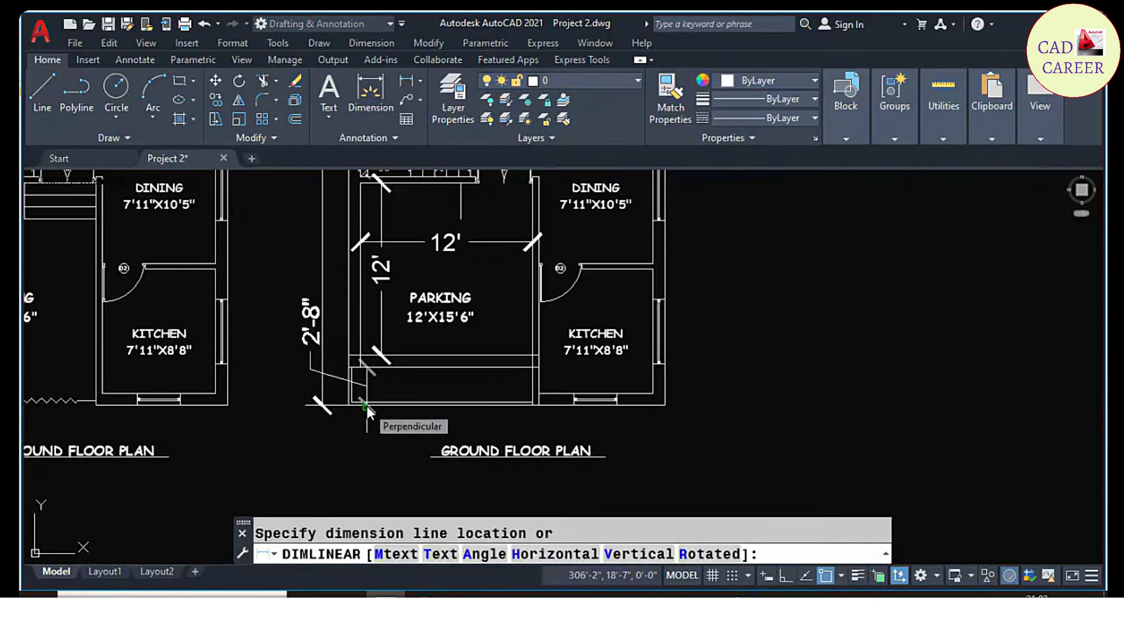
key(Escape)
scroll(513, 413, up, 1)
scroll(435, 402, up, 2)
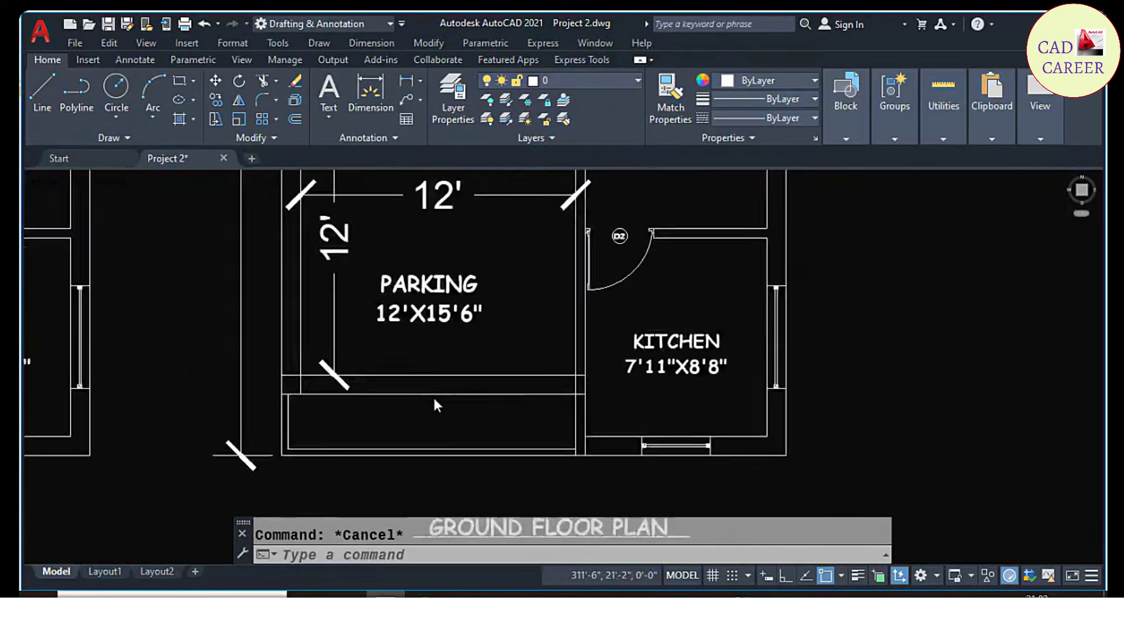
scroll(433, 396, up, 2)
Move the horizontal wall line below the room 5 vertically
click(453, 391)
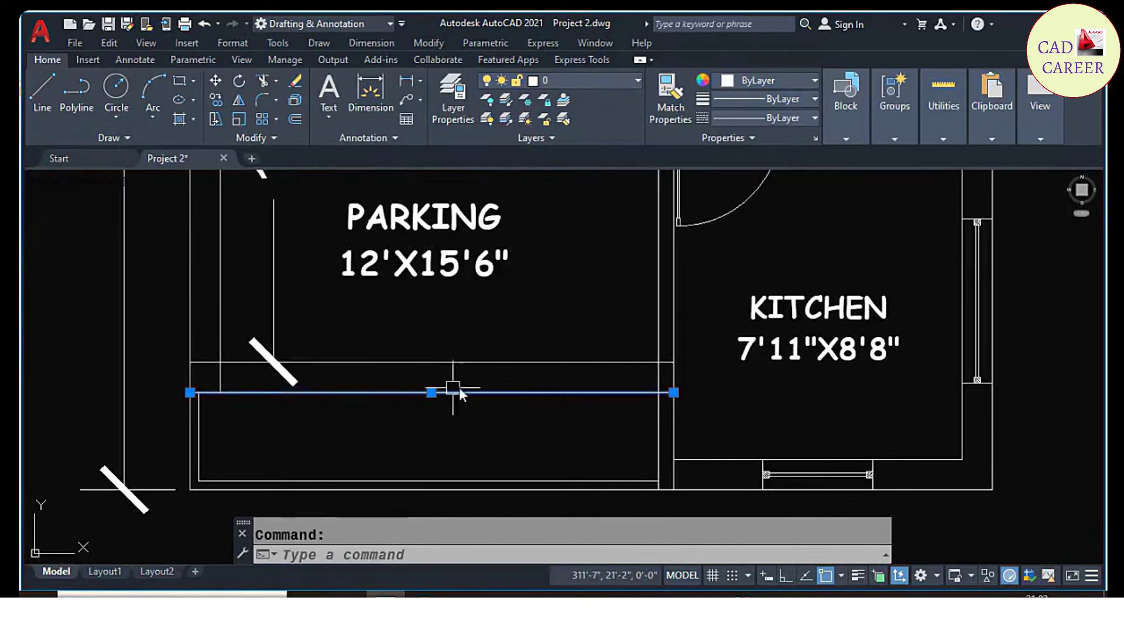
key(Return)
click(568, 308)
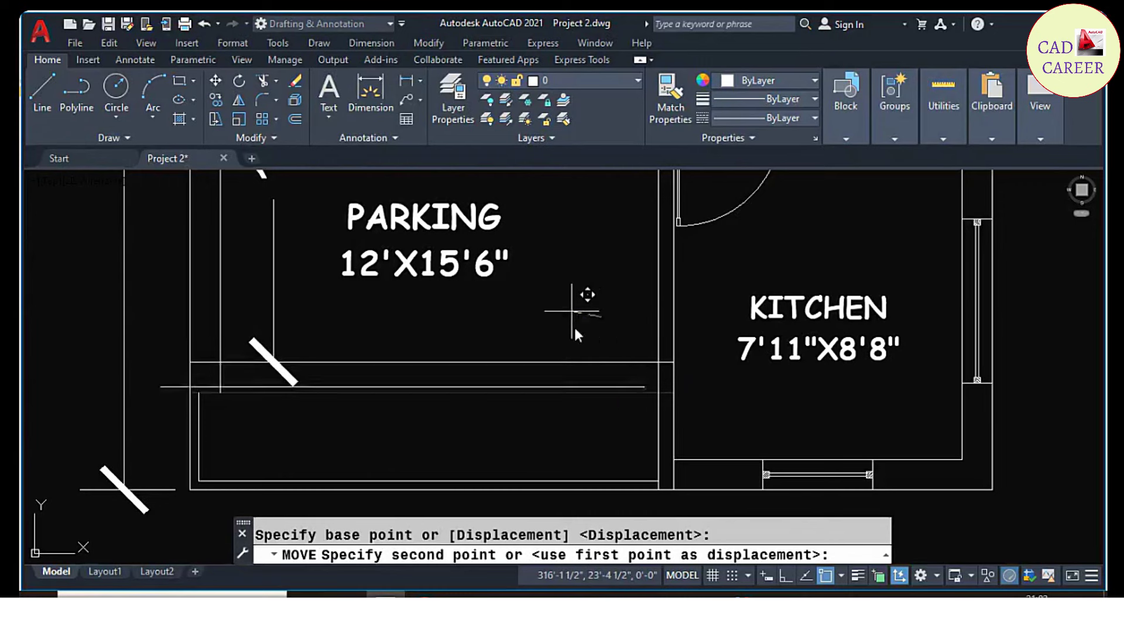
click(790, 576)
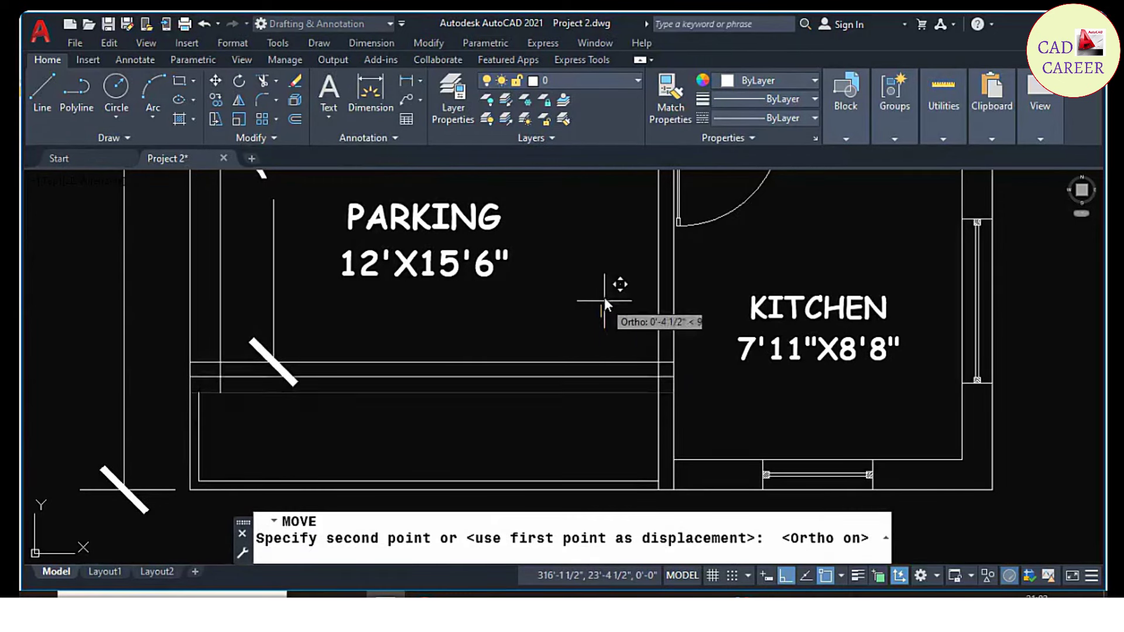
text(5)
key(Return)
Extend the left vertical line up to the moved wall line
text(EX)
key(Return)
click(237, 379)
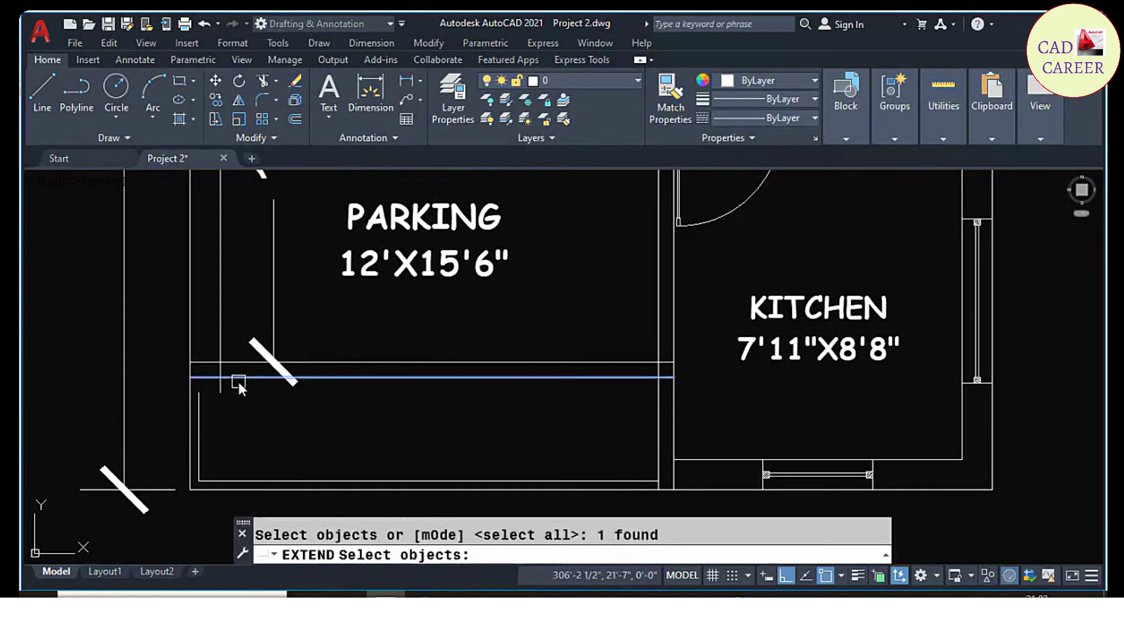
key(Return)
click(207, 414)
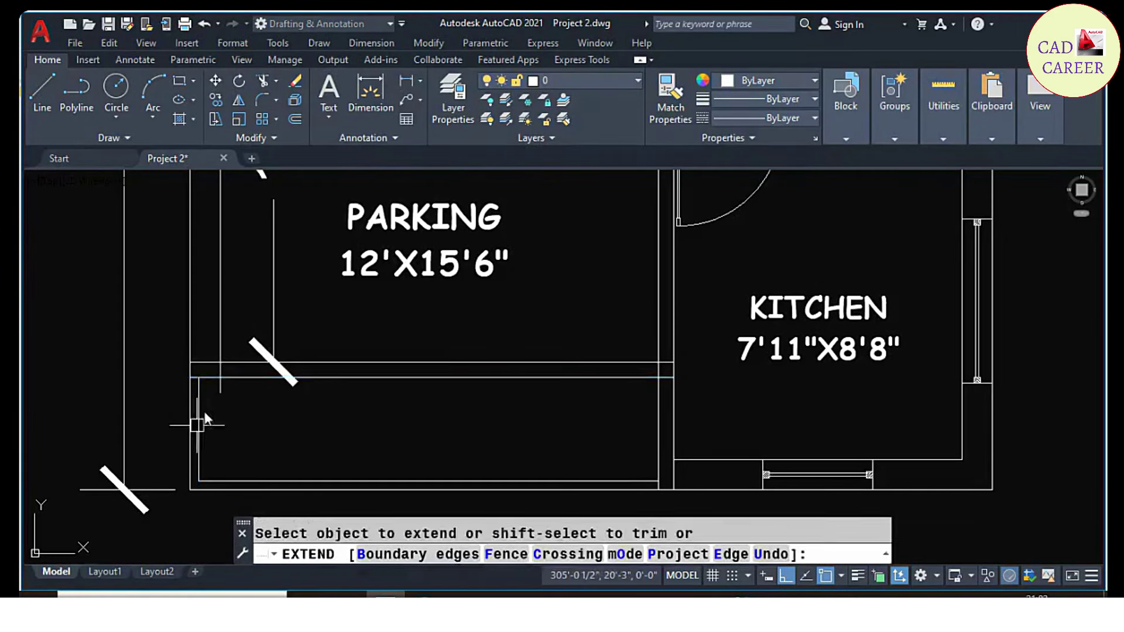
key(Escape)
Try a trim at the moved line, then dimension the room depth to confirm 12'
scroll(223, 376, up, 2)
text(R)
key(Return)
click(257, 378)
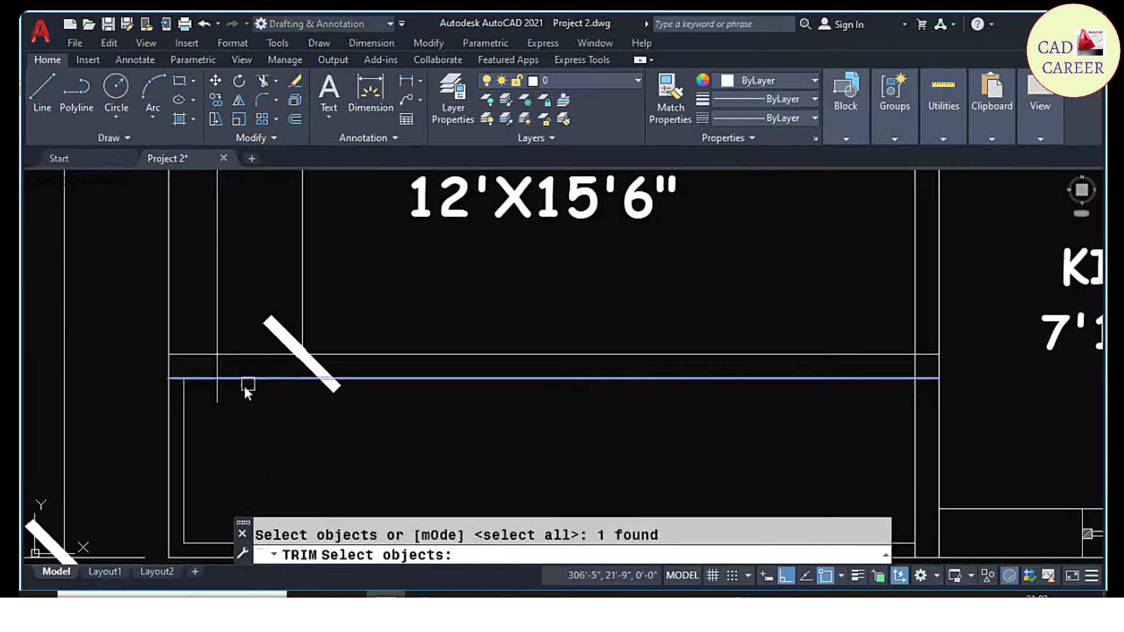
key(Return)
key(Escape)
scroll(326, 316, down, 2)
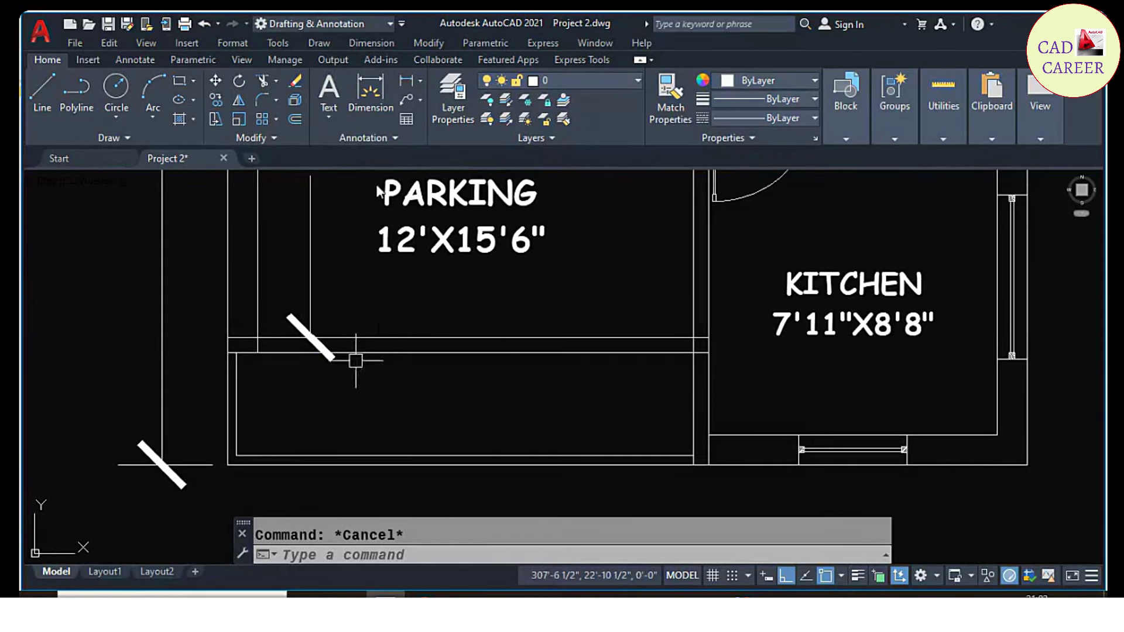
click(371, 94)
click(275, 357)
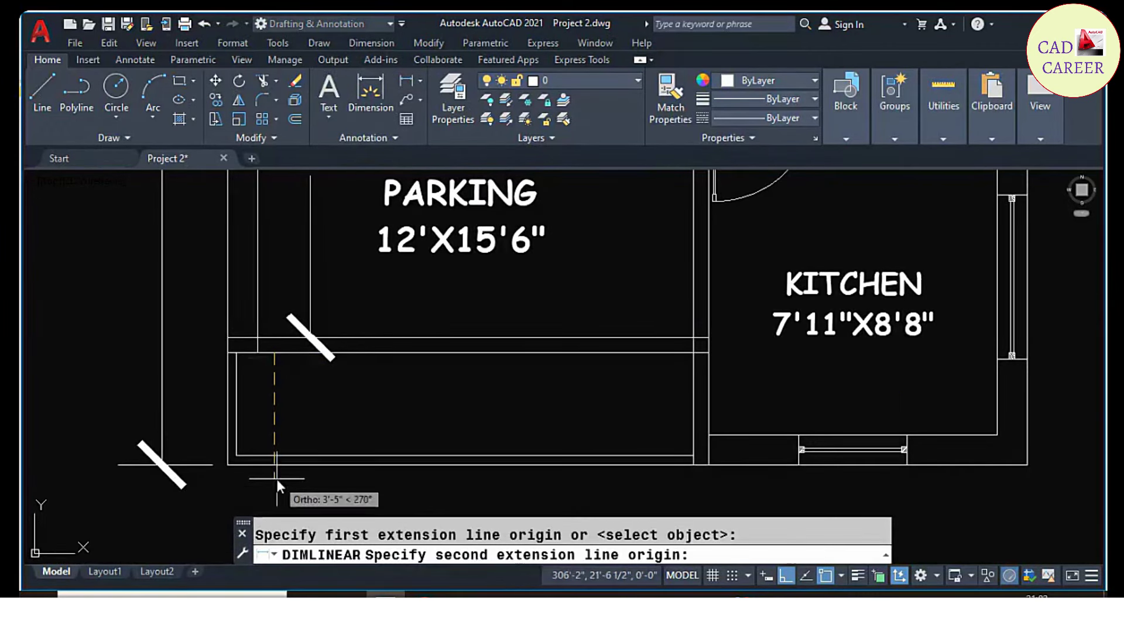
click(273, 462)
scroll(273, 461, down, 3)
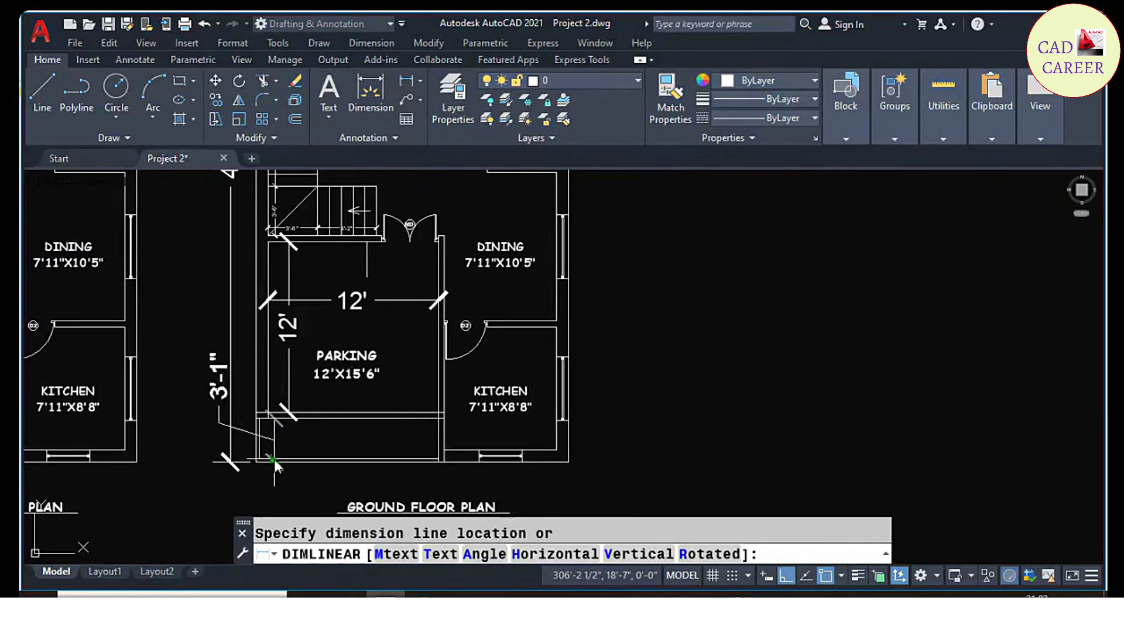
key(Escape)
key(Escape)
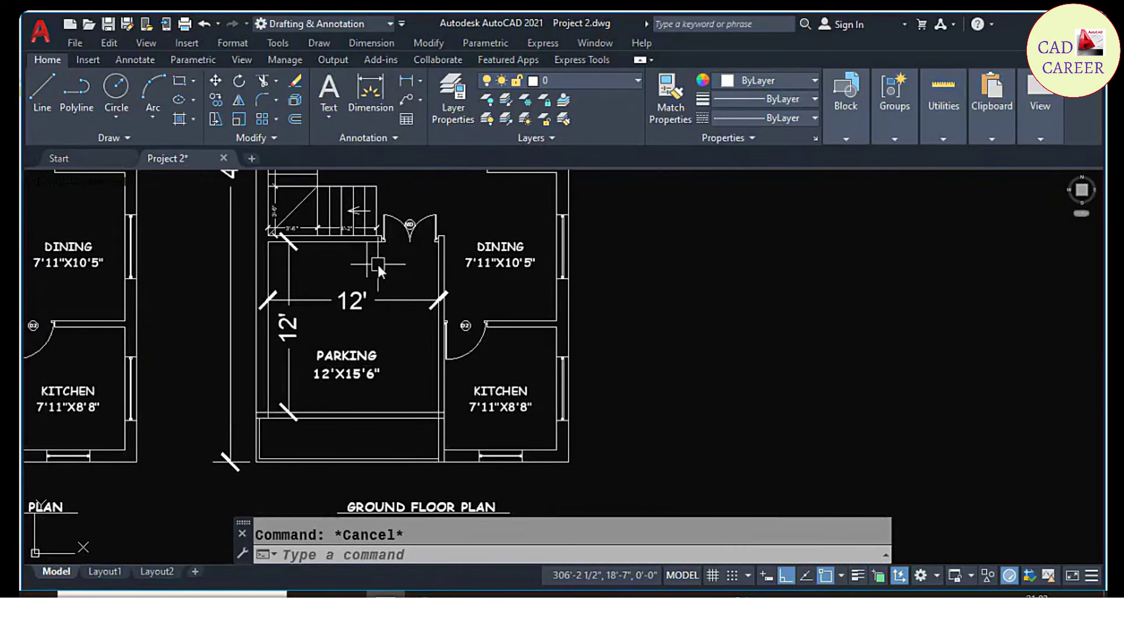
key(Escape)
Rename the PARKING room label to BED
double_click(342, 355)
text(BED)
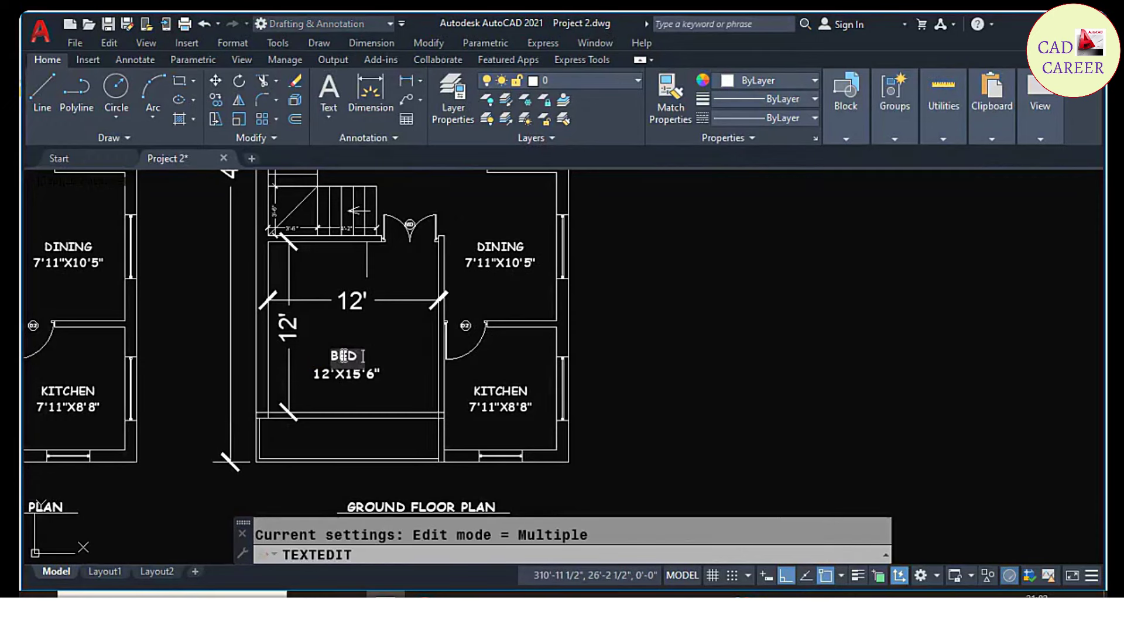
key(Return)
key(Escape)
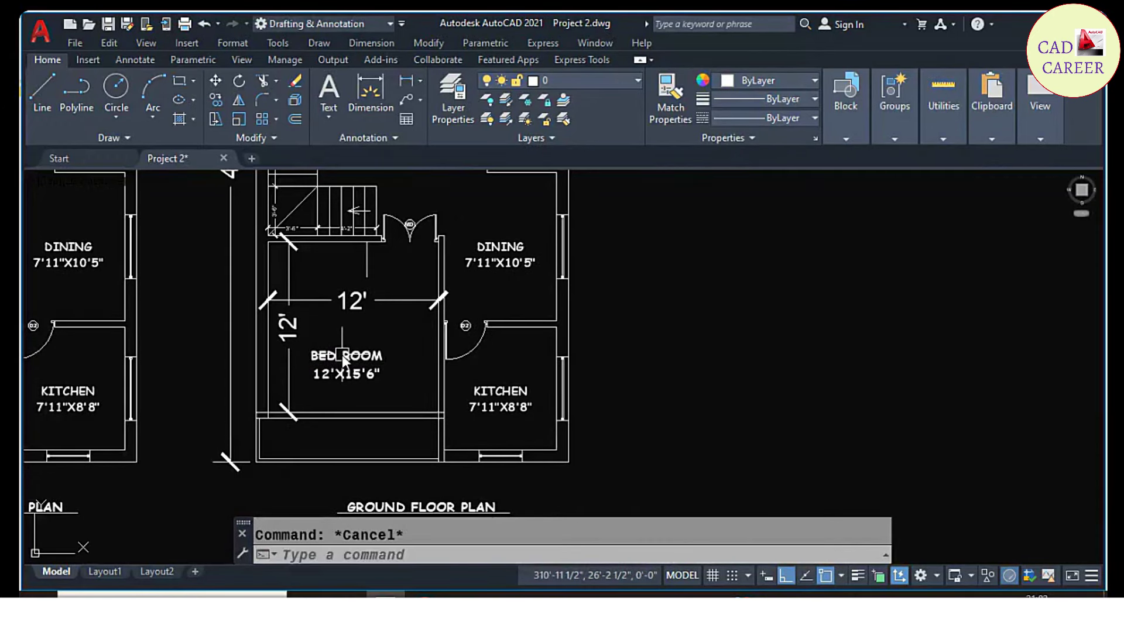
Change the bed room size label to 12'X12'
scroll(342, 356, up, 2)
click(343, 381)
double_click(344, 380)
text(12'X)
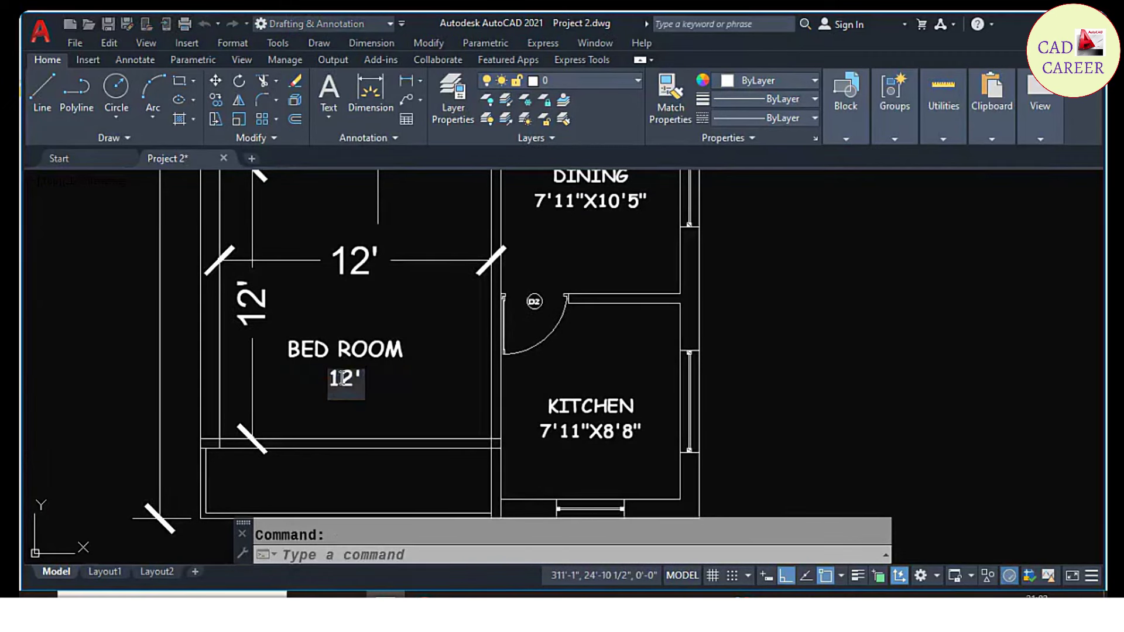
text(12')
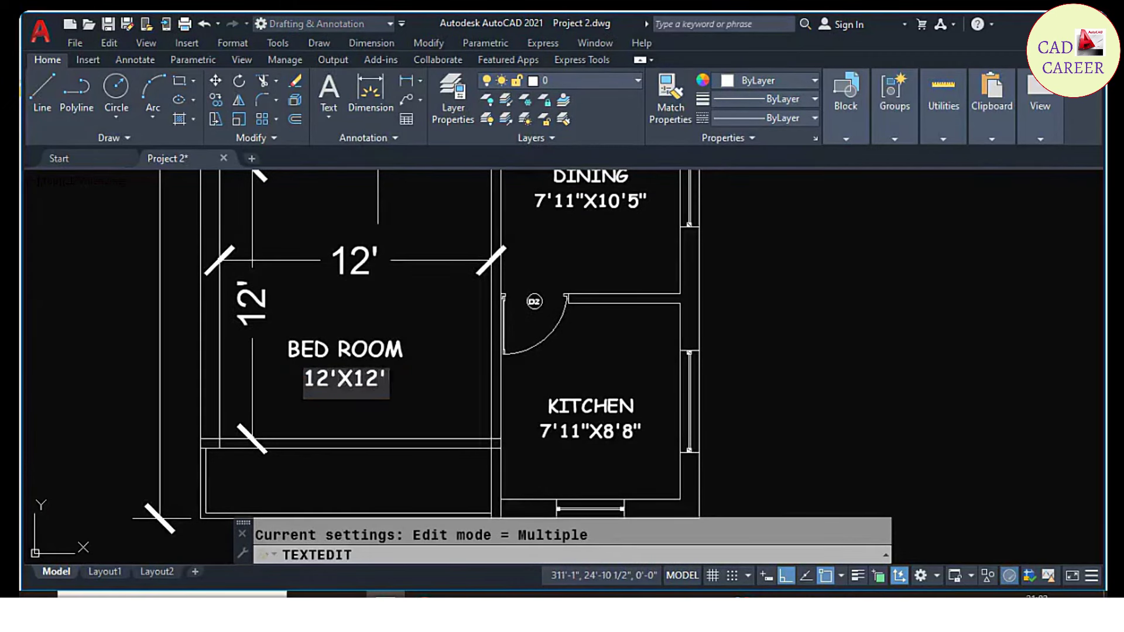
key(Return)
key(Escape)
Erase the two temporary 12' dimensions
click(317, 228)
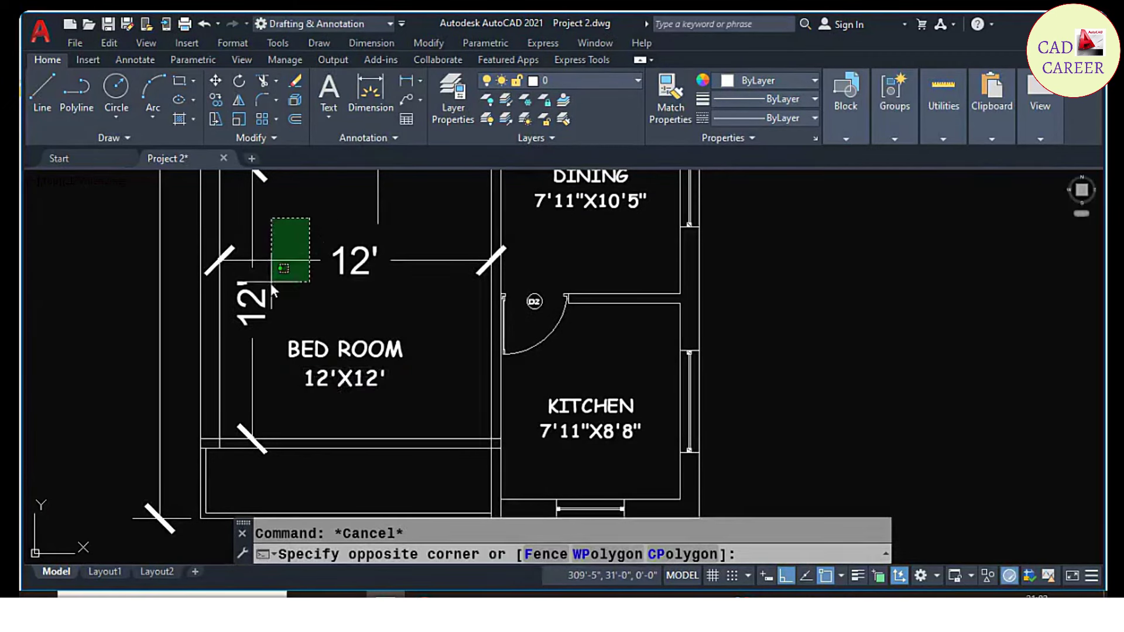
click(242, 294)
text(e)
key(Return)
Erase the short vertical line near the stairs
middle_drag(408, 236, 415, 378)
click(405, 344)
click(341, 378)
text(e)
key(Return)
Erase the old MD double door parts beside the stairs
click(494, 231)
click(438, 301)
text(e)
key(Return)
mouse_move(450, 332)
middle_down()
mouse_move(460, 289)
mouse_move(461, 337)
middle_up()
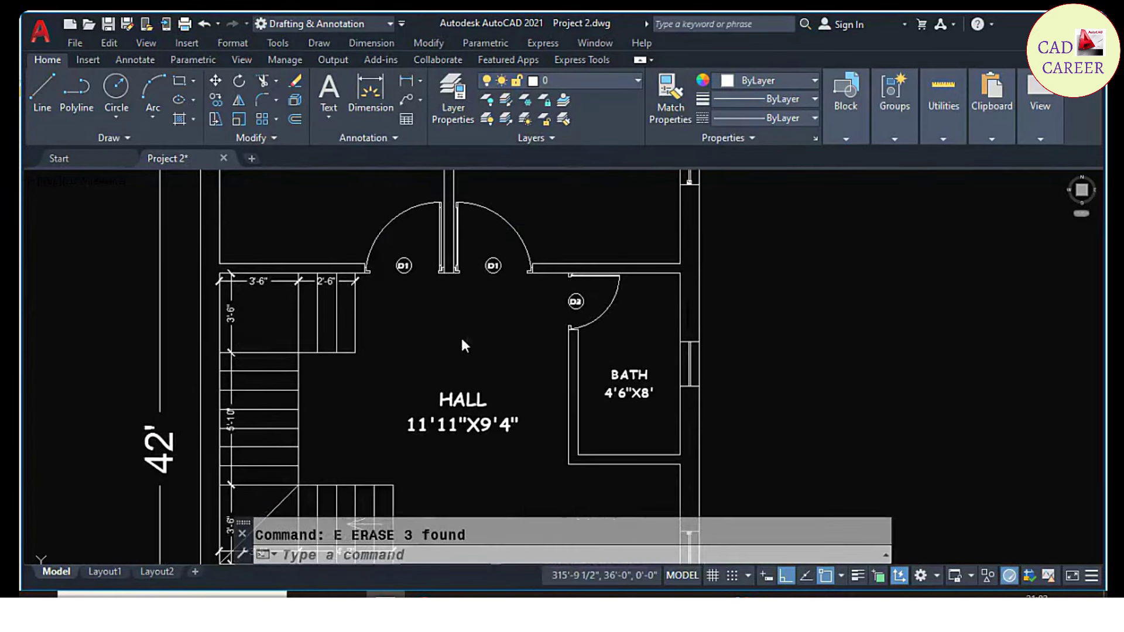
Mirror the hall's left door and D1 tag below the hall, keeping the original
click(426, 180)
click(395, 300)
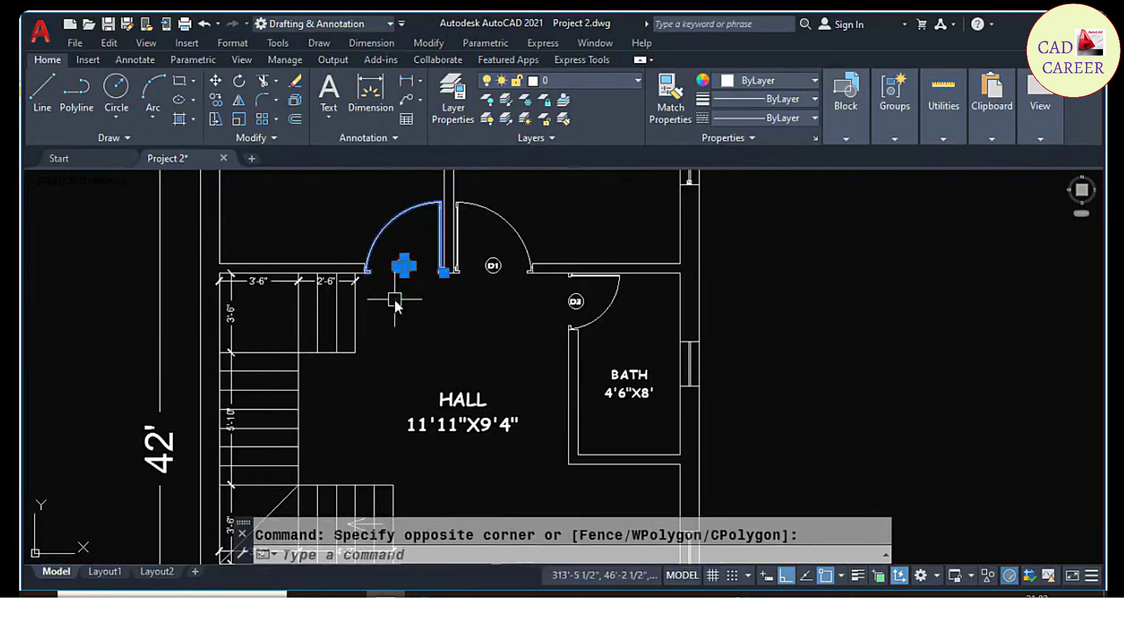
click(240, 101)
click(398, 355)
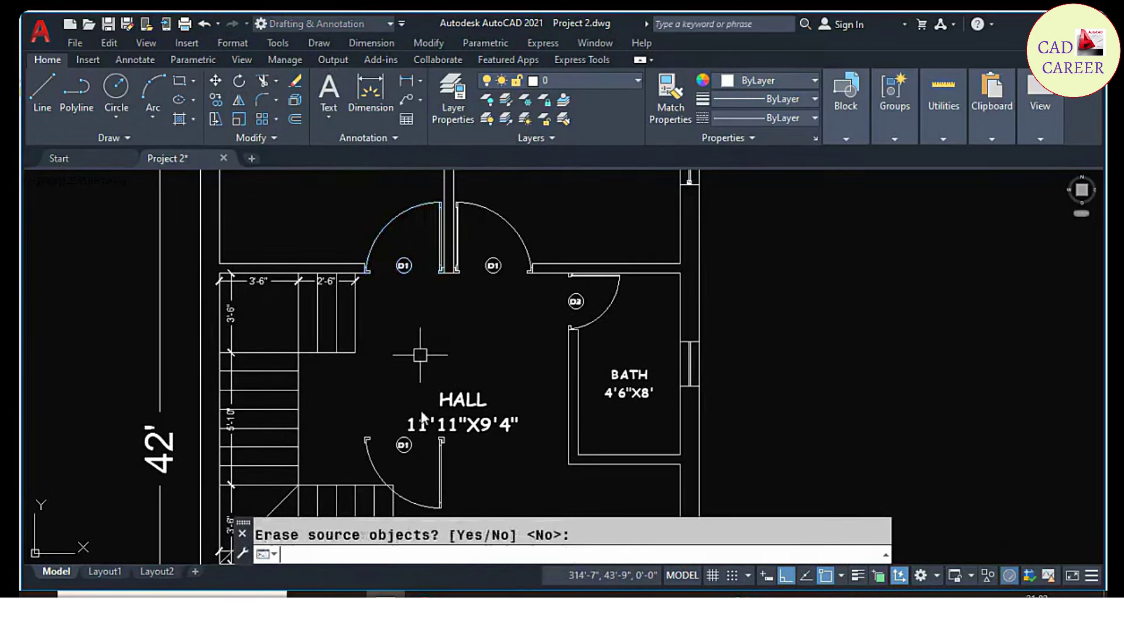
scroll(423, 417, up, 5)
key(Return)
Copy the mirrored D1 door onto the bedroom's top wall beside the dining room
click(558, 308)
click(200, 337)
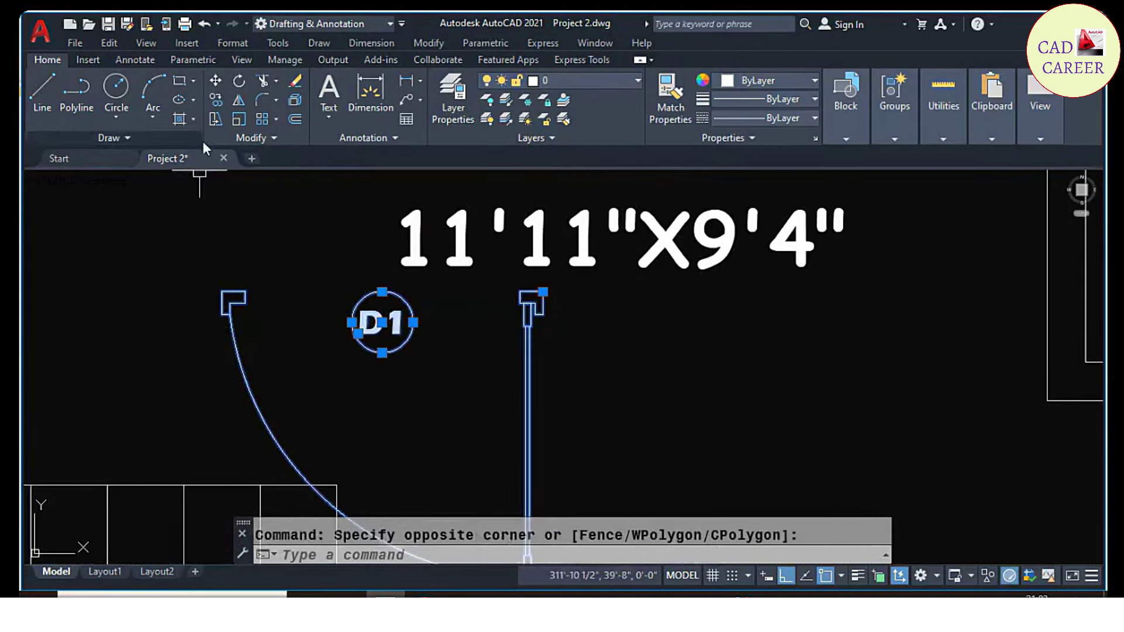
text(co)
key(Return)
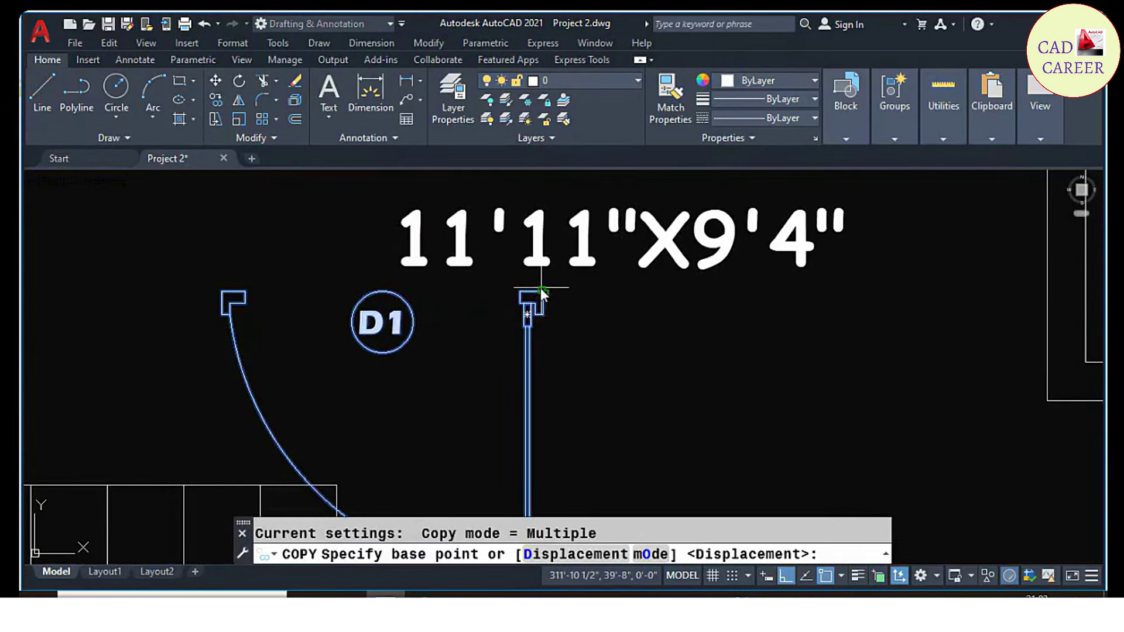
click(541, 289)
scroll(542, 288, down, 5)
scroll(586, 439, up, 5)
click(597, 440)
key(Escape)
middle_drag(596, 440, 499, 425)
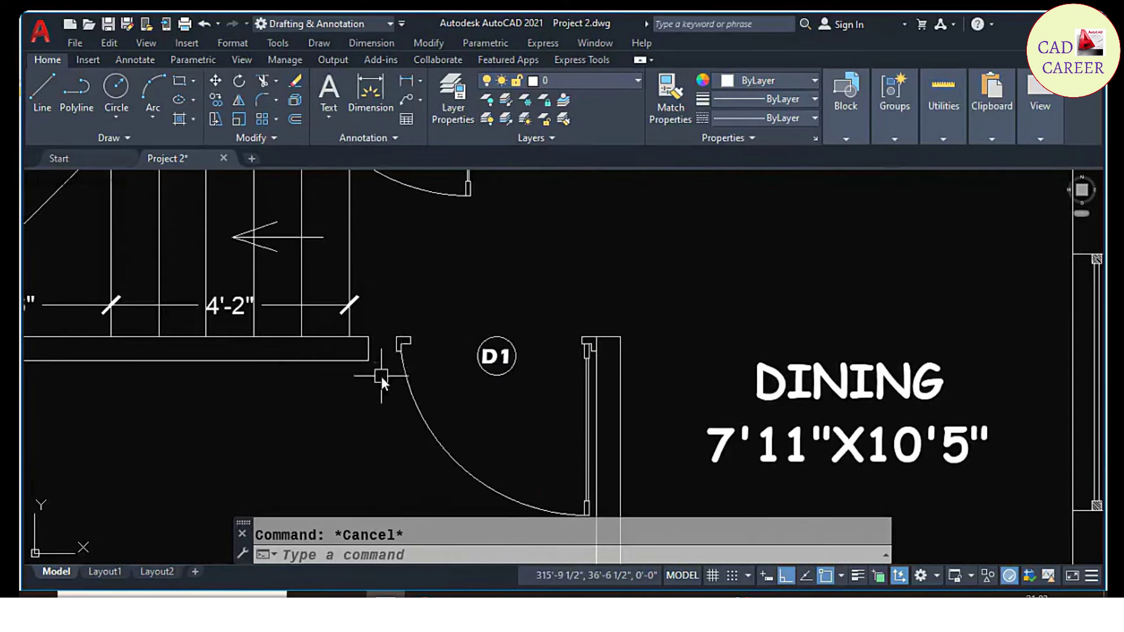
scroll(382, 377, up, 3)
Stretch the wall end to meet the new door frame
text(s)
key(Return)
click(372, 235)
click(335, 401)
key(Return)
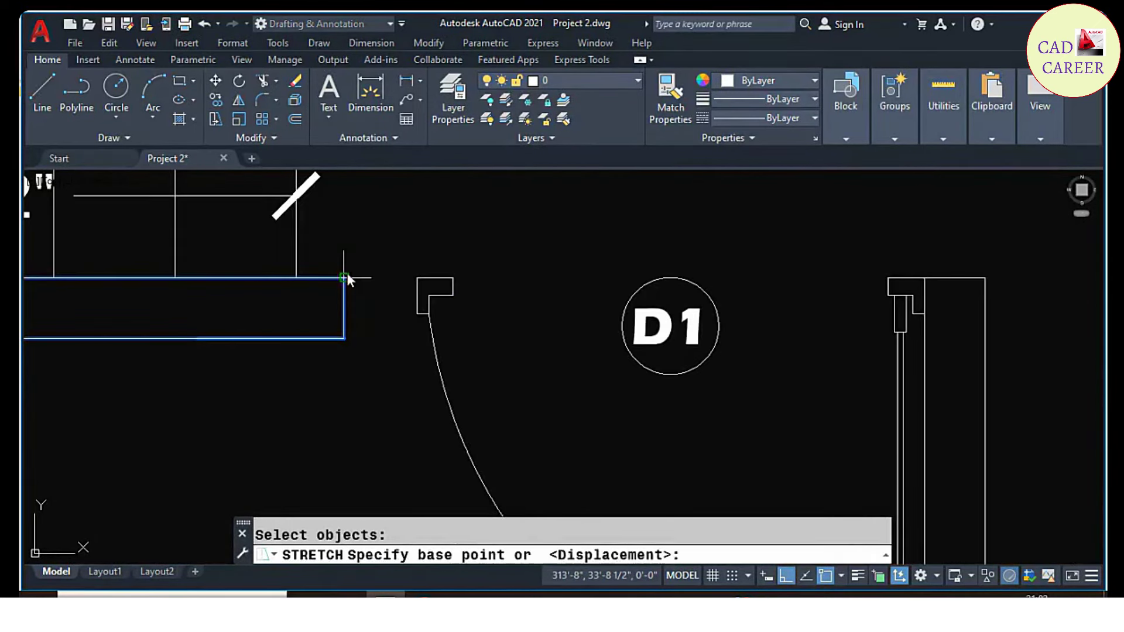
click(344, 279)
click(417, 279)
key(Escape)
Select the BED ROOM label and its size text
scroll(435, 301, down, 3)
scroll(436, 301, down, 3)
middle_drag(440, 418, 443, 298)
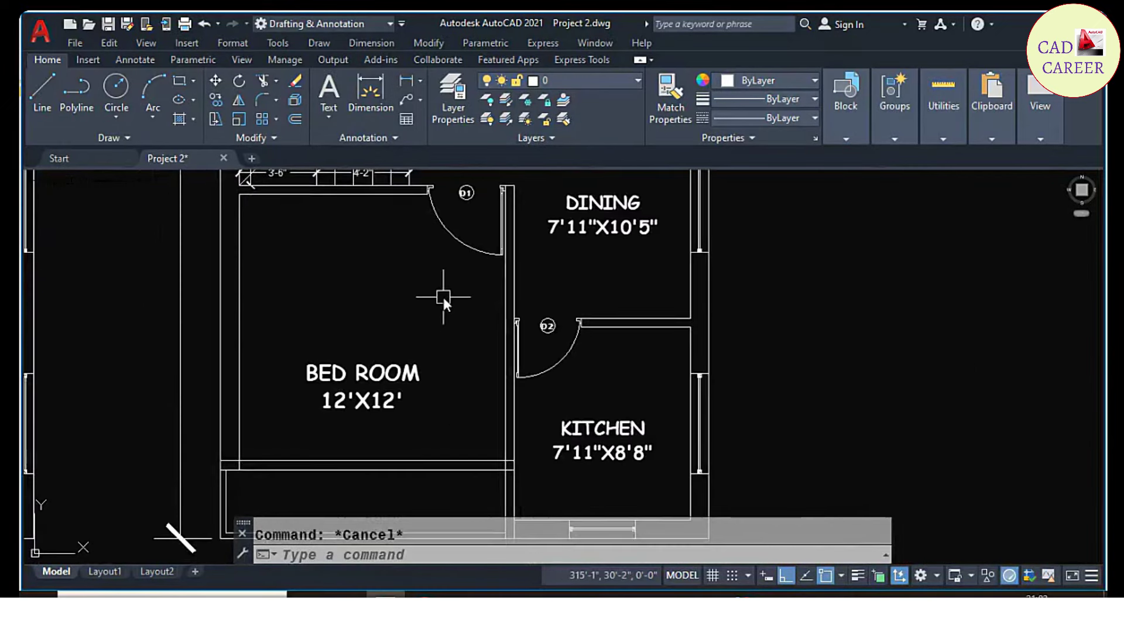
click(388, 322)
click(347, 426)
Move the BED ROOM label higher in the room
middle_drag(404, 413, 460, 449)
text(m)
key(Return)
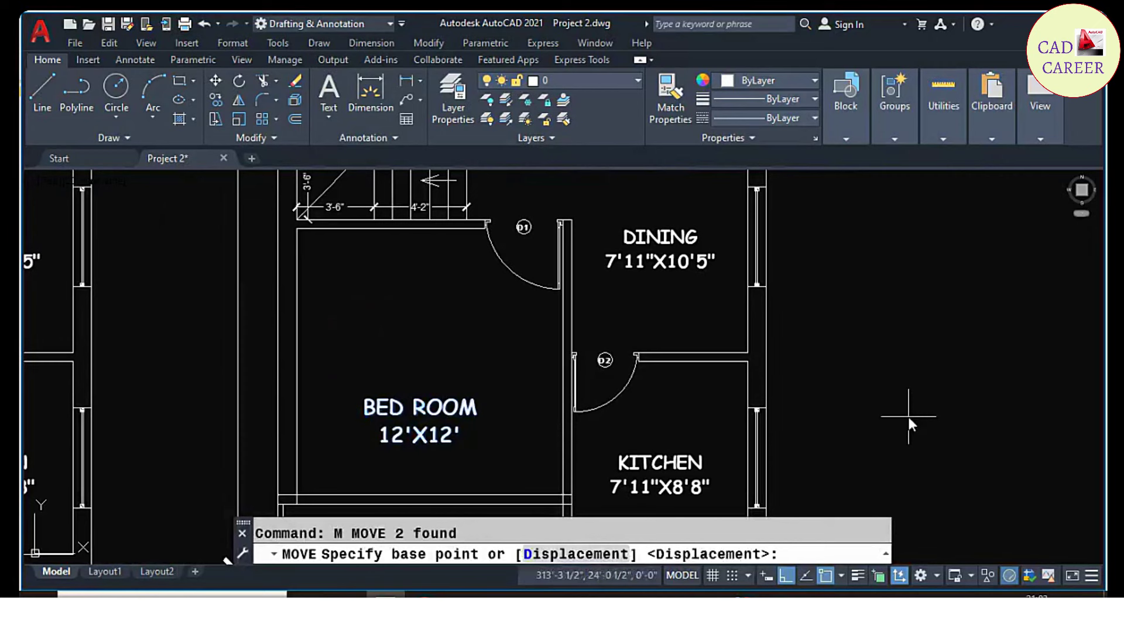
click(908, 417)
click(909, 369)
Offset the bedroom's right wall line 2'6" into the bedroom
middle_drag(518, 512, 497, 426)
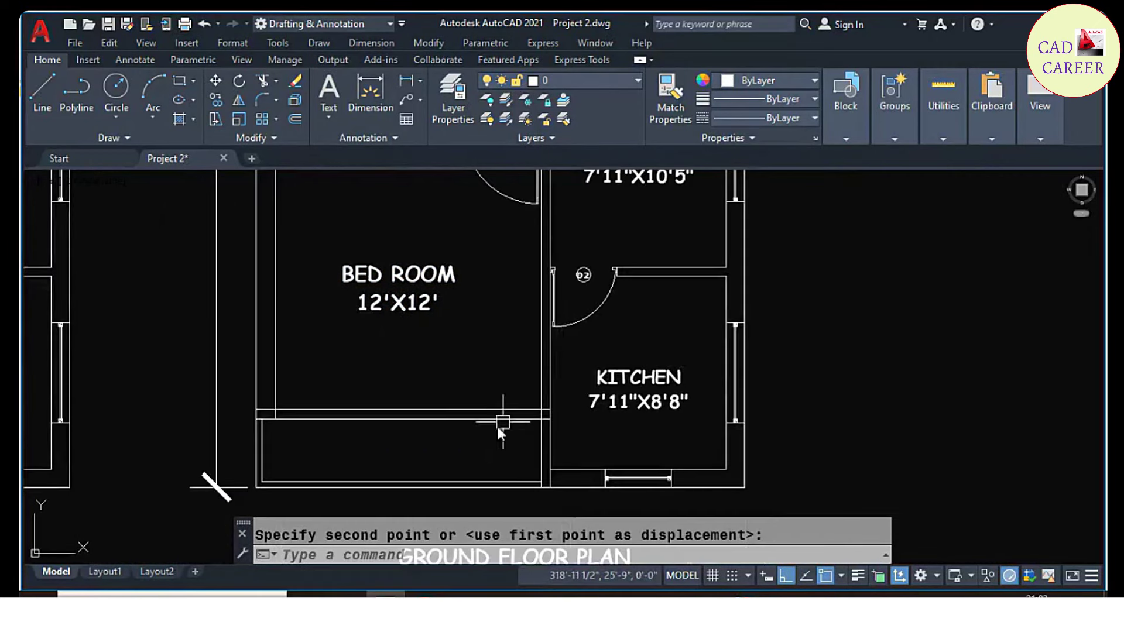
text(o)
key(Return)
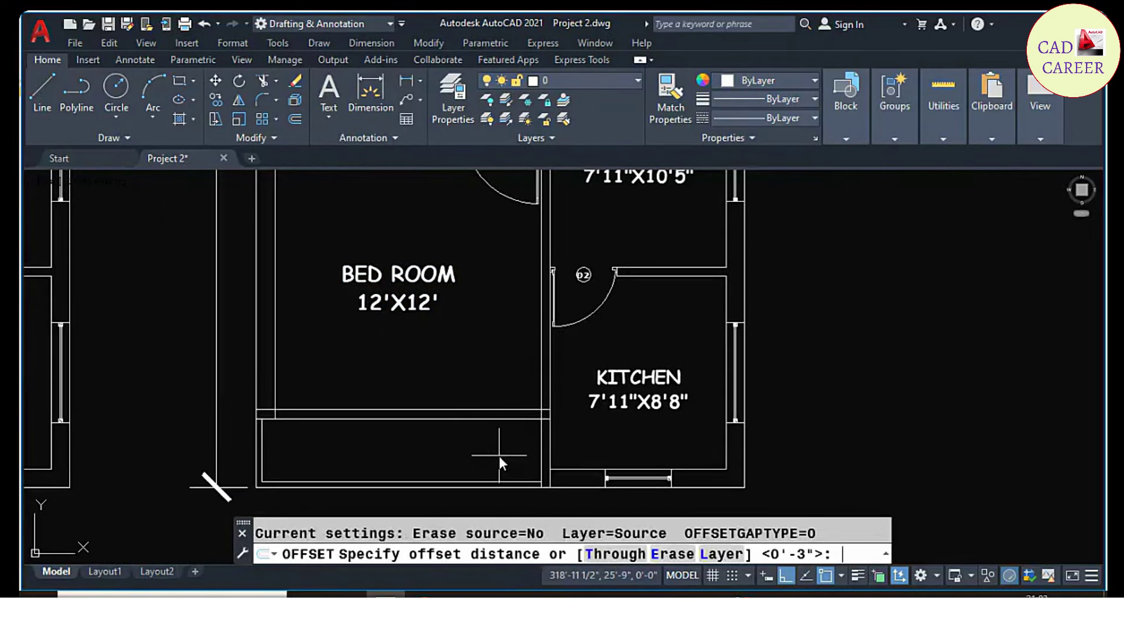
key(Return)
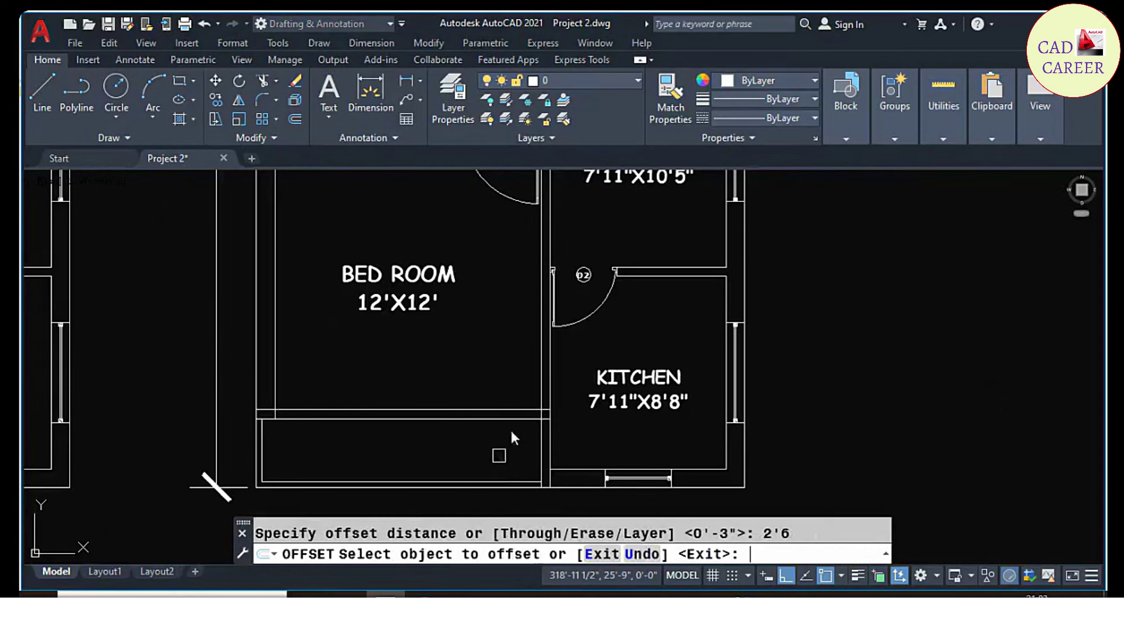
click(543, 381)
click(477, 388)
key(Escape)
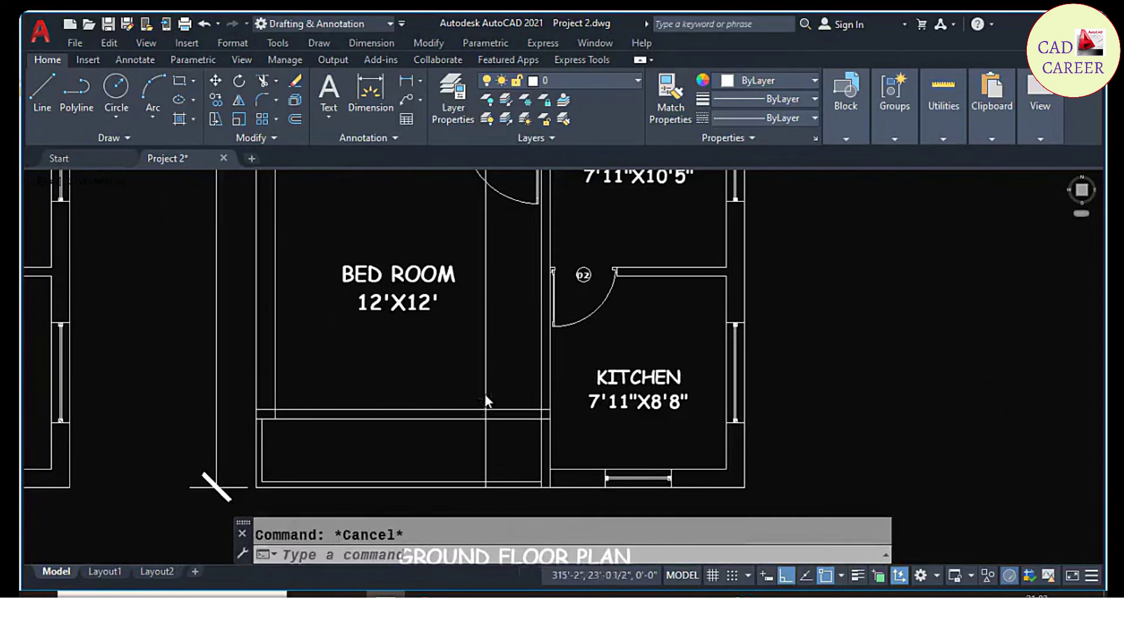
scroll(485, 395, down, 5)
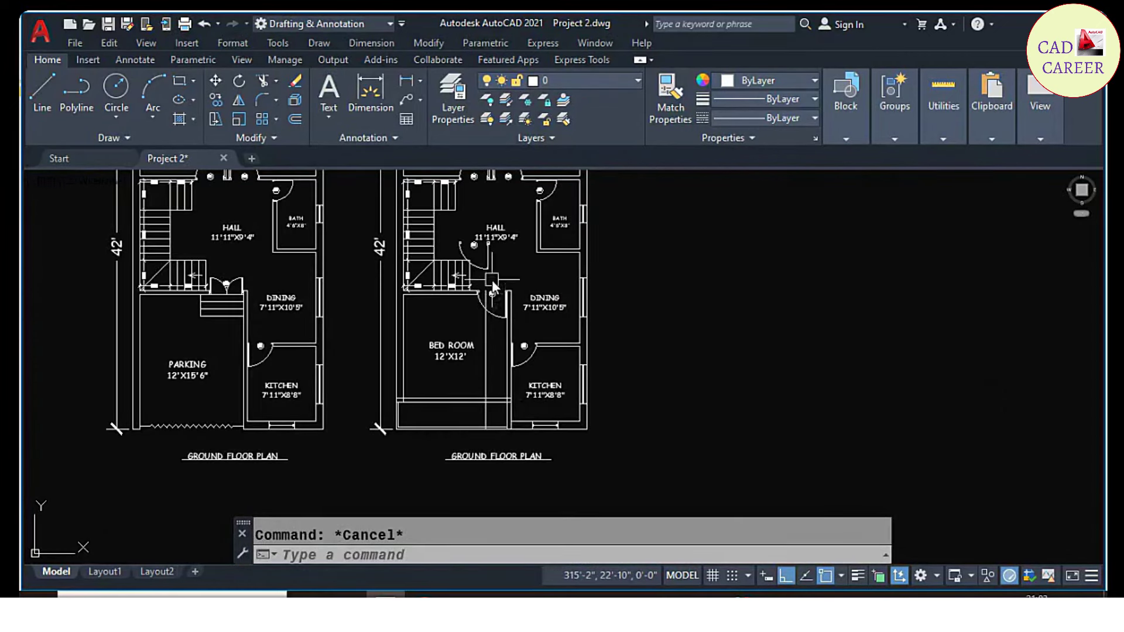
scroll(494, 384, up, 2)
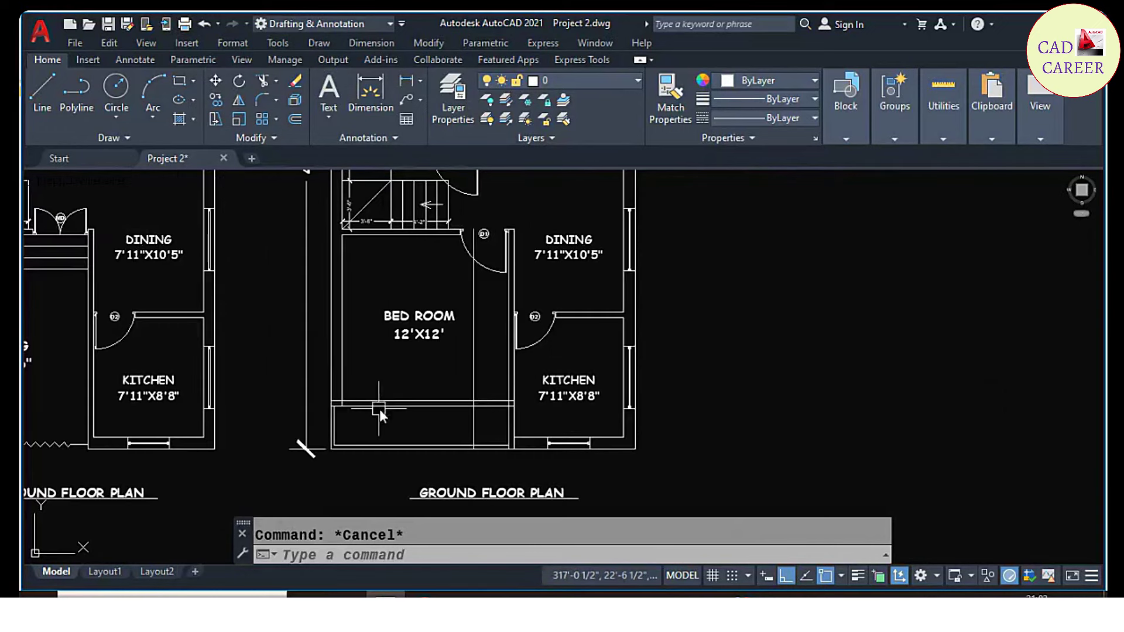
Trim the new wall line and excess wall segments at the bottom wall
text(TR)
key(Return)
click(485, 365)
click(451, 425)
scroll(469, 387, up, 2)
key(Return)
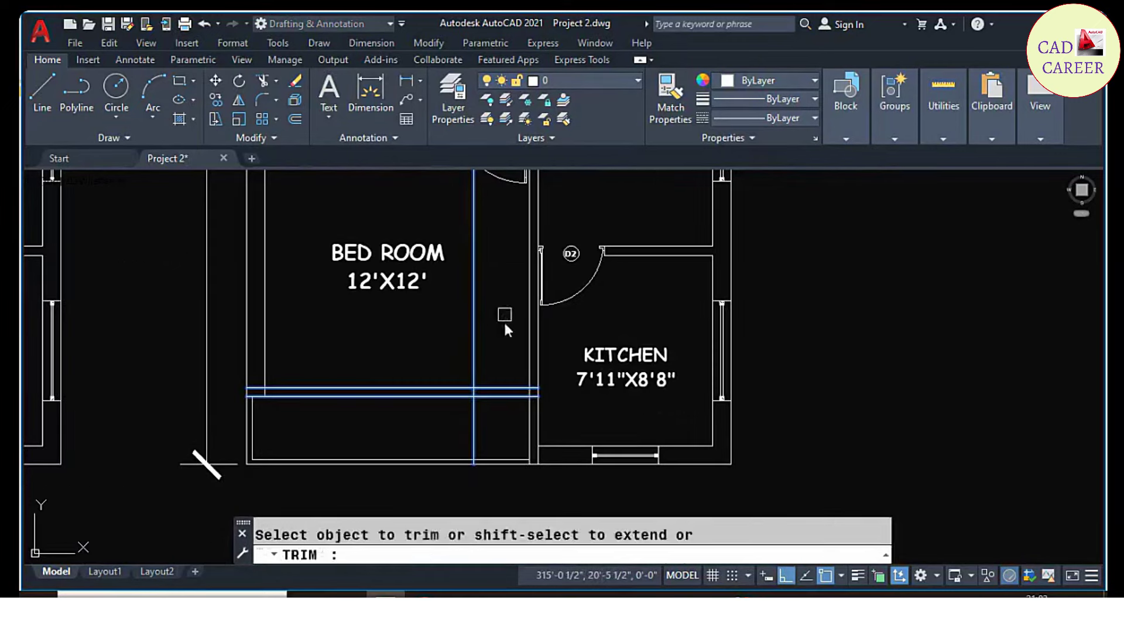
click(474, 328)
click(495, 404)
click(490, 361)
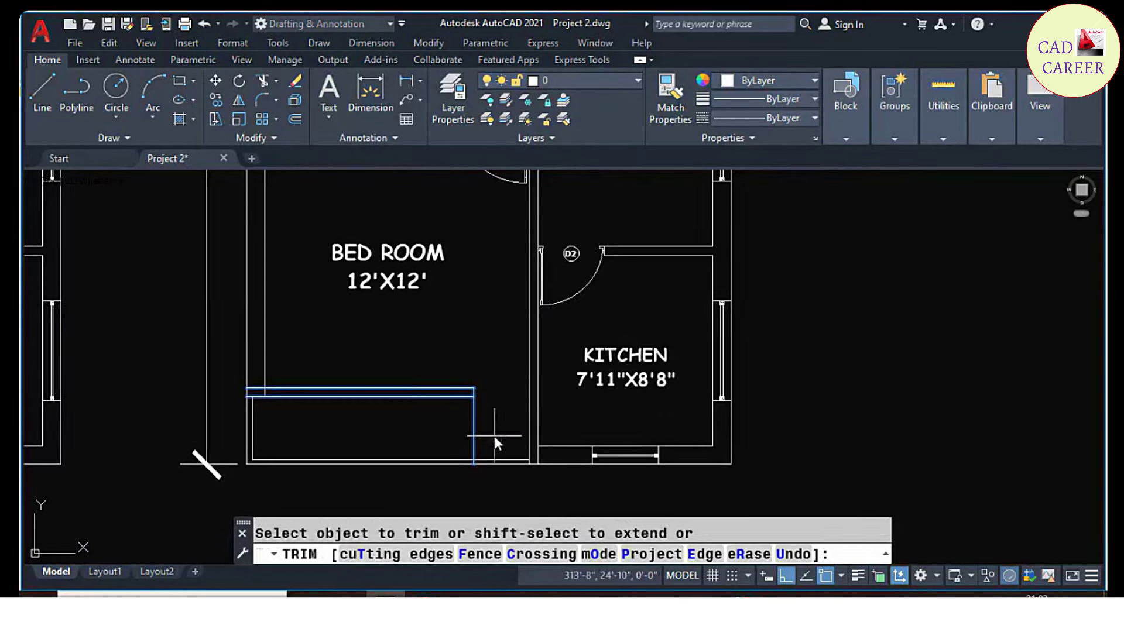
key(Escape)
Trim the wall lines at the bedroom's corner
scroll(257, 392, up, 5)
key(Return)
click(308, 351)
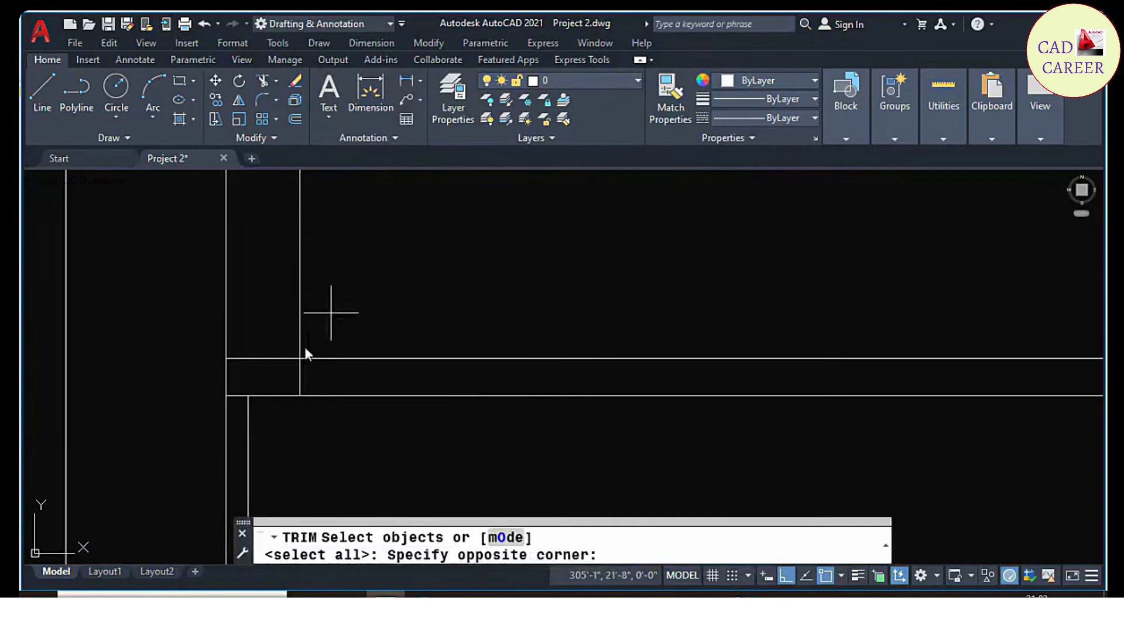
click(275, 365)
key(Return)
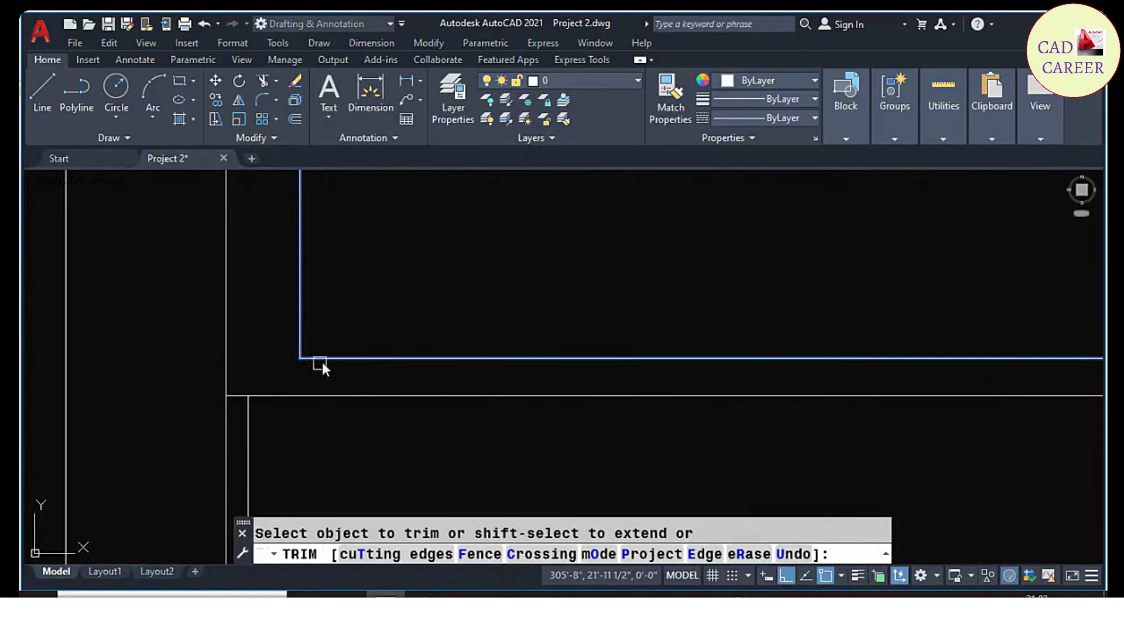
key(Escape)
Zoom and pan out from the bedroom to the other floor plans
scroll(326, 364, down, 5)
scroll(412, 361, down, 2)
middle_drag(413, 361, 428, 347)
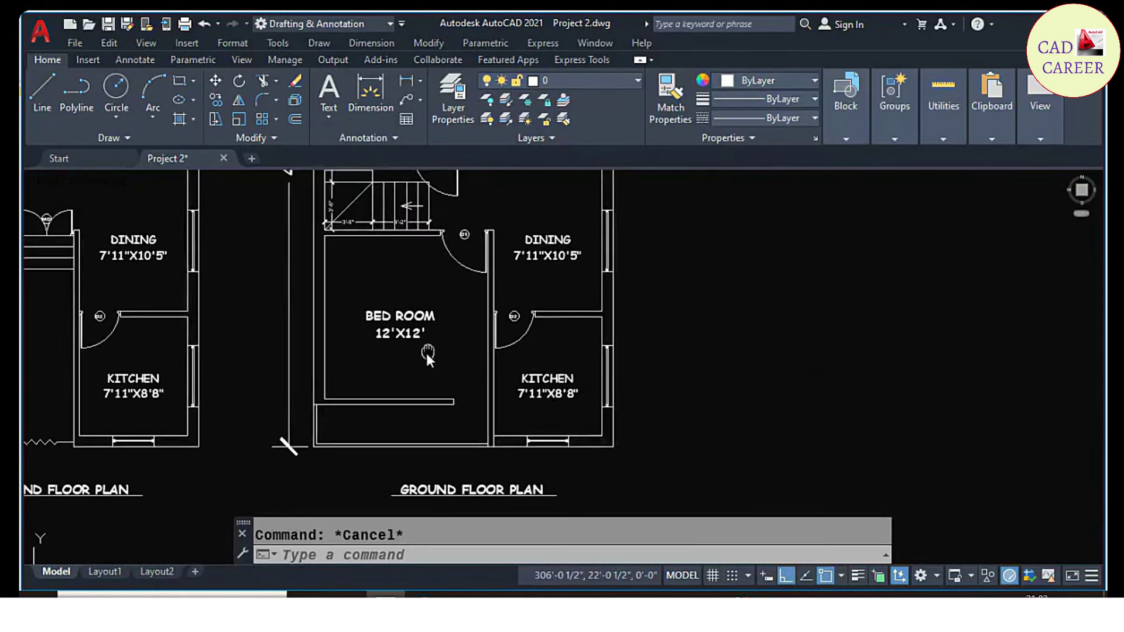
scroll(428, 353, down, 3)
scroll(486, 356, down, 1)
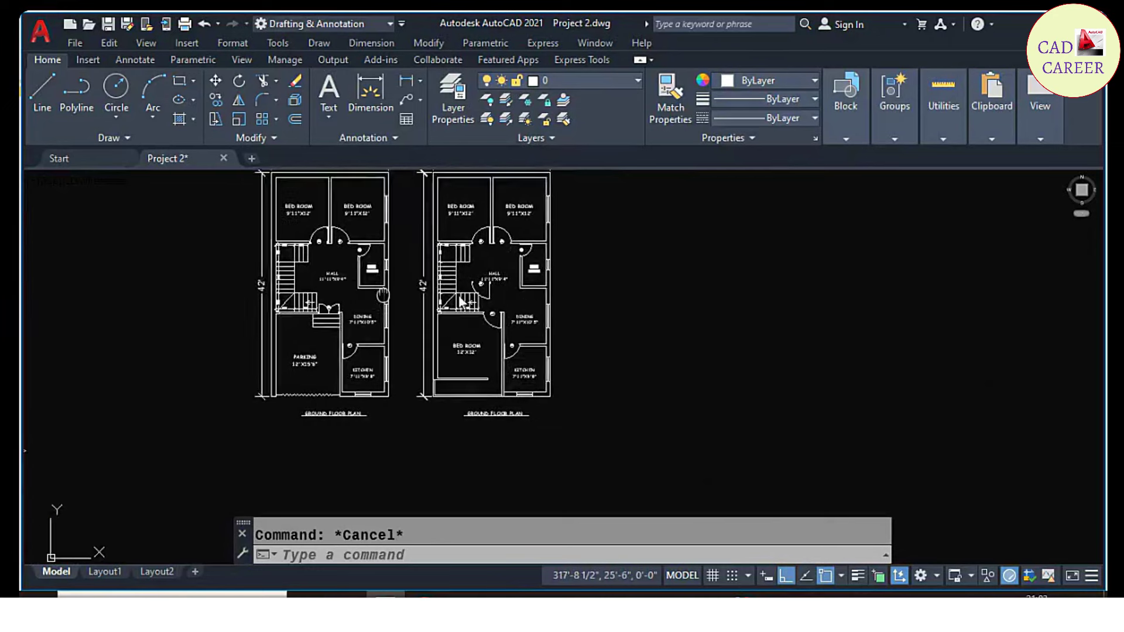
middle_drag(343, 284, 545, 302)
mouse_move(331, 303)
middle_down()
mouse_move(543, 312)
mouse_move(843, 302)
middle_up()
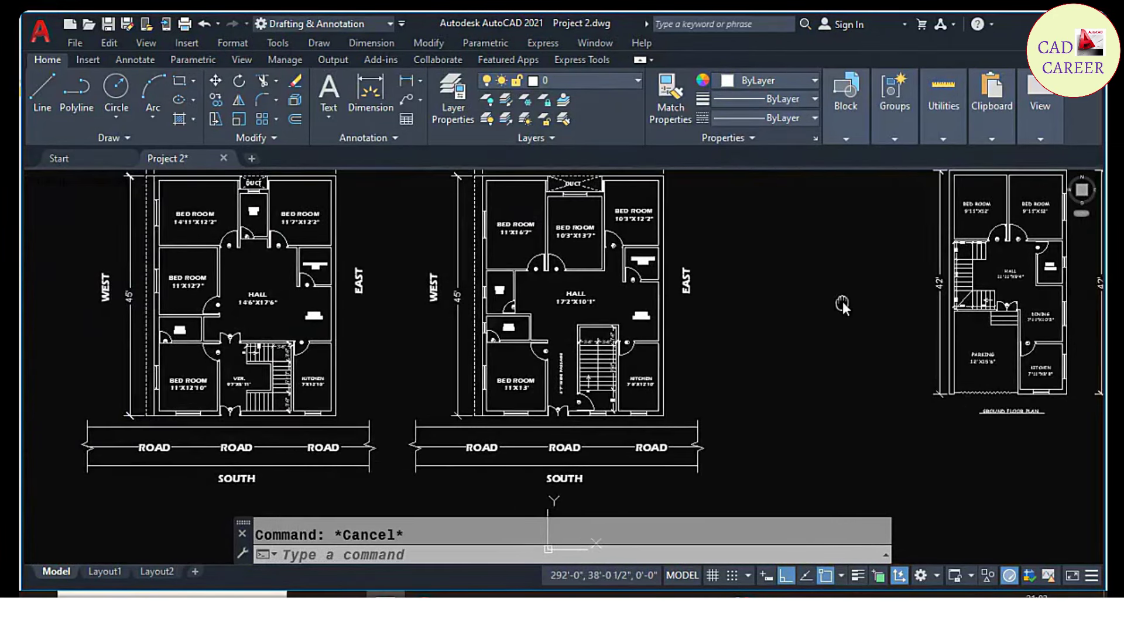
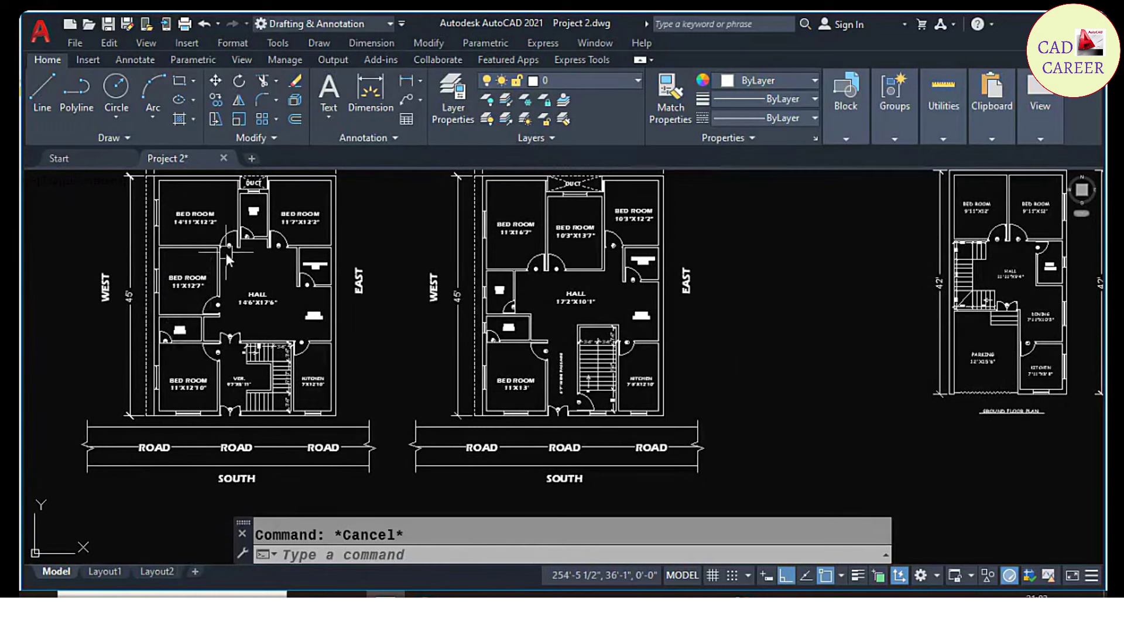
Copy the D3 door and its tag to the bedroom wall corner beside the kitchen
scroll(238, 233, up, 8)
scroll(252, 220, up, 3)
click(323, 188)
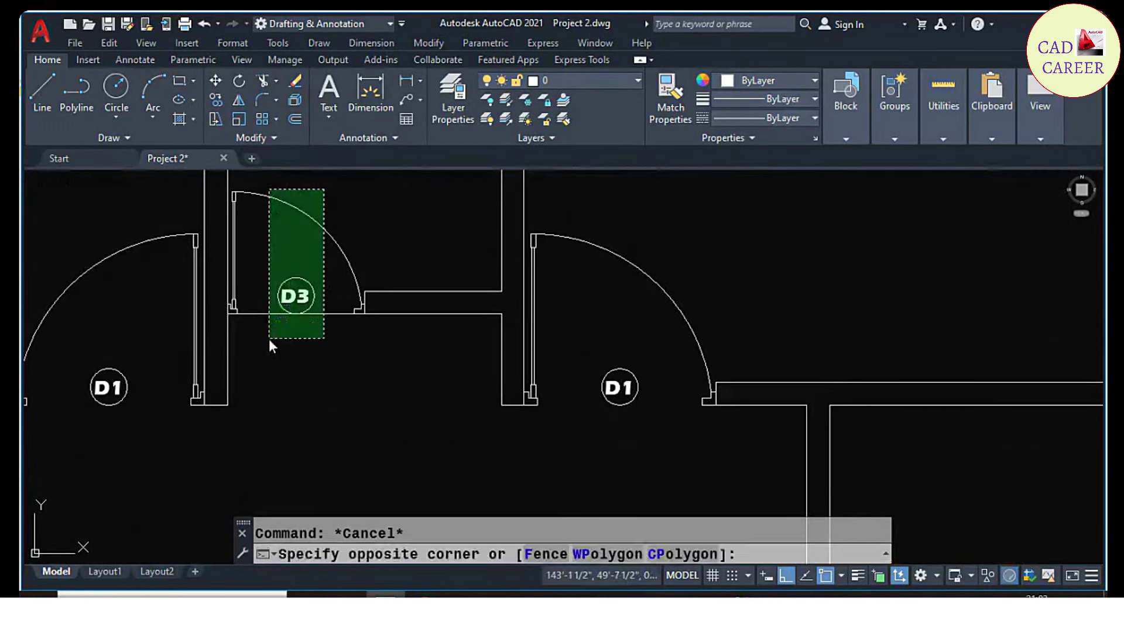
click(268, 340)
click(217, 98)
scroll(363, 299, up, 2)
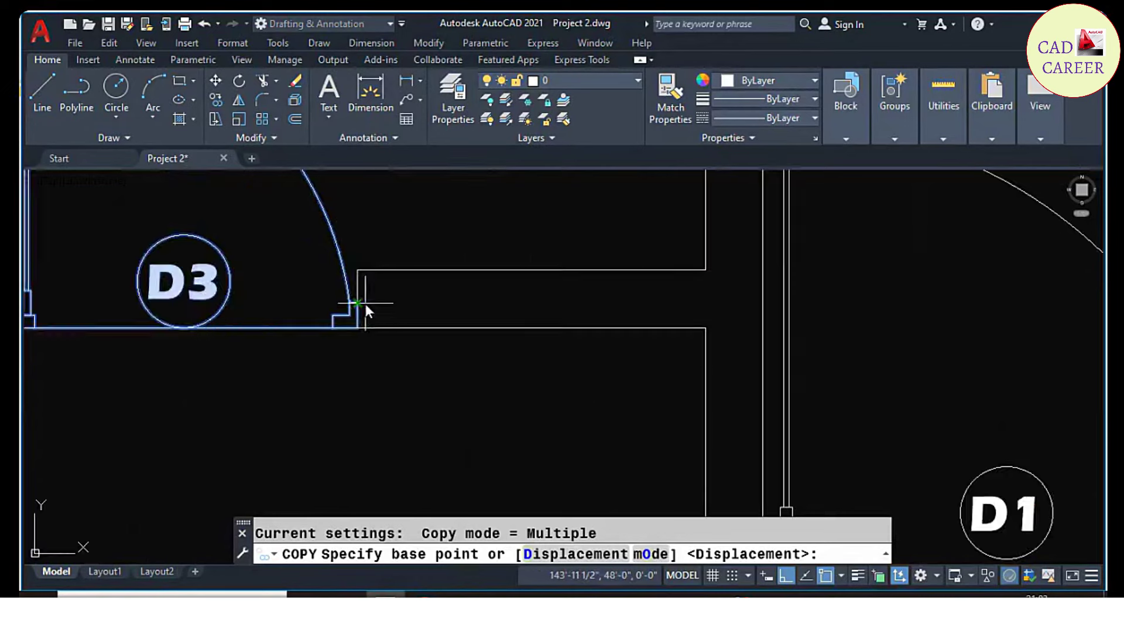
click(357, 327)
scroll(339, 295, down, 3)
scroll(339, 296, down, 4)
scroll(484, 282, down, 1)
scroll(484, 284, up, 2)
scroll(533, 351, up, 3)
scroll(511, 409, up, 3)
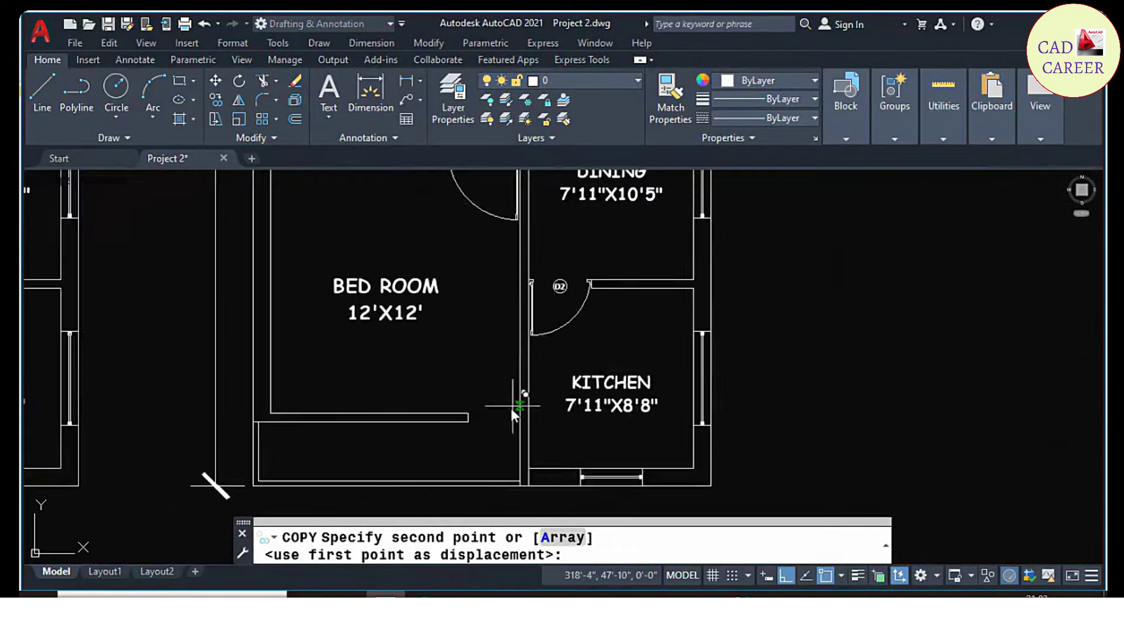
scroll(491, 431, up, 3)
click(371, 396)
key(Escape)
Mirror the copied D3 door across its edge, erasing the source, and save the drawing
click(314, 390)
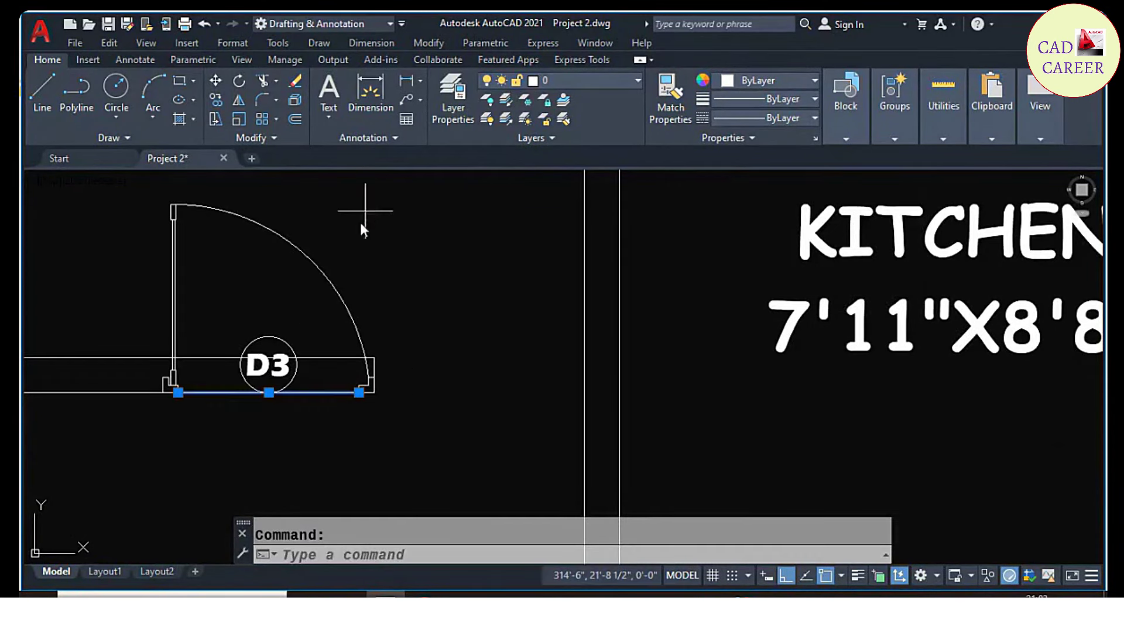
click(360, 223)
click(319, 311)
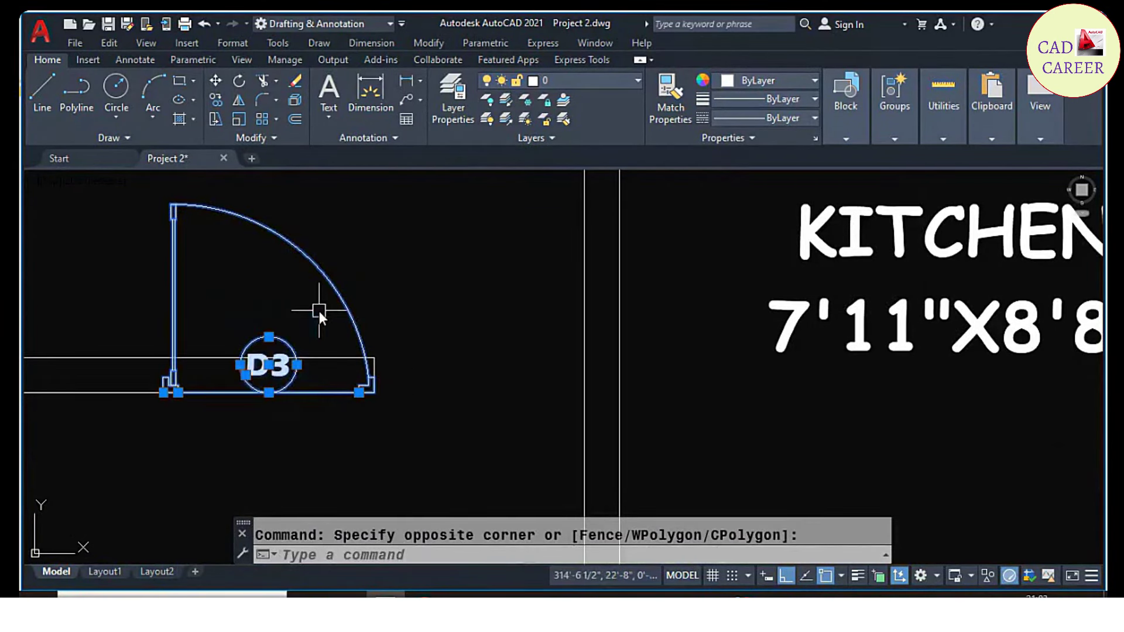
text(MI)
key(Return)
click(371, 361)
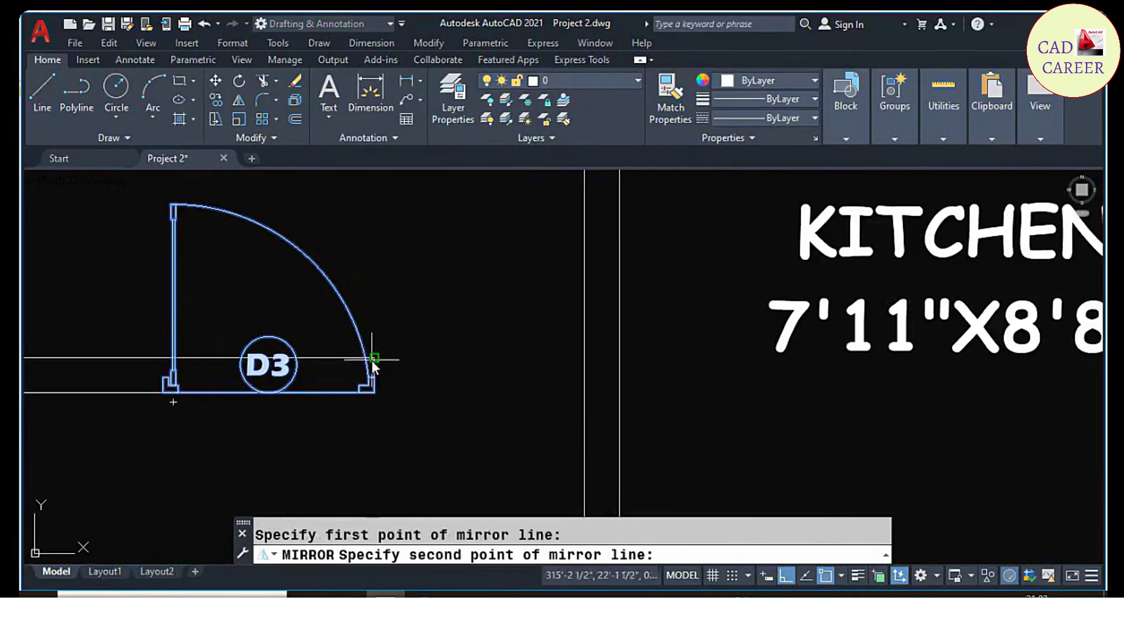
scroll(371, 352, down, 3)
click(367, 403)
text(Y)
key(Return)
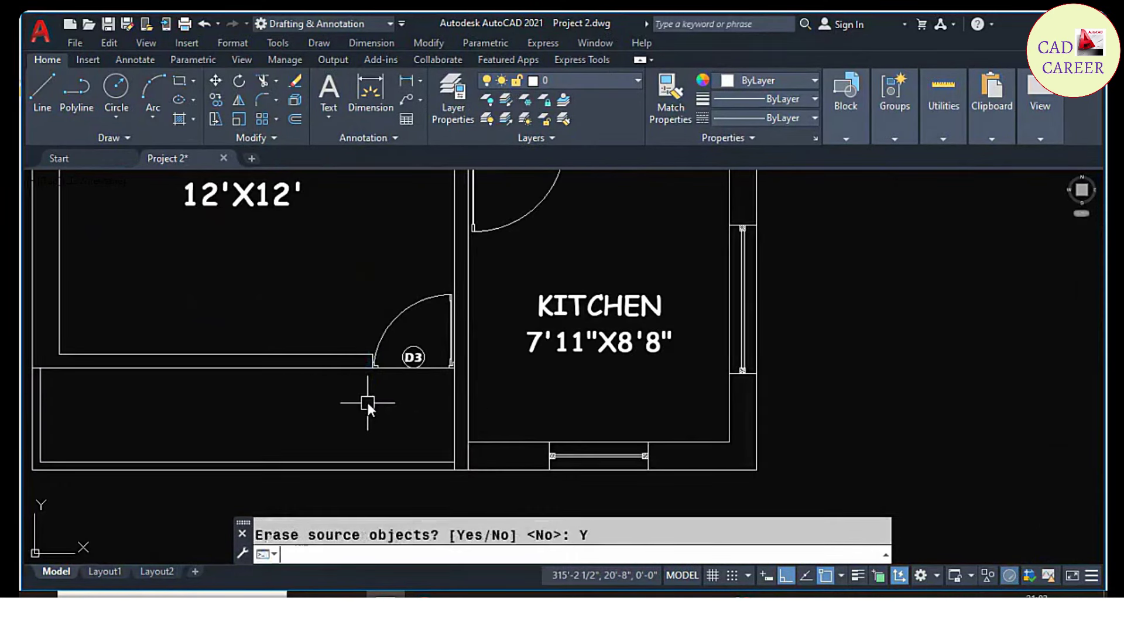
scroll(427, 361, up, 4)
scroll(426, 333, down, 2)
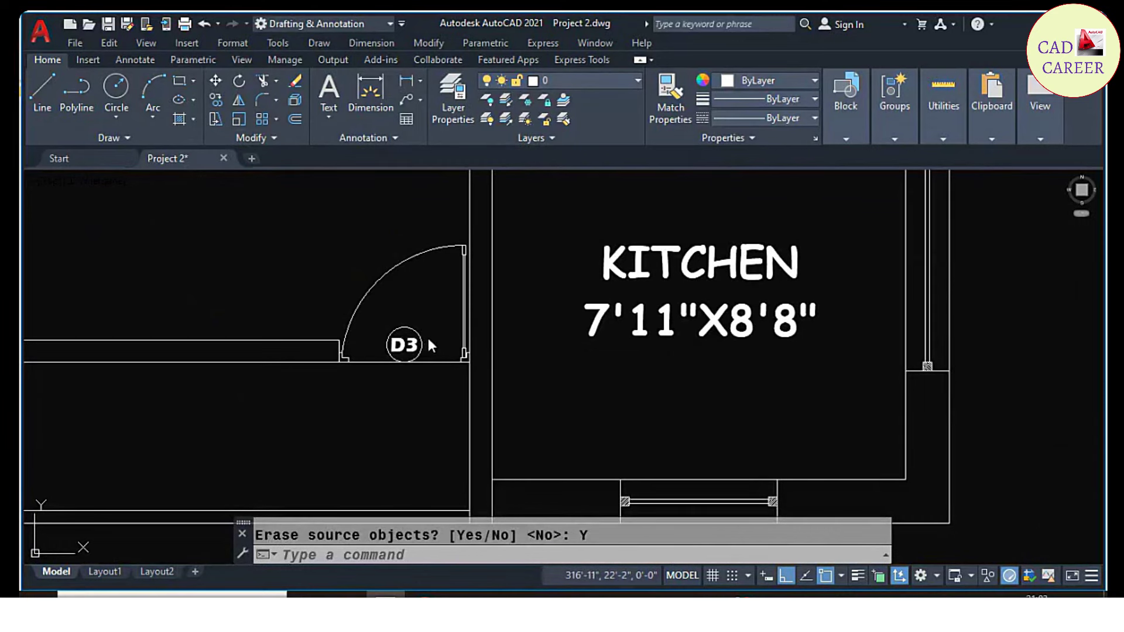
key(ctrl+s)
Mirror the door again across a horizontal line, erasing the source, so it swings correctly
click(436, 223)
click(405, 395)
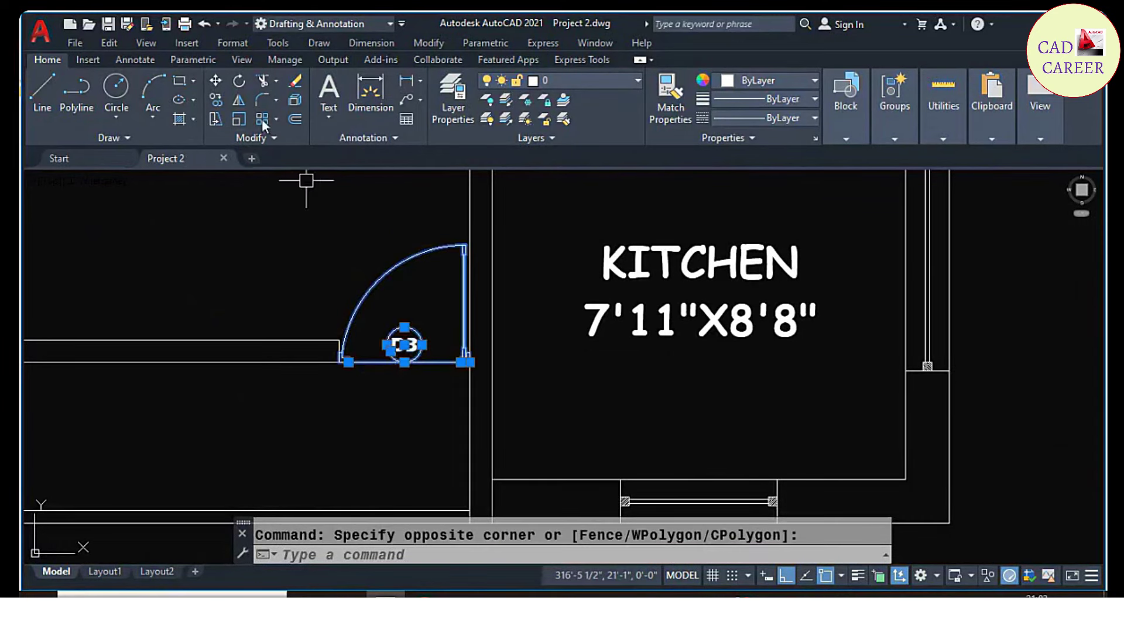
click(236, 101)
scroll(331, 328, up, 4)
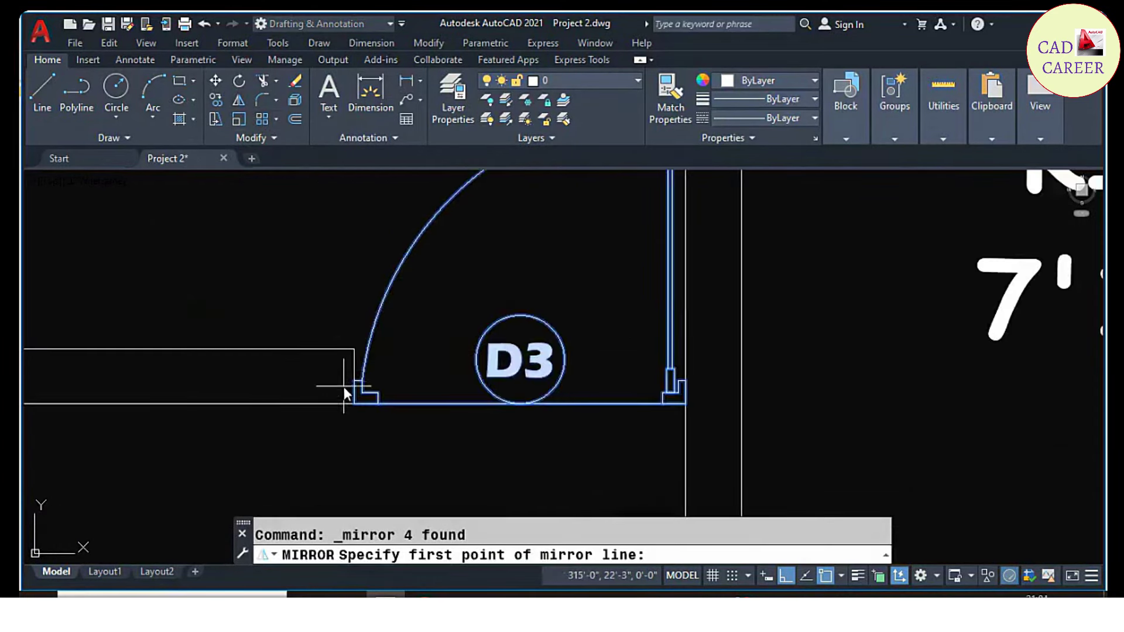
click(353, 378)
click(282, 373)
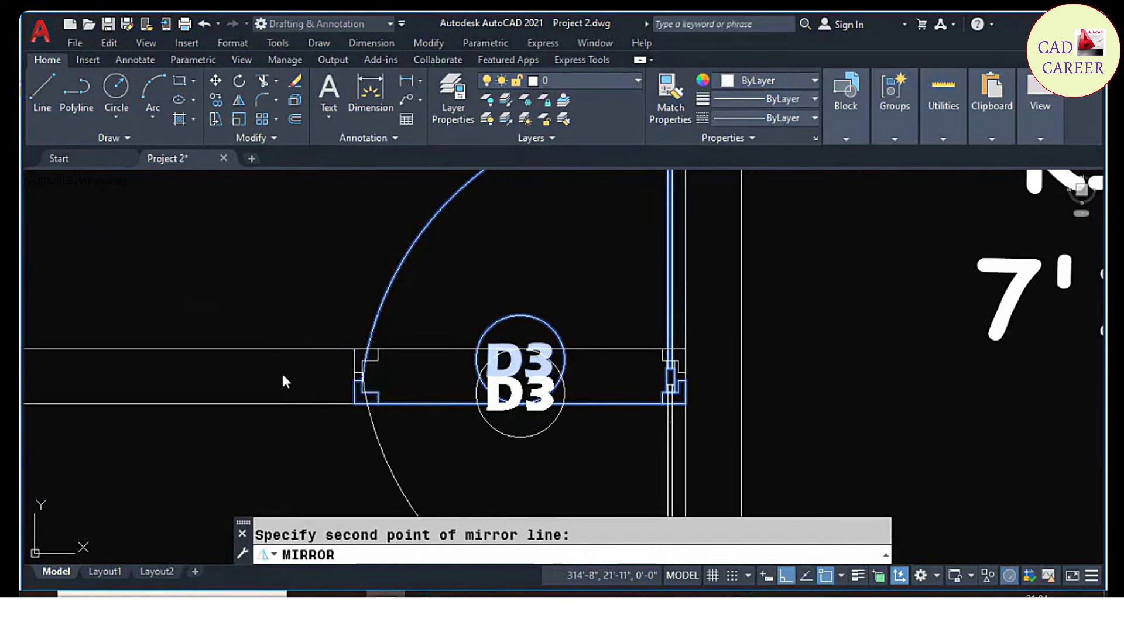
text(Y)
key(Return)
scroll(368, 352, down, 3)
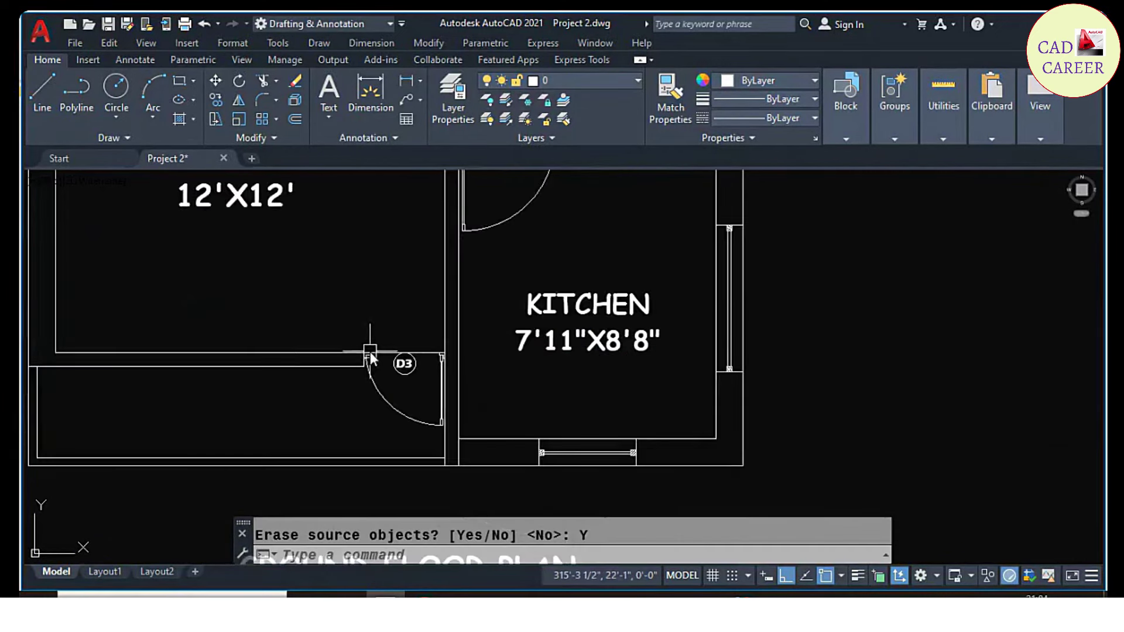
scroll(371, 350, down, 2)
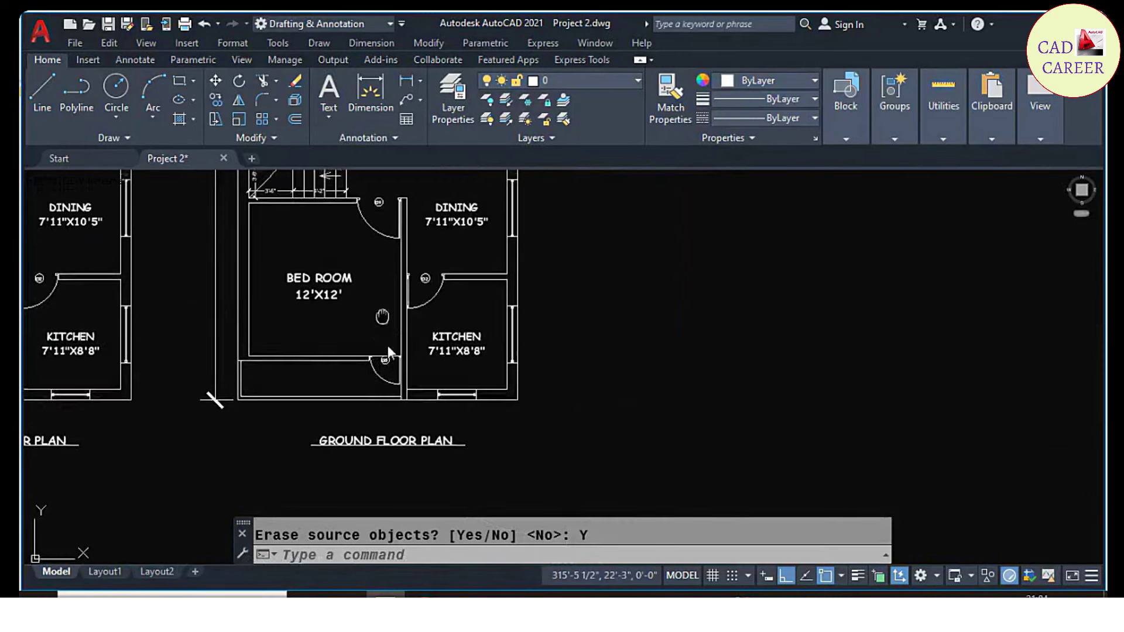
middle_drag(387, 345, 465, 414)
scroll(501, 262, up, 2)
scroll(501, 262, up, 2)
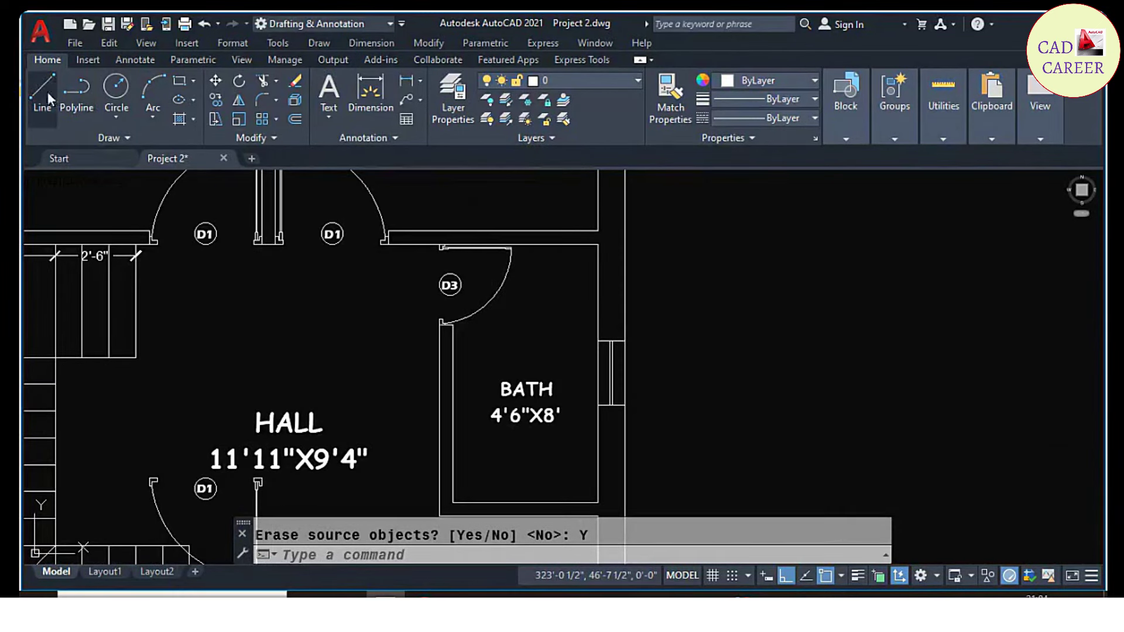
key(l)
key(Return)
scroll(417, 299, up, 3)
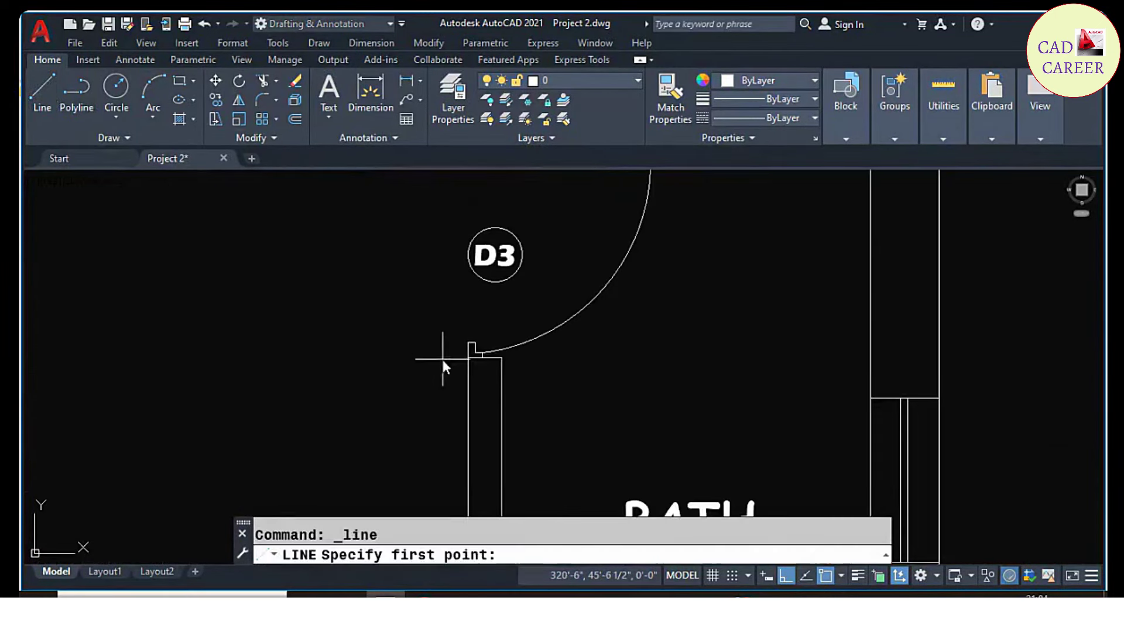
click(468, 343)
scroll(465, 304, down, 3)
scroll(465, 295, up, 3)
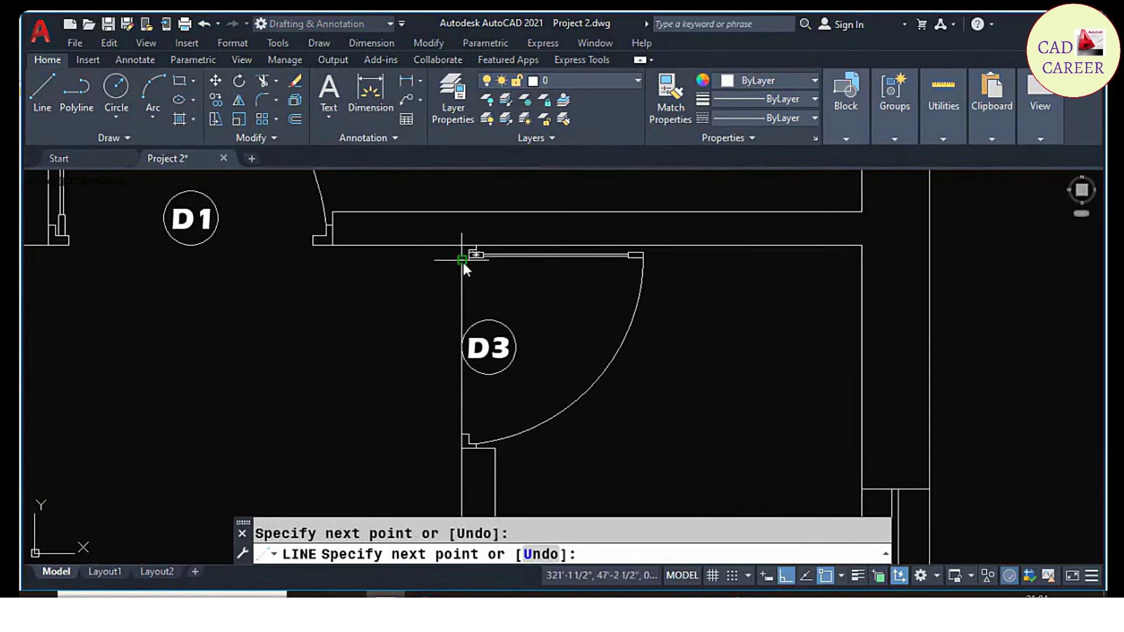
key(Escape)
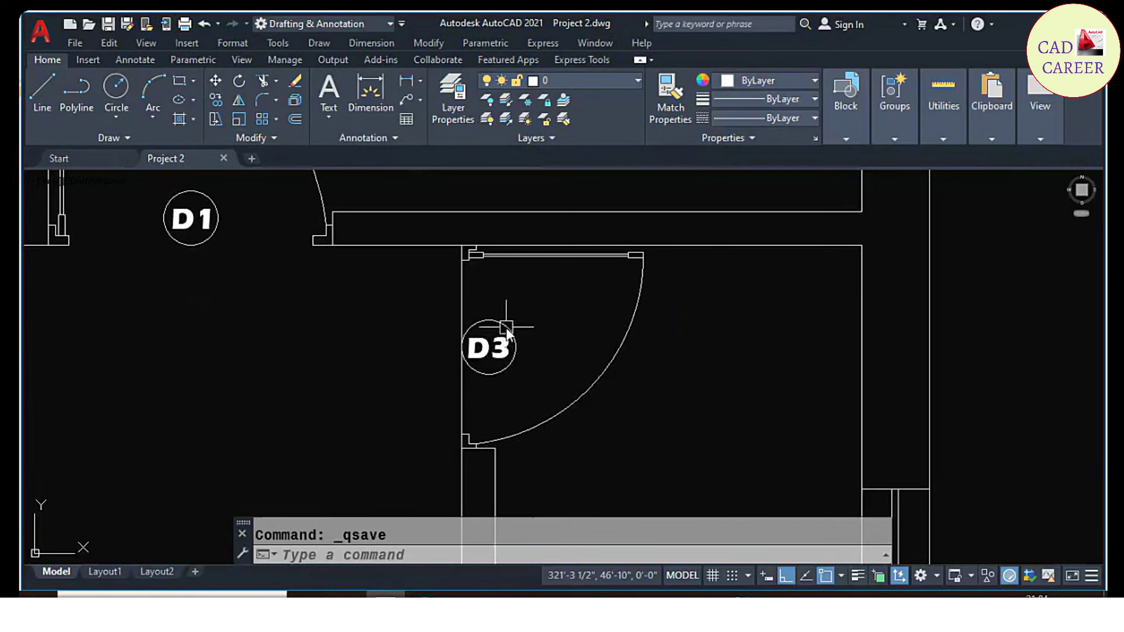
scroll(506, 328, down, 3)
scroll(587, 359, down, 2)
scroll(521, 406, up, 1)
scroll(403, 423, up, 2)
click(461, 393)
click(283, 423)
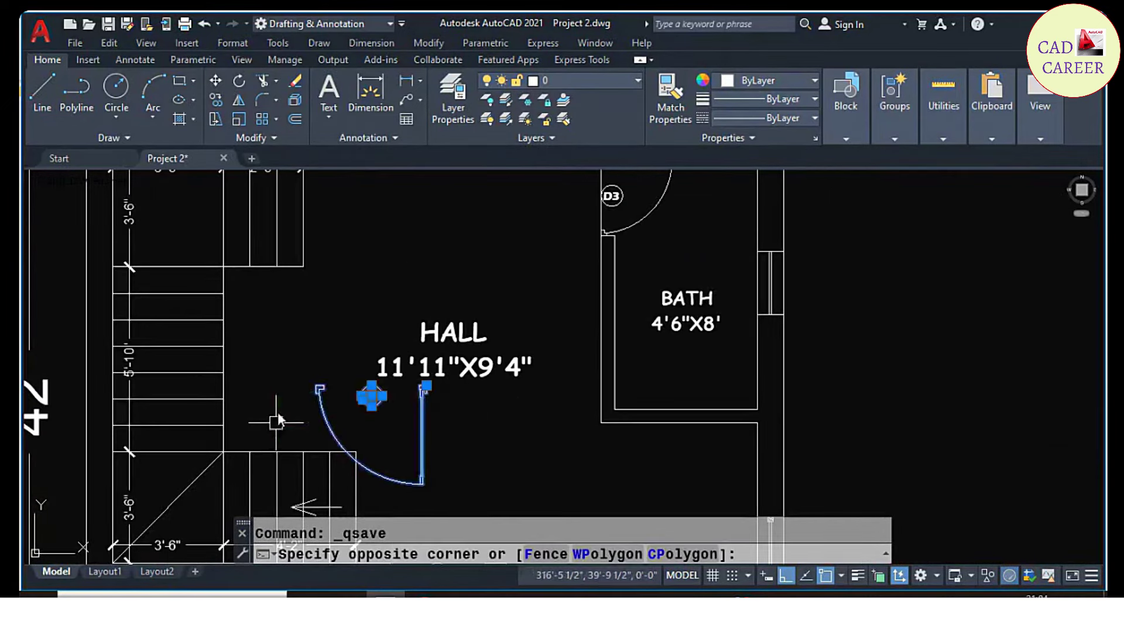
click(295, 81)
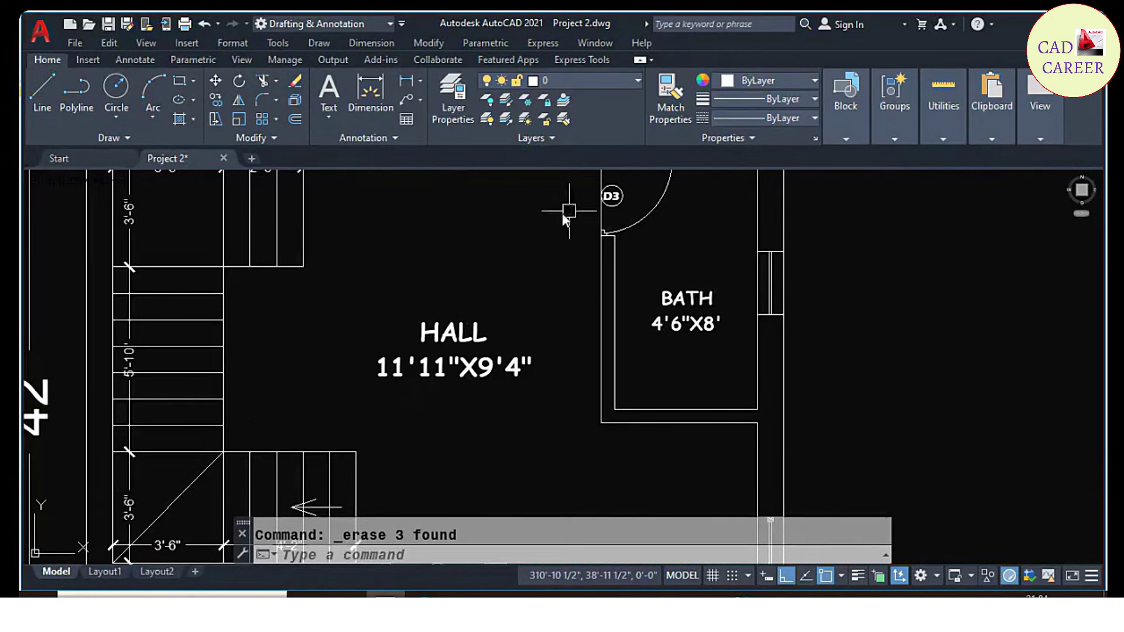
mouse_move(337, 314)
middle_down()
mouse_move(439, 303)
mouse_move(436, 285)
middle_up()
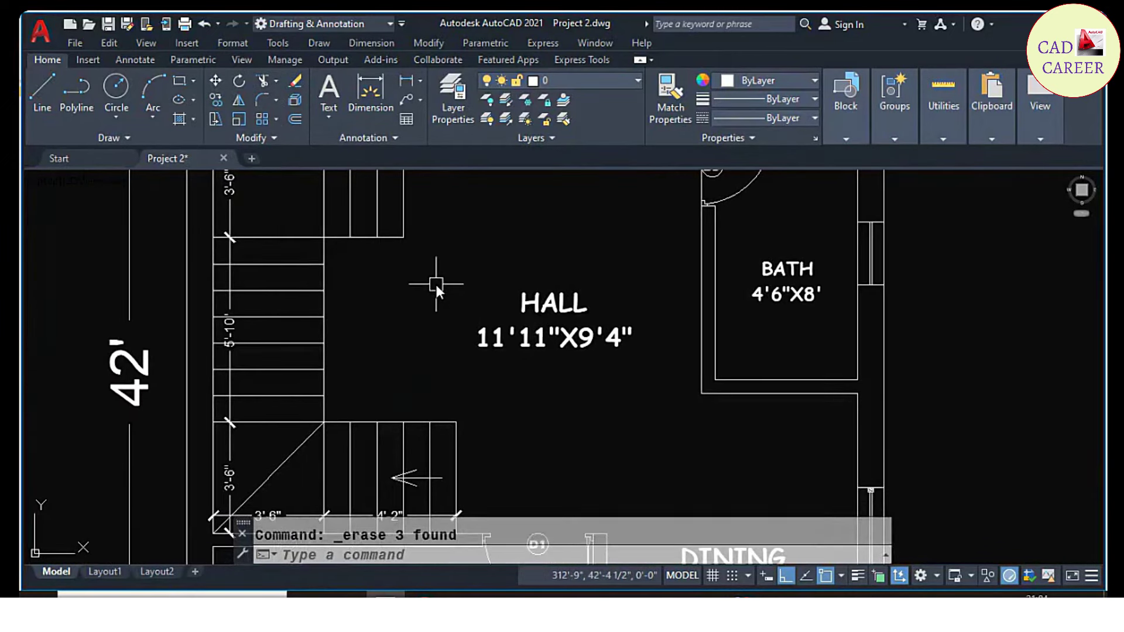
text(o)
key(Return)
text(5)
key(Return)
click(319, 301)
click(388, 304)
click(363, 237)
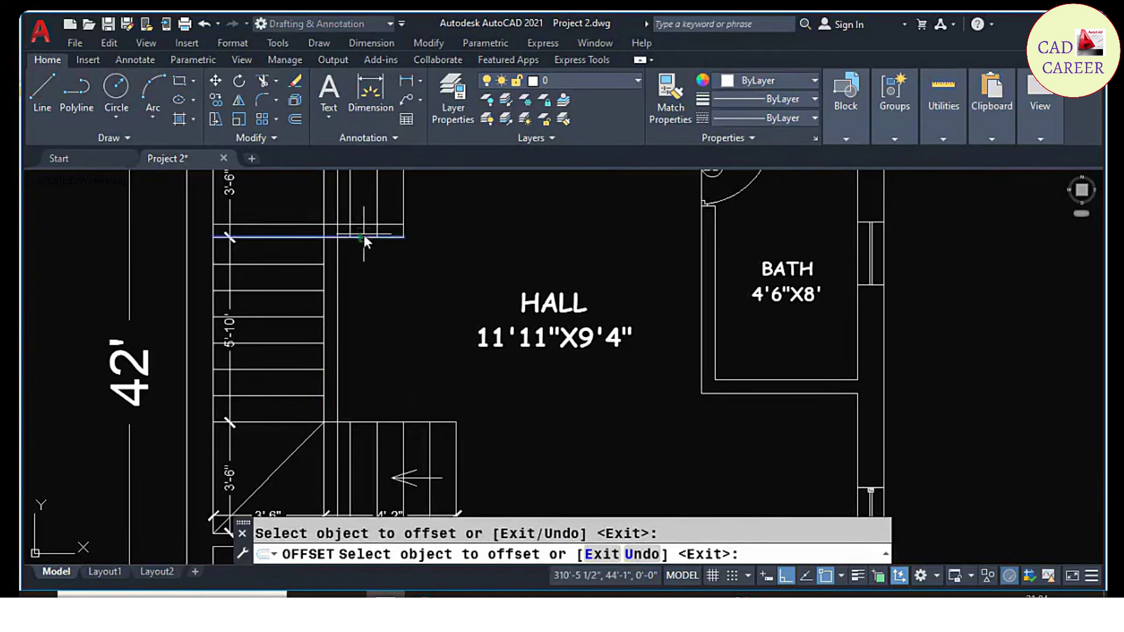
click(362, 420)
click(361, 371)
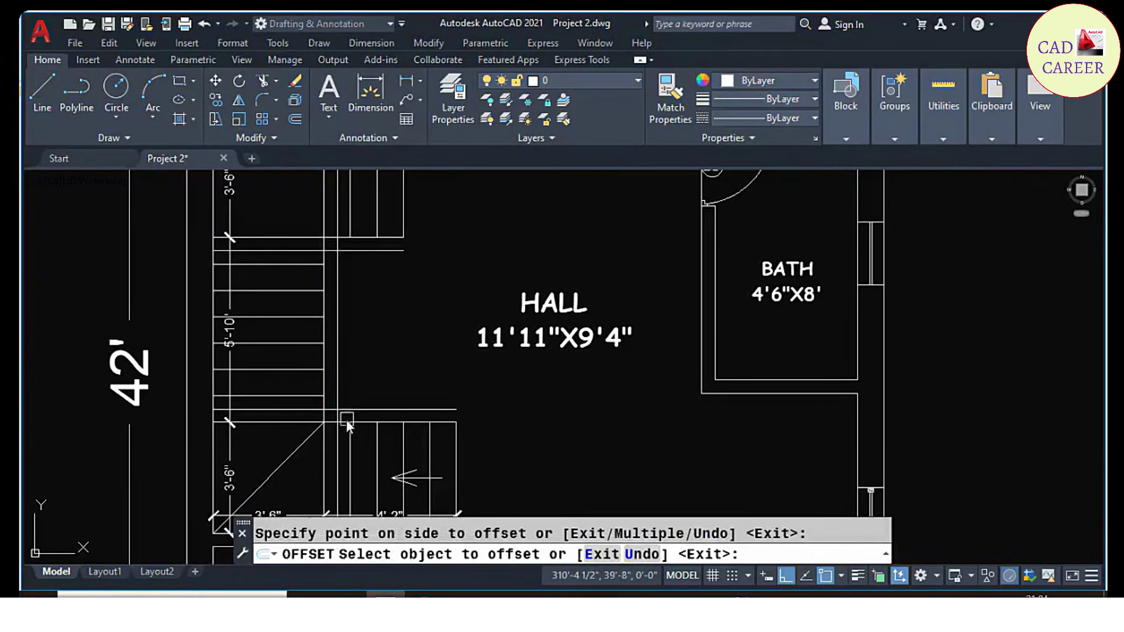
key(Escape)
scroll(346, 419, up, 4)
text(TR)
key(Return)
click(347, 356)
click(318, 404)
key(Return)
click(331, 409)
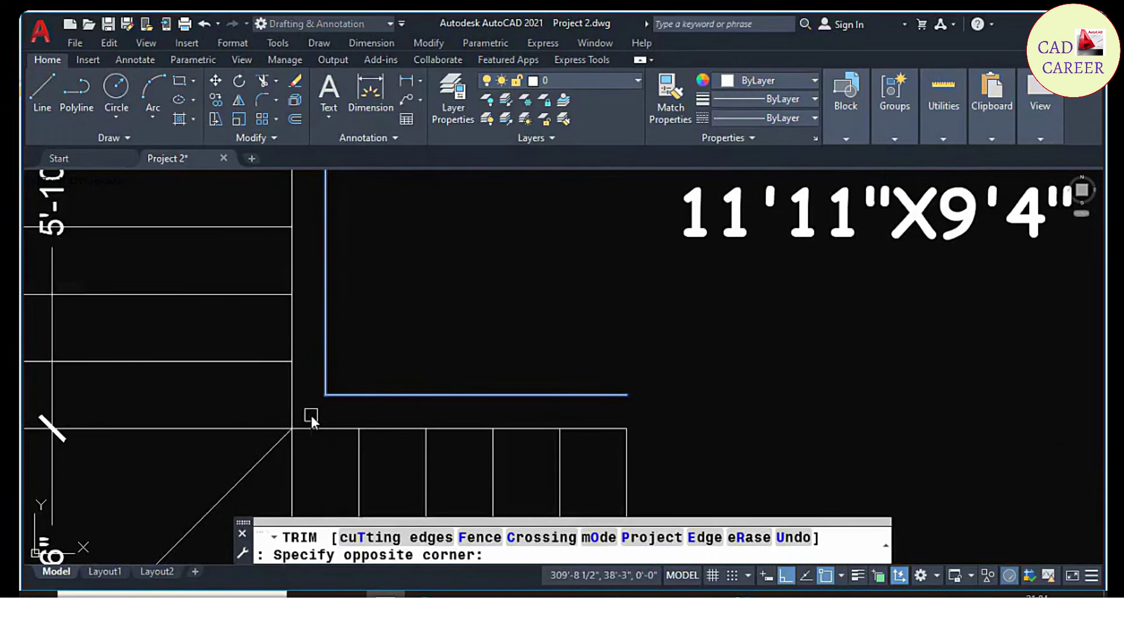
scroll(377, 399, down, 4)
click(311, 250)
key(Escape)
key(Return)
click(348, 236)
click(311, 276)
key(Return)
key(Escape)
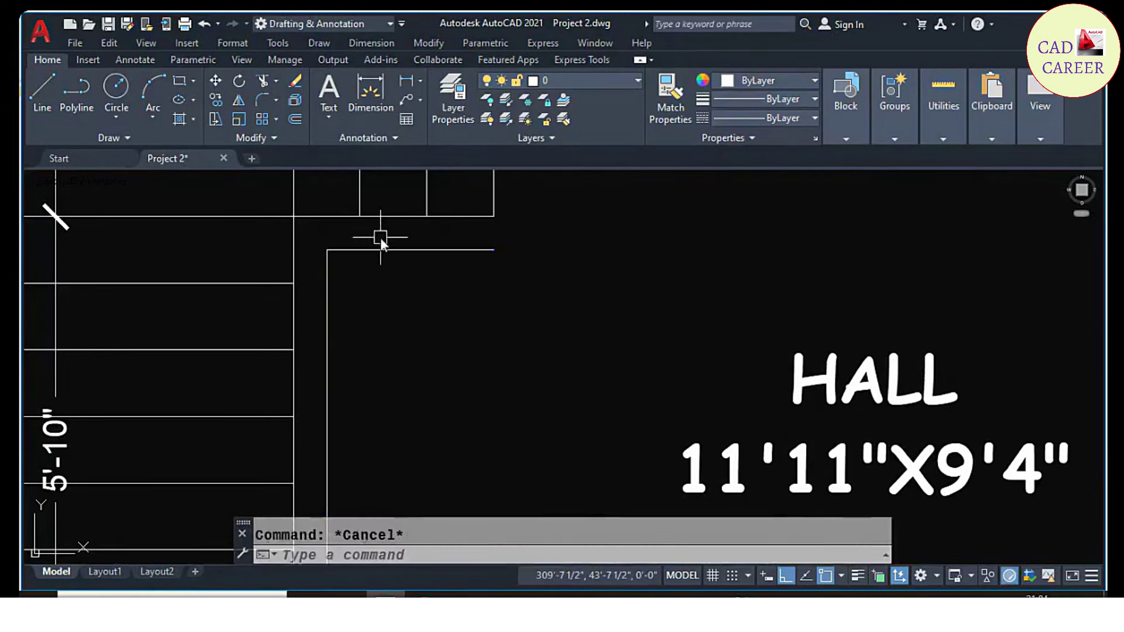
scroll(381, 238, down, 2)
text(L)
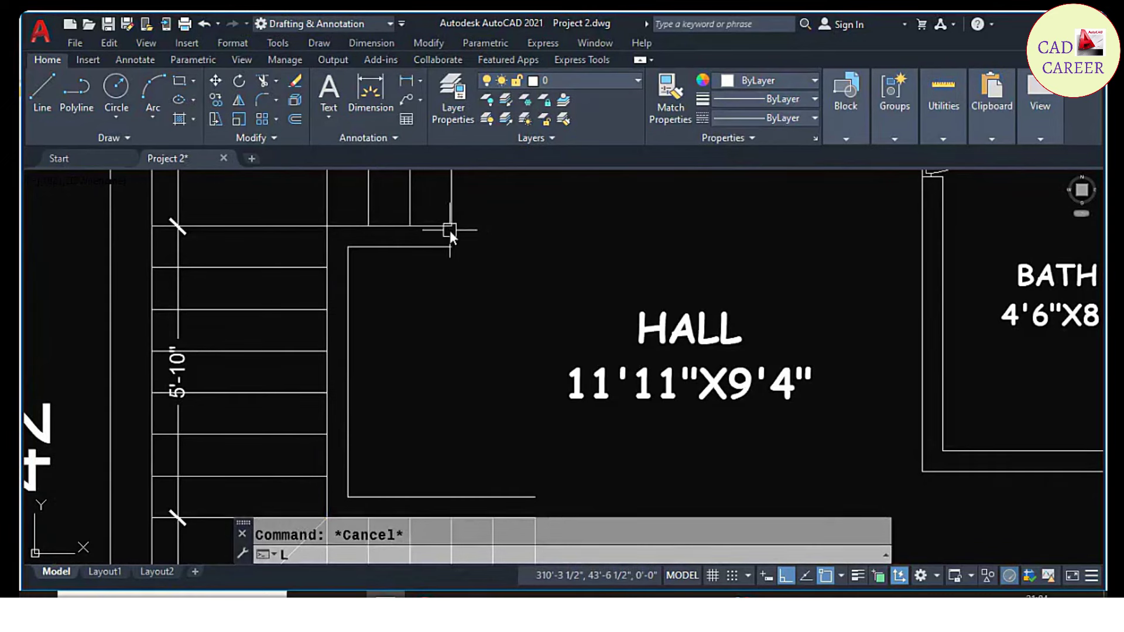
key(Return)
click(451, 245)
key(Escape)
scroll(452, 244, down, 2)
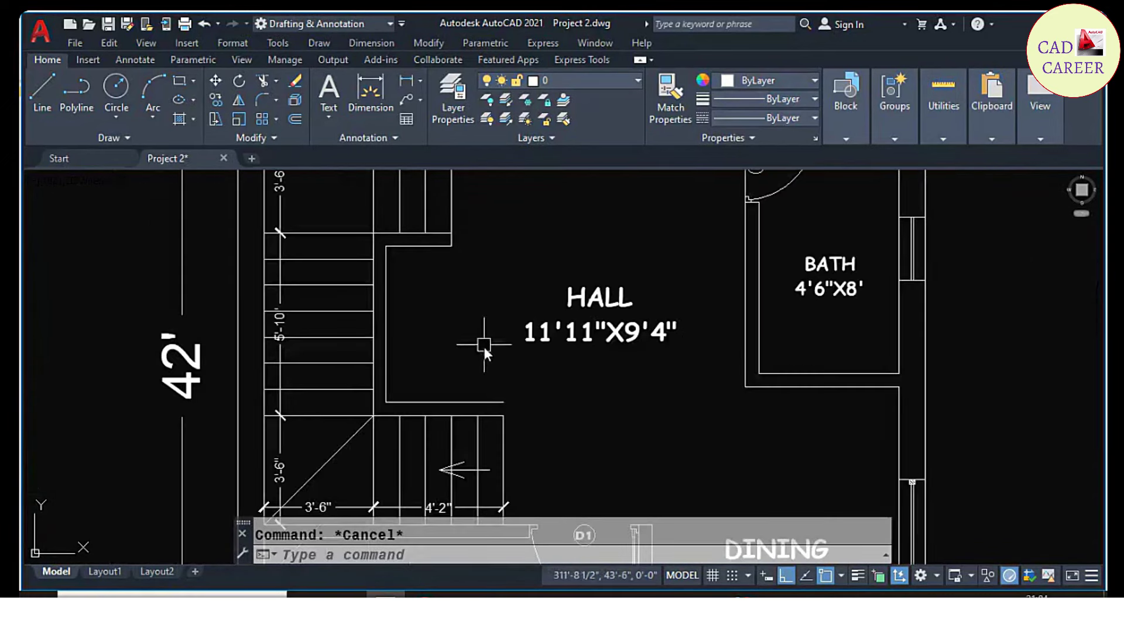
text(l)
key(Return)
click(505, 407)
key(Escape)
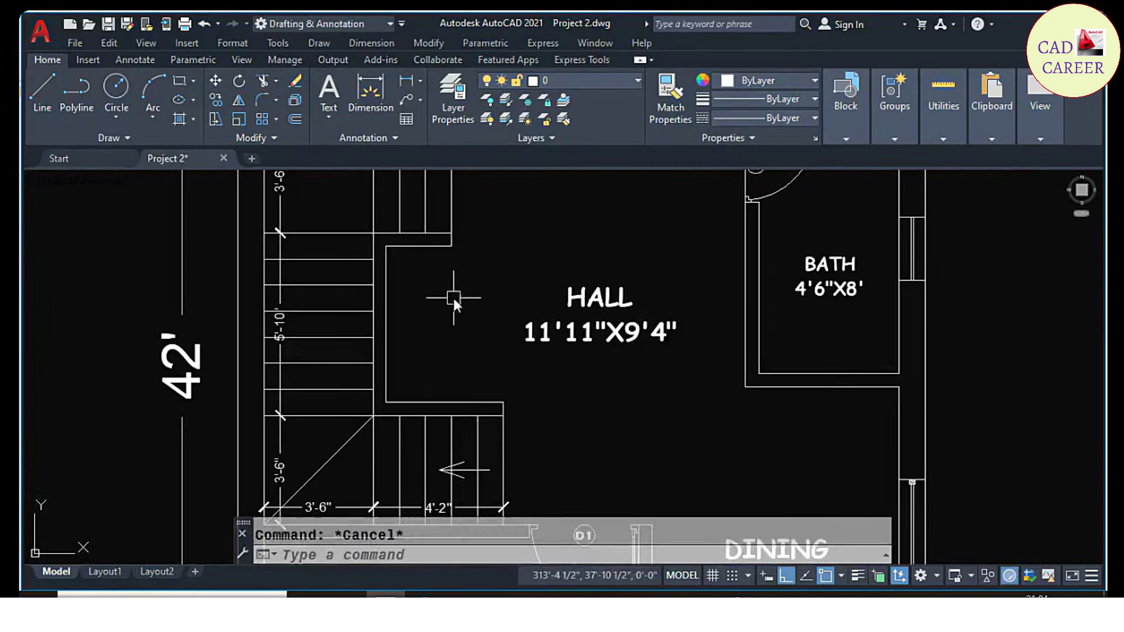
middle_drag(454, 298, 450, 324)
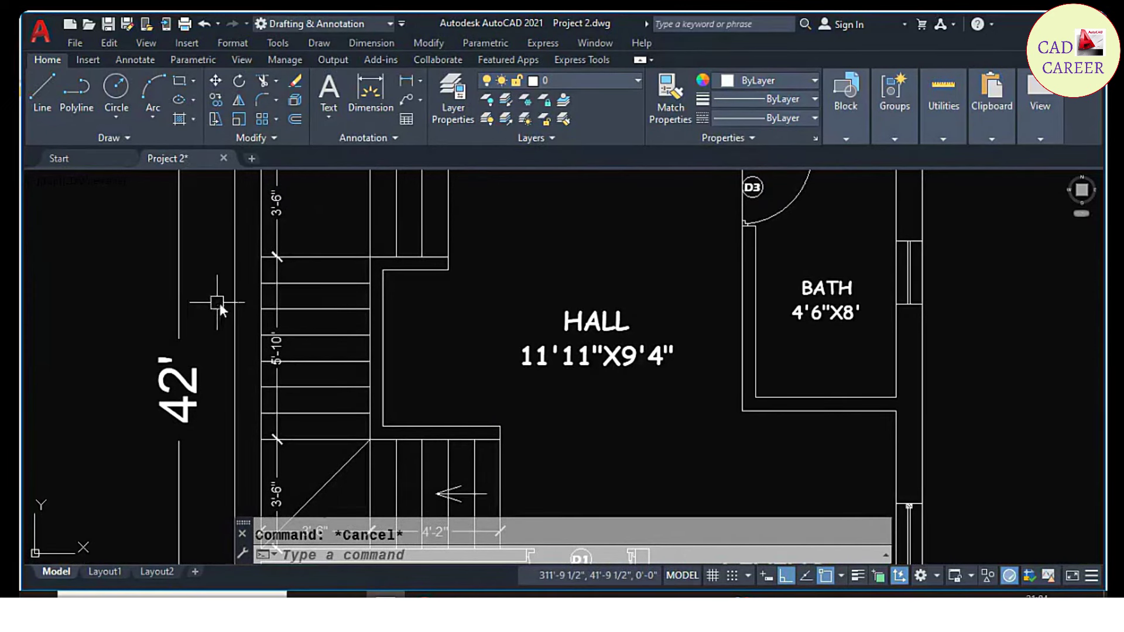
Dimension the hall width with a 9'-5" linear dimension above the HALL label
click(407, 80)
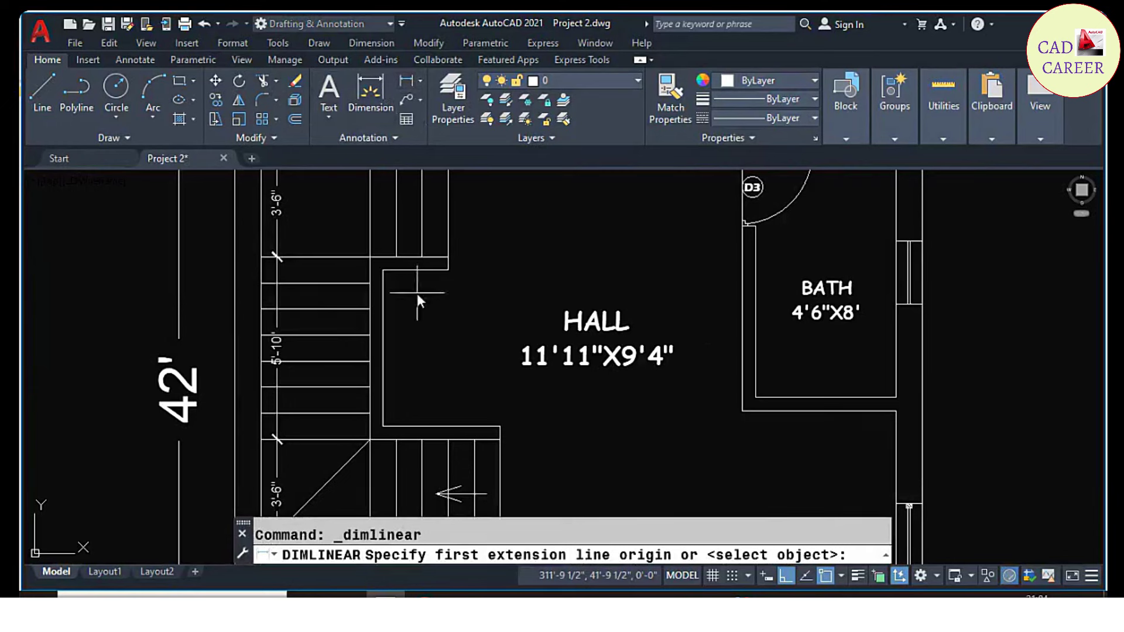
click(449, 270)
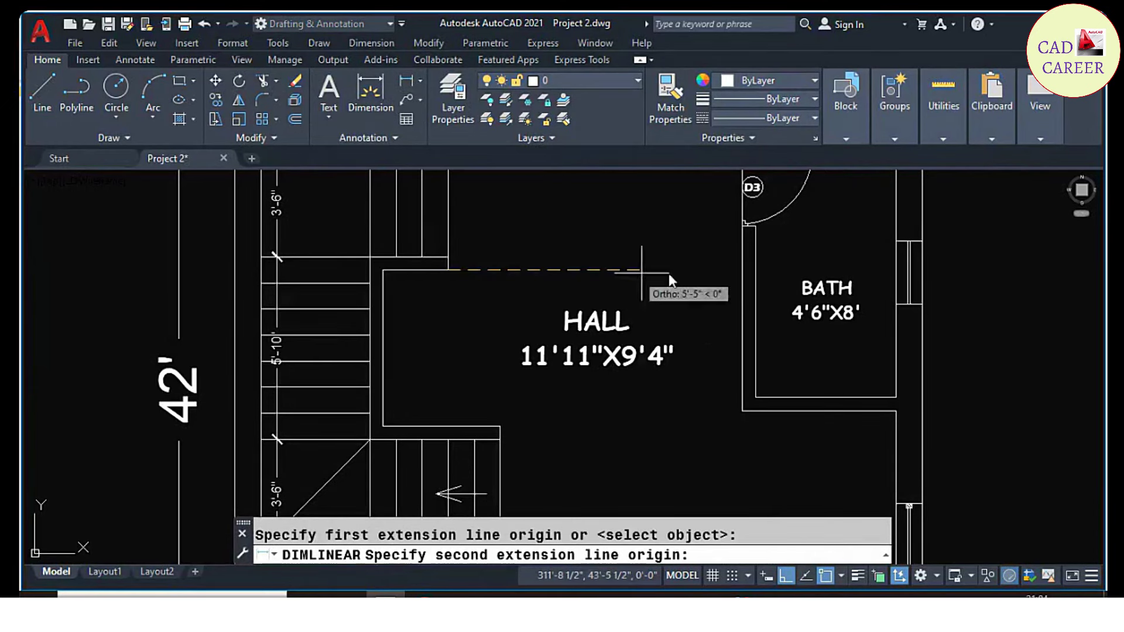
click(744, 266)
click(694, 268)
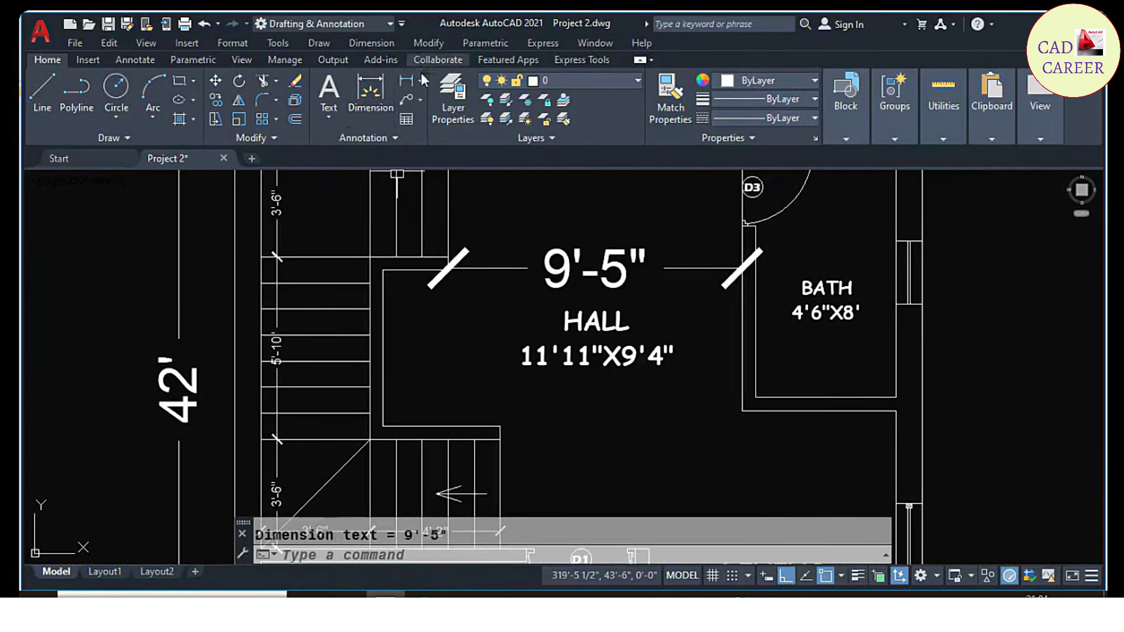
Dimension the hall depth with an 8'-11" linear dimension beside the hall
click(406, 80)
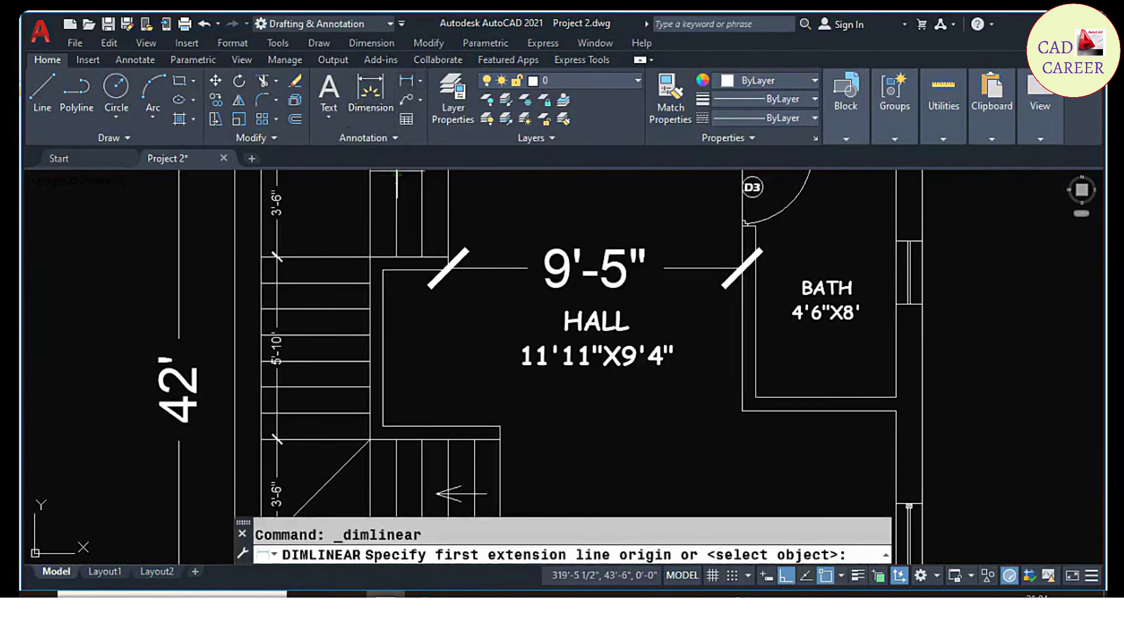
click(500, 429)
scroll(500, 410, down, 2)
scroll(508, 330, up, 2)
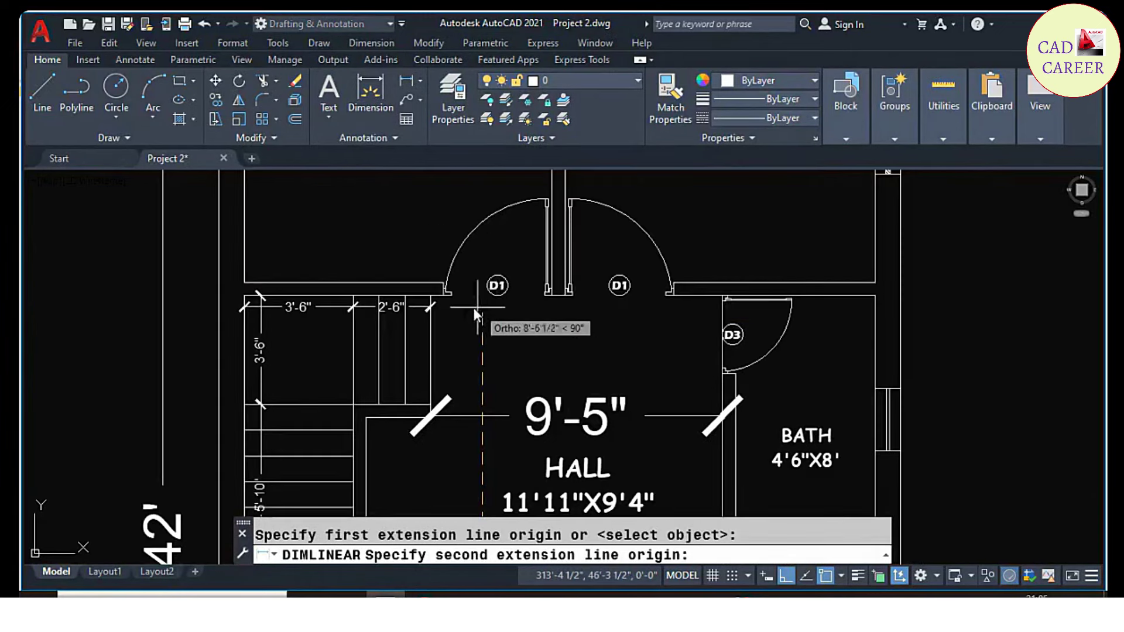
scroll(457, 302, up, 4)
click(433, 282)
scroll(432, 287, down, 4)
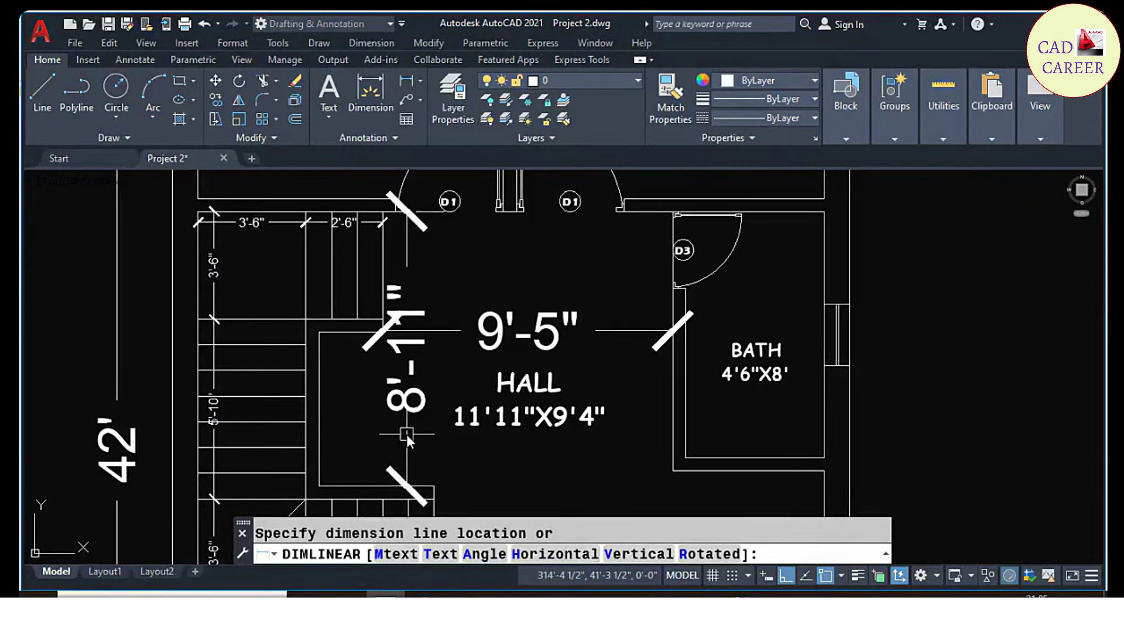
click(406, 434)
click(473, 420)
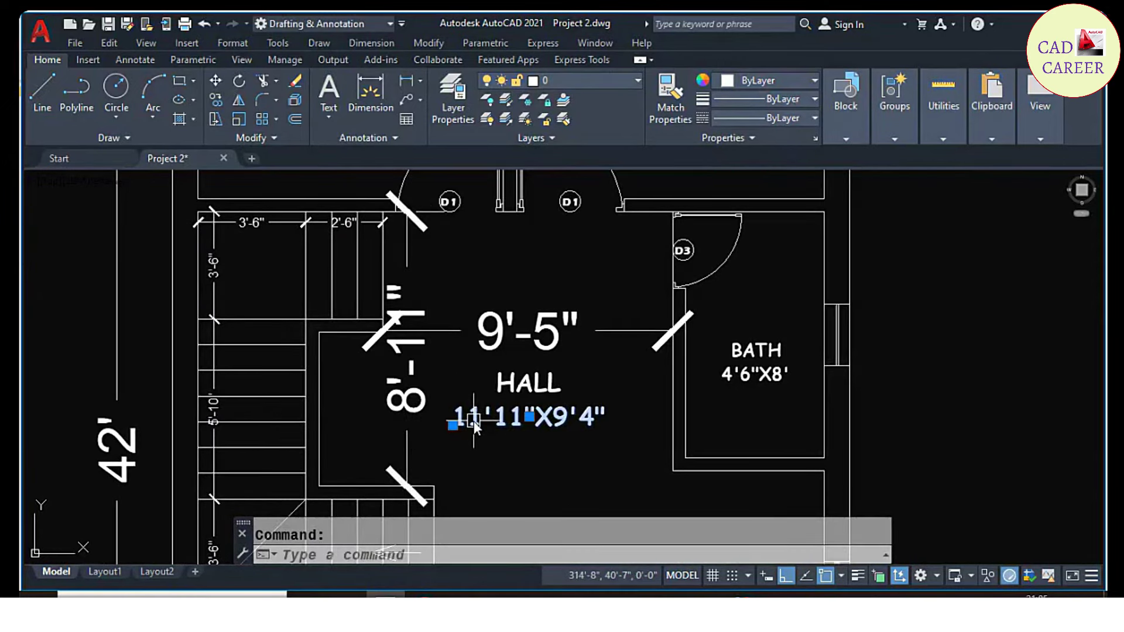
Change the hall size text to 9'5"X8'11"
double_click(474, 420)
text(9'5"X)
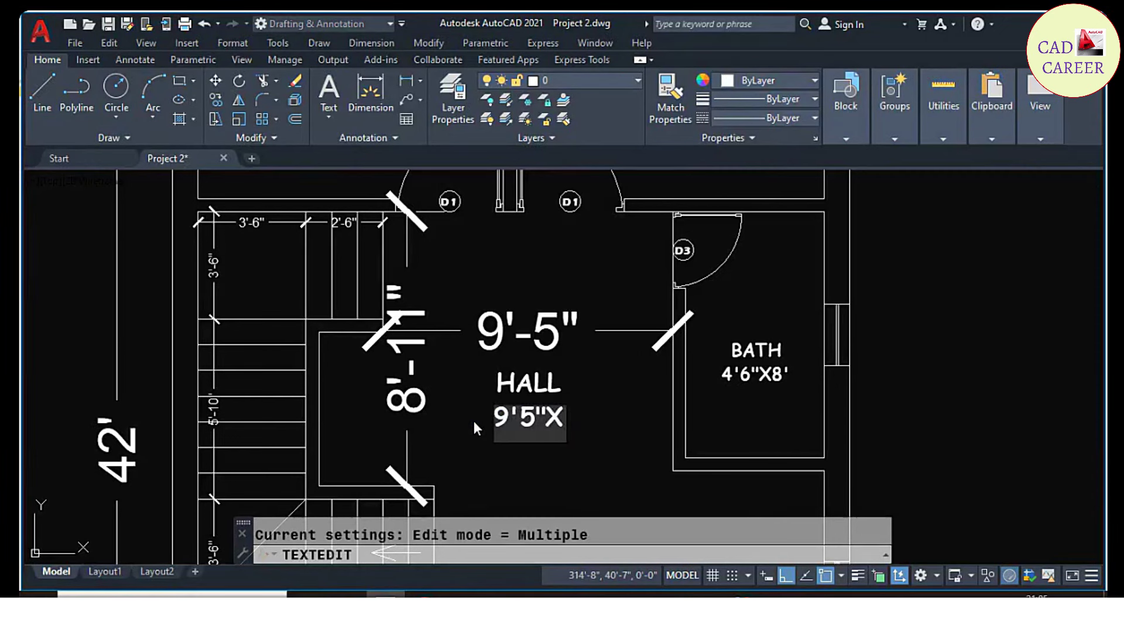
text(8'11")
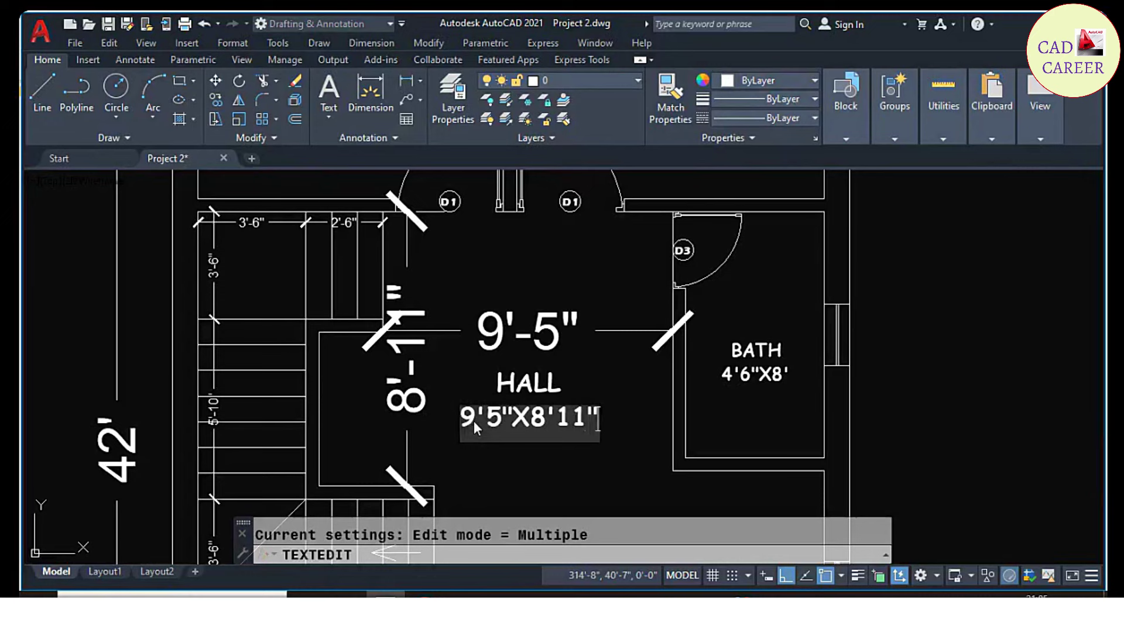
key(Return)
key(Escape)
Erase the 9'-5" and 8'-11" measuring dimensions
click(426, 279)
click(412, 380)
text(e)
key(Return)
scroll(472, 335, down, 3)
scroll(494, 370, up, 4)
Move the hall labels into place and save the drawing
click(529, 278)
scroll(494, 394, down, 2)
text(m)
key(Return)
click(818, 382)
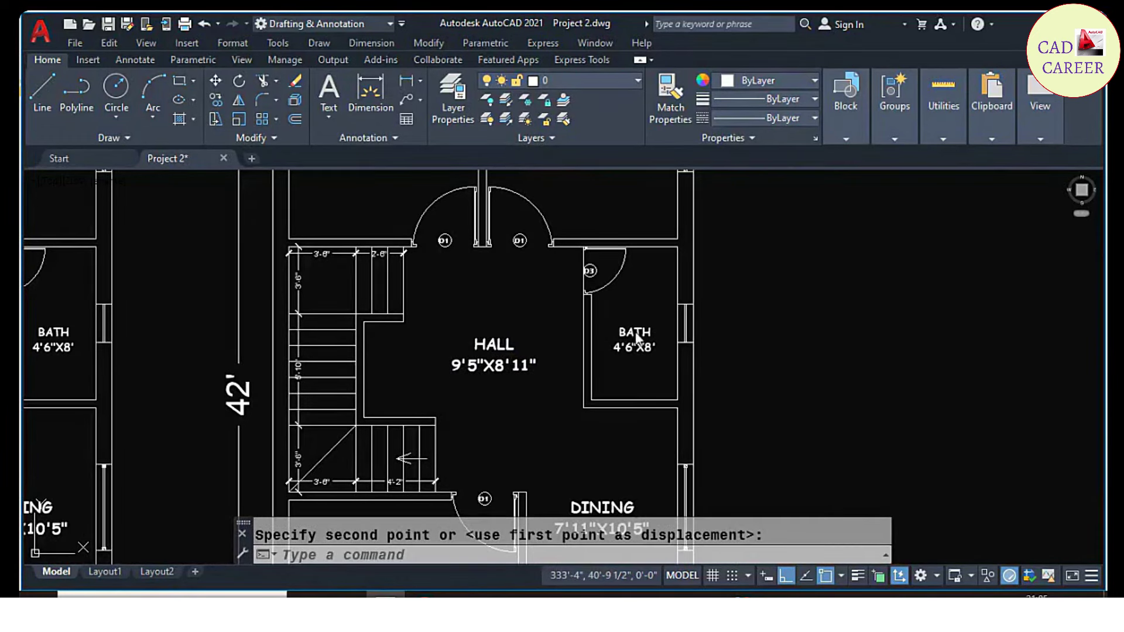
key(ctrl+s)
scroll(425, 388, down, 2)
scroll(455, 384, down, 1)
scroll(473, 438, down, 4)
scroll(524, 404, up, 6)
scroll(554, 350, up, 2)
click(554, 350)
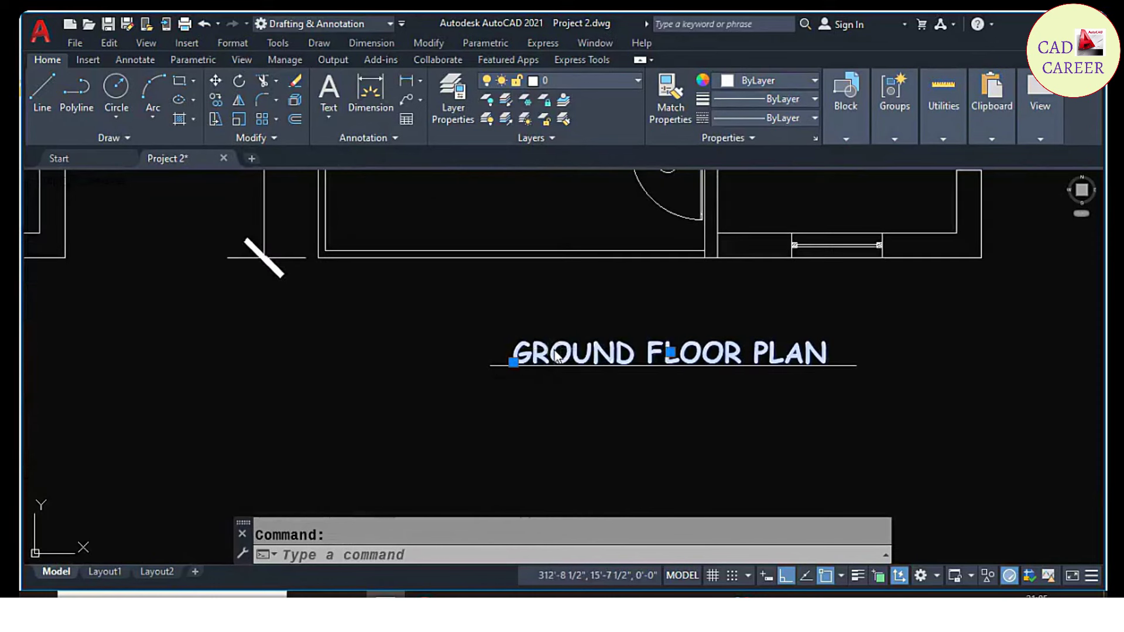
Retitle the second plan FIRST FLOOR PLAN and save the drawing
double_click(616, 362)
key(BackSpace)
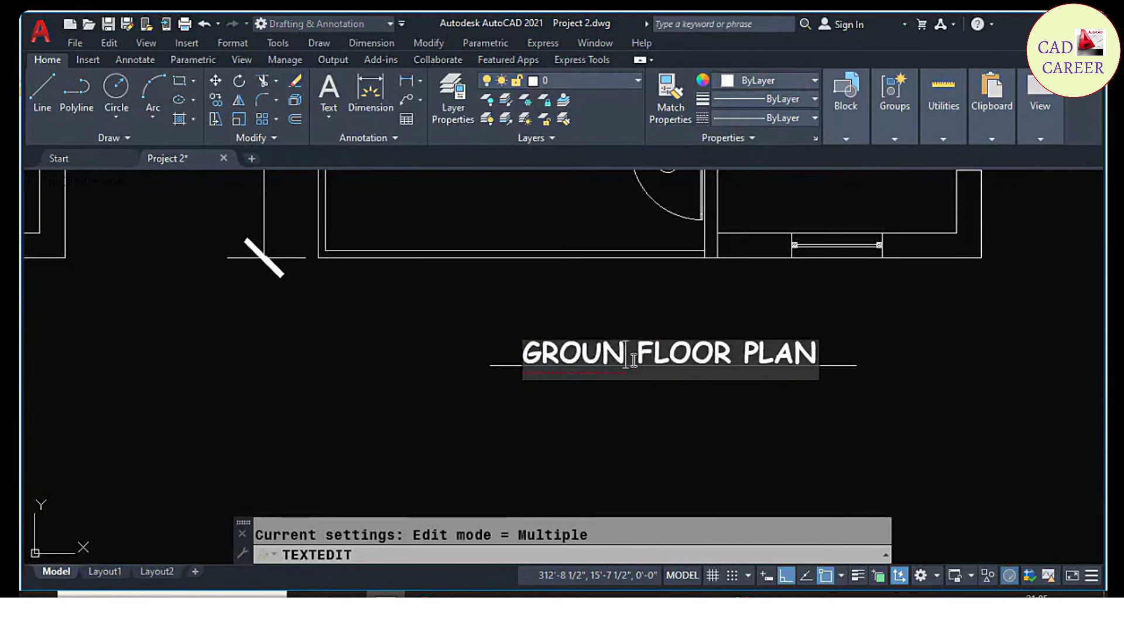
key(BackSpace)
key(BackSpace)
key(BackSpace)
text(FIRST)
key(Return)
key(Escape)
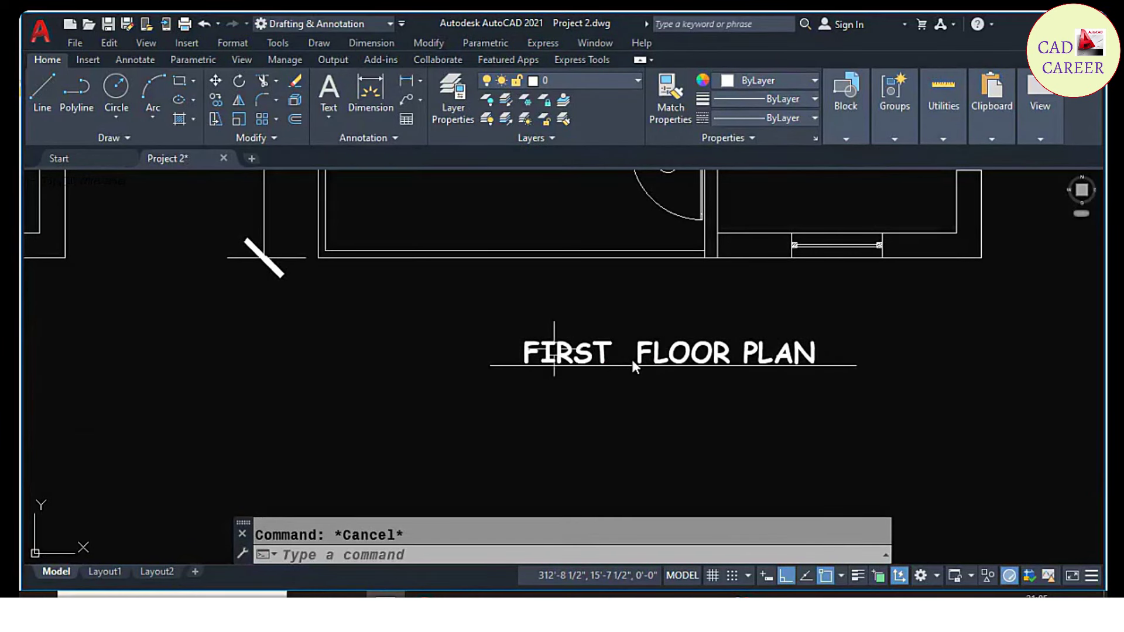
key(ctrl+s)
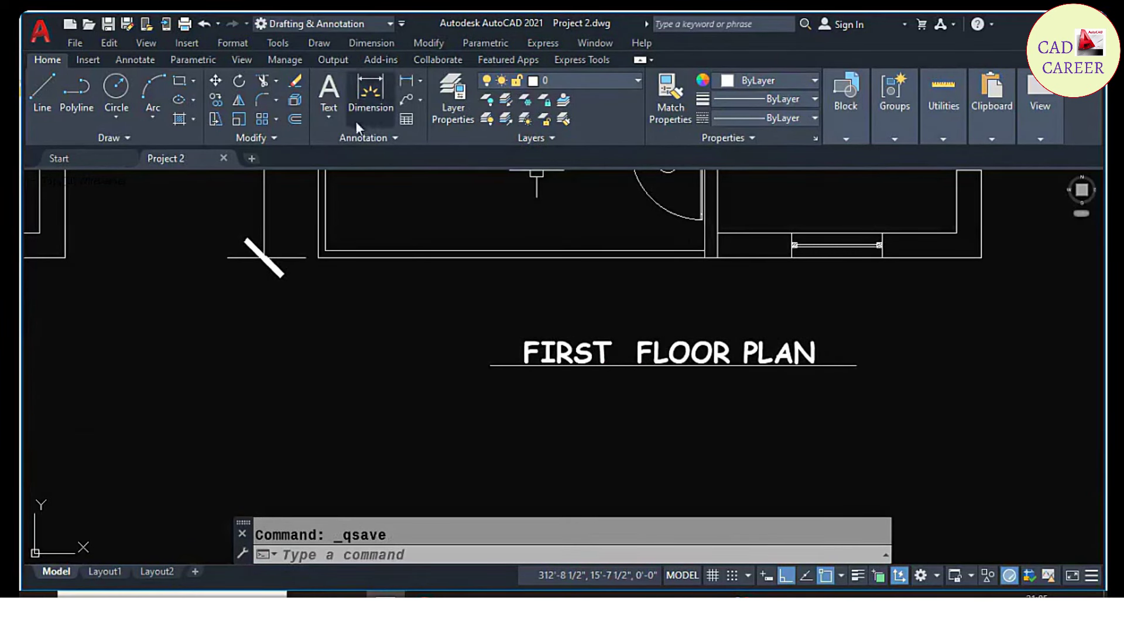
Begin mirroring a first-floor wall line, then cancel the mirror
click(237, 97)
click(739, 234)
key(Return)
scroll(713, 245, up, 4)
click(712, 244)
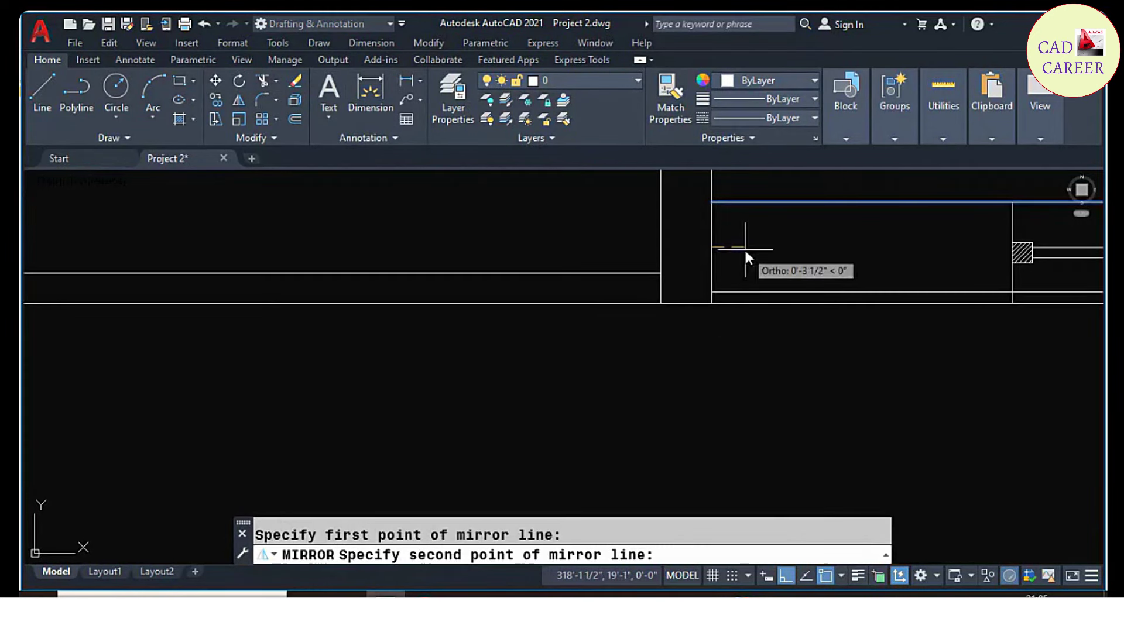
key(Return)
key(Escape)
Trim the stray wall line near the first floor plan's lower wall and save
text(tr)
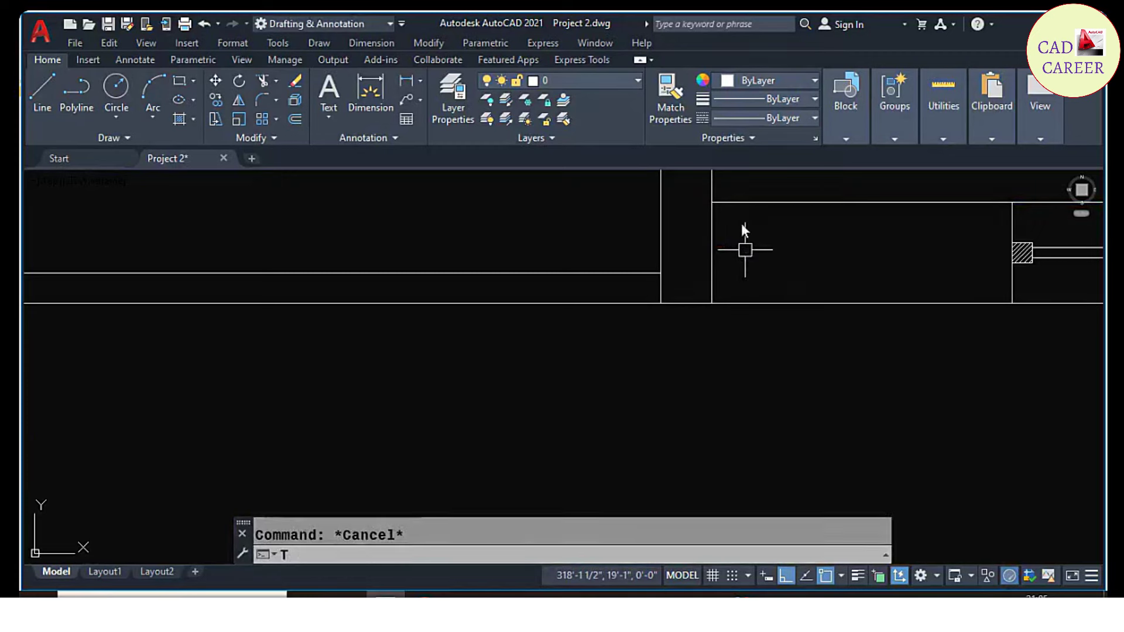
key(Return)
click(720, 218)
click(709, 241)
key(Return)
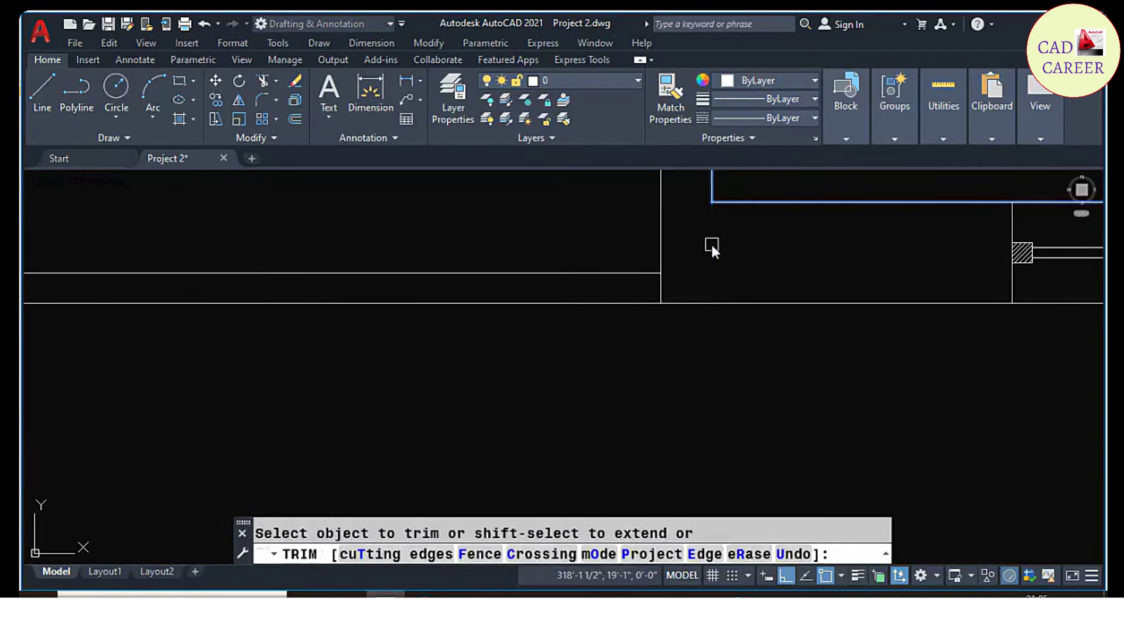
key(Return)
scroll(683, 340, down, 5)
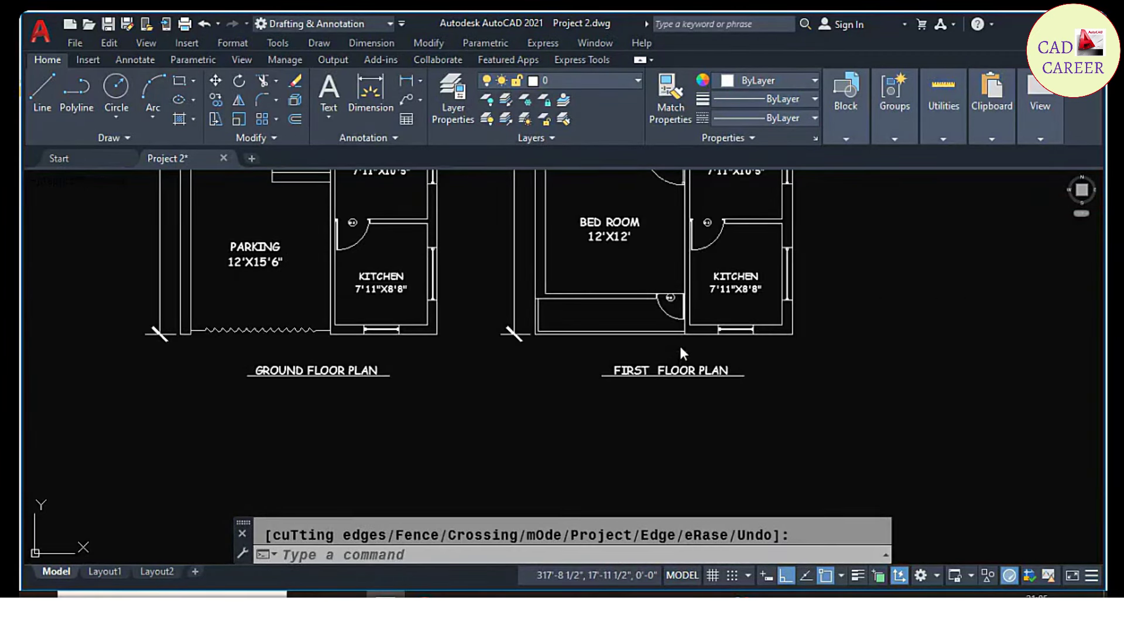
key(ctrl+s)
scroll(669, 339, down, 3)
scroll(629, 317, down, 1)
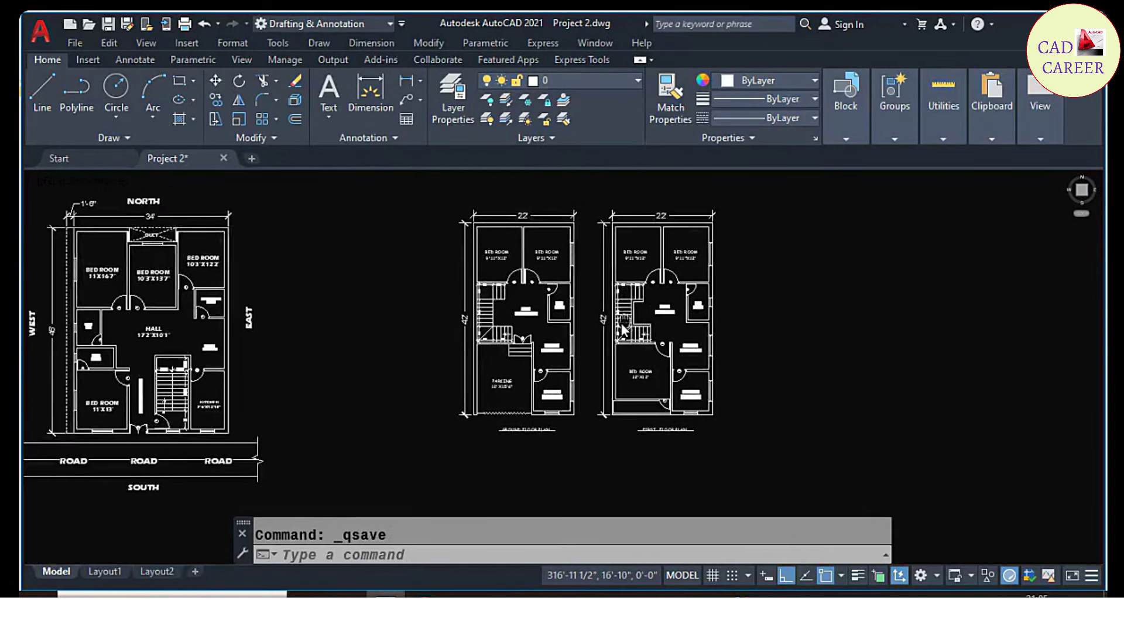
scroll(586, 267, up, 2)
middle_drag(587, 267, 587, 253)
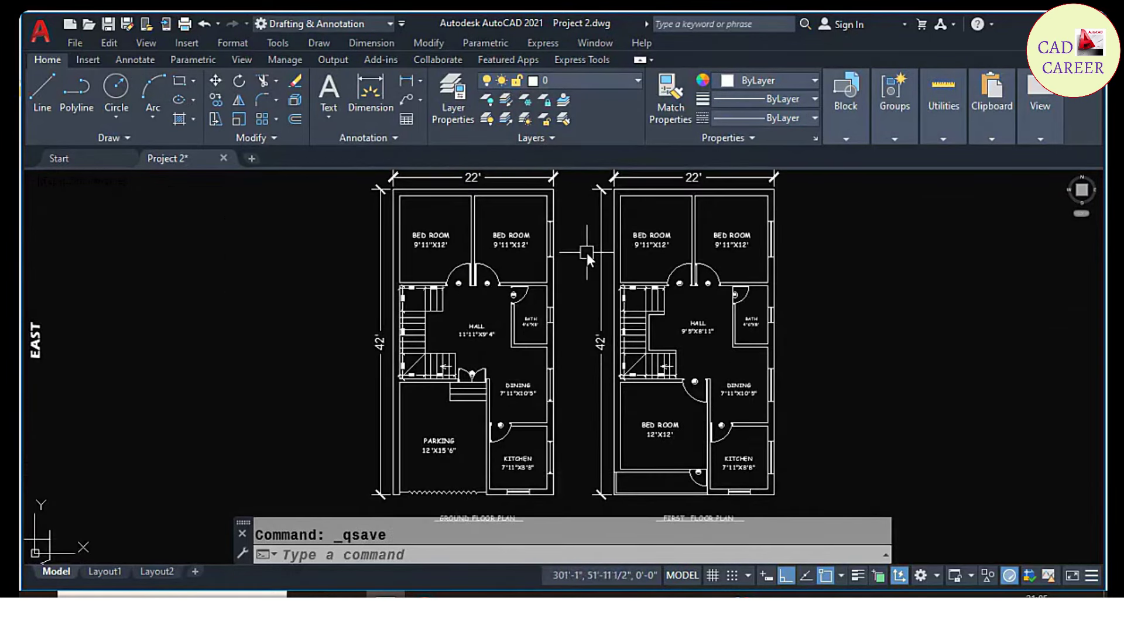
Hatch the ground floor plan walls with BRSTONE at scale 1.0, angle 50
text(h)
key(Return)
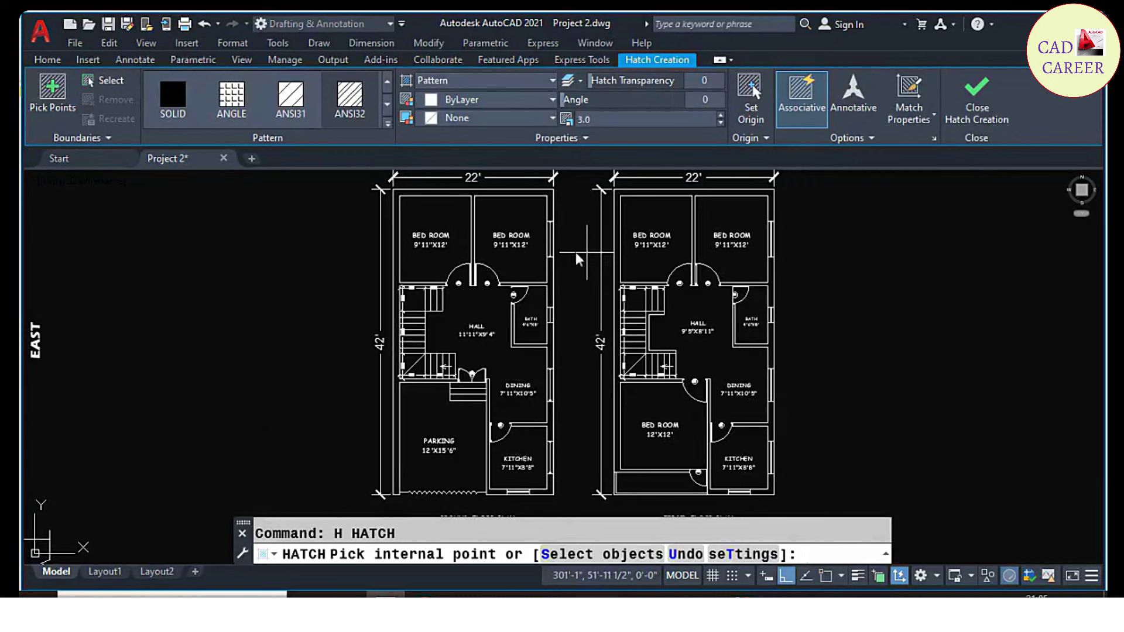
middle_drag(479, 216, 473, 241)
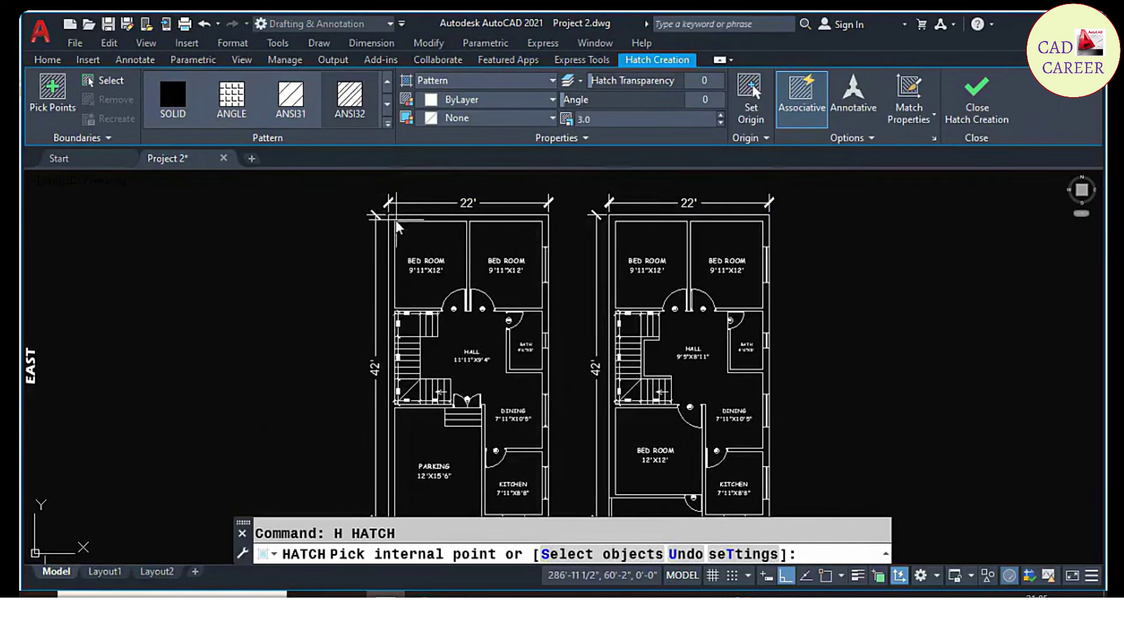
click(393, 227)
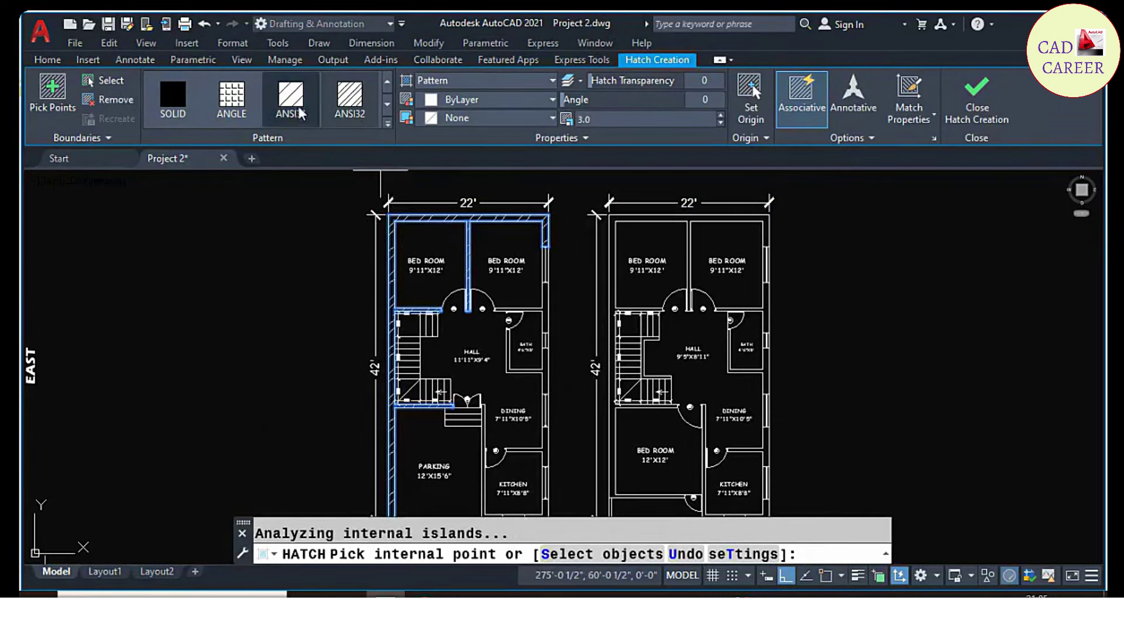
click(388, 125)
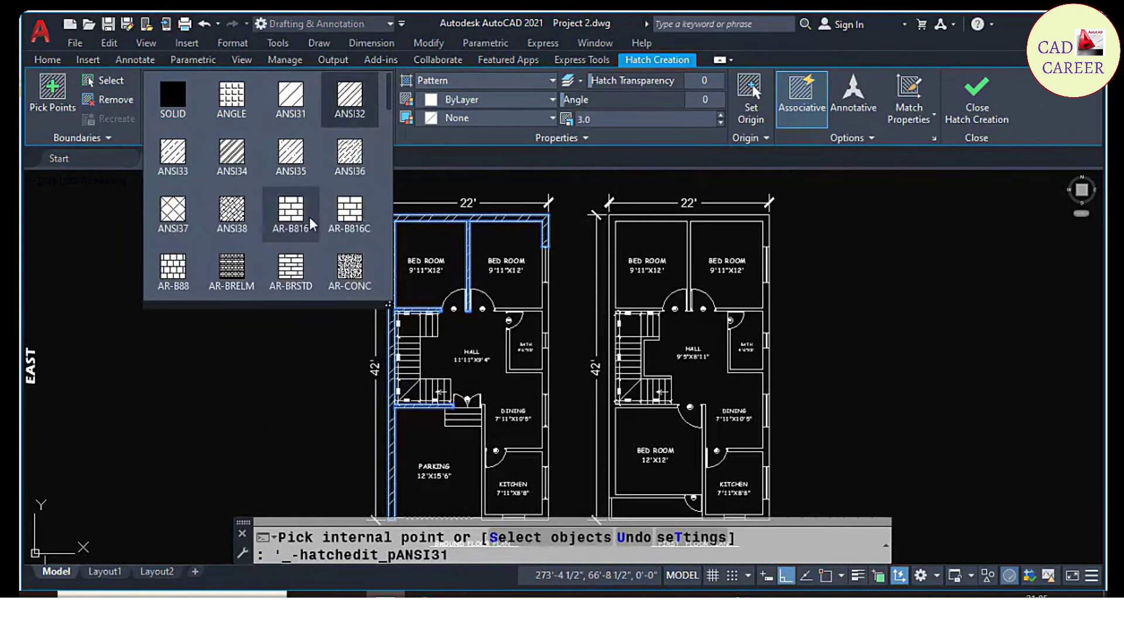
scroll(311, 217, down, 2)
scroll(312, 223, down, 1)
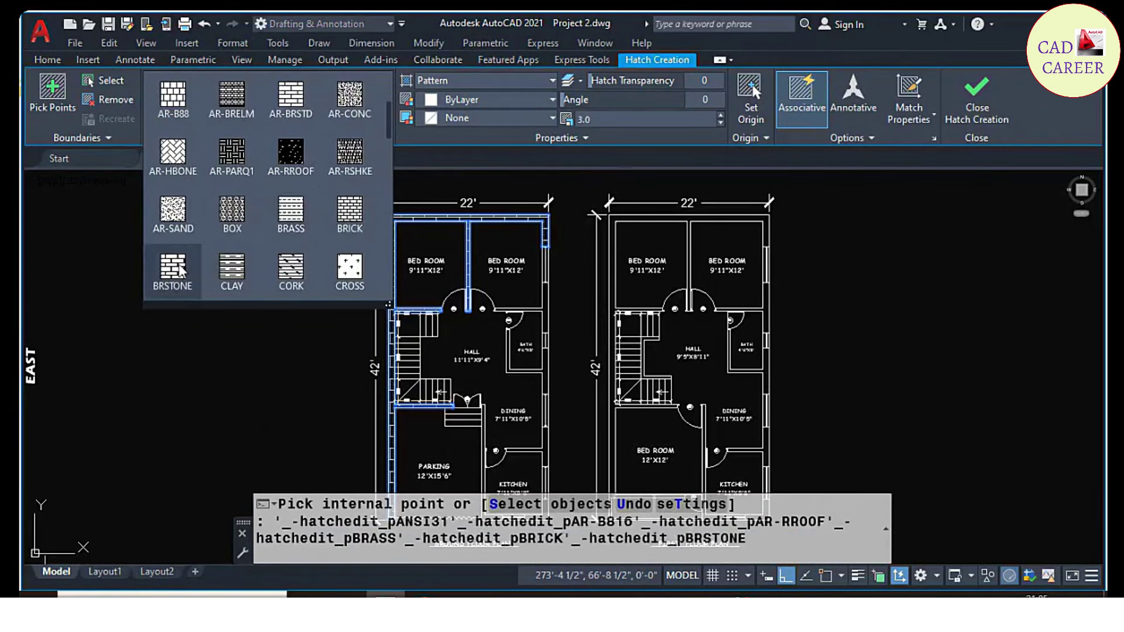
click(193, 265)
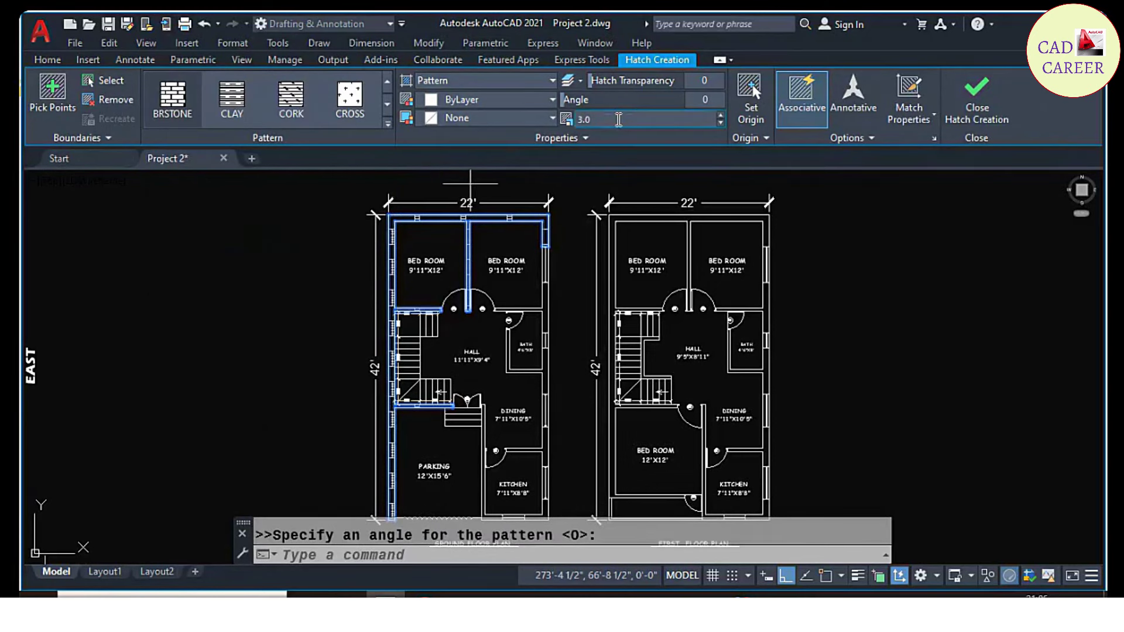
key(Return)
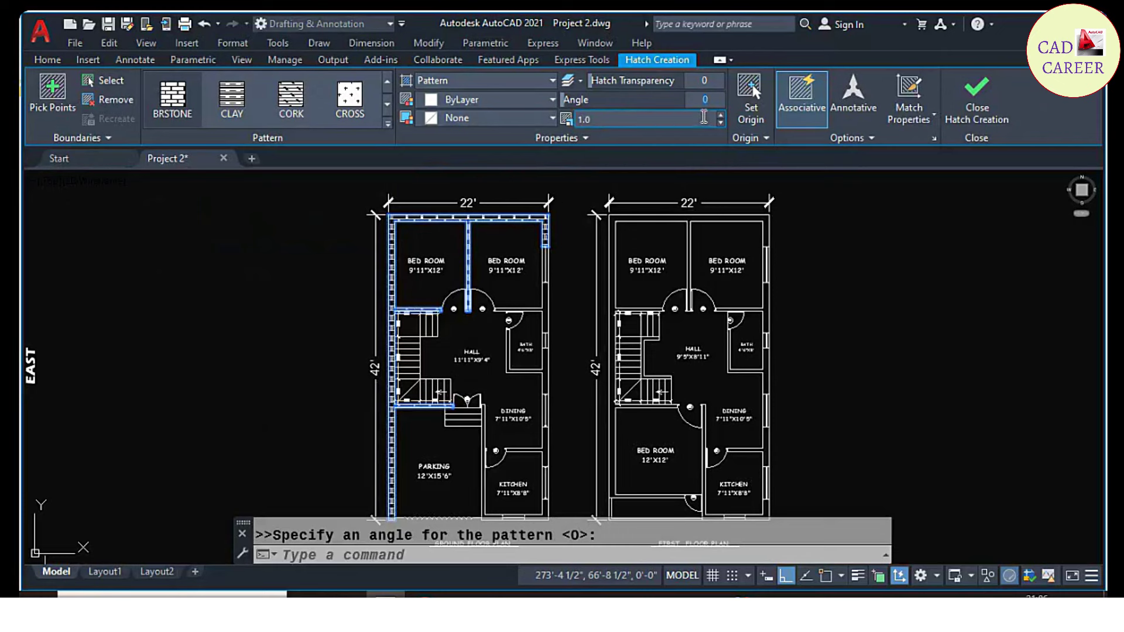
text(50)
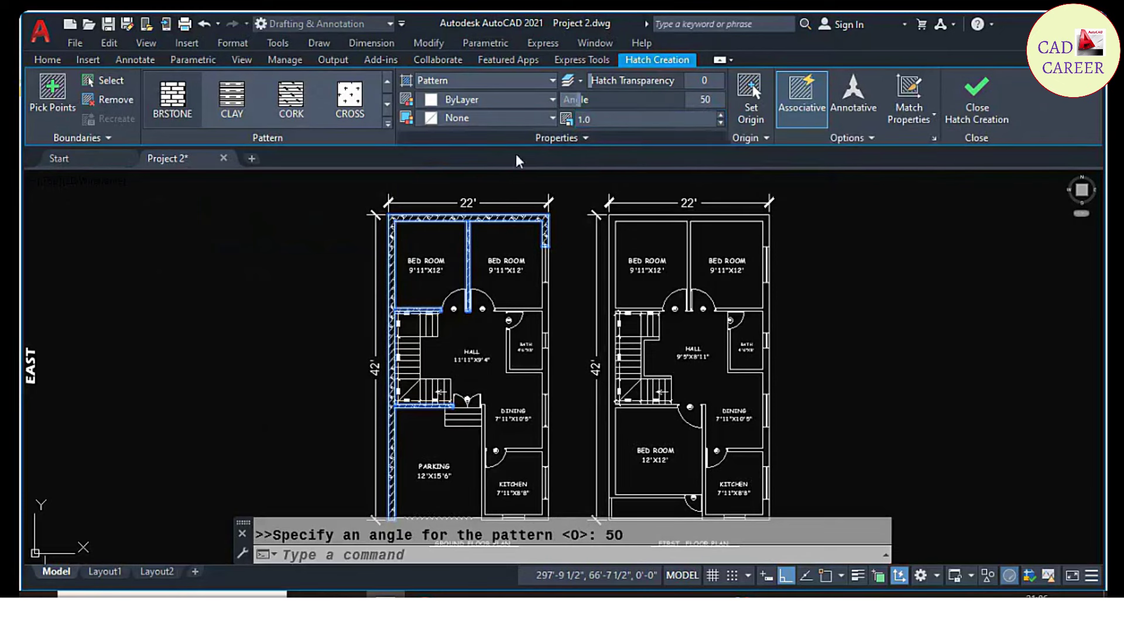
scroll(479, 228, up, 5)
scroll(479, 233, down, 6)
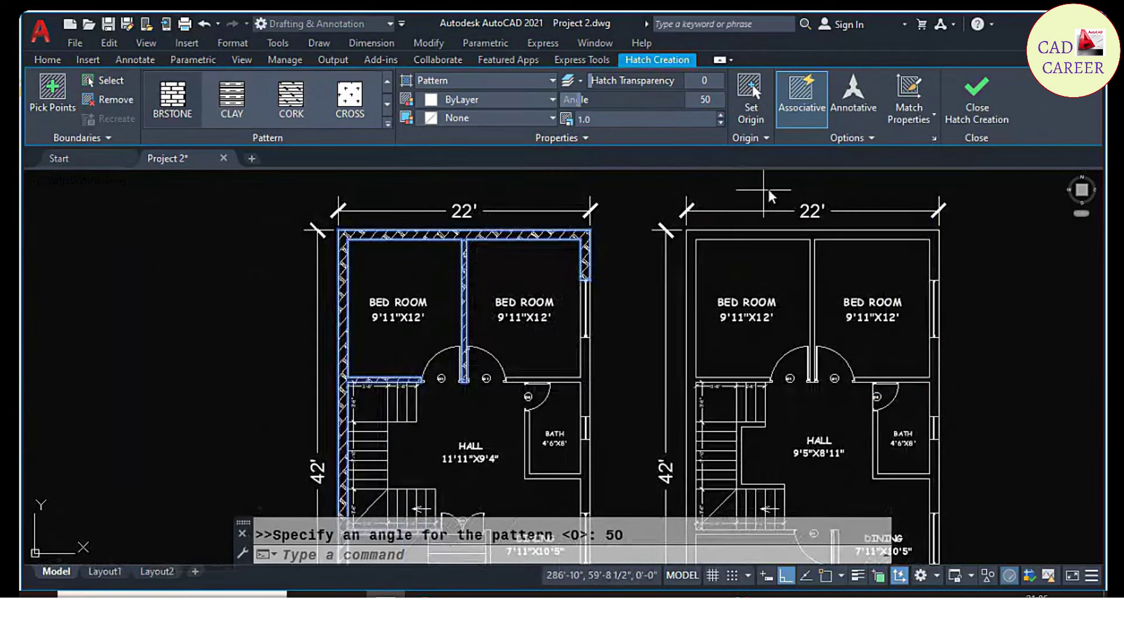
Add the hatch to the kitchen walls and the first-floor bedroom's left and bottom walls
middle_drag(602, 373, 582, 296)
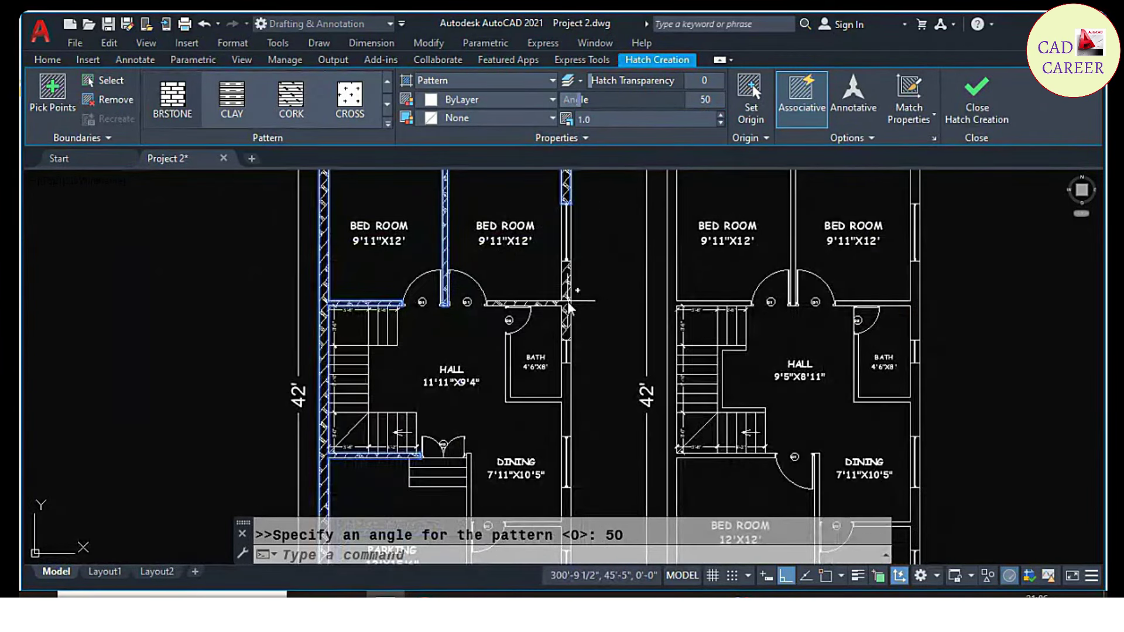
middle_drag(566, 412, 557, 212)
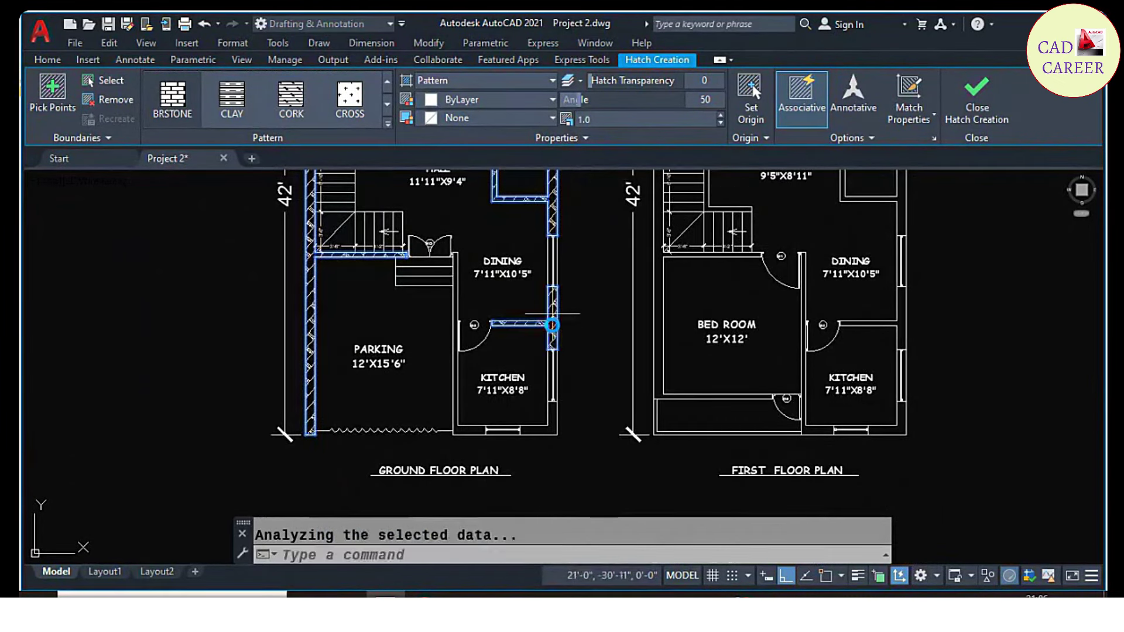
click(555, 425)
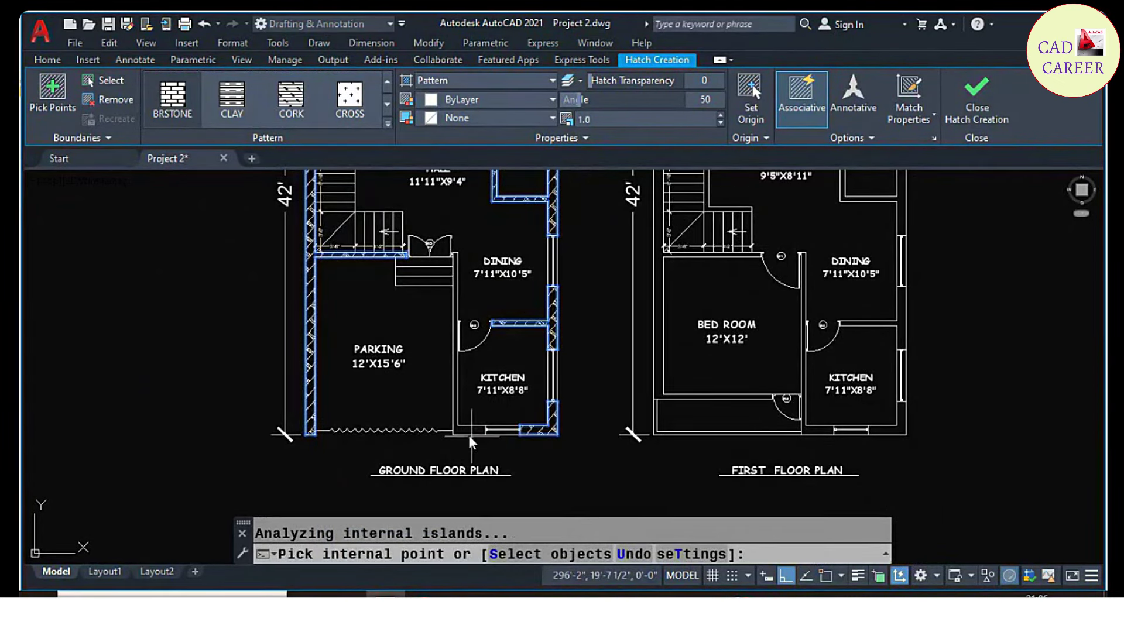
click(453, 399)
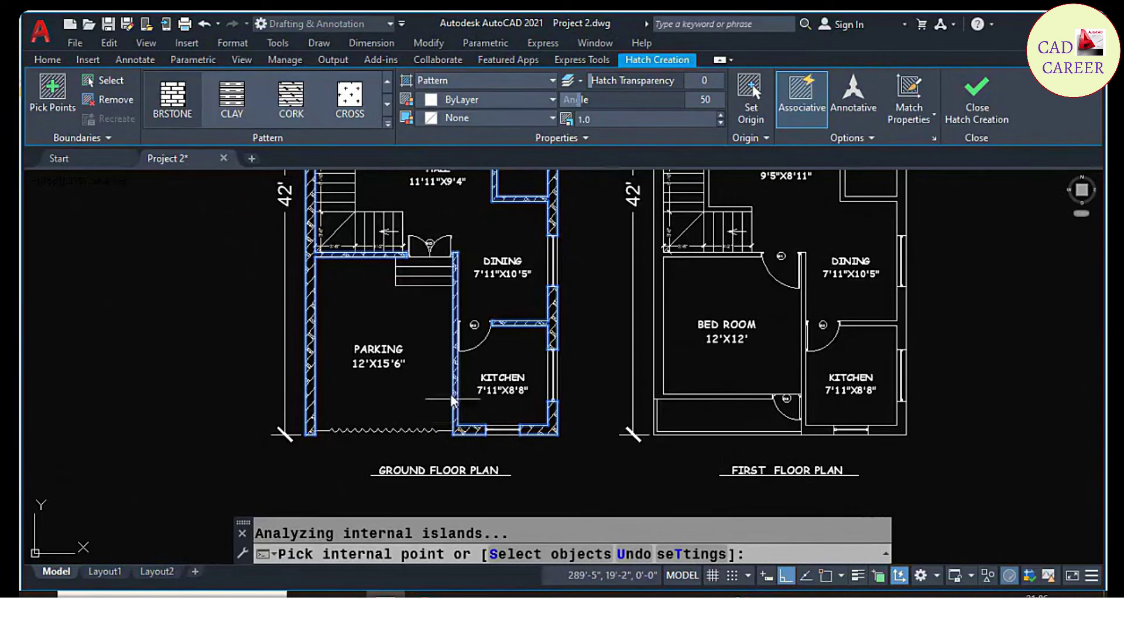
middle_drag(614, 326, 522, 389)
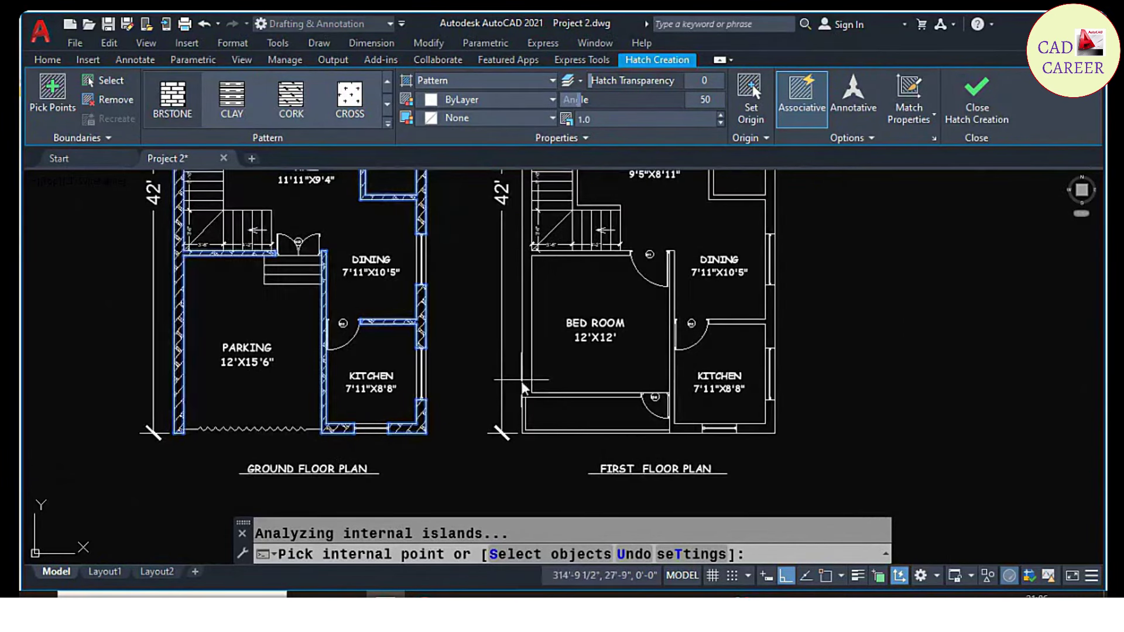
click(530, 355)
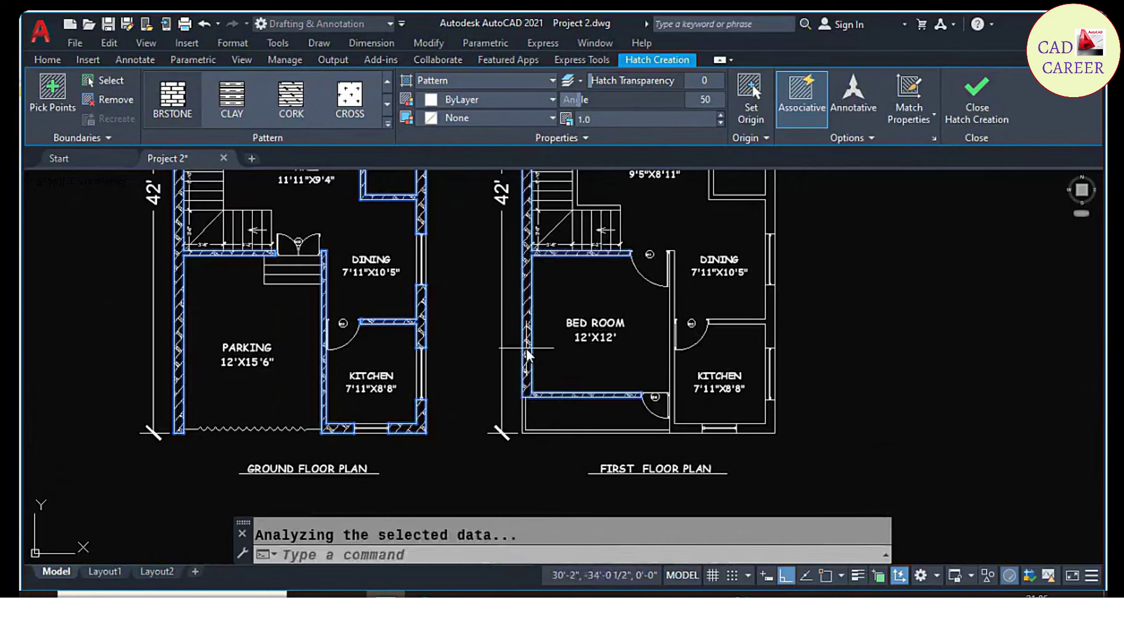
key(Escape)
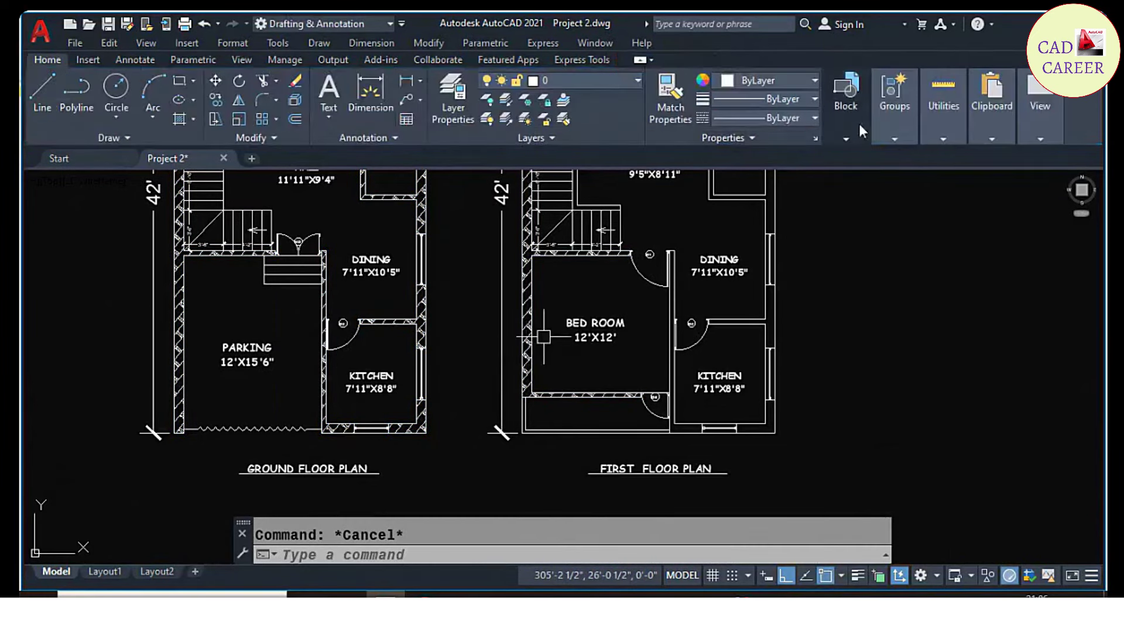
Draw a guide line across the first-floor bedroom's lower wall, from inner to outer edge
scroll(534, 302, up, 5)
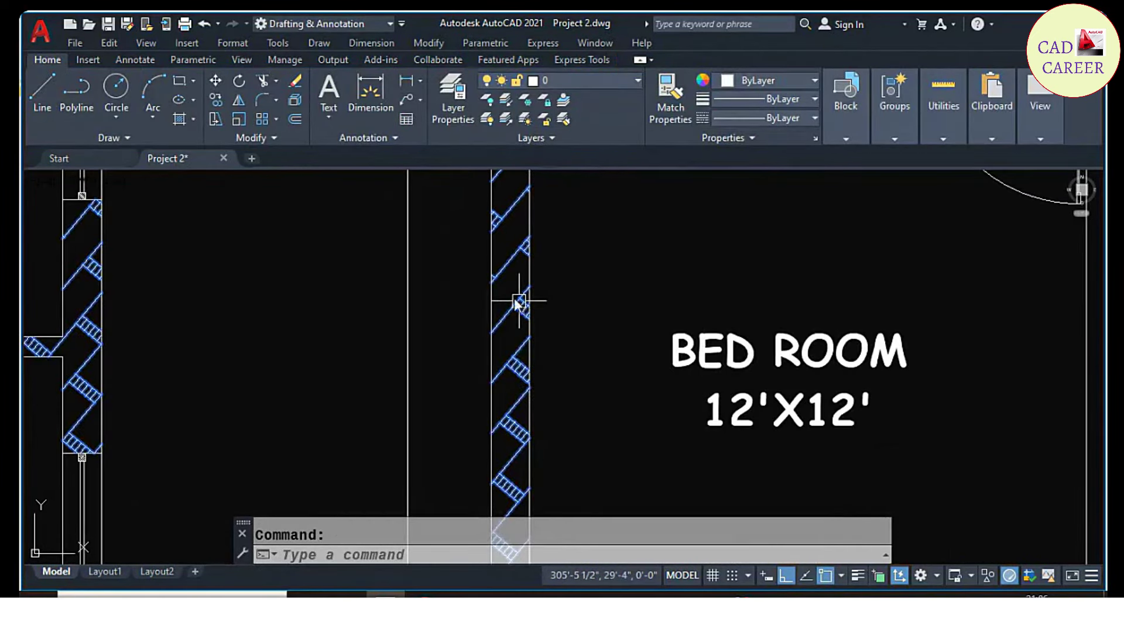
click(497, 338)
scroll(496, 342, down, 2)
scroll(496, 342, down, 2)
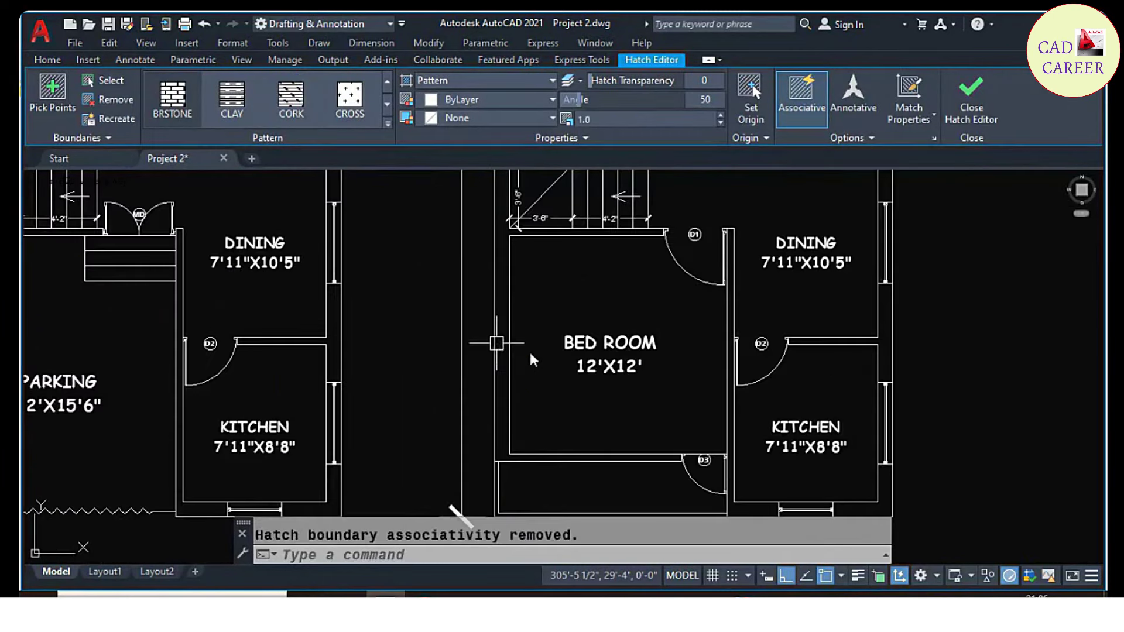
middle_drag(479, 310, 433, 269)
key(Escape)
click(43, 94)
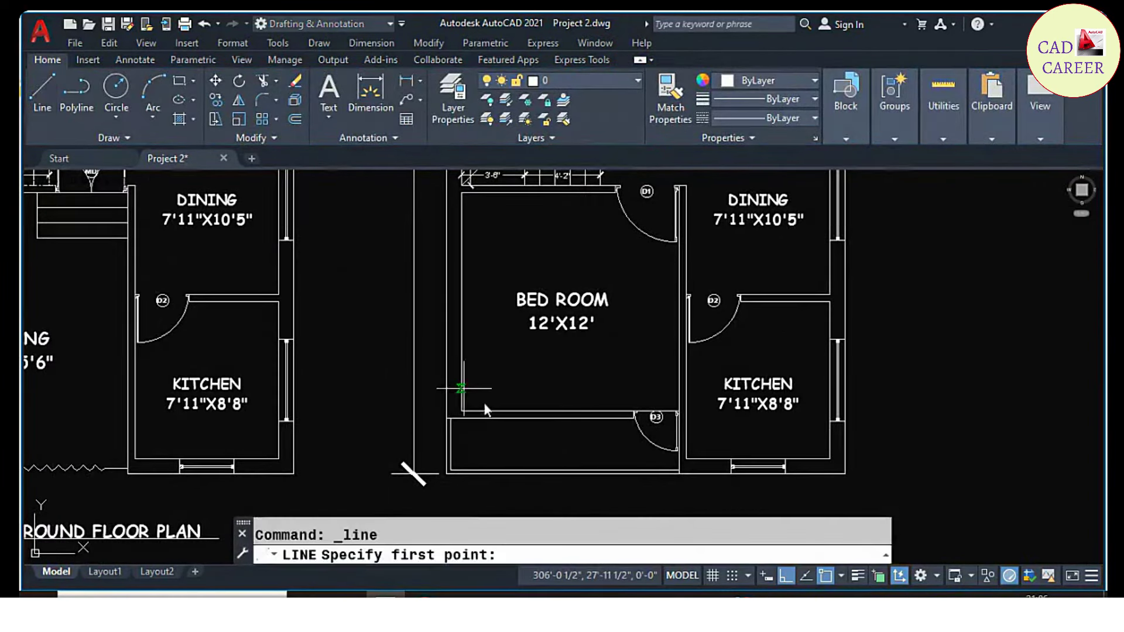
scroll(540, 431, up, 2)
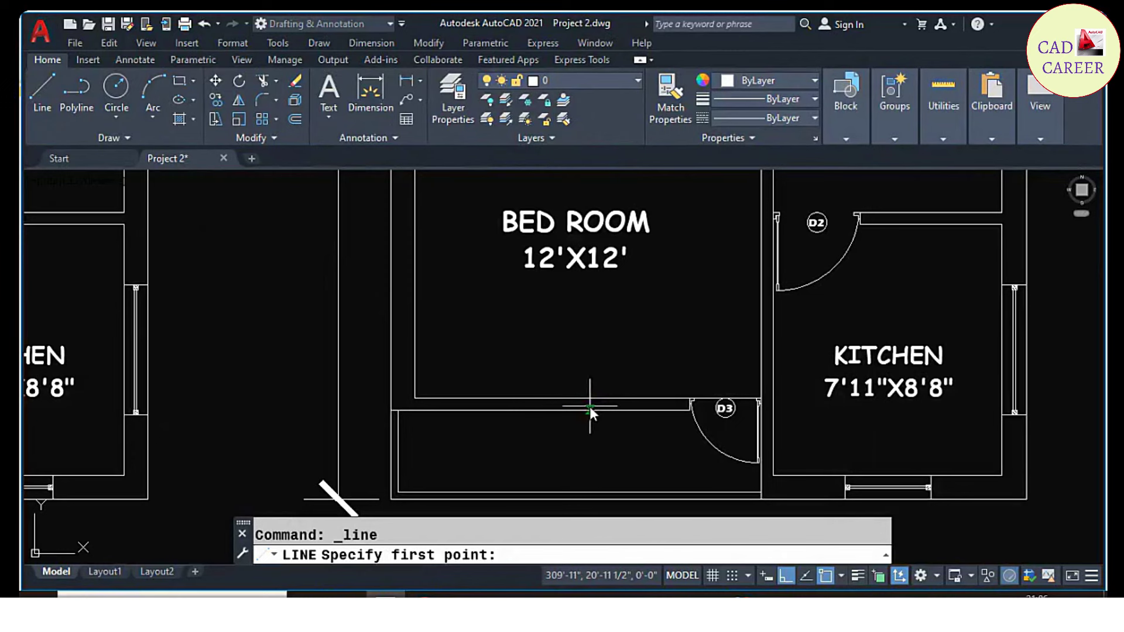
middle_drag(662, 420, 595, 367)
key(Escape)
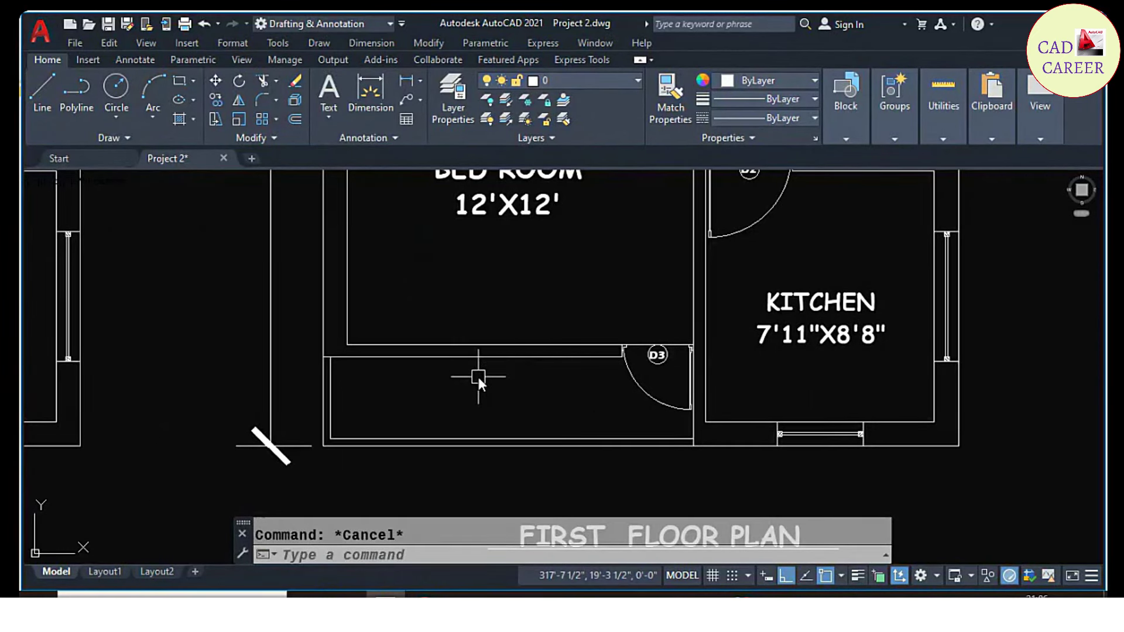
scroll(476, 381, up, 3)
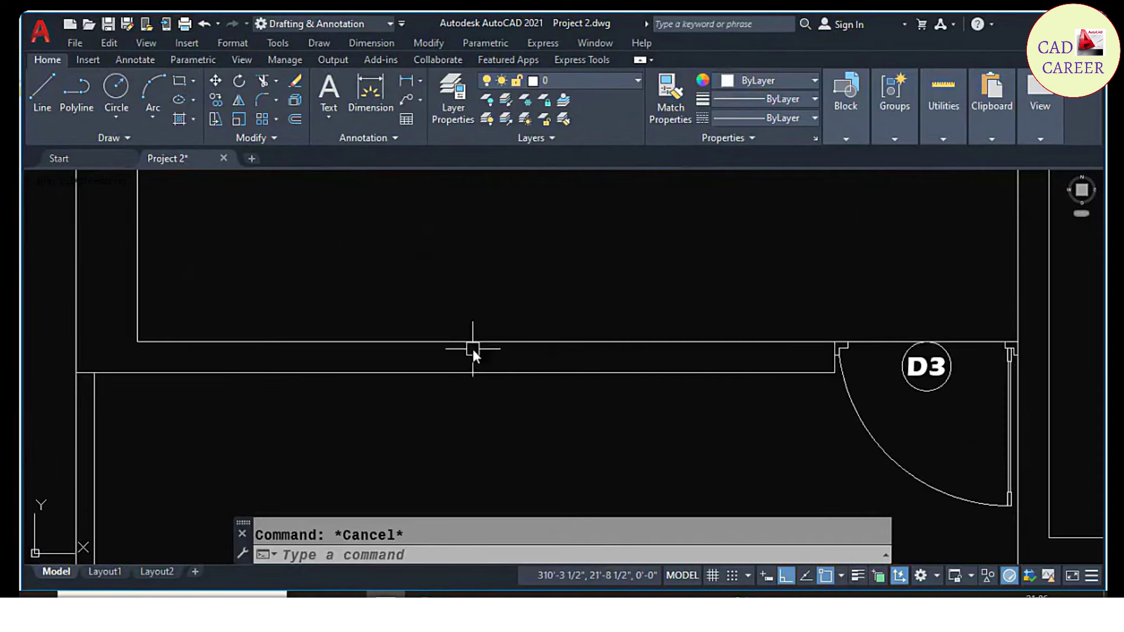
click(42, 93)
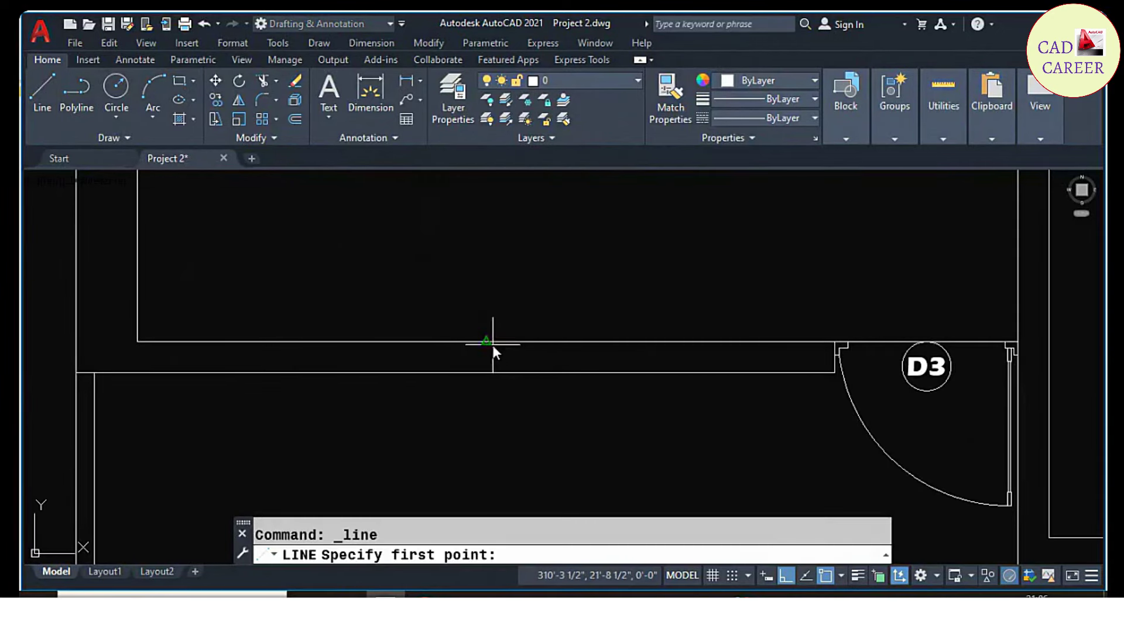
click(490, 343)
click(488, 371)
key(Escape)
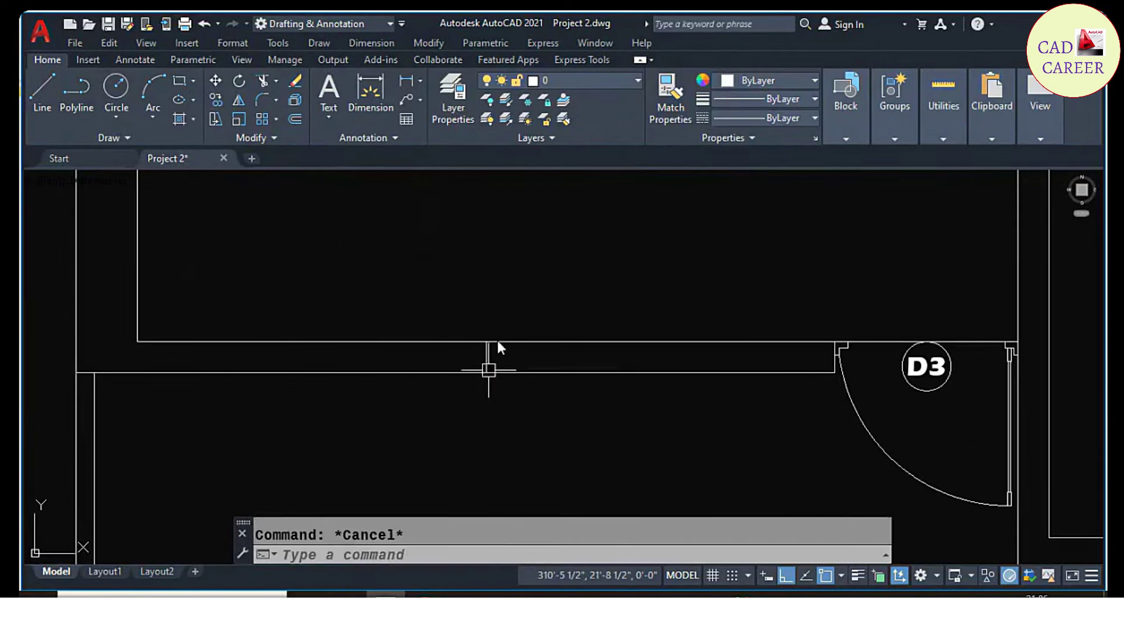
Offset the guide line 24 to each side, then erase the middle line
text(o)
key(Return)
text(24)
key(Return)
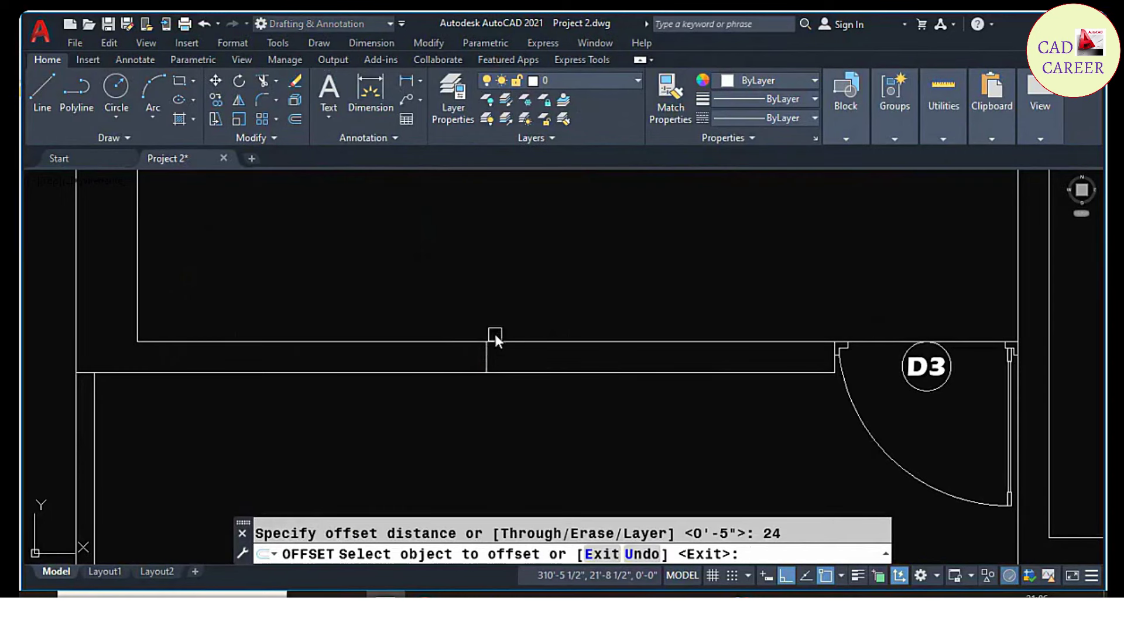
click(486, 352)
click(410, 364)
click(489, 360)
click(532, 359)
key(Escape)
click(445, 402)
click(527, 304)
text(e)
key(Return)
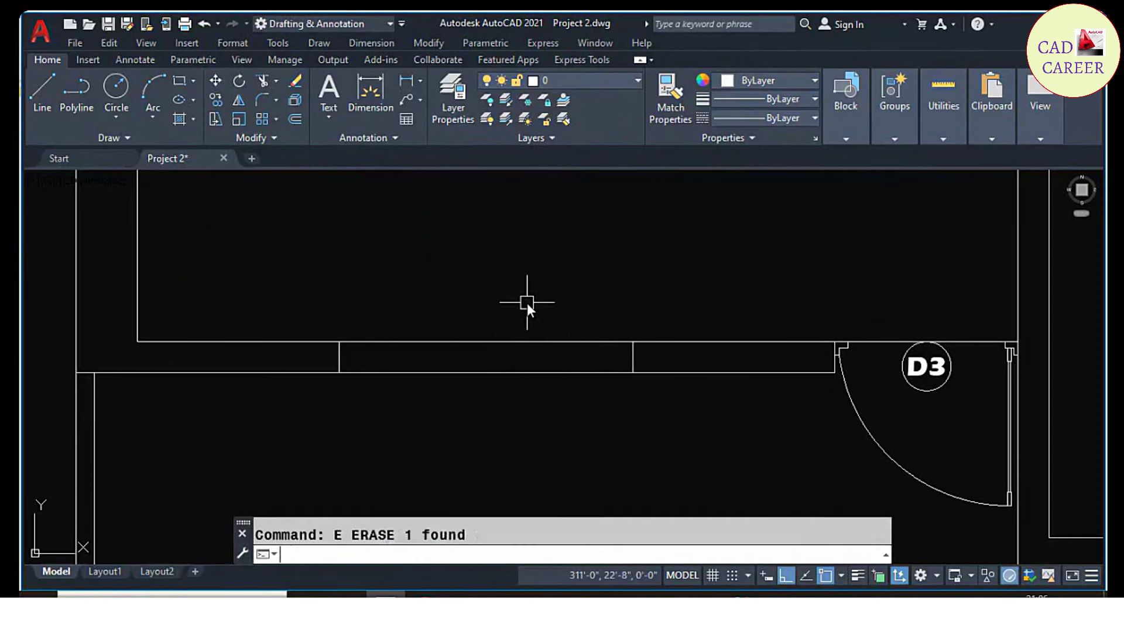
Draw a 2x2 square just above the wall opening
text(C)
key(Return)
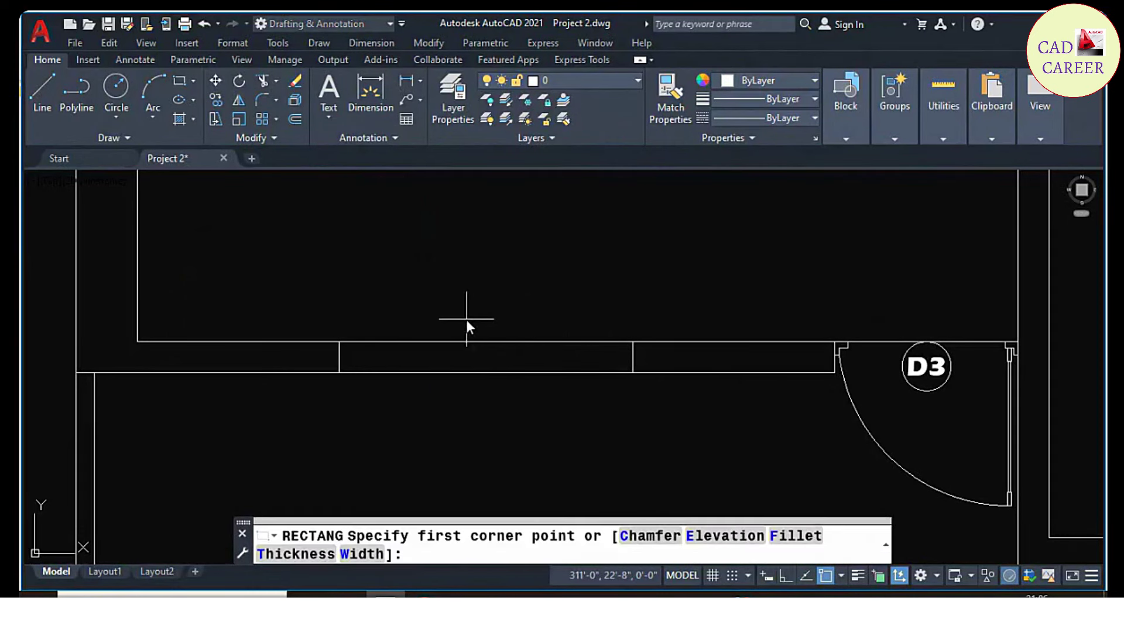
click(466, 320)
text(@2,)
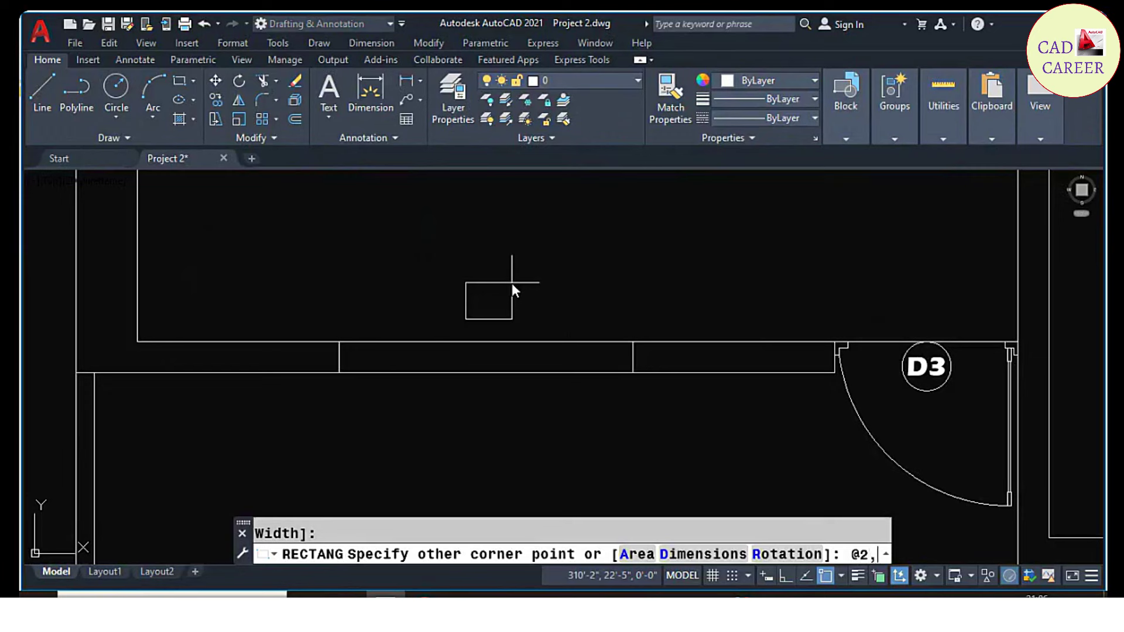
text(2)
key(Return)
key(Escape)
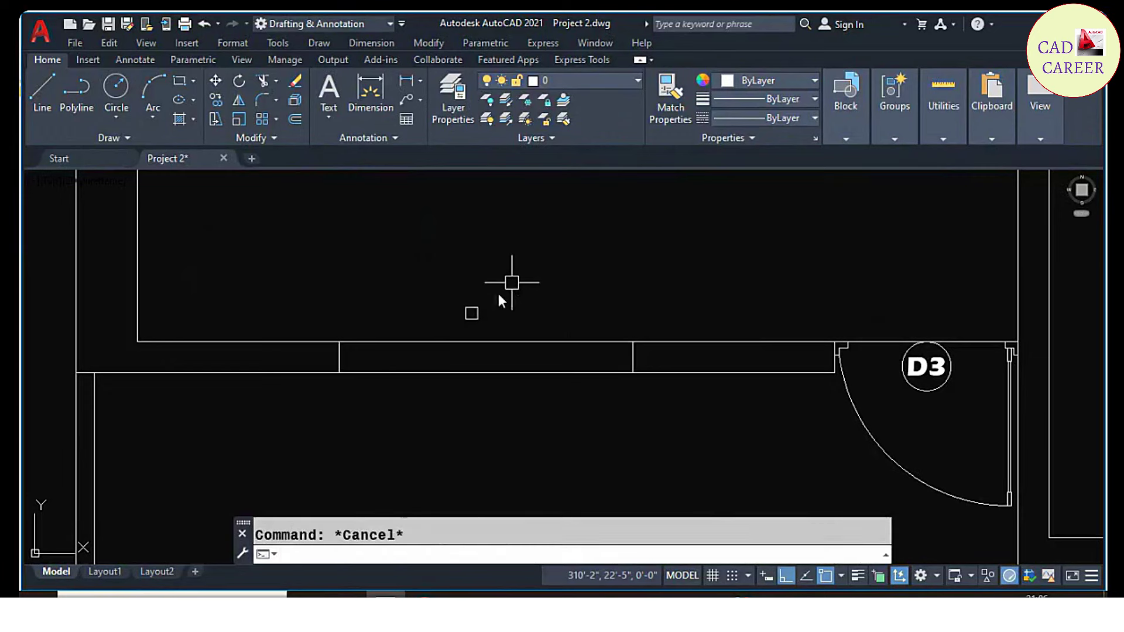
scroll(480, 305, up, 5)
Copy the small square to the wall's midpoint and delete the extra square
click(466, 329)
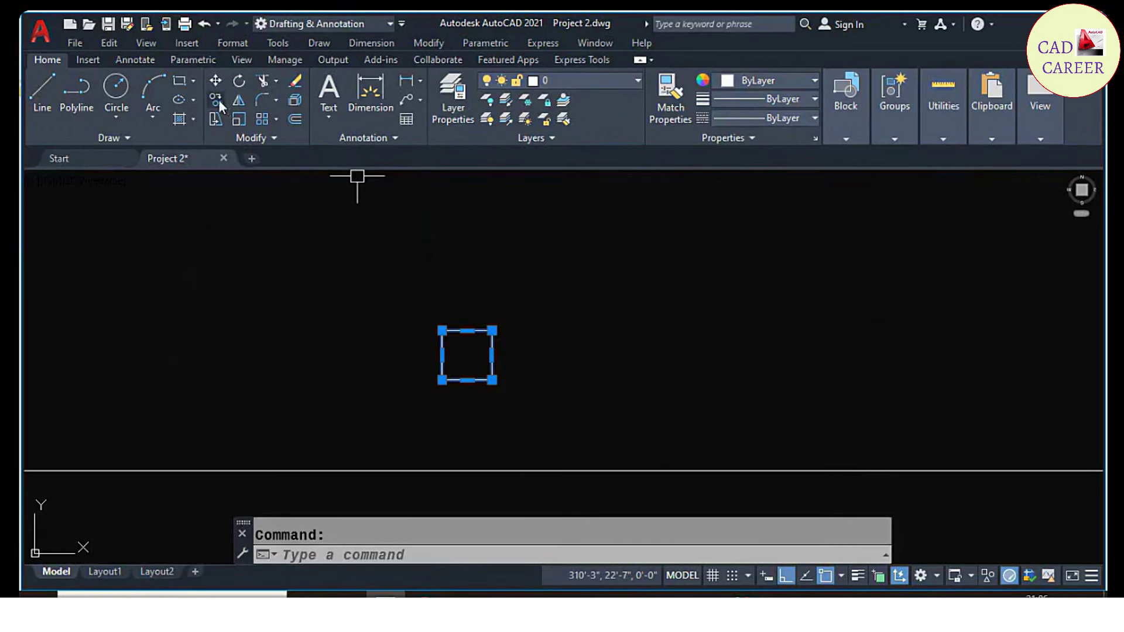
text(co)
key(Return)
click(467, 356)
scroll(369, 293, down, 3)
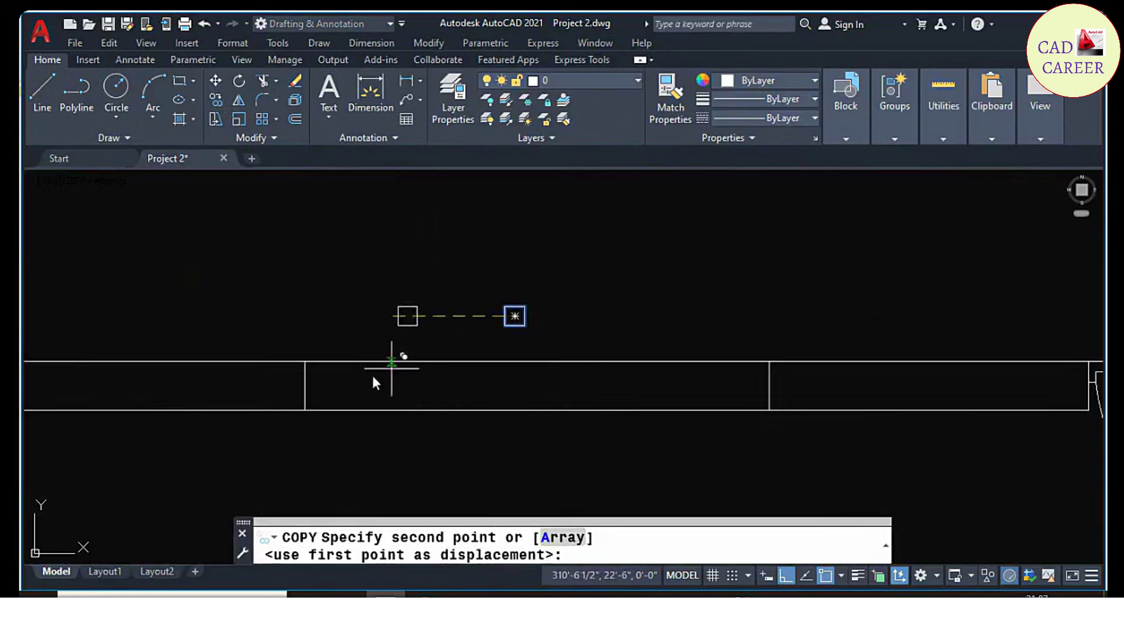
click(312, 388)
key(Escape)
click(523, 309)
text(e)
key(Return)
Mirror the square to the other end of the opening, keeping the original
click(325, 383)
text(m)
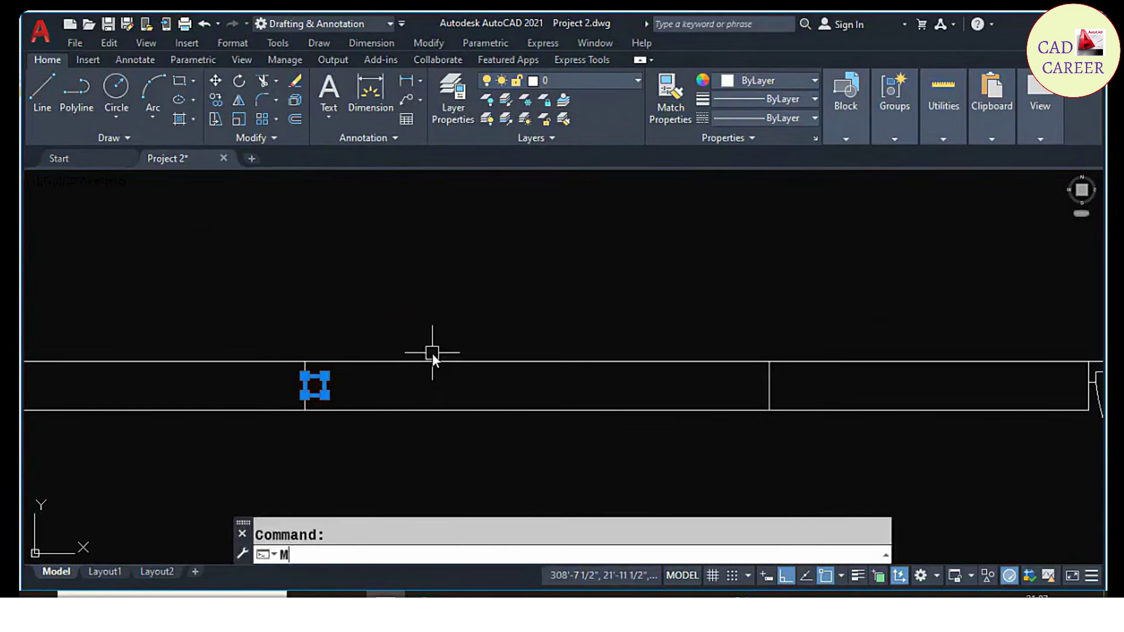
text(i)
key(Return)
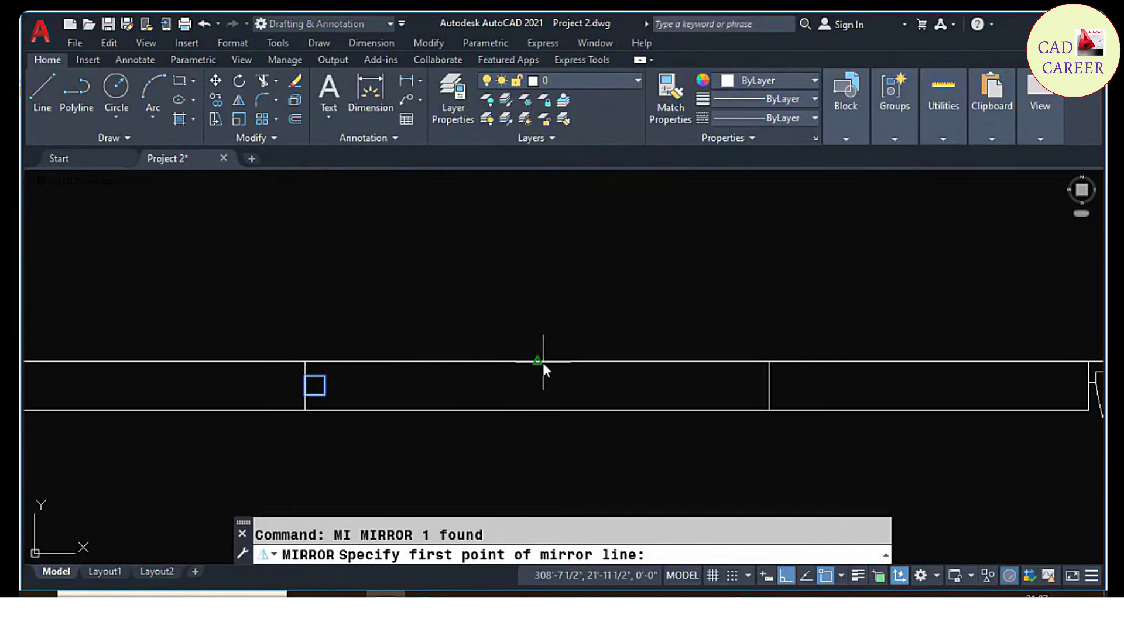
click(532, 362)
click(532, 287)
key(Return)
Join the two squares with a multiline at scale 1
text(m)
key(Return)
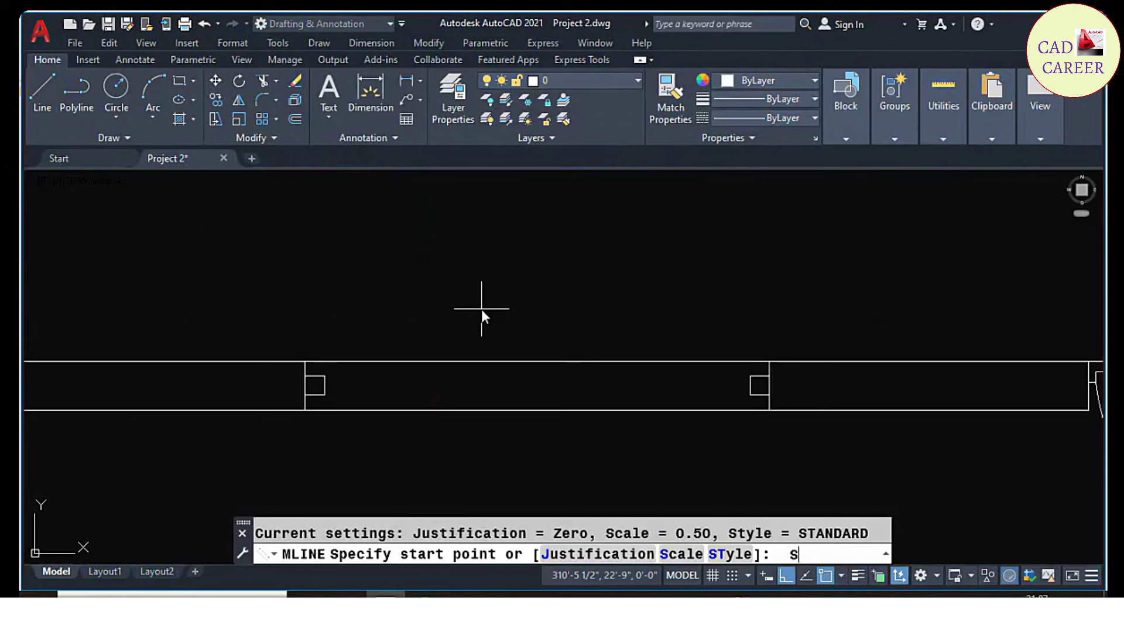
key(Return)
text(1)
key(Return)
click(323, 385)
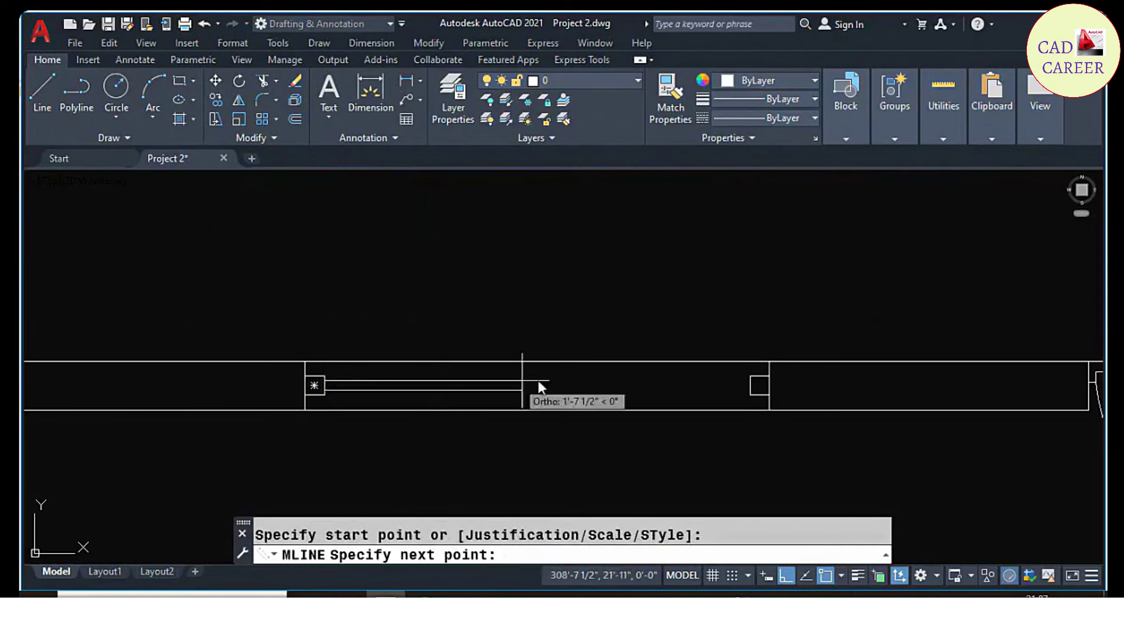
click(748, 385)
scroll(462, 369, up, 3)
scroll(445, 400, down, 3)
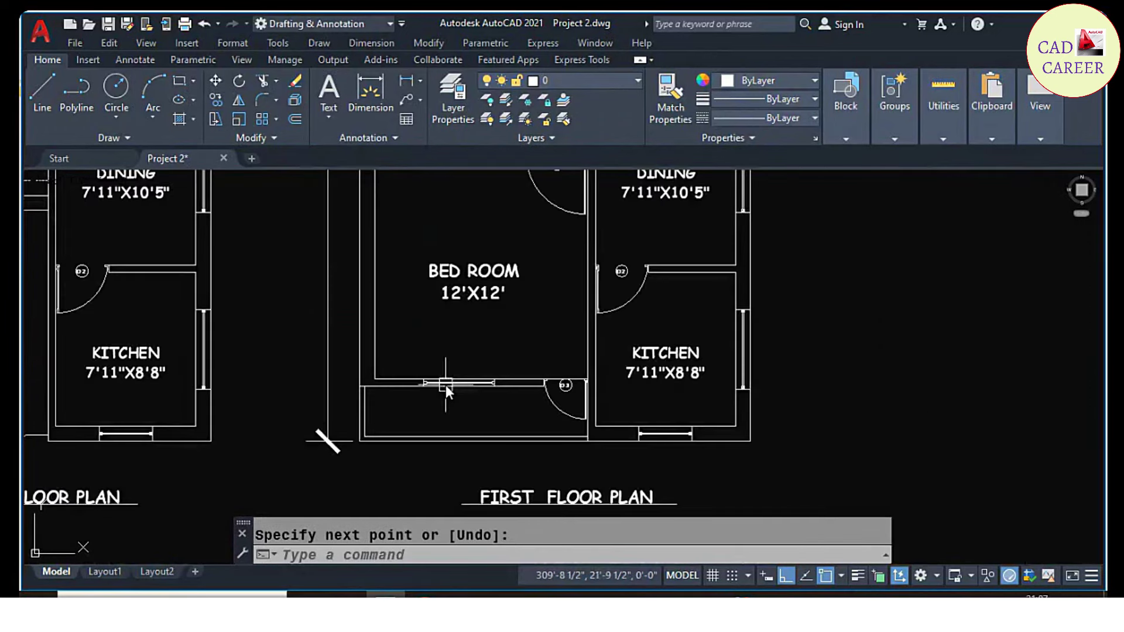
scroll(445, 385, up, 3)
key(Return)
Hatch both small squares with the CLAY pattern
text(h)
key(Return)
scroll(386, 372, up, 2)
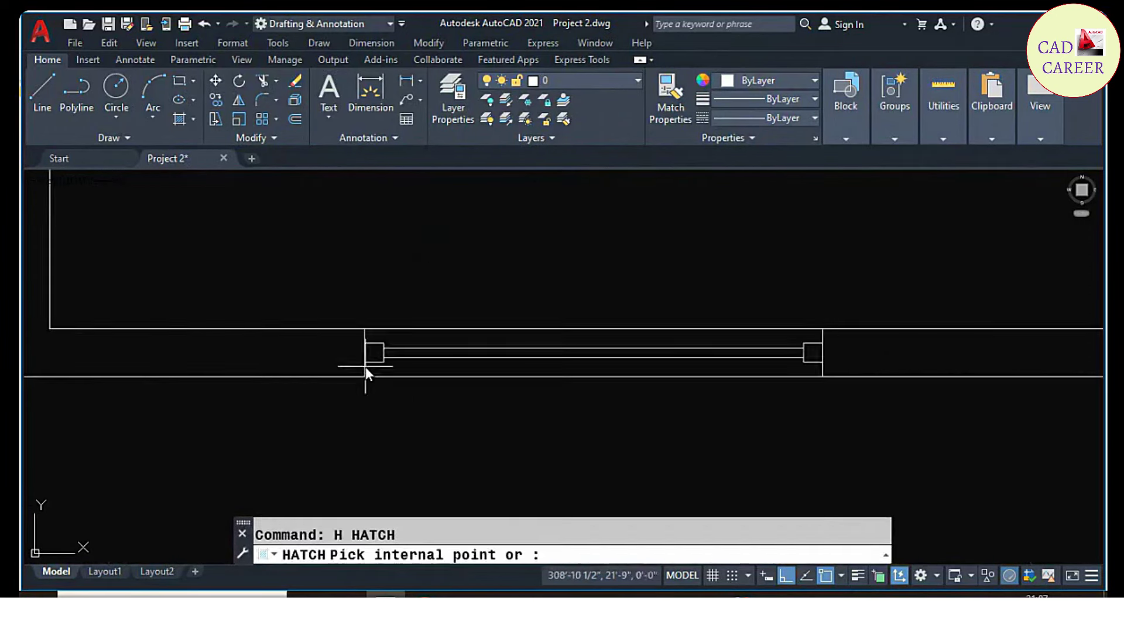
click(376, 352)
click(1067, 337)
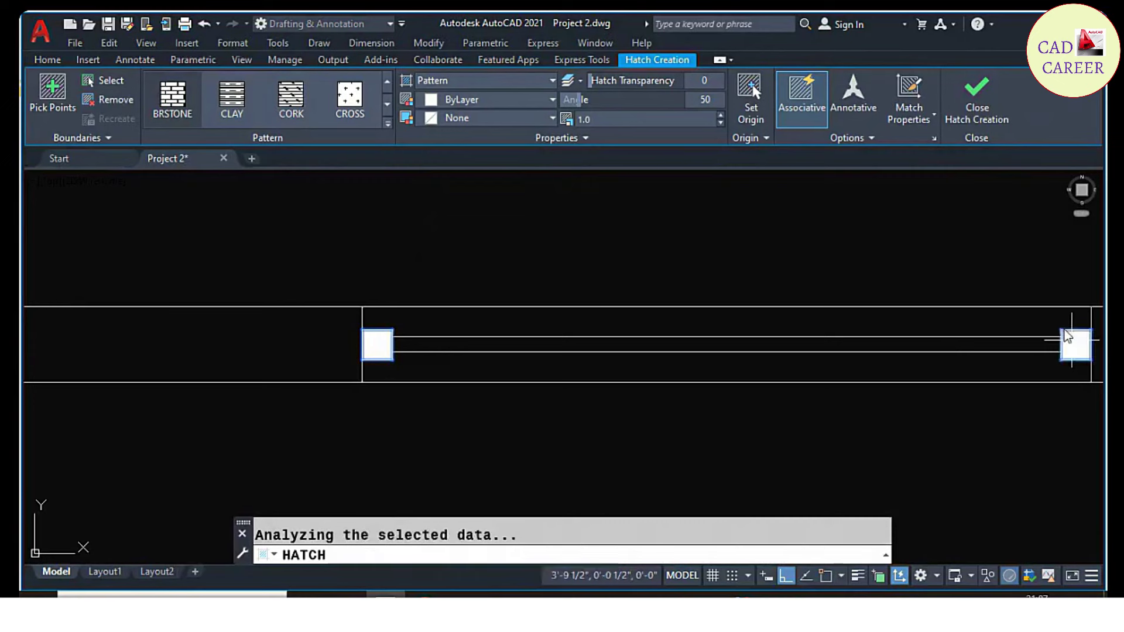
click(350, 96)
click(232, 96)
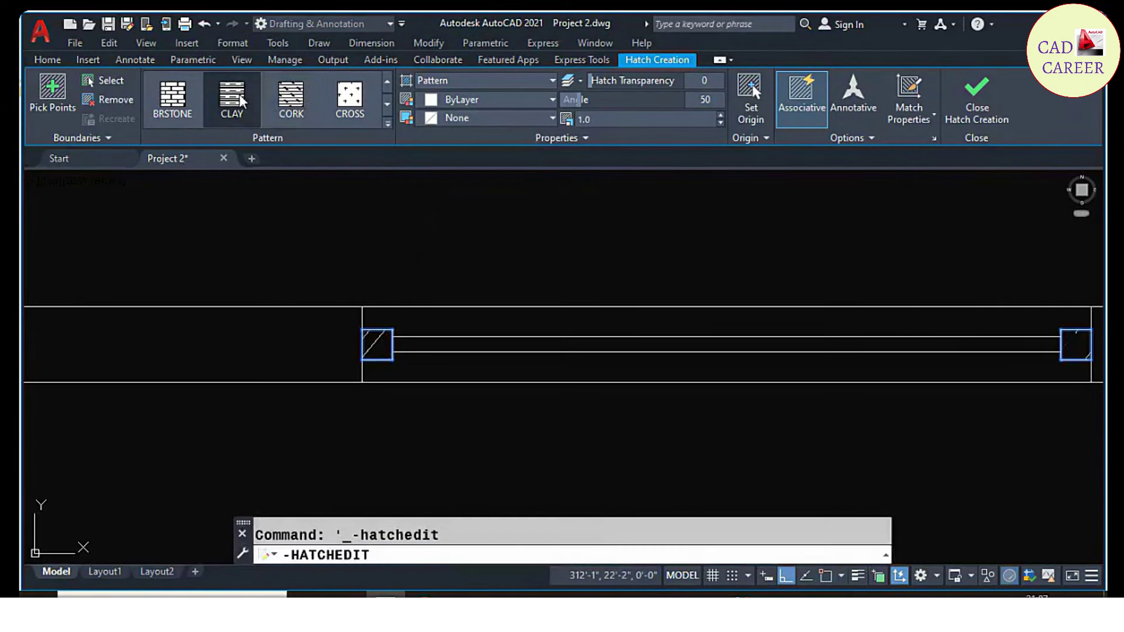
click(977, 108)
Save the drawing and bring the tops of both plans into view
scroll(527, 375, down, 3)
scroll(533, 381, down, 3)
middle_drag(540, 377, 574, 445)
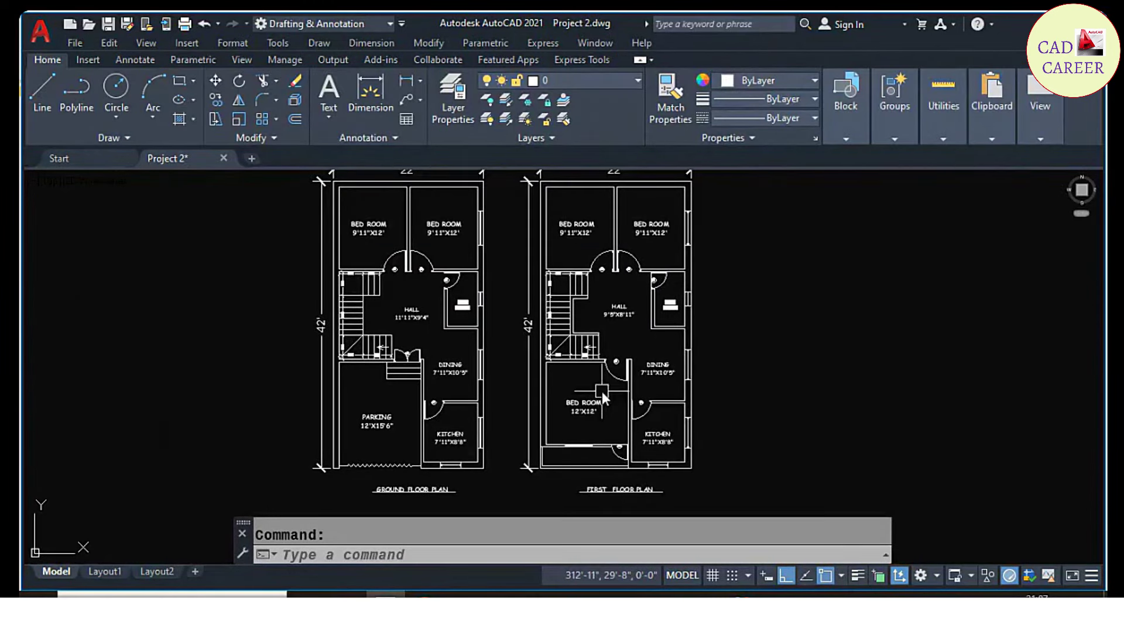
key(ctrl+s)
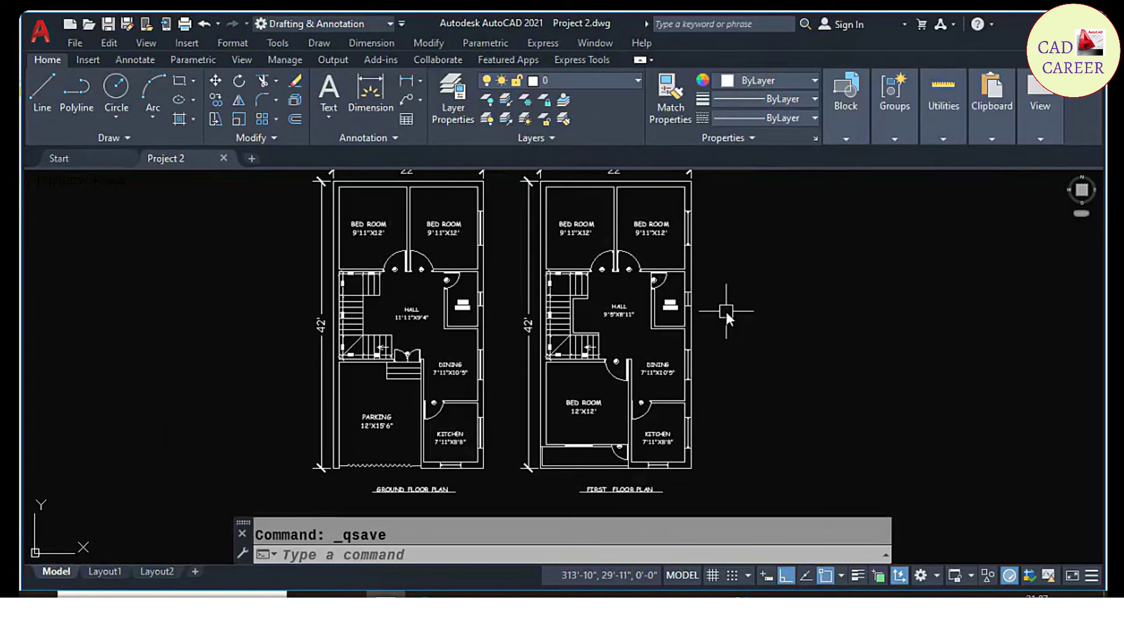
middle_drag(483, 357, 479, 375)
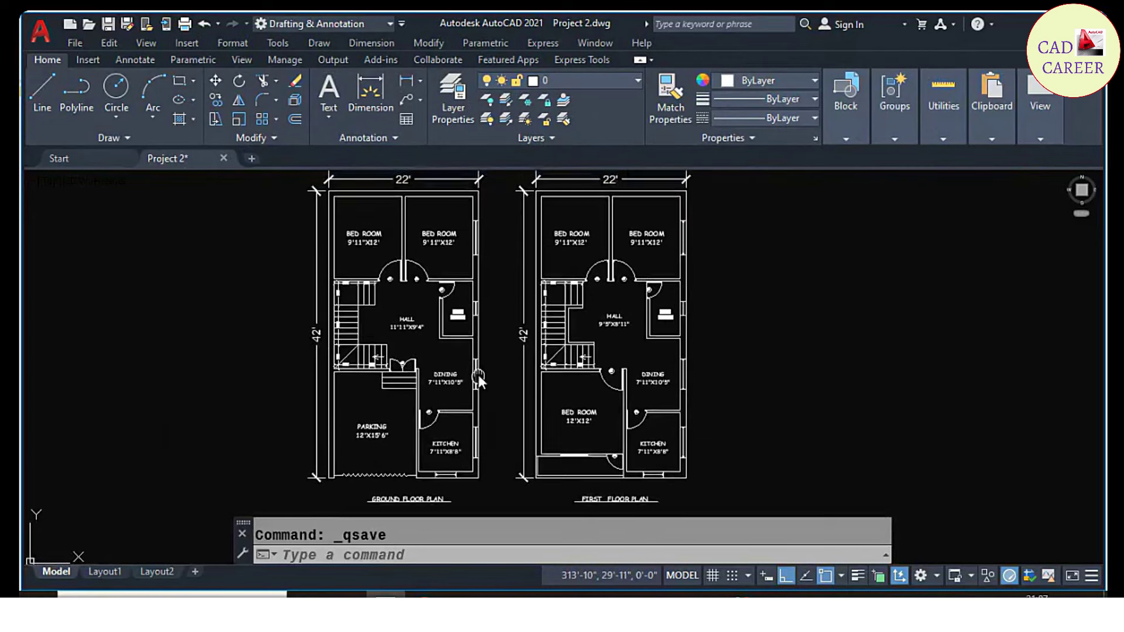
scroll(370, 342, up, 4)
Copy the 12'X15'6" parking label down to just above the zigzag line
click(352, 307)
text(co)
key(space)
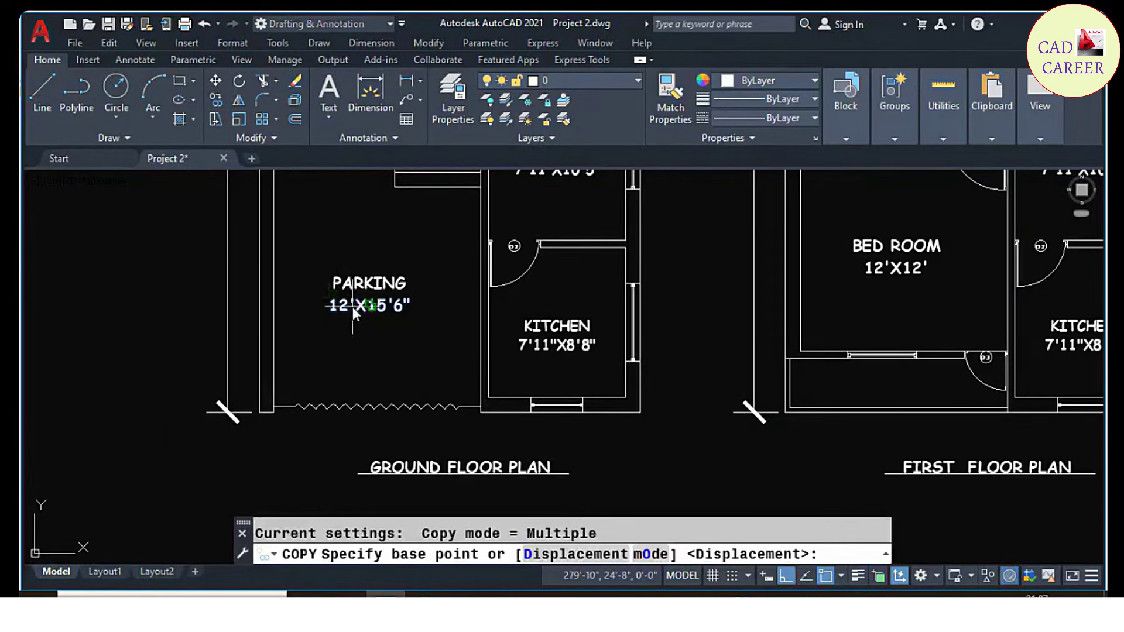
click(369, 309)
scroll(373, 383, up, 3)
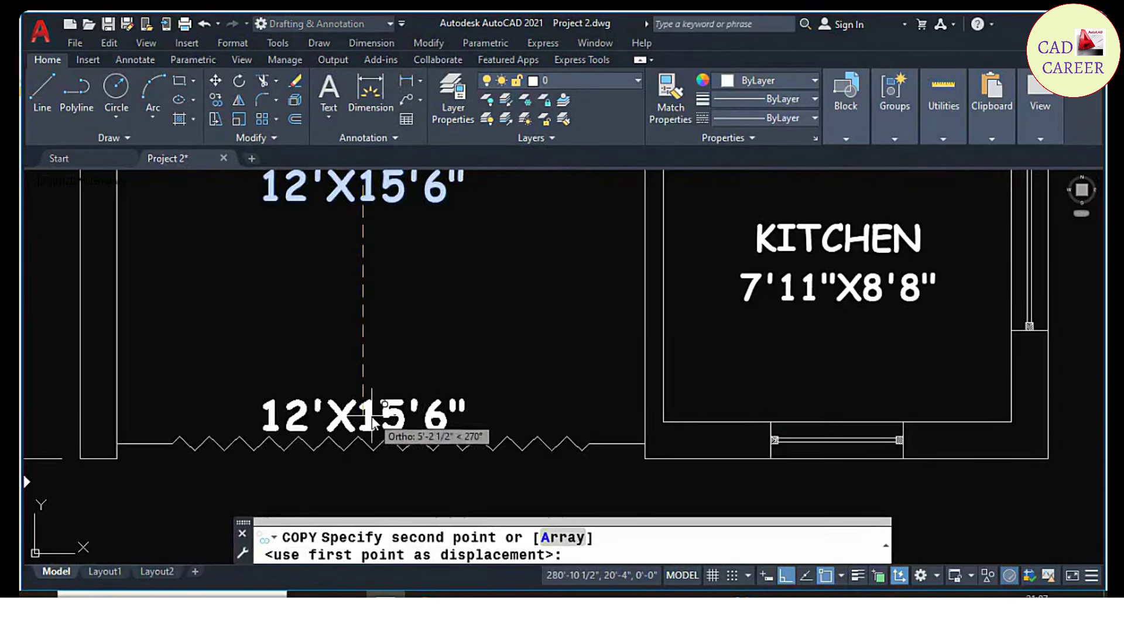
click(373, 416)
right_click(373, 199)
click(410, 207)
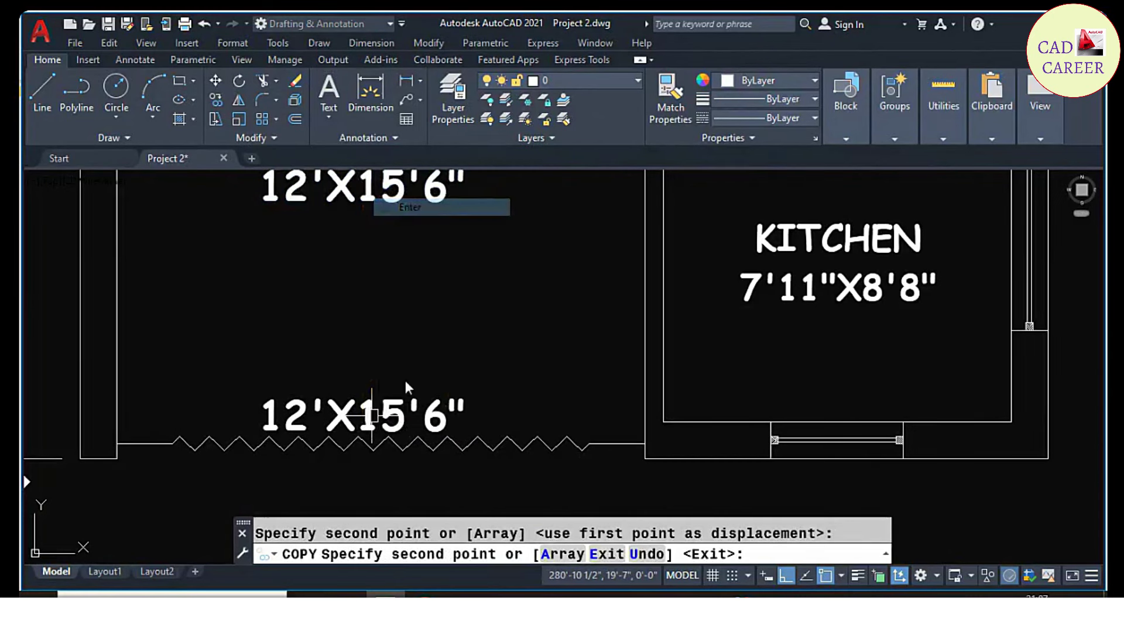
Change the copied label's text to GRILL
click(400, 415)
double_click(400, 415)
text(GR)
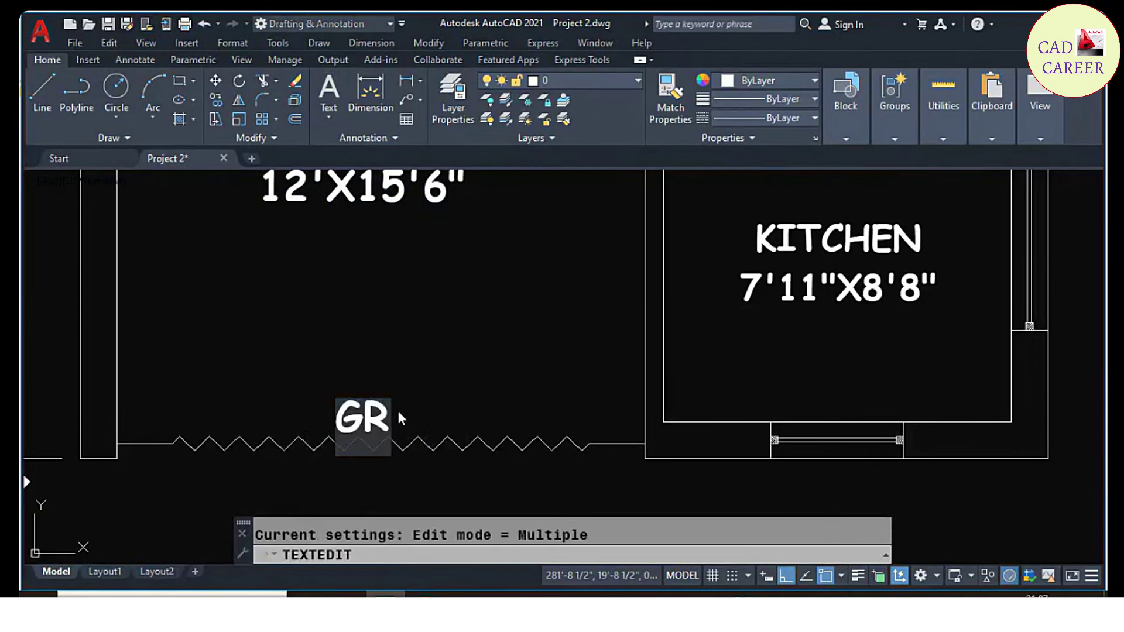
text(ILL)
key(Return)
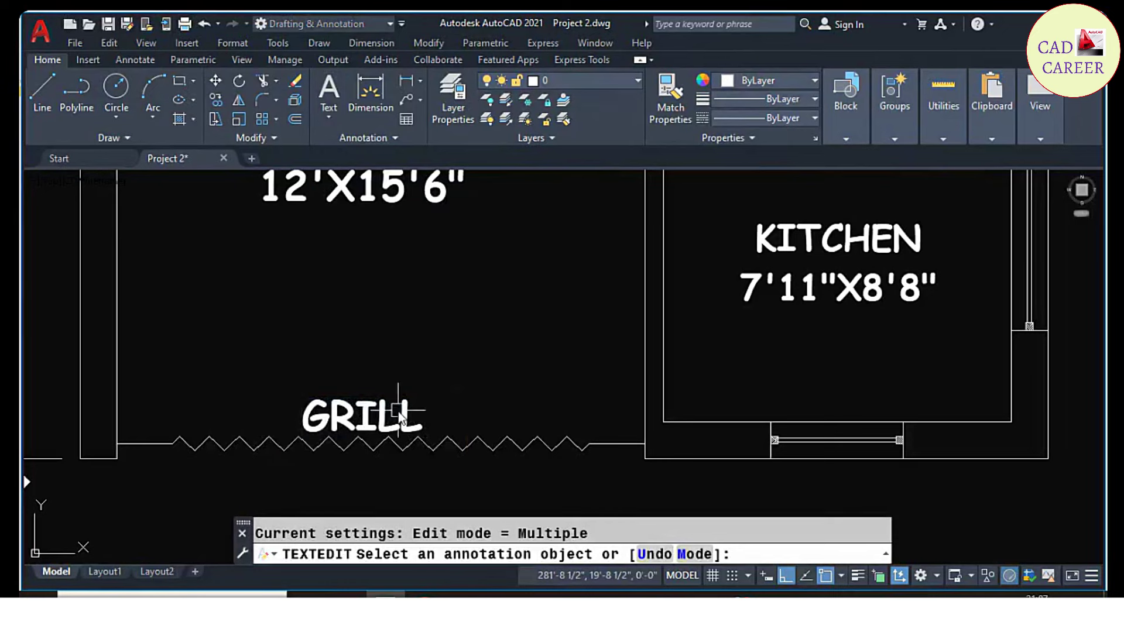
key(Escape)
Save the drawing and look over the updated plans
key(ctrl+s)
scroll(403, 418, down, 2)
scroll(445, 435, down, 3)
scroll(454, 431, up, 1)
scroll(446, 423, up, 1)
scroll(445, 421, up, 3)
scroll(400, 396, up, 3)
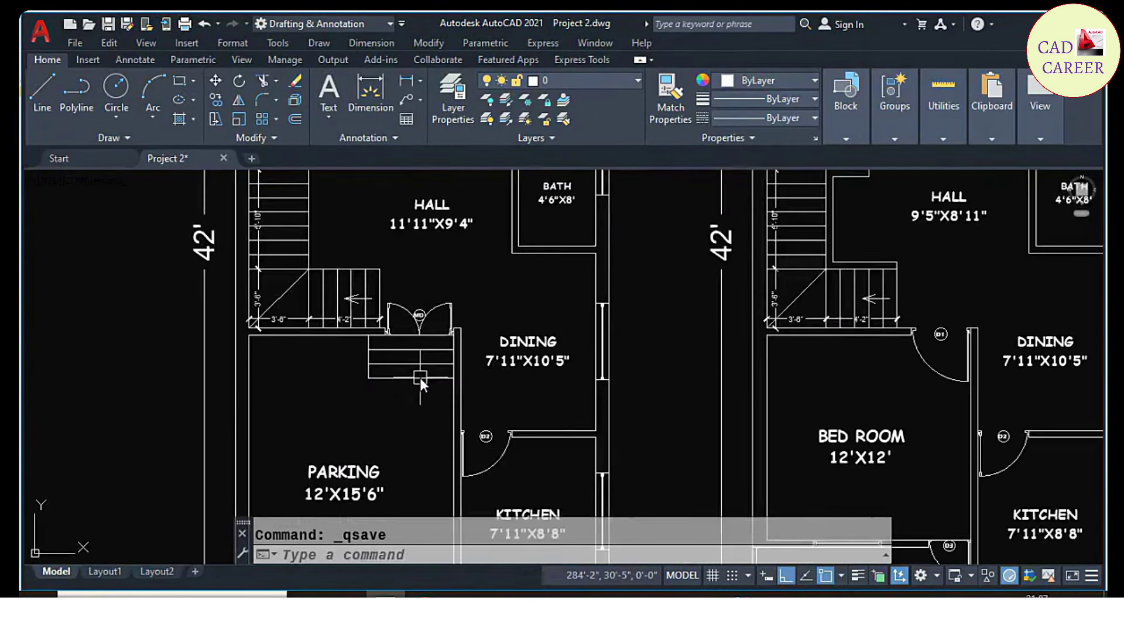
scroll(419, 378, down, 5)
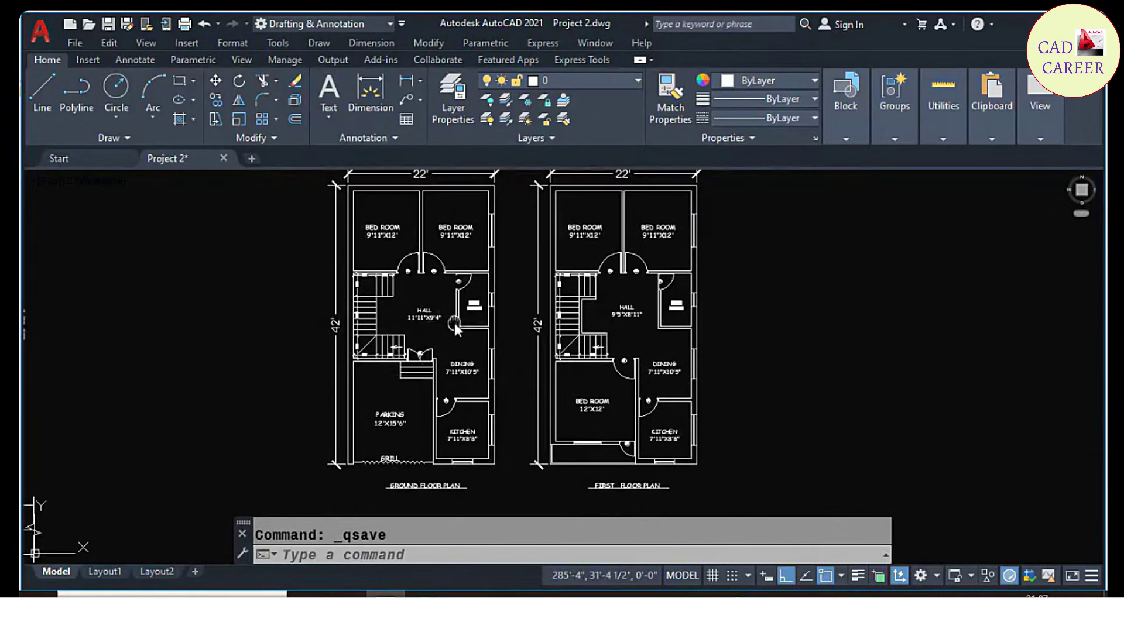
Erase the two middle floor plans
middle_drag(455, 322, 455, 345)
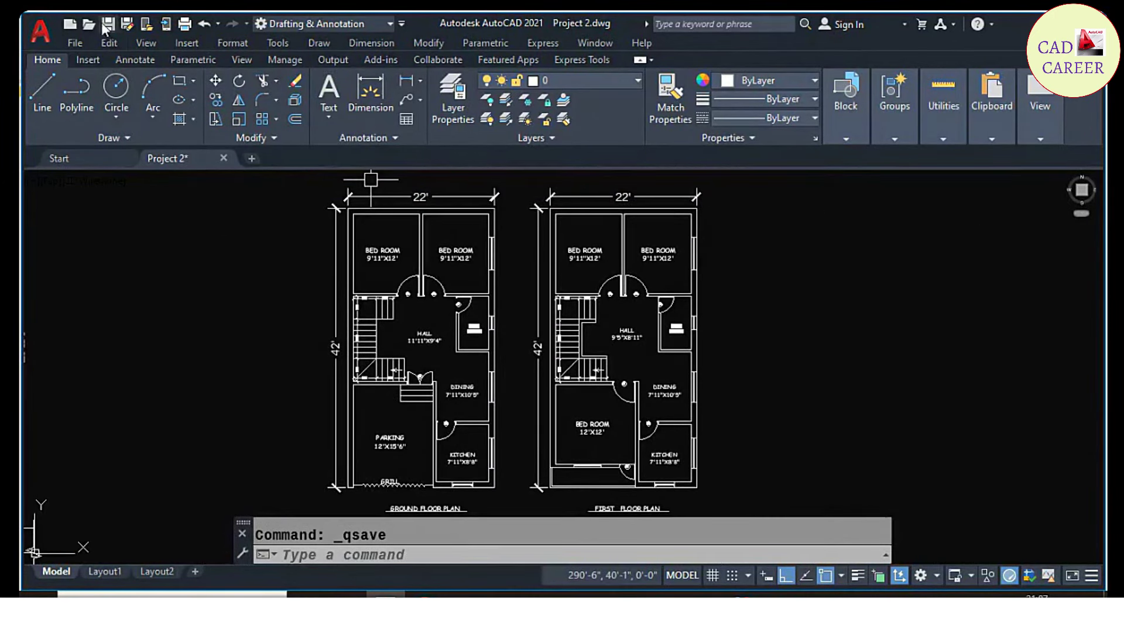
scroll(648, 253, down, 4)
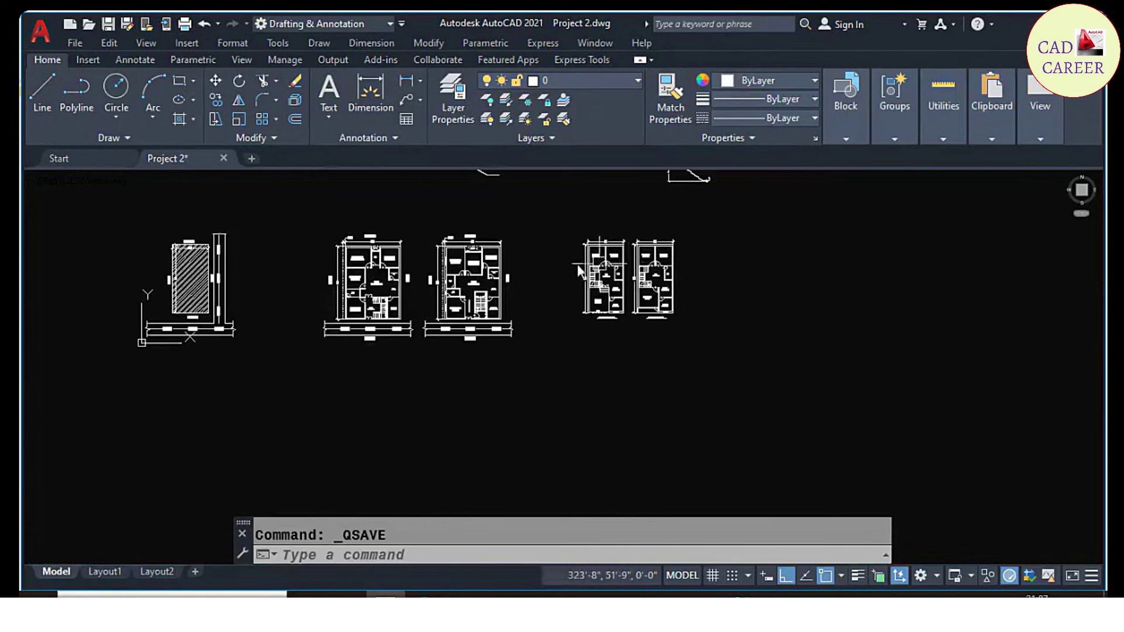
click(627, 222)
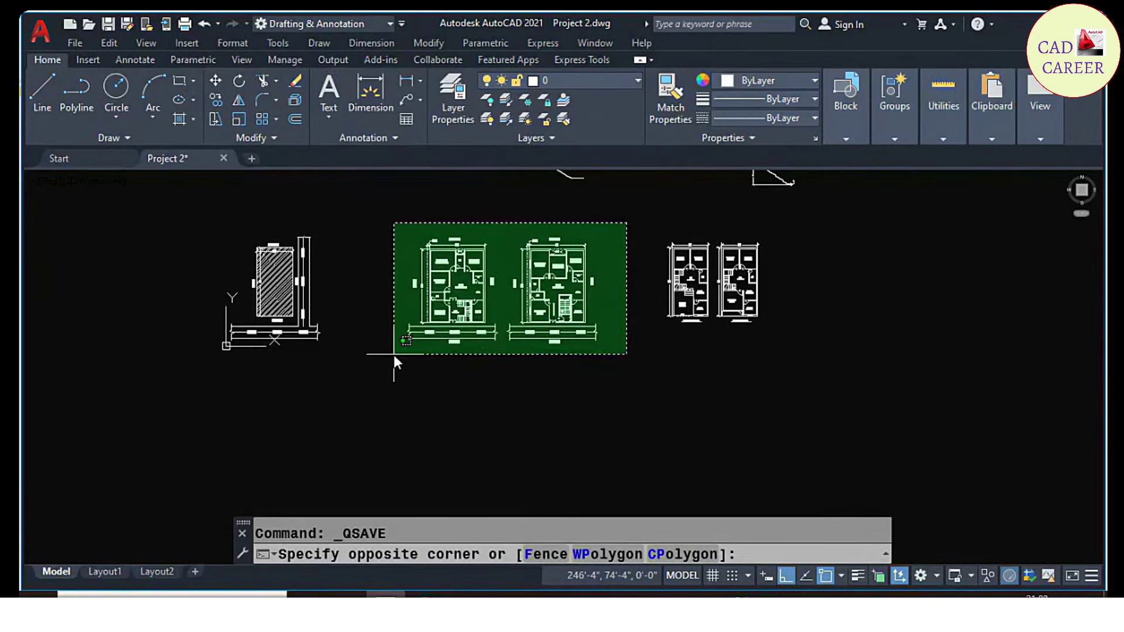
click(394, 354)
click(295, 81)
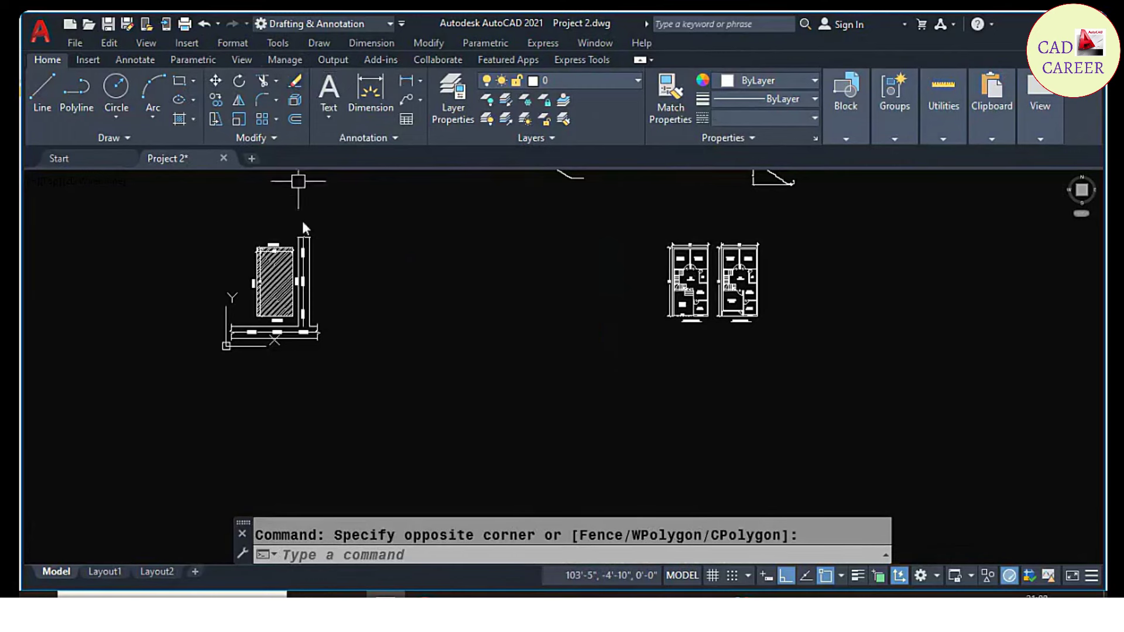
Move the remaining right pair of plans left beside the hatched drawing
click(803, 229)
click(685, 328)
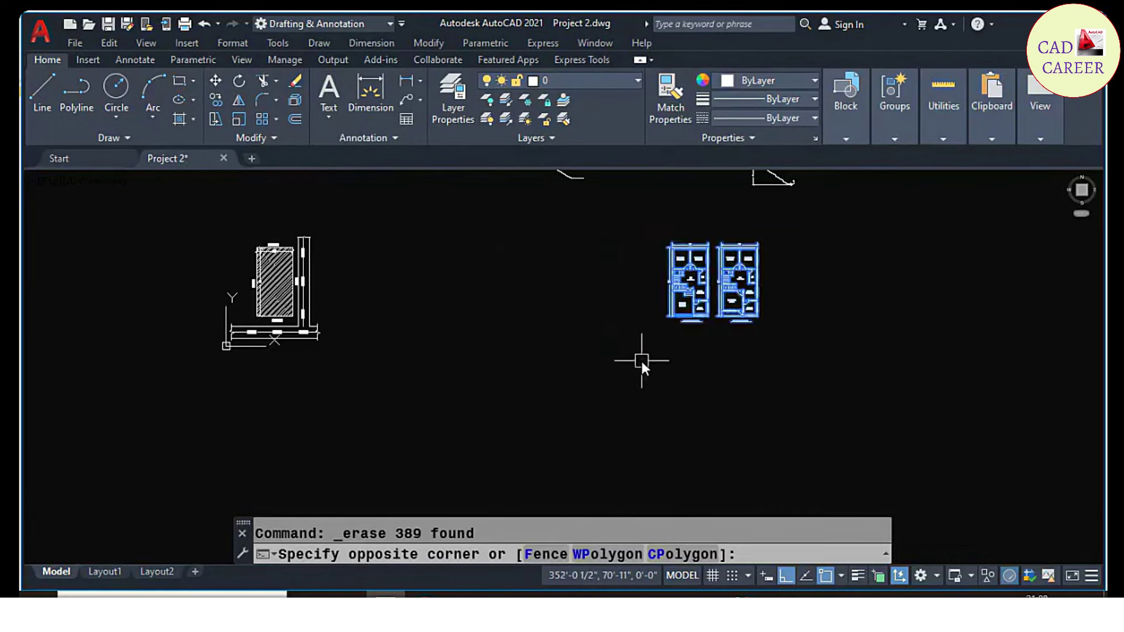
click(215, 80)
click(657, 394)
click(311, 401)
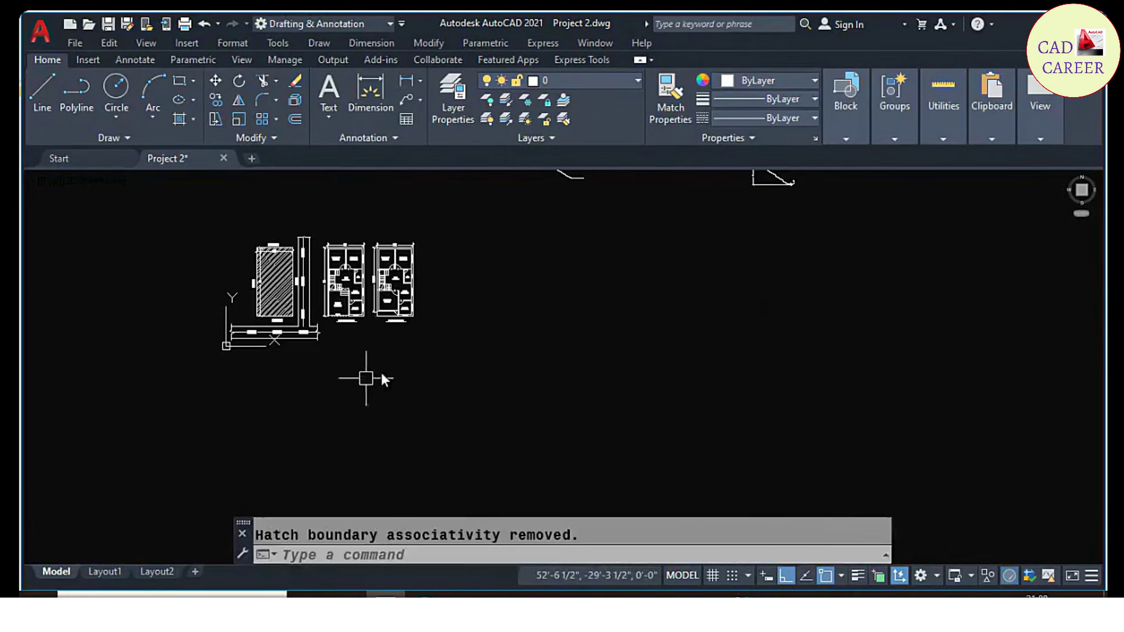